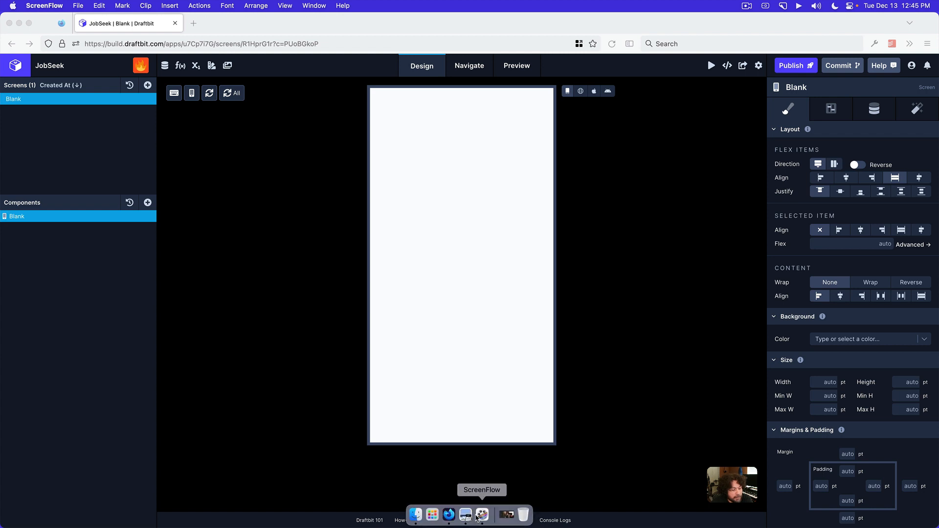
# Consult the home screen mockup in Preview and add a View component to the Blank screen in the Draftbit builder
pyautogui.click(473, 516)
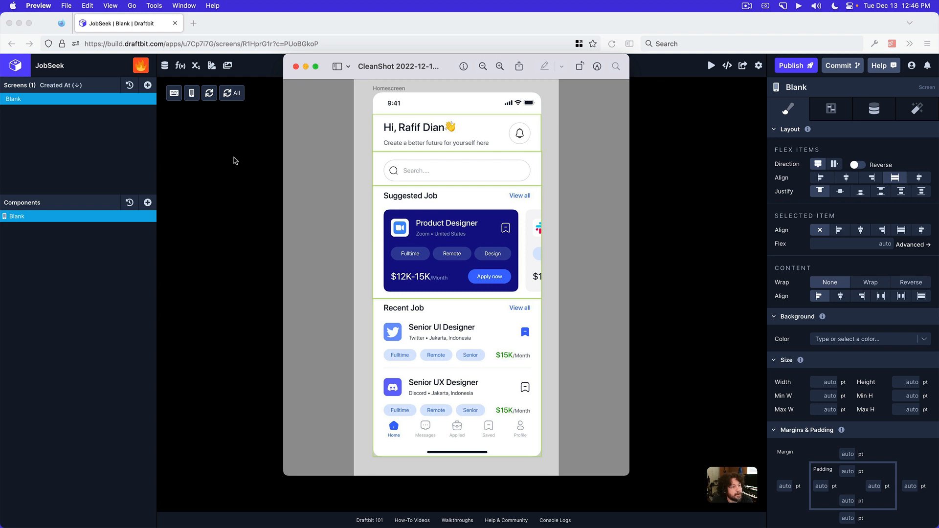
pyautogui.click(234, 159)
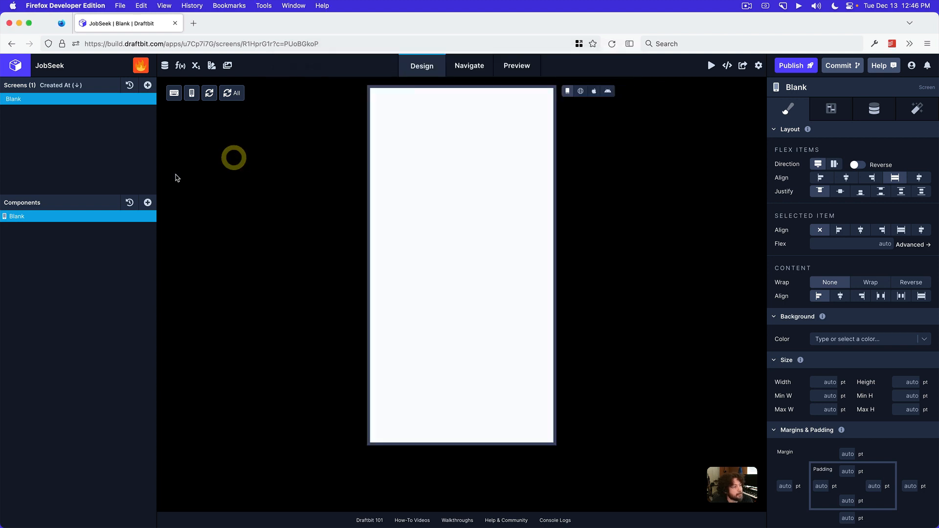
pyautogui.click(148, 205)
pyautogui.click(193, 209)
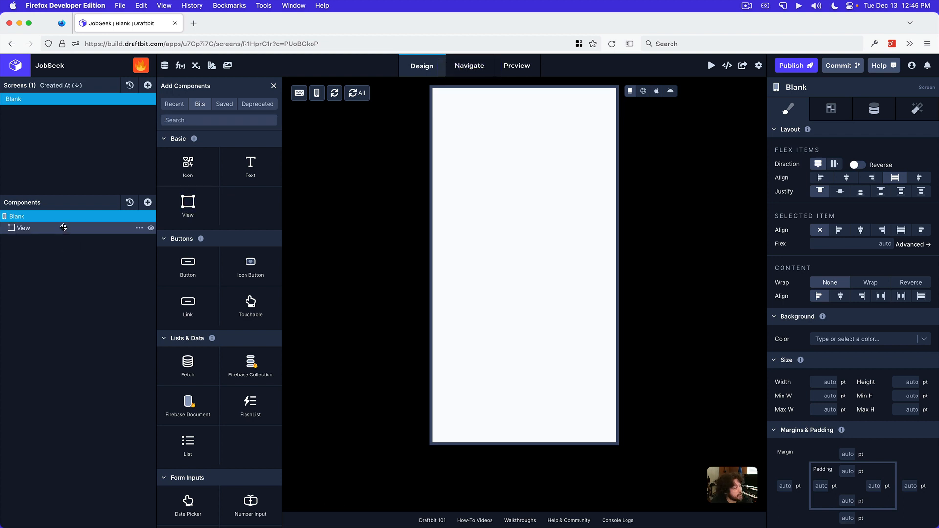
# Nest two Views inside the new View and set the outer View's flex direction to row
pyautogui.click(63, 228)
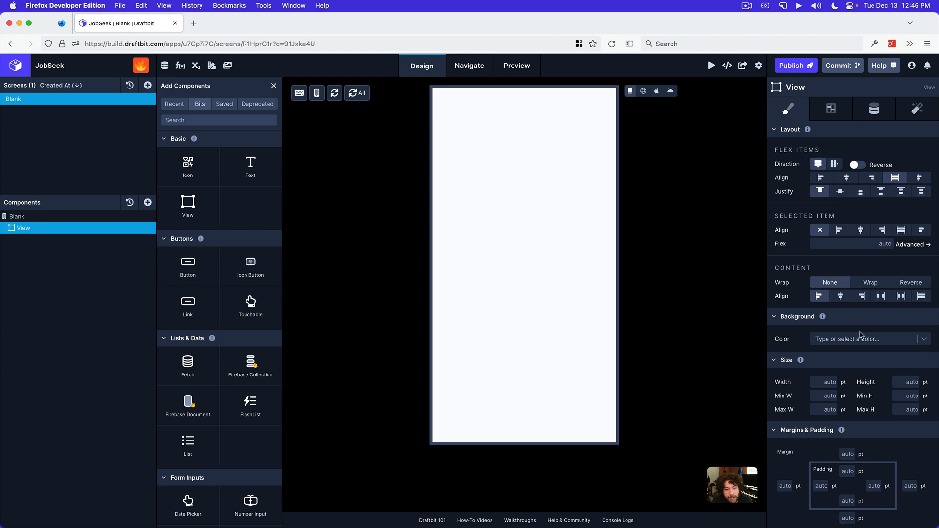
pyautogui.scroll(-2, 861, 335)
pyautogui.scroll(-5, 862, 335)
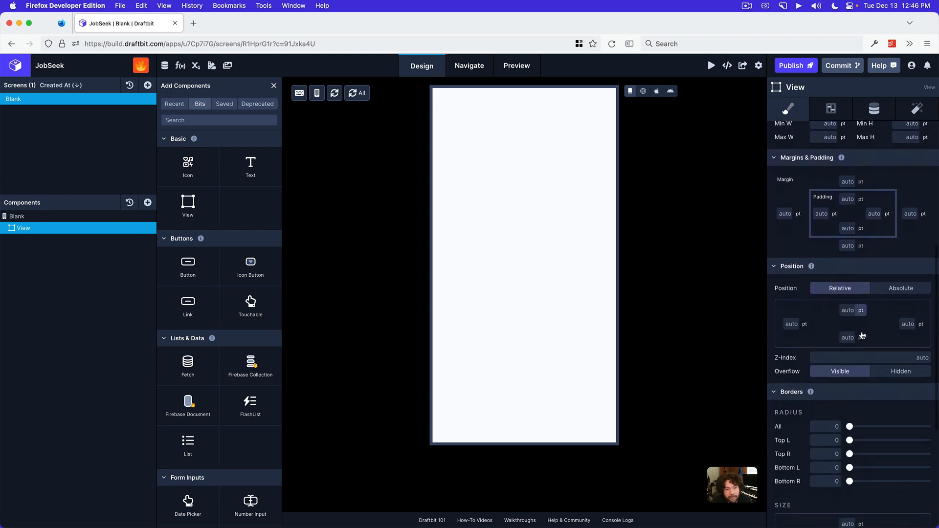
pyautogui.scroll(-3, 864, 334)
pyautogui.scroll(8, 865, 335)
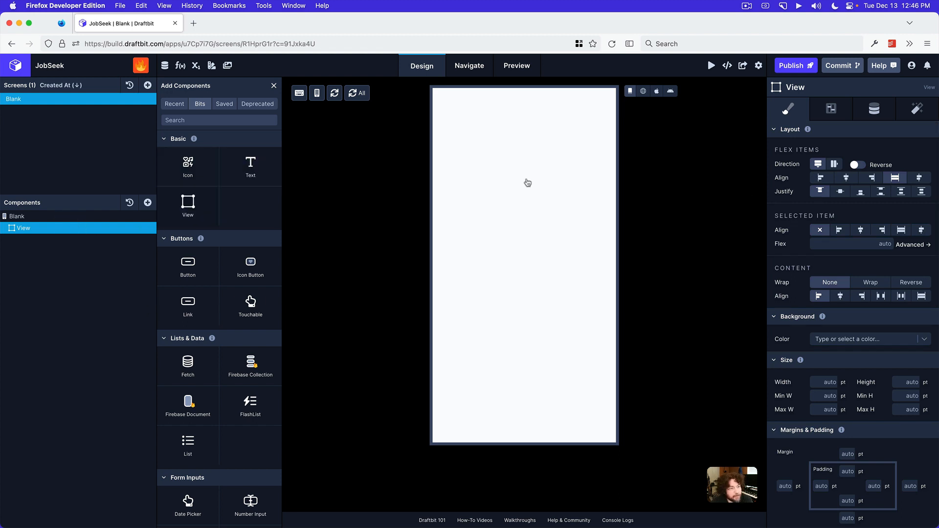
pyautogui.click(203, 206)
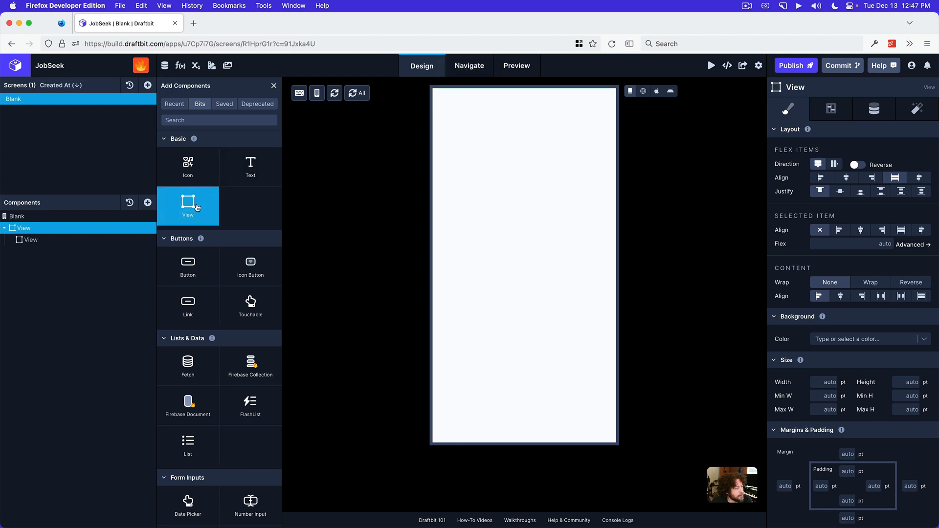
pyautogui.click(197, 208)
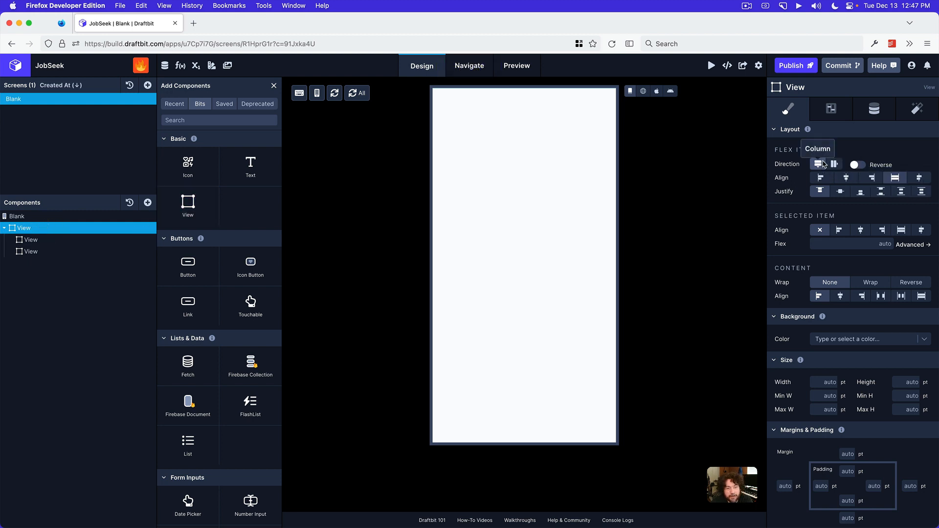
pyautogui.click(833, 165)
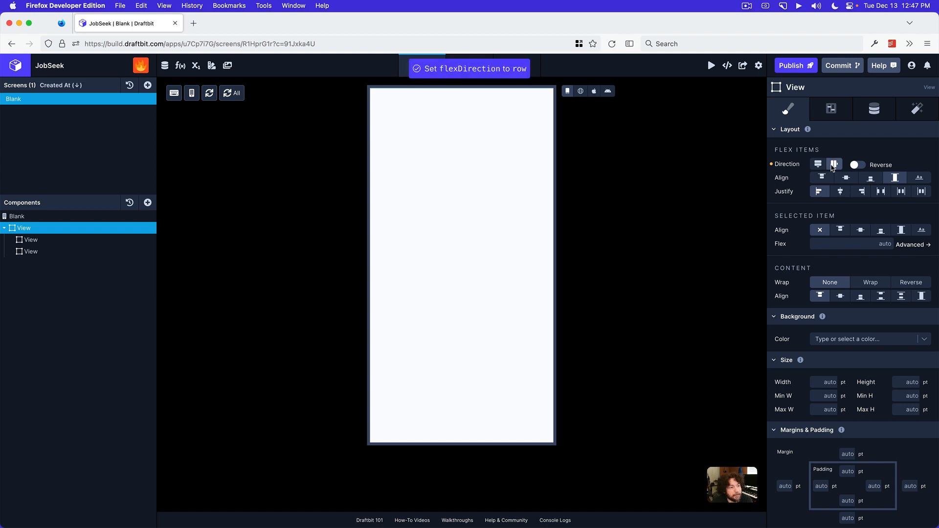
# Add two Text components to the first nested View and an Icon Button to the second nested View
pyautogui.click(51, 239)
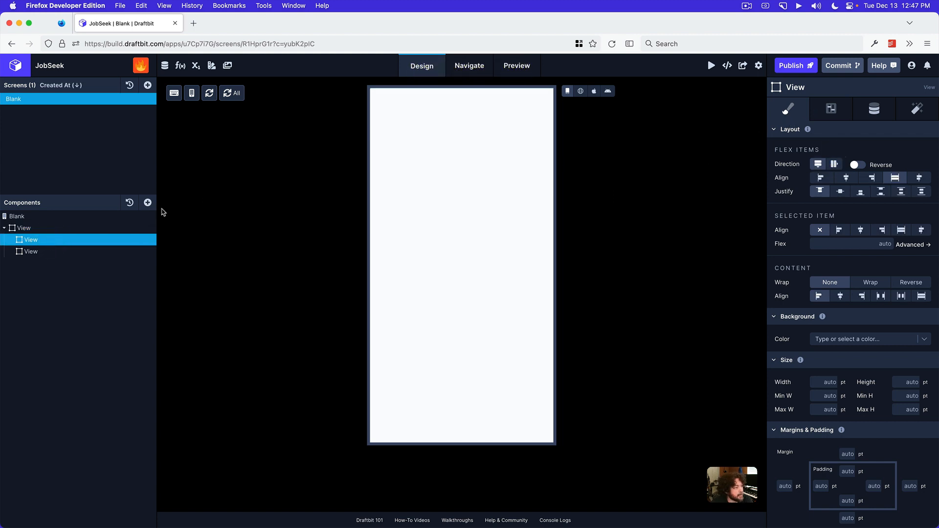
pyautogui.click(148, 203)
pyautogui.click(263, 171)
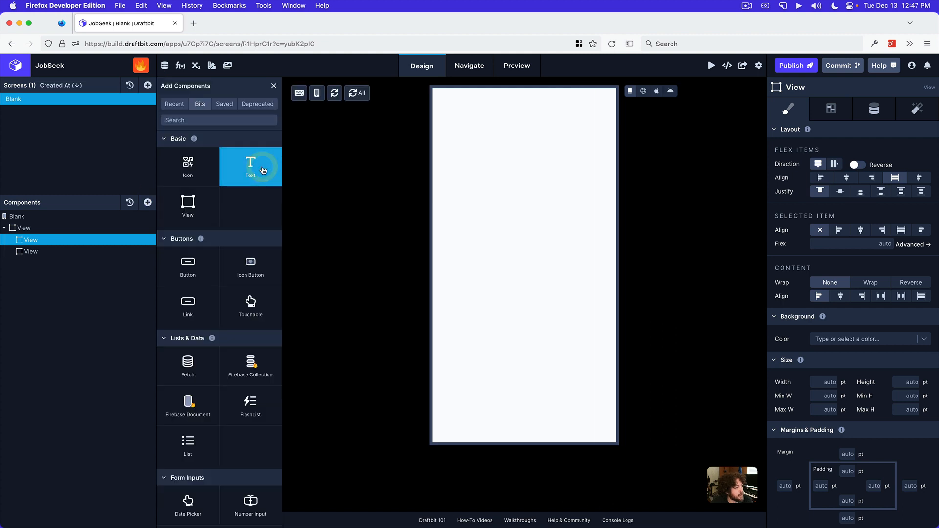
pyautogui.click(259, 173)
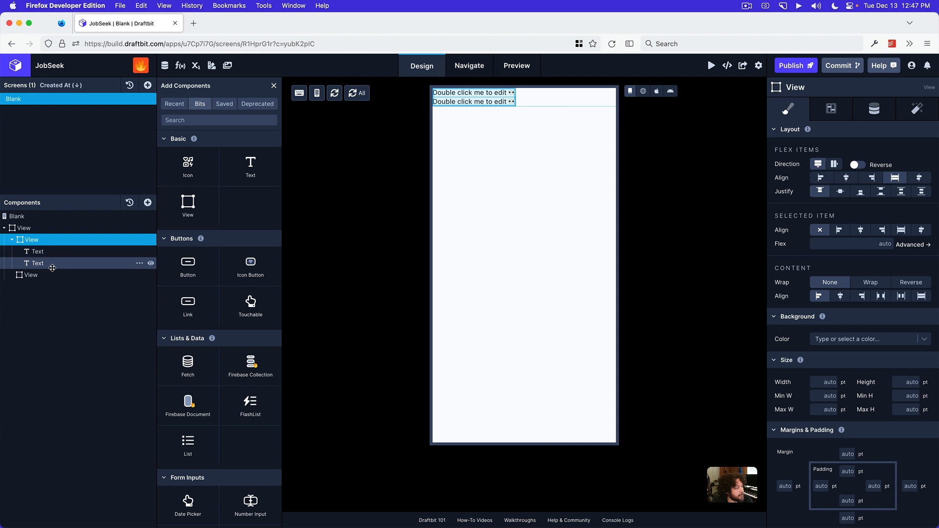
pyautogui.click(31, 274)
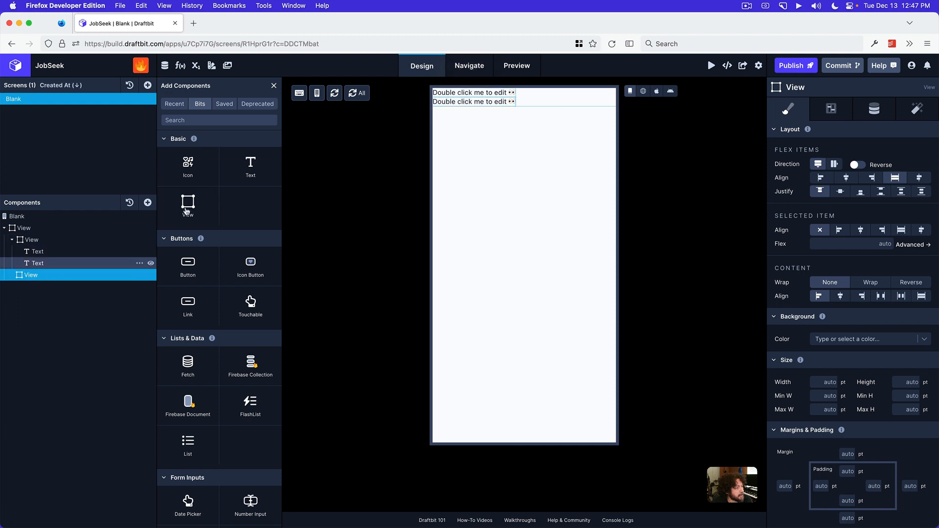
pyautogui.click(250, 264)
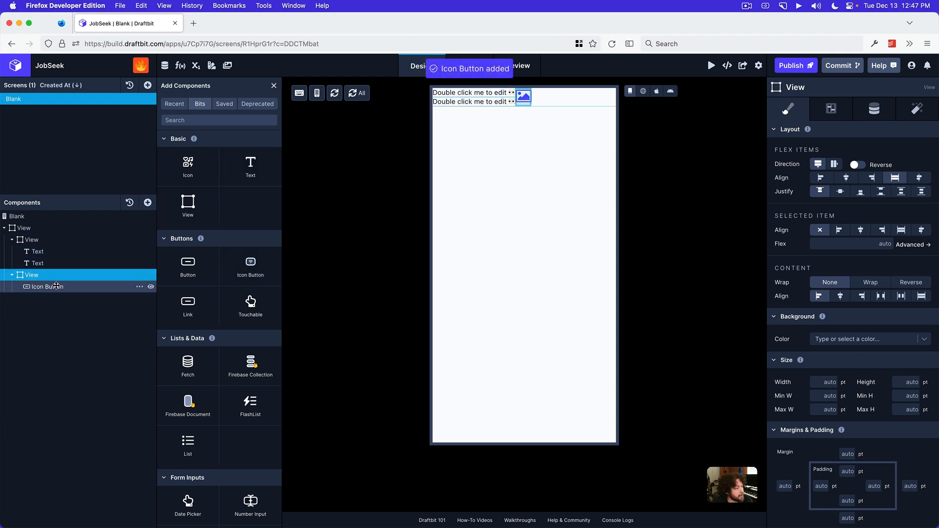
# Set the outer View's padding to 20 pt on all four sides
pyautogui.click(43, 240)
pyautogui.click(37, 226)
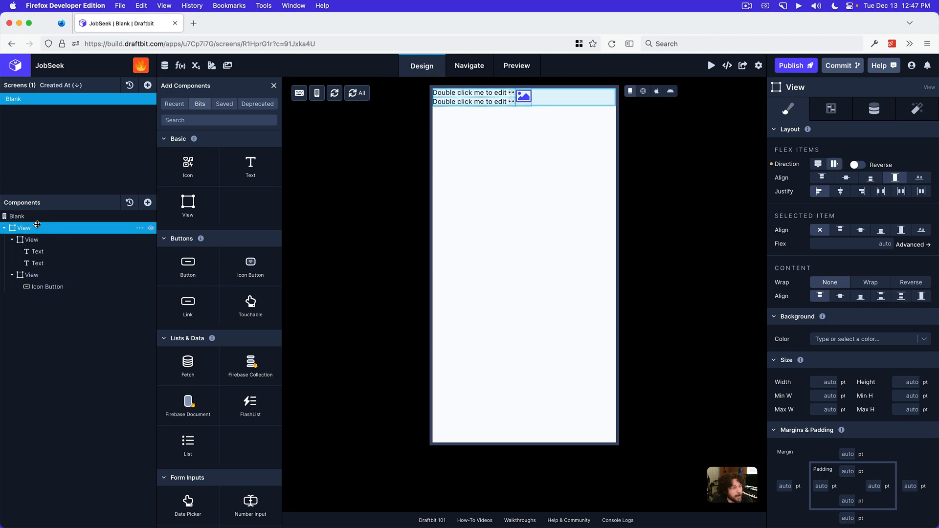
pyautogui.scroll(-4, 849, 372)
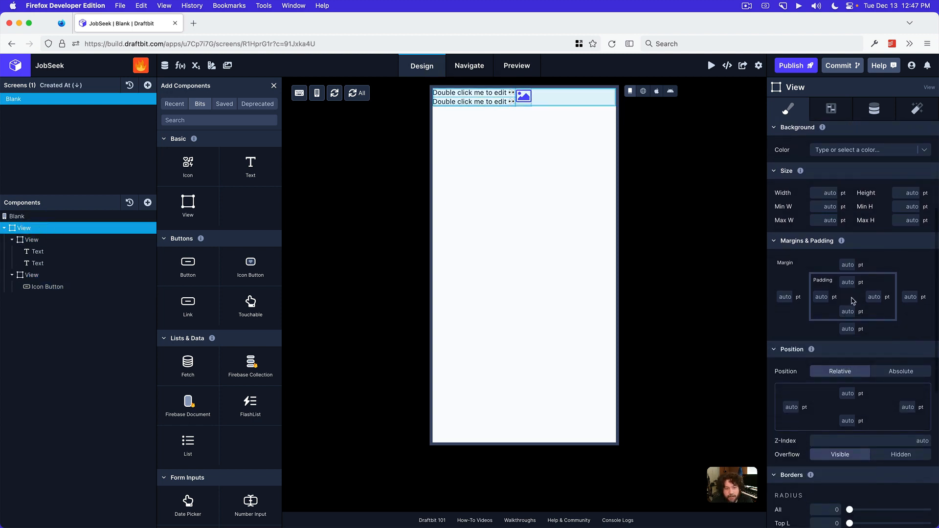
pyautogui.click(822, 297)
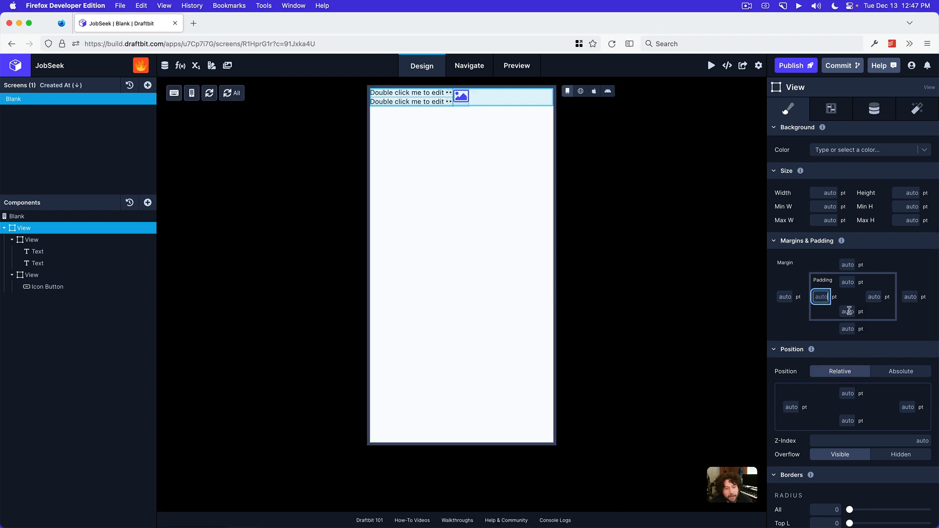
pyautogui.write('20')
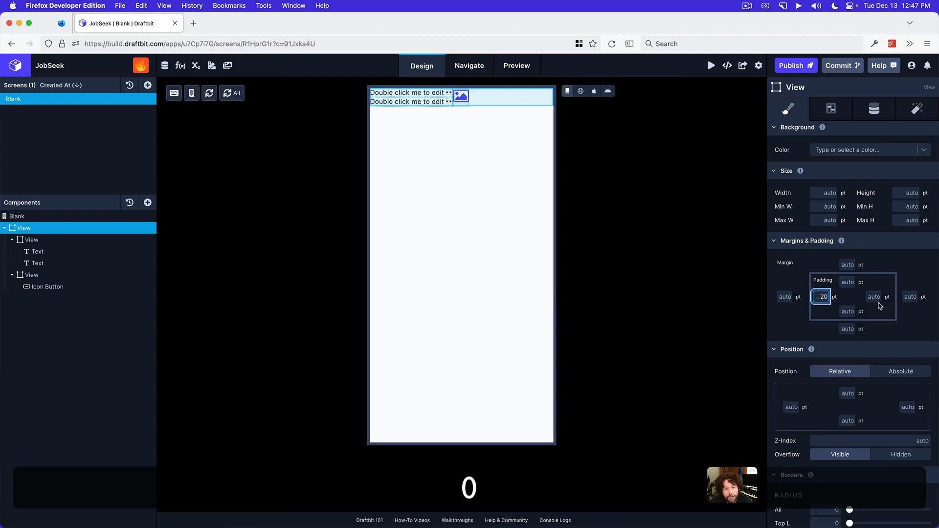
pyautogui.click(874, 297)
pyautogui.write('20')
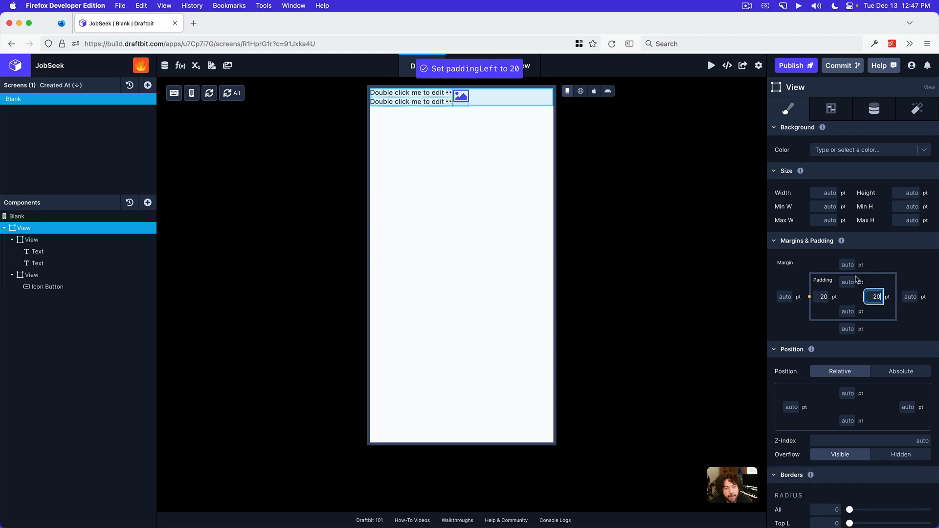
pyautogui.click(847, 281)
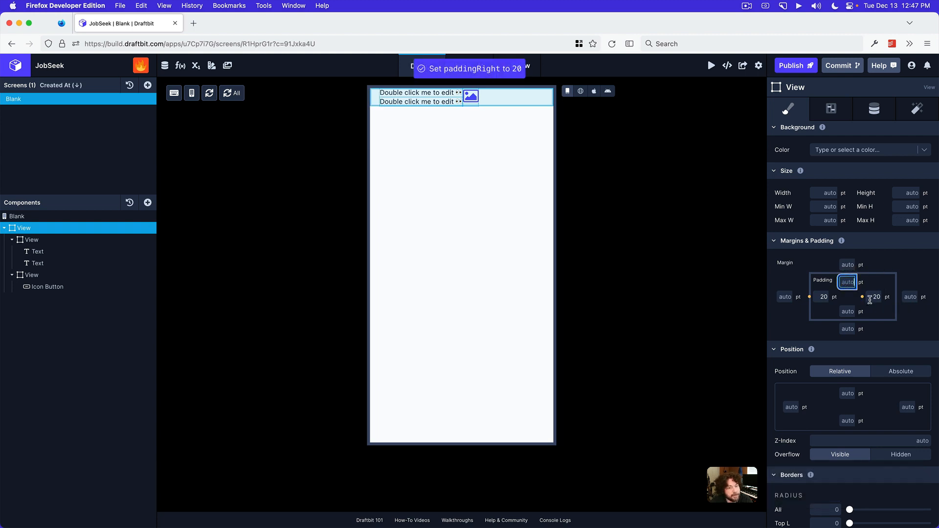
pyautogui.write('20')
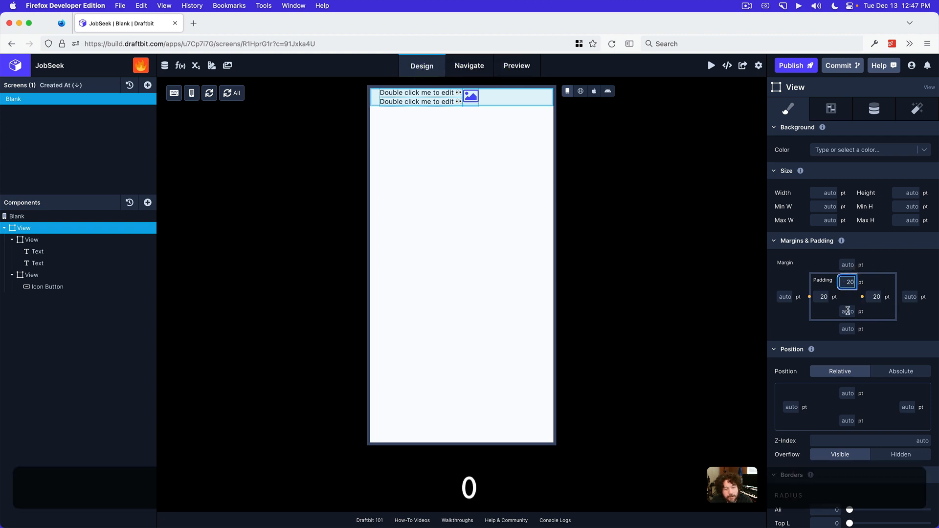
pyautogui.click(847, 311)
pyautogui.write('20')
pyautogui.click(908, 277)
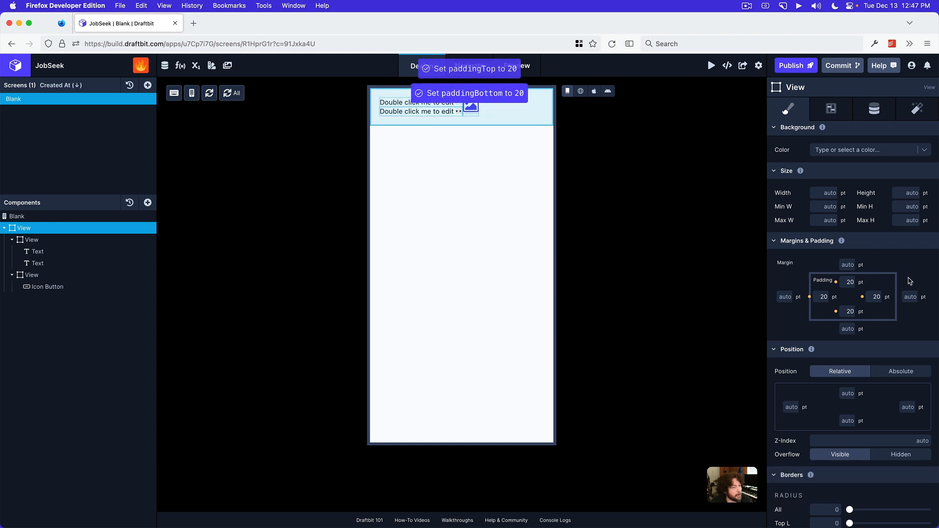
# Check the header wording in the Preview mockup and set the first Text to a "Hi," greeting with a first name and exclamation mark
pyautogui.click(77, 251)
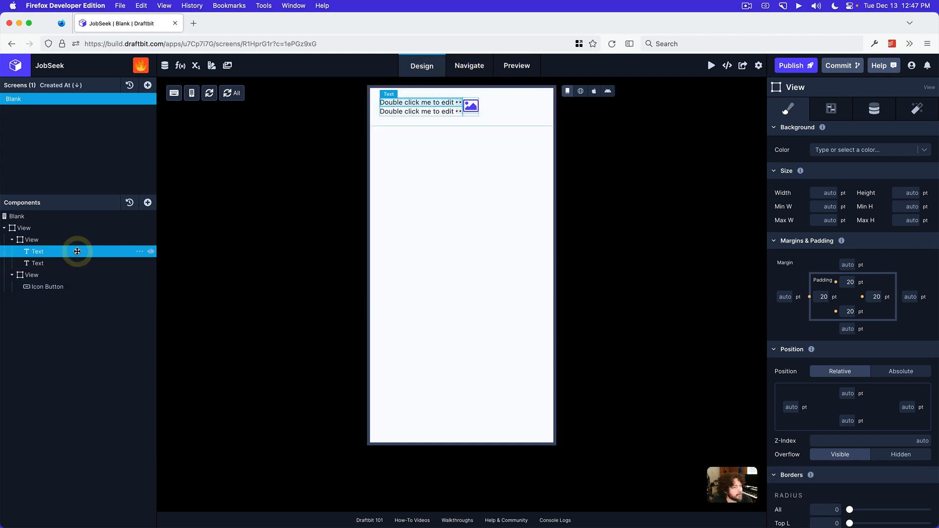
pyautogui.click(475, 516)
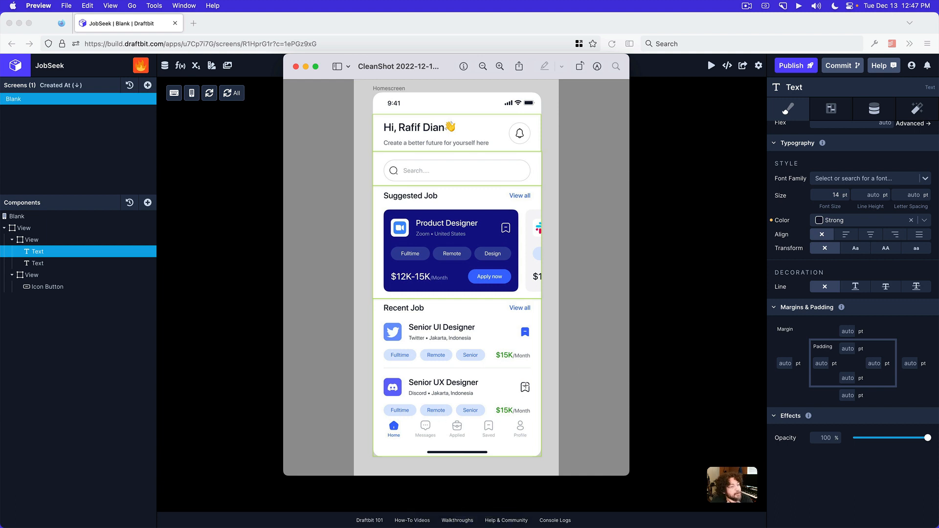
pyautogui.click(670, 330)
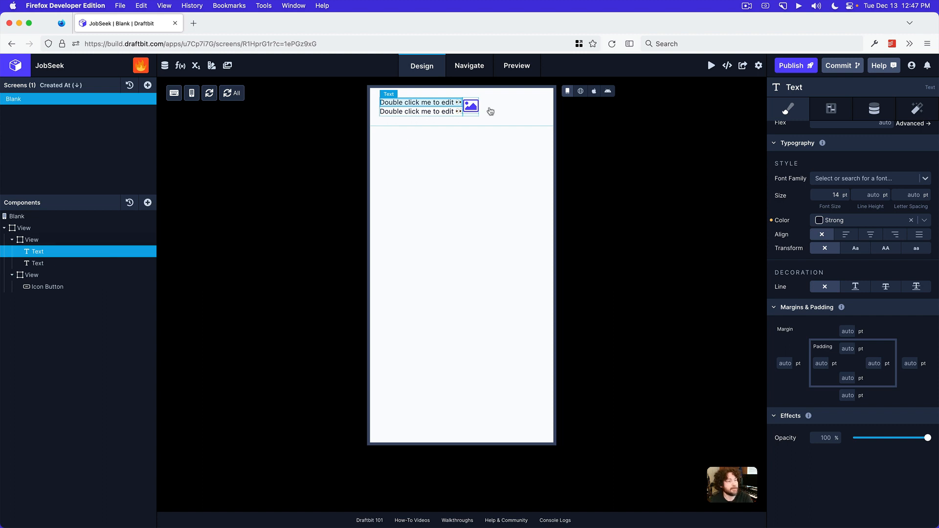
pyautogui.click(886, 107)
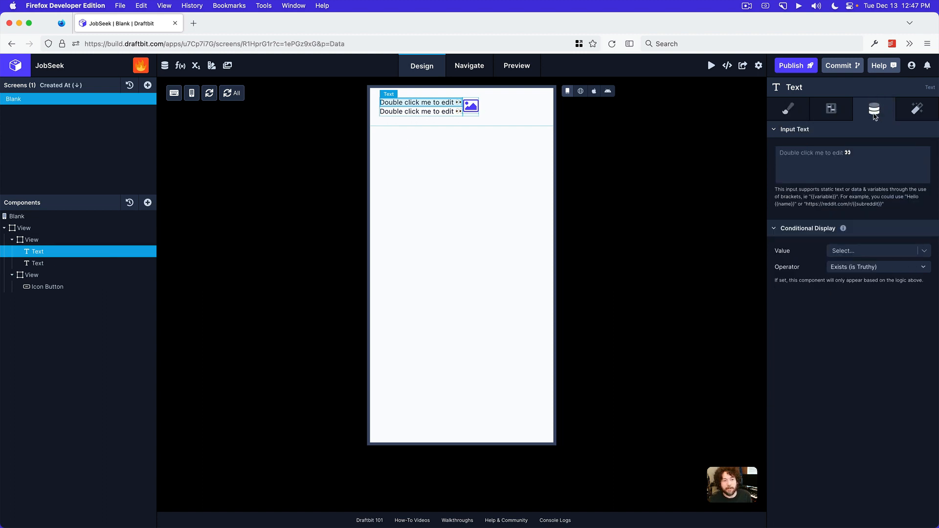
pyautogui.click(846, 156)
pyautogui.write('Hi,')
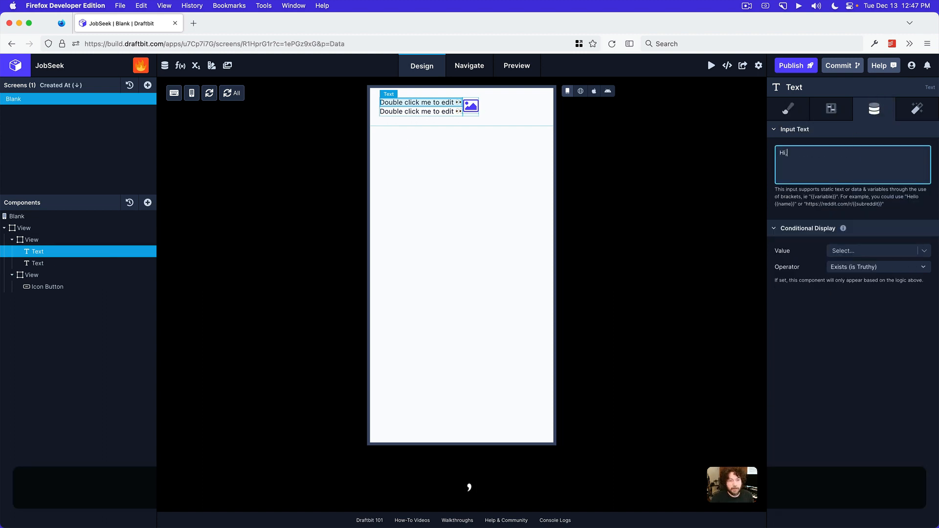
pyautogui.write(' Dave!')
pyautogui.click(863, 399)
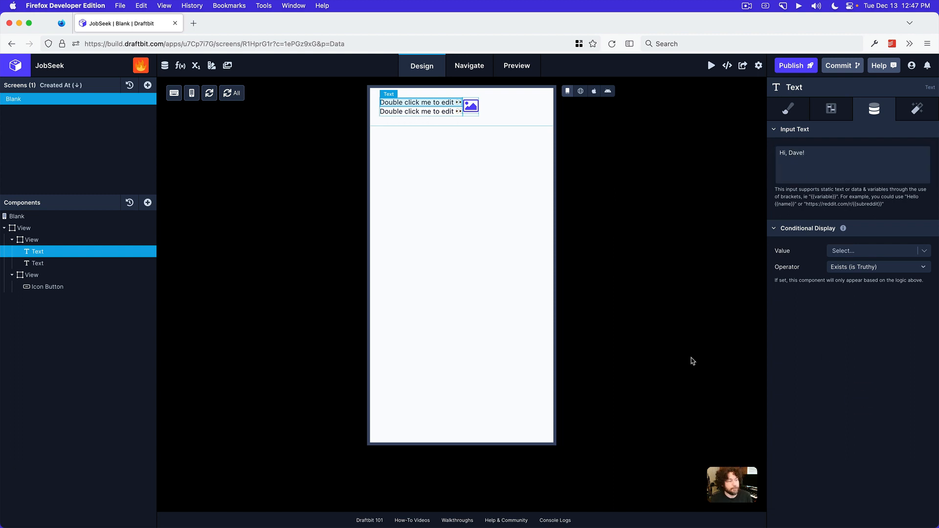
# Set the second Text's content to "Create a better future for yourself here"
pyautogui.click(80, 264)
pyautogui.click(826, 162)
pyautogui.write('X')
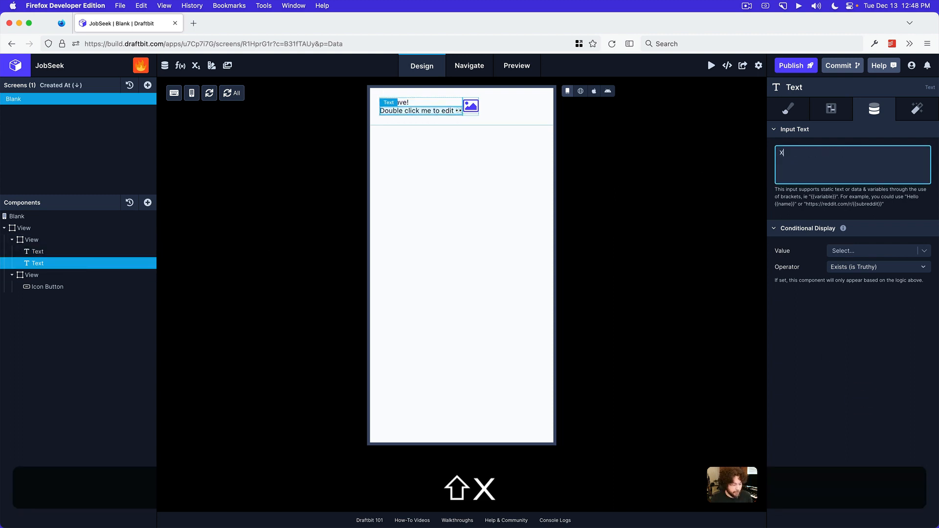
pyautogui.press('BackSpace')
pyautogui.write('Create a bet')
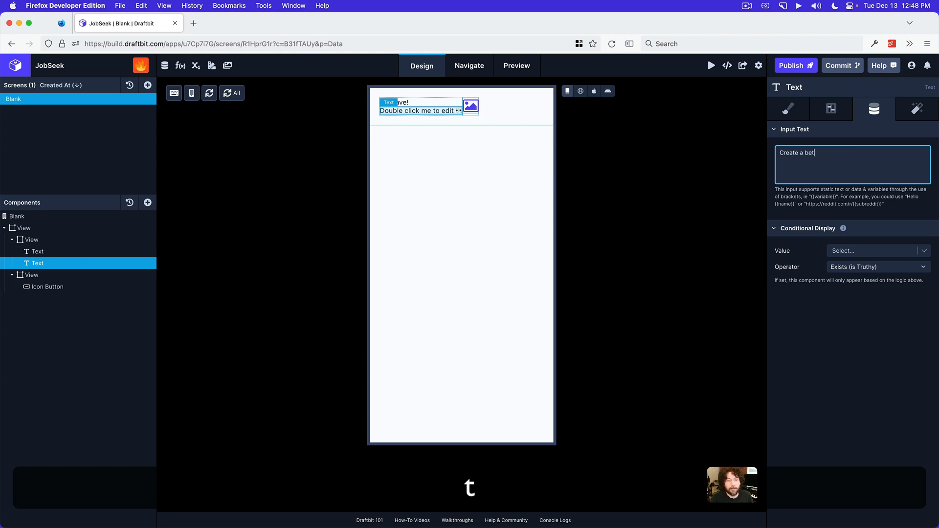
pyautogui.write('ter future for yourself here')
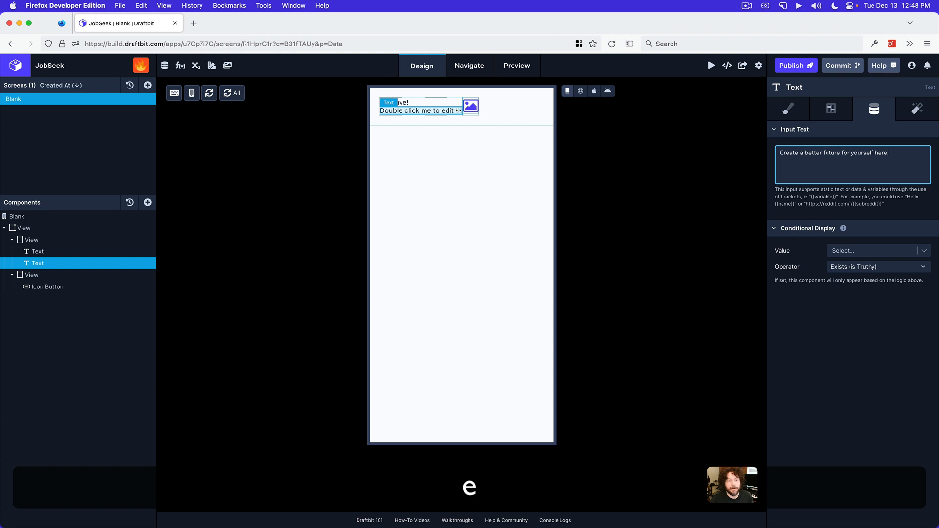
# Set the greeting Text's font family to Inter and its font size to 20 pt
pyautogui.click(83, 252)
pyautogui.click(789, 111)
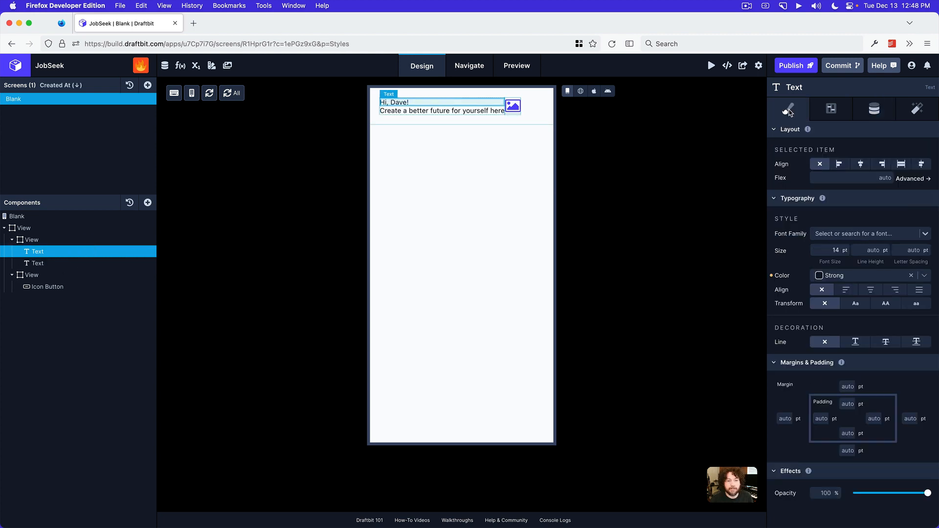
pyautogui.click(836, 234)
pyautogui.write('inter')
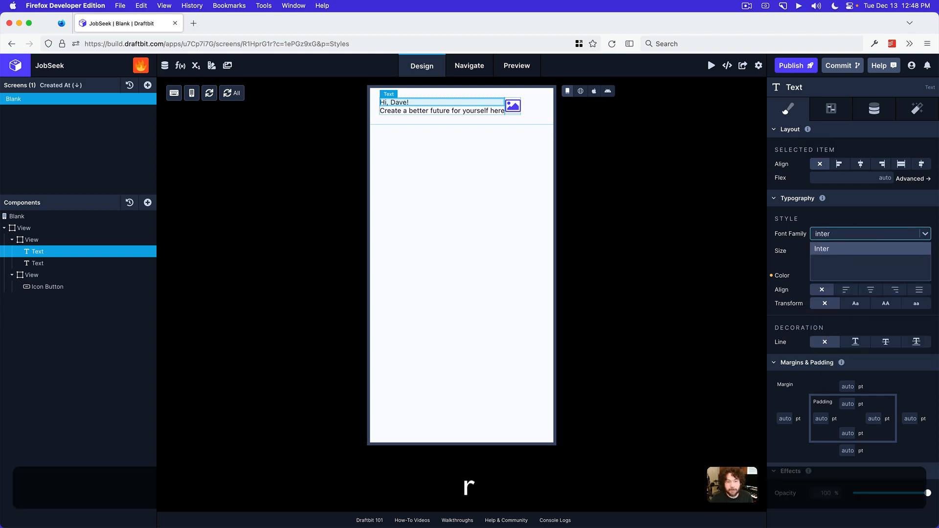
pyautogui.press('Return')
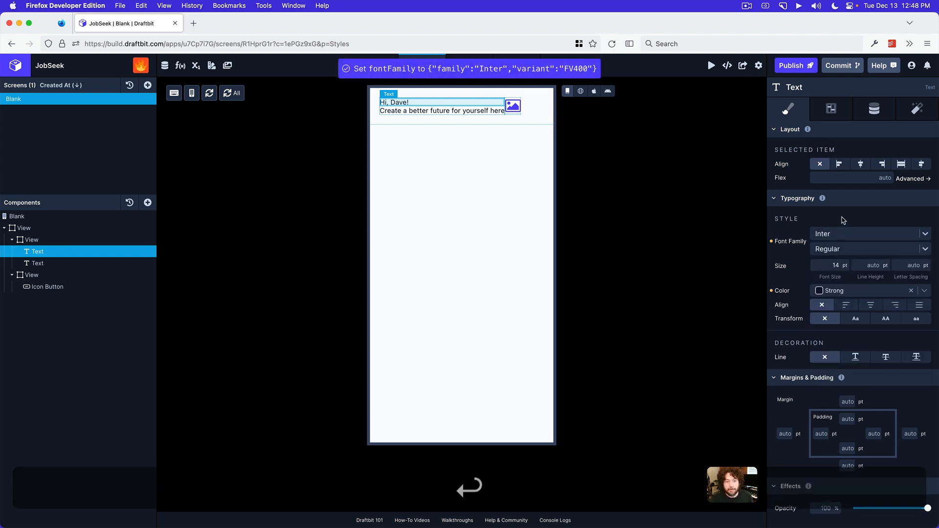
pyautogui.click(828, 266)
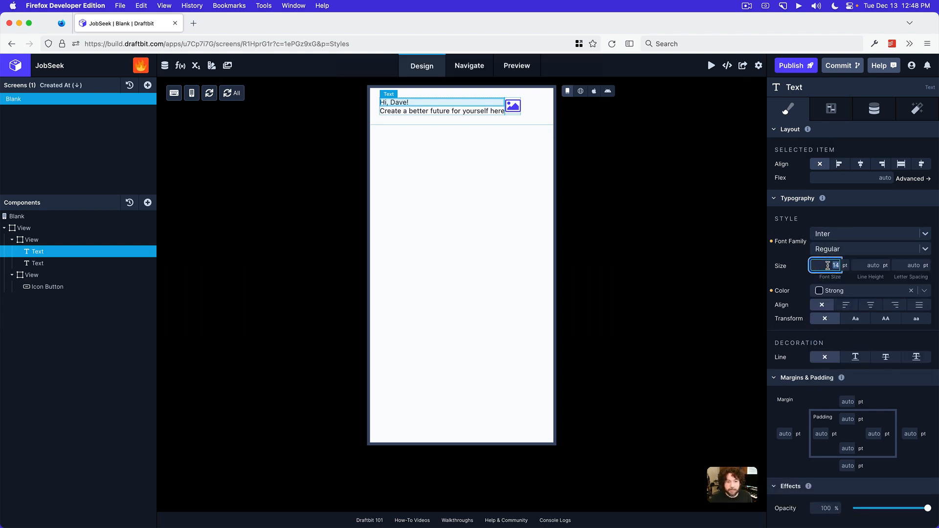
pyautogui.write('20')
pyautogui.press('Return')
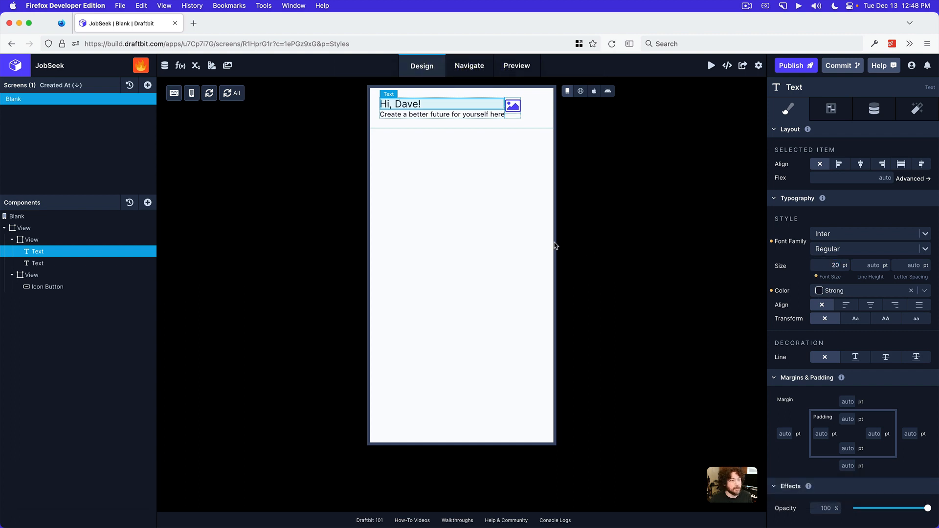
# Set Flex to 1 on the first nested View, which holds the two Text components
pyautogui.click(67, 240)
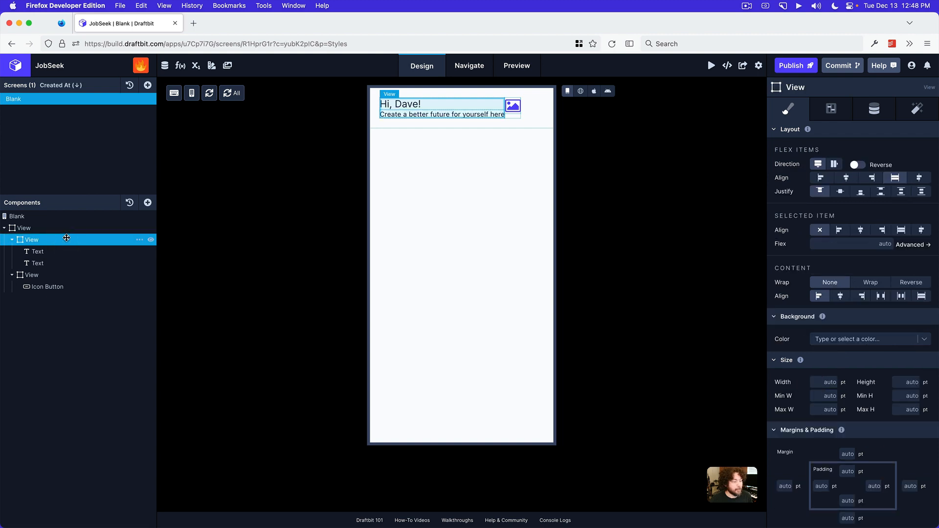
pyautogui.click(31, 275)
pyautogui.click(32, 240)
pyautogui.click(74, 272)
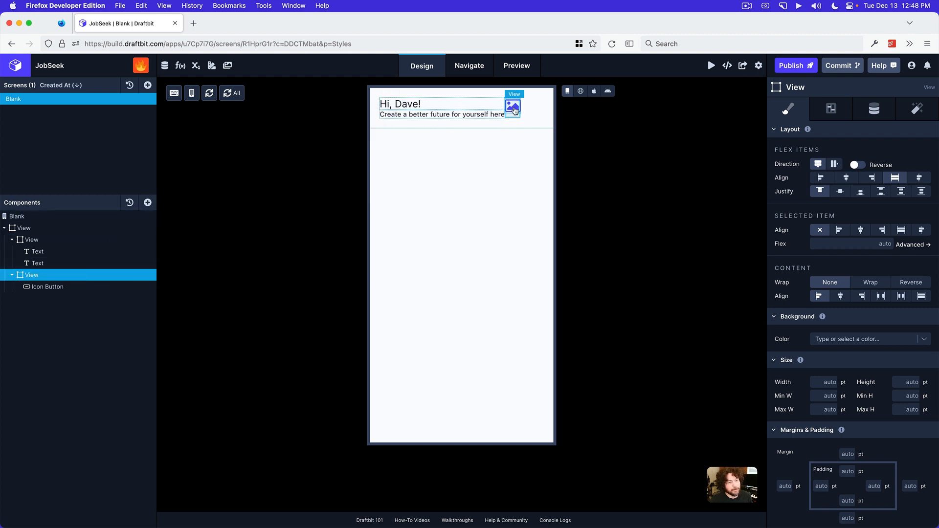
pyautogui.click(66, 240)
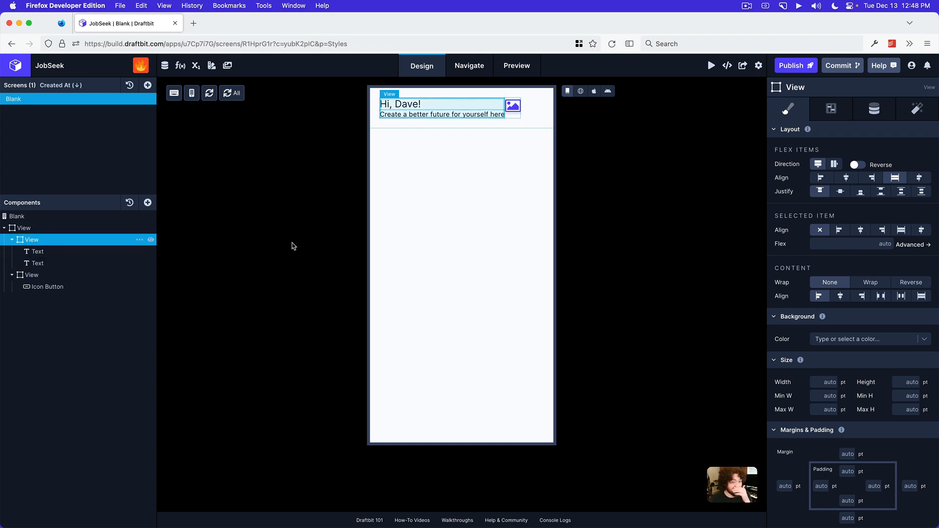
pyautogui.click(827, 244)
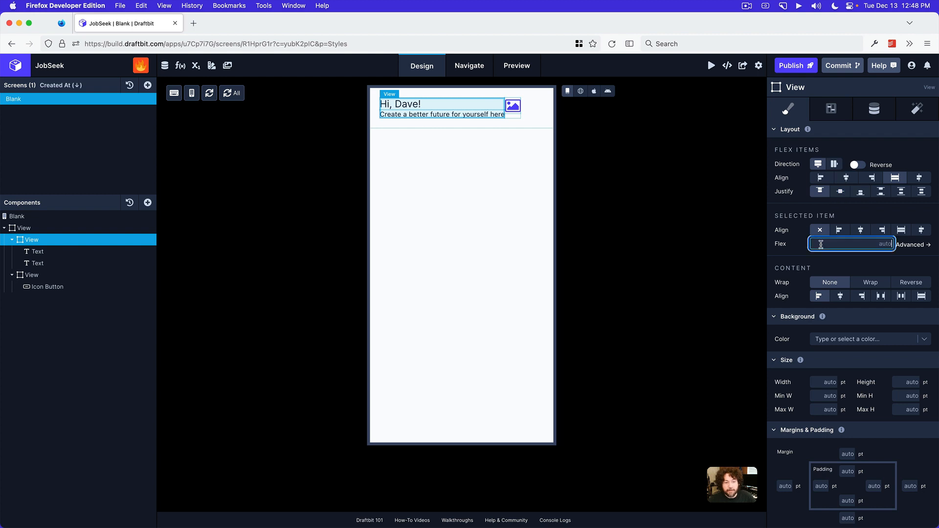
pyautogui.write('1')
pyautogui.press('Return')
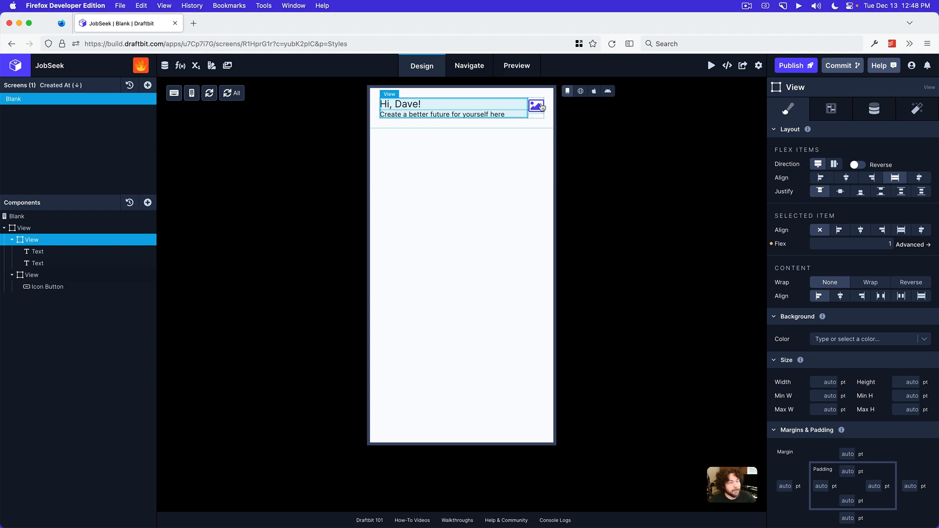
# Search the icon library for "bell" and set the Icon Button's icon to the Feather bell
pyautogui.click(51, 287)
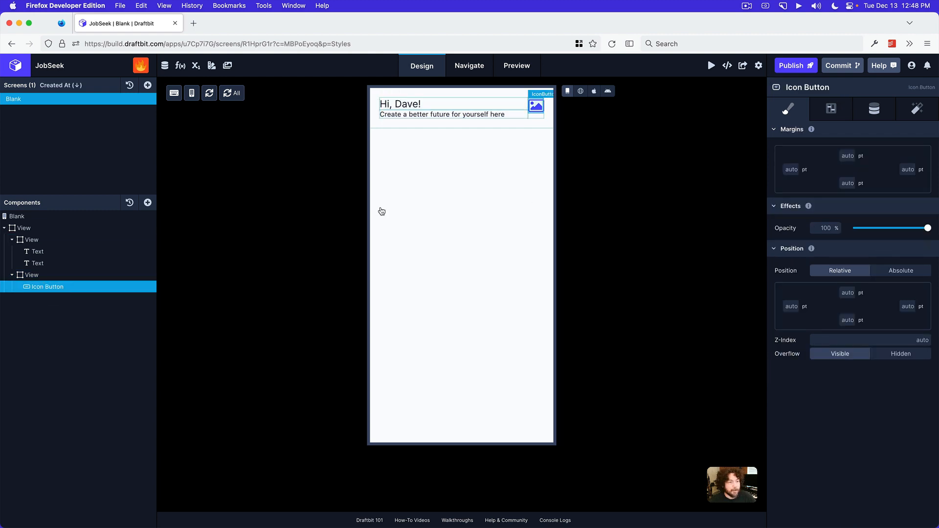
pyautogui.click(873, 114)
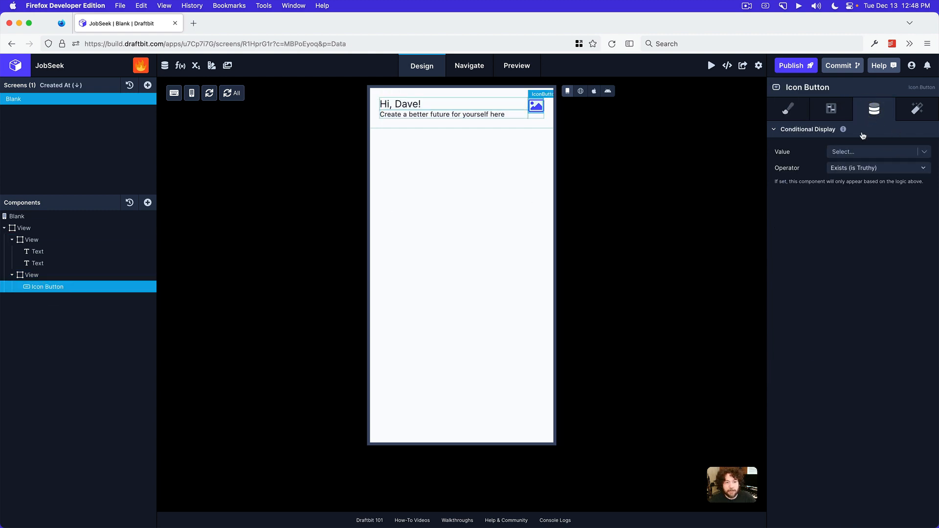
pyautogui.click(839, 112)
pyautogui.click(857, 184)
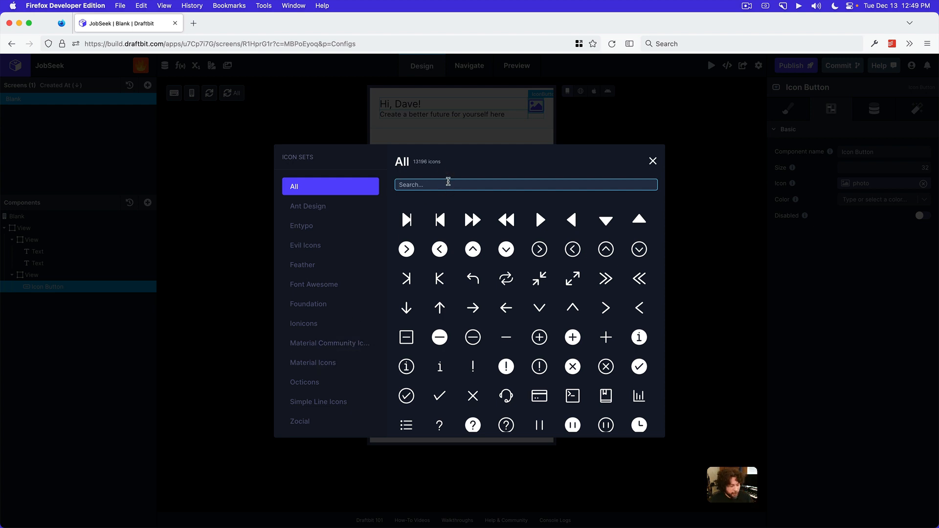
pyautogui.write('bell')
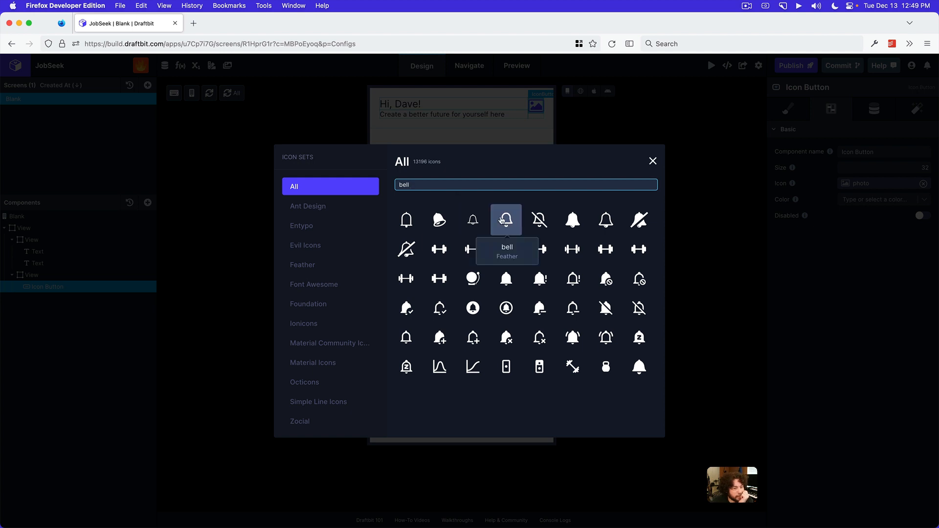
pyautogui.click(501, 220)
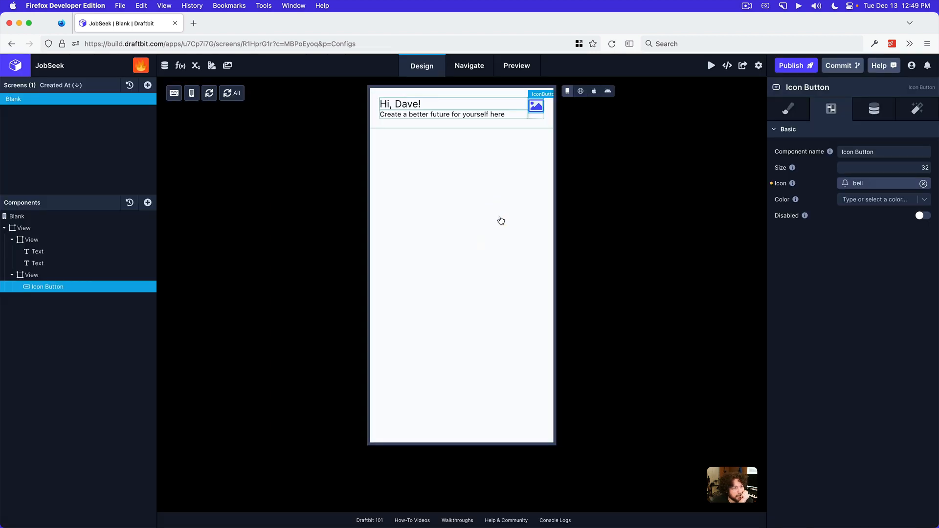
# Set the justification of the second nested View, which holds the Icon Button, to center
pyautogui.click(76, 274)
pyautogui.click(789, 110)
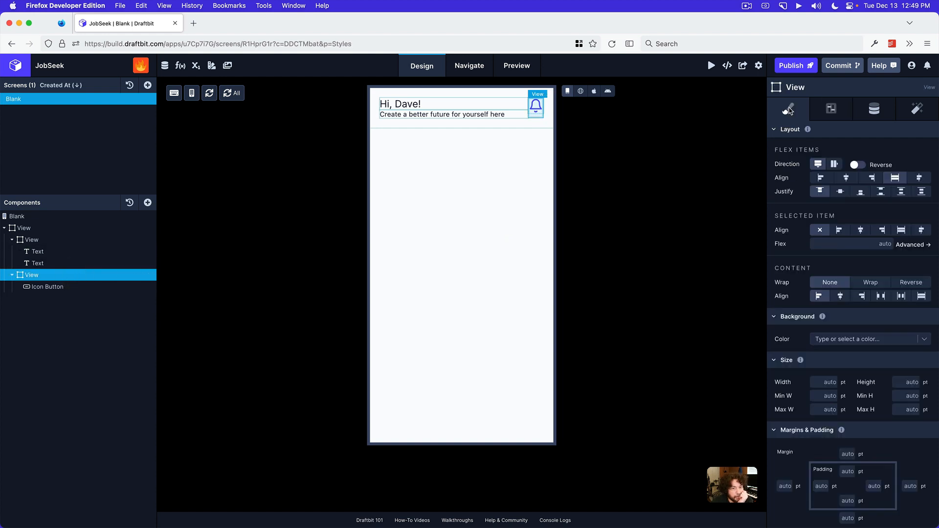
pyautogui.click(840, 192)
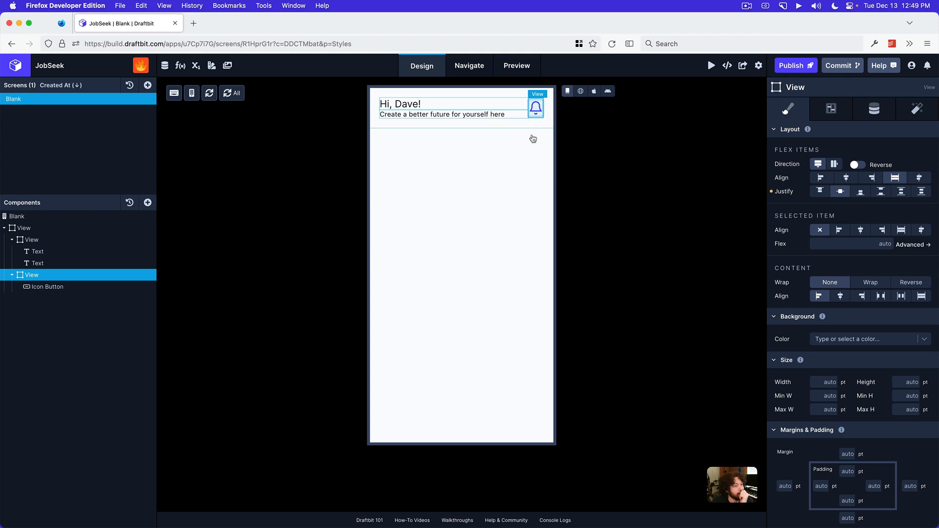
# Show the screen in web preview and look at the Live Preview QR code
pyautogui.click(581, 91)
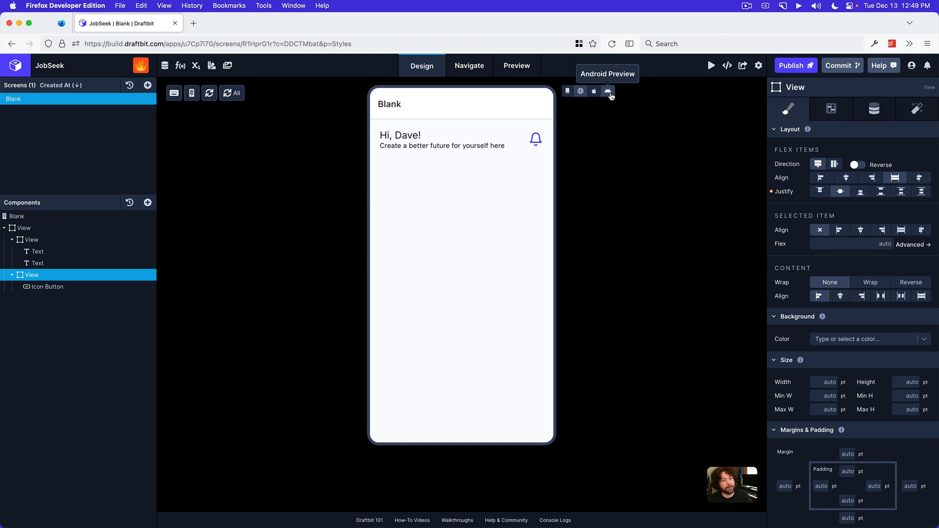
pyautogui.click(712, 65)
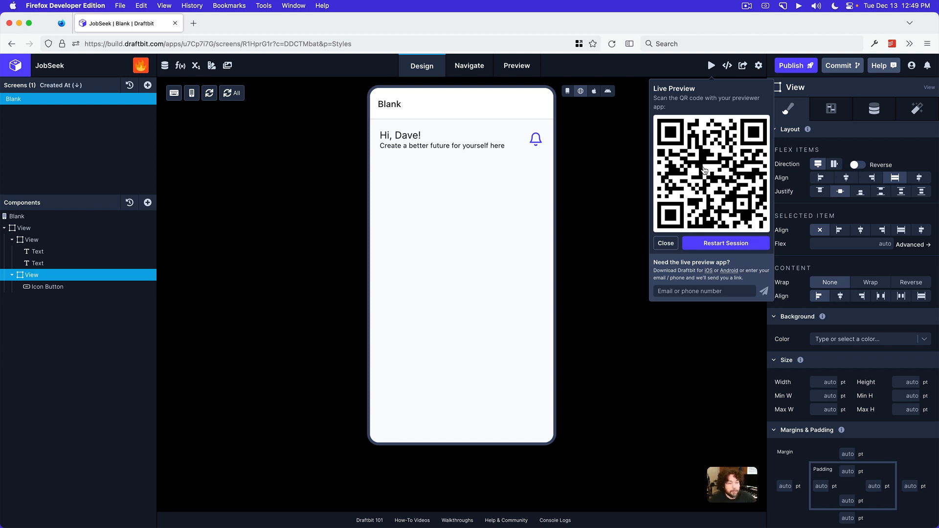
pyautogui.click(664, 244)
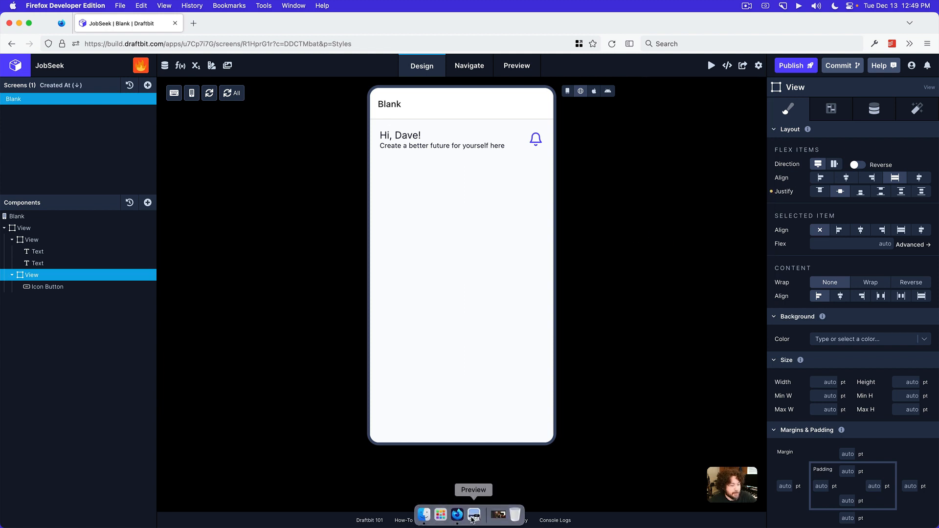
# Check the header in the Preview mockup, and append the waving hand emoji to the greeting Text using the Character Viewer
pyautogui.click(474, 519)
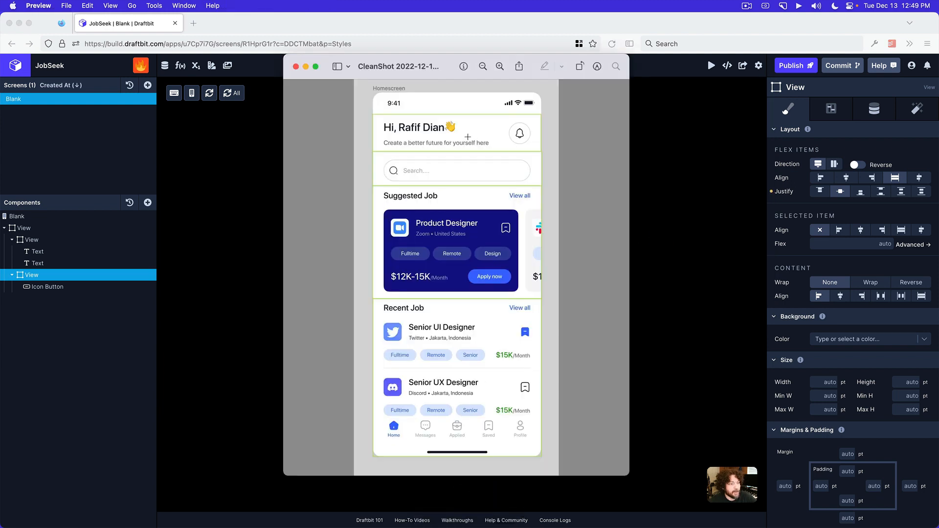
pyautogui.click(656, 179)
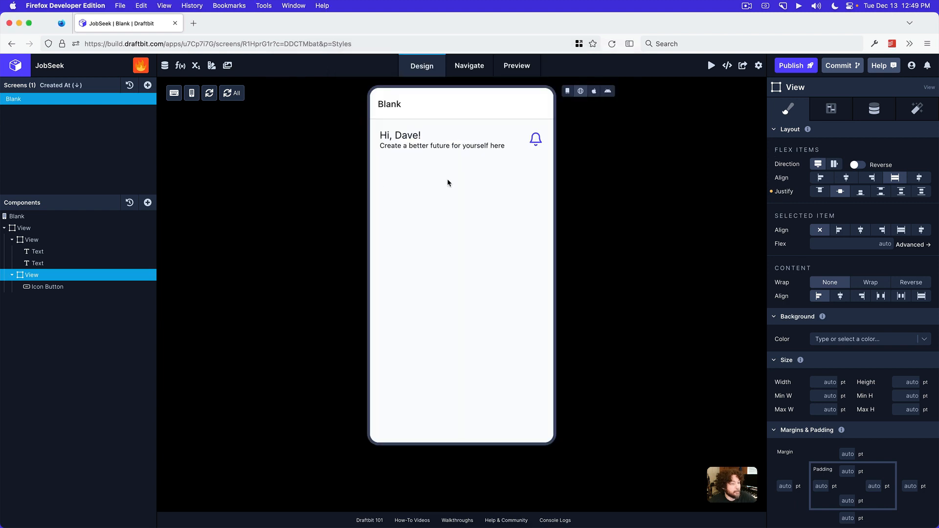
pyautogui.click(74, 251)
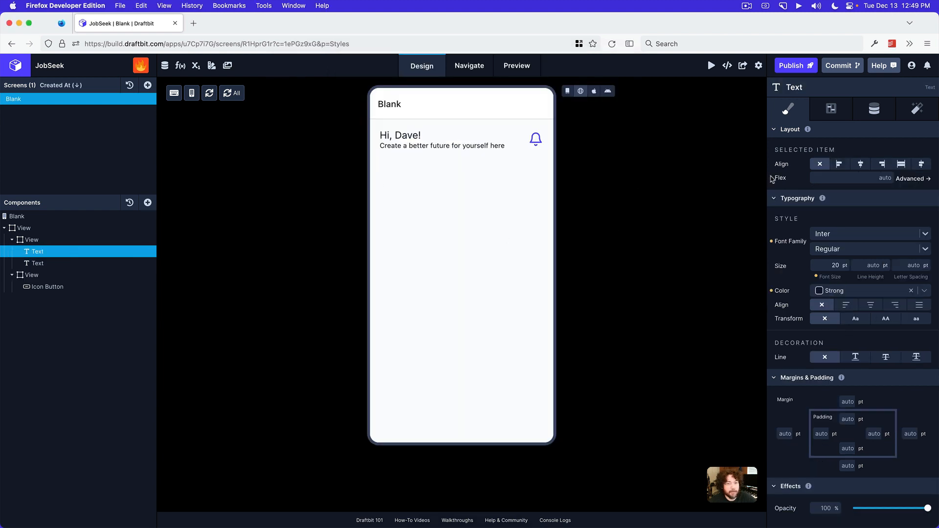
pyautogui.click(873, 112)
pyautogui.click(849, 155)
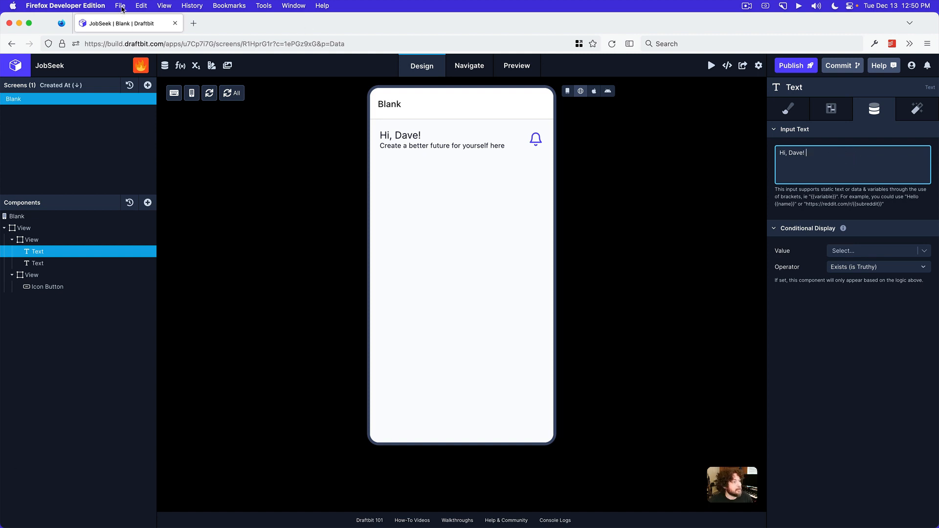
pyautogui.click(141, 6)
pyautogui.click(153, 148)
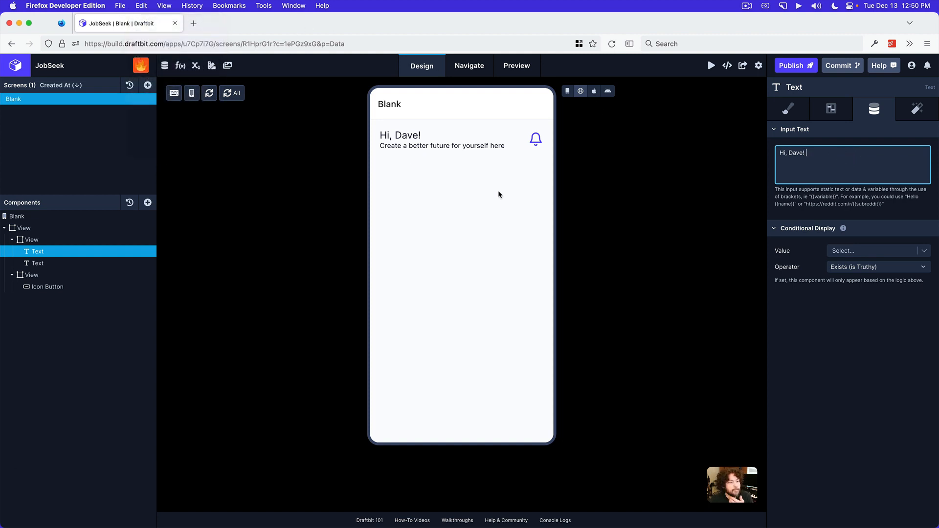
pyautogui.click(719, 177)
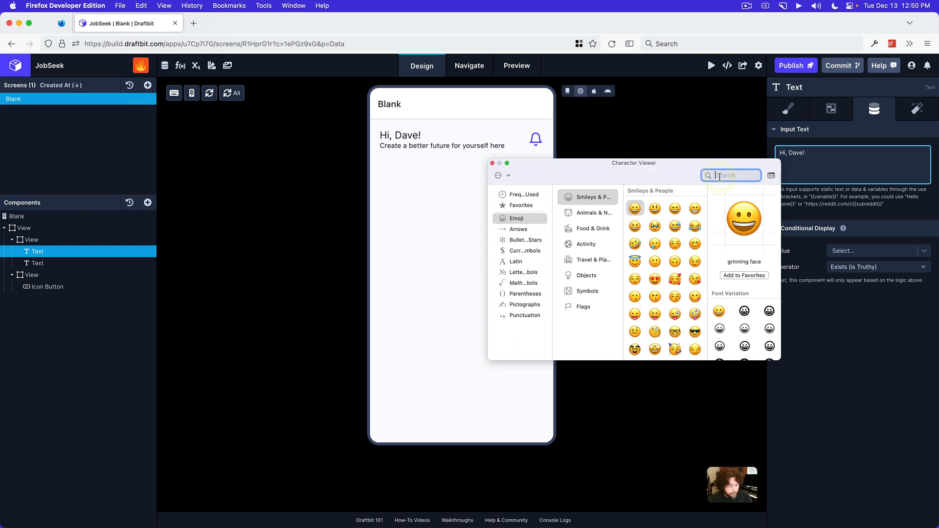
pyautogui.write('ave')
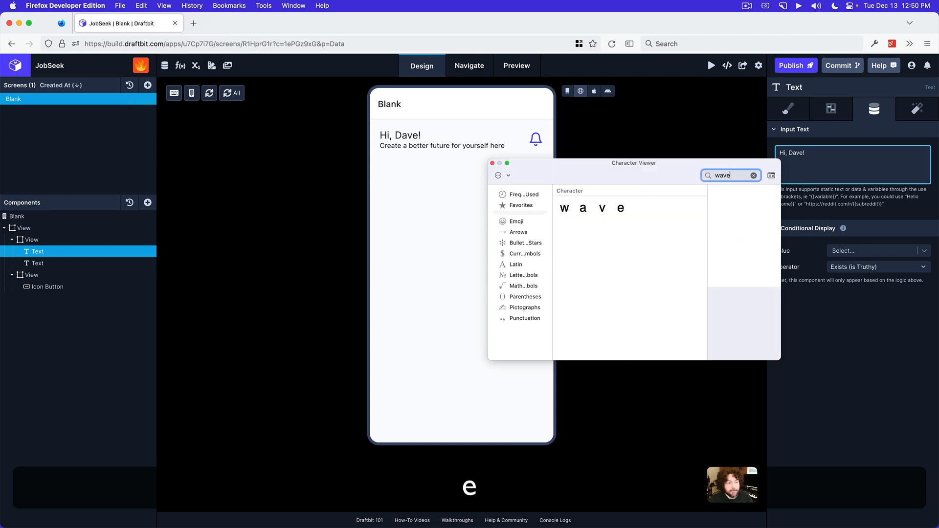
pyautogui.doubleClick(564, 244)
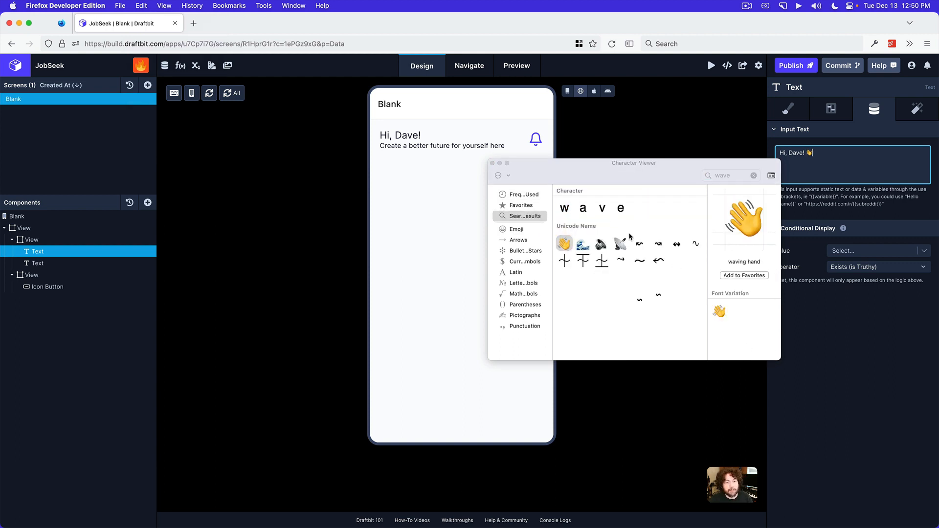
pyautogui.click(838, 307)
pyautogui.click(493, 164)
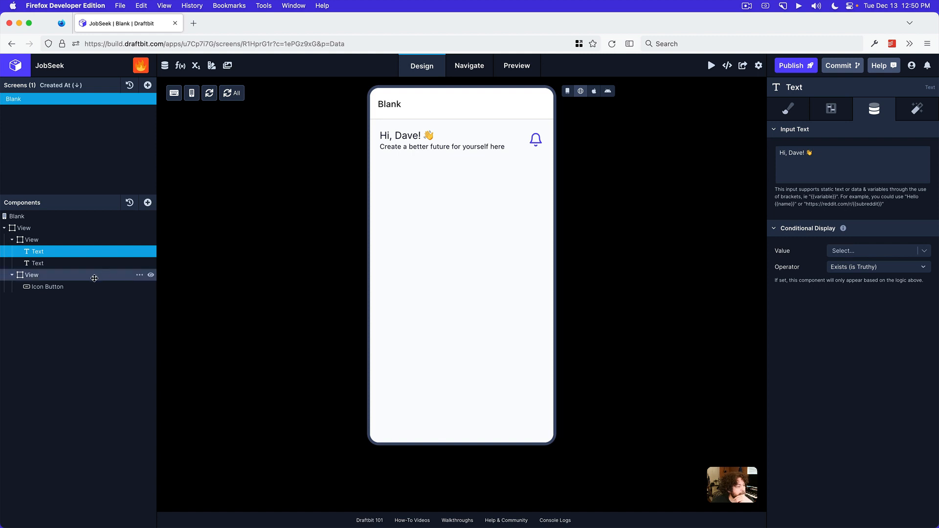
# Check the bell in the Preview mockup and add a Circle component to the second nested View
pyautogui.click(474, 516)
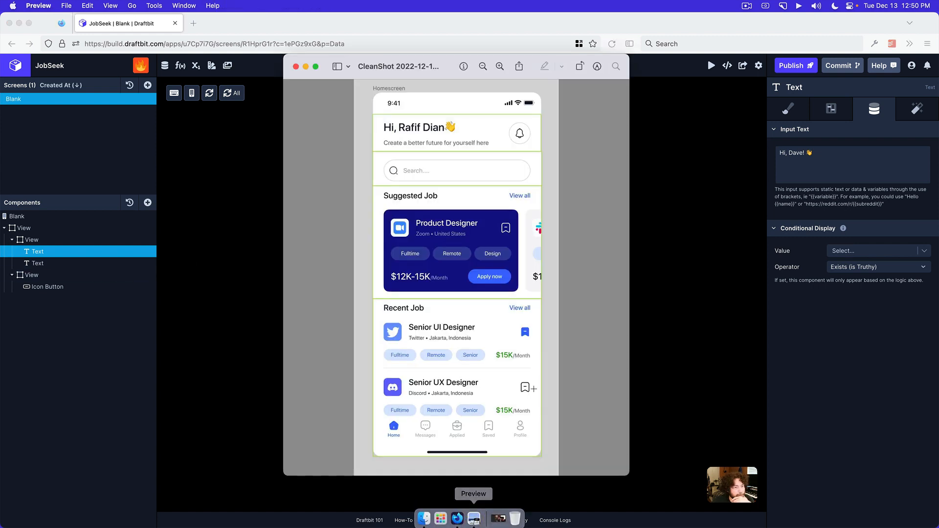
pyautogui.click(677, 217)
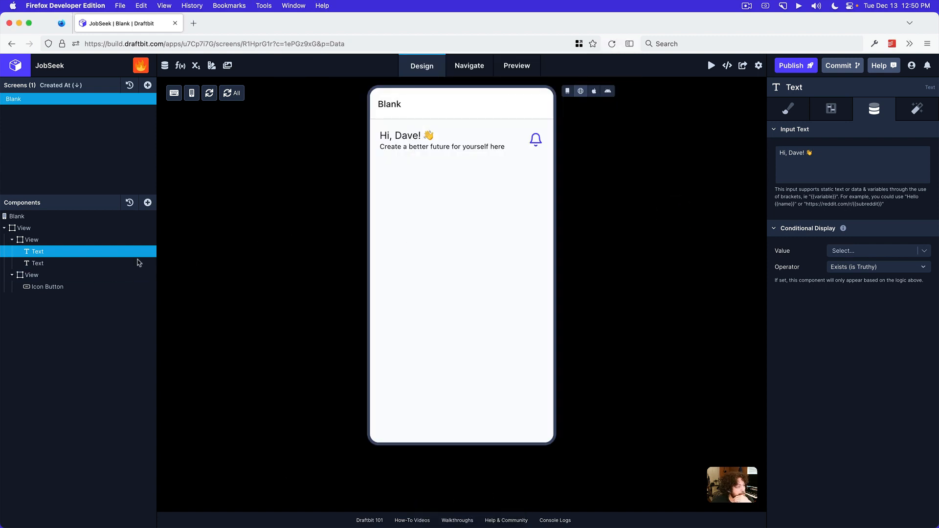
pyautogui.click(68, 275)
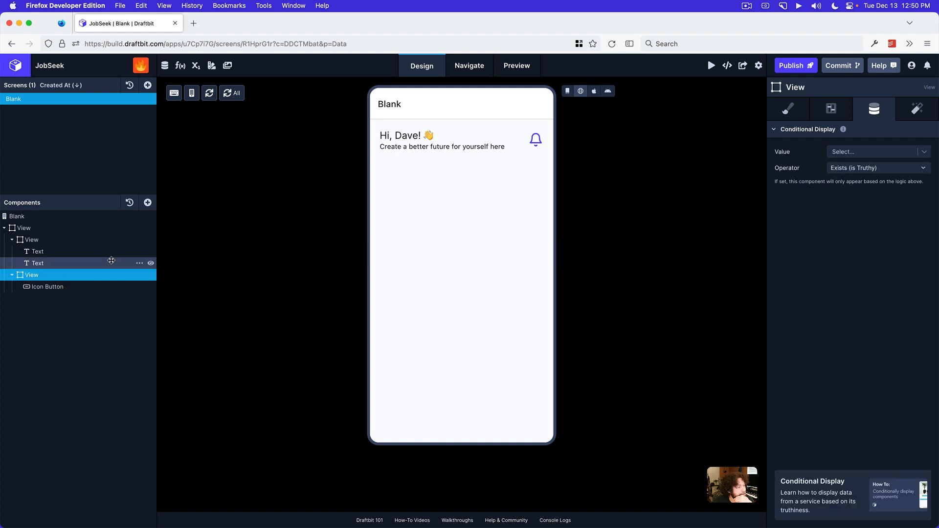
pyautogui.click(146, 203)
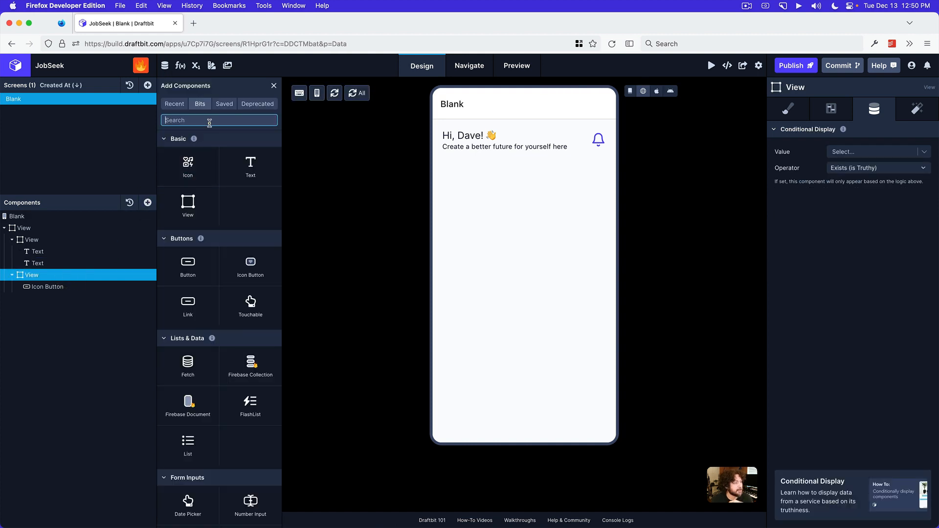
pyautogui.write('circl')
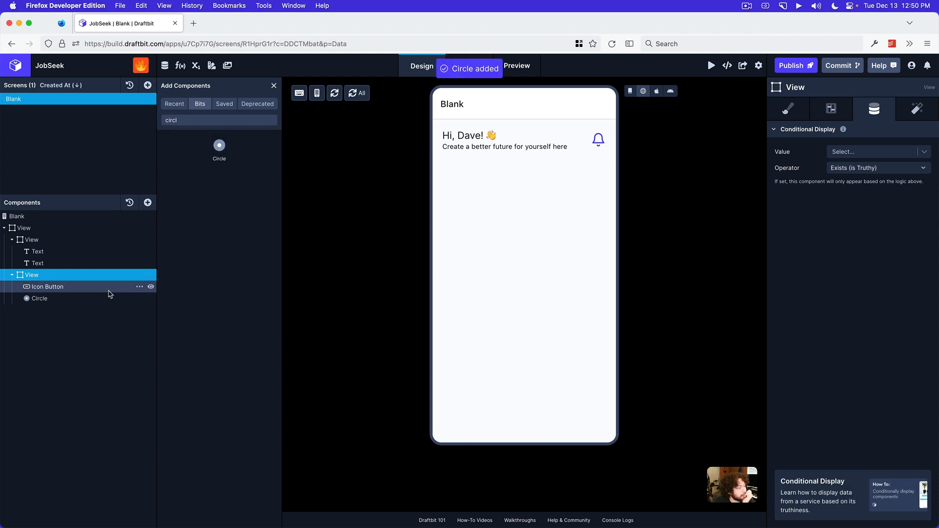
# Nest the Icon Button inside the Circle component and set the Circle's background color to Background
pyautogui.click(789, 108)
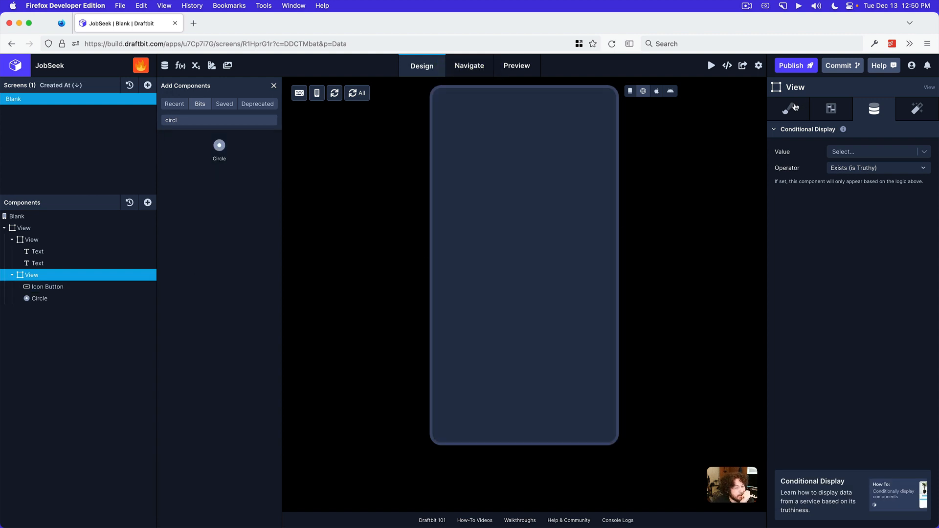
pyautogui.scroll(-10, 848, 316)
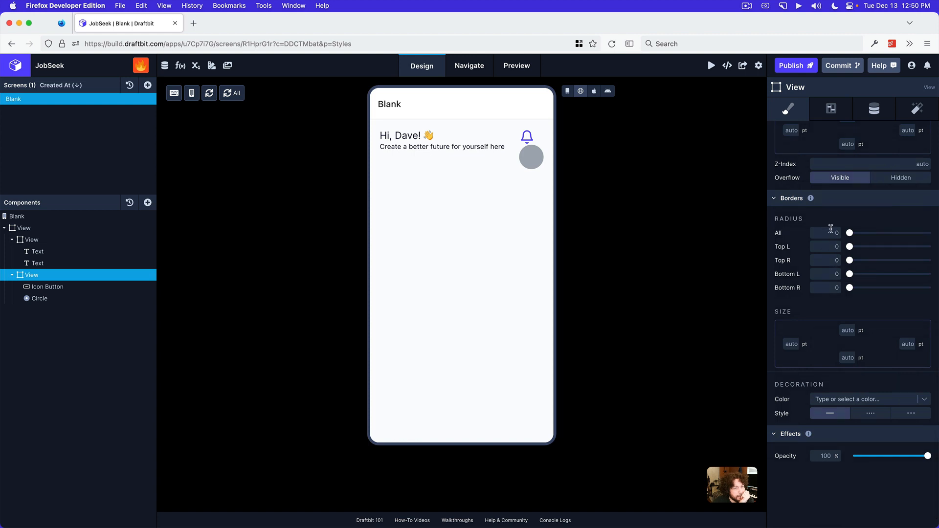
pyautogui.click(88, 287)
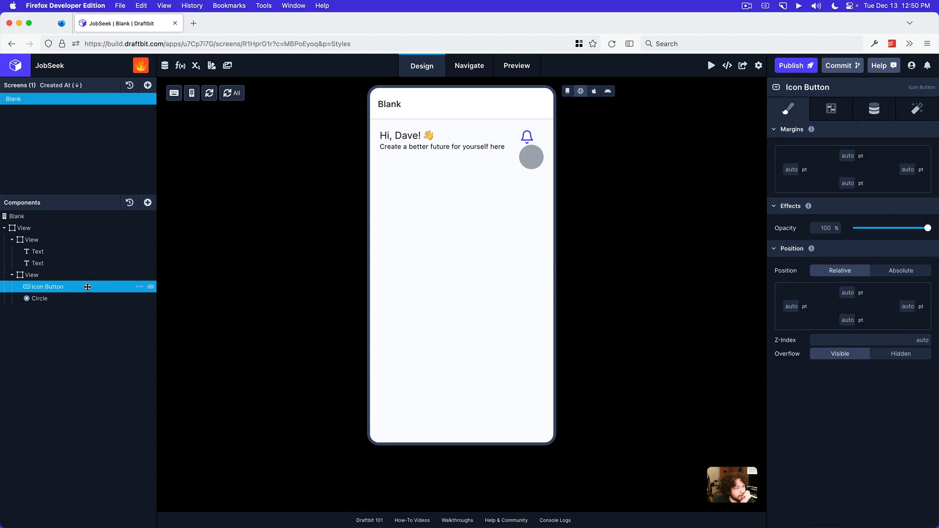
pyautogui.moveTo(82, 290); pyautogui.dragTo(48, 290)
pyautogui.click(47, 288)
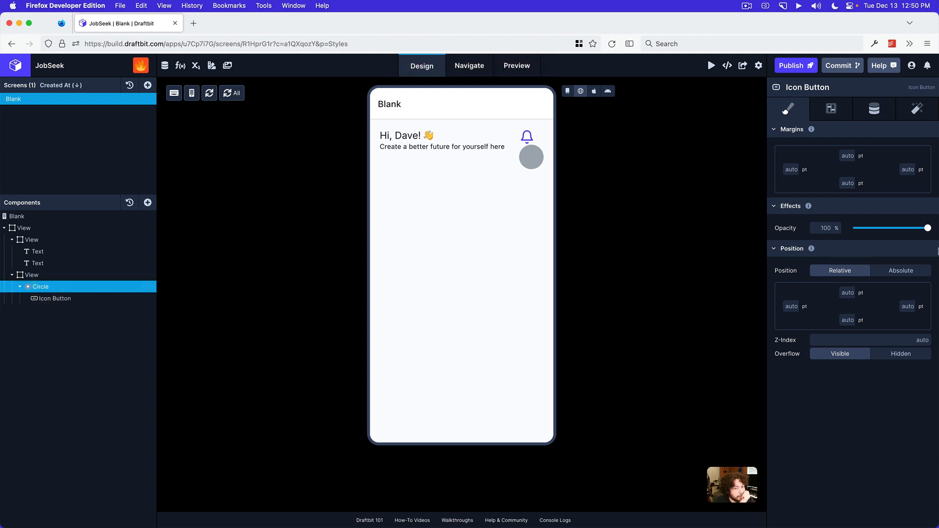
pyautogui.click(866, 193)
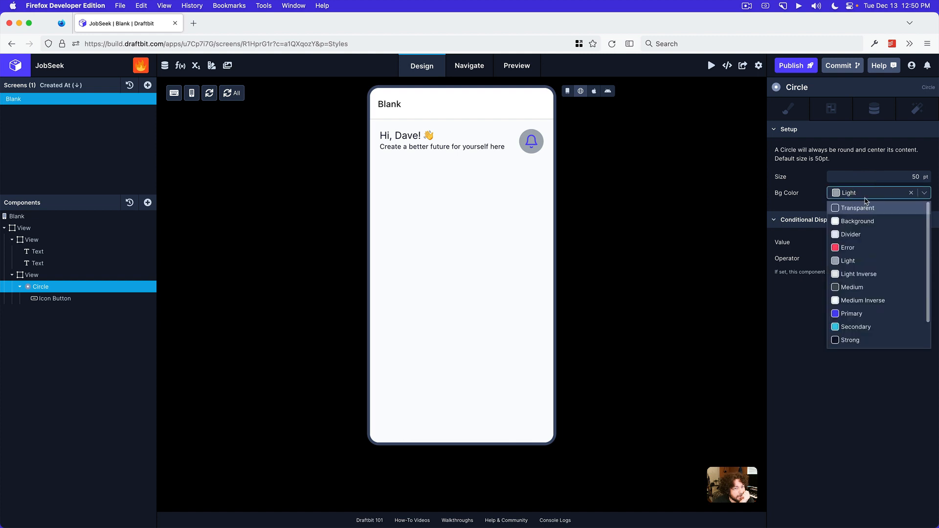
pyautogui.click(860, 219)
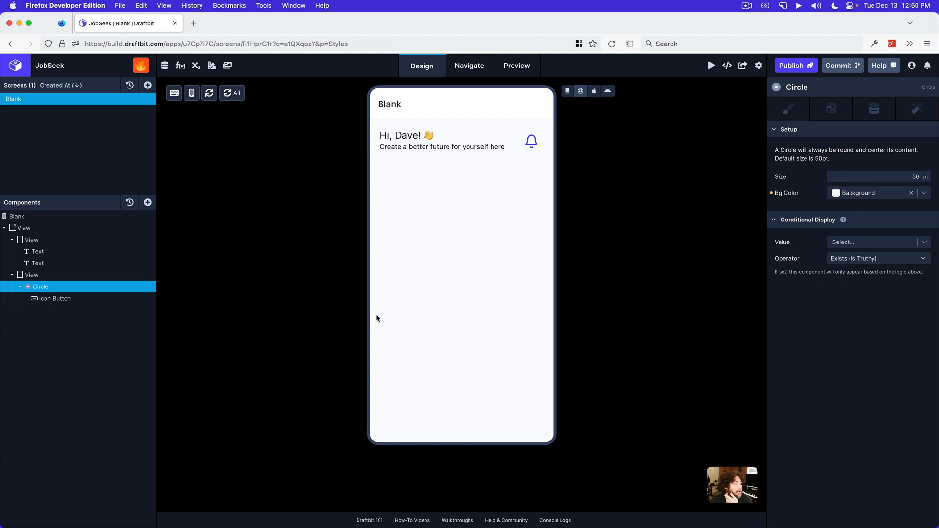
# Add a new View component inside the second nested View, below the Circle, and select it
pyautogui.click(51, 275)
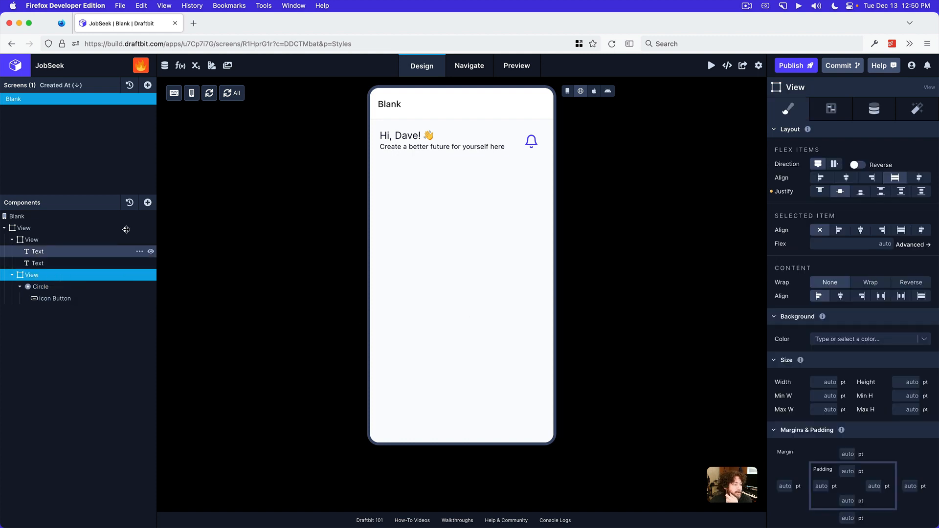
pyautogui.click(148, 202)
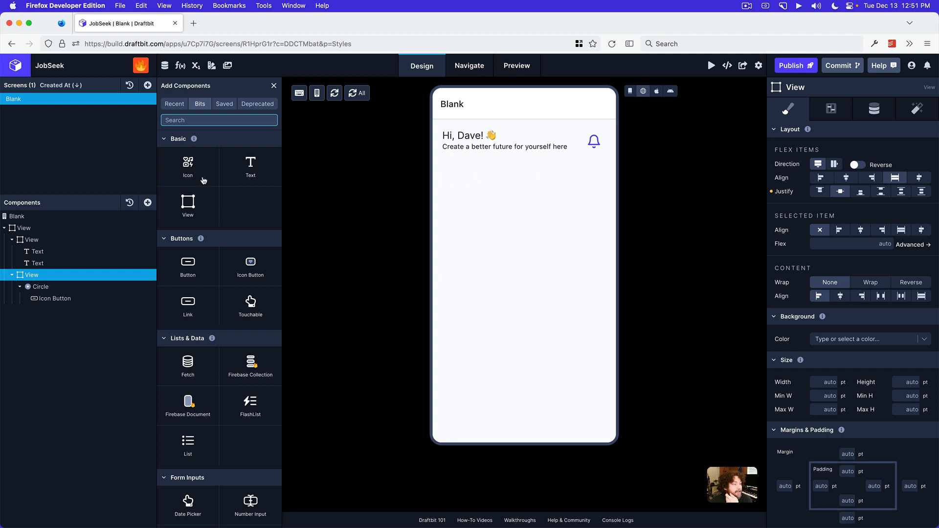
pyautogui.click(195, 203)
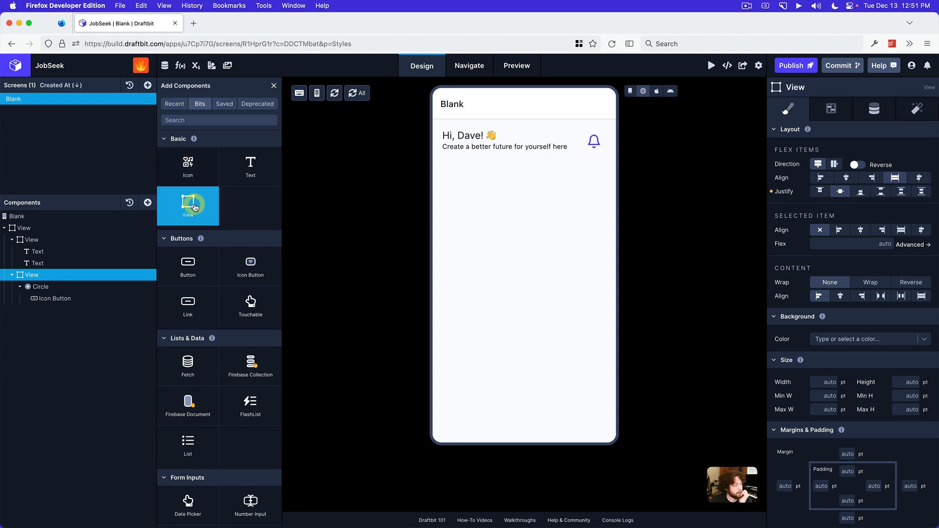
pyautogui.click(61, 311)
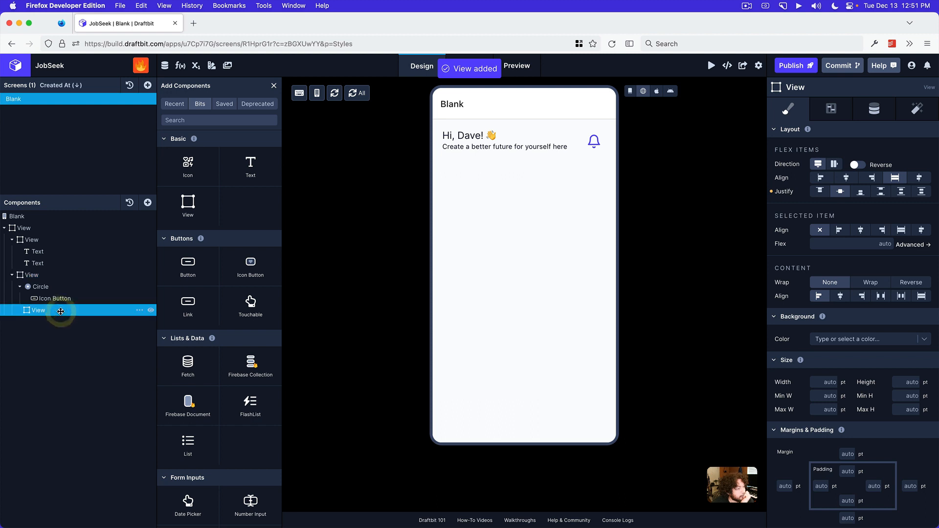
# Set the new View's width and height to 50 pt each
pyautogui.scroll(-3, 841, 305)
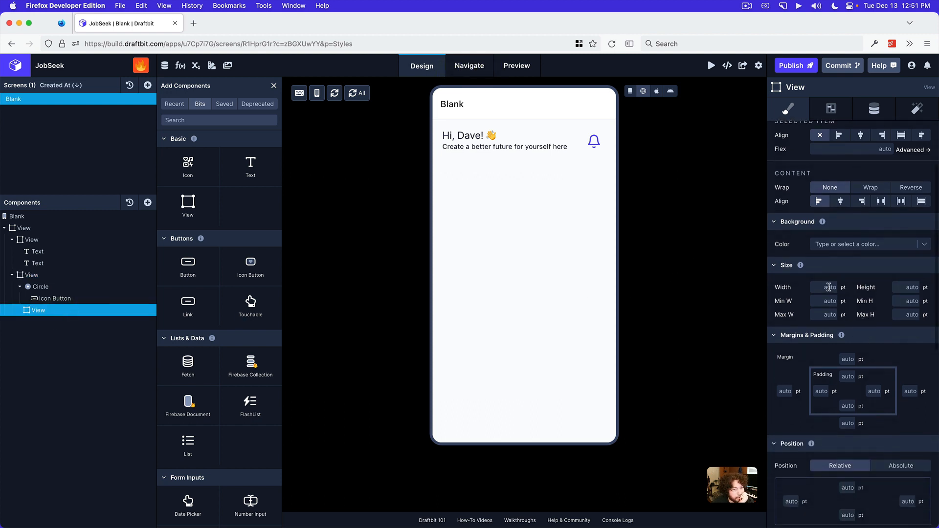
pyautogui.click(829, 287)
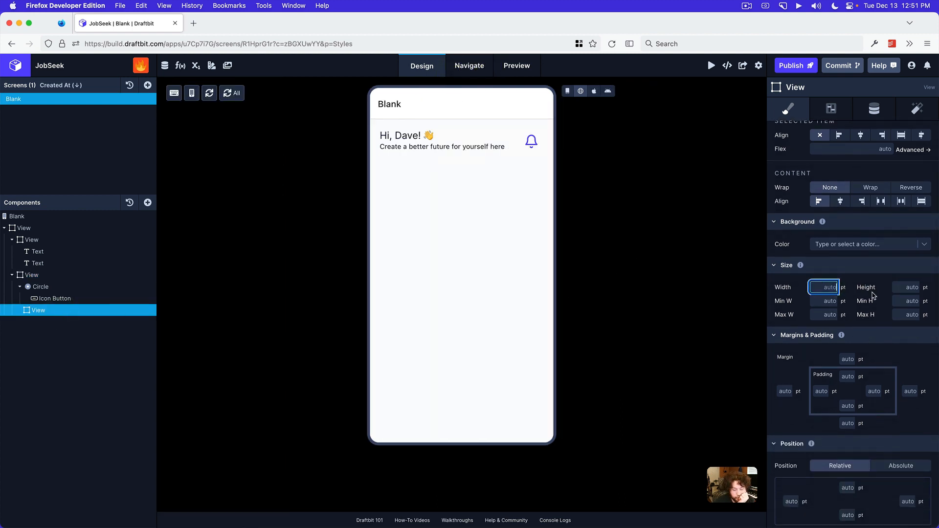
pyautogui.write('50')
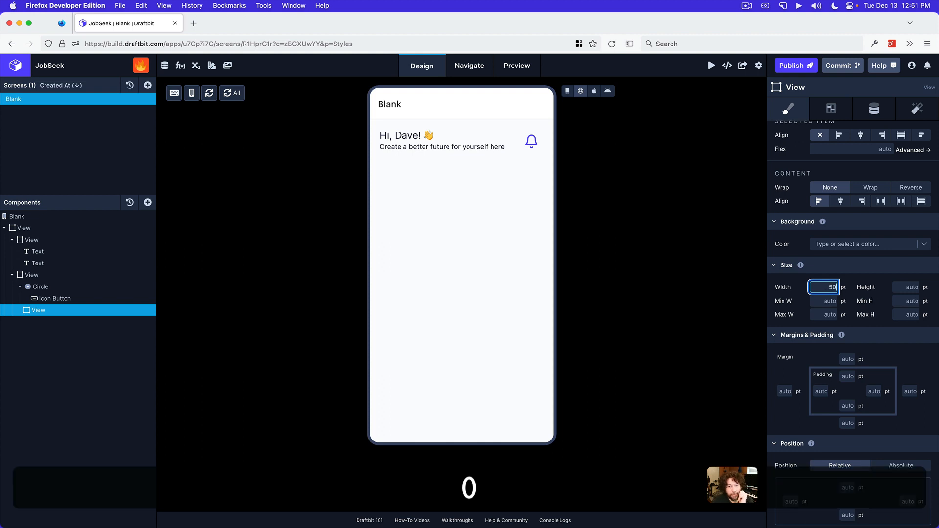
pyautogui.click(907, 287)
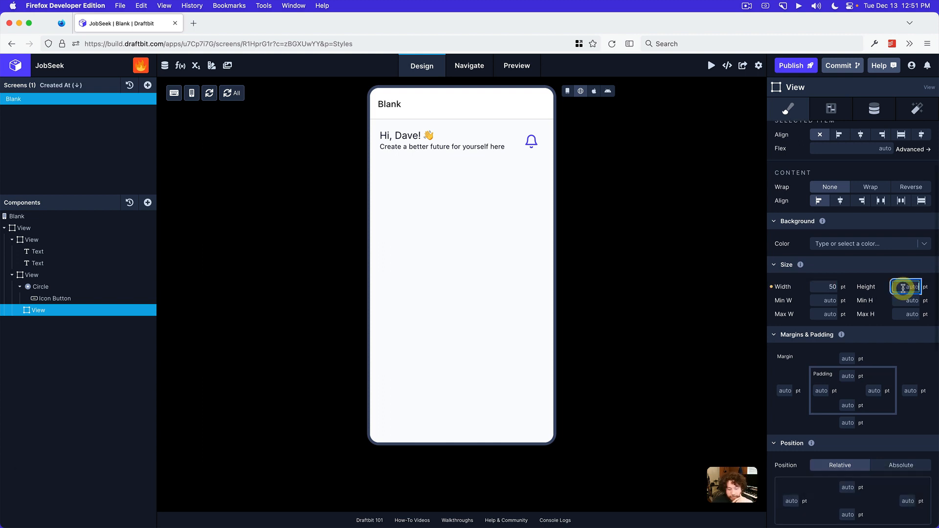
pyautogui.write('50')
pyautogui.press('Return')
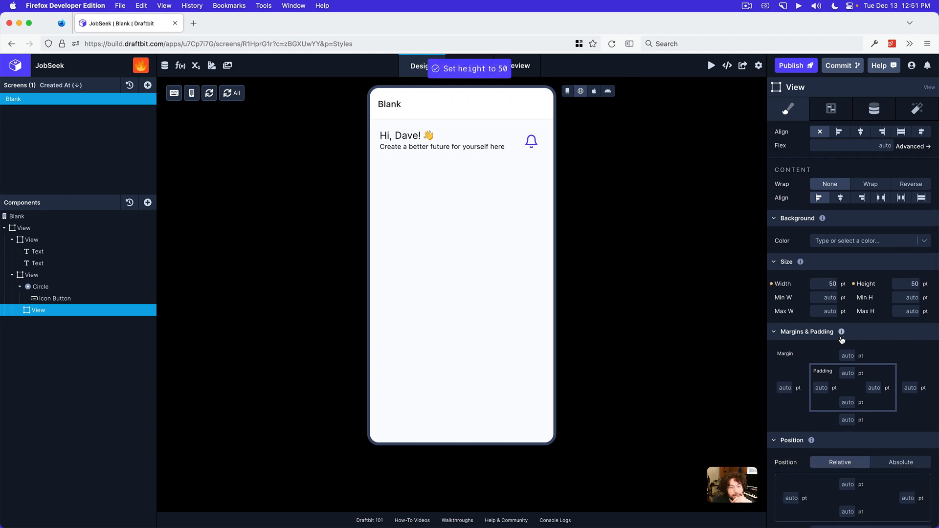
# Set the new View's border radius on all corners to 64
pyautogui.scroll(-3, 831, 337)
pyautogui.scroll(-3, 863, 355)
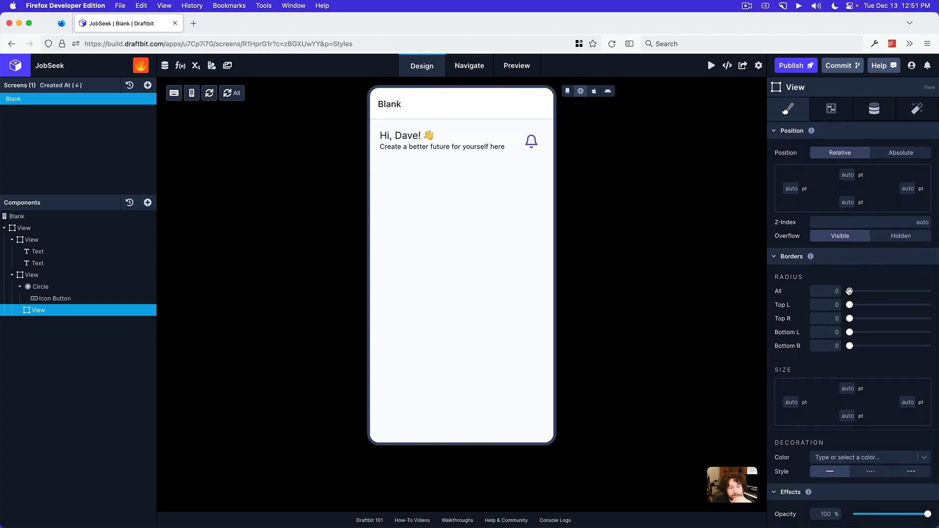
pyautogui.moveTo(849, 291); pyautogui.dragTo(932, 292)
# Set the new View's border size to 1 pt on all four sides
pyautogui.scroll(-1, 863, 385)
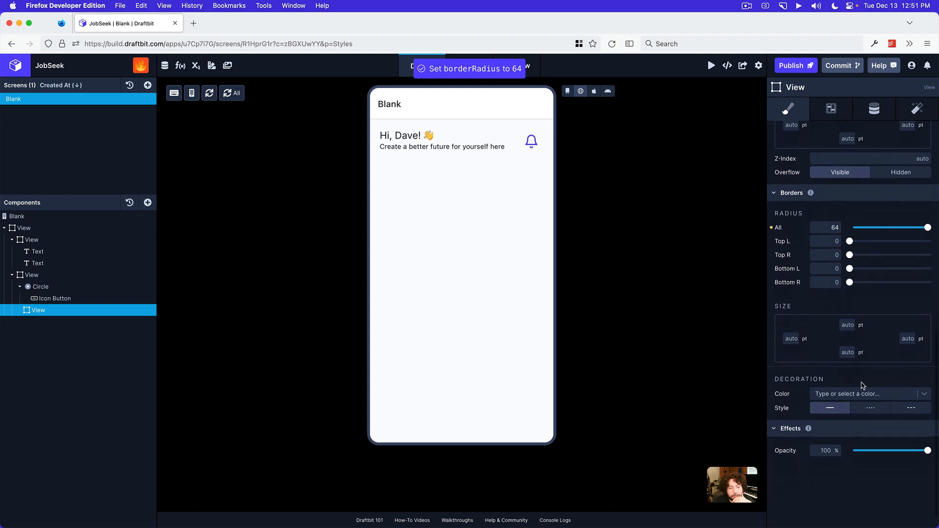
pyautogui.scroll(-1, 863, 386)
pyautogui.click(847, 312)
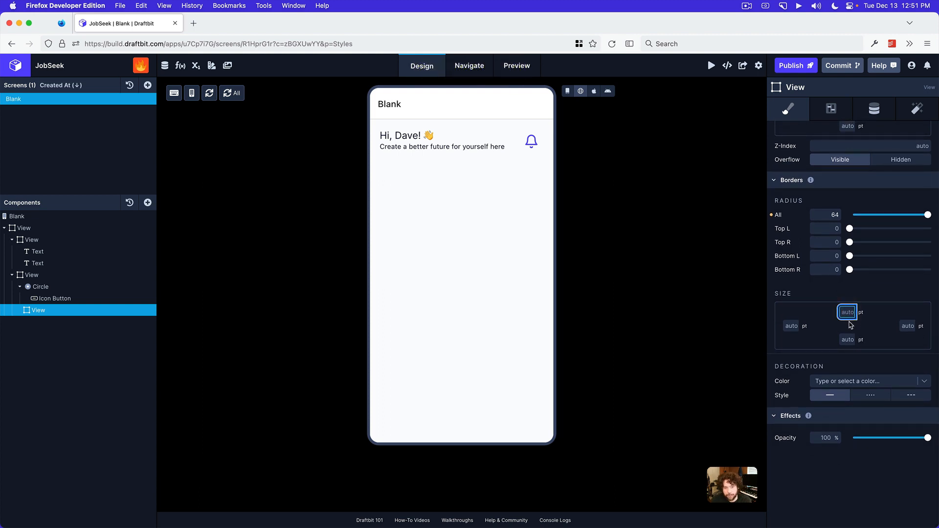
pyautogui.write('1')
pyautogui.click(908, 325)
pyautogui.write('1')
pyautogui.click(848, 339)
pyautogui.write('1')
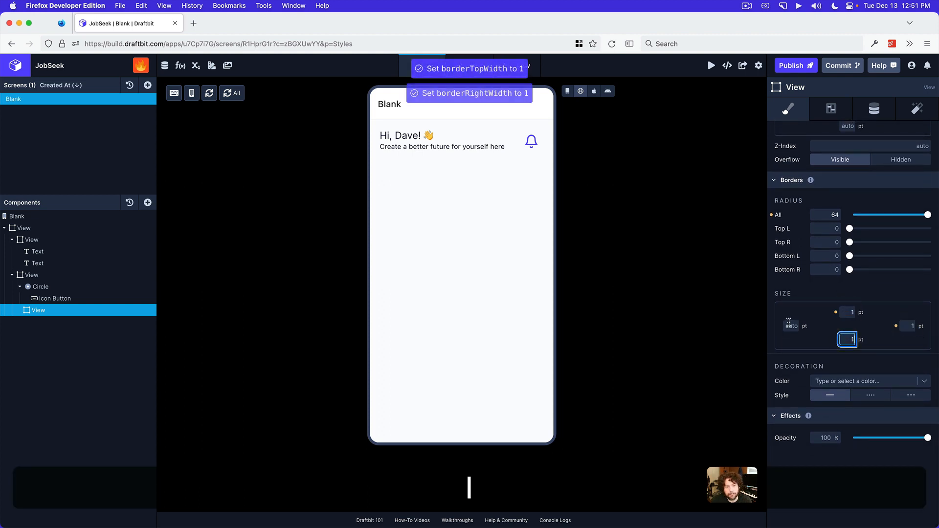
pyautogui.click(788, 322)
pyautogui.write('1')
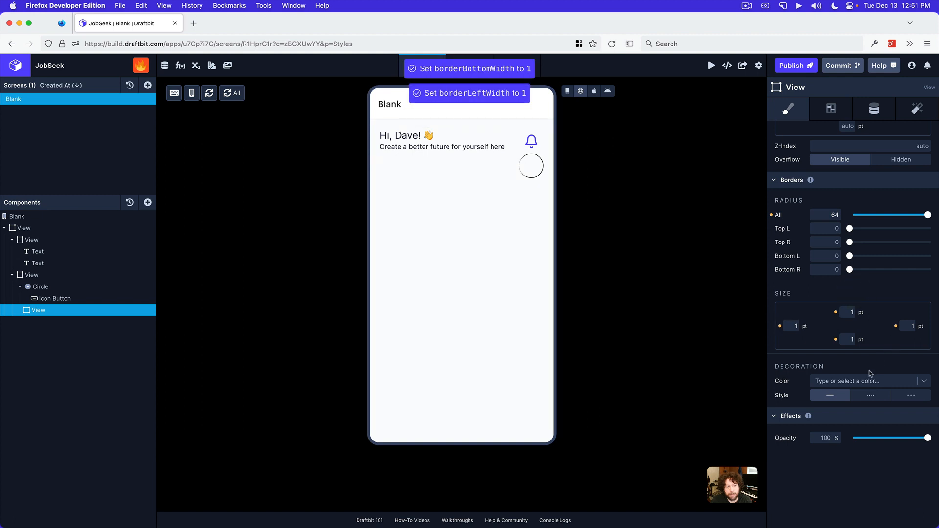
# Set the border color of the round View to Light
pyautogui.click(860, 381)
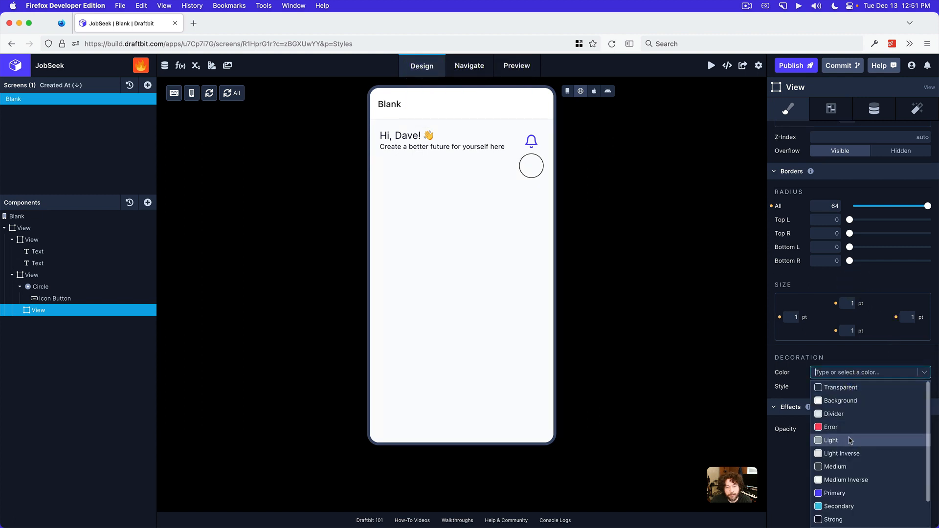
pyautogui.scroll(-1, 849, 463)
pyautogui.scroll(2, 848, 467)
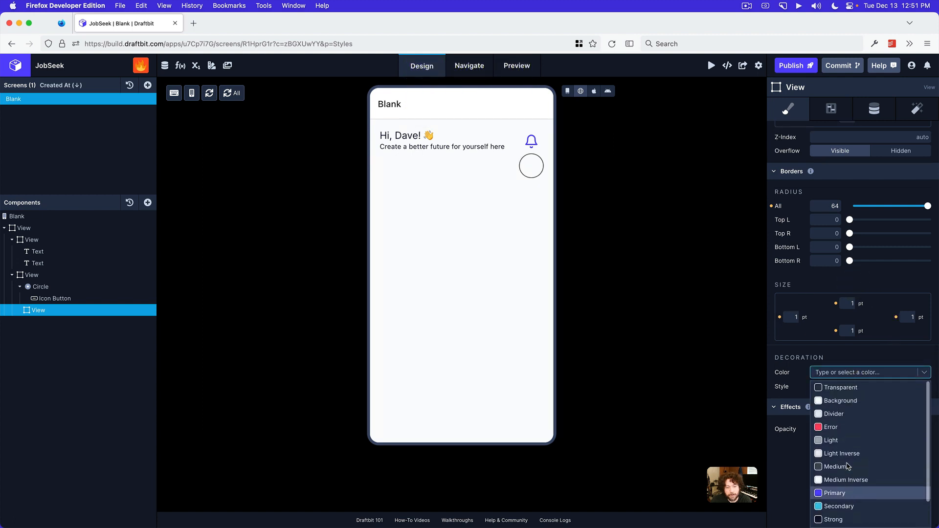
pyautogui.click(848, 442)
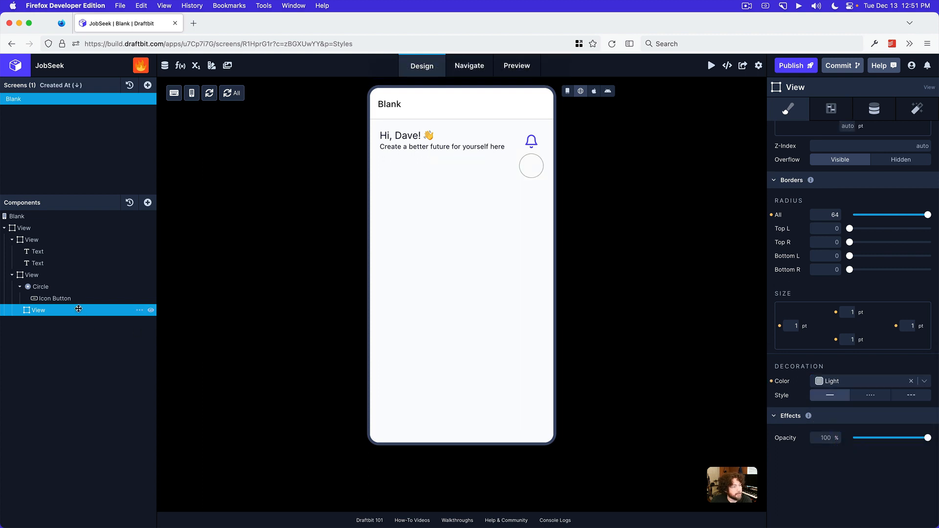
# Move the Icon Button out of the Circle into the round bordered View, and delete the Circle component
pyautogui.moveTo(63, 298); pyautogui.dragTo(62, 310)
pyautogui.click(63, 288)
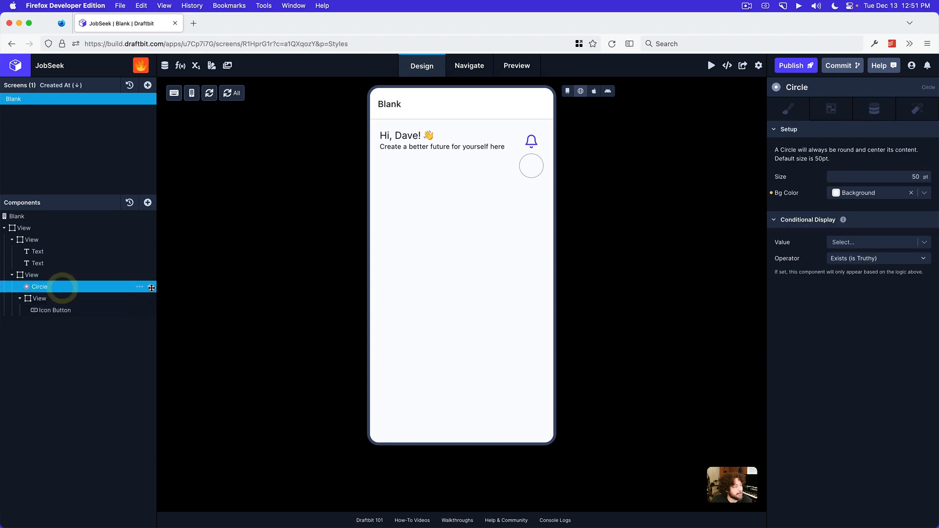
pyautogui.click(140, 287)
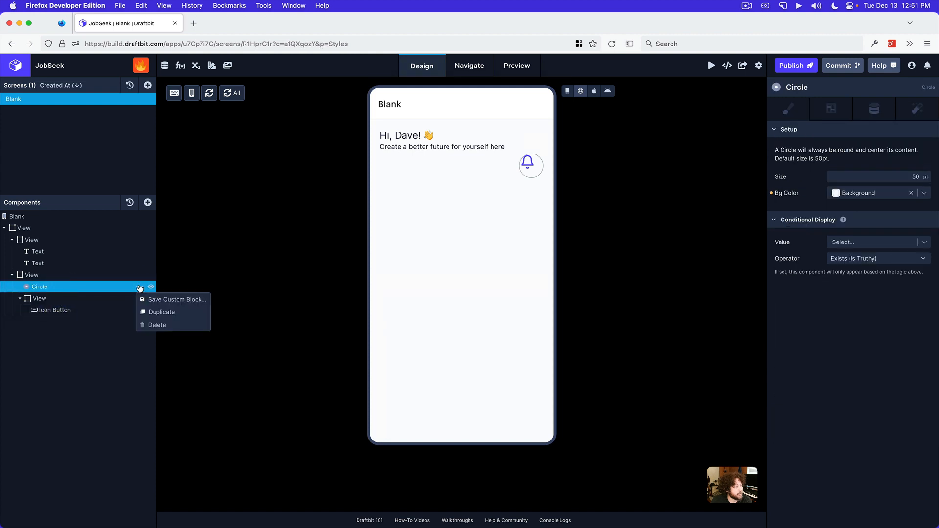
pyautogui.click(156, 325)
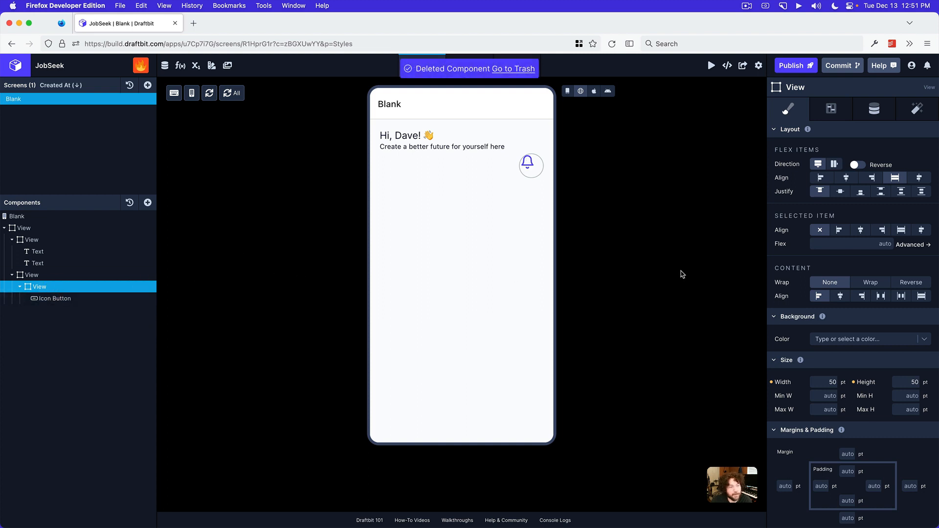
# Switch to the draft view and center the round View's content with both align and justify set to center
pyautogui.click(568, 91)
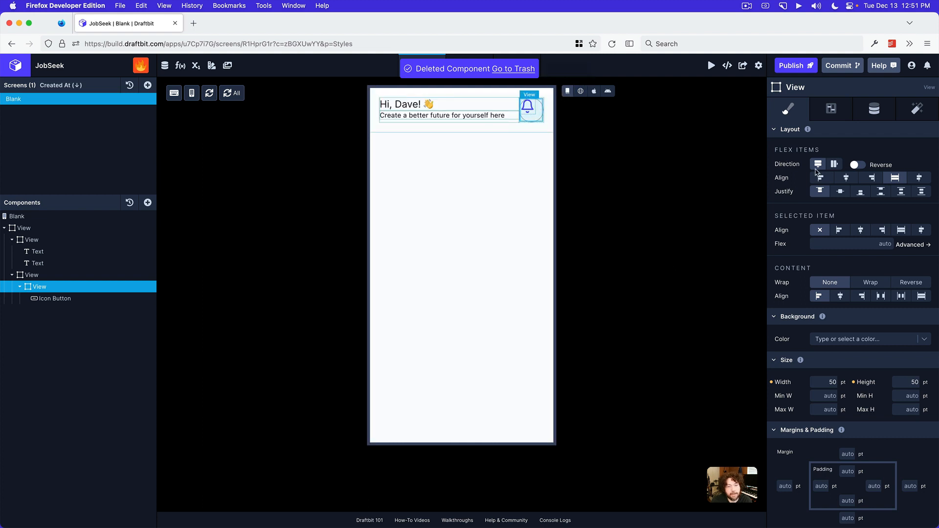
pyautogui.click(846, 179)
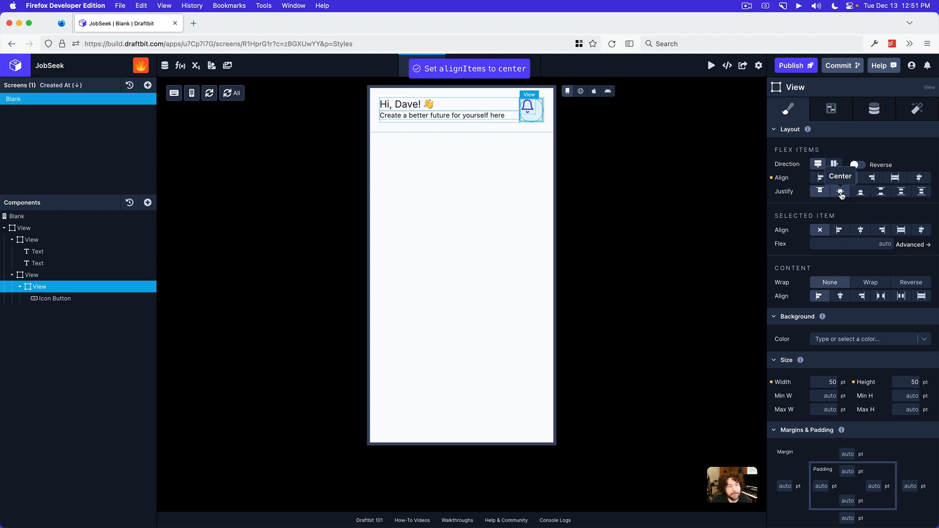
pyautogui.click(842, 194)
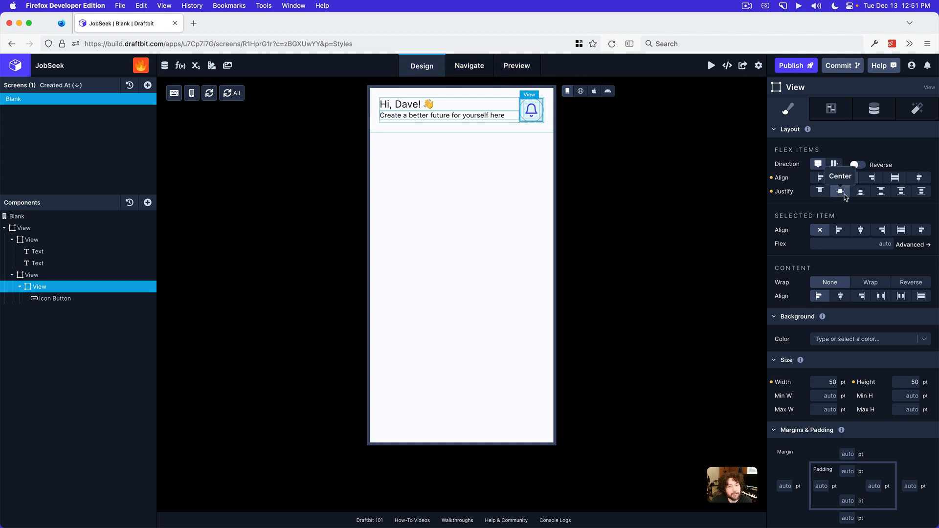
# Check the circled bell button in the web preview and return to the draft view
pyautogui.click(60, 277)
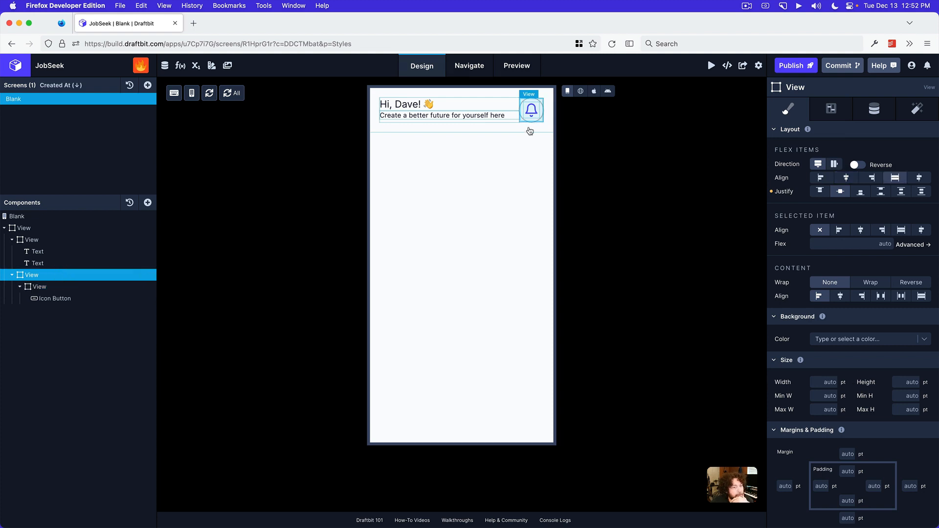
pyautogui.click(579, 91)
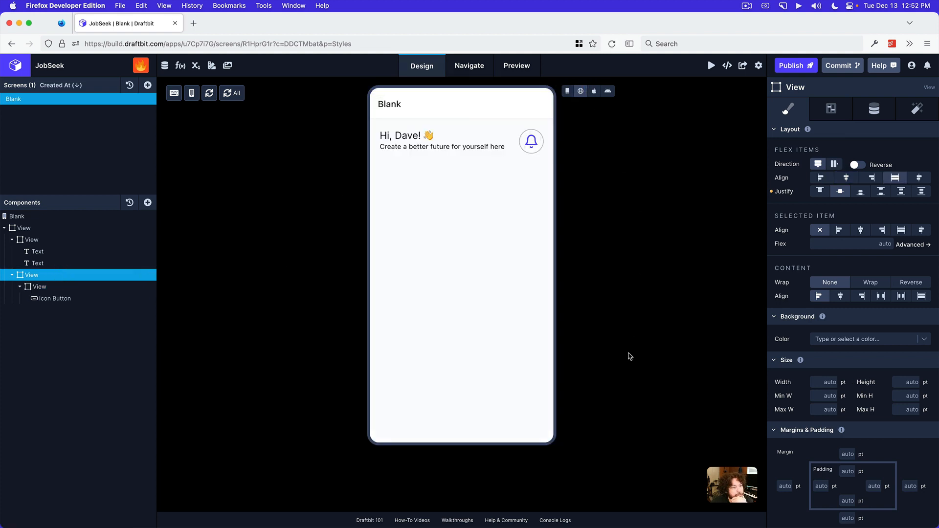
pyautogui.click(568, 92)
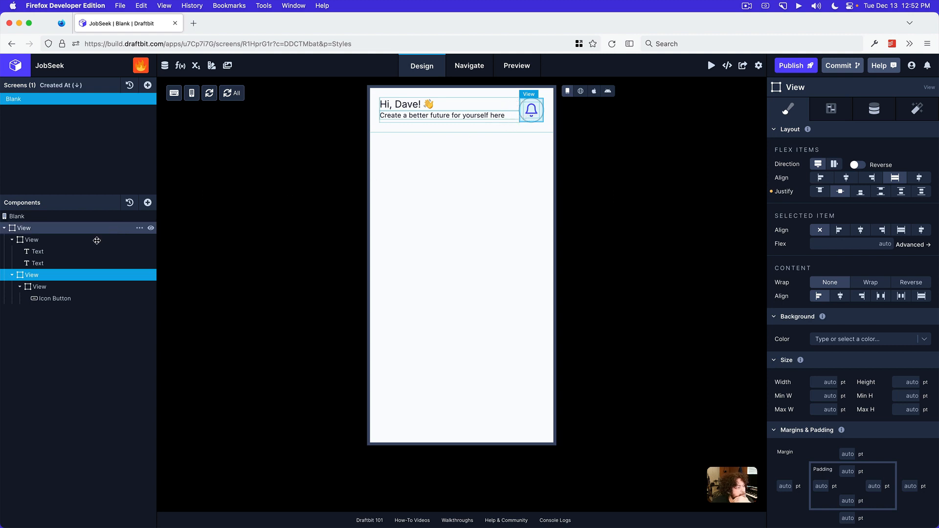
# Collapse the header's two child Views and try a 10 pt left margin on the bell button's View
pyautogui.click(11, 239)
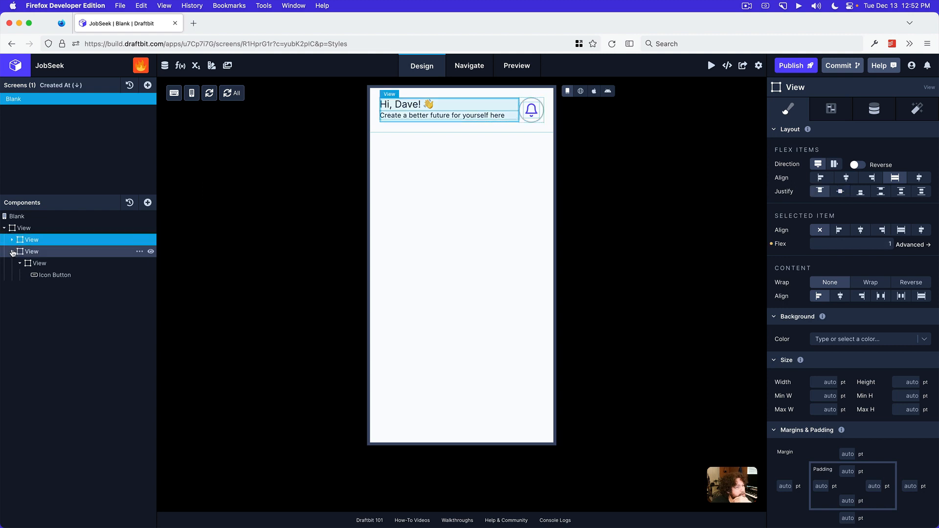
pyautogui.click(12, 252)
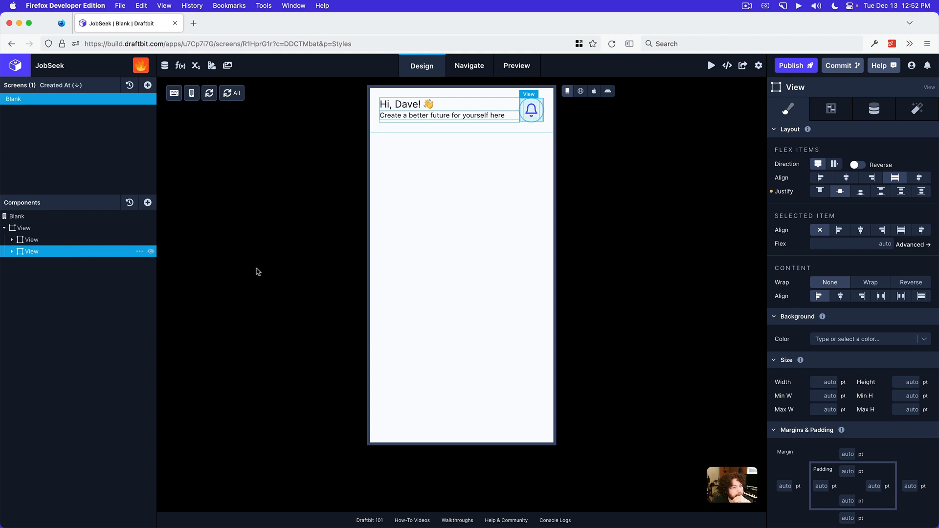
pyautogui.click(780, 481)
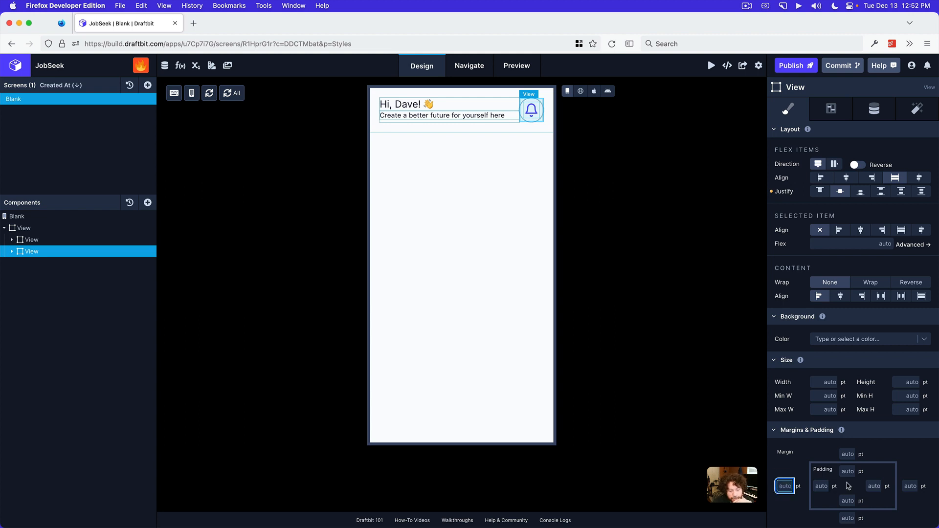
pyautogui.write('10')
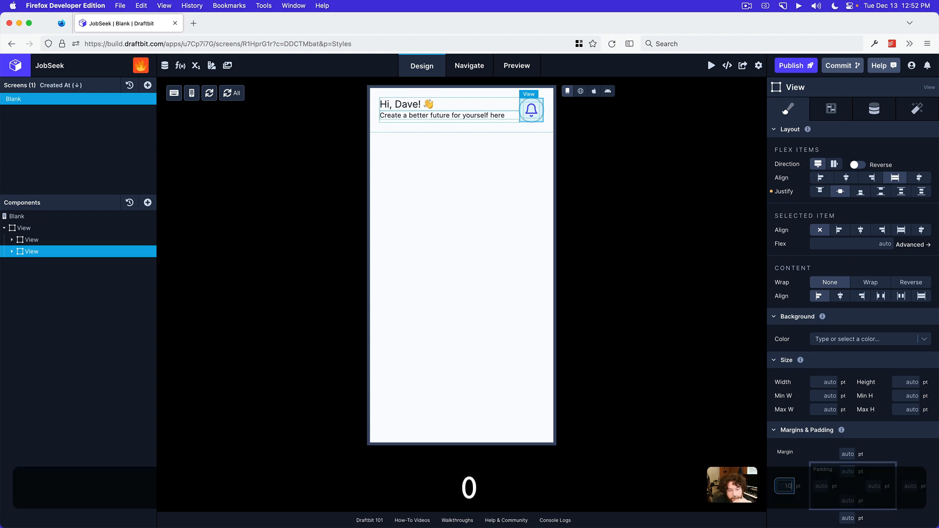
pyautogui.press('Return')
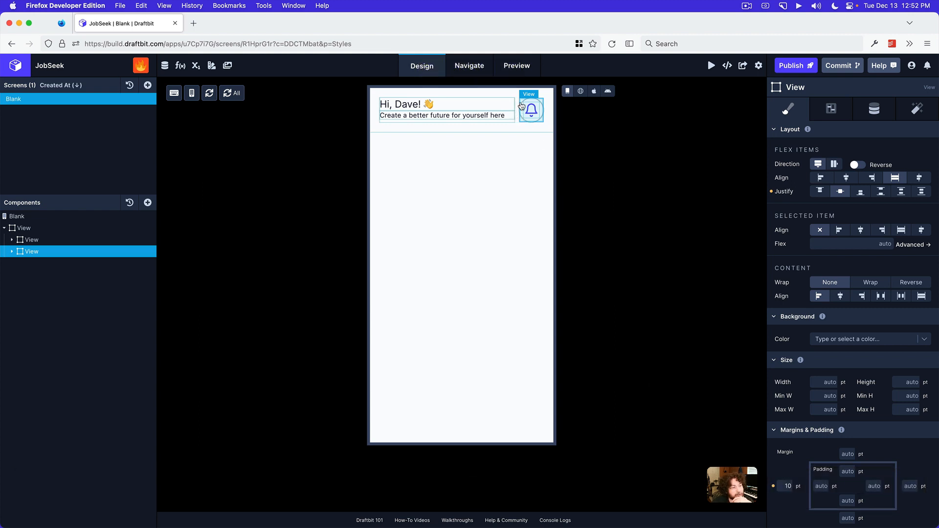
pyautogui.click(774, 488)
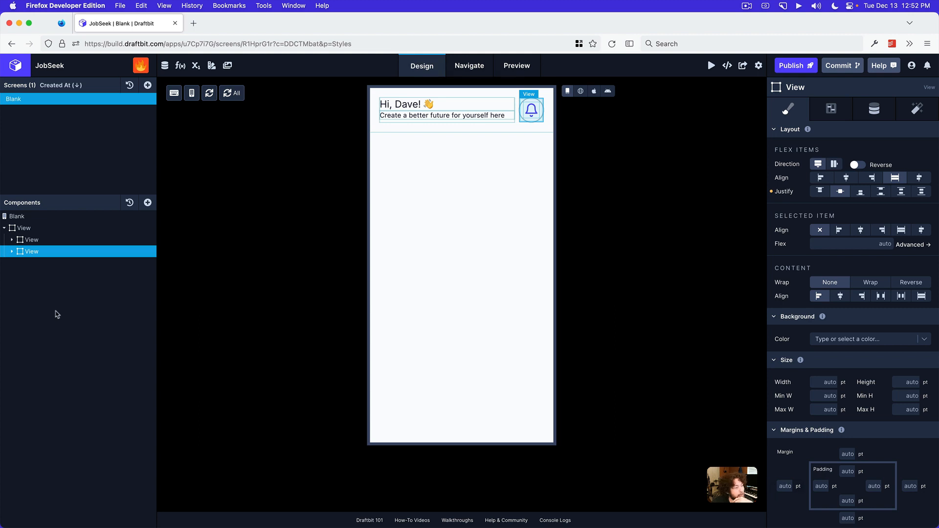
# Add a Spacer to the outer header View and place it between the text View and the bell button's View
pyautogui.click(62, 229)
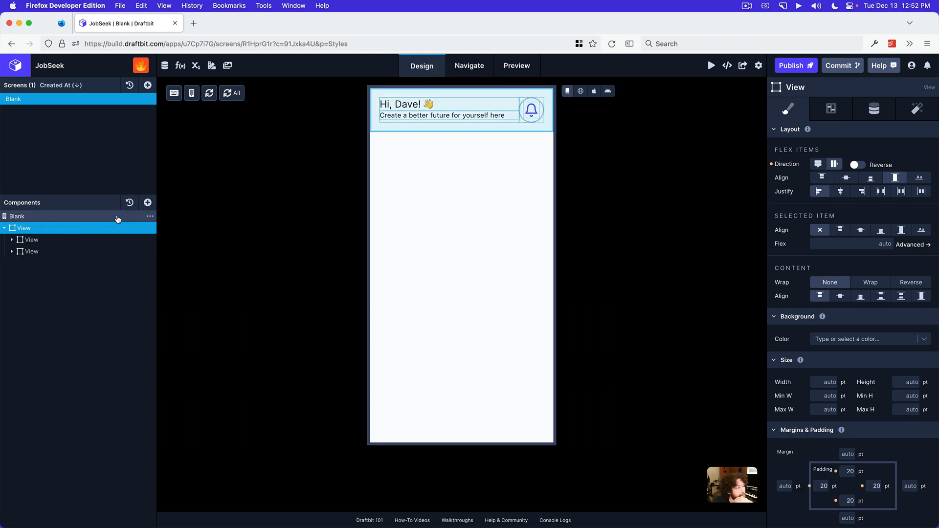
pyautogui.click(147, 203)
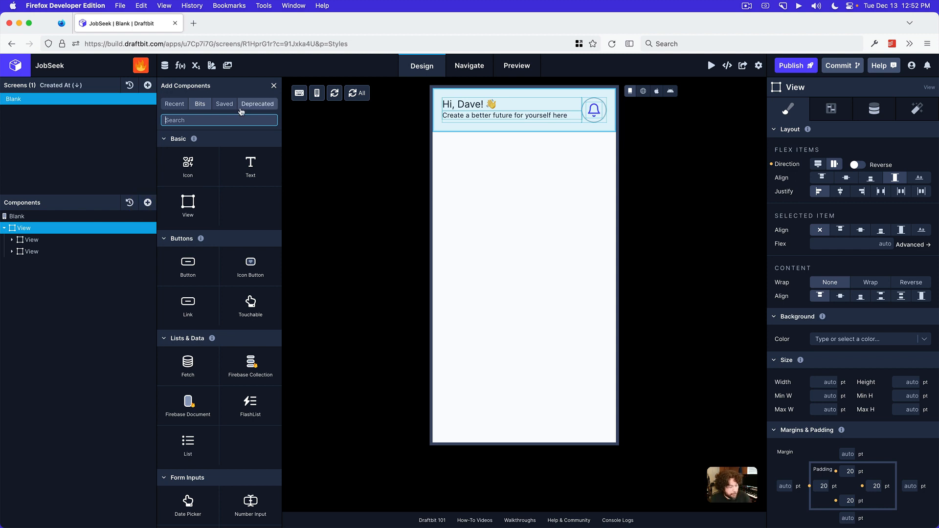
pyautogui.write('space')
pyautogui.click(238, 146)
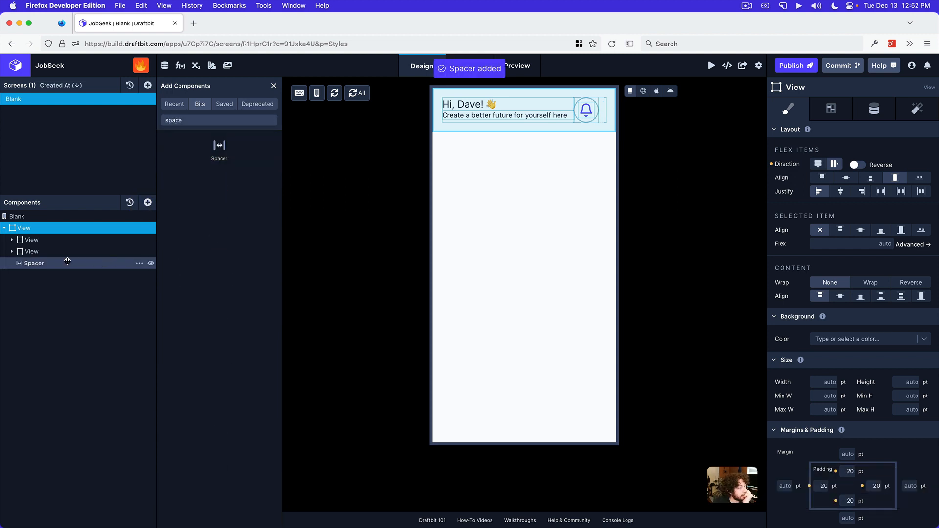
pyautogui.moveTo(69, 263); pyautogui.dragTo(73, 248)
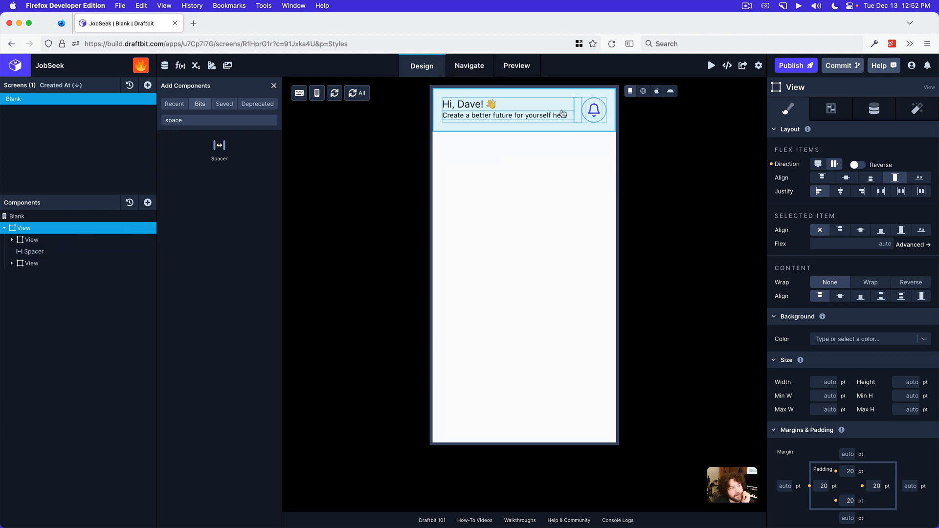
pyautogui.click(274, 86)
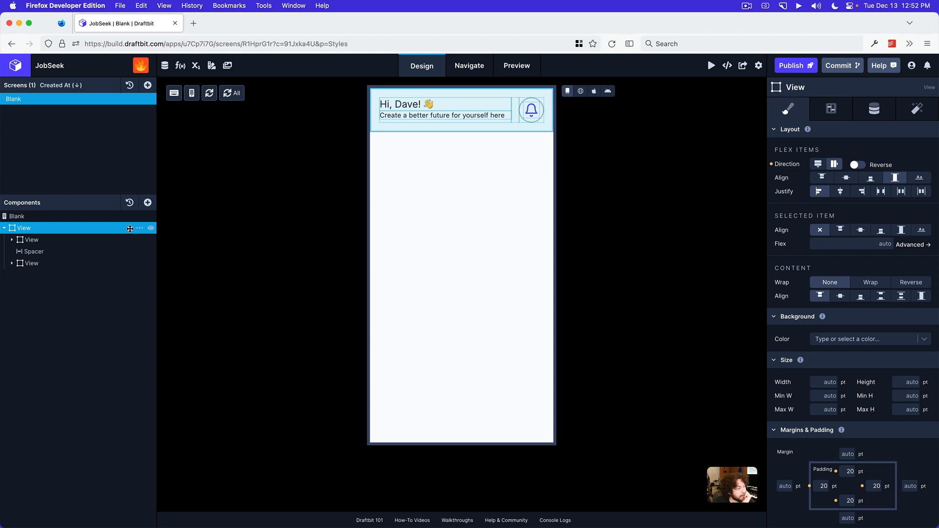
# Inspect the bell View and the Spacer, check the header in the web preview, and compare it with the mockup image in Preview
pyautogui.click(53, 264)
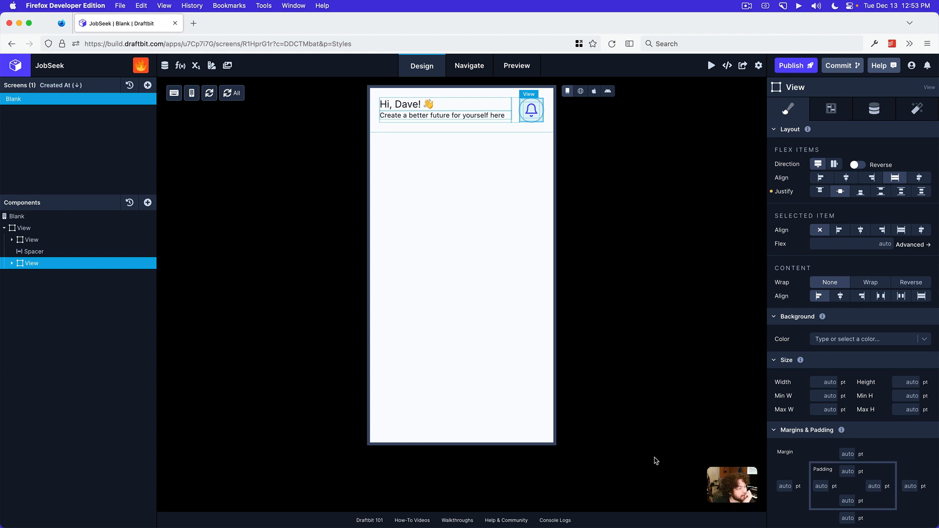
pyautogui.click(79, 251)
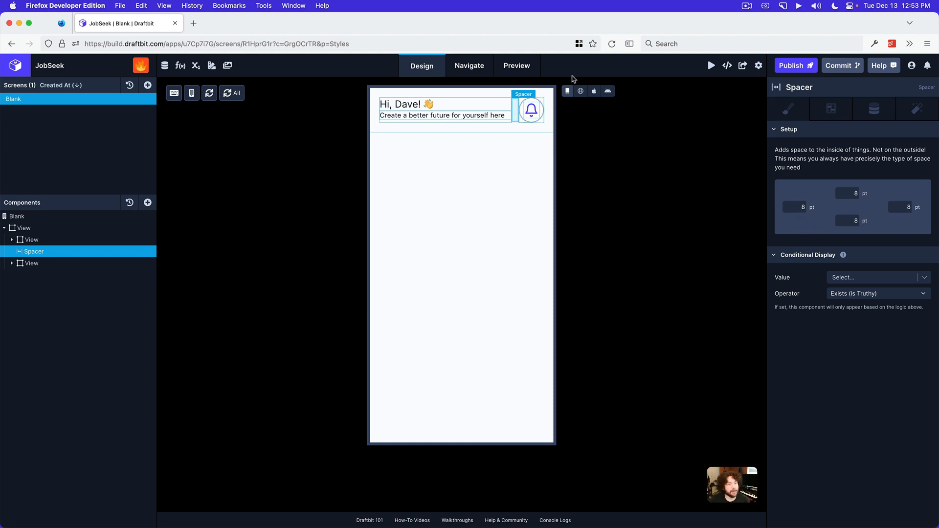
pyautogui.click(581, 91)
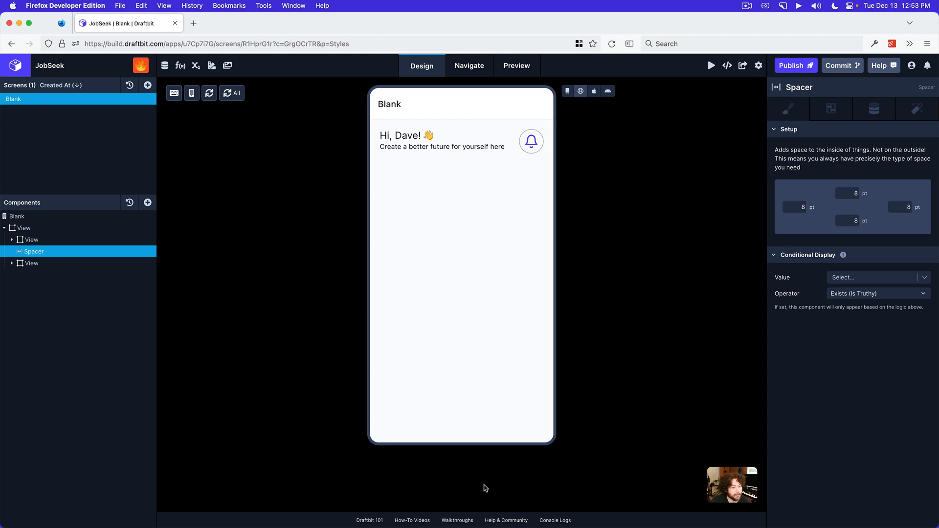
pyautogui.click(473, 515)
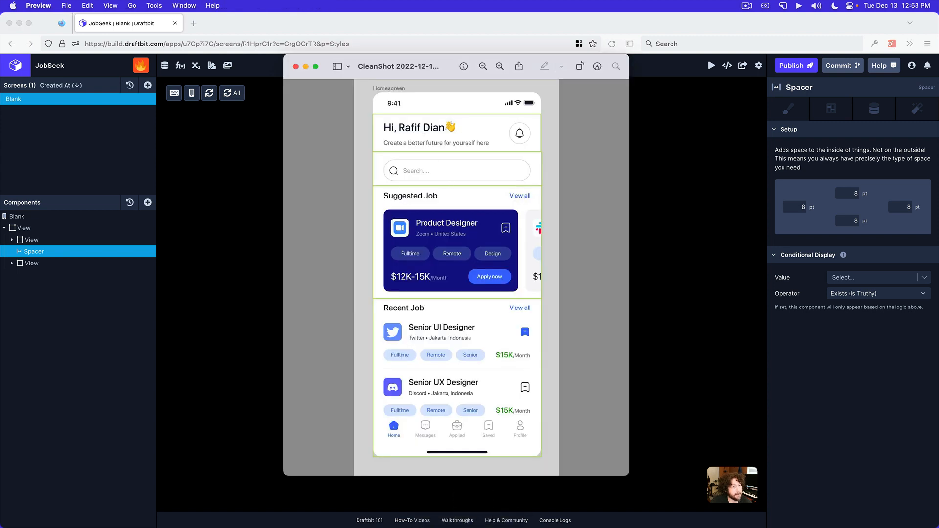
pyautogui.click(650, 154)
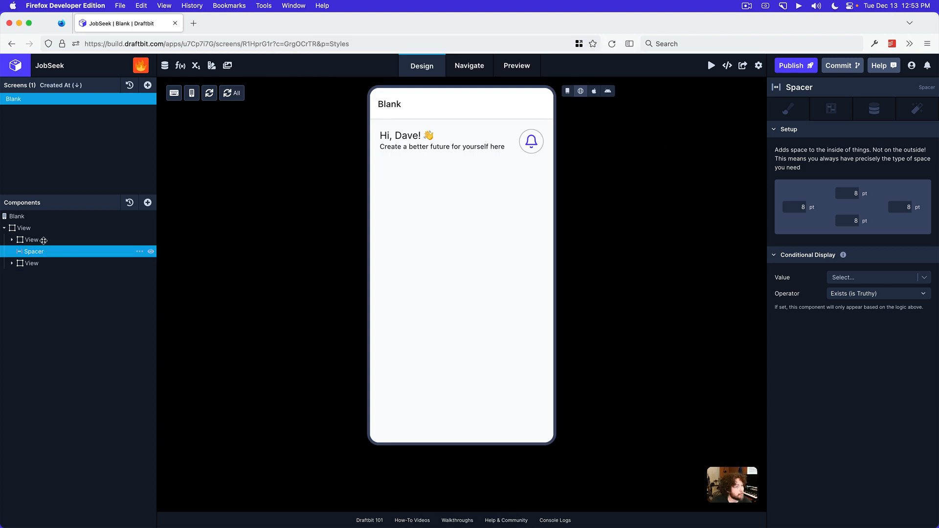
# Set the subtitle text's top margin to 10 pt in the draft view and check the spacing in the web preview
pyautogui.click(18, 239)
pyautogui.click(12, 240)
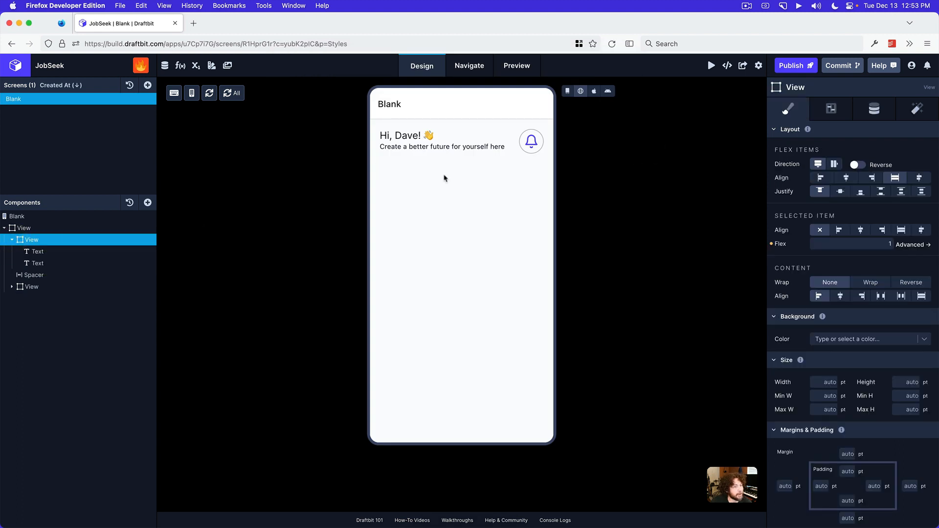
pyautogui.click(567, 93)
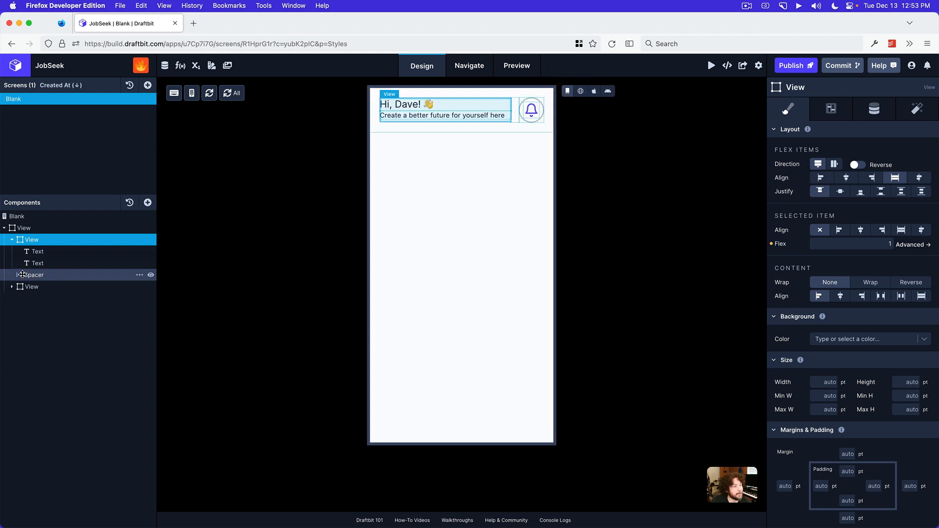
pyautogui.click(40, 262)
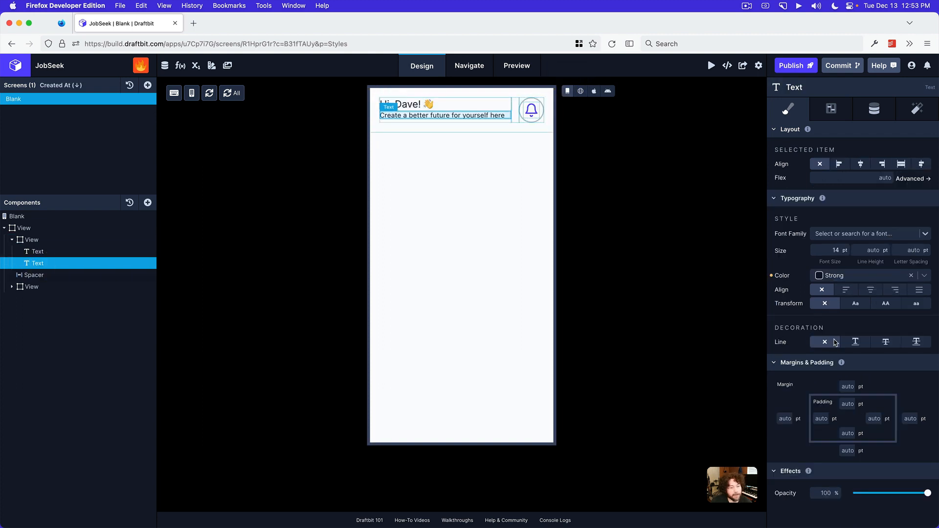
pyautogui.click(849, 387)
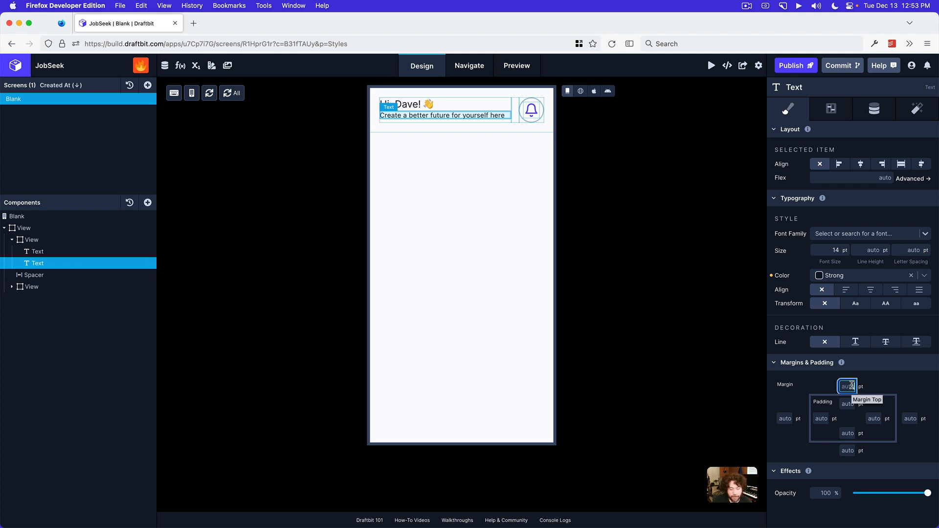
pyautogui.write('10')
pyautogui.press('Return')
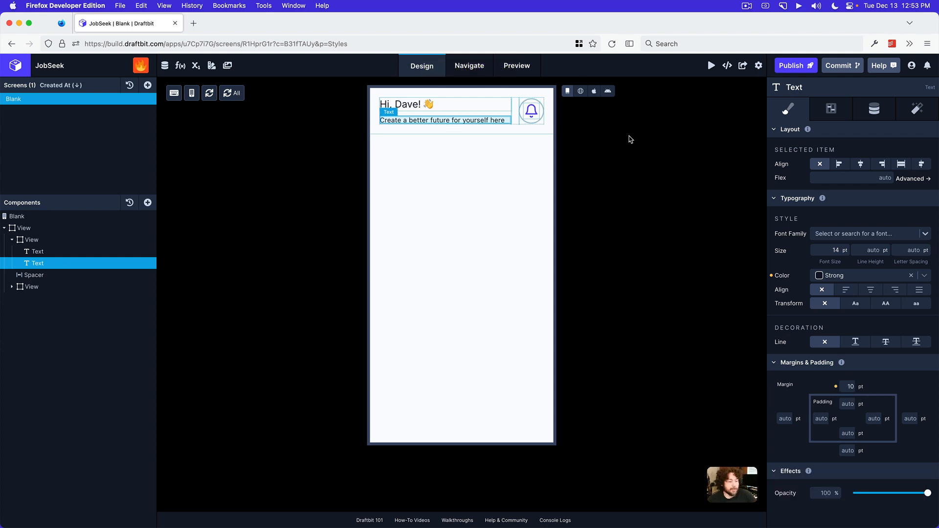
pyautogui.click(581, 91)
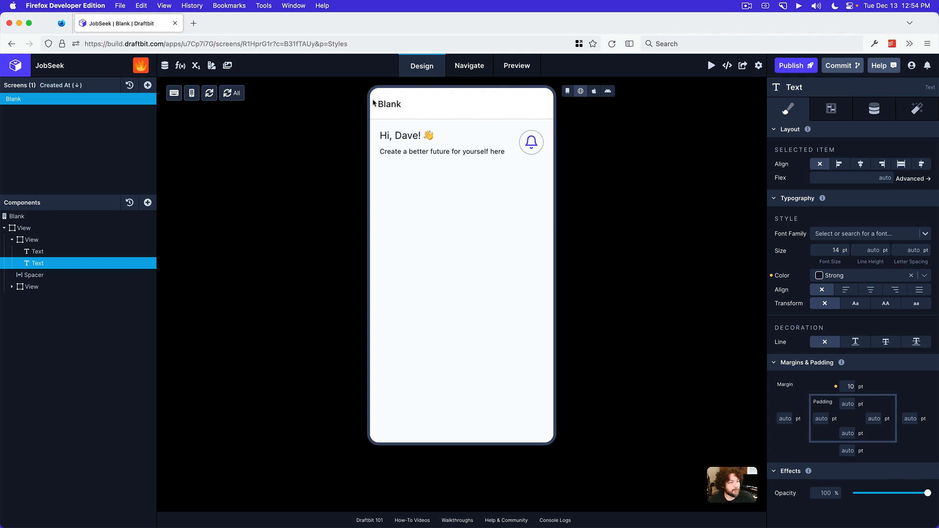
# Set the Root Navigator's header mode to None in the navigation settings
pyautogui.click(471, 68)
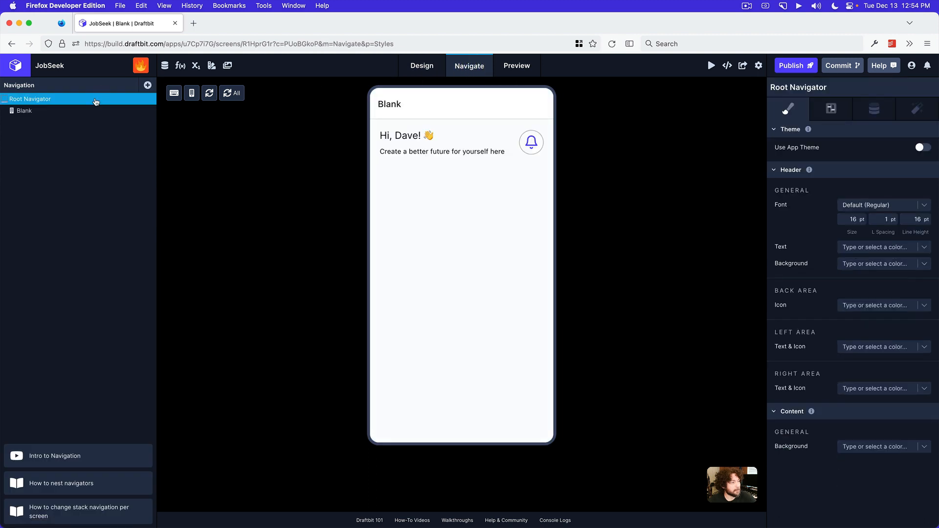
pyautogui.click(95, 100)
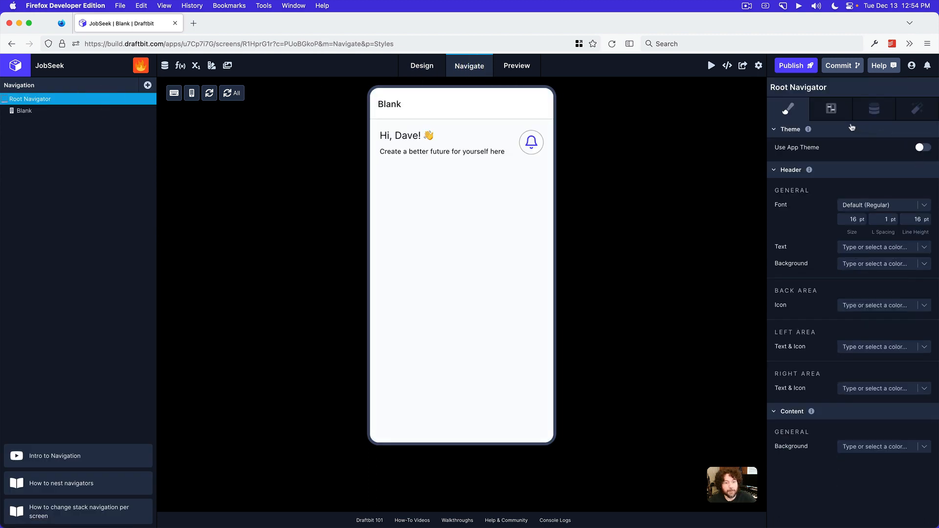
pyautogui.click(832, 111)
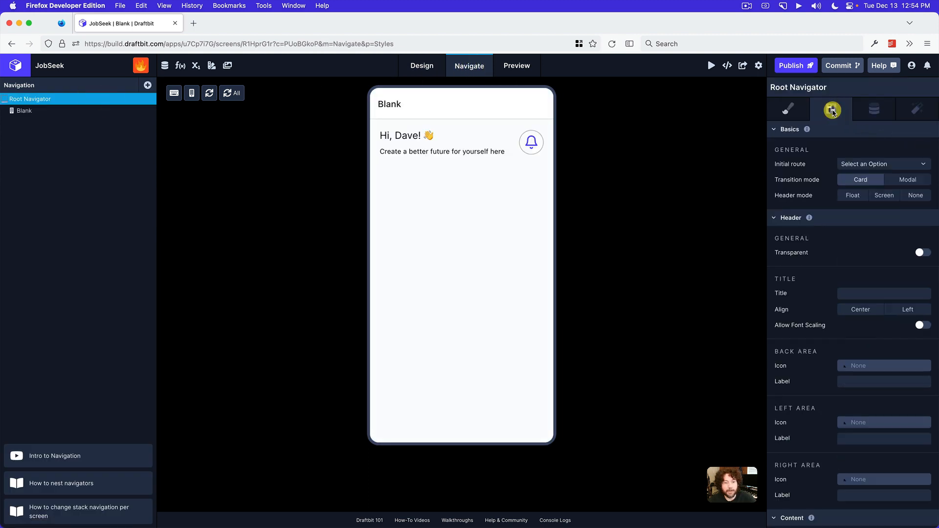
pyautogui.click(910, 196)
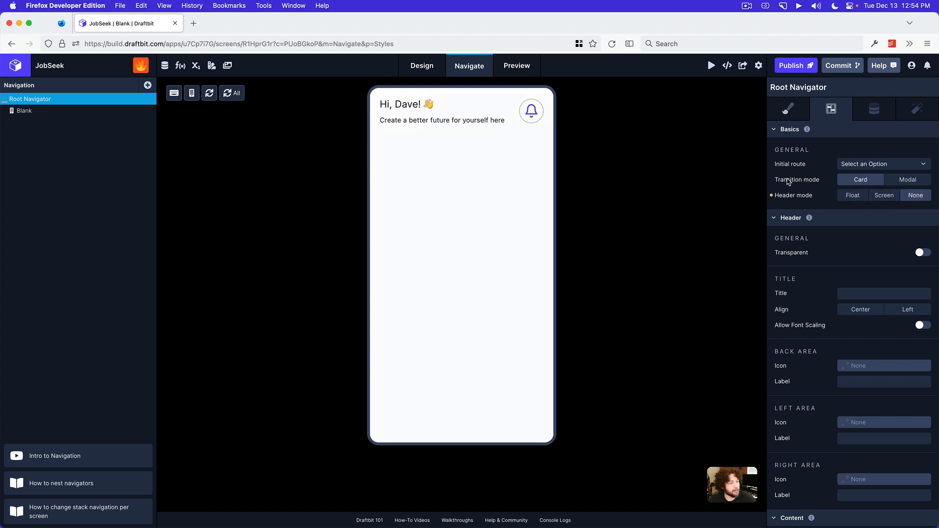
# Return to the screen design and look at the section below the header in the mockup image in Preview
pyautogui.click(422, 65)
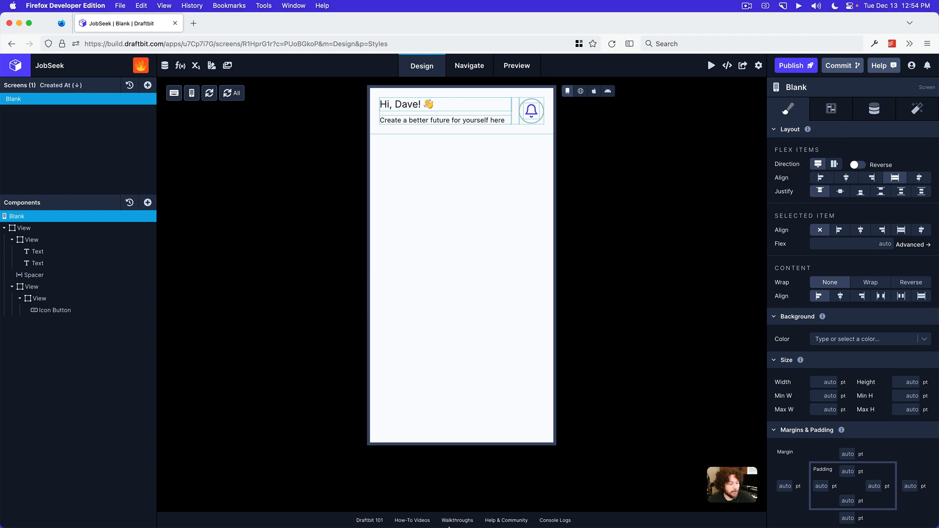
pyautogui.click(474, 516)
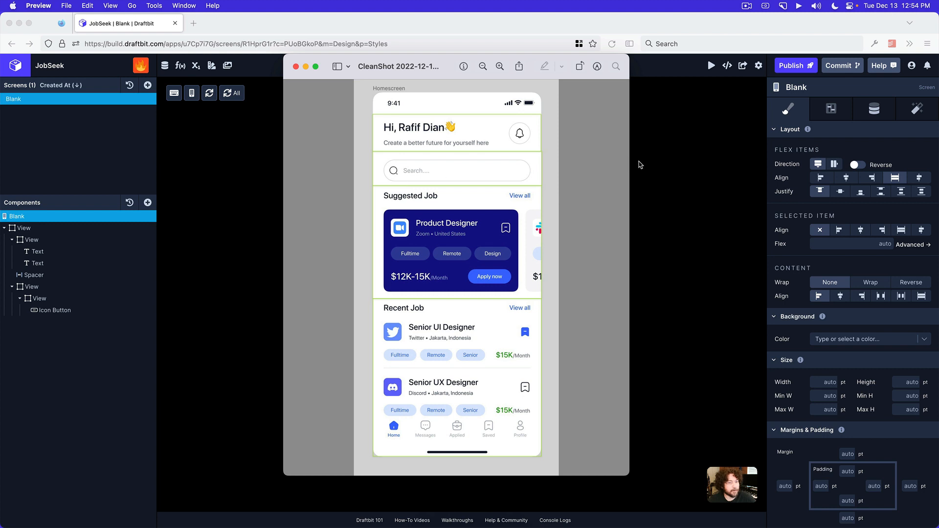
pyautogui.click(663, 158)
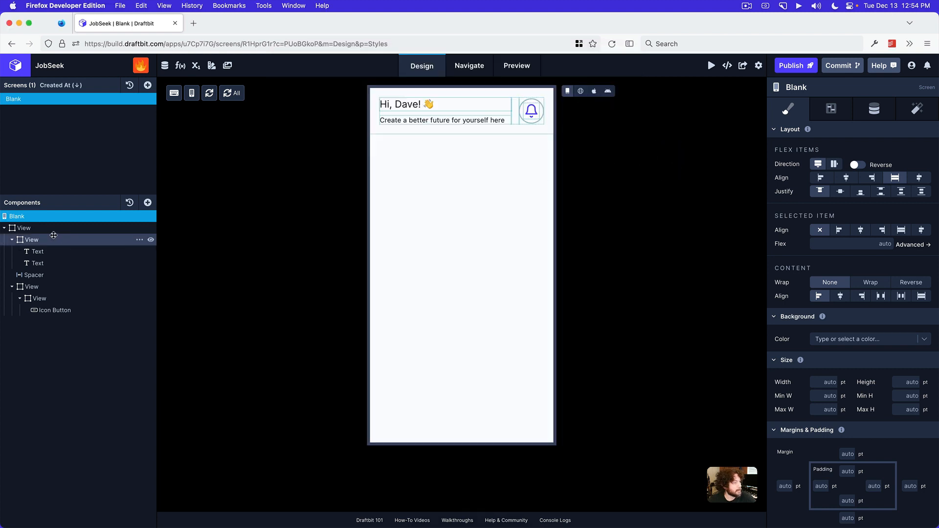
# Collapse the outer View holding the greeting and bell button and rename it Header
pyautogui.click(6, 228)
pyautogui.doubleClick(28, 228)
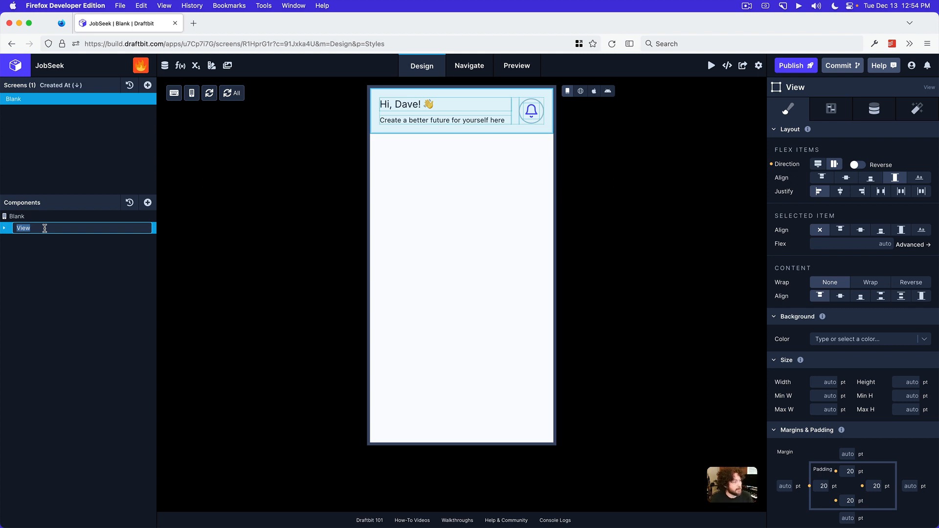
pyautogui.write('Header')
pyautogui.press('Return')
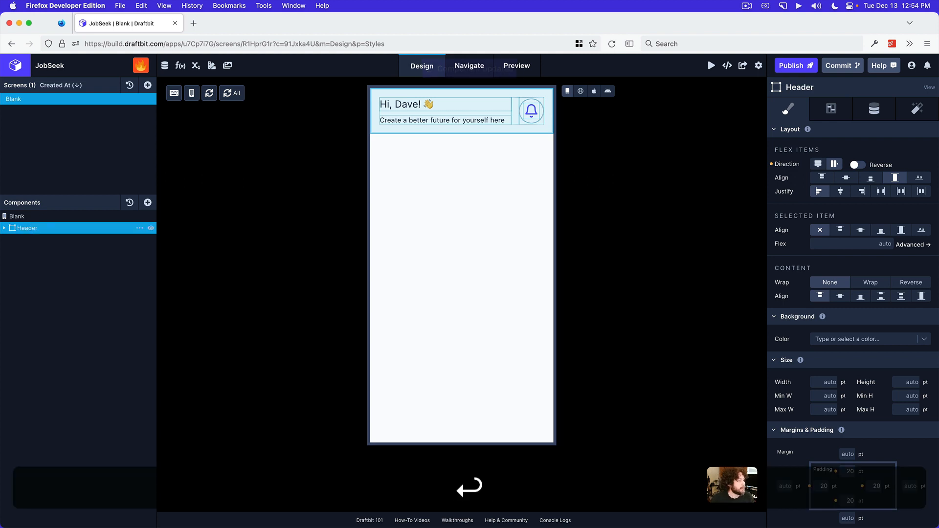
# Add a View to the Blank screen below the Header and rename it Search
pyautogui.click(40, 215)
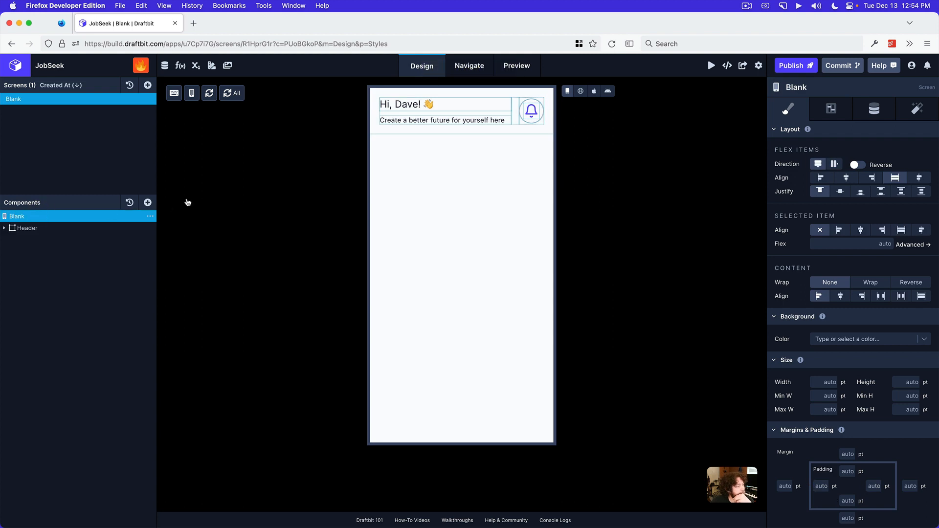
pyautogui.click(147, 203)
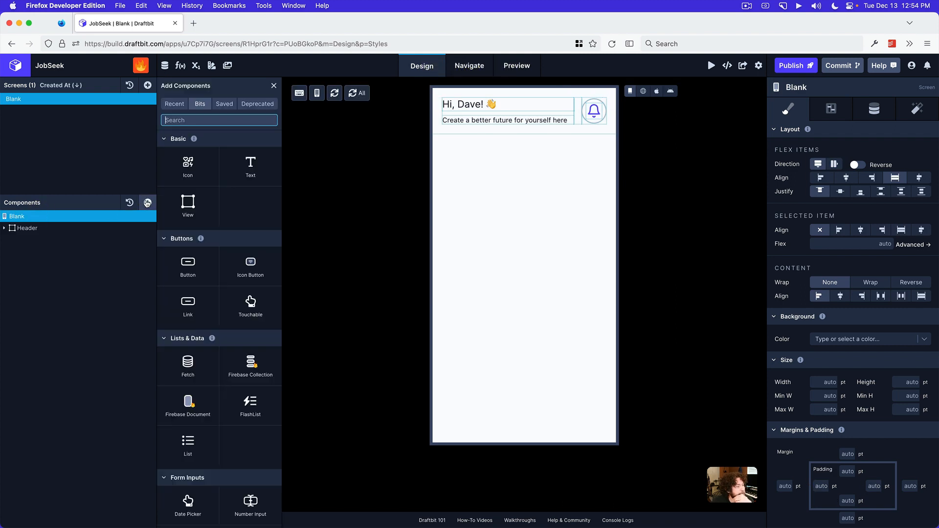
pyautogui.click(198, 205)
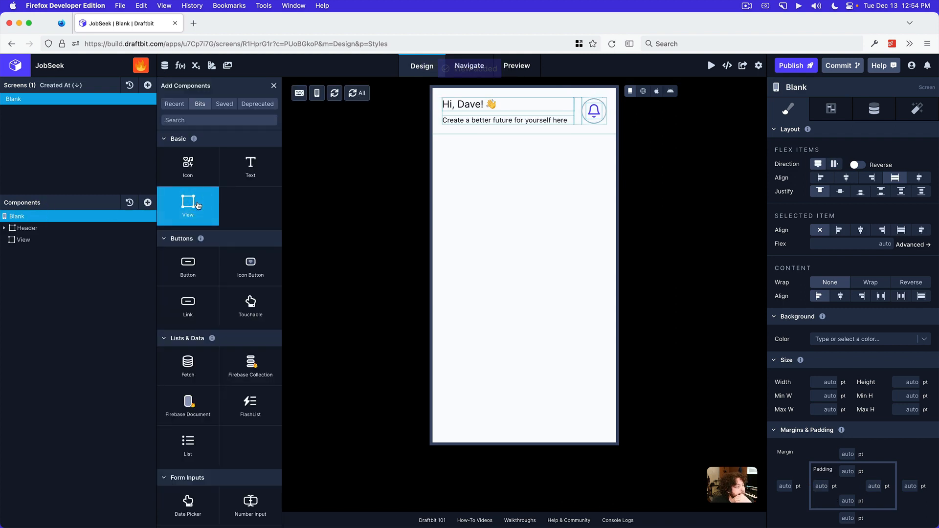
pyautogui.click(274, 85)
pyautogui.doubleClick(33, 239)
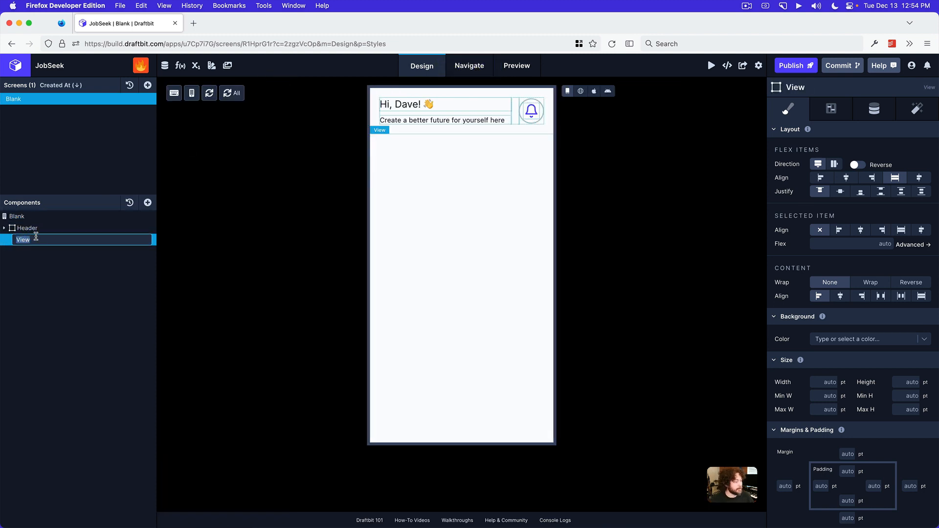
pyautogui.write('Search')
pyautogui.press('Return')
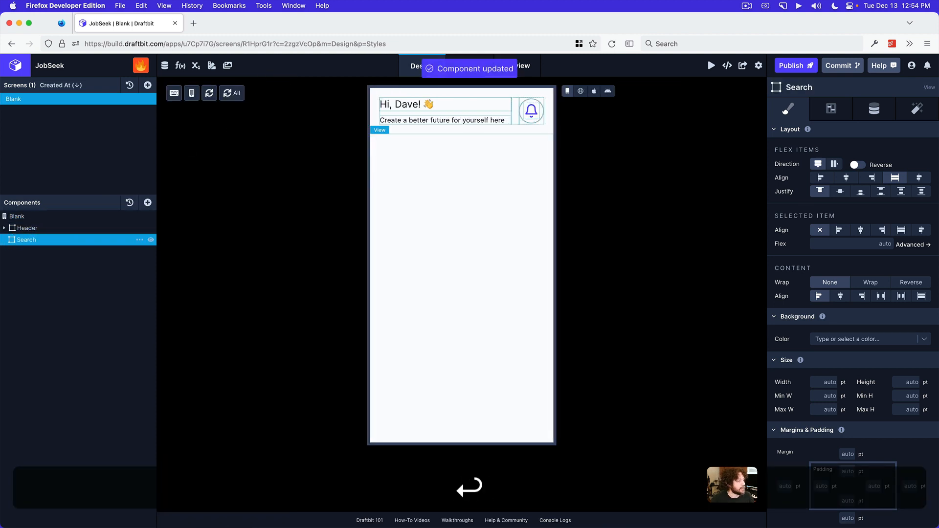
# Rename the Blank screen as Home
pyautogui.doubleClick(26, 100)
pyautogui.write('HOme')
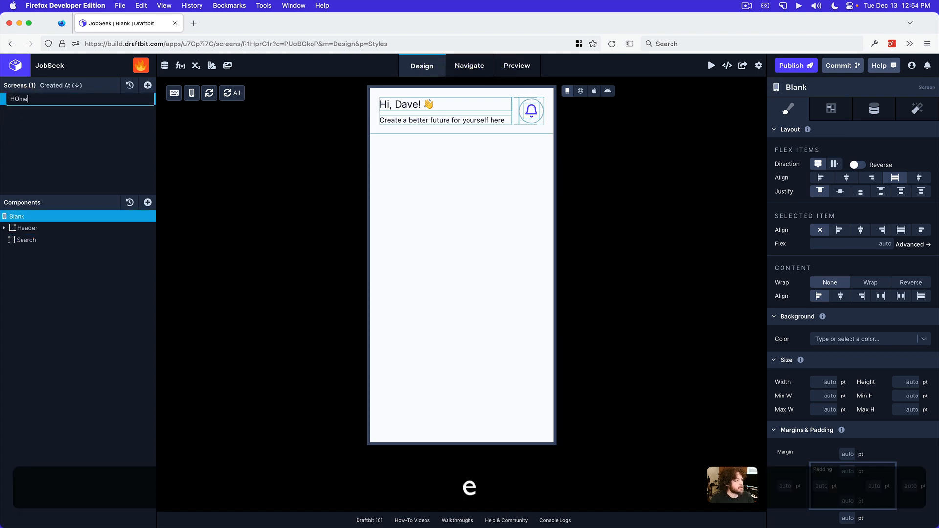
pyautogui.press('Return')
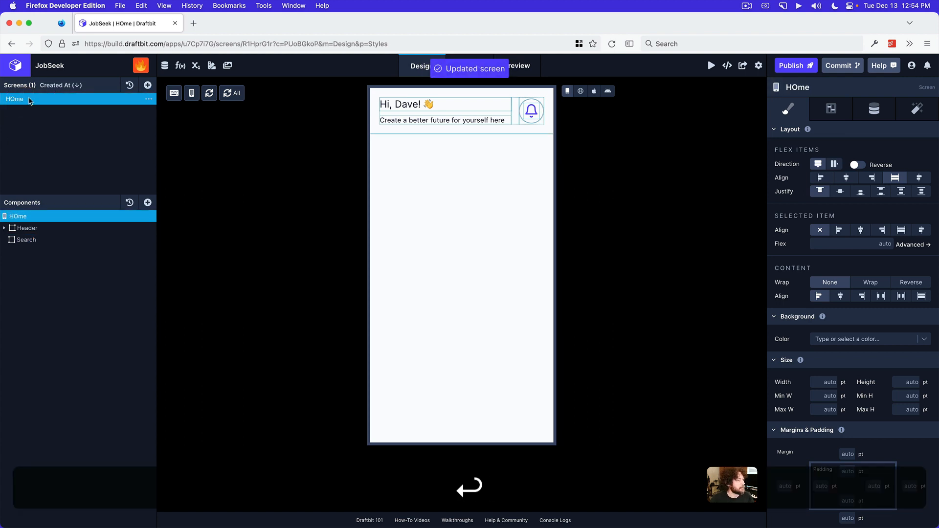
pyautogui.doubleClick(29, 98)
pyautogui.write('Home')
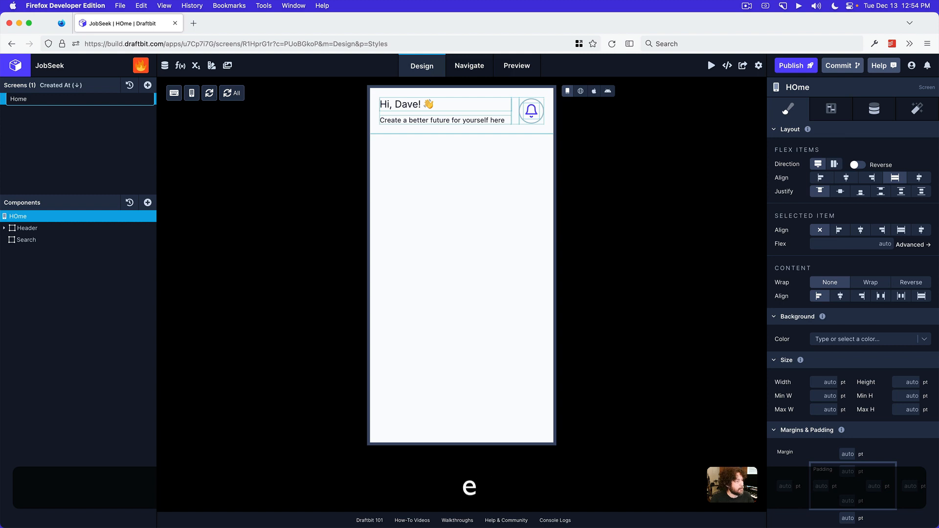
pyautogui.press('Return')
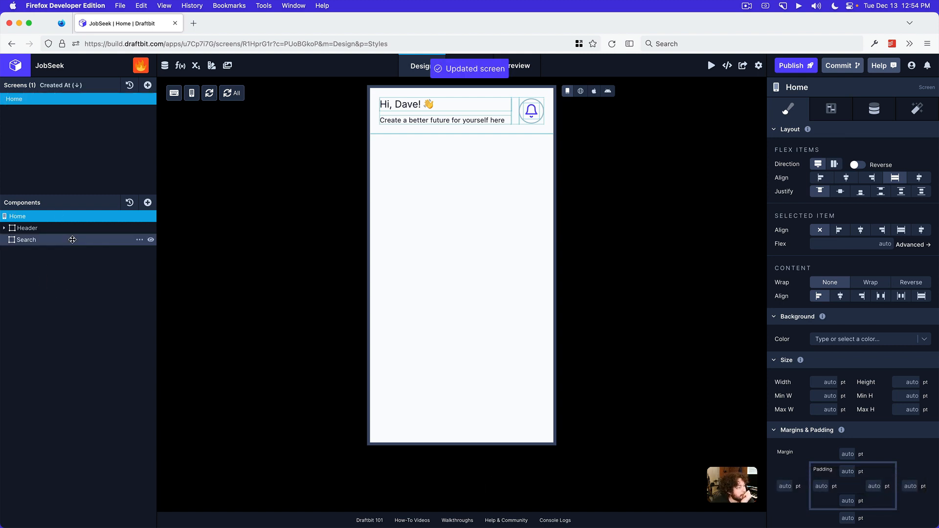
# Set the Search view's left and right padding to 20 pt
pyautogui.click(72, 239)
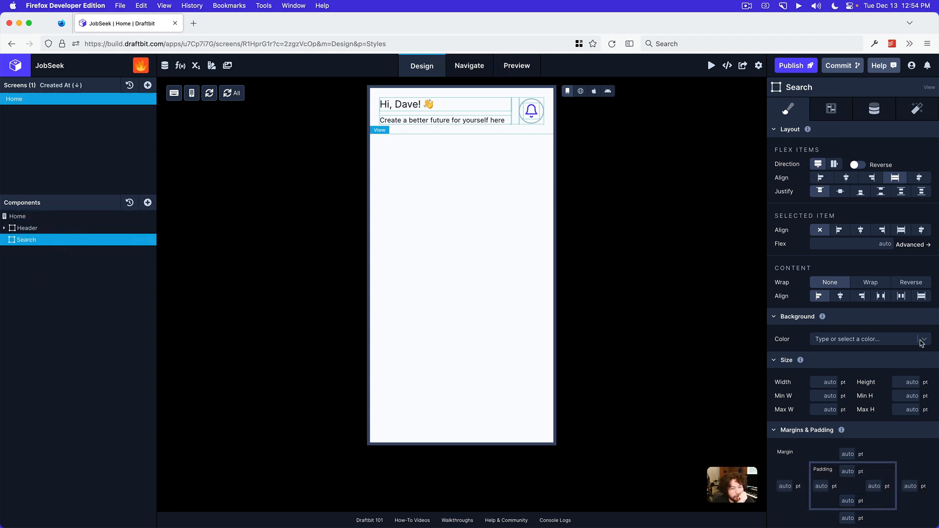
pyautogui.scroll(-3, 839, 451)
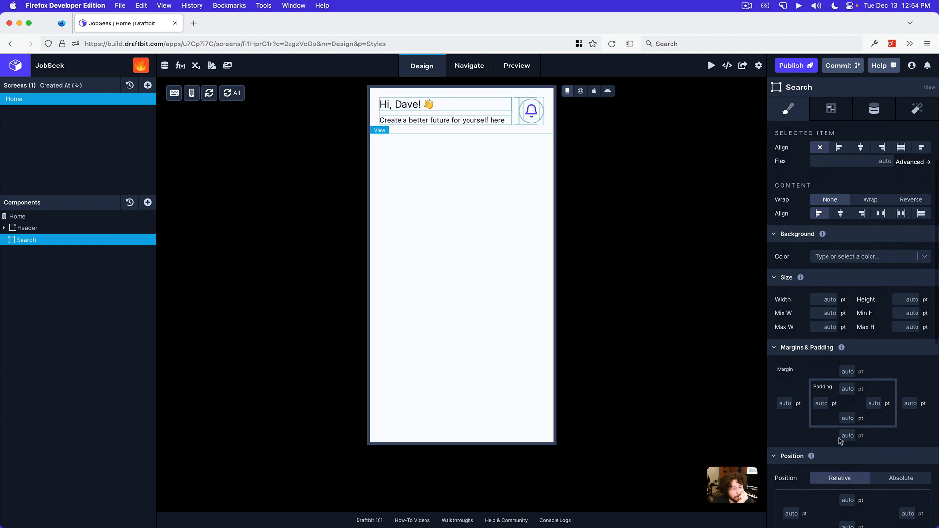
pyautogui.click(829, 406)
pyautogui.write('20')
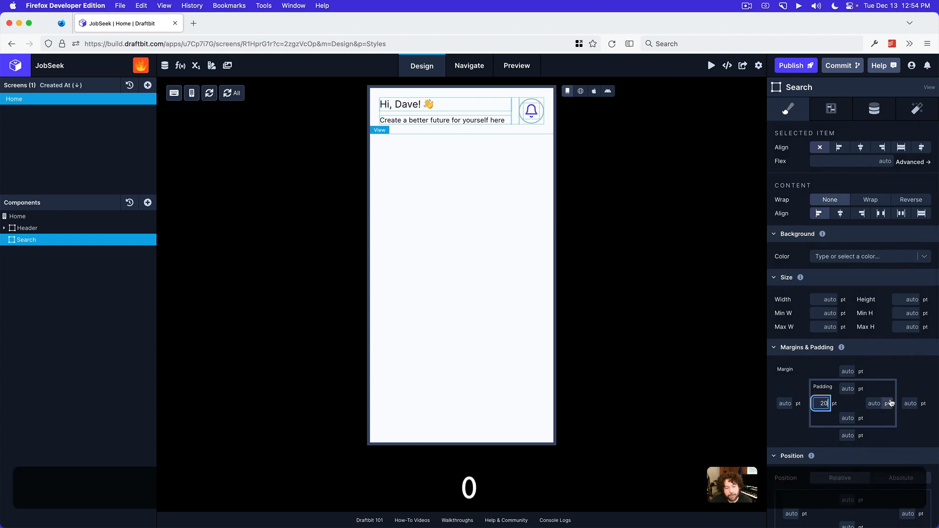
pyautogui.click(876, 403)
pyautogui.write('20')
pyautogui.click(908, 373)
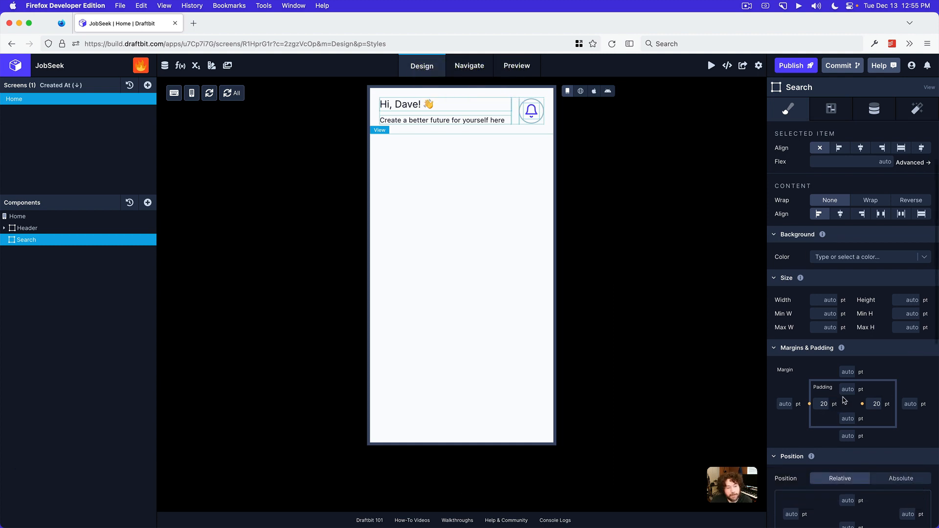
pyautogui.scroll(-1, 847, 388)
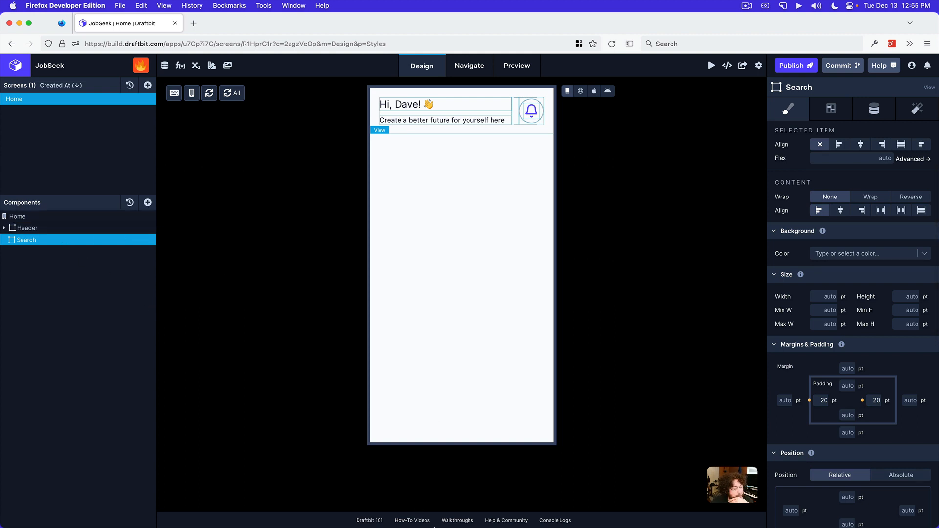
# Check the search bar in the mockup image in Preview and add a View nested inside the Search view in Draftbit
pyautogui.click(474, 515)
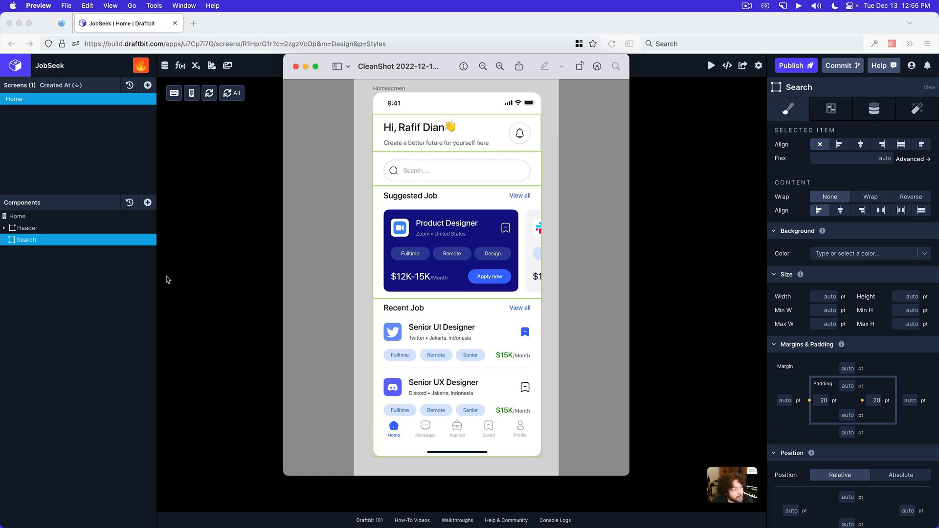
pyautogui.click(247, 260)
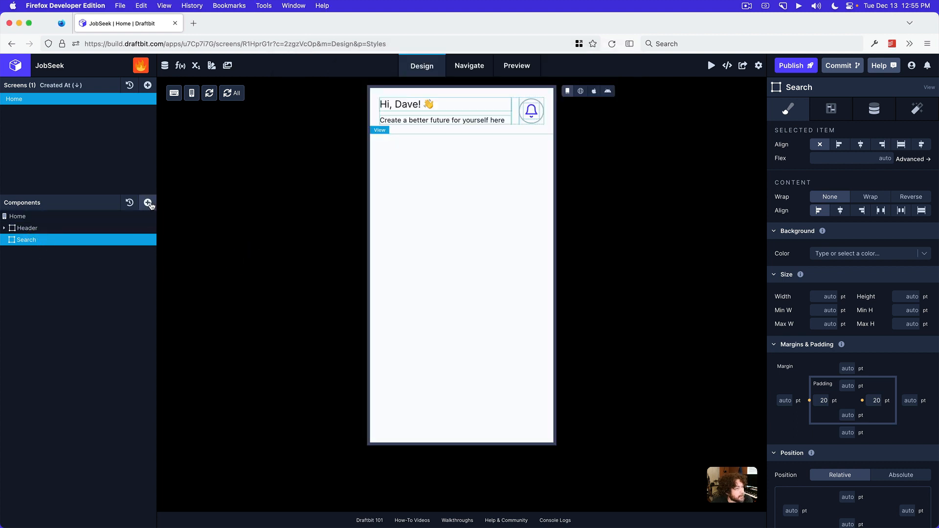
pyautogui.click(149, 202)
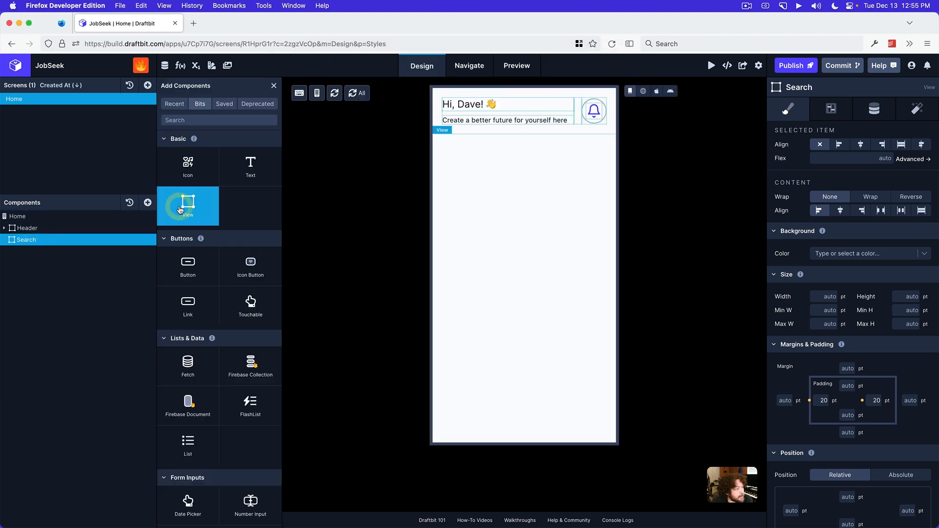
pyautogui.moveTo(63, 240); pyautogui.dragTo(63, 241)
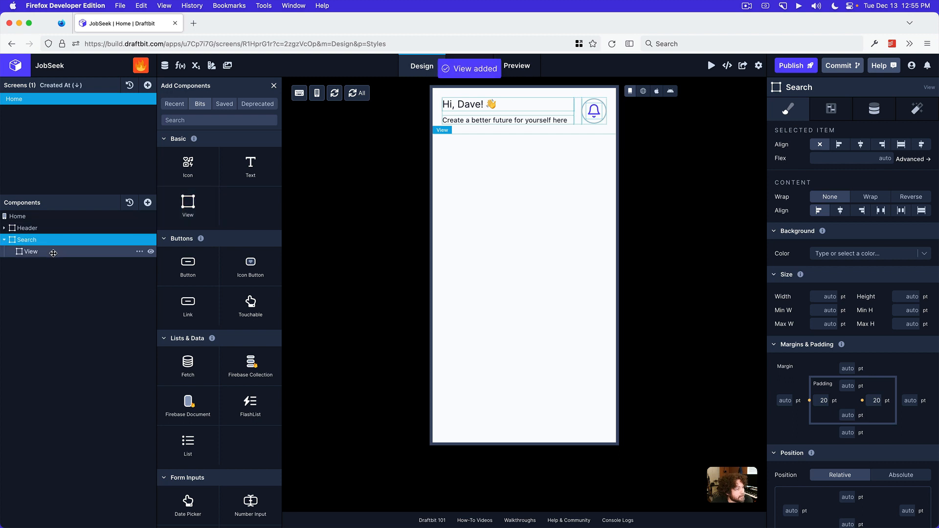
# Rename the View nested inside Search as SearchField
pyautogui.click(53, 253)
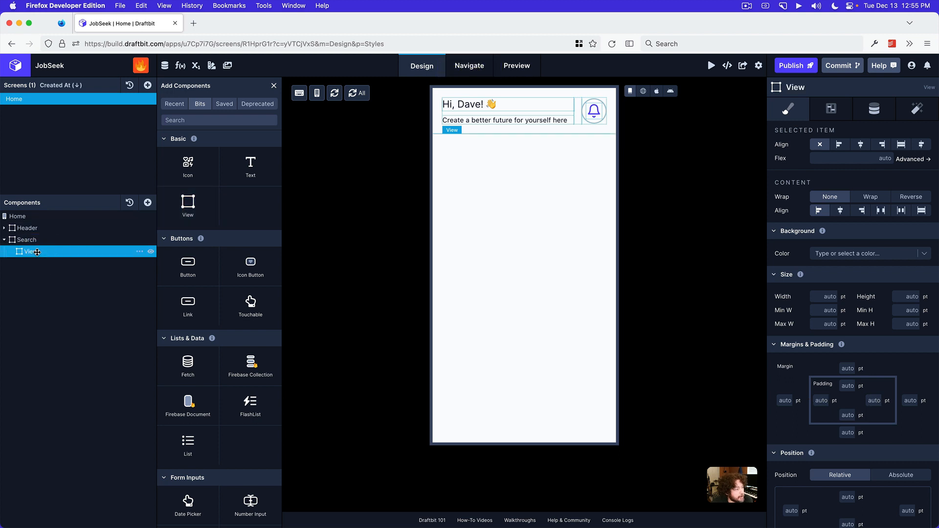
pyautogui.doubleClick(37, 252)
pyautogui.write('Serach')
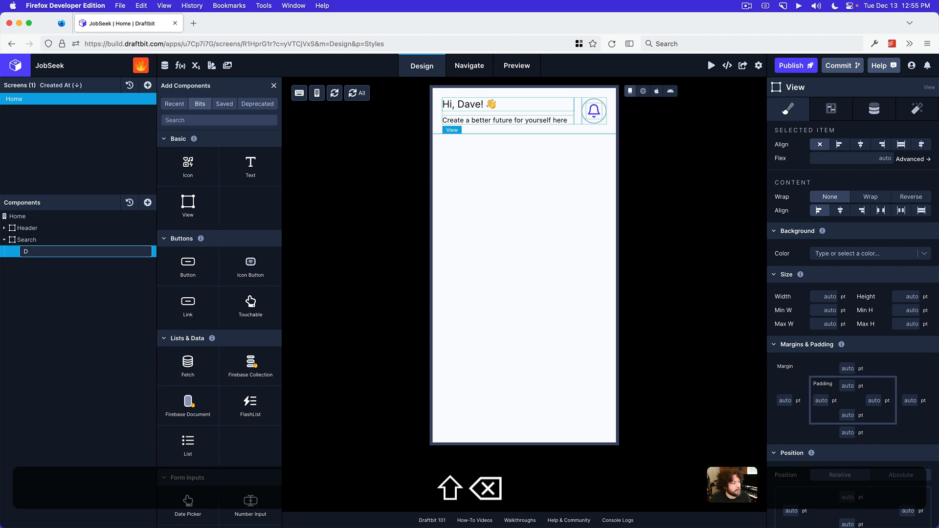
pyautogui.press('BackSpace')
pyautogui.press('BackSpace')
pyautogui.press('BackSpace')
pyautogui.press('BackSpace')
pyautogui.write('arc')
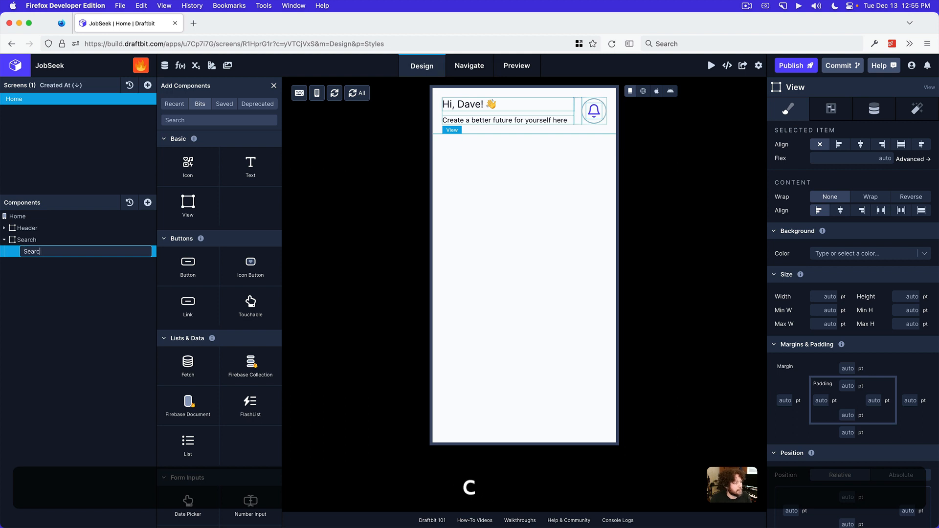
pyautogui.write('hField')
pyautogui.press('Return')
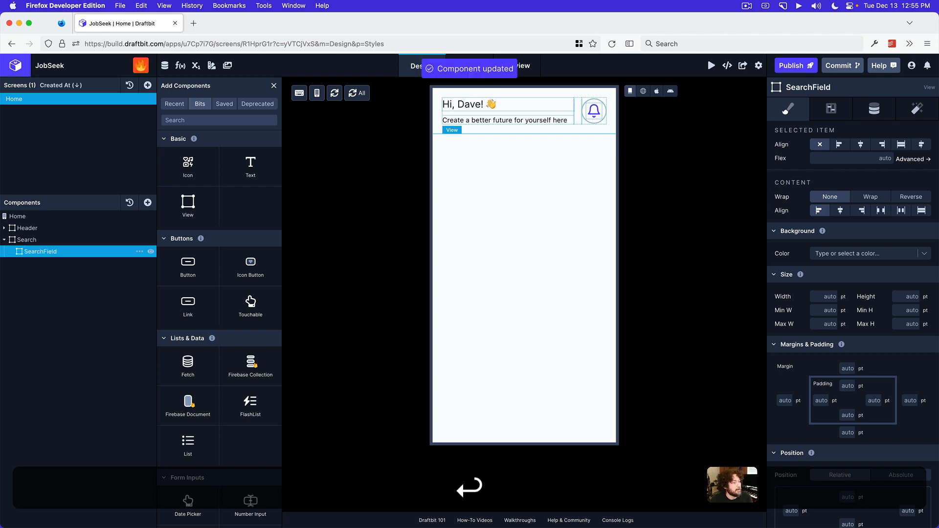
# Set the SearchField view's left and right padding to 10 pt and its top and bottom padding to 6 pt
pyautogui.scroll(-10, 905, 333)
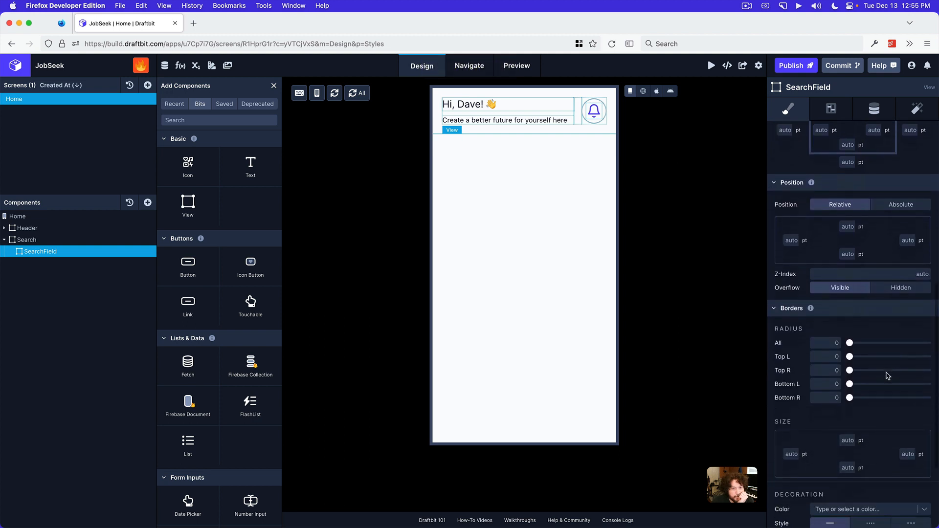
pyautogui.scroll(5, 862, 331)
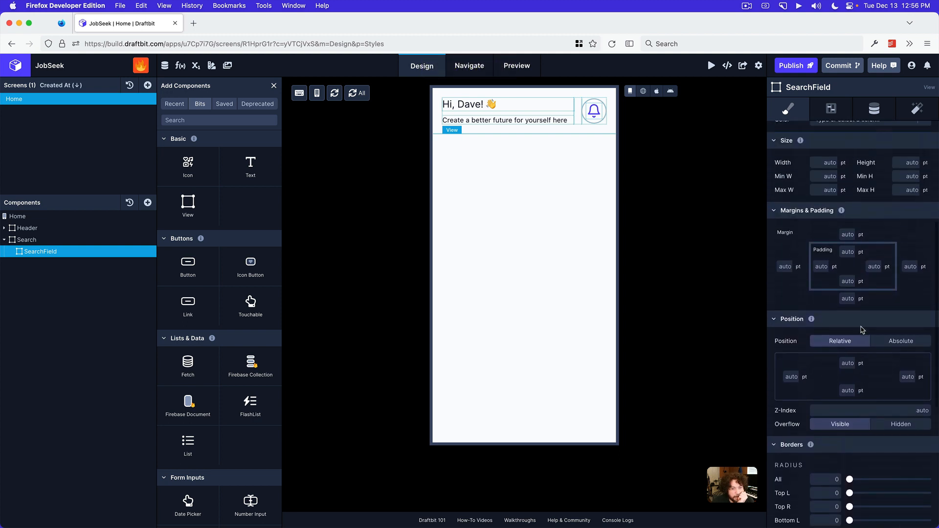
pyautogui.click(821, 266)
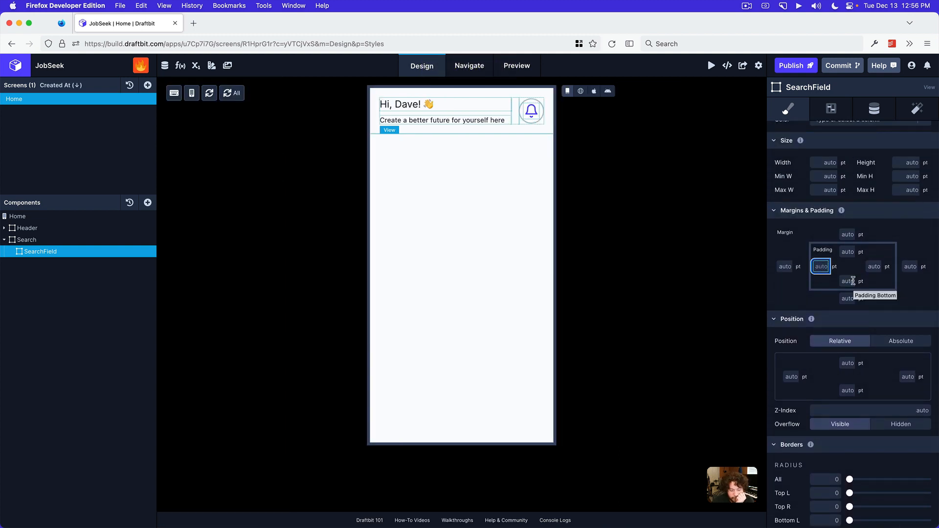
pyautogui.write('10')
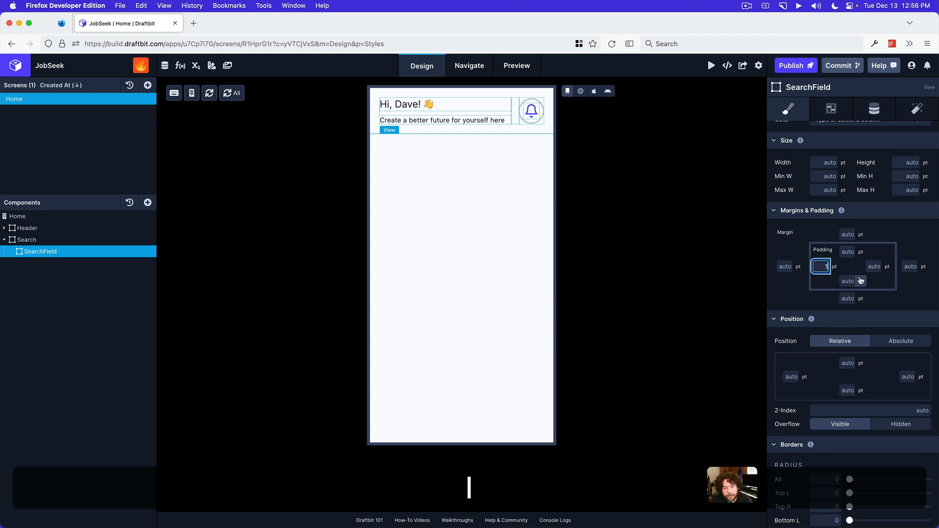
pyautogui.click(864, 265)
pyautogui.write('10')
pyautogui.click(848, 251)
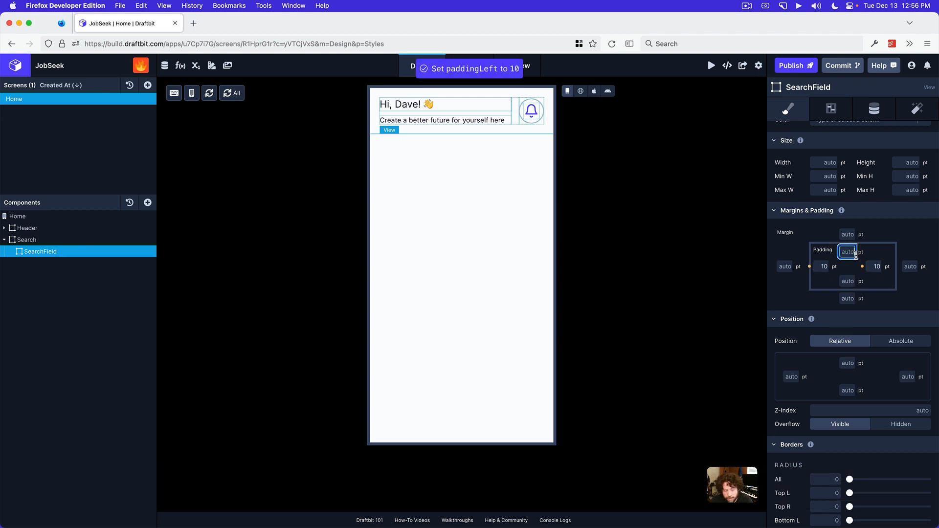
pyautogui.write('6')
pyautogui.click(850, 281)
pyautogui.write('6')
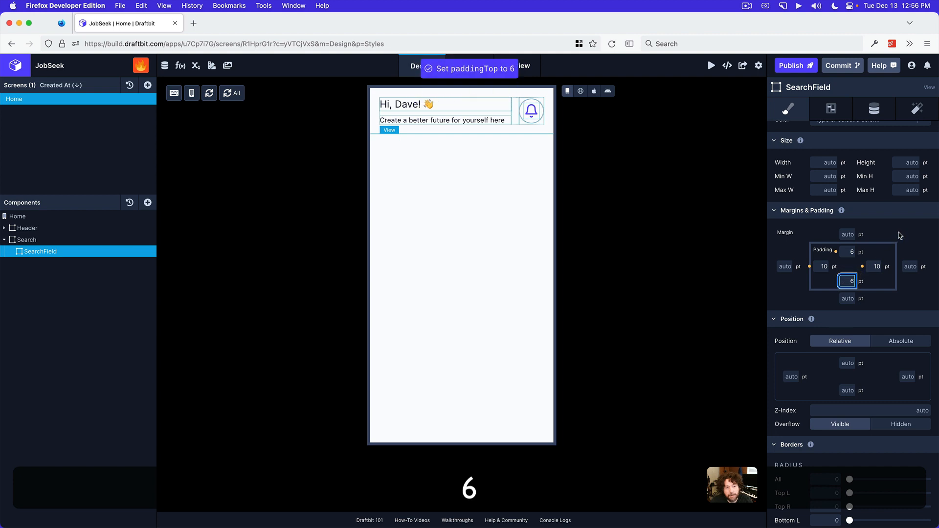
pyautogui.click(899, 232)
# Give the SearchField view a border 1 pt wide on all four sides
pyautogui.scroll(-5, 856, 308)
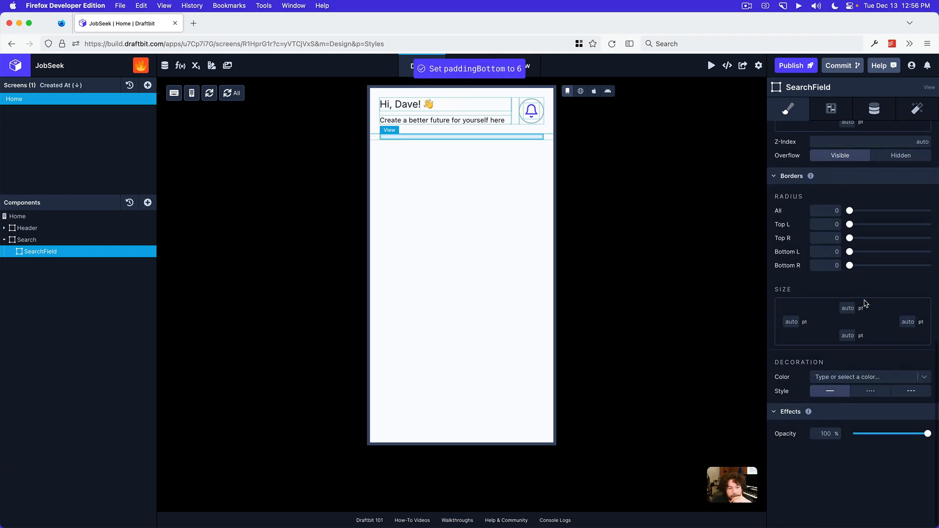
pyautogui.click(844, 313)
pyautogui.write('1')
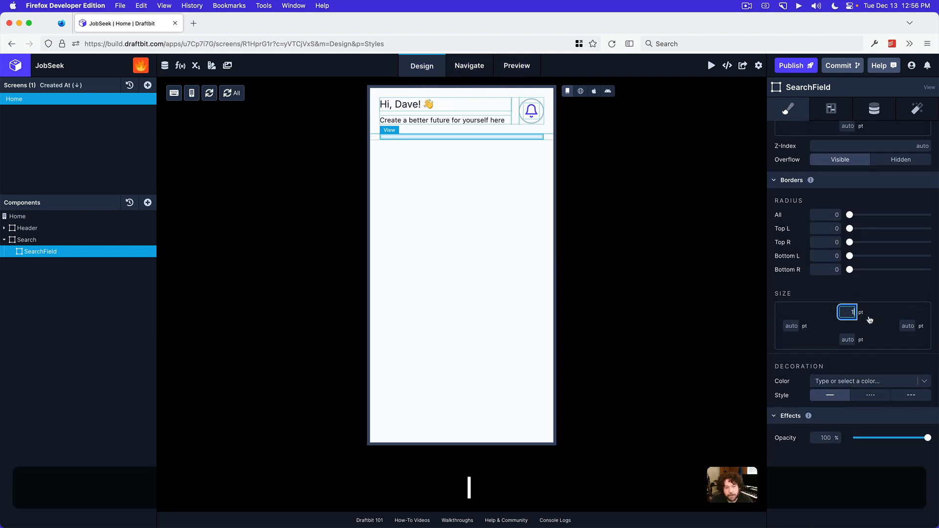
pyautogui.click(907, 326)
pyautogui.write('1')
pyautogui.click(847, 338)
pyautogui.write('1')
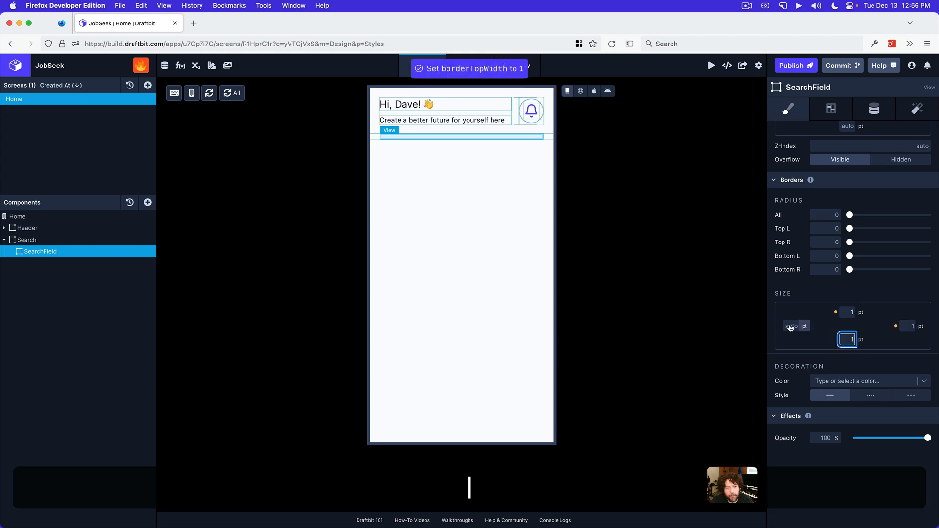
pyautogui.click(792, 326)
pyautogui.write('1')
# Set the SearchField view's border color to the theme color Light
pyautogui.click(866, 381)
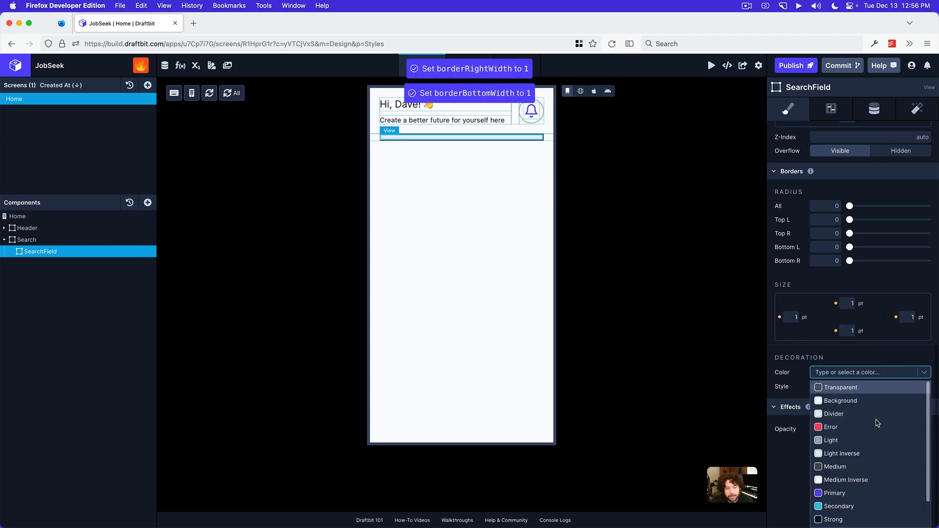
pyautogui.click(872, 442)
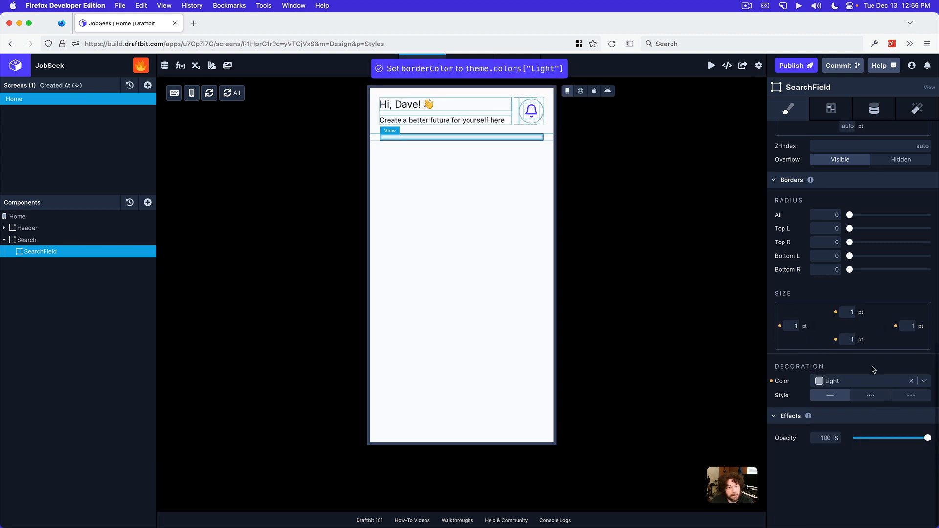
pyautogui.scroll(10, 869, 339)
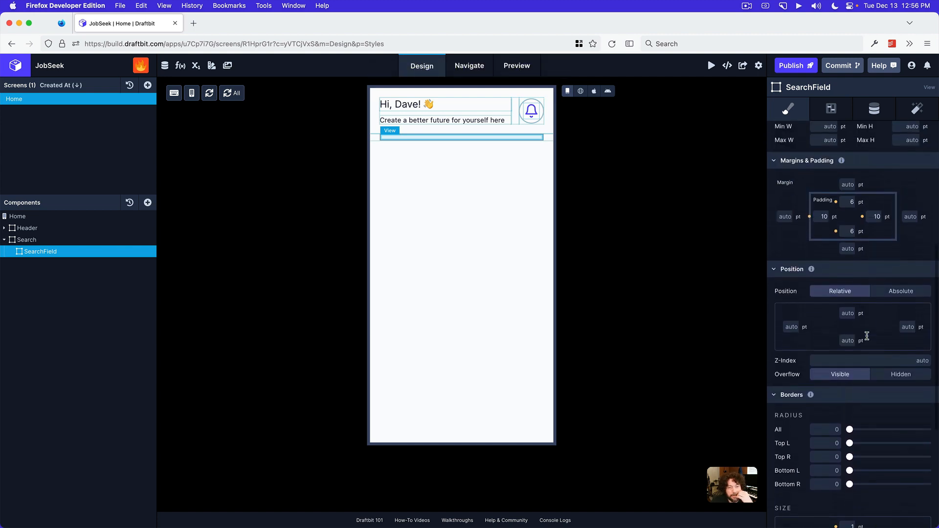
pyautogui.click(57, 251)
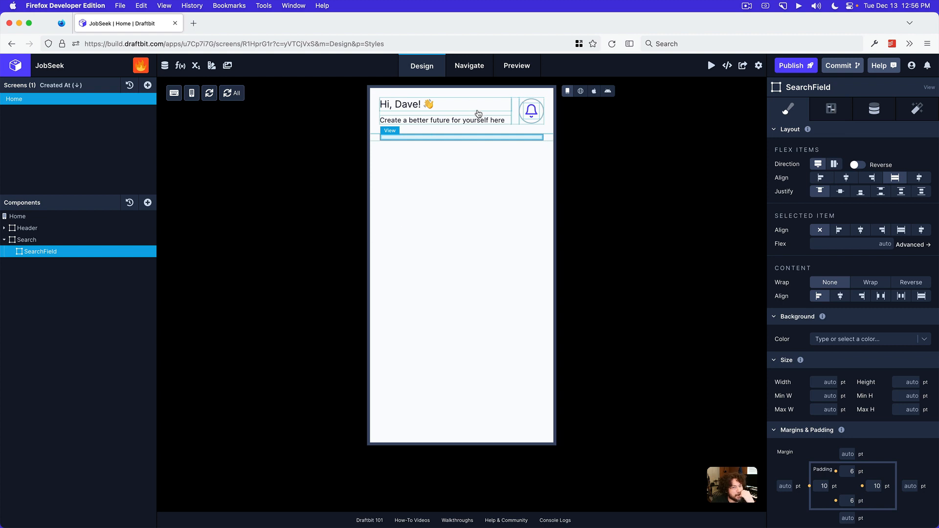
# Set the SearchField view to row direction with centered alignment and add two Views inside it
pyautogui.click(834, 164)
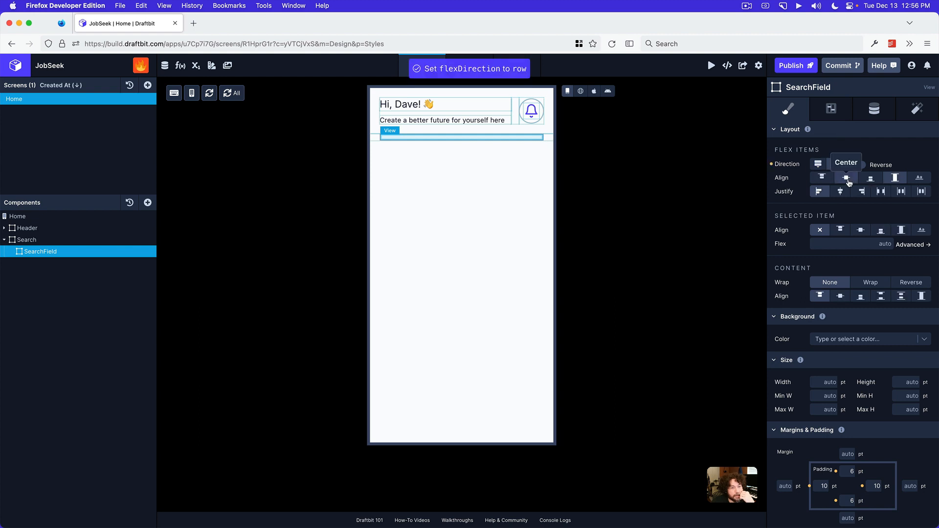
pyautogui.click(847, 178)
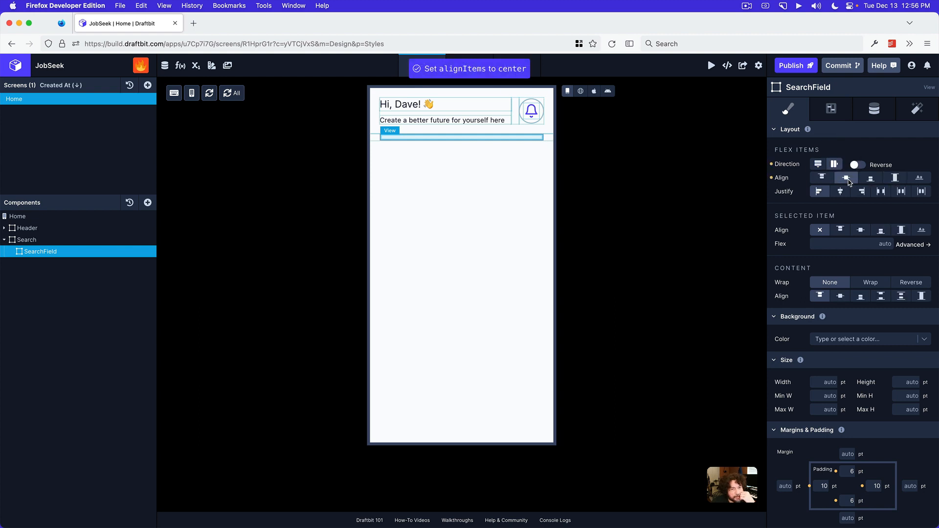
pyautogui.click(147, 202)
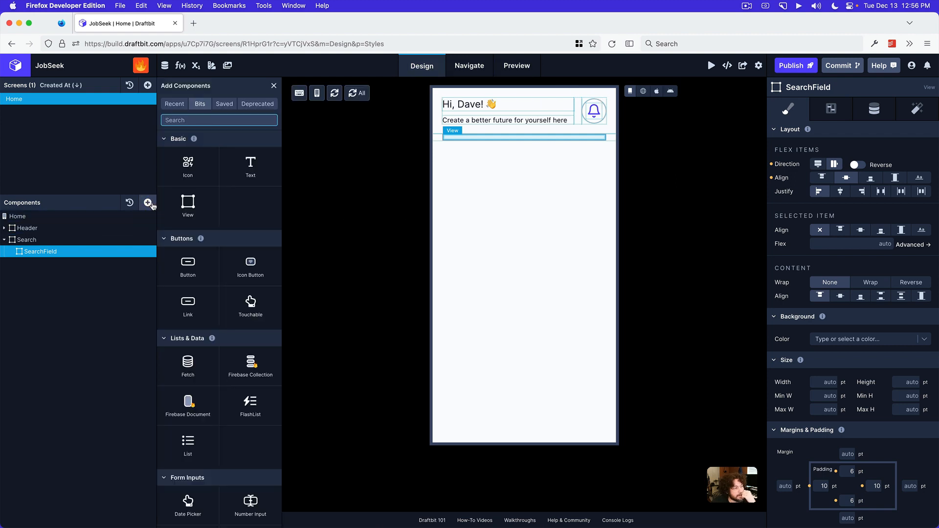
pyautogui.click(187, 210)
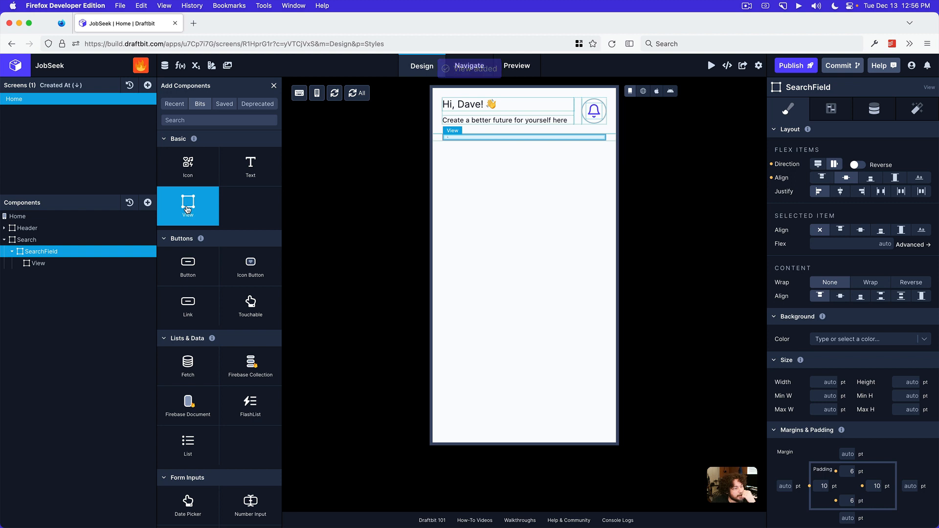
pyautogui.click(188, 209)
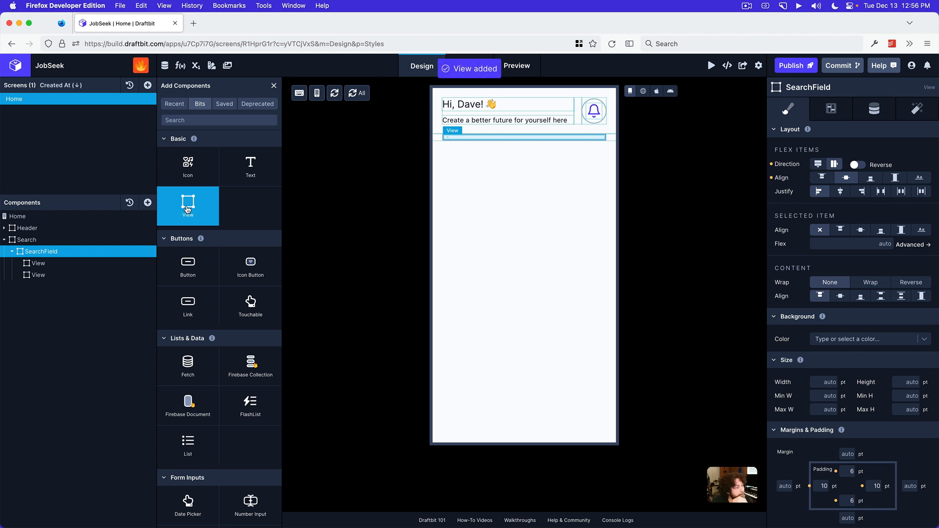
# Add an Icon inside SearchField's first nested View and a Text Input inside the second one
pyautogui.click(54, 264)
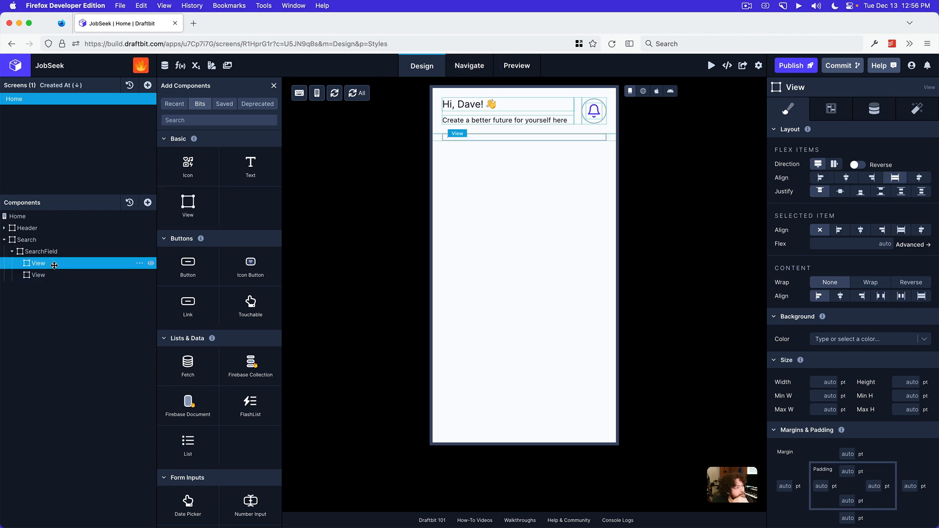
pyautogui.click(203, 174)
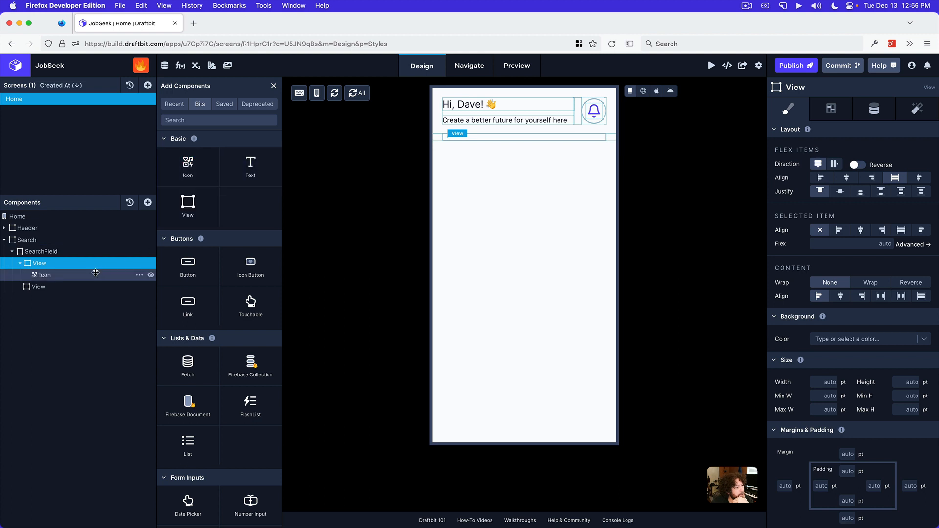
pyautogui.click(73, 287)
pyautogui.click(212, 120)
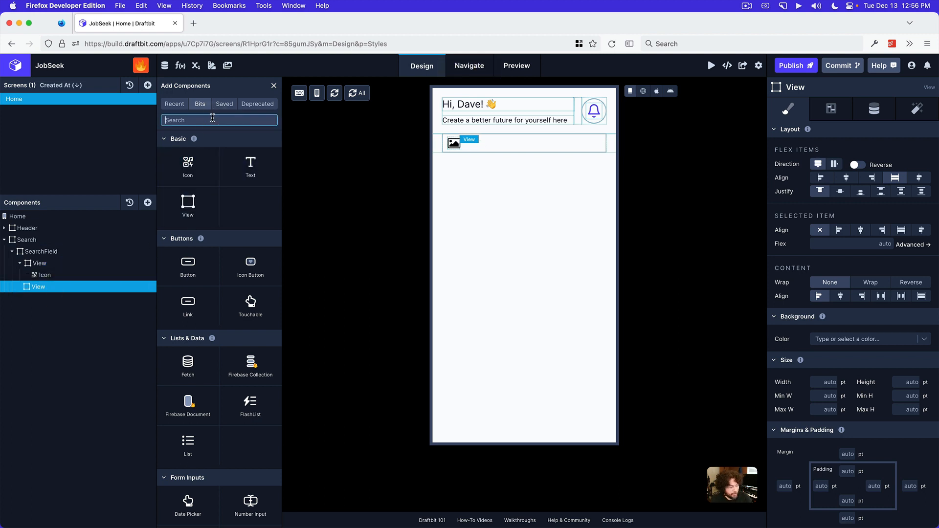
pyautogui.write('textg')
pyautogui.press('BackSpace')
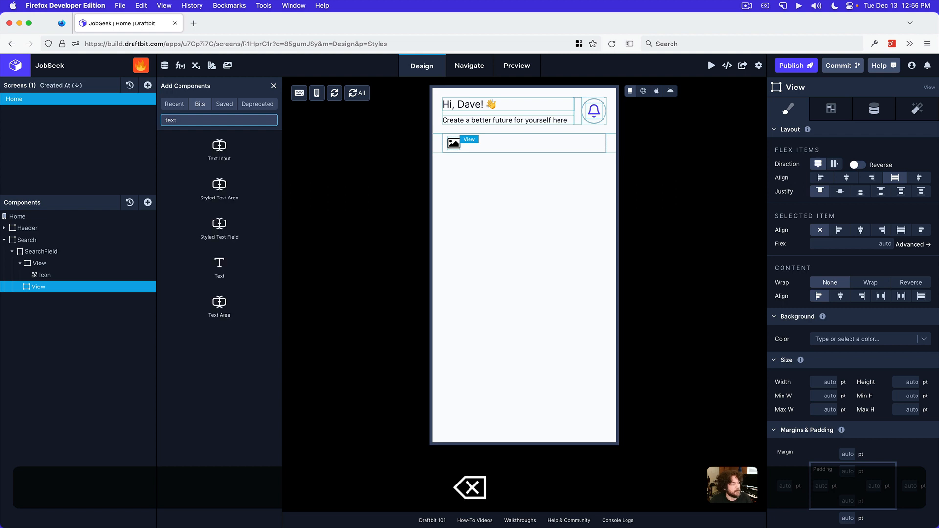
pyautogui.click(220, 147)
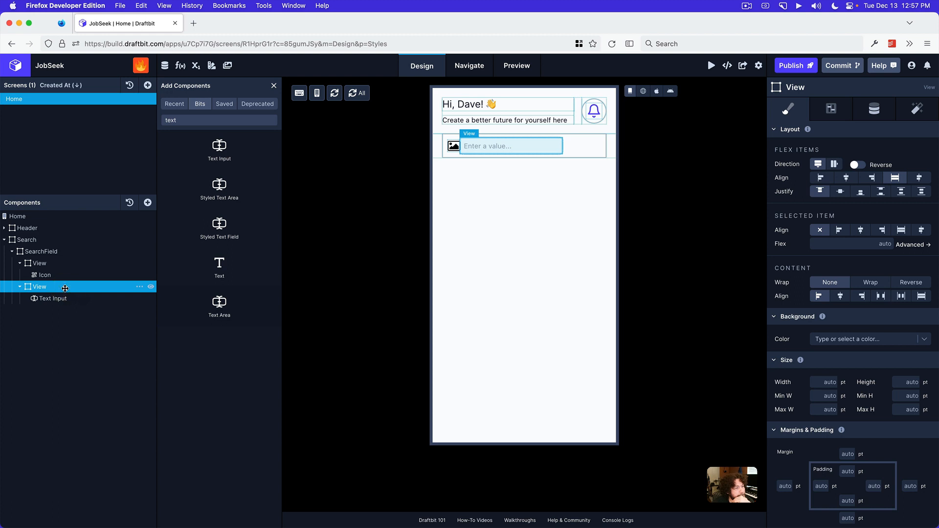
# Set the flex of the View containing the Text Input to 1
pyautogui.click(59, 263)
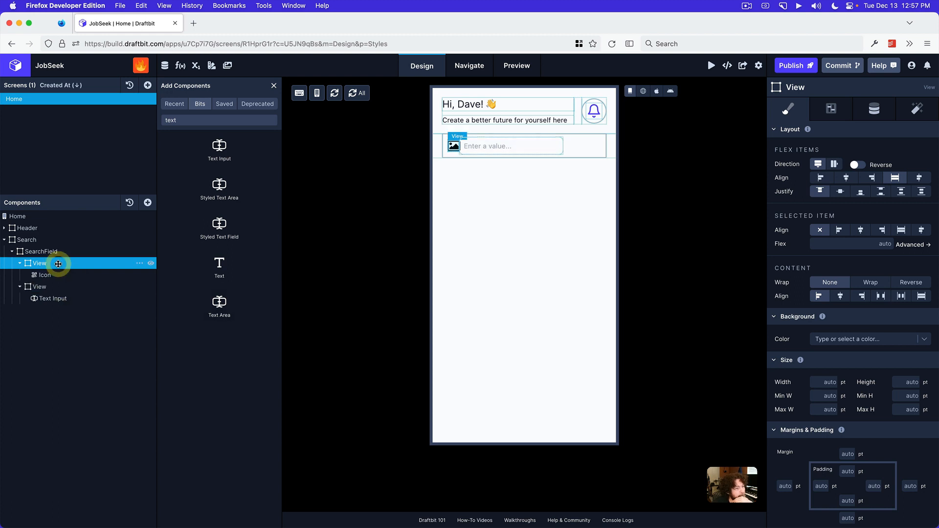
pyautogui.click(59, 286)
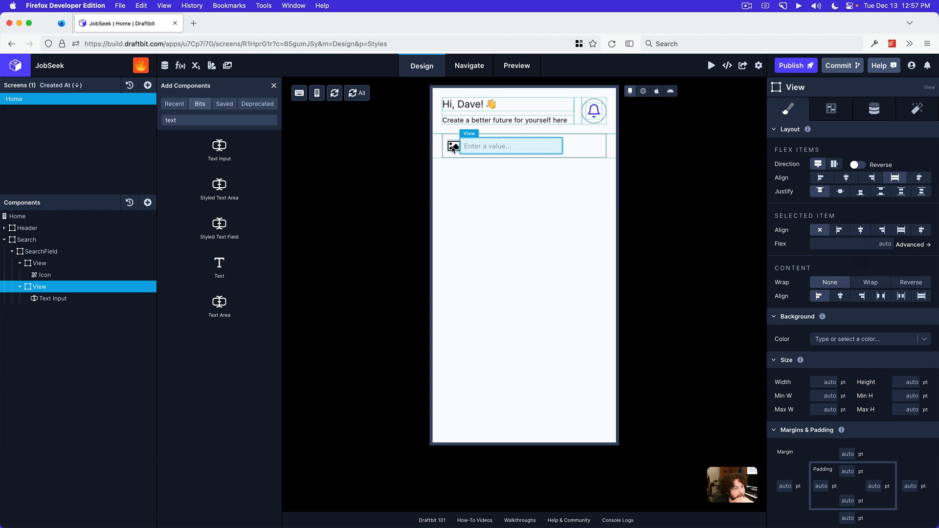
pyautogui.click(866, 244)
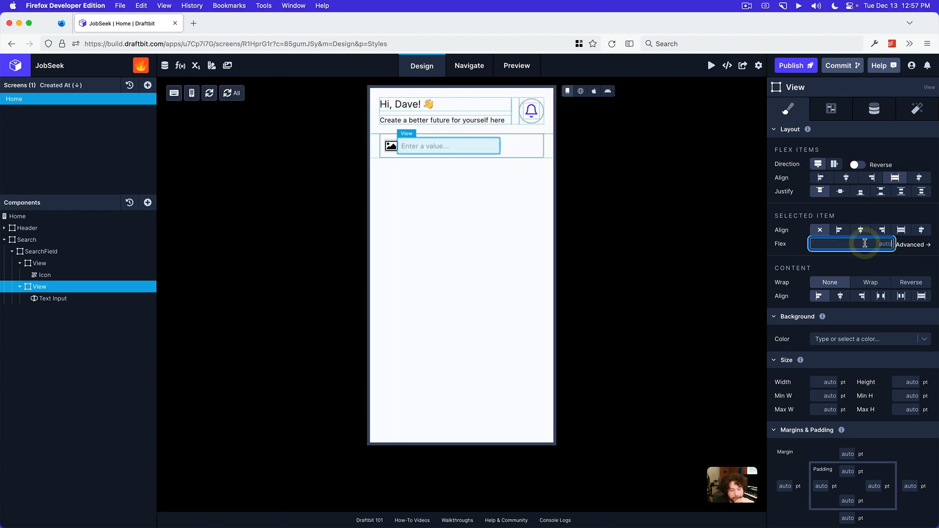
pyautogui.write('1')
pyautogui.press('Return')
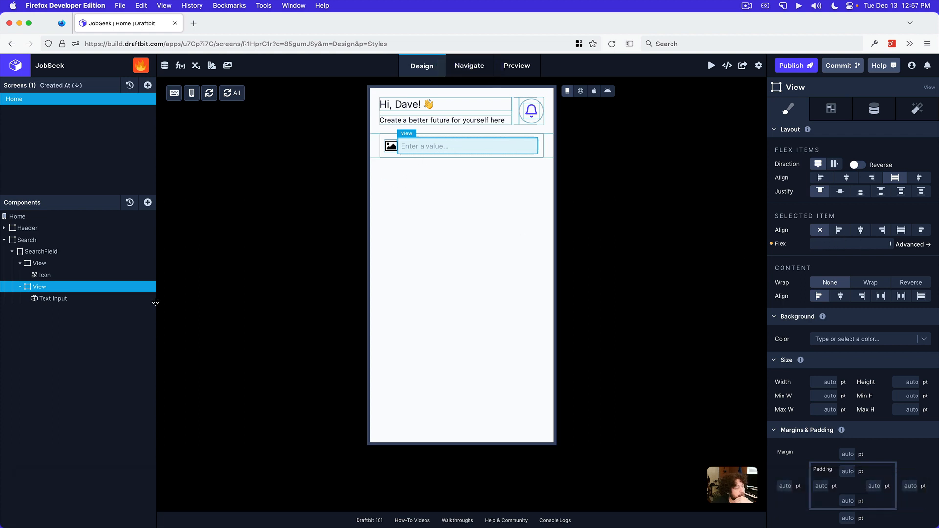
# Add a Spacer to SearchField and place it between the icon's View and the Text Input's View
pyautogui.click(149, 251)
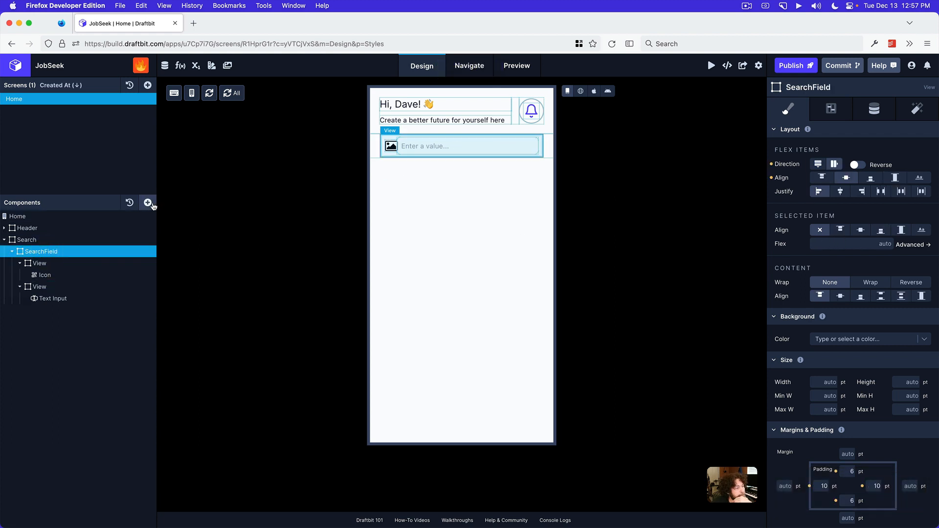
pyautogui.click(148, 203)
pyautogui.write('spac')
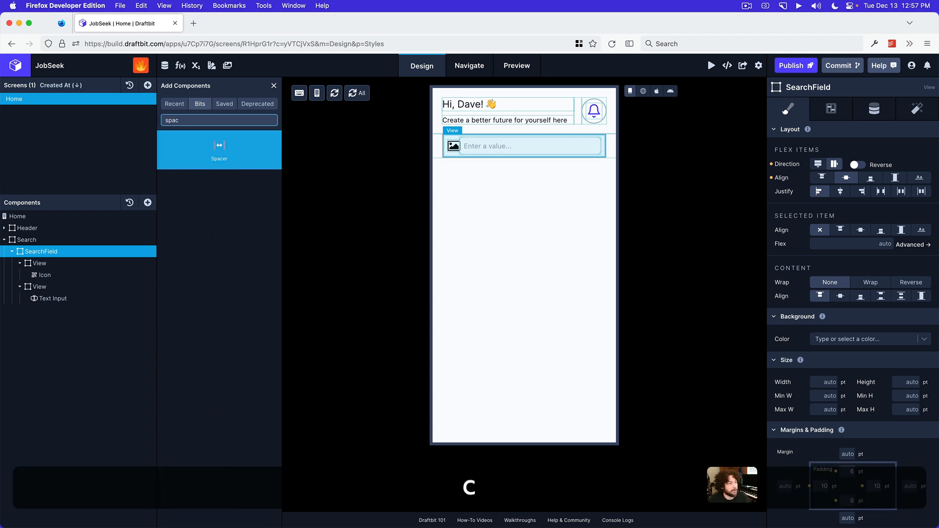
pyautogui.click(215, 151)
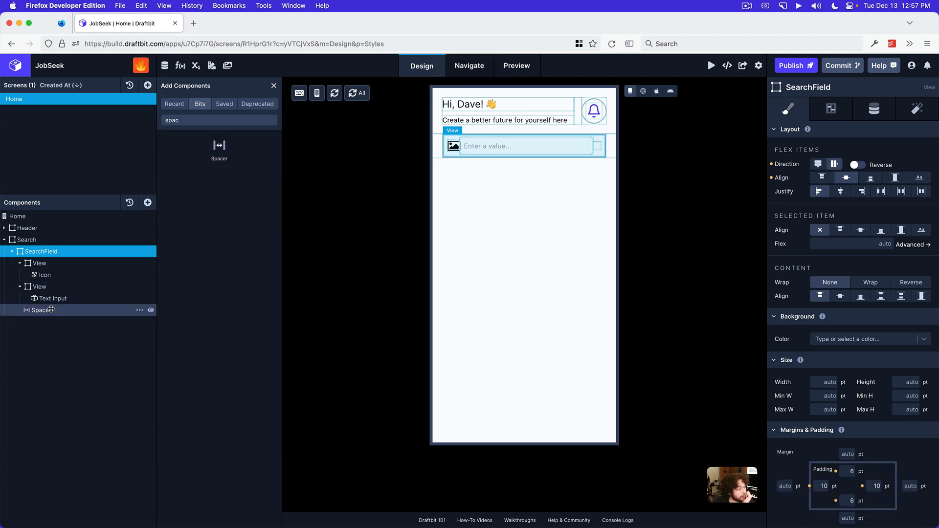
pyautogui.moveTo(51, 310); pyautogui.dragTo(50, 279)
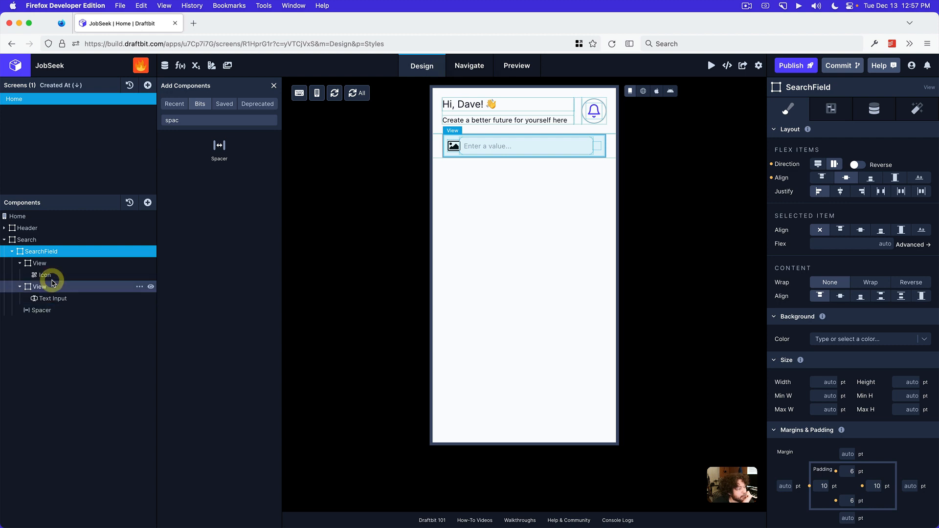
pyautogui.click(19, 266)
pyautogui.click(20, 288)
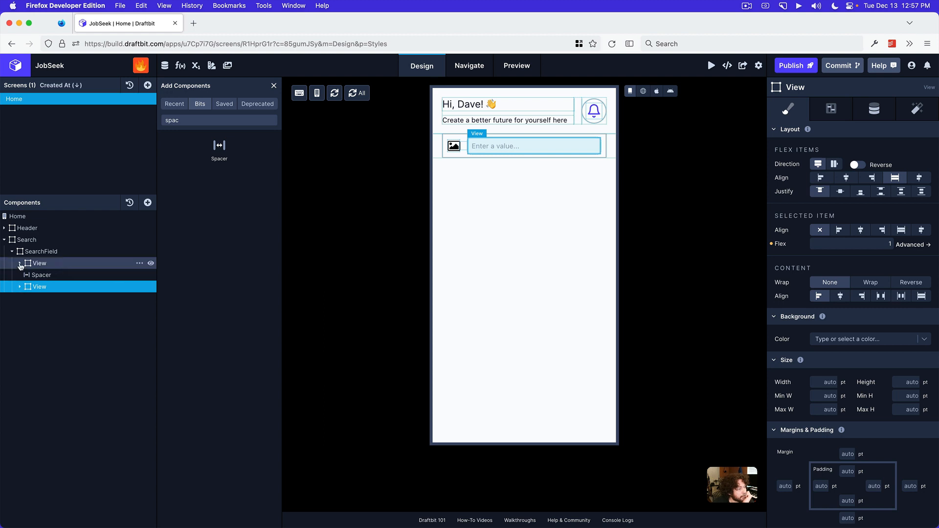
# Change the Icon inside SearchField to the outlined magnifying glass named search
pyautogui.click(20, 265)
pyautogui.click(96, 274)
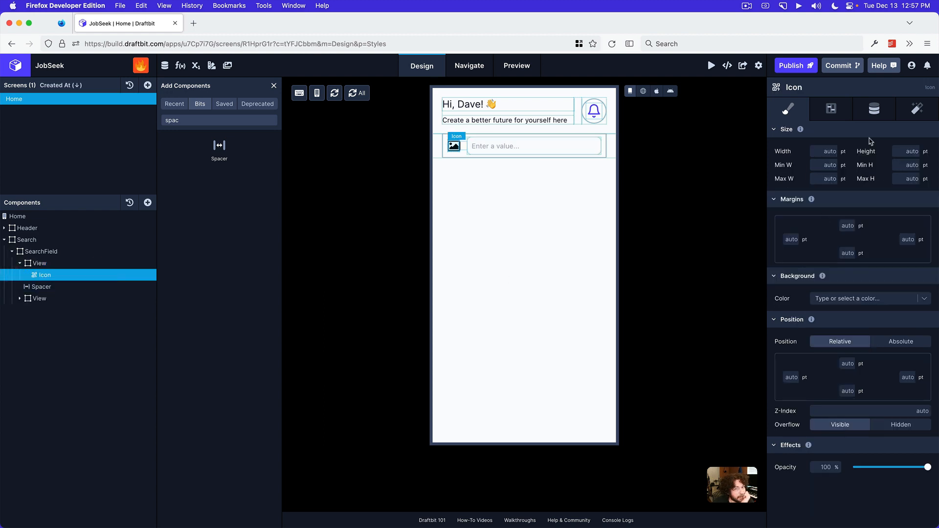
pyautogui.click(874, 109)
pyautogui.click(861, 153)
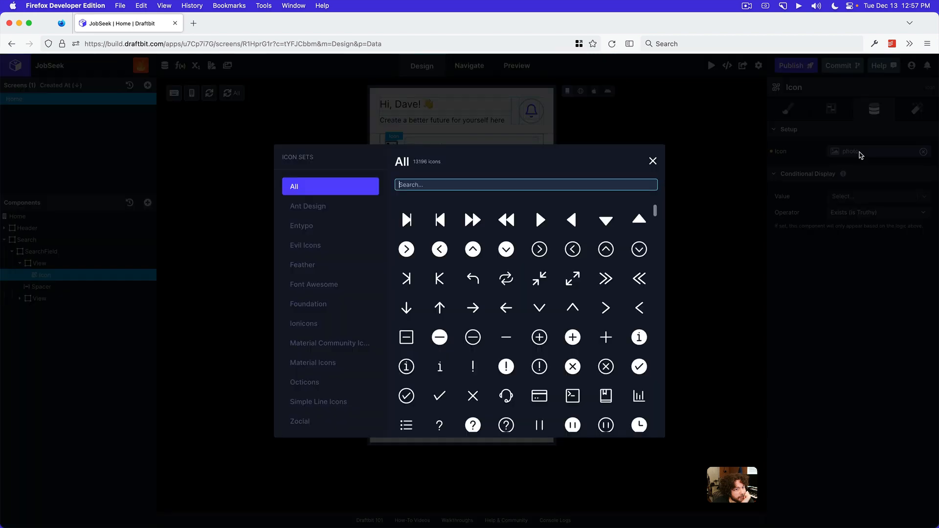
pyautogui.click(577, 183)
pyautogui.write('search')
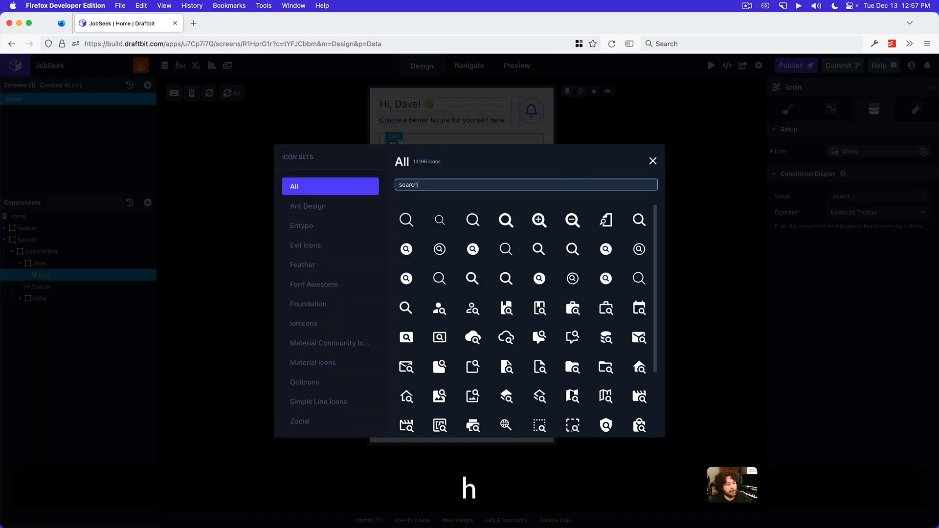
pyautogui.click(481, 223)
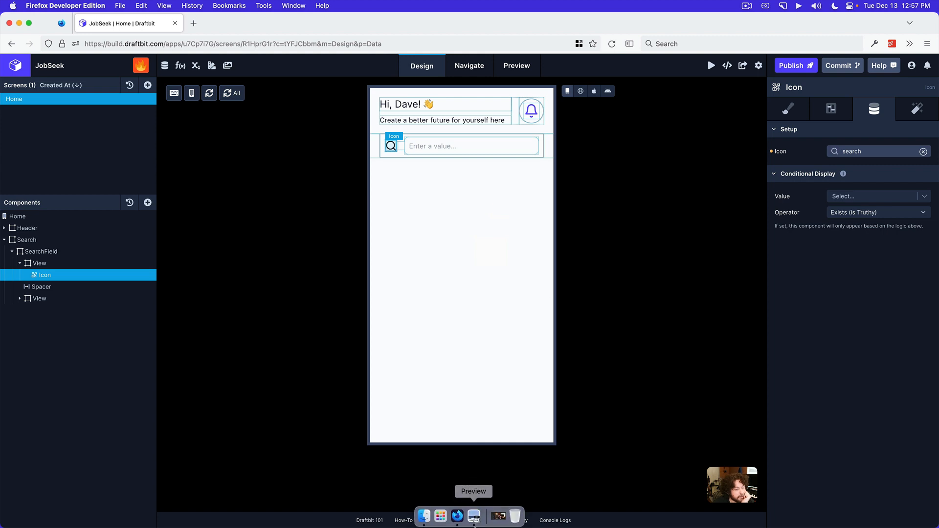
# Check the search bar in the Preview app's mockup, and show the Draftbit canvas in Web Preview with the Text Input selected
pyautogui.click(473, 516)
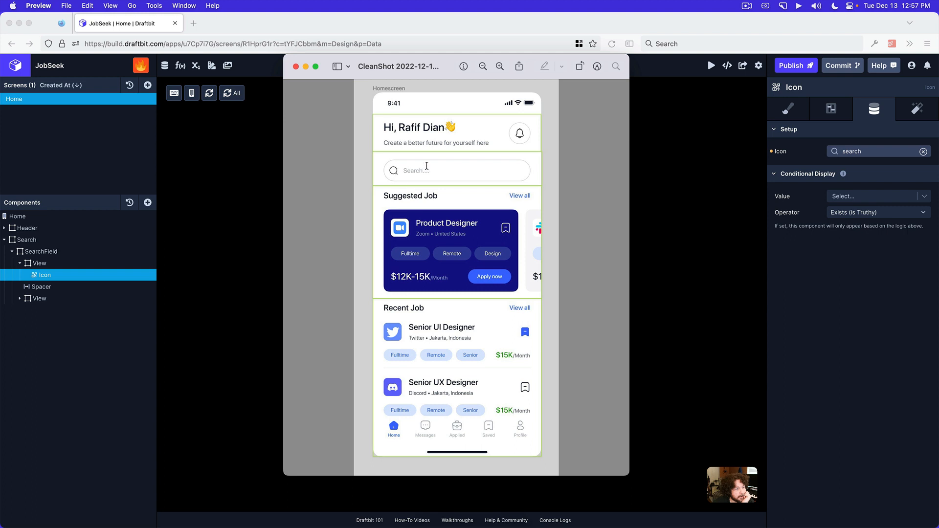
pyautogui.click(678, 198)
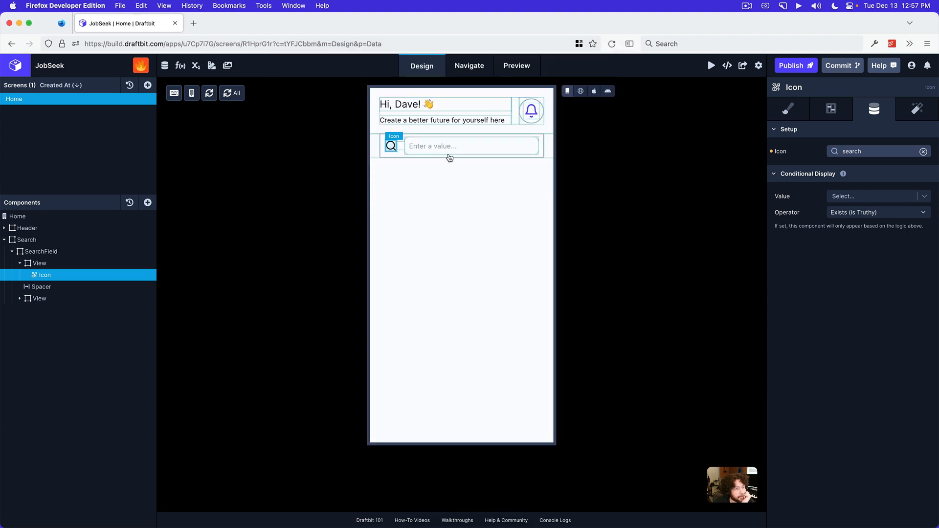
pyautogui.click(20, 300)
pyautogui.click(50, 311)
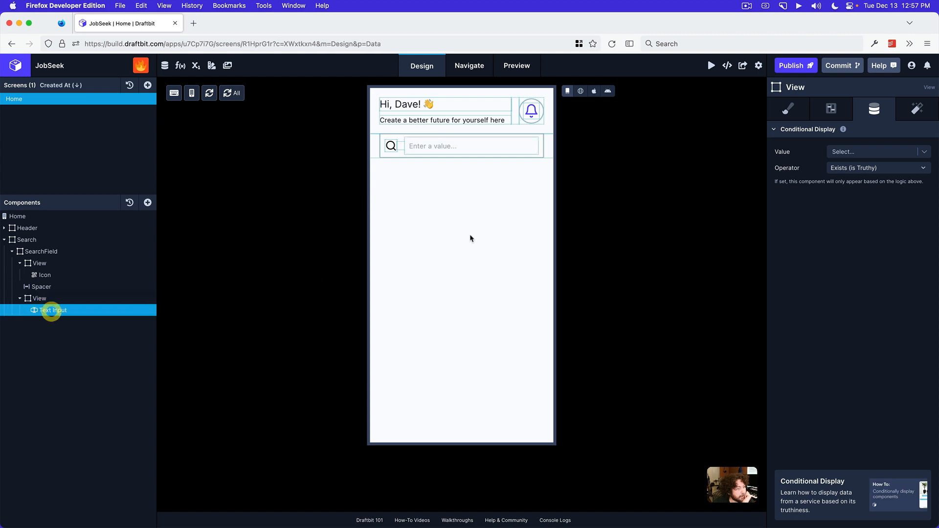
pyautogui.click(580, 92)
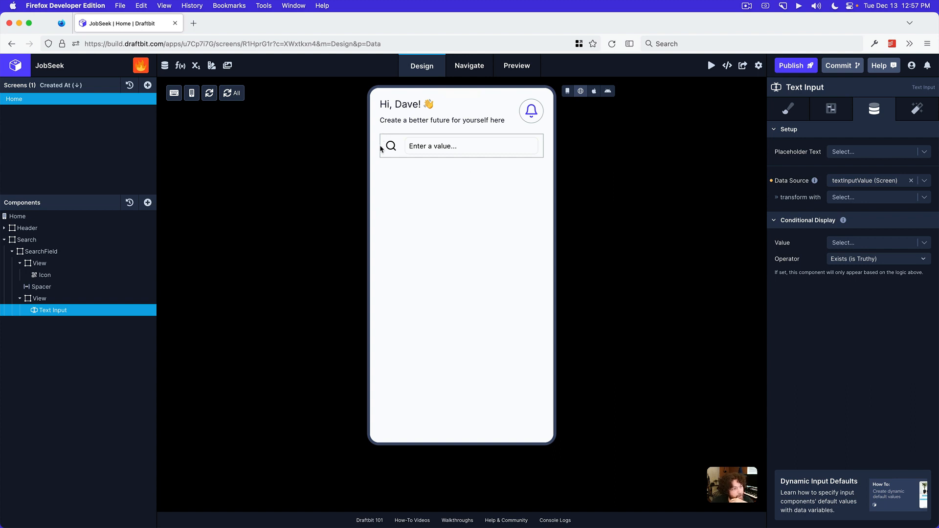
# Reset the Text Input's right, bottom and left padding to auto
pyautogui.click(79, 309)
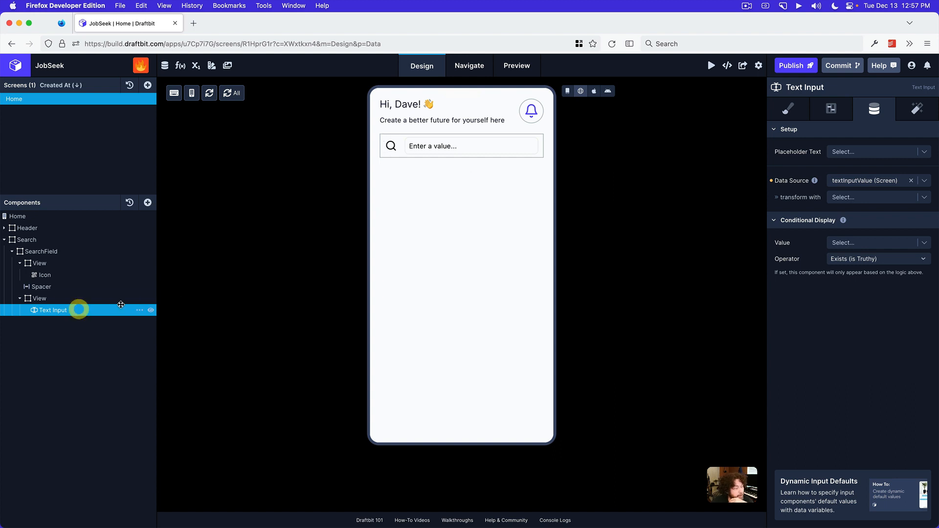
pyautogui.click(789, 109)
pyautogui.scroll(-5, 854, 215)
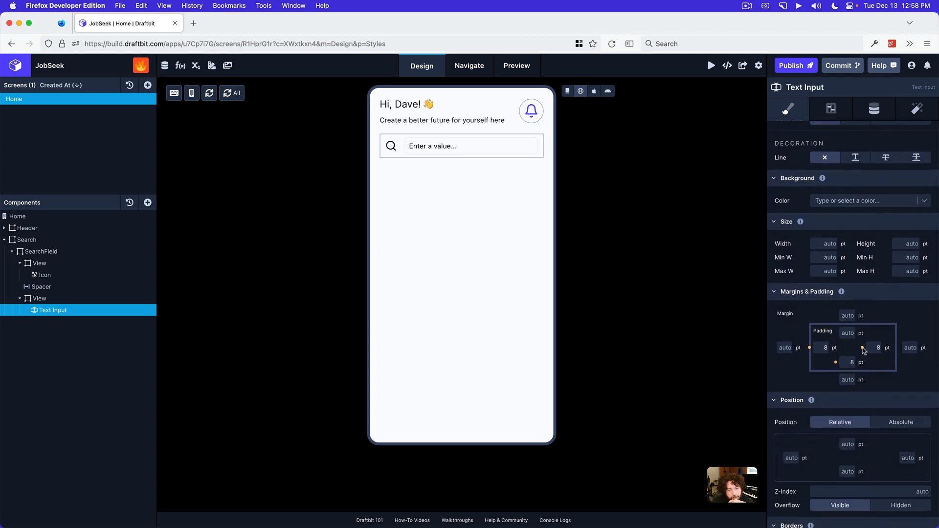
pyautogui.click(863, 348)
pyautogui.click(837, 363)
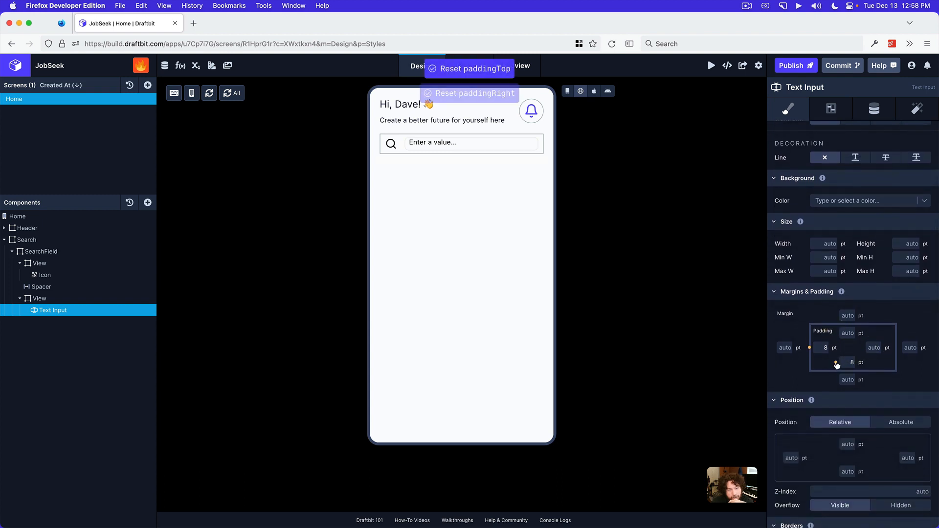
pyautogui.click(810, 349)
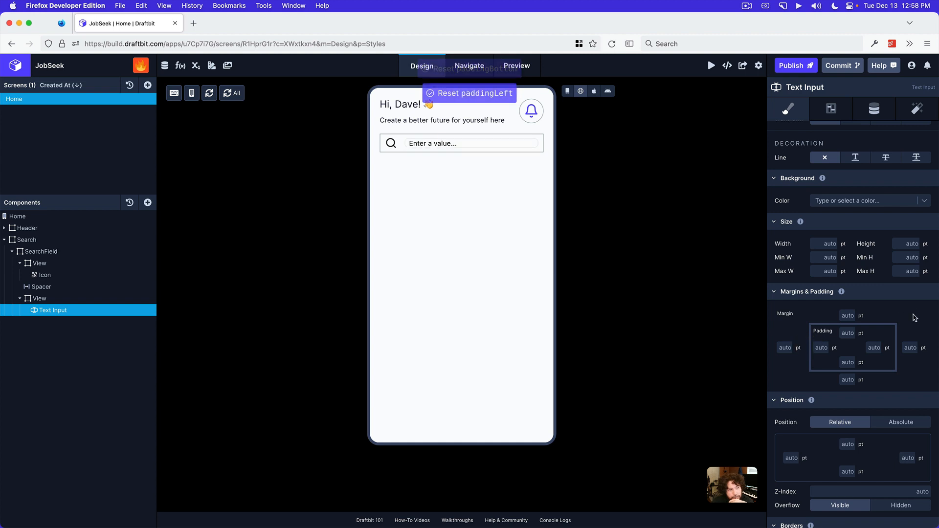
# Clear the Text Input's border styling by resetting its corner radius, all four border widths and the border color
pyautogui.scroll(-2, 913, 315)
pyautogui.scroll(-4, 913, 319)
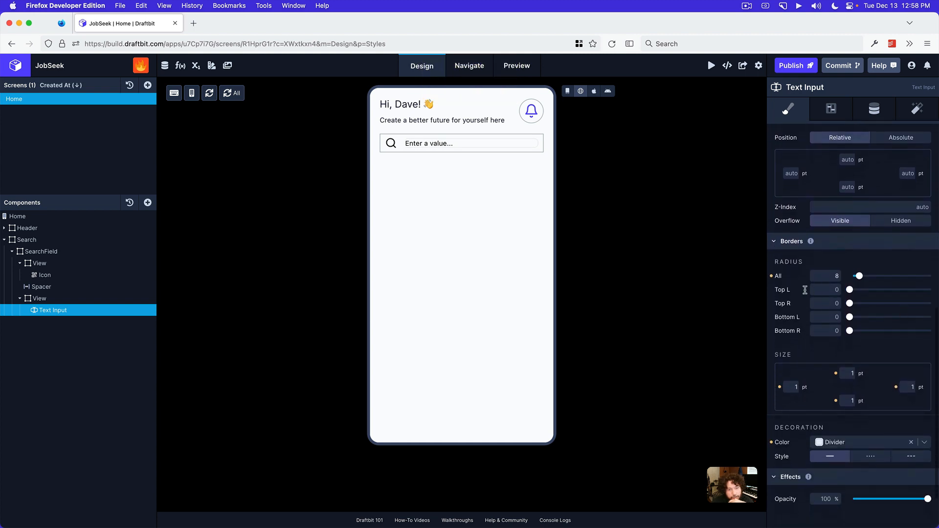
pyautogui.click(772, 276)
pyautogui.scroll(-1, 832, 294)
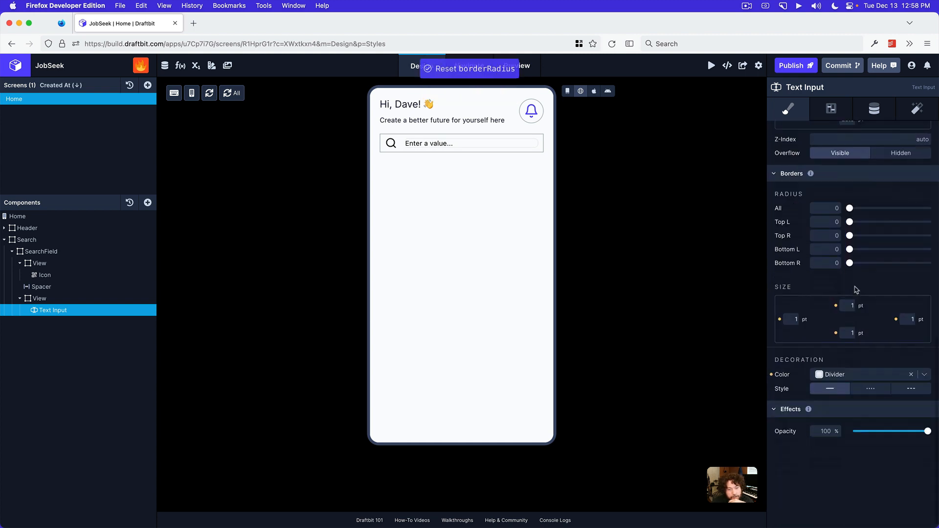
pyautogui.click(836, 312)
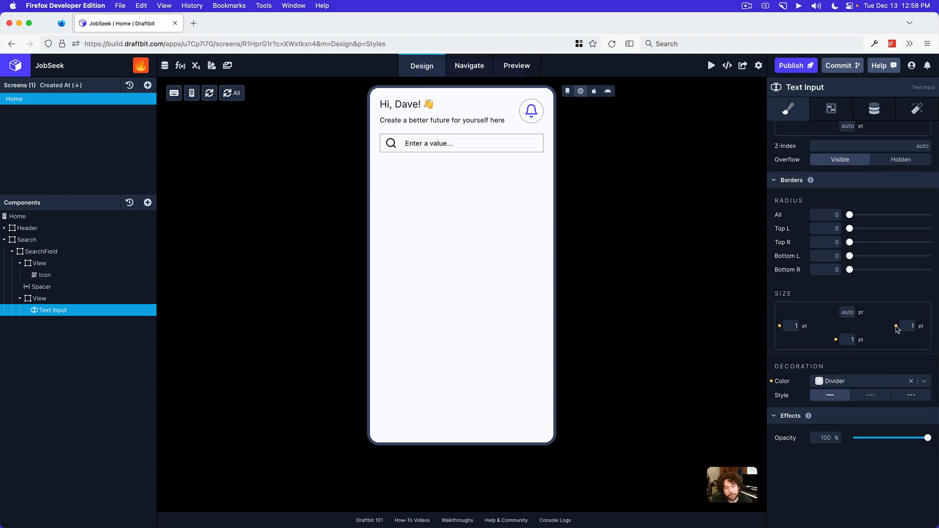
pyautogui.click(896, 325)
pyautogui.click(835, 339)
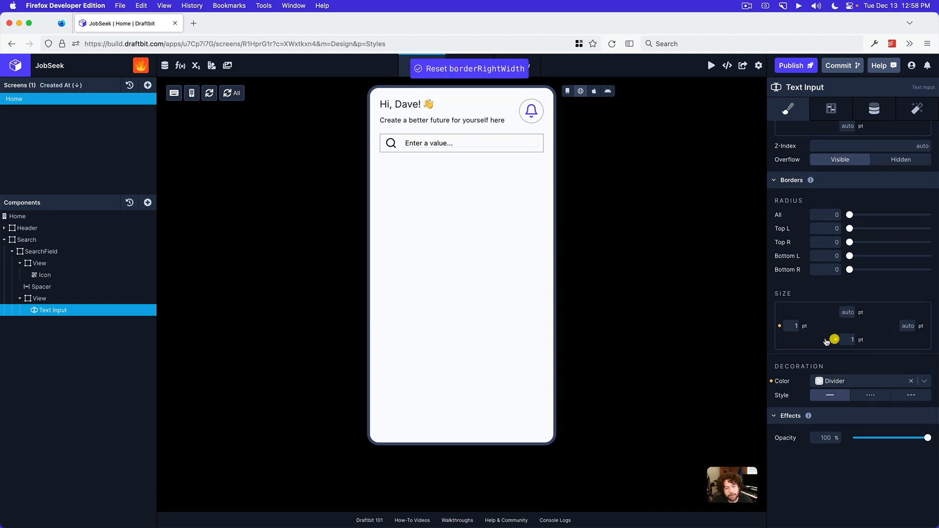
pyautogui.click(779, 326)
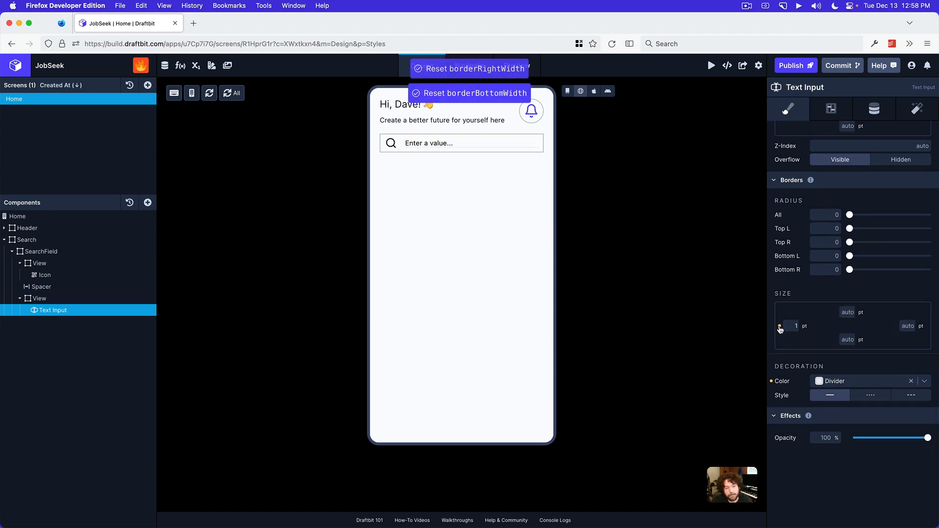
pyautogui.click(772, 382)
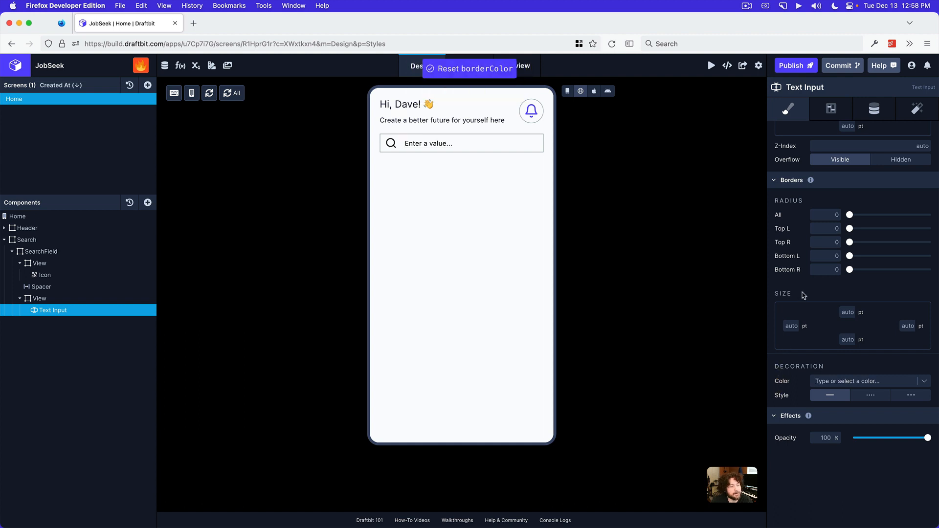
# Round all of SearchField's corners, trying a radius of 10, checking the search bar in the Preview app's mockup, and settling on 64
pyautogui.click(65, 252)
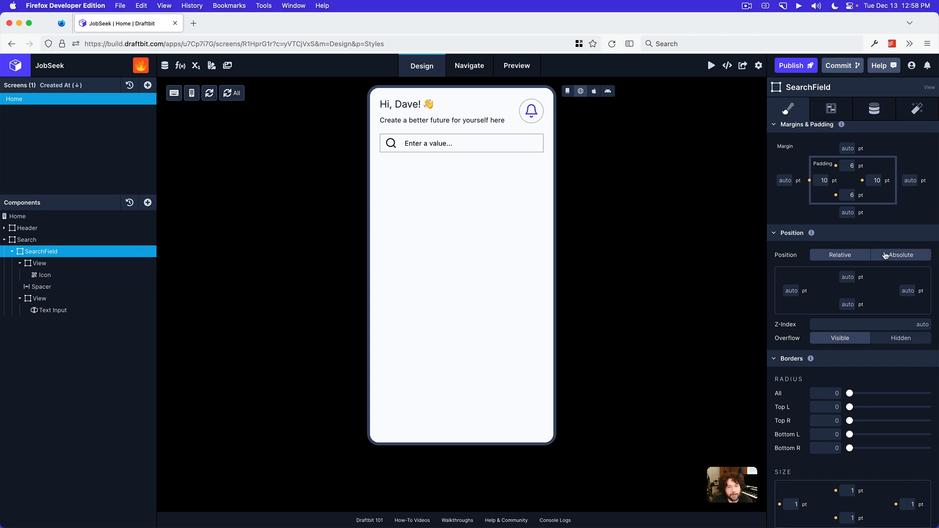
pyautogui.scroll(-5, 854, 313)
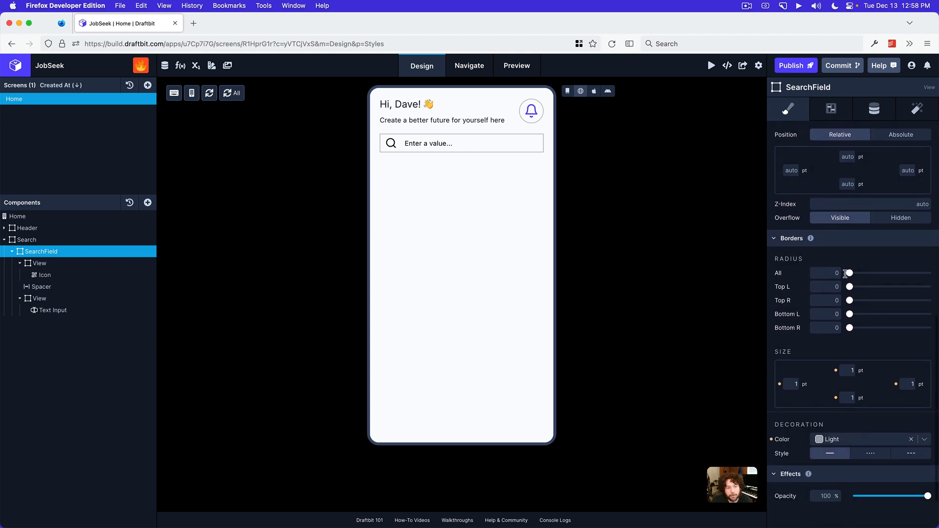
pyautogui.click(835, 271)
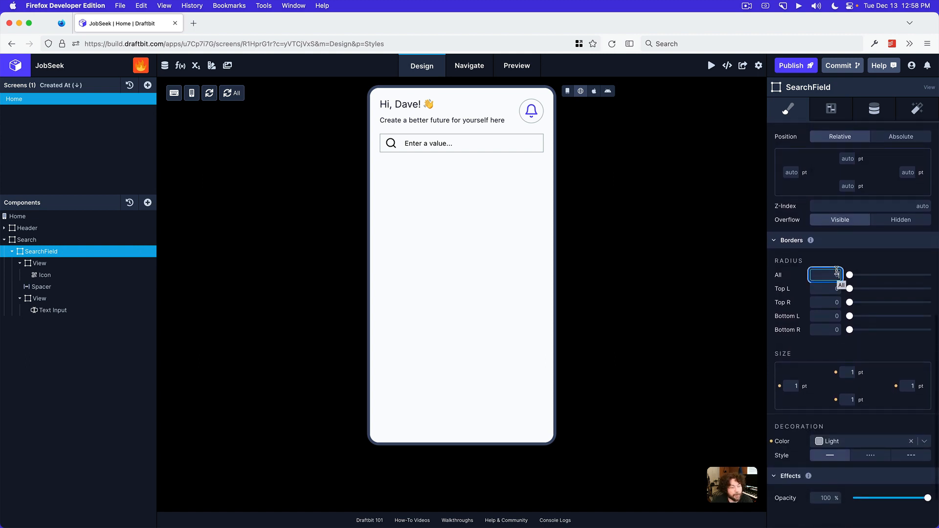
pyautogui.write('10')
pyautogui.press('Return')
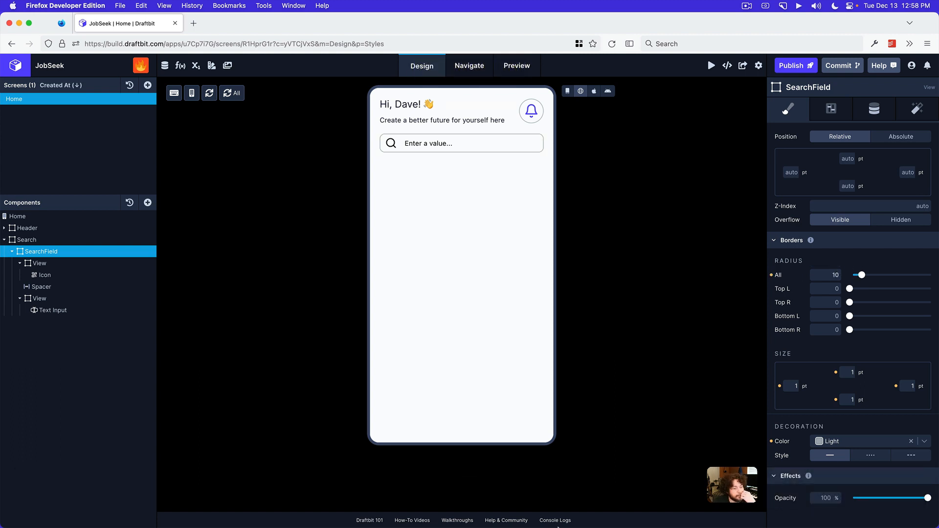
pyautogui.click(477, 516)
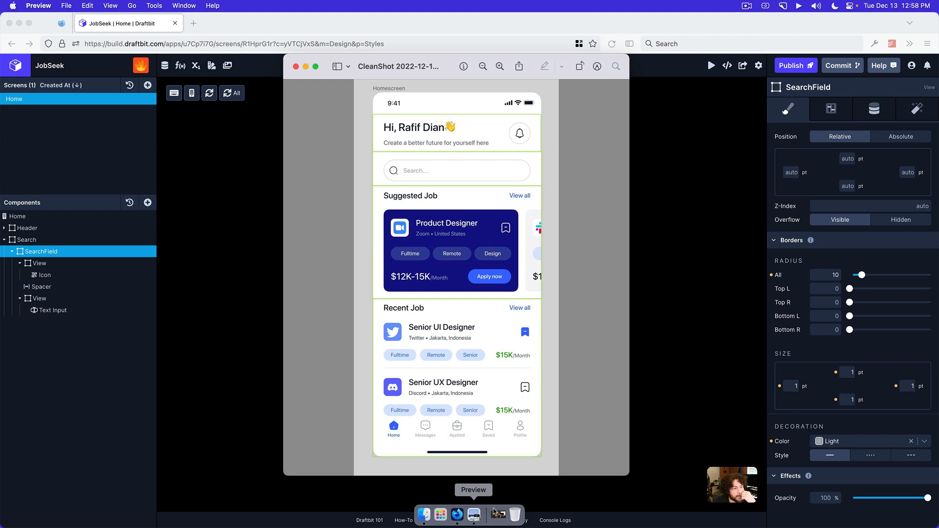
pyautogui.click(880, 267)
pyautogui.moveTo(862, 275); pyautogui.dragTo(928, 273)
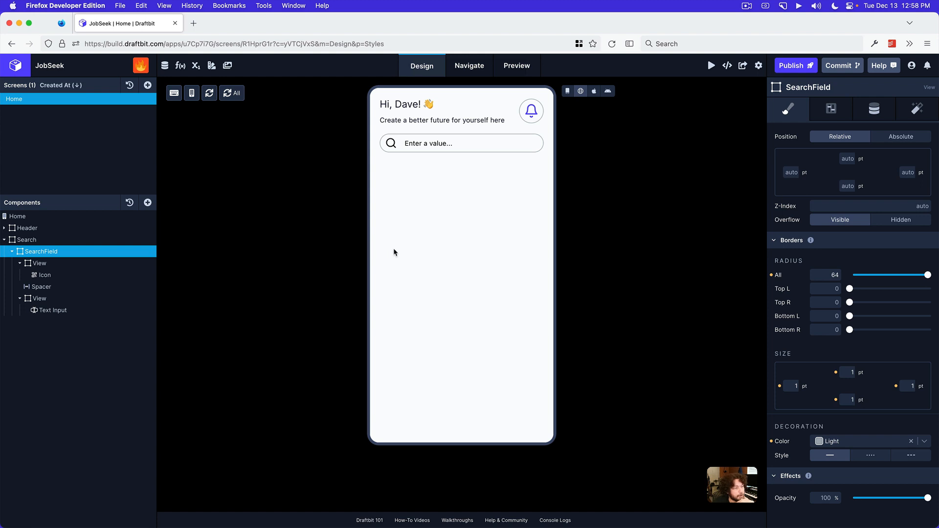
# Test focusing the search input on the canvas, and reset SearchField's padding to auto on all four sides
pyautogui.click(433, 143)
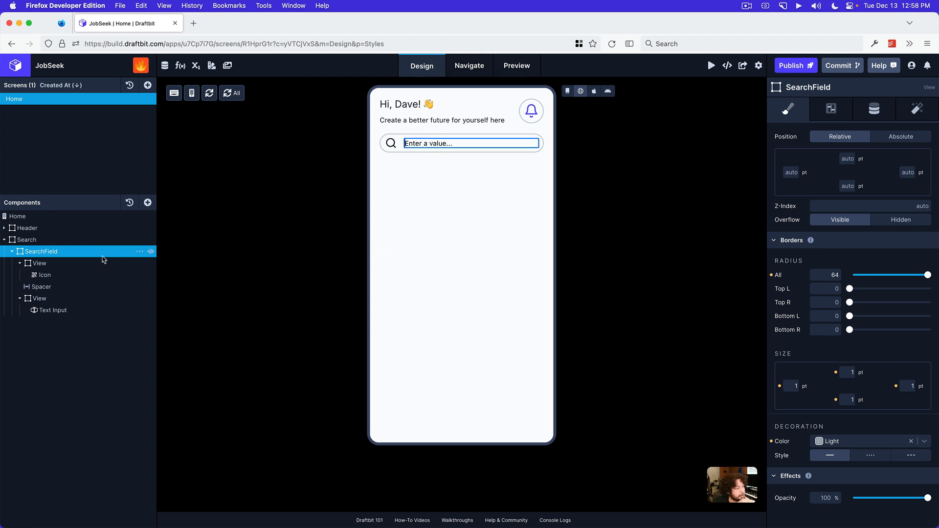
pyautogui.click(52, 248)
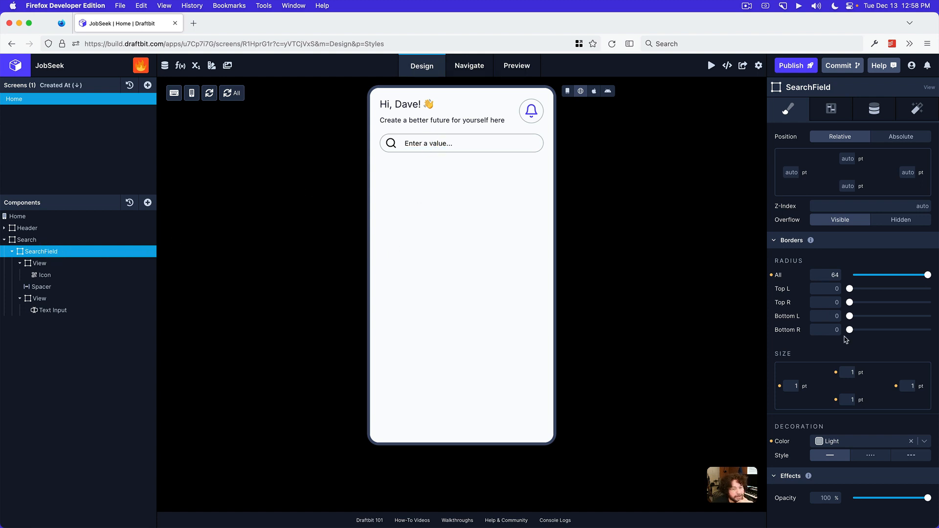
pyautogui.scroll(5, 837, 323)
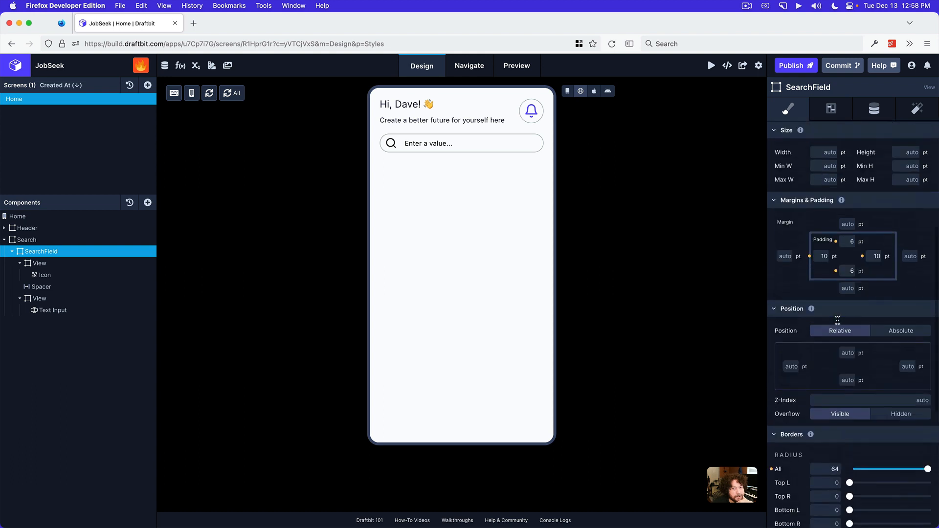
pyautogui.click(864, 255)
pyautogui.click(836, 270)
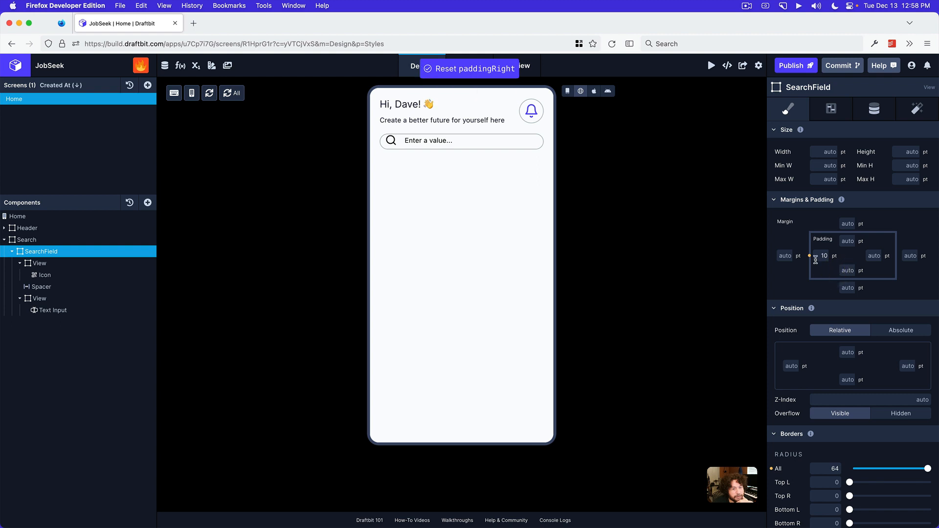
pyautogui.click(809, 256)
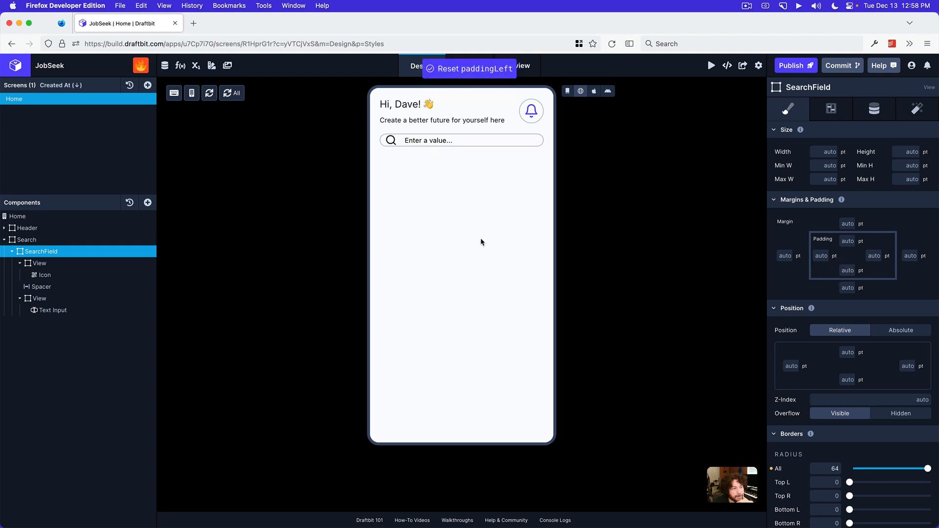
# Try a left and right padding of 20 pt on SearchField
pyautogui.click(824, 256)
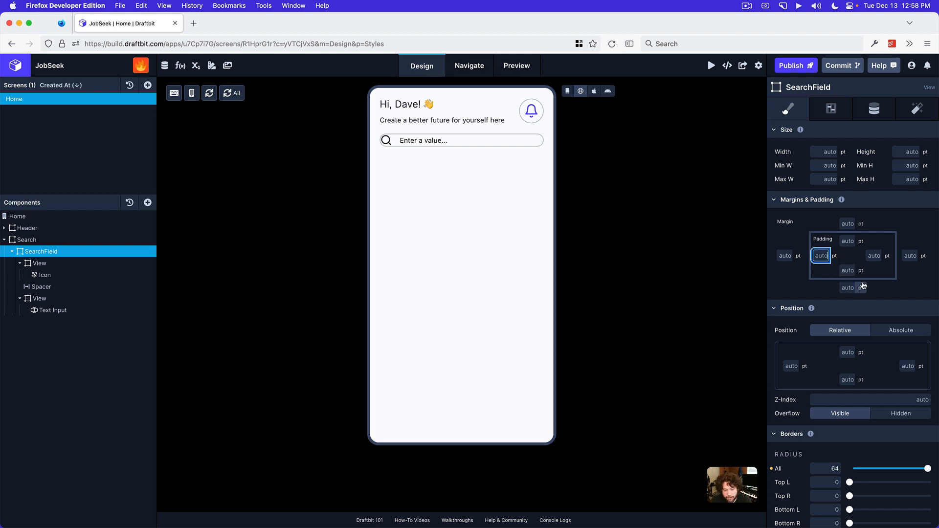
pyautogui.write('20')
pyautogui.press('Tab')
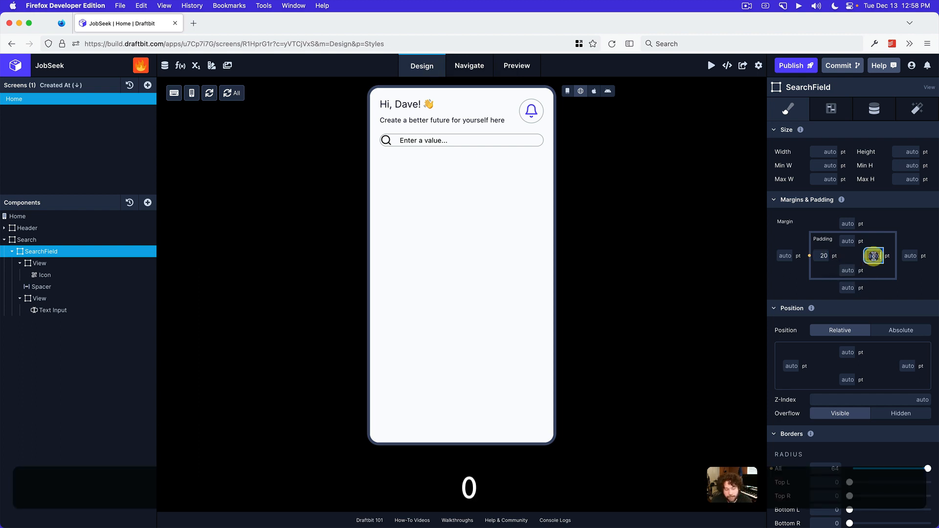
pyautogui.write('20')
pyautogui.press('Return')
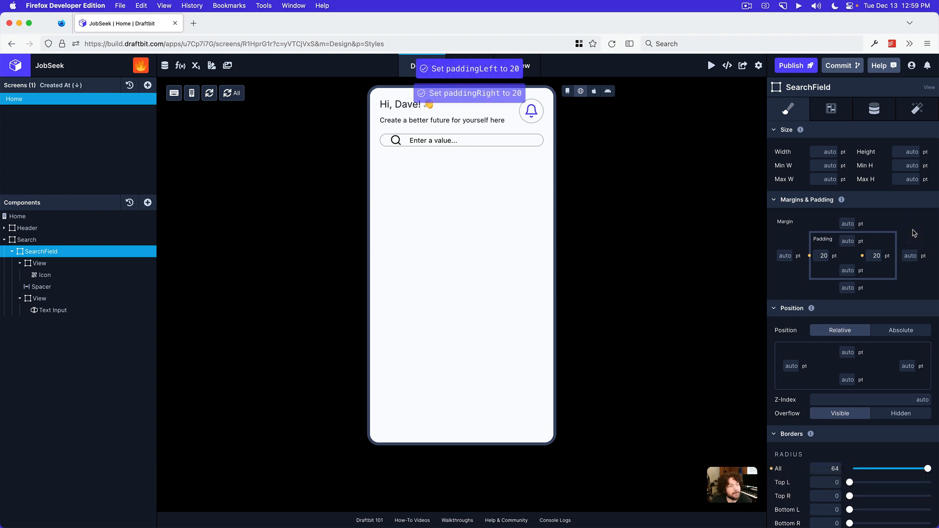
# Set SearchField's left and right padding to 10 pt
pyautogui.click(822, 255)
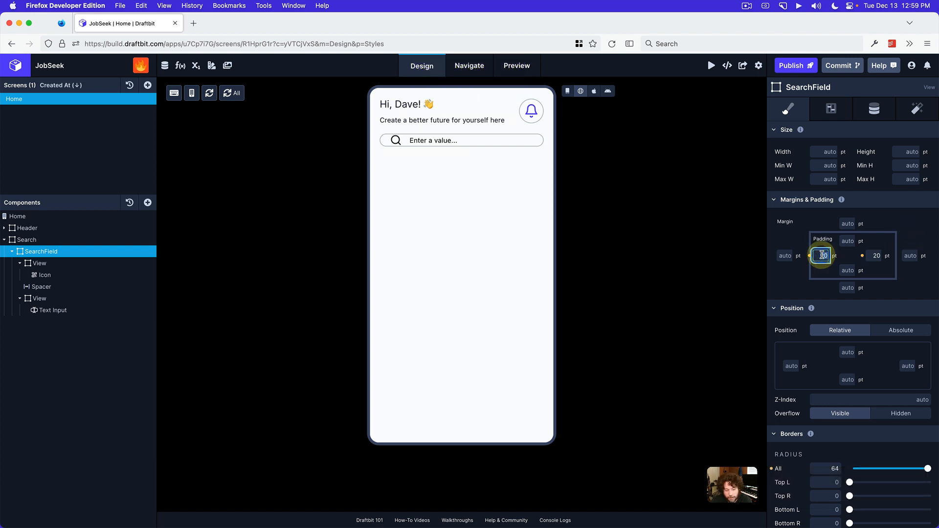
pyautogui.click(868, 255)
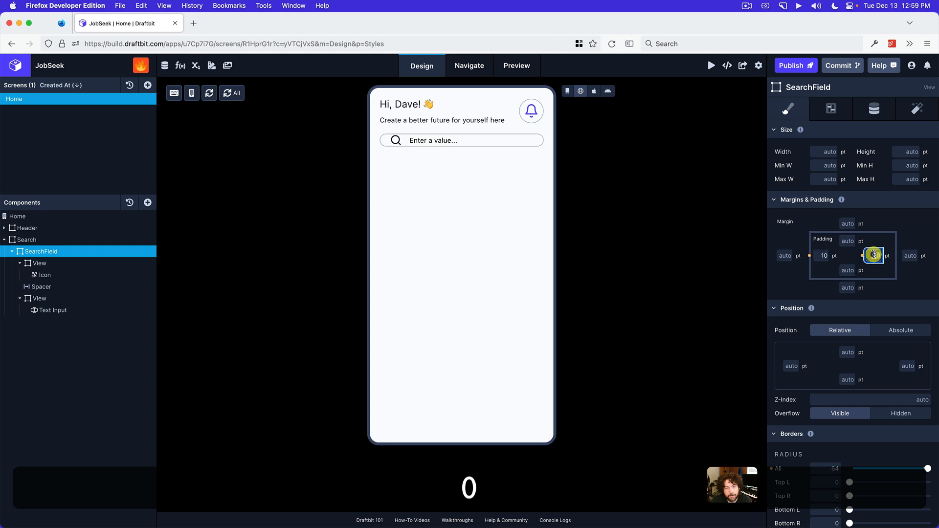
pyautogui.write('10')
pyautogui.click(911, 237)
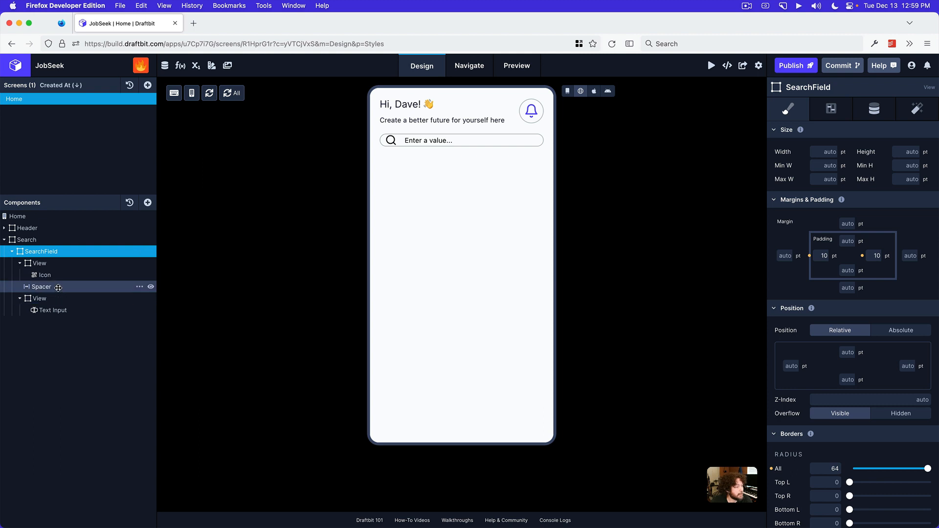
# Set the top and bottom padding of the Text Input inside SearchField to 10 pt
pyautogui.click(59, 311)
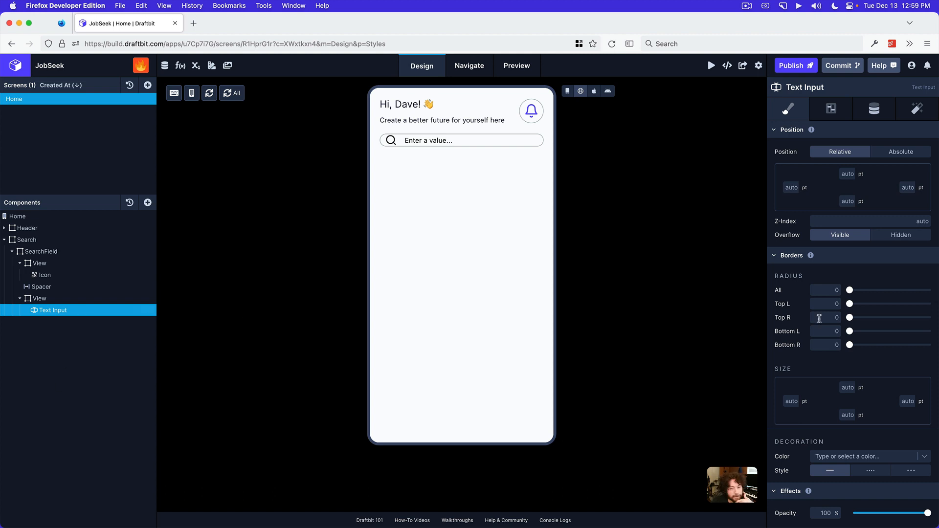
pyautogui.scroll(3, 869, 319)
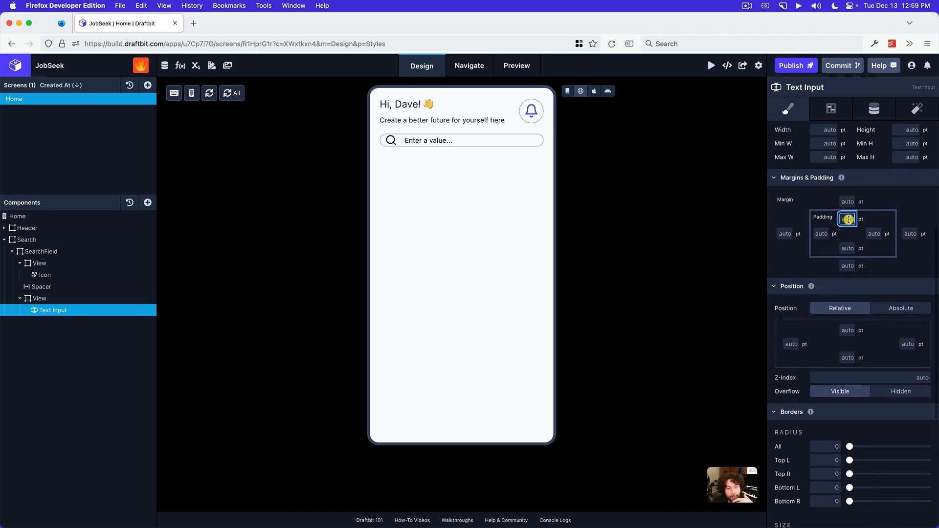
pyautogui.click(849, 219)
pyautogui.write('10')
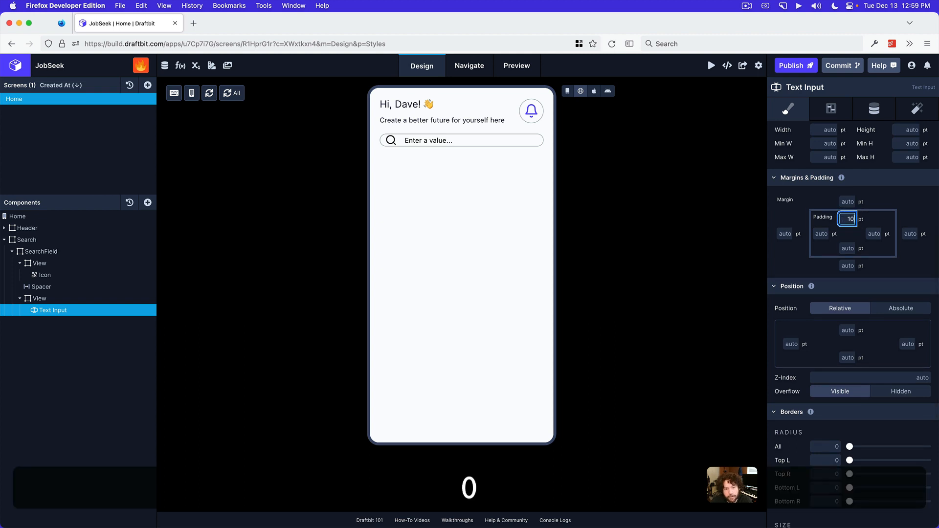
pyautogui.click(848, 248)
pyautogui.write('10')
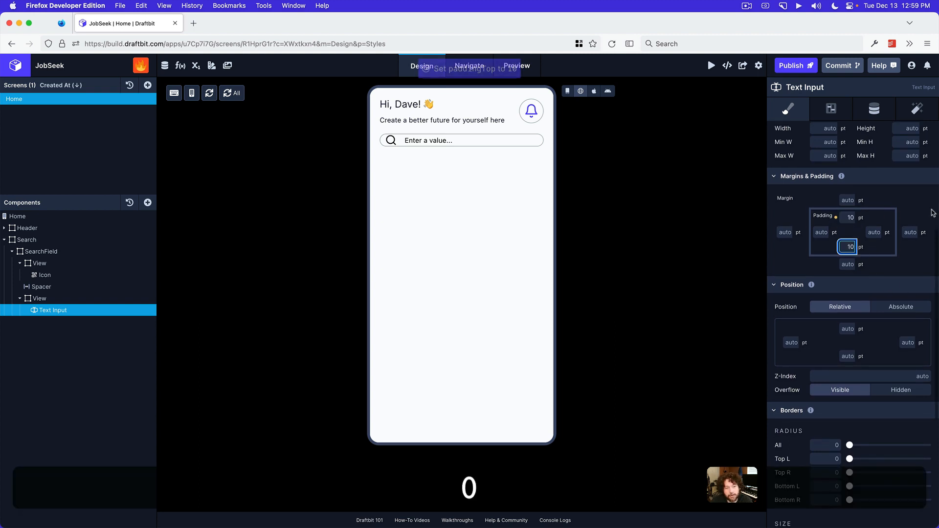
pyautogui.click(929, 200)
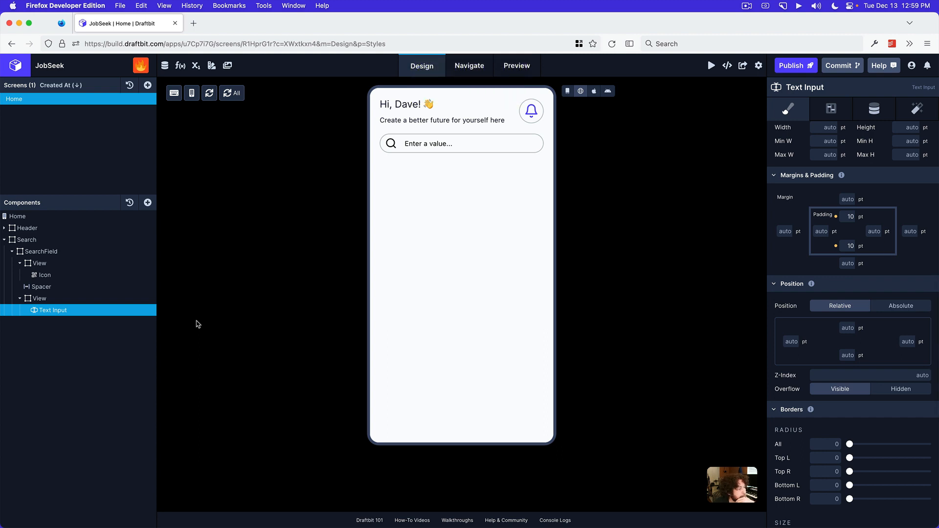
# Reduce the Spacer between the search icon and the Text Input to 4 pt on its left and right sides
pyautogui.click(78, 287)
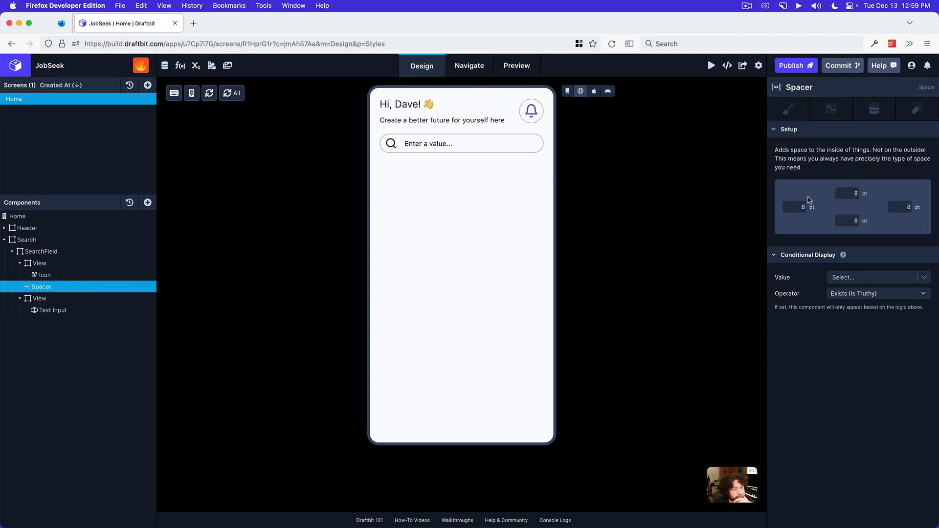
pyautogui.click(793, 207)
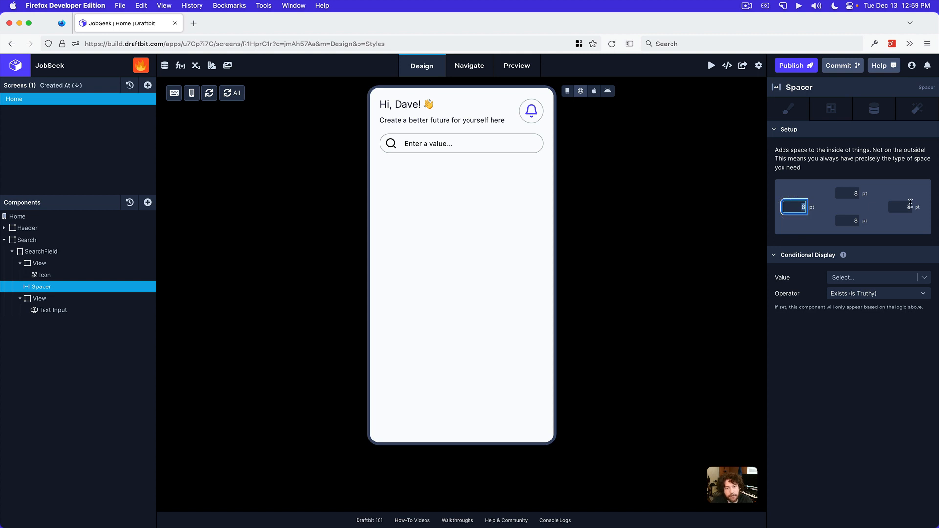
pyautogui.write('4')
pyautogui.click(901, 206)
pyautogui.write('4')
pyautogui.press('Return')
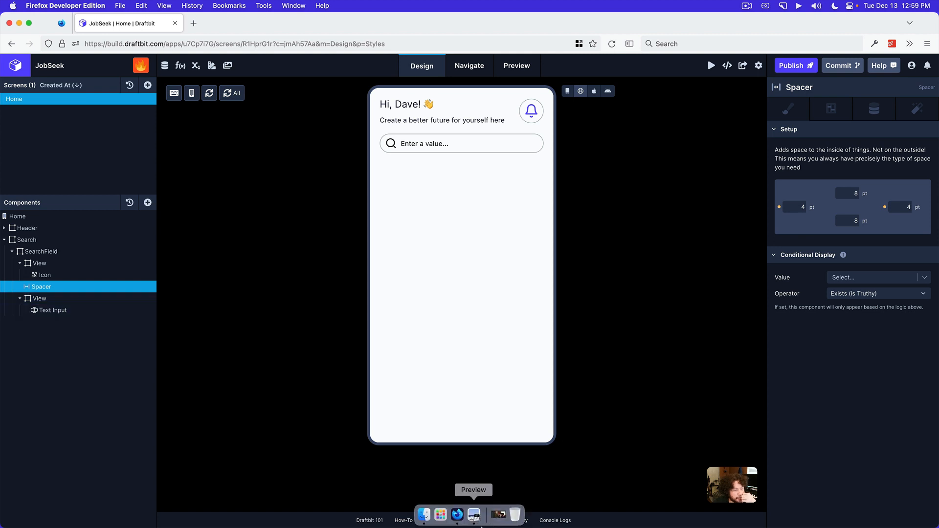
# Inspect the Text Input with component outlines and in Web Preview, and compare it with the search bar in the Preview app's mockup
pyautogui.click(462, 143)
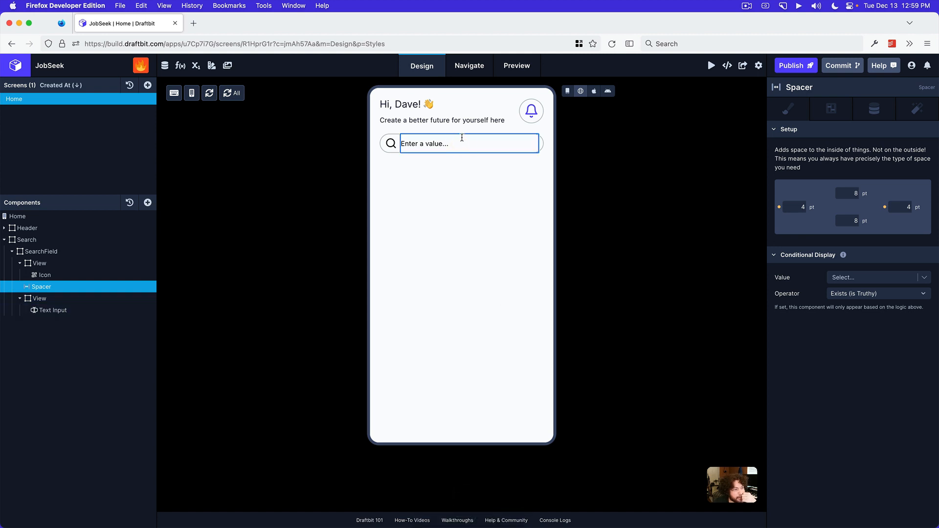
pyautogui.click(567, 92)
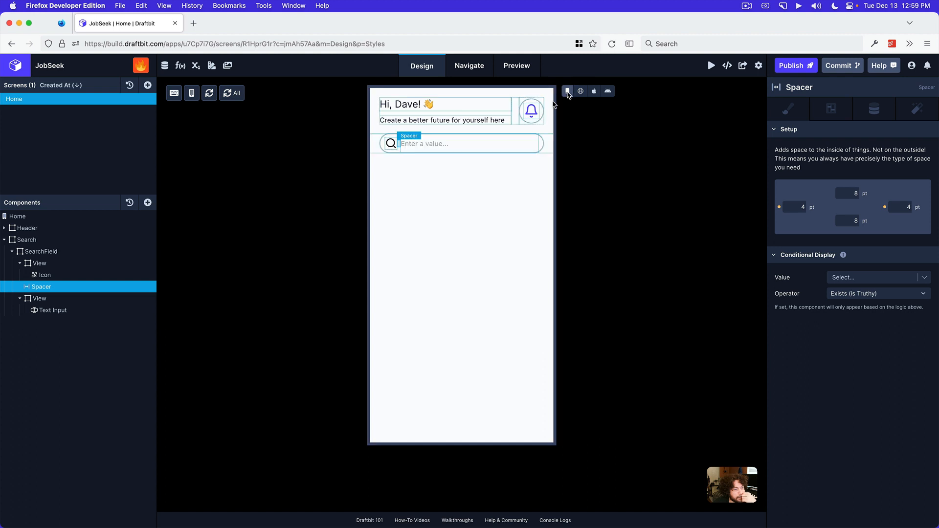
pyautogui.click(463, 186)
pyautogui.click(581, 91)
pyautogui.click(77, 309)
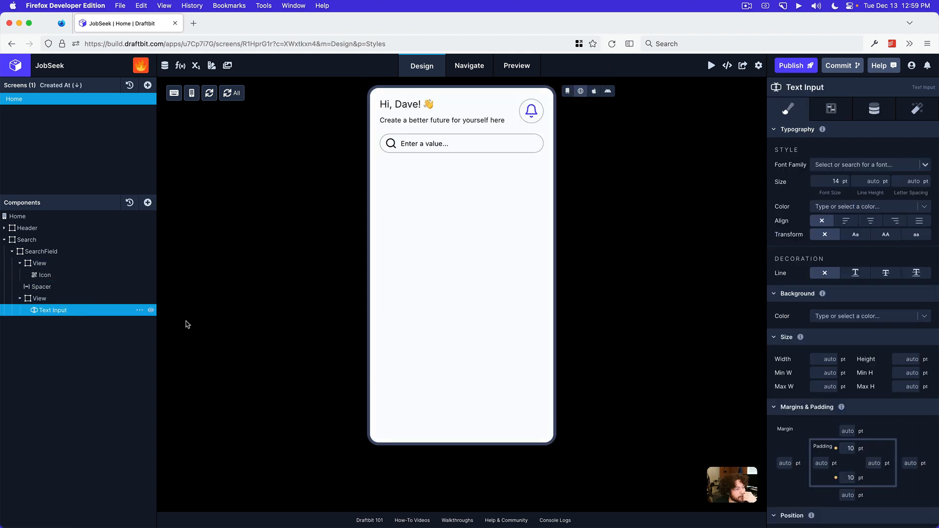
pyautogui.click(474, 515)
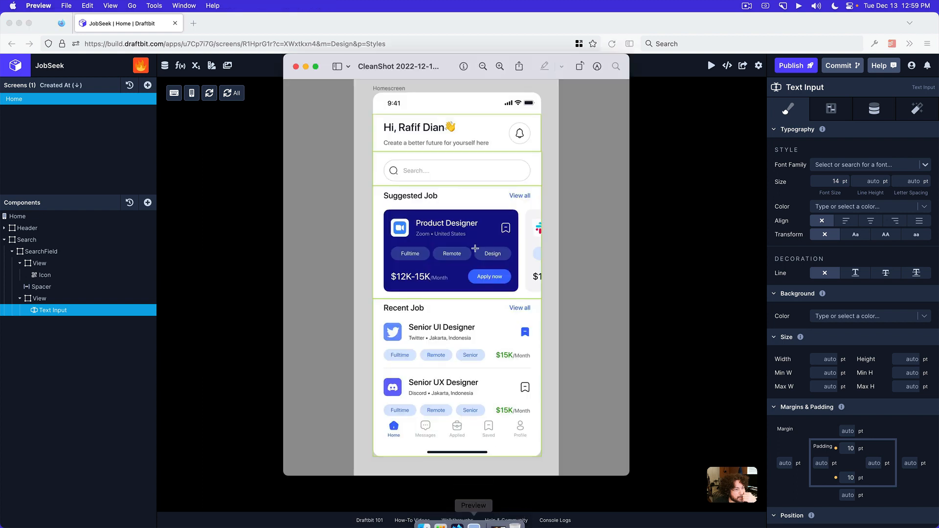
# Return to Draftbit and set the Text Input's placeholder text to "Search..."
pyautogui.click(721, 241)
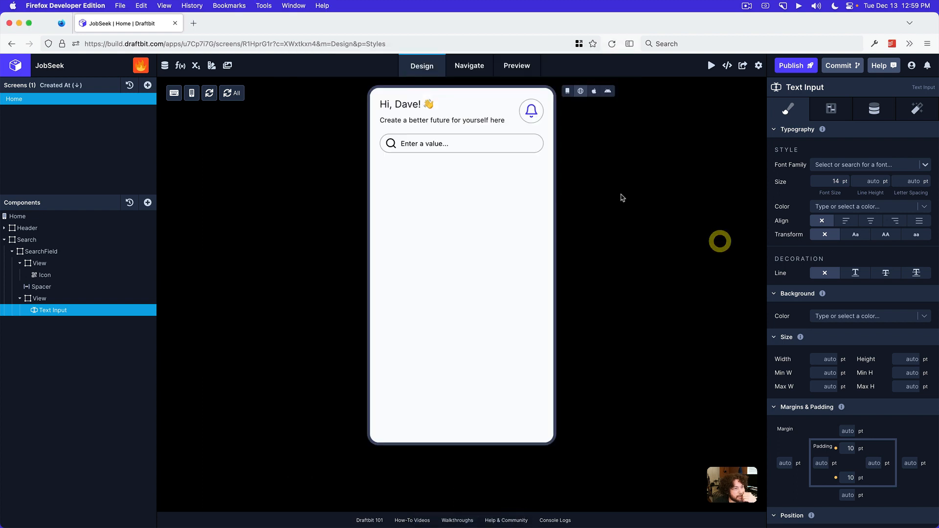
pyautogui.click(860, 112)
pyautogui.click(849, 155)
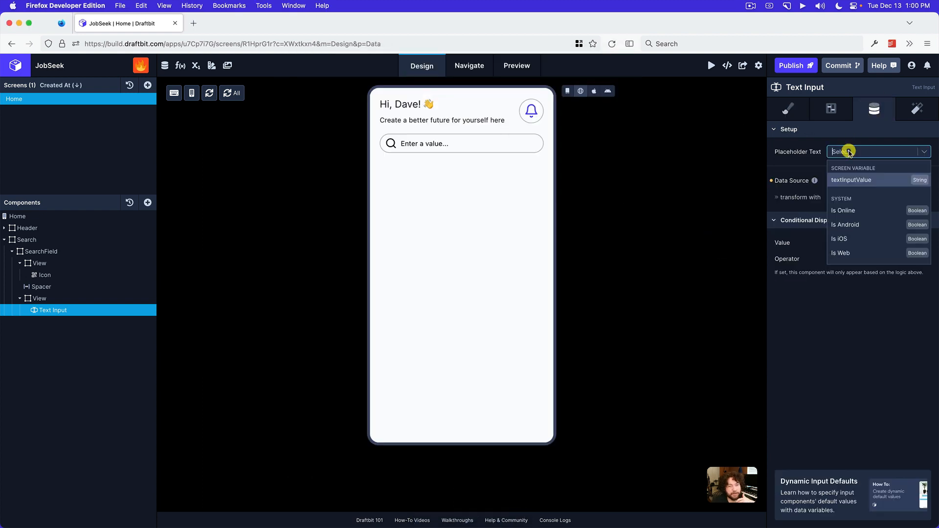
pyautogui.write('Searc')
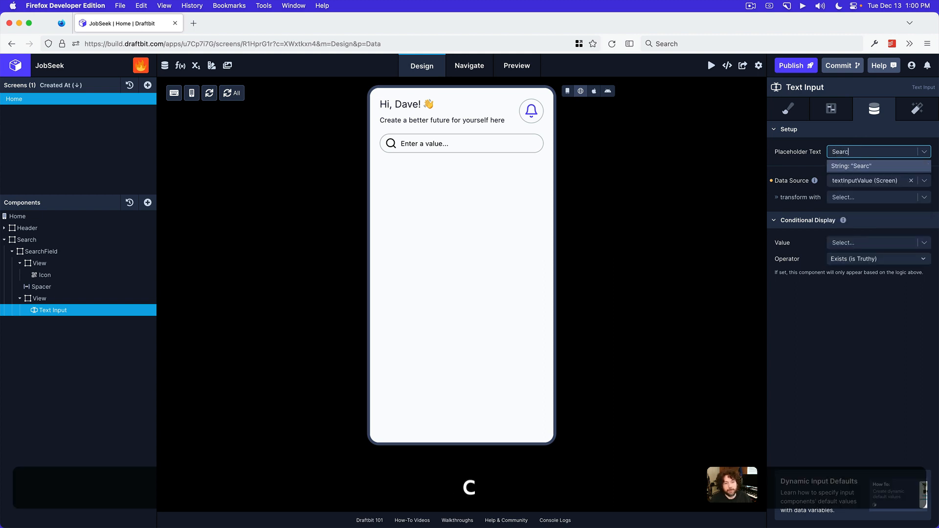
pyautogui.write('h...')
pyautogui.press('Return')
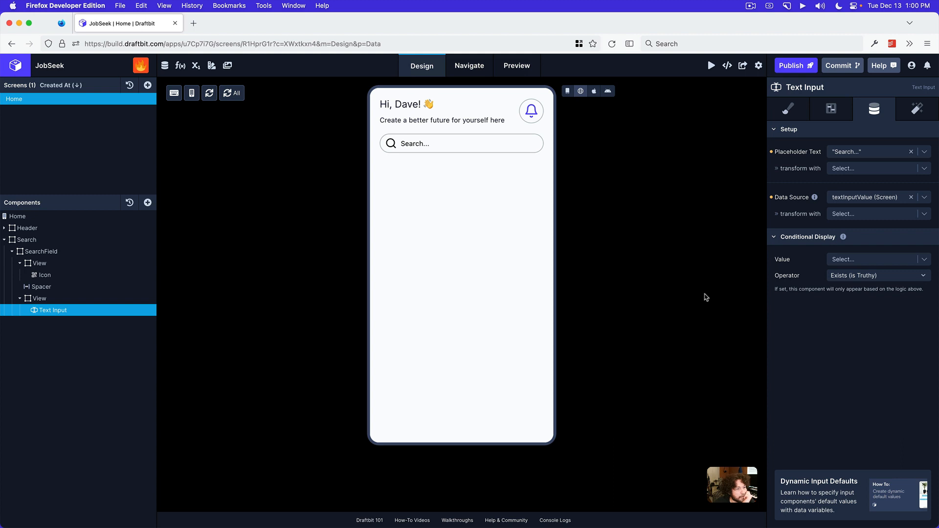
# Set the Text Input's placeholder text color to Medium
pyautogui.click(835, 110)
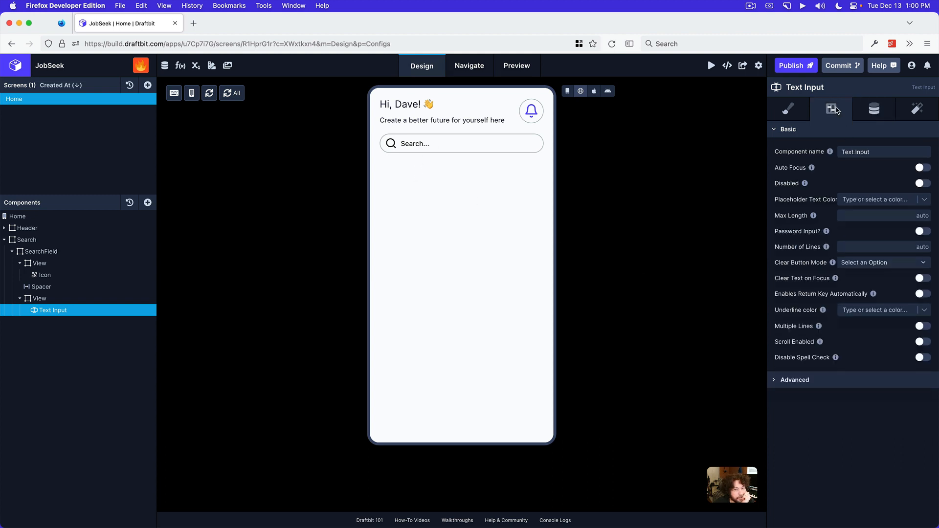
pyautogui.click(851, 201)
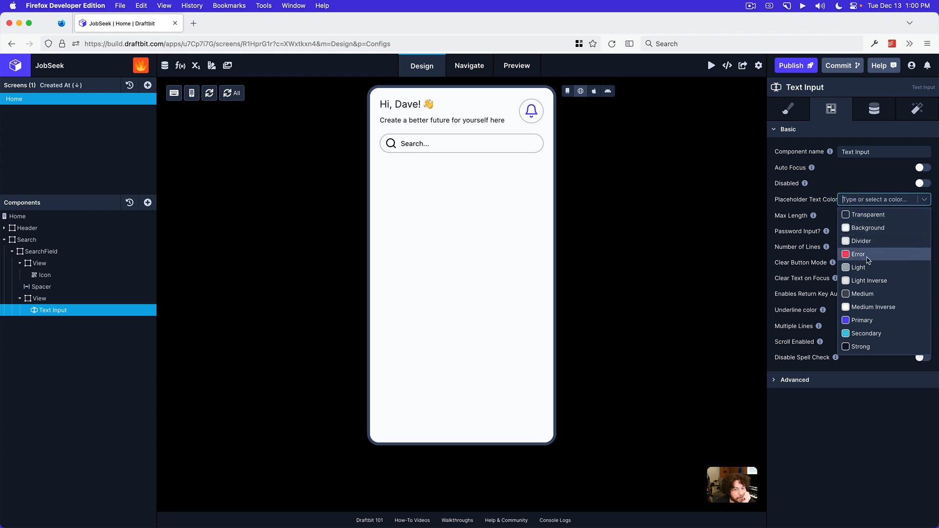
pyautogui.scroll(-1, 867, 278)
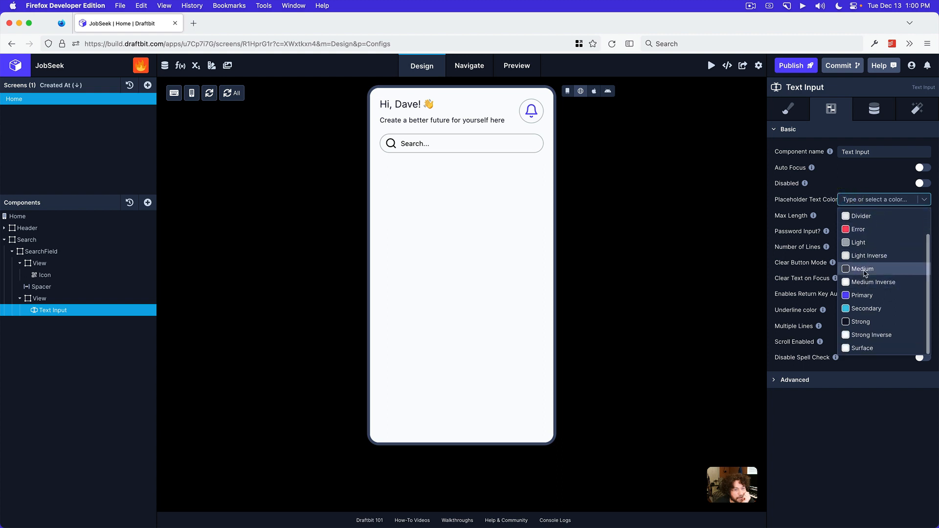
pyautogui.click(866, 274)
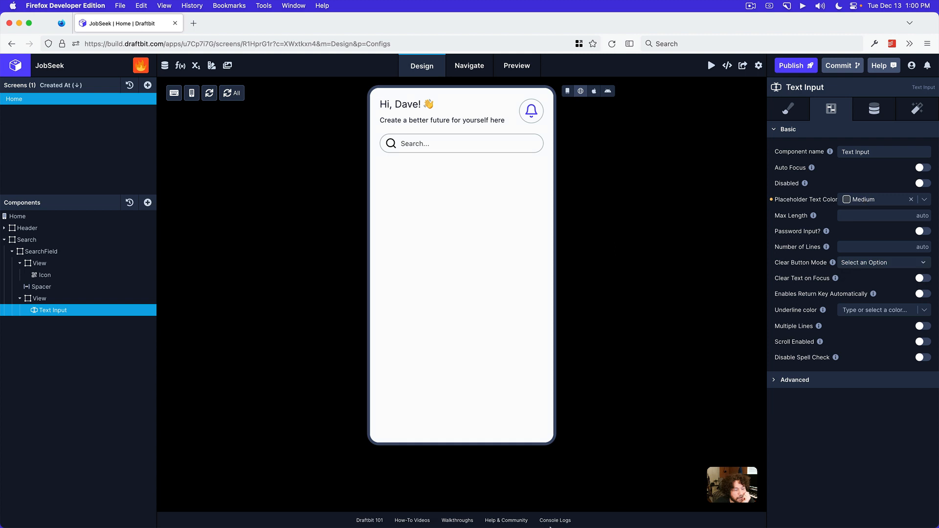
# Check the search bar in the Preview app's mockup and set the Text Input's placeholder text color to Light
pyautogui.click(474, 515)
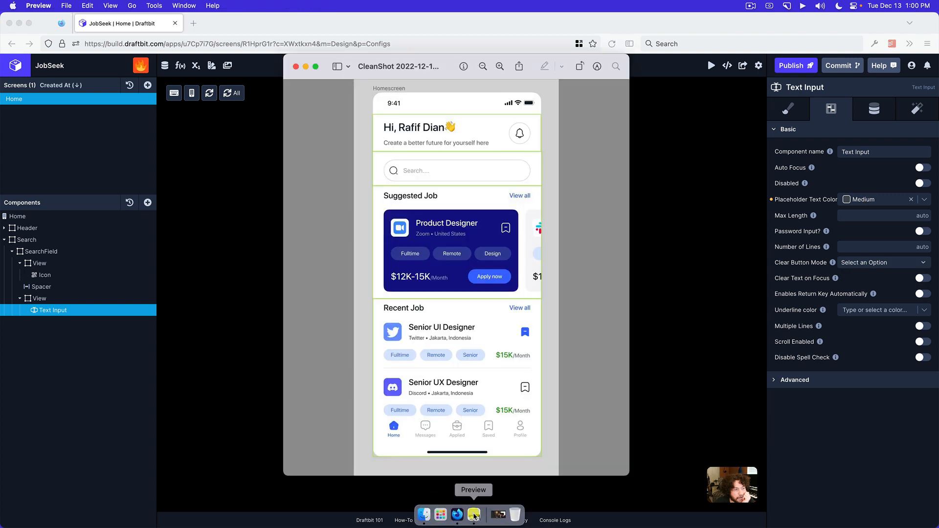
pyautogui.click(881, 202)
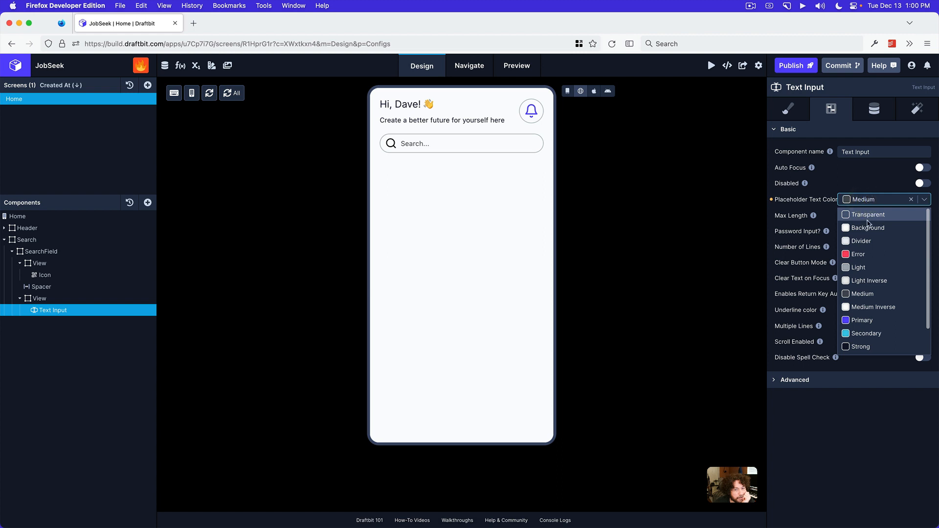
pyautogui.click(869, 267)
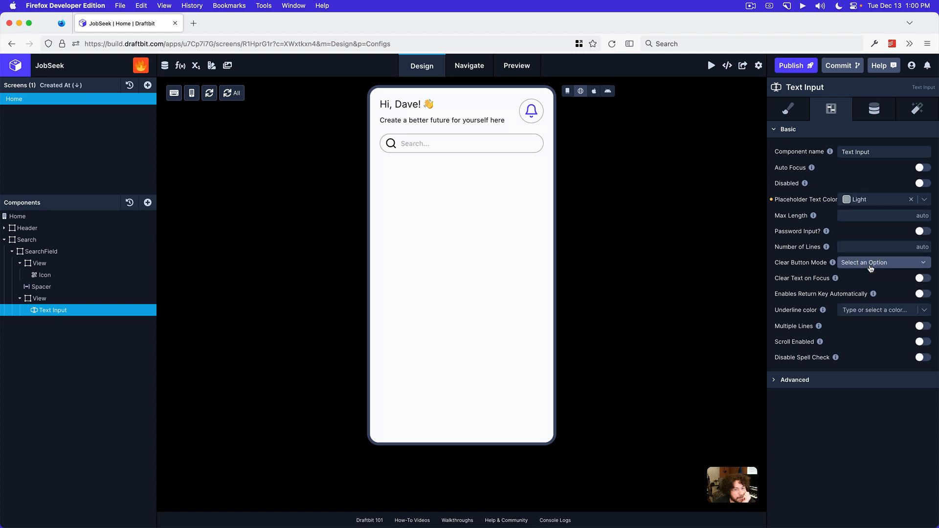
# Set the color of the search Icon inside SearchField to Medium
pyautogui.click(92, 275)
pyautogui.click(786, 106)
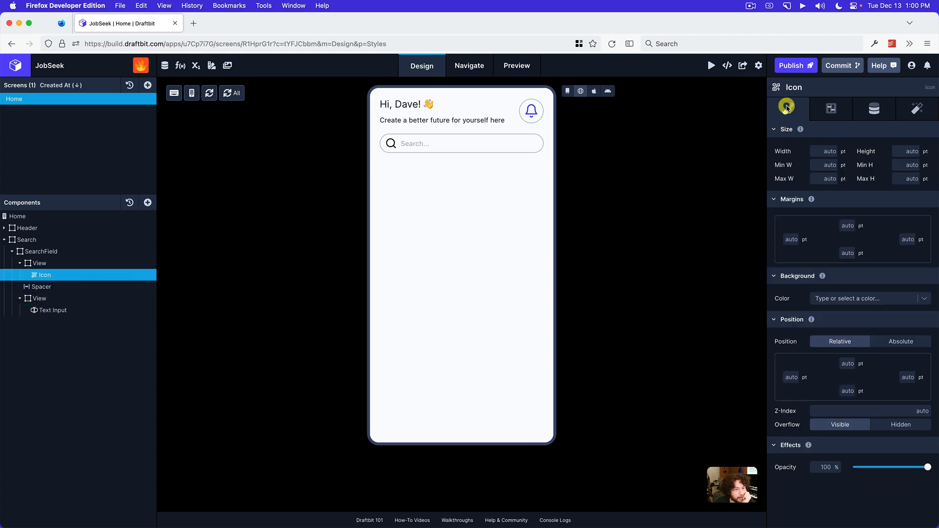
pyautogui.click(831, 109)
pyautogui.click(874, 184)
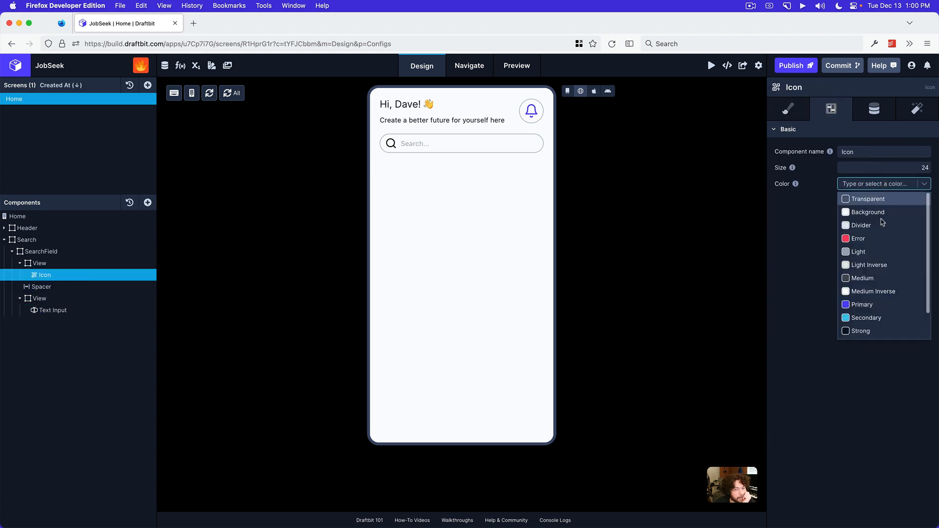
pyautogui.scroll(-1, 882, 230)
pyautogui.click(870, 256)
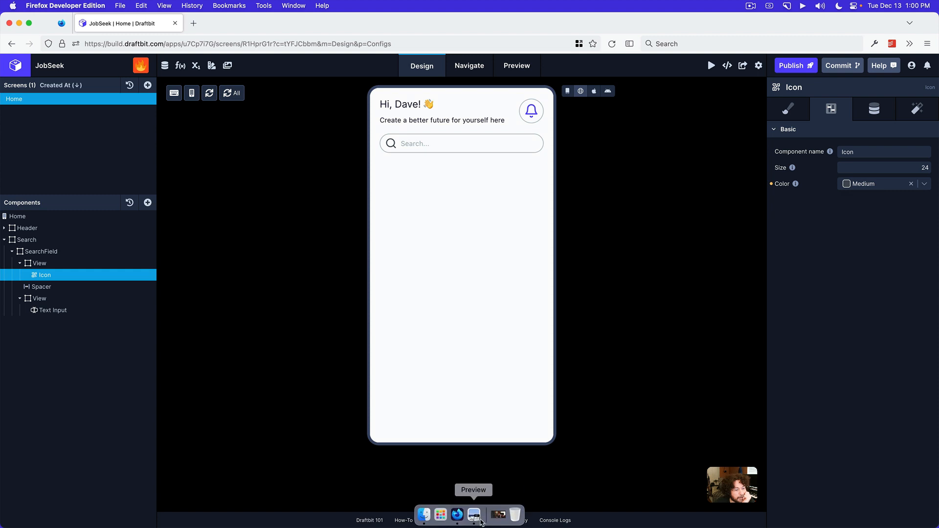
# Check the mockup in the Preview app, and set SearchField's border color to Divider
pyautogui.click(475, 516)
pyautogui.click(715, 301)
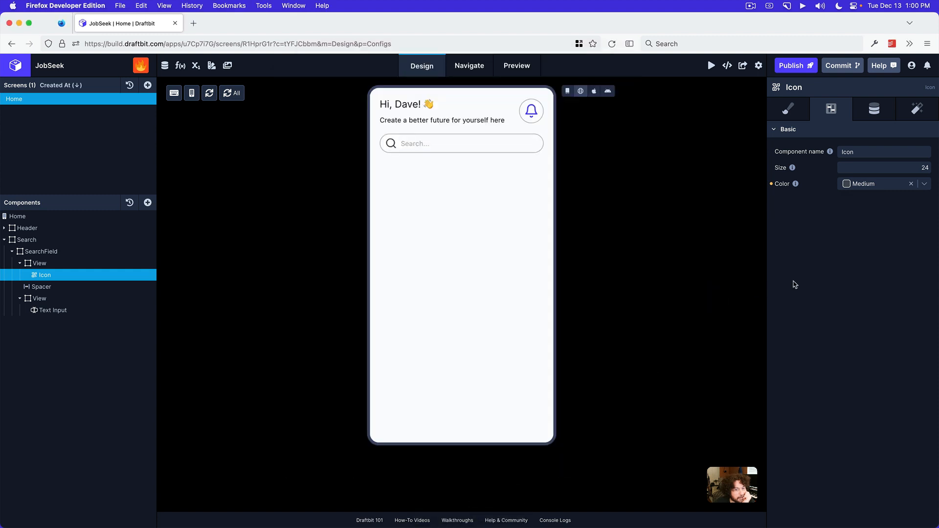
pyautogui.click(57, 251)
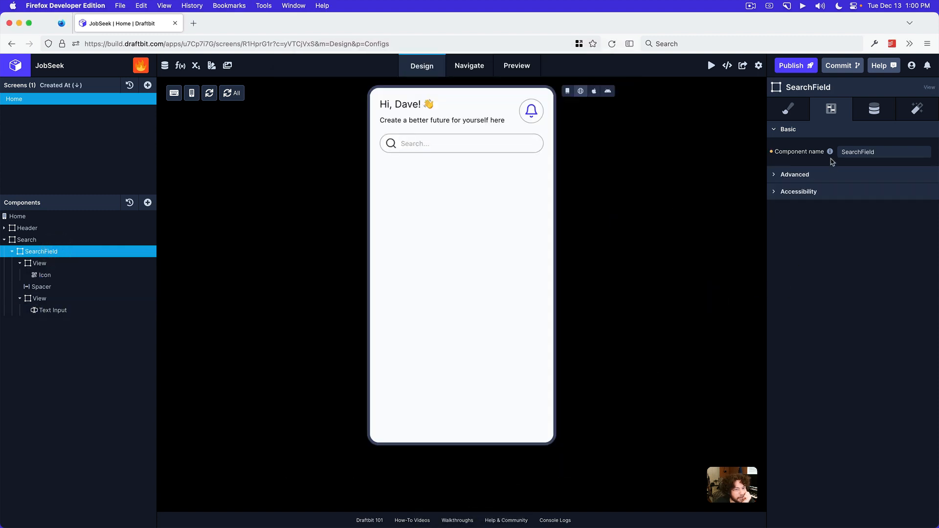
pyautogui.click(789, 110)
pyautogui.scroll(-10, 847, 268)
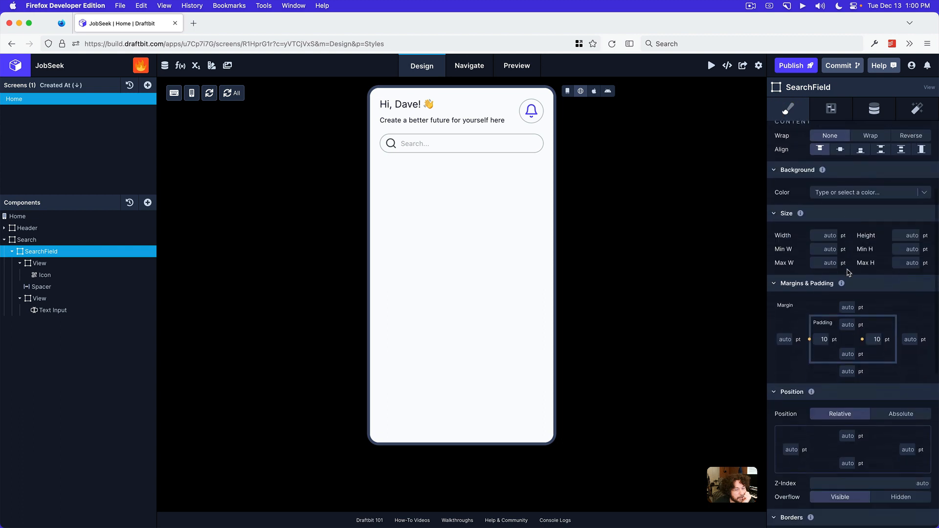
pyautogui.scroll(-5, 847, 270)
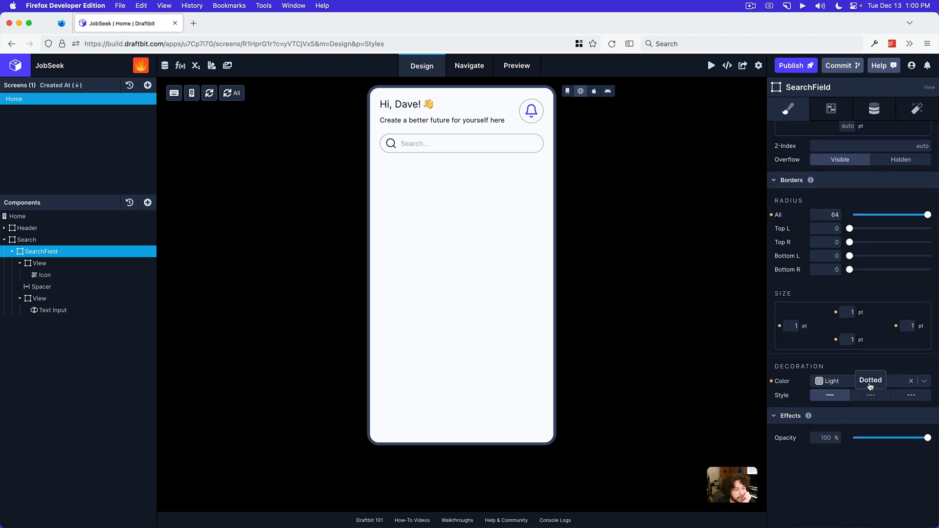
pyautogui.click(842, 386)
pyautogui.click(836, 411)
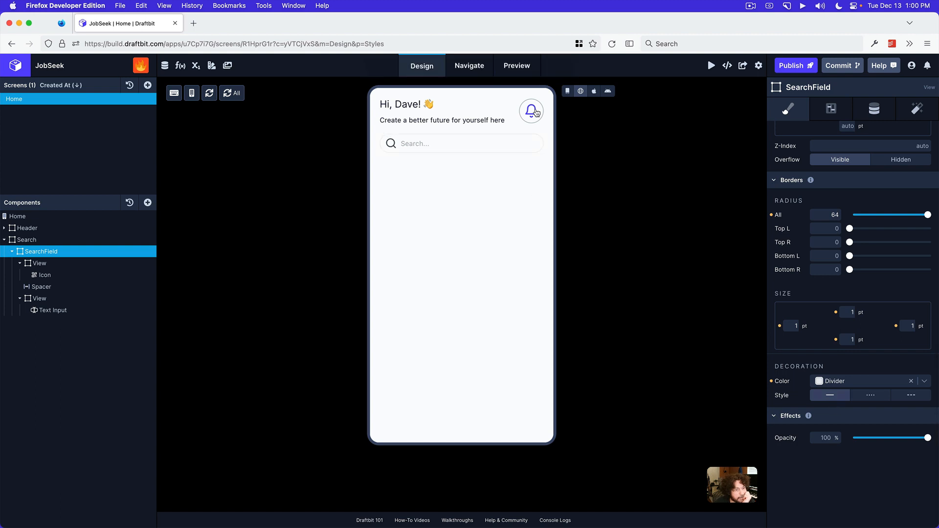
# Set the border color of the View around the header's bell button to Divider, and compare the web preview with the Preview app's mockup
pyautogui.click(6, 229)
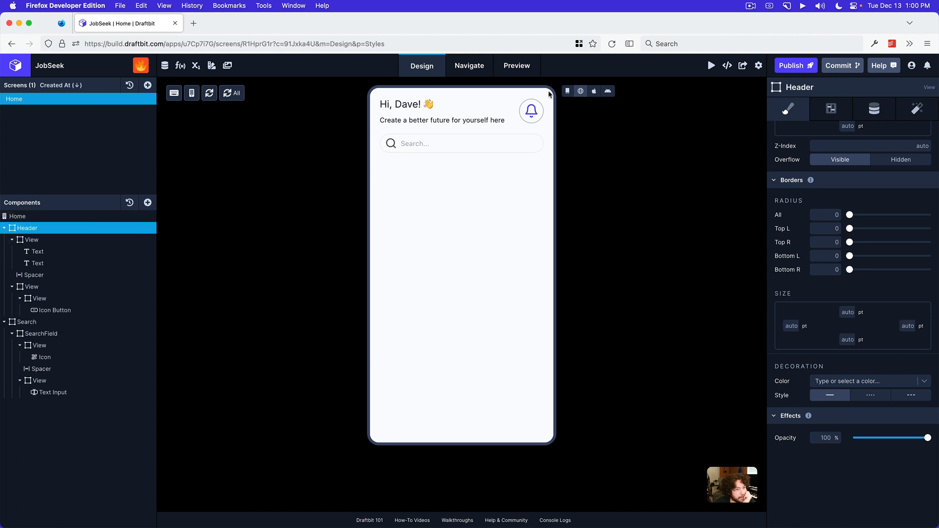
pyautogui.click(542, 118)
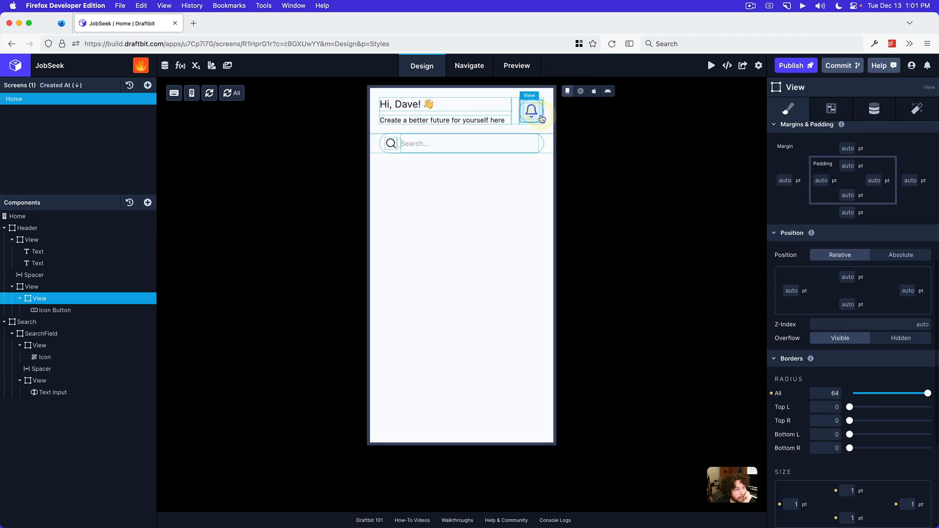
pyautogui.scroll(-5, 858, 387)
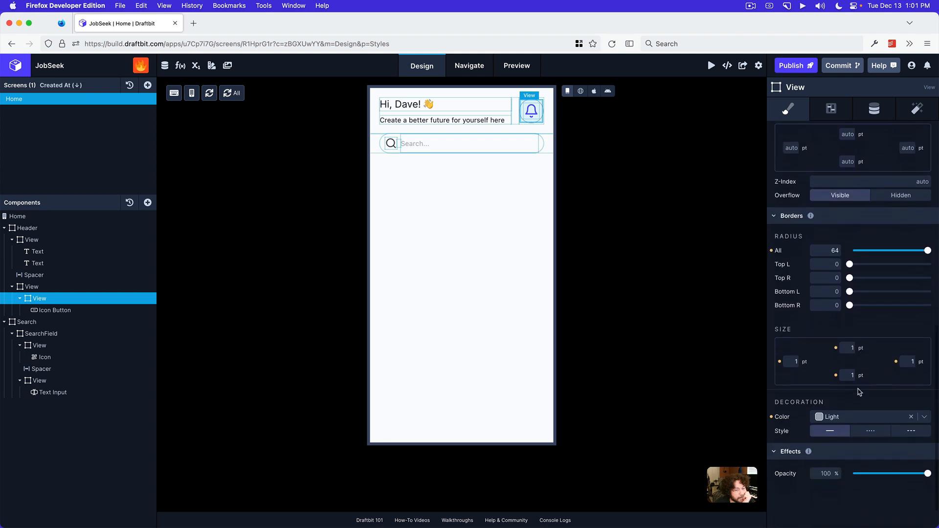
pyautogui.click(845, 373)
pyautogui.scroll(-1, 844, 405)
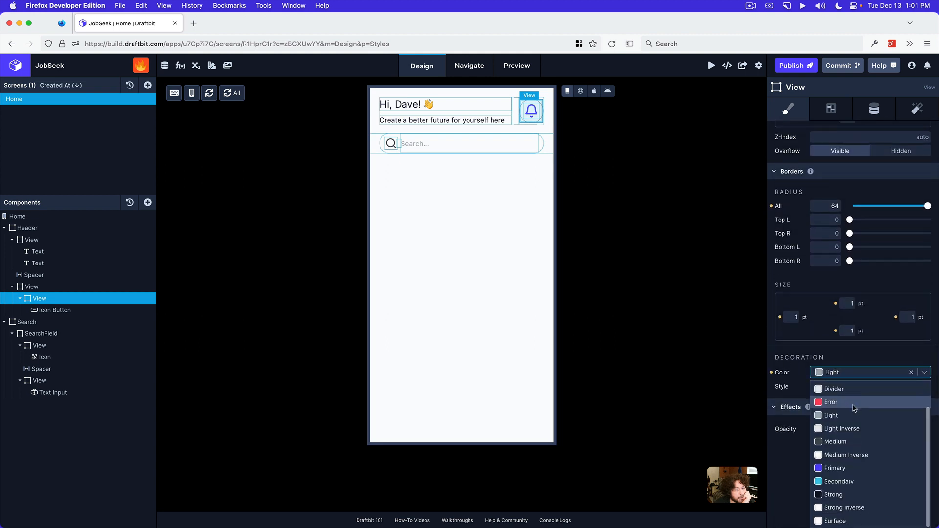
pyautogui.click(847, 392)
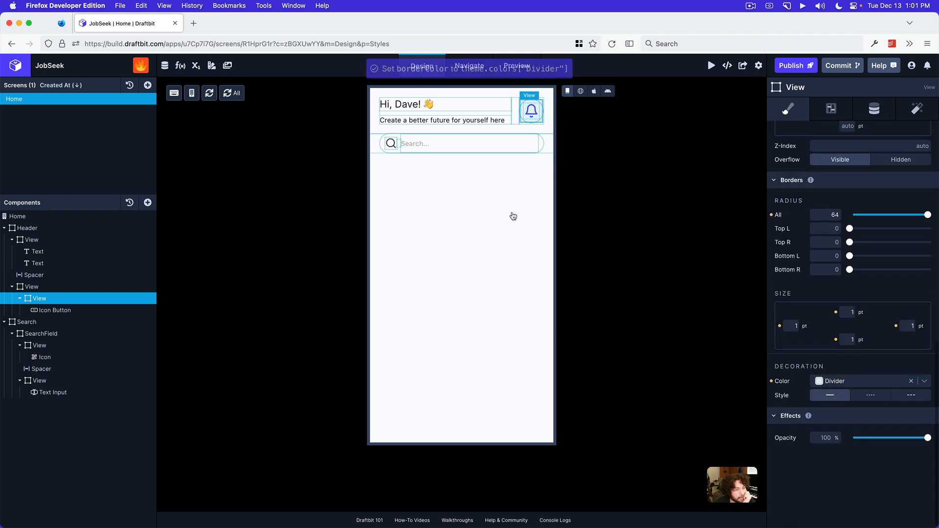
pyautogui.click(581, 90)
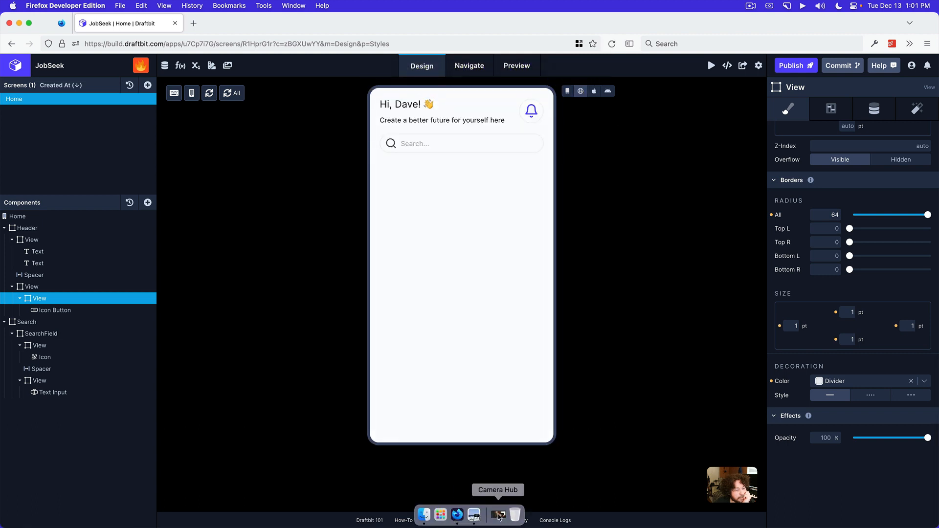
pyautogui.click(473, 515)
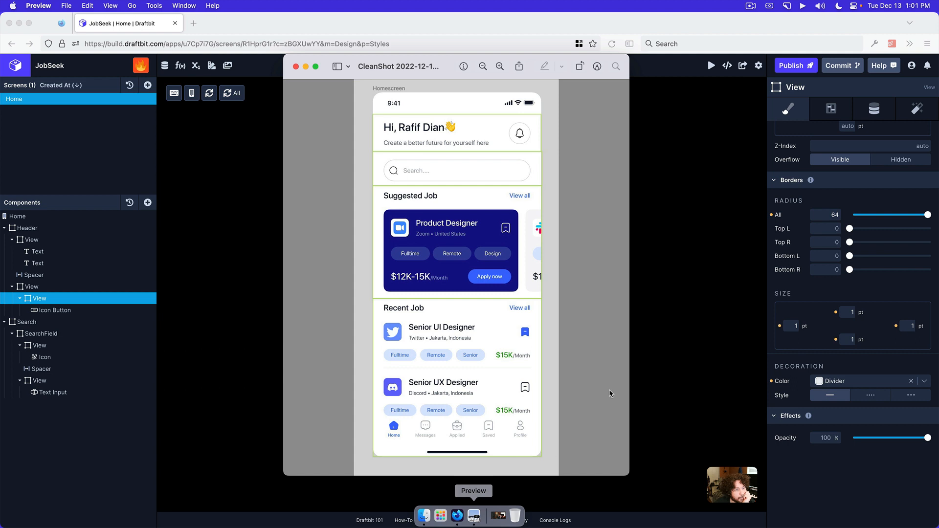
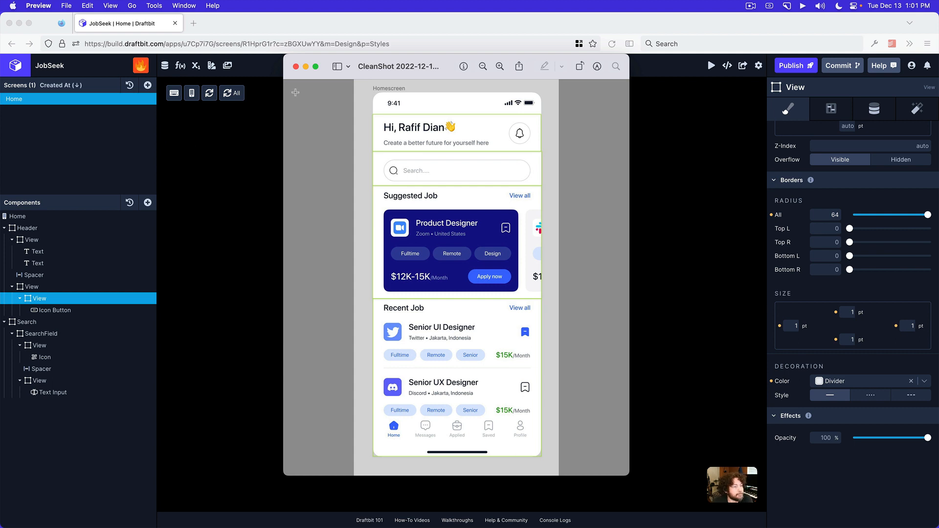
# Switch back to Draftbit in Firefox, and collapse the Header and Search groups in the component tree
pyautogui.click(224, 164)
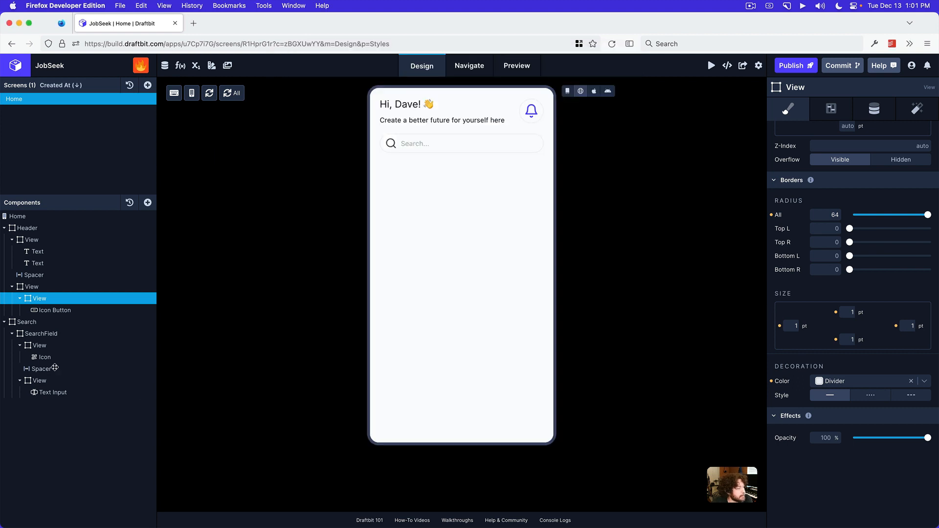
pyautogui.click(5, 229)
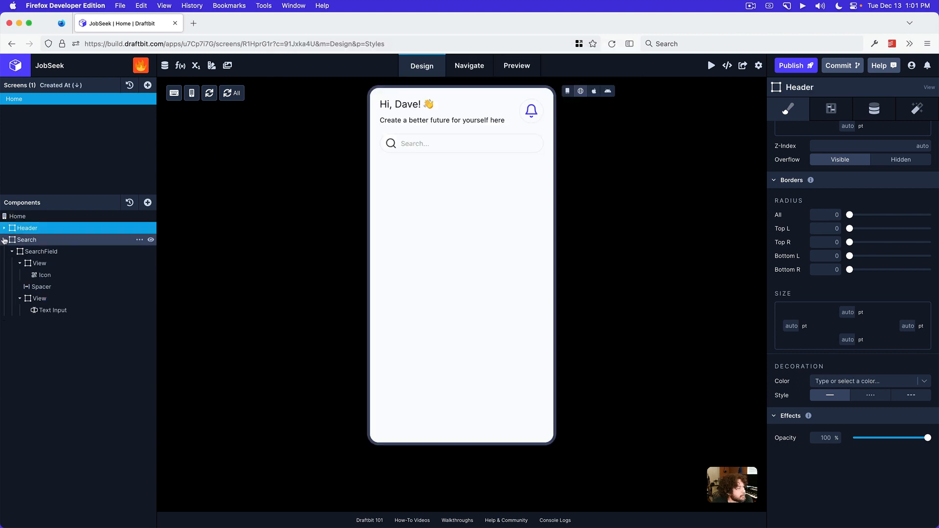
pyautogui.click(4, 241)
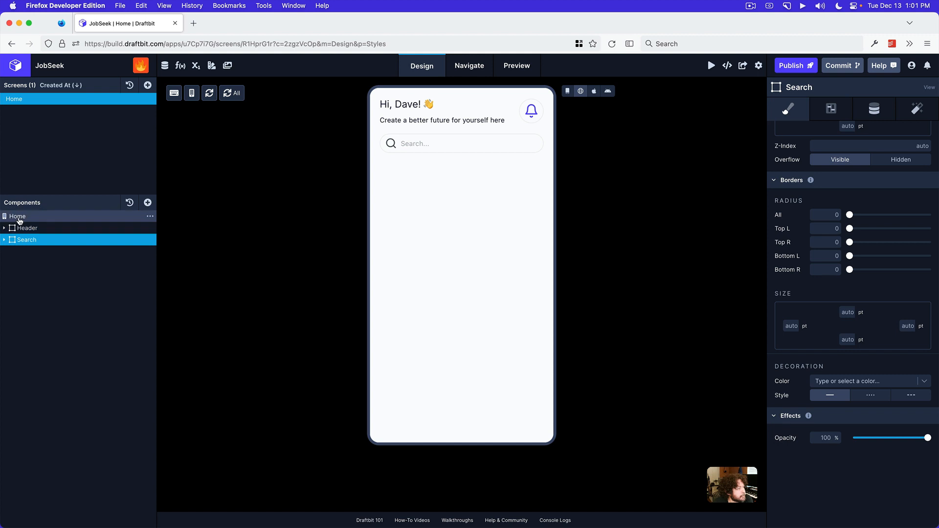
# Add a View to the Home screen below Search and name it SuggestedJobs
pyautogui.click(19, 221)
pyautogui.click(147, 202)
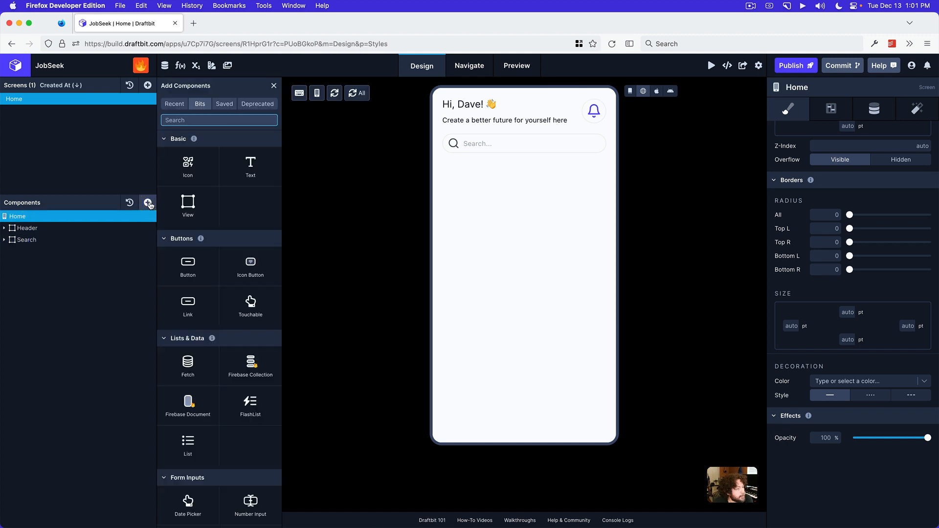
pyautogui.moveTo(190, 208); pyautogui.dragTo(35, 250)
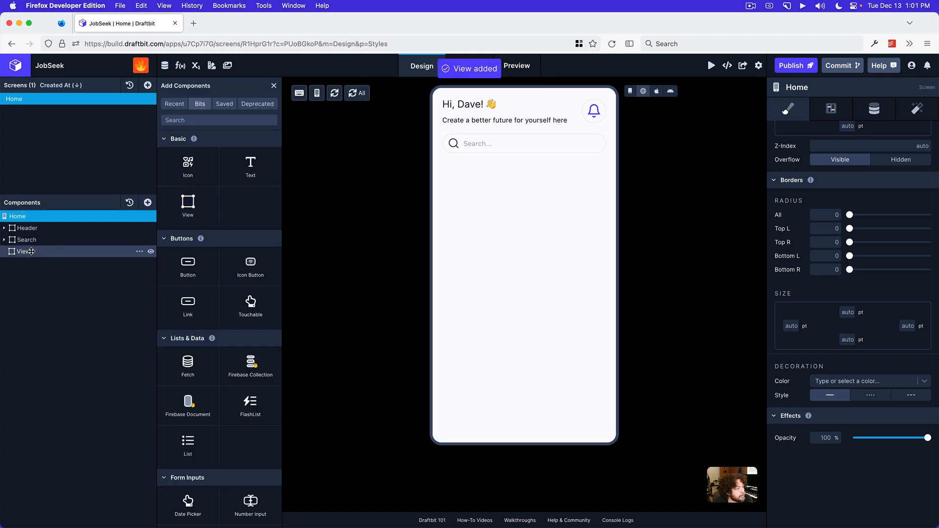
pyautogui.doubleClick(31, 252)
pyautogui.write('Suggest')
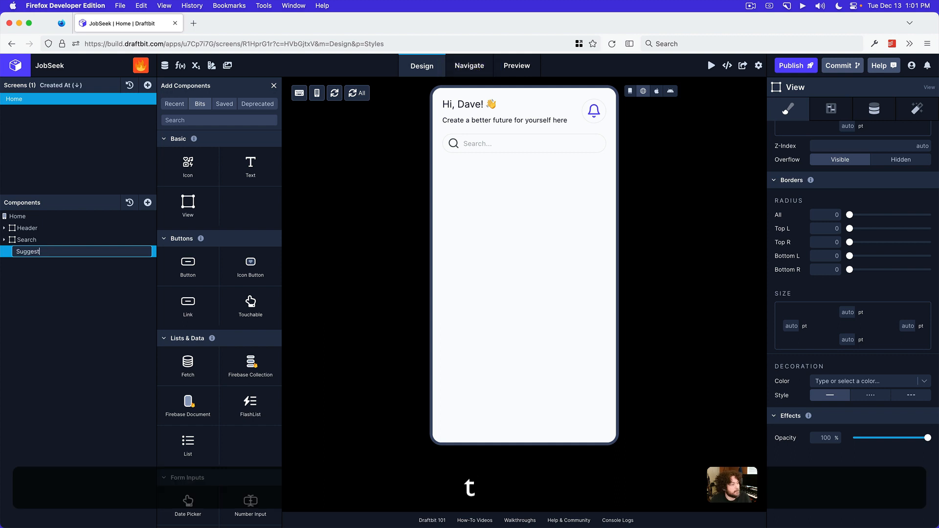
pyautogui.write('edJobs')
pyautogui.press('Return')
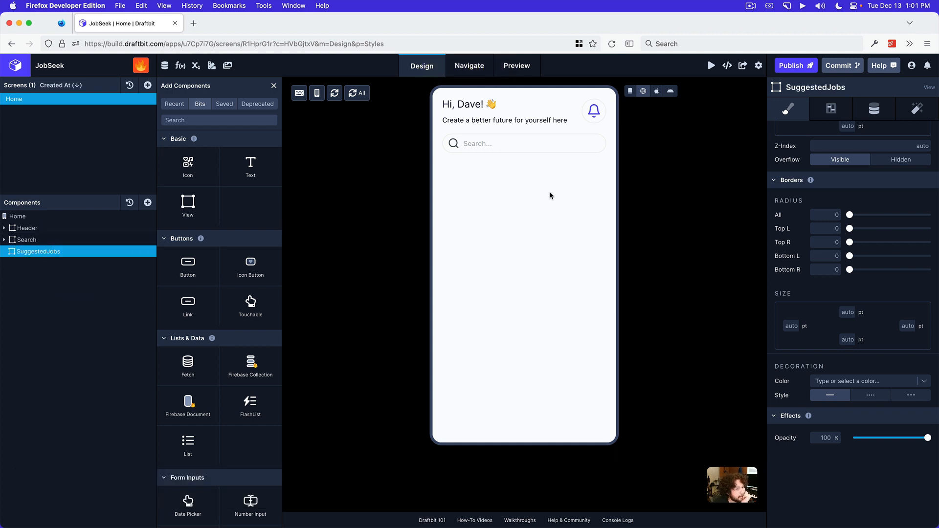
# Show the component outlines on the canvas, and set SuggestedJobs's left and right padding to 20 pt
pyautogui.click(631, 91)
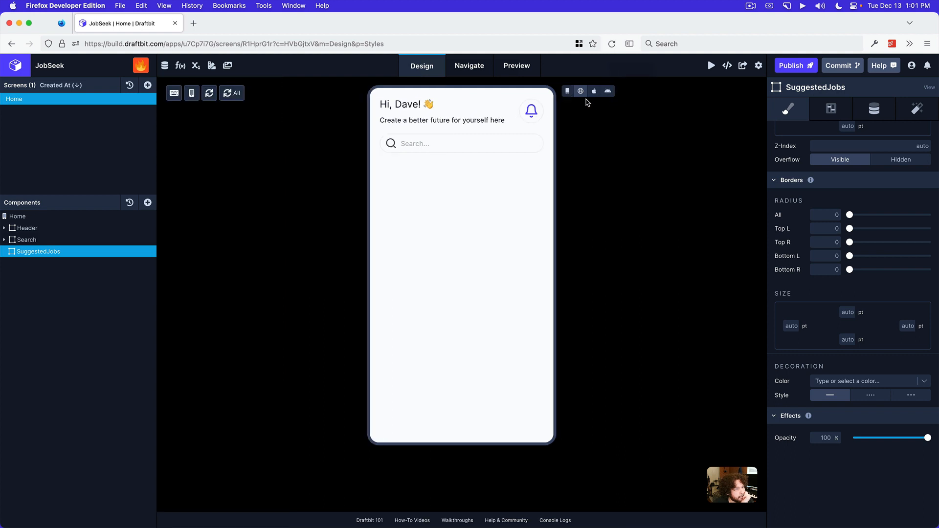
pyautogui.click(567, 91)
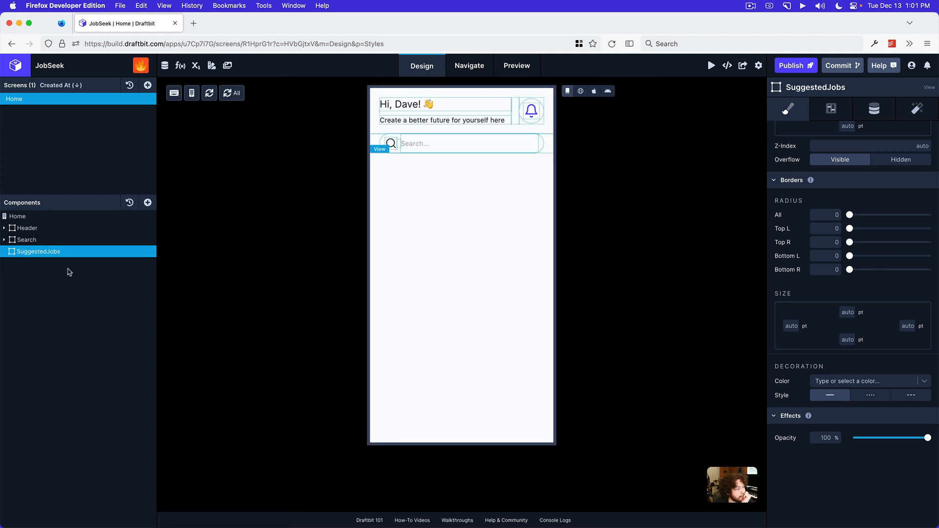
pyautogui.scroll(6, 846, 275)
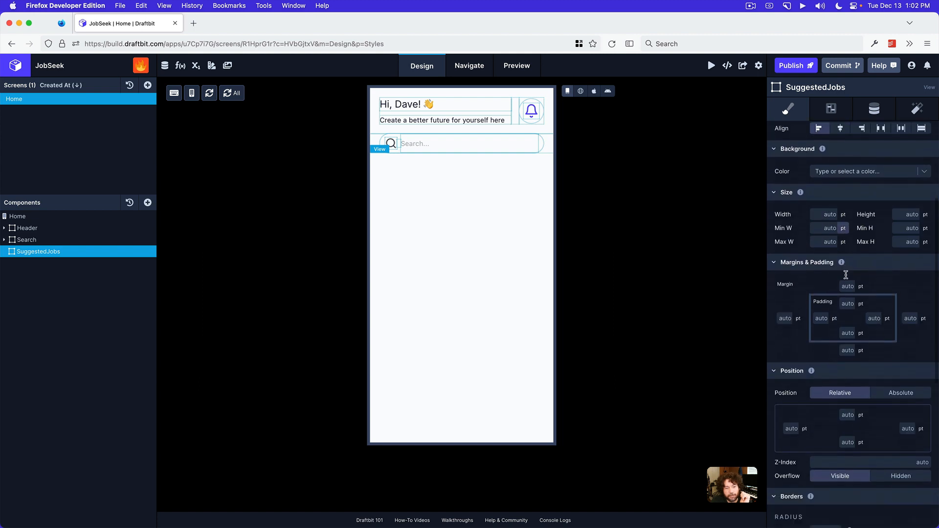
pyautogui.scroll(-2, 846, 275)
pyautogui.click(822, 234)
pyautogui.write('2')
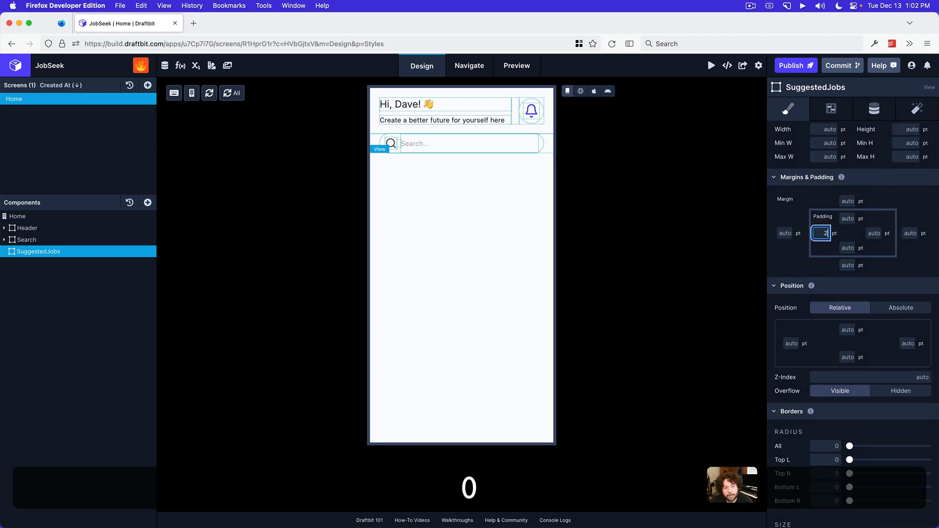
pyautogui.write('0')
pyautogui.click(869, 234)
pyautogui.write('20')
pyautogui.press('Return')
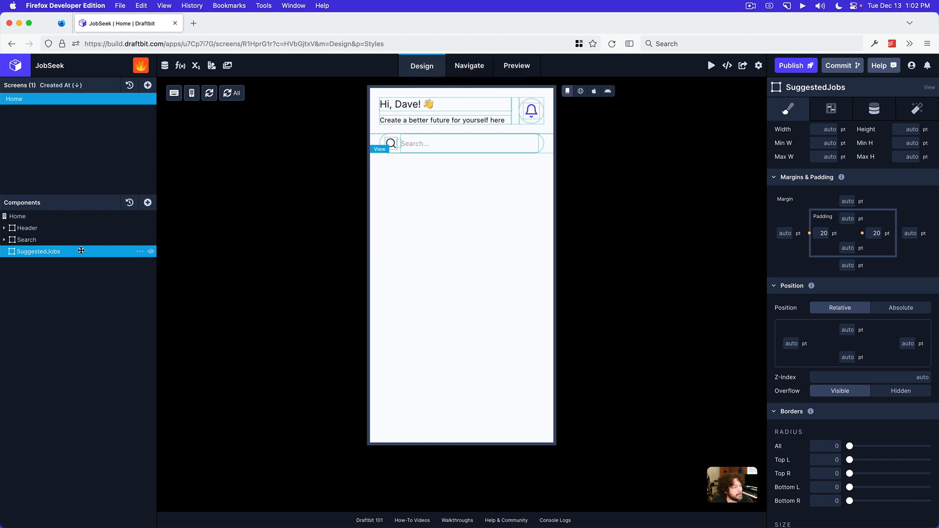
# Add a View inside SuggestedJobs and name it Heading
pyautogui.click(149, 201)
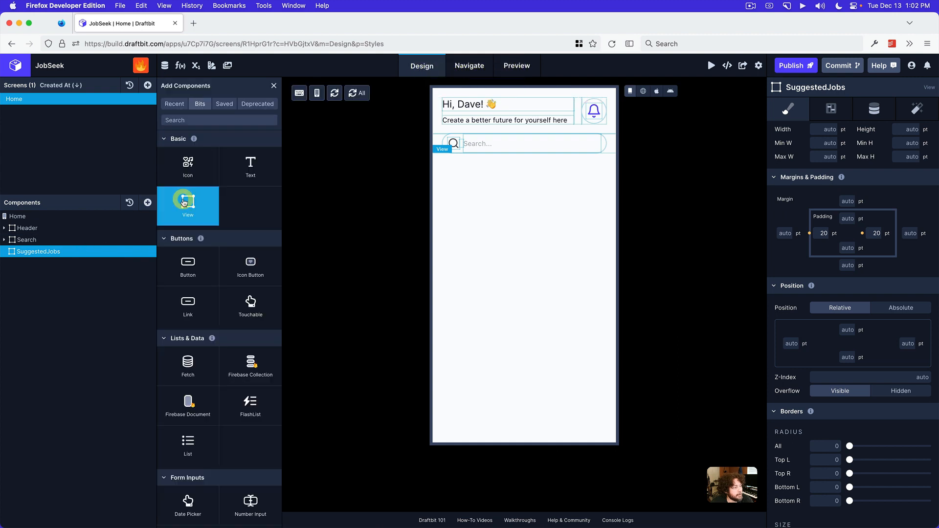
pyautogui.click(183, 203)
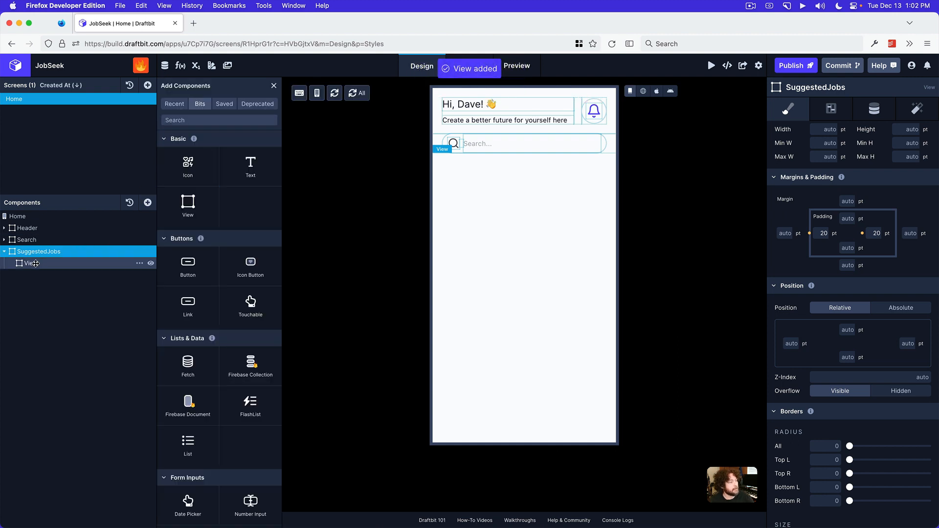
pyautogui.doubleClick(37, 263)
pyautogui.write('Heading')
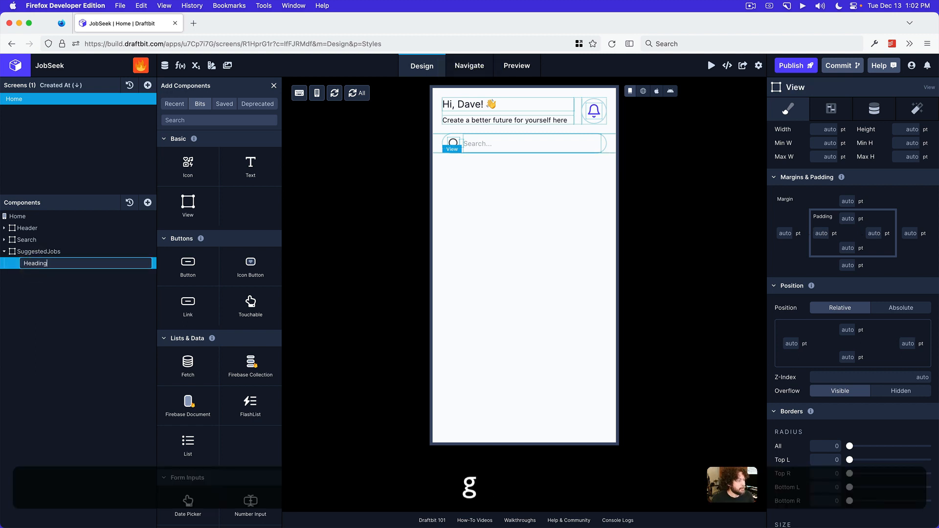
pyautogui.press('Return')
# Set Heading's flex direction to row and align its items to center
pyautogui.scroll(5, 818, 166)
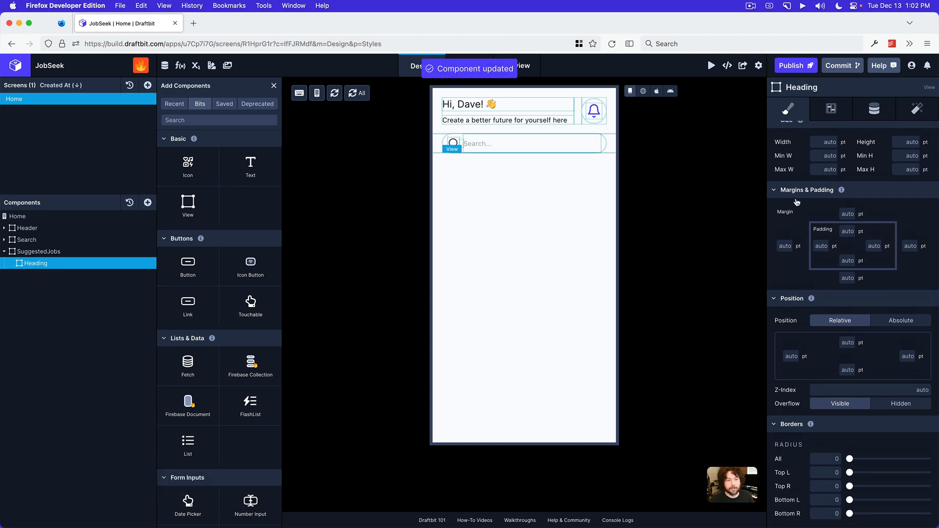
pyautogui.click(835, 164)
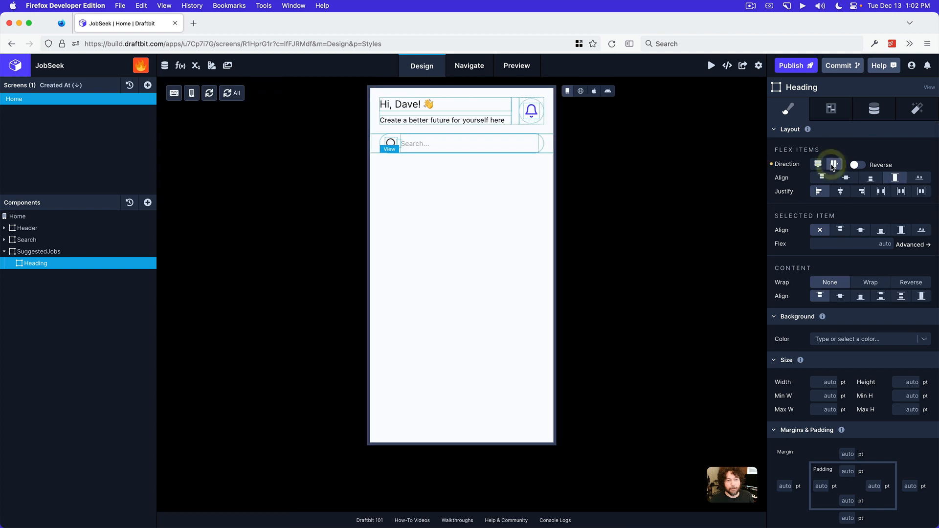
pyautogui.click(850, 179)
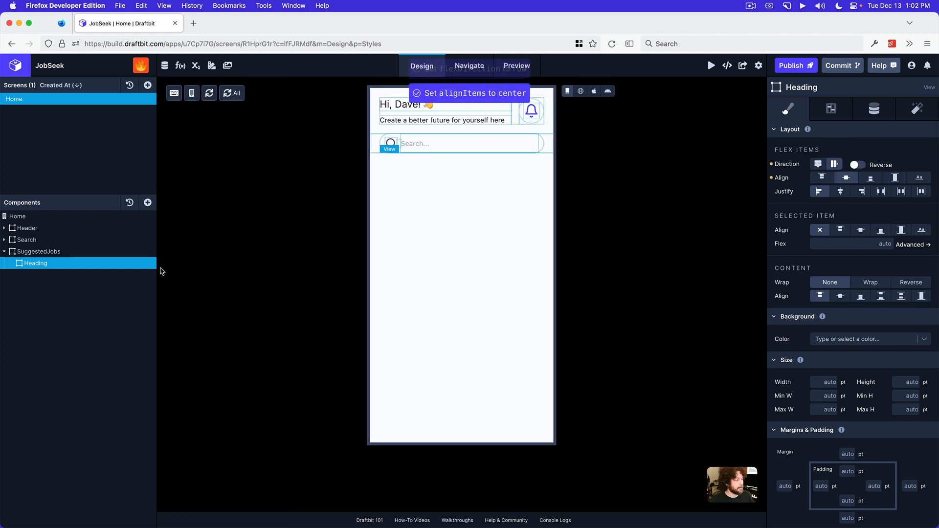
# Add two Views inside Heading
pyautogui.click(148, 202)
pyautogui.click(187, 208)
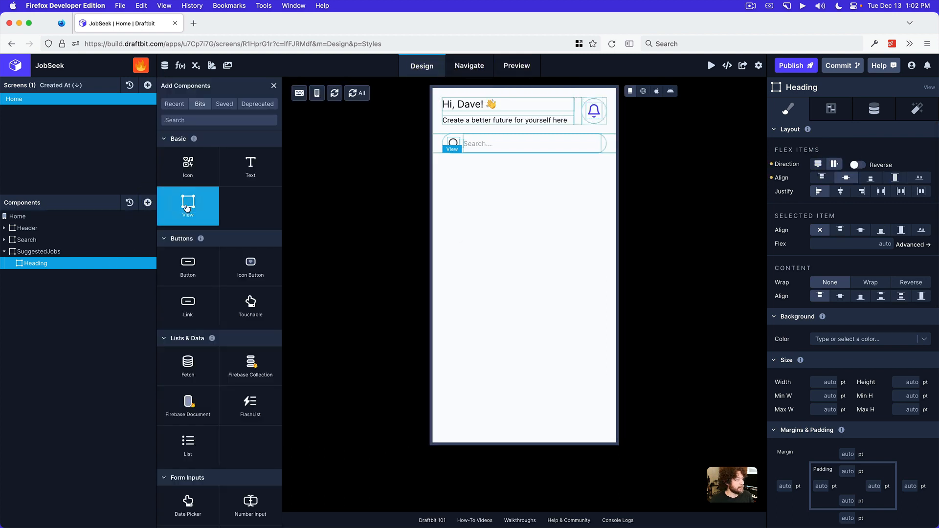
pyautogui.moveTo(188, 208); pyautogui.dragTo(35, 277)
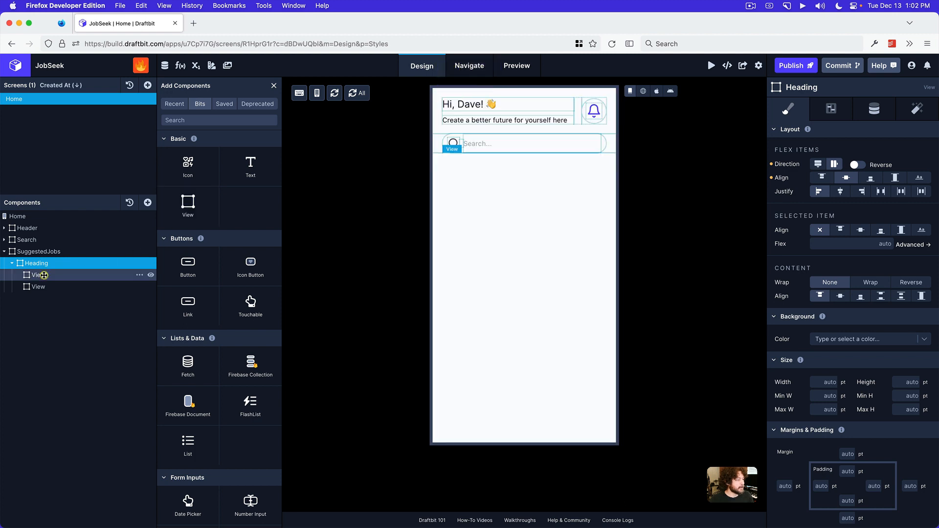
# Add a Text component to Heading's first View and a Link to its second View
pyautogui.click(44, 275)
pyautogui.click(261, 171)
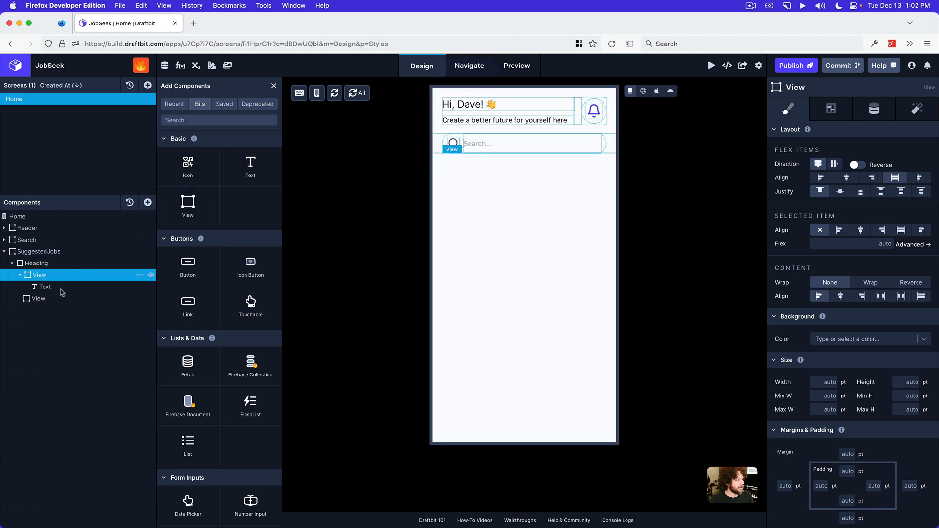
pyautogui.click(56, 297)
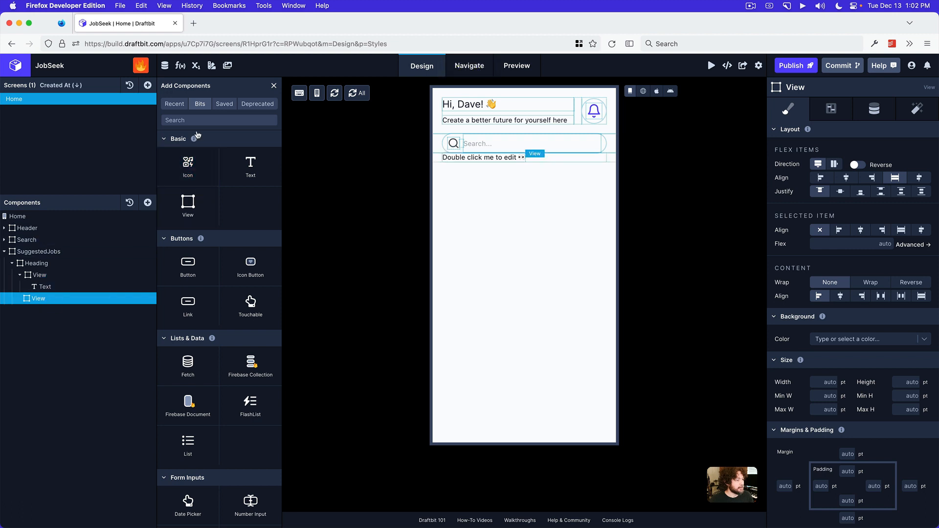
# Check the section title in the Preview app's mockup, and set the Heading Text's content to "Suggested Jobs"
pyautogui.click(79, 285)
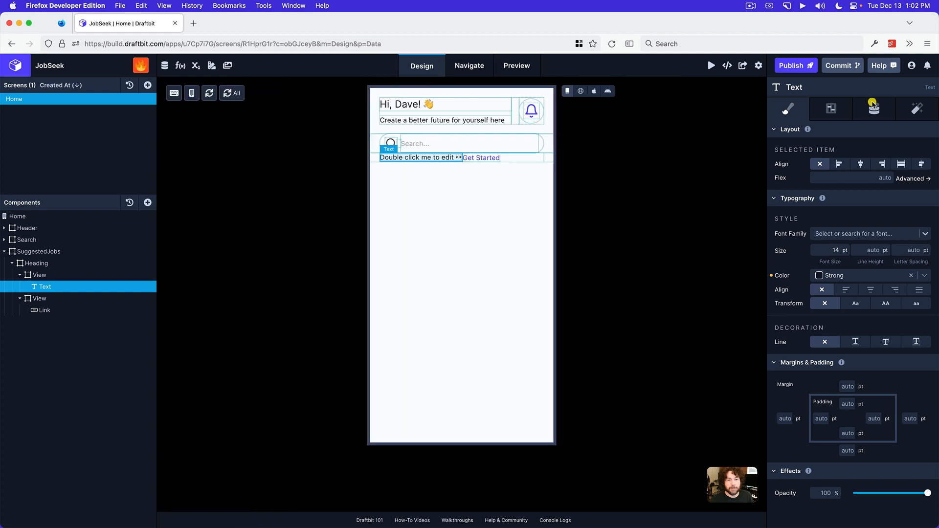
pyautogui.click(874, 108)
pyautogui.click(860, 154)
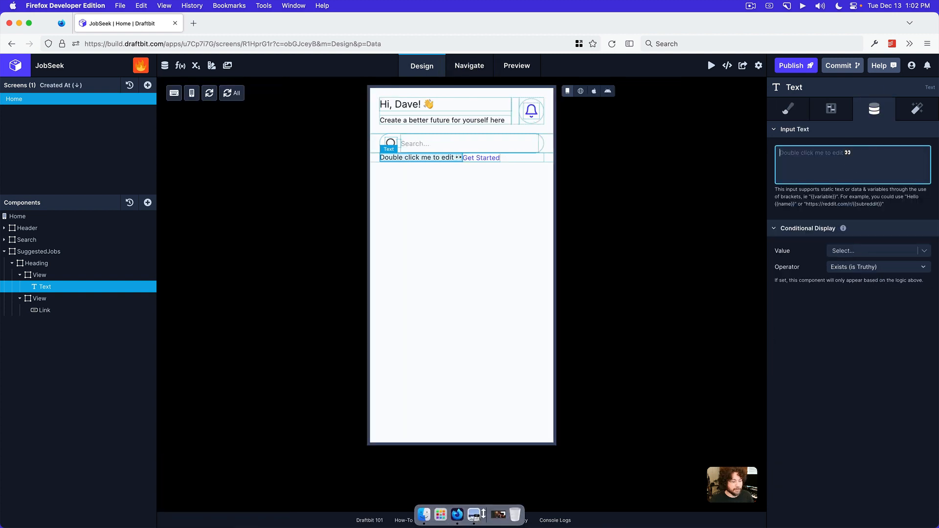
pyautogui.click(474, 517)
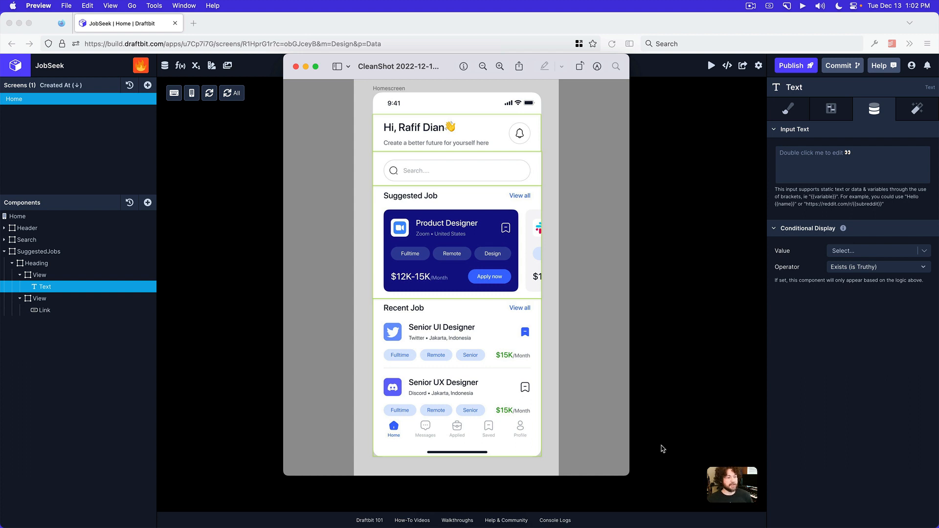
pyautogui.click(876, 168)
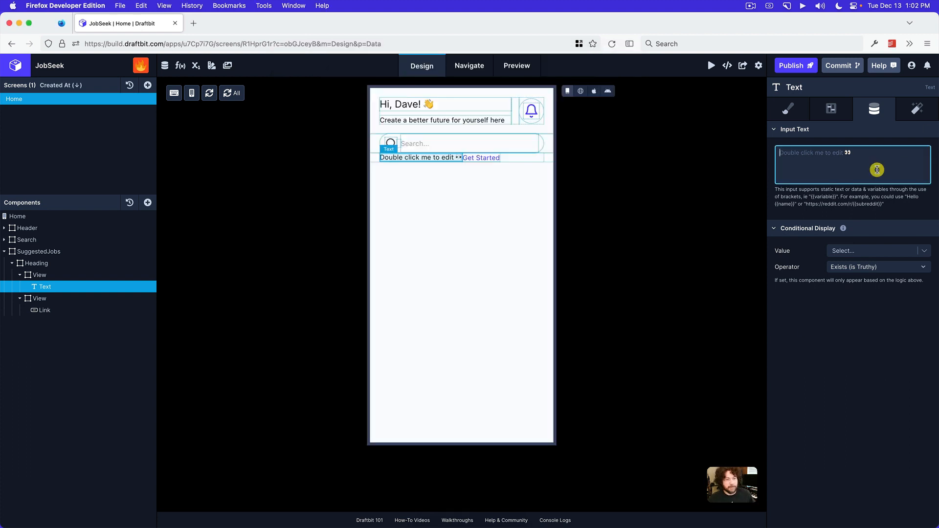
pyautogui.write('Suggestet Jo')
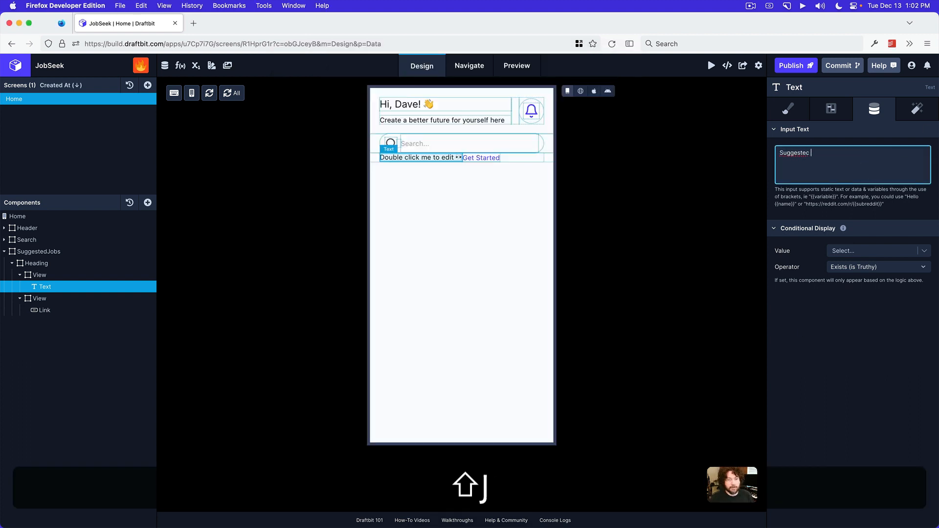
pyautogui.write('bs')
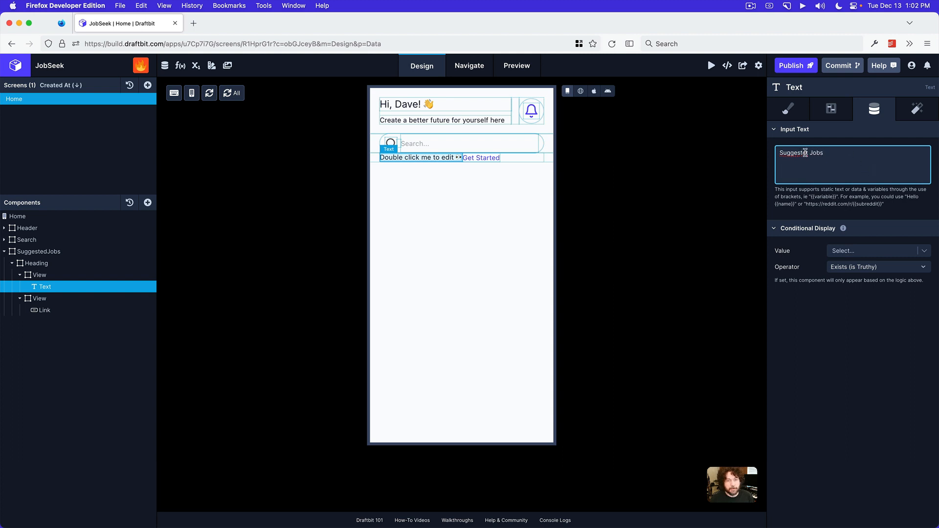
pyautogui.press('BackSpace')
pyautogui.write('d')
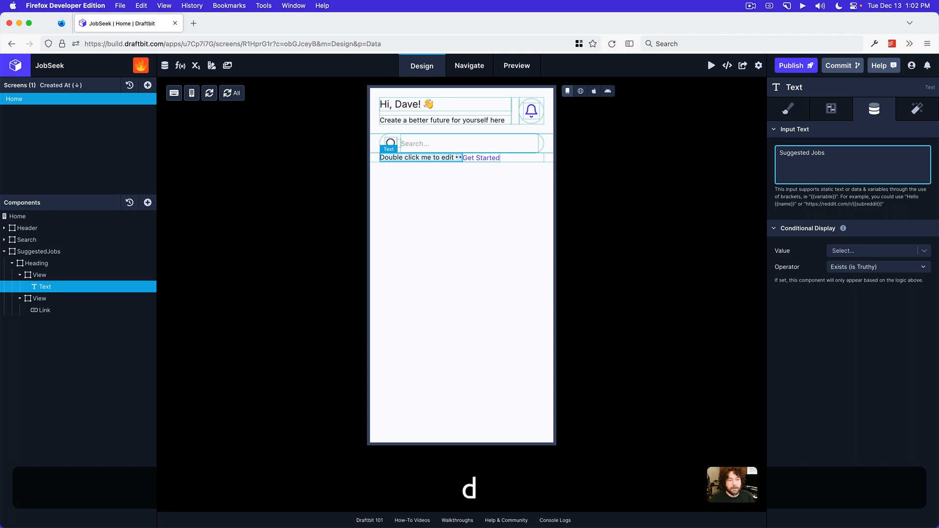
pyautogui.click(813, 344)
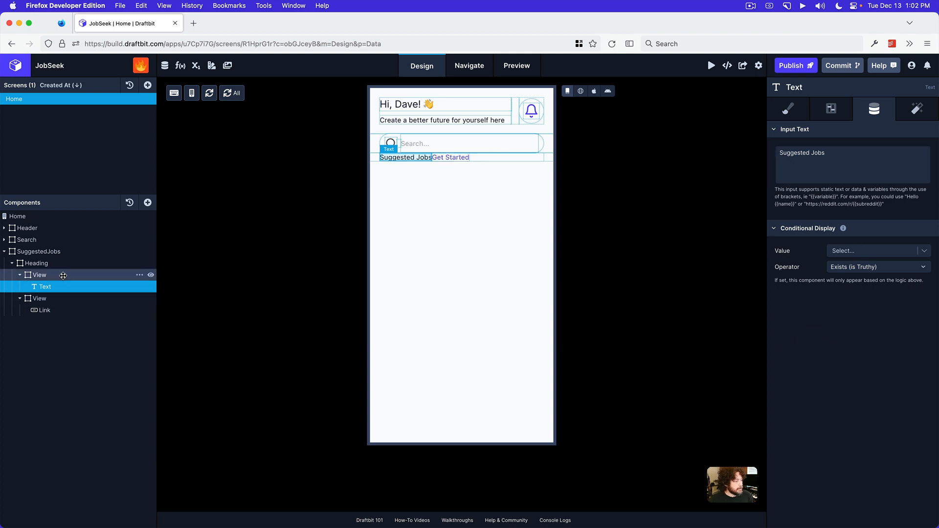
# Set the flex of the View containing the Suggested Jobs text to 1
pyautogui.click(63, 276)
pyautogui.click(795, 110)
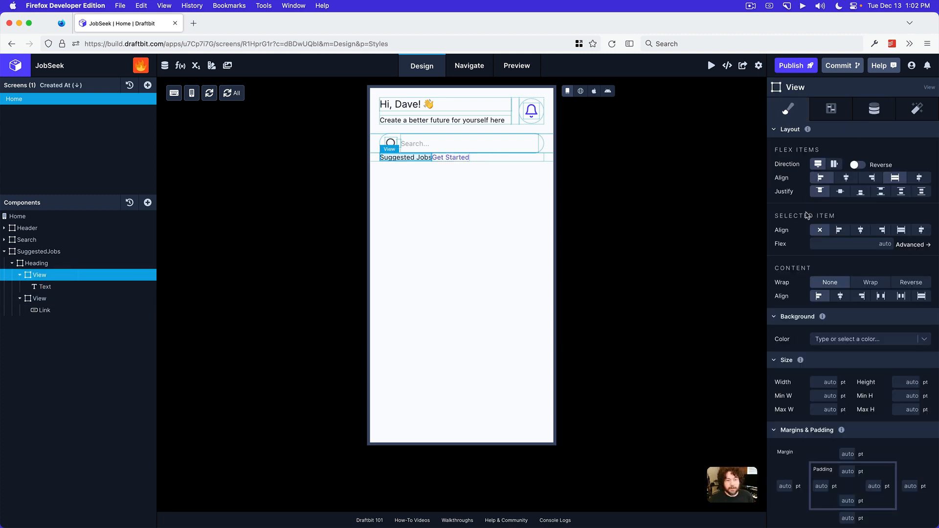
pyautogui.click(851, 242)
pyautogui.write('1')
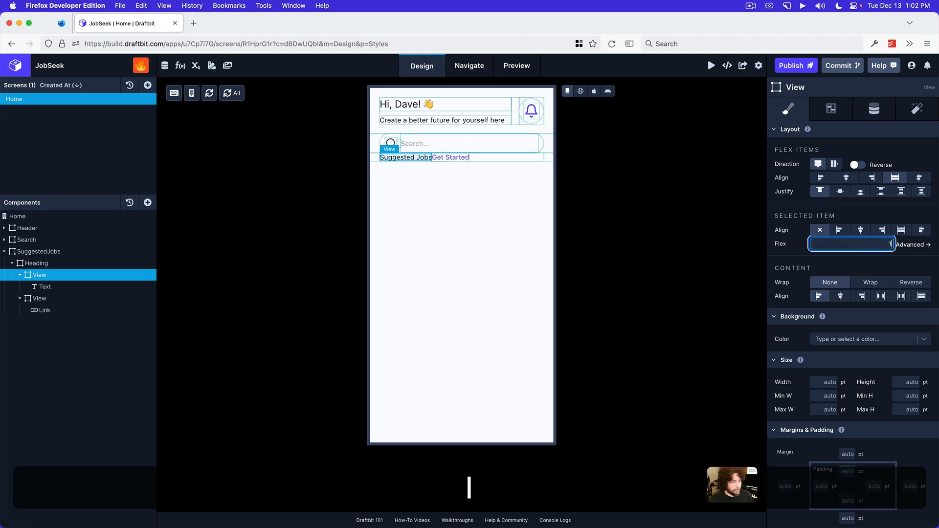
pyautogui.press('Return')
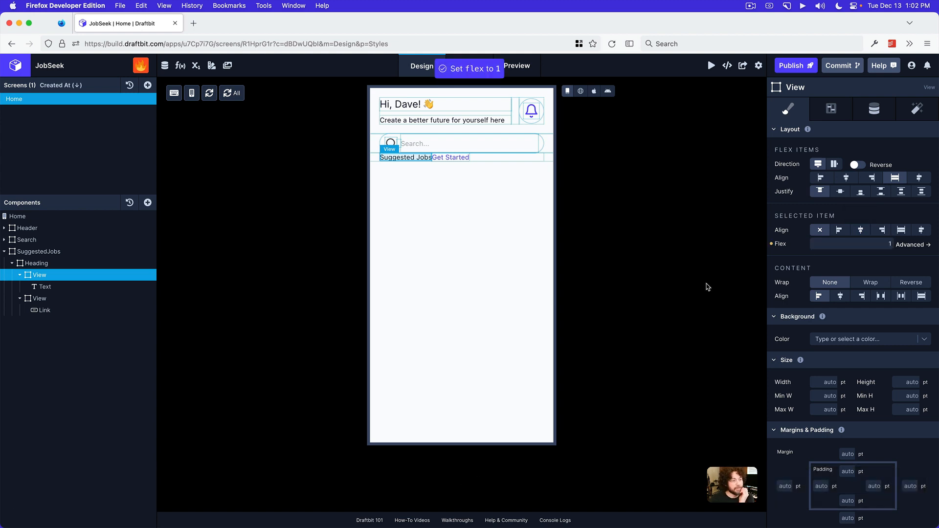
# Set the text of the Link in the SuggestedJobs Heading to "View all"
pyautogui.click(72, 307)
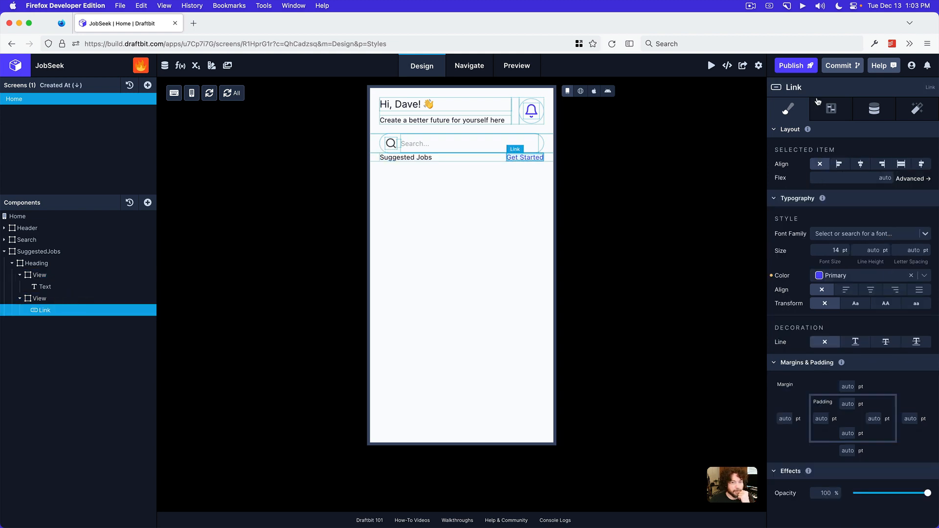
pyautogui.click(876, 108)
pyautogui.click(849, 153)
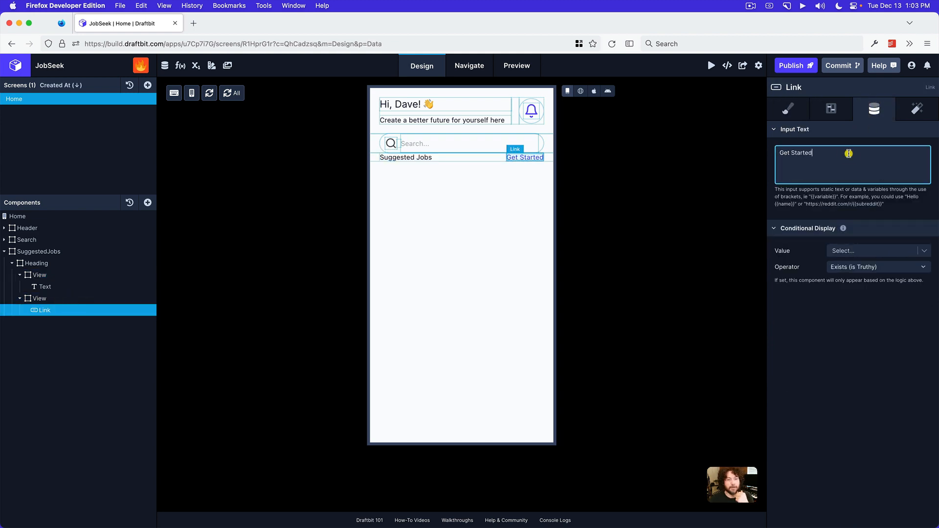
pyautogui.tripleClick(849, 153)
pyautogui.write('View all')
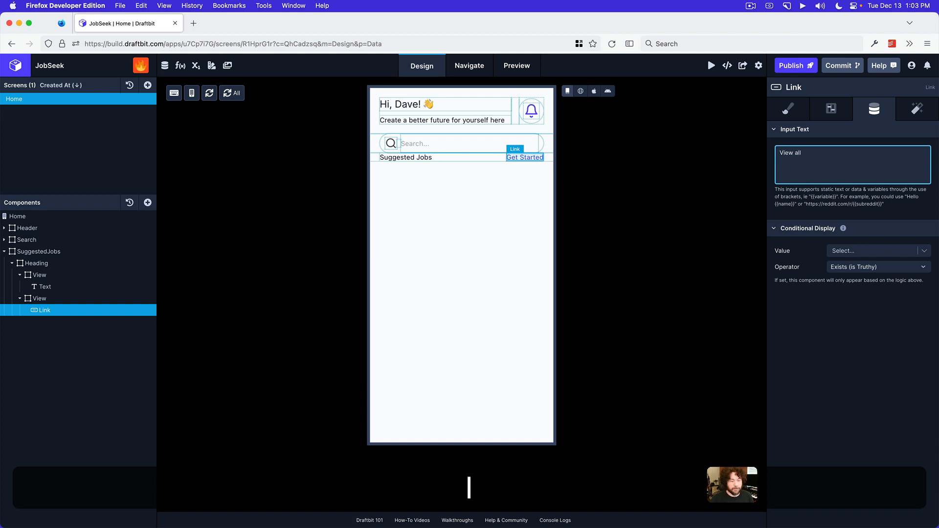
pyautogui.click(838, 393)
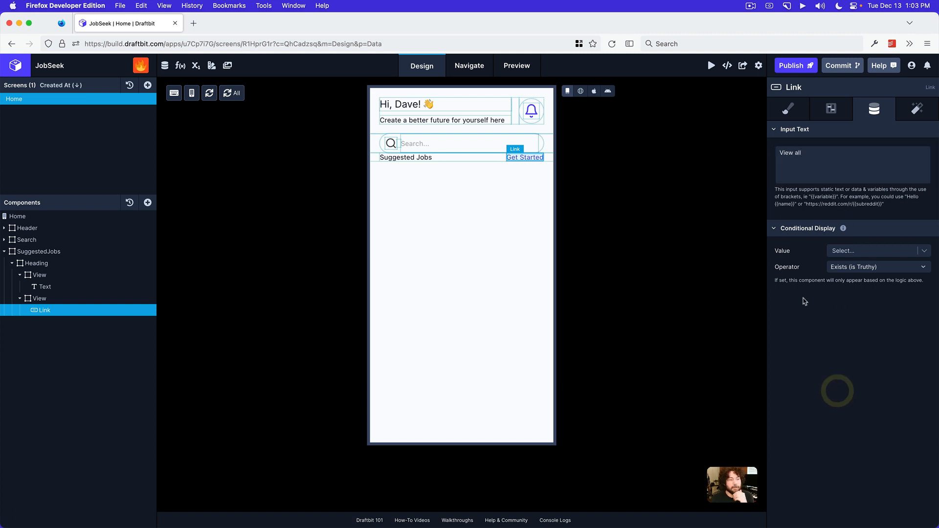
# Set the Suggested Jobs text's font family to Inter with the Medium weight
pyautogui.click(87, 286)
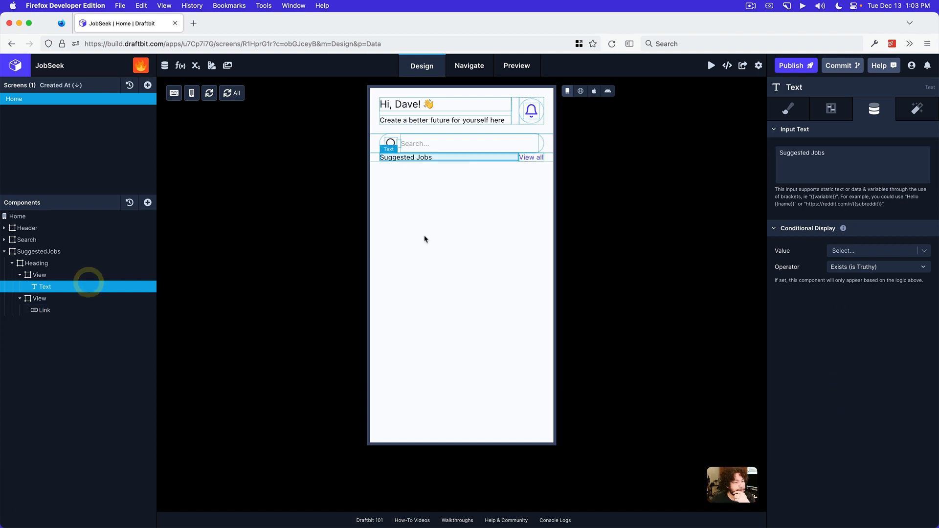
pyautogui.click(789, 109)
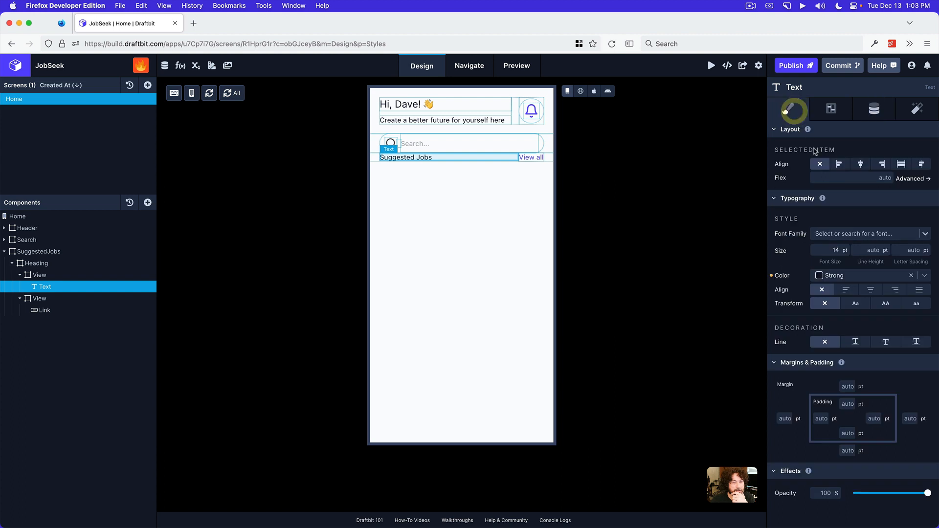
pyautogui.click(836, 234)
pyautogui.write('inter')
pyautogui.press('Return')
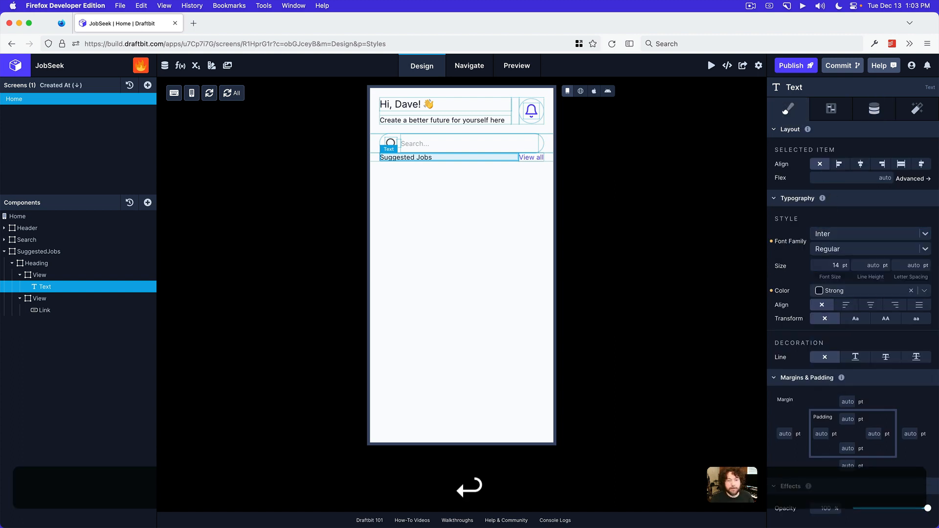
pyautogui.click(842, 249)
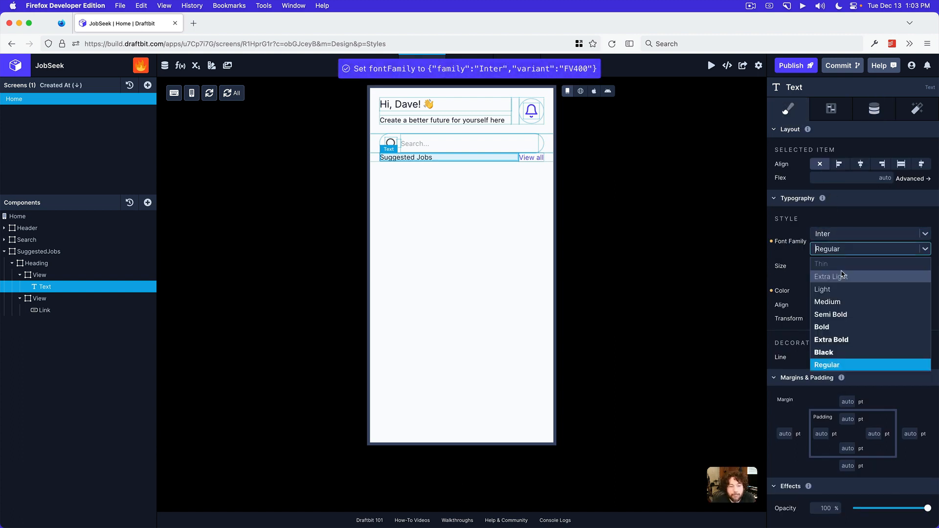
pyautogui.click(835, 302)
# Try a font size of 18 pt on the Suggested Jobs text
pyautogui.click(833, 265)
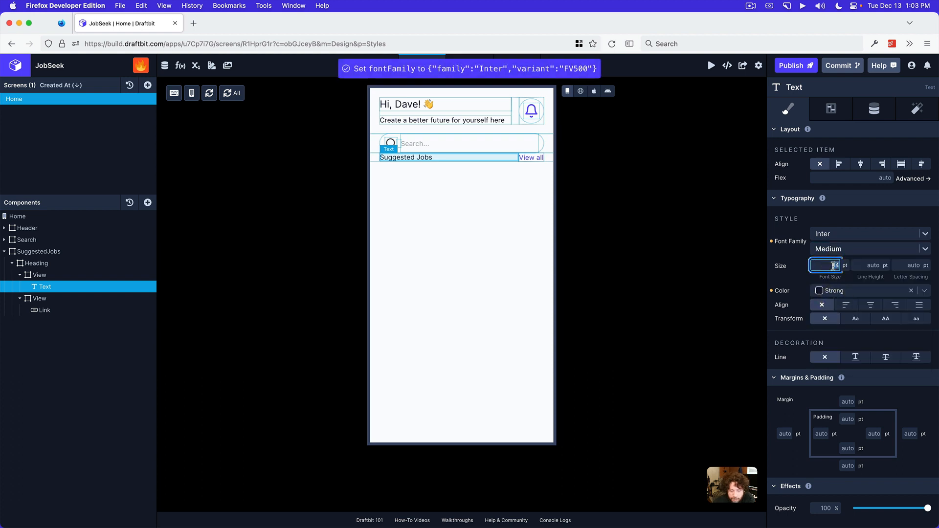
pyautogui.write('18')
pyautogui.press('Return')
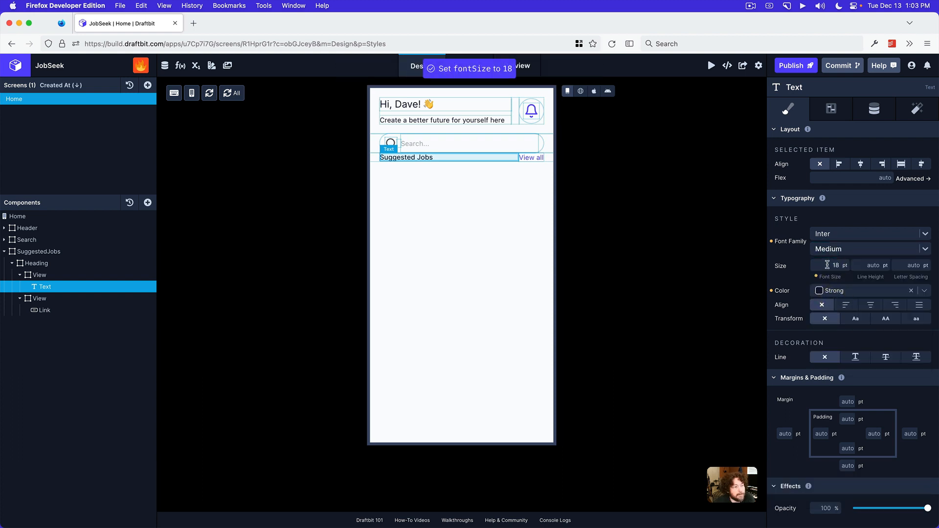
pyautogui.click(830, 248)
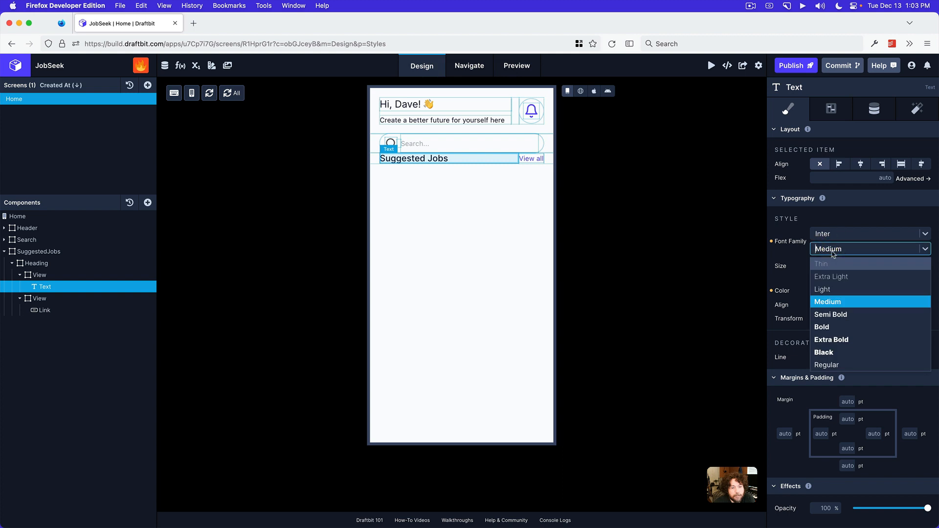
pyautogui.click(812, 220)
# Set the Suggested Jobs text's font size to 16 pt
pyautogui.doubleClick(829, 265)
pyautogui.write('16')
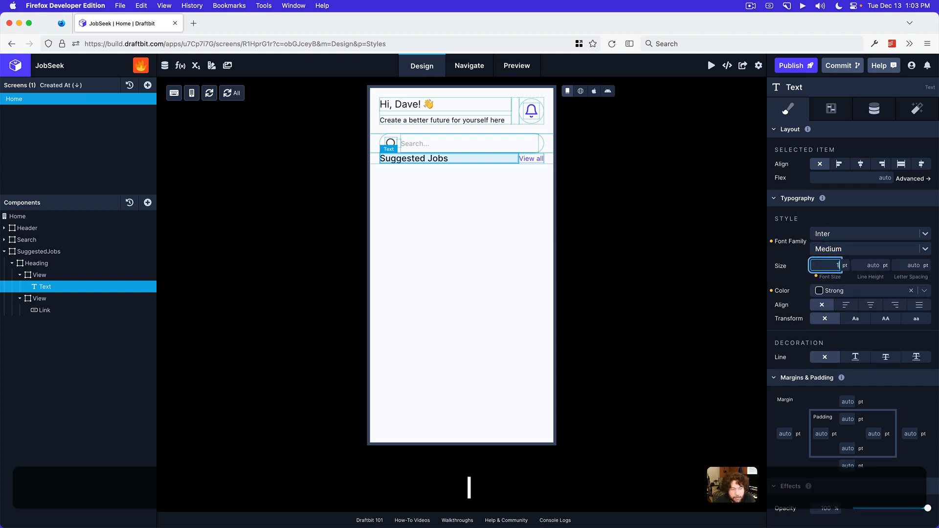
pyautogui.press('Return')
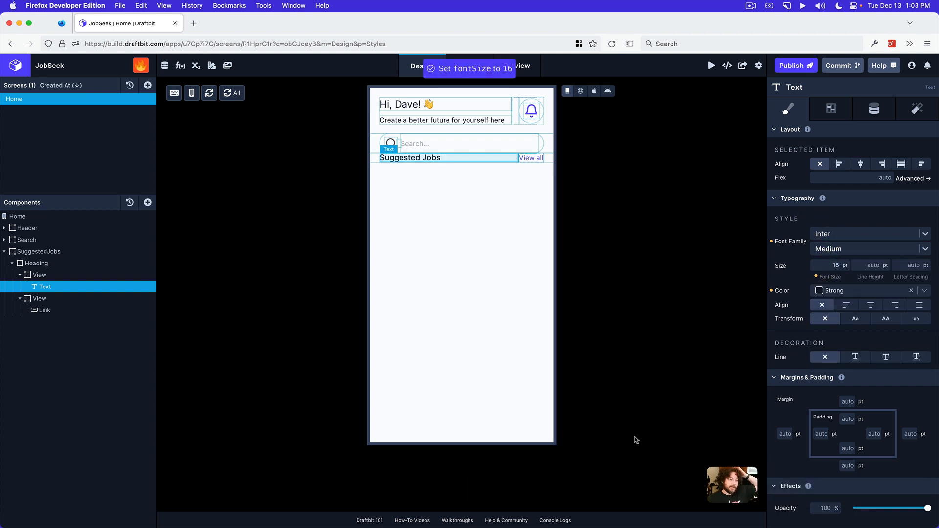
# Compare the greeting with the mockup in Preview, and set the Header's greeting text to the Semi Bold weight
pyautogui.click(474, 515)
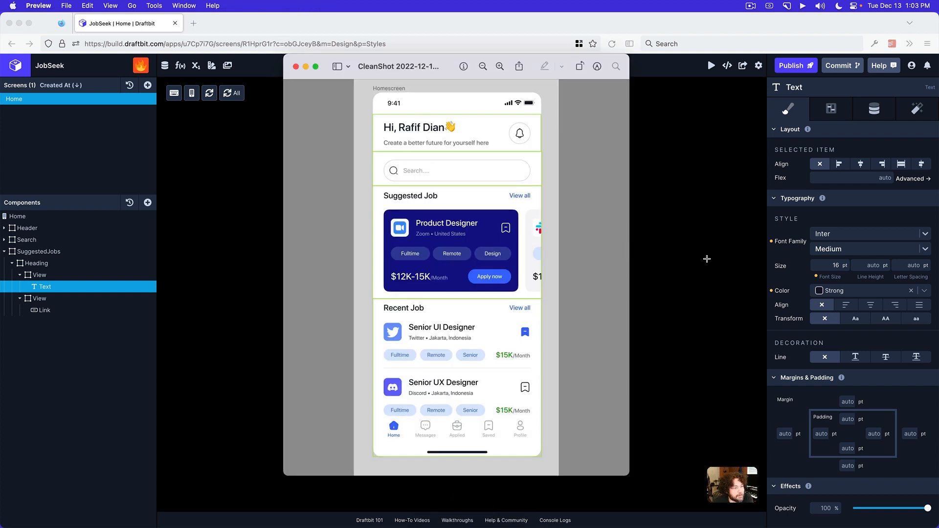
pyautogui.click(706, 258)
pyautogui.click(413, 105)
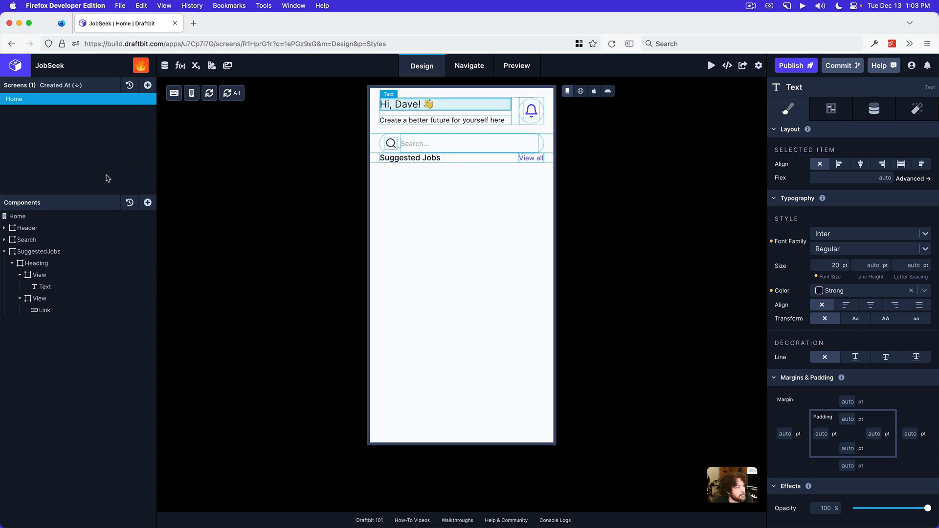
pyautogui.click(5, 228)
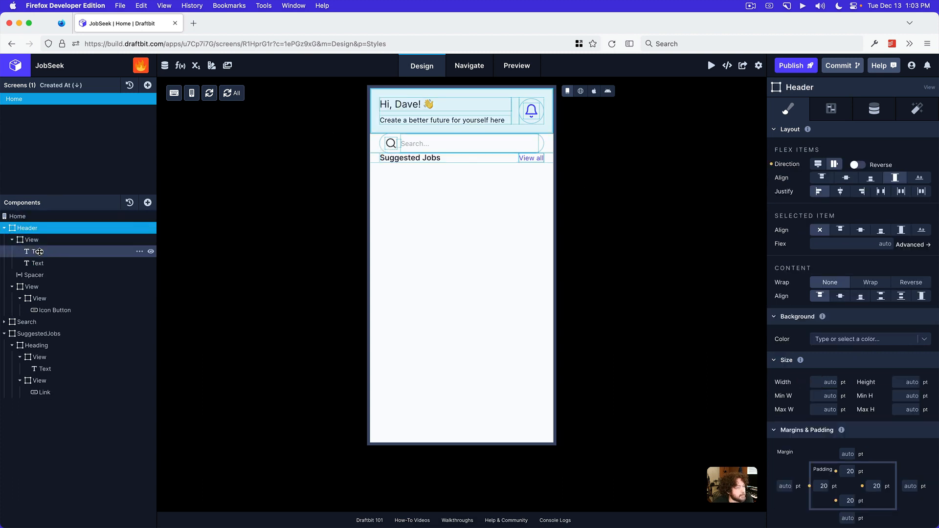
pyautogui.click(39, 252)
pyautogui.click(847, 253)
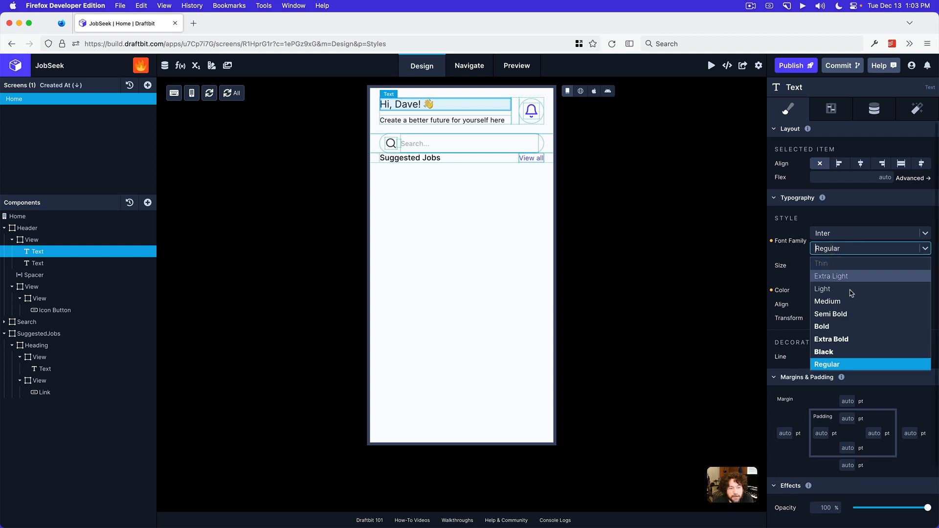
pyautogui.click(837, 311)
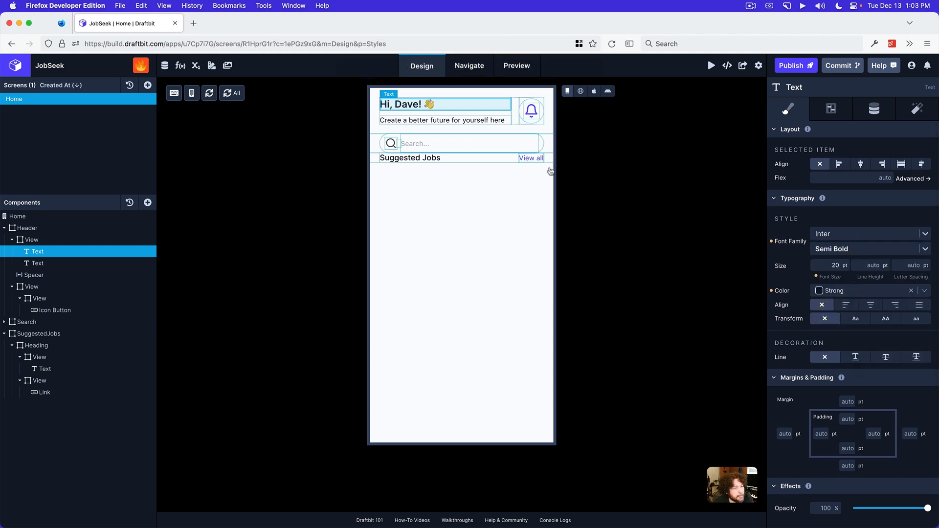
# Set the top and bottom padding of the SuggestedJobs View to 20 pt
pyautogui.click(52, 334)
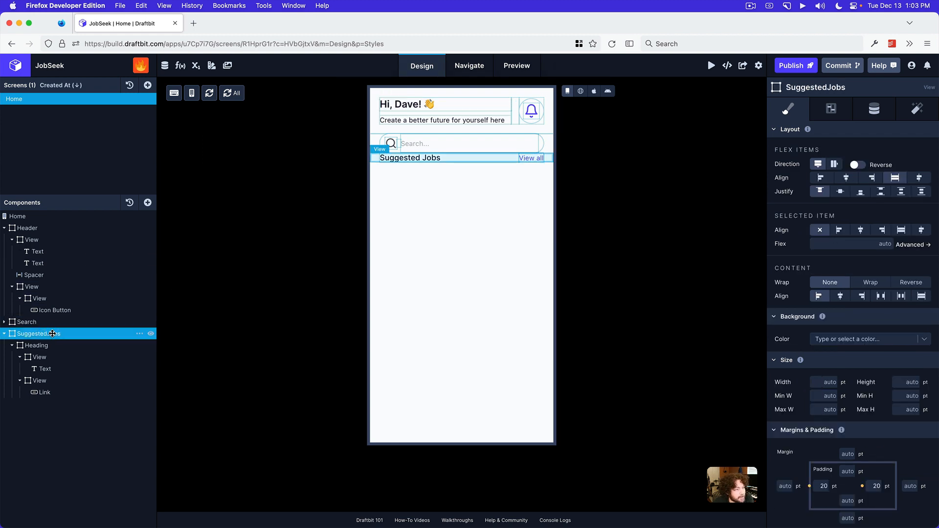
pyautogui.click(3, 228)
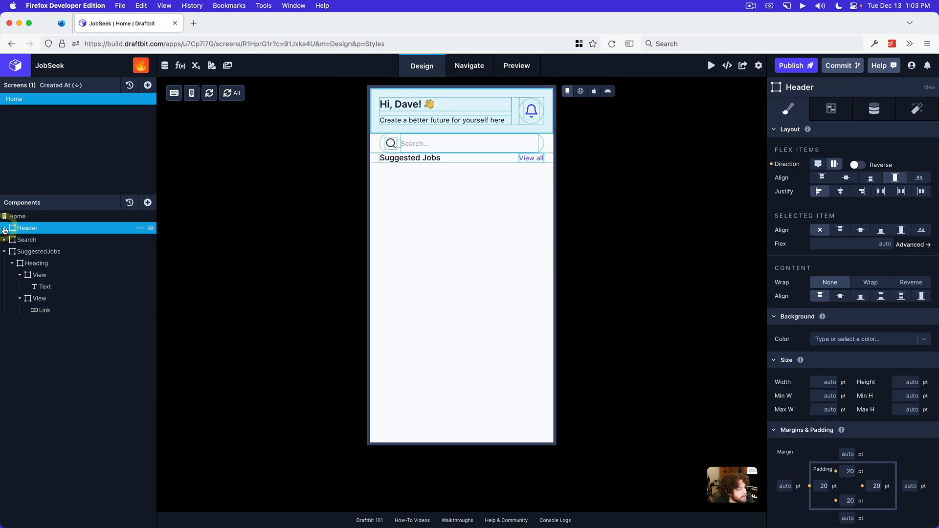
pyautogui.click(5, 252)
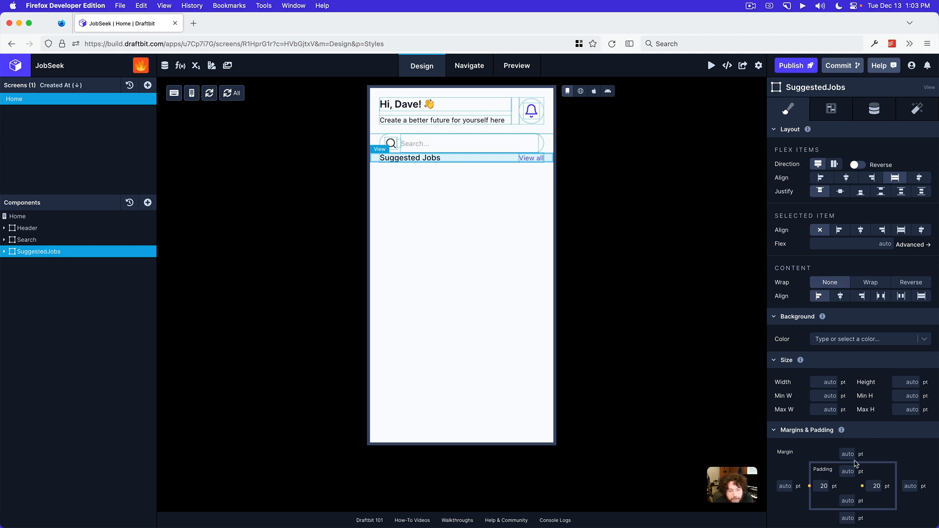
pyautogui.click(844, 472)
pyautogui.write('20')
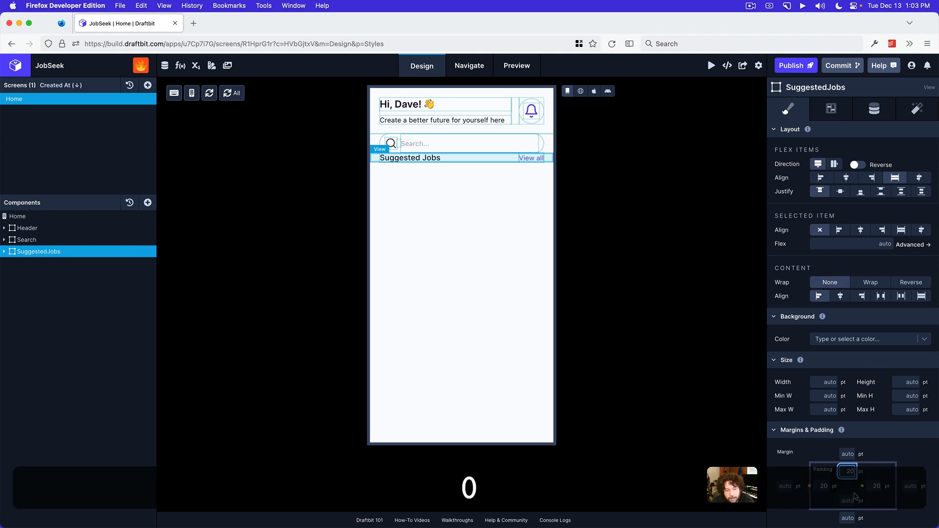
pyautogui.click(906, 447)
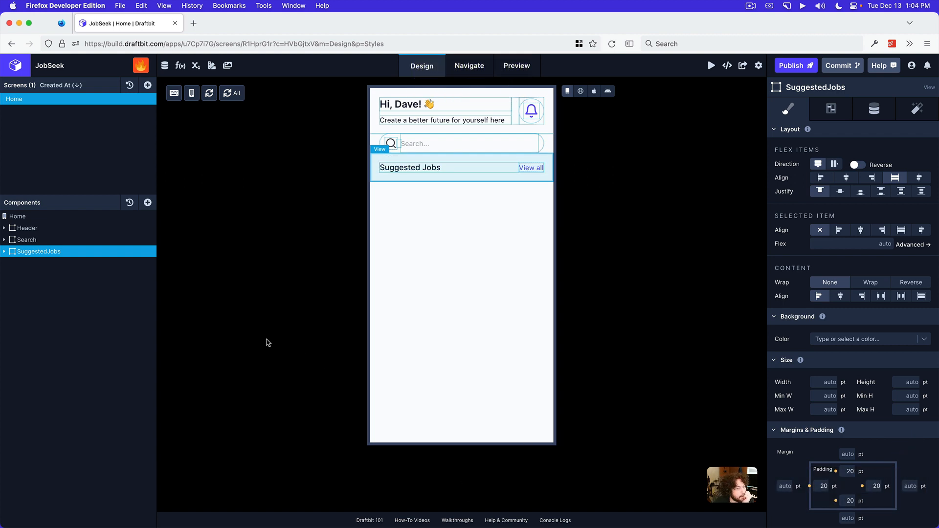
# Open the list of components to add for SuggestedJobs, and check the Suggested Job section's layout in the Preview app's mockup
pyautogui.click(5, 252)
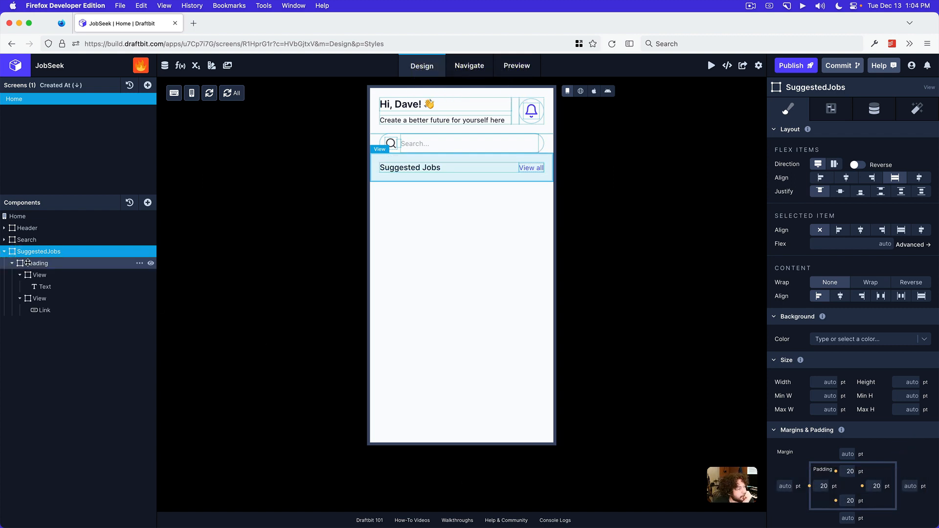
pyautogui.click(11, 265)
pyautogui.click(74, 252)
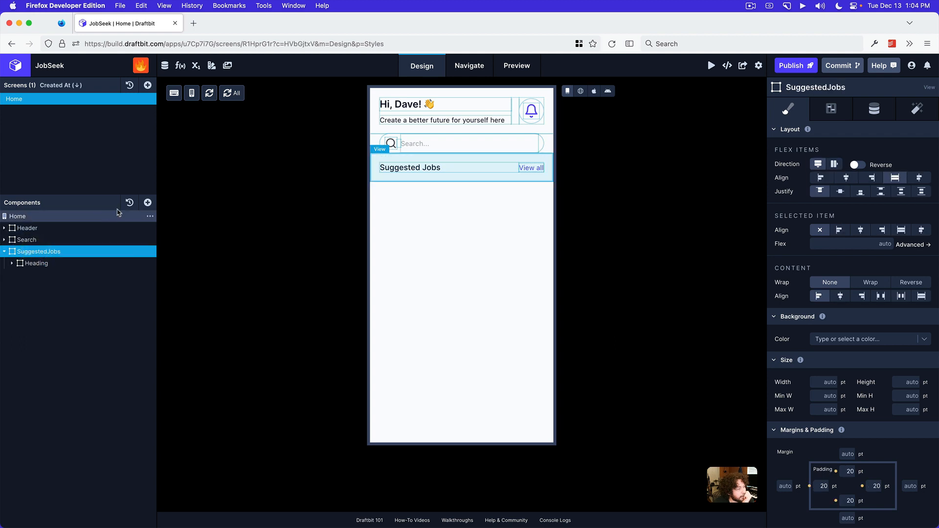
pyautogui.click(147, 202)
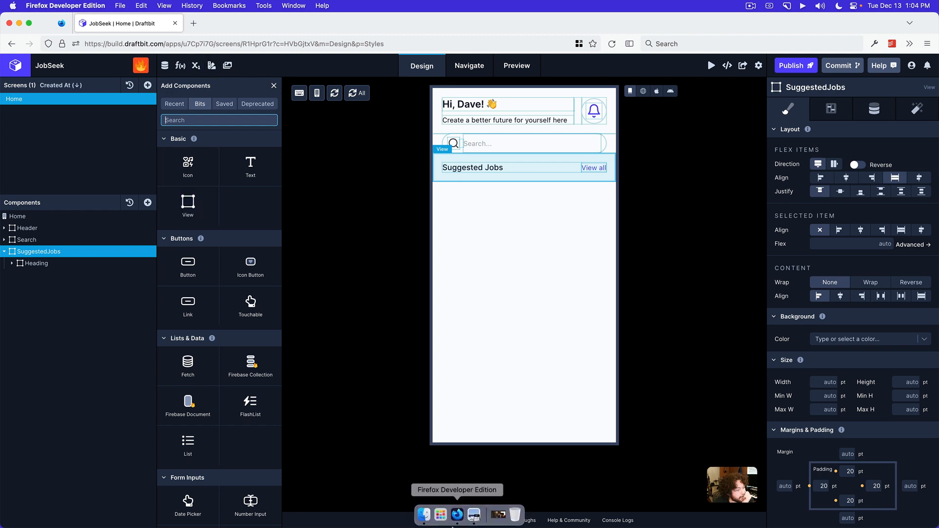
pyautogui.click(473, 519)
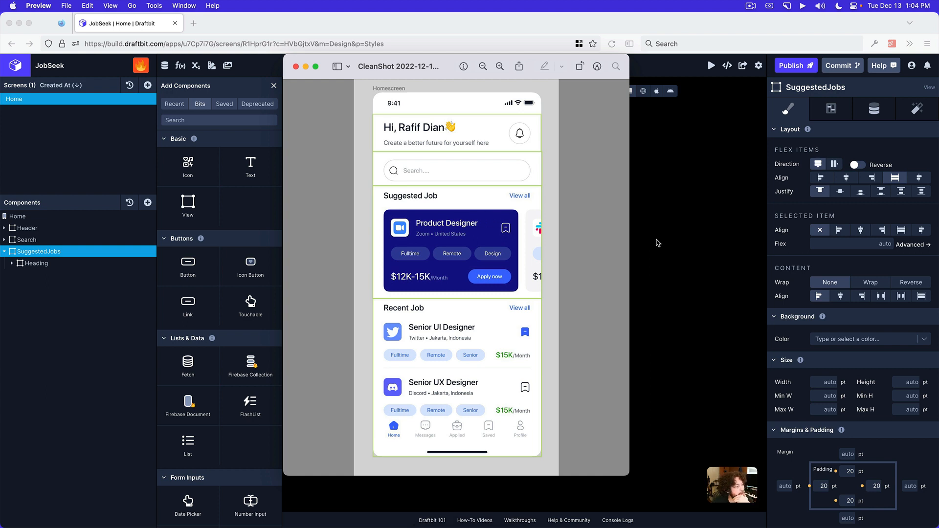
pyautogui.click(99, 279)
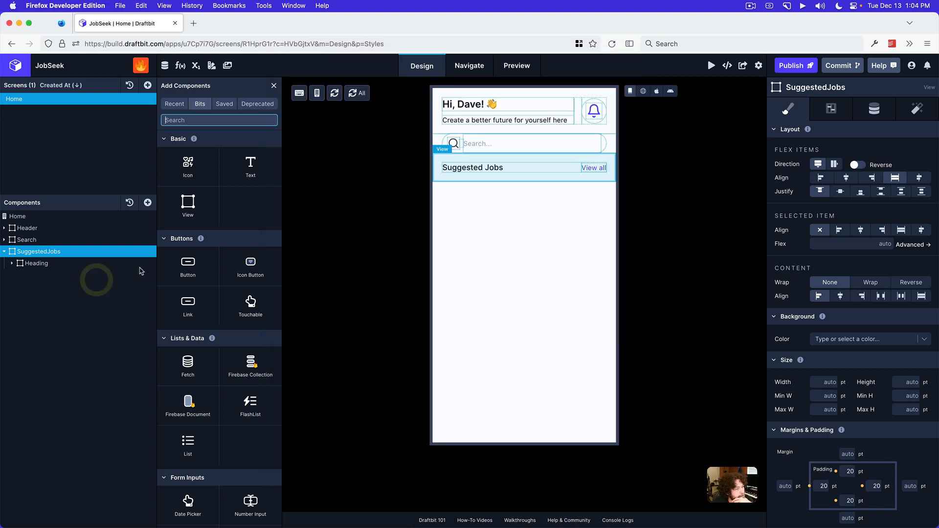
# Reset the left and right padding of the SuggestedJobs View to auto
pyautogui.click(52, 252)
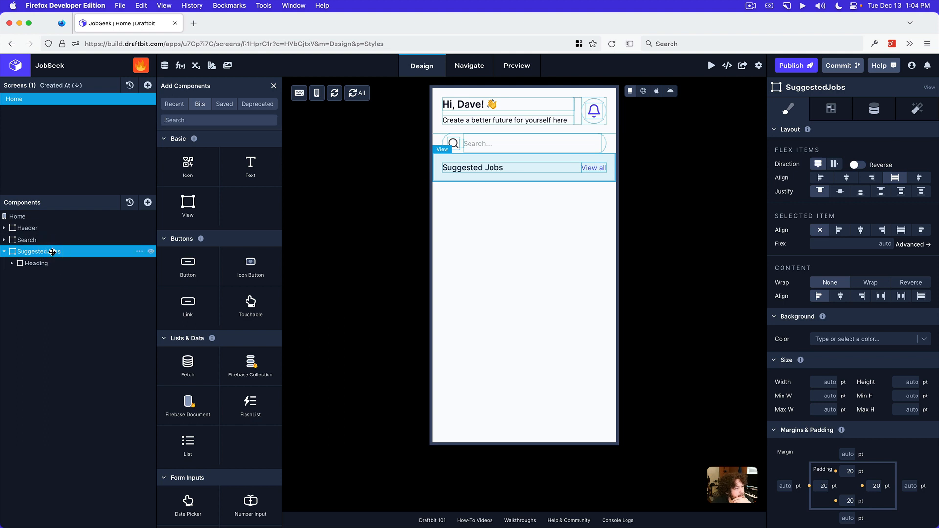
pyautogui.click(810, 488)
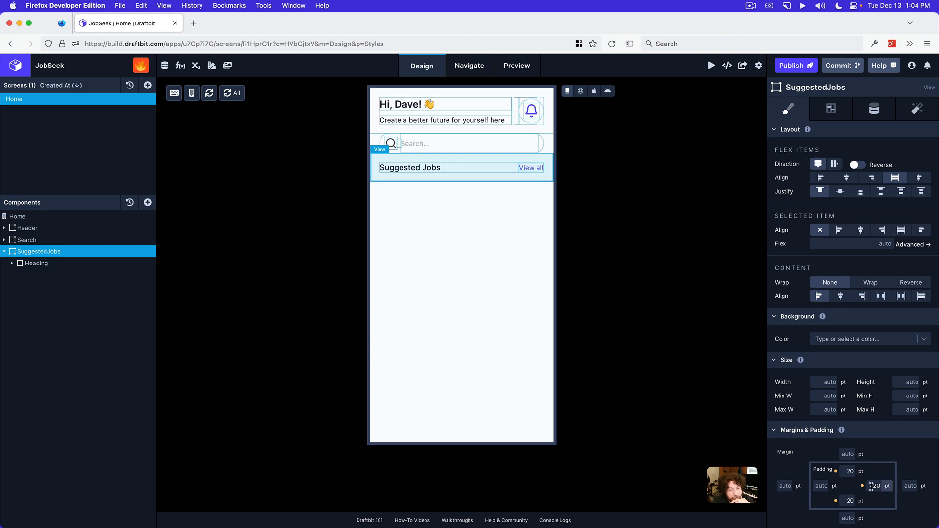
pyautogui.click(862, 487)
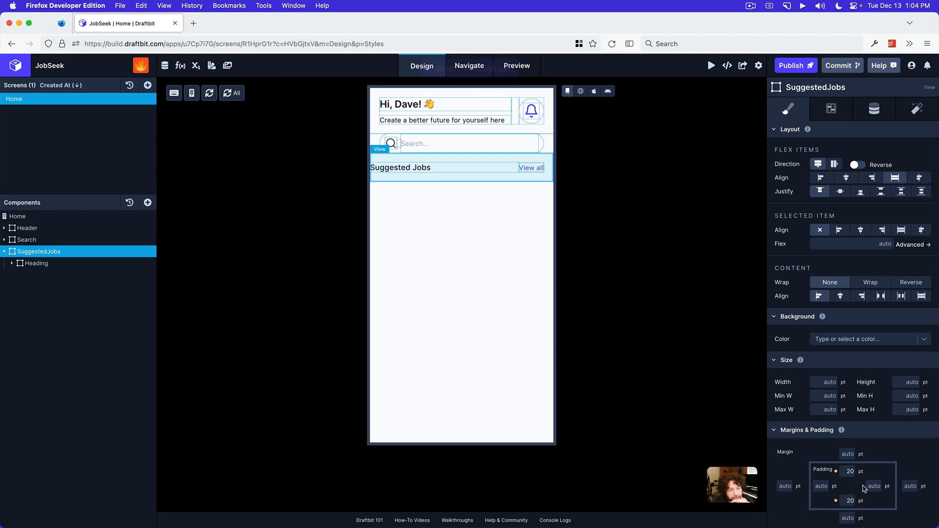
# Set the left and right padding of the Heading View inside SuggestedJobs to 20 pt
pyautogui.click(44, 263)
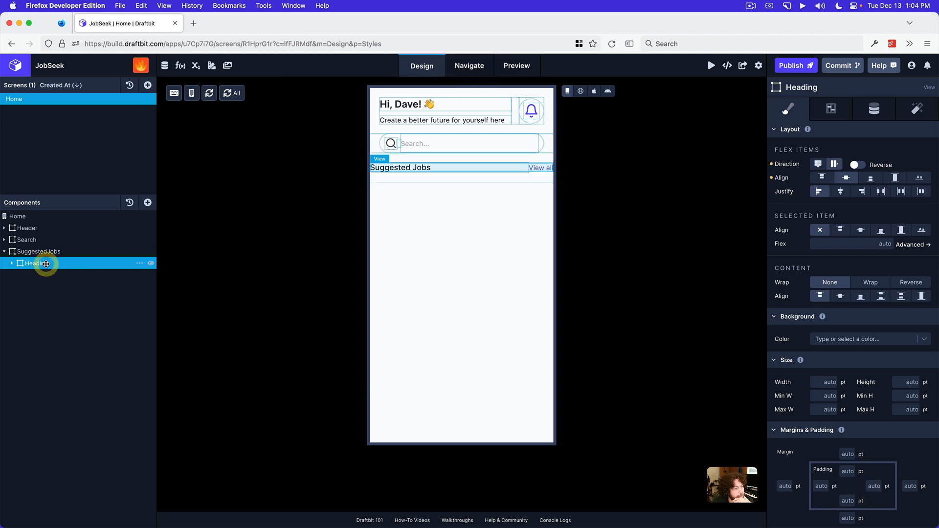
pyautogui.click(826, 483)
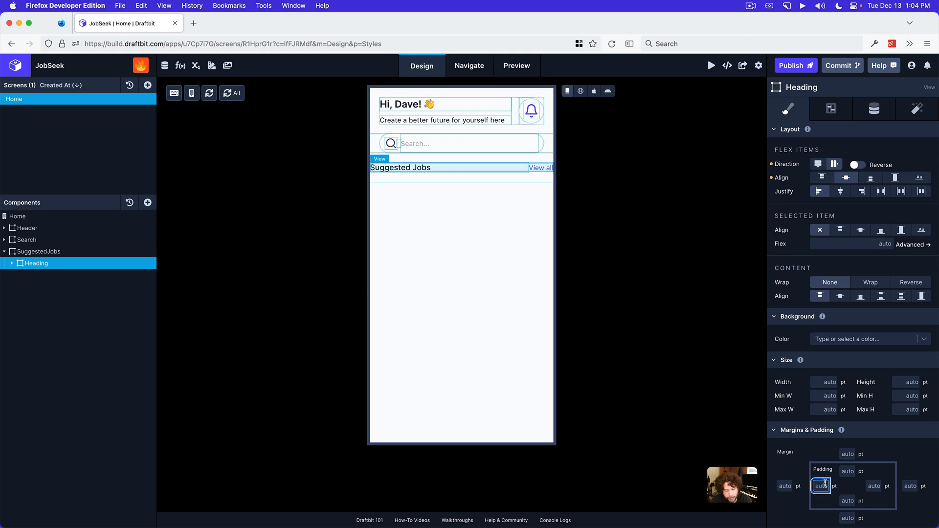
pyautogui.write('20')
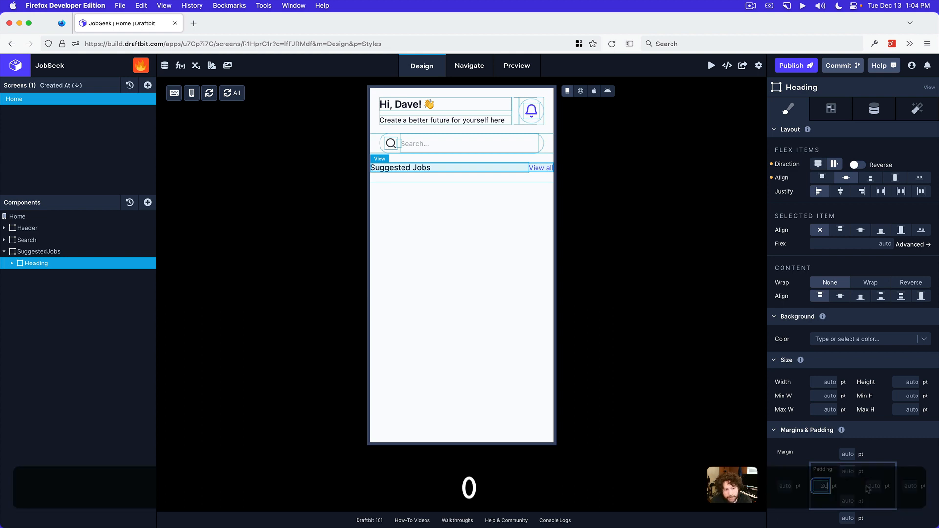
pyautogui.click(870, 486)
pyautogui.write('20')
pyautogui.click(890, 453)
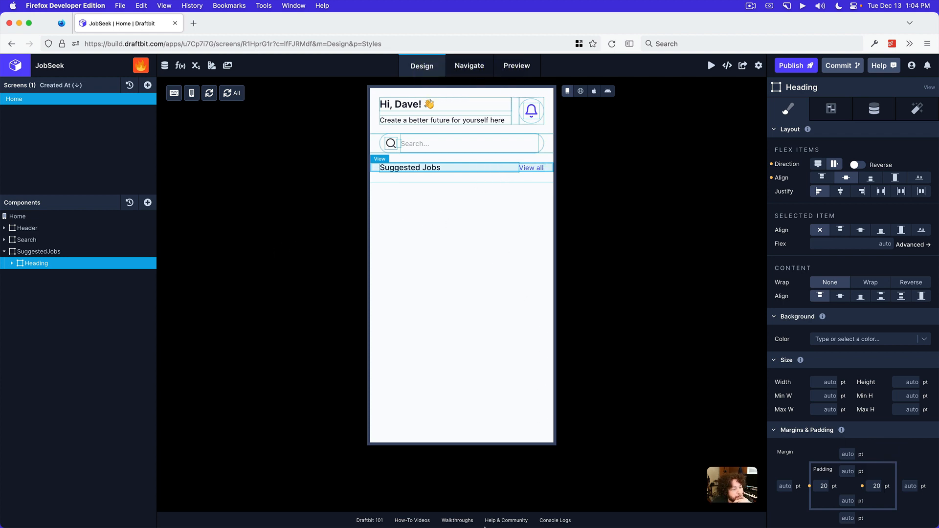
# Check the home screen in web view, return to Draft View, and open the list of components to add for SuggestedJobs
pyautogui.click(580, 91)
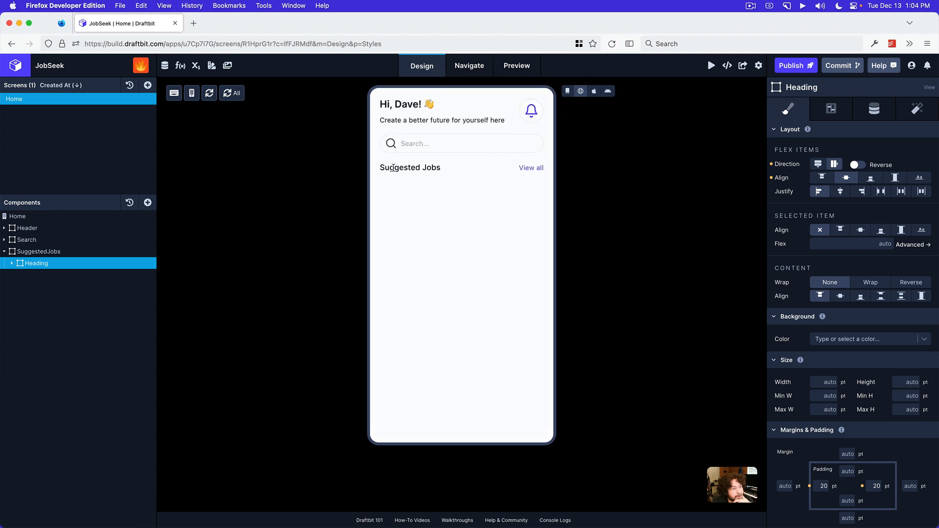
pyautogui.click(567, 91)
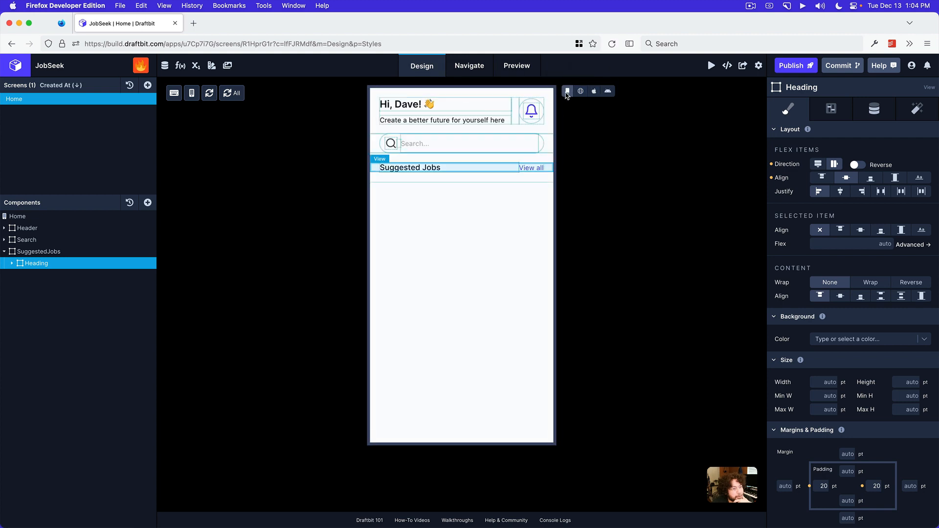
pyautogui.click(38, 252)
pyautogui.click(148, 204)
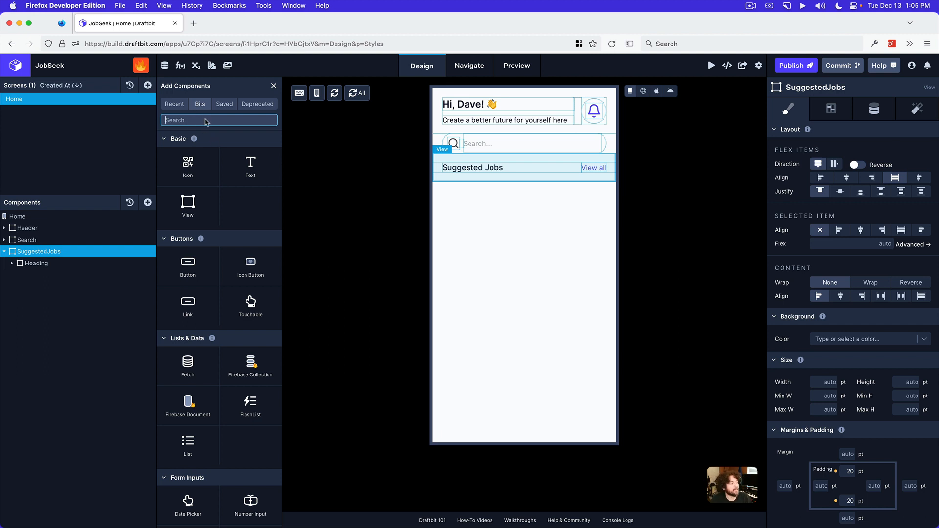
pyautogui.click(84, 328)
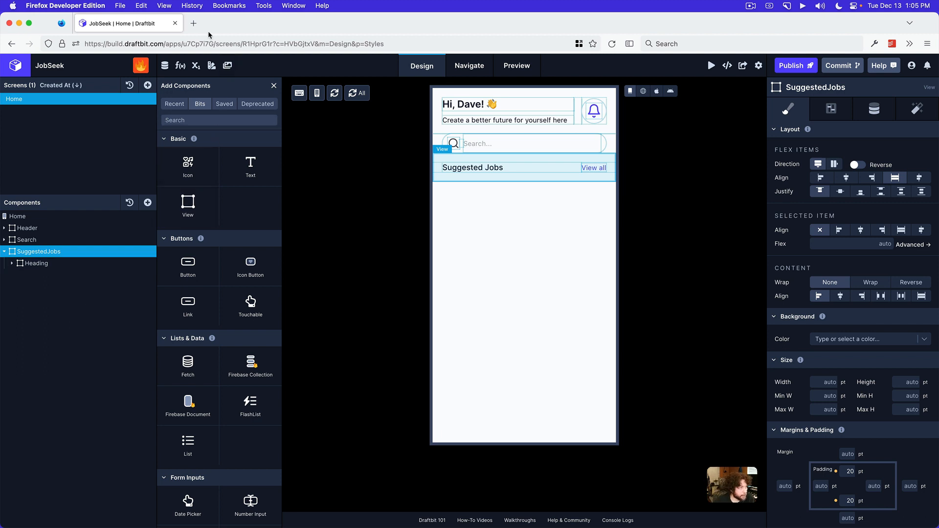
# Open example-data.draftbit.com in a new browser tab and examine which data resources it offers
pyautogui.click(193, 23)
pyautogui.click(227, 44)
pyautogui.write('ex')
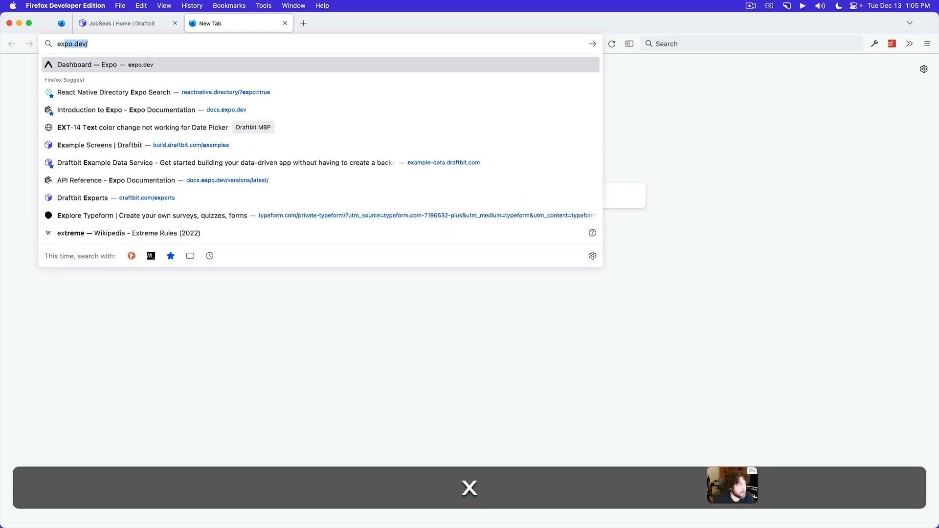
pyautogui.write('ample-data')
pyautogui.press('Return')
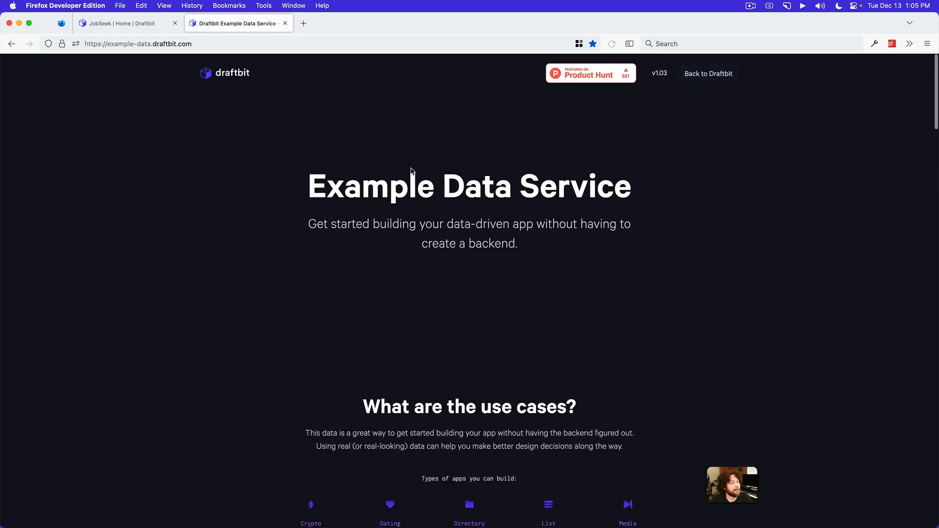
pyautogui.scroll(-10, 606, 138)
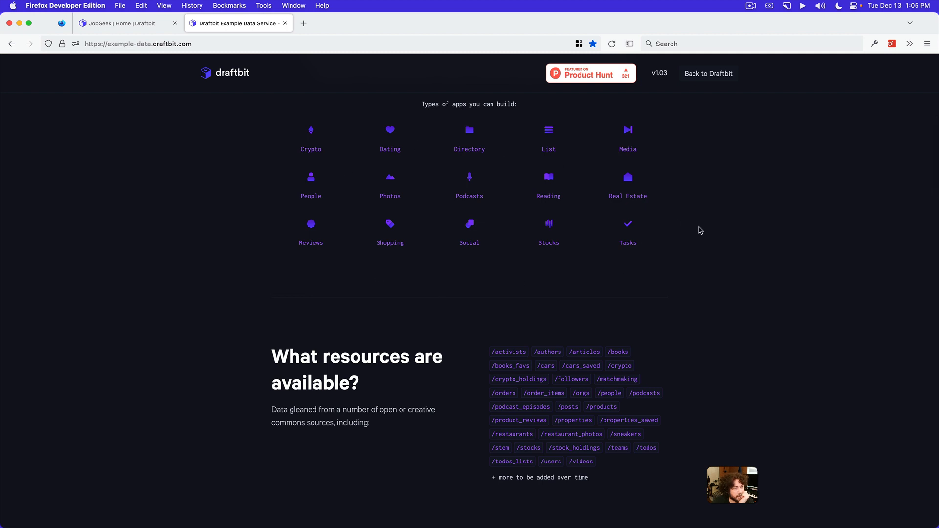
pyautogui.scroll(-4, 700, 230)
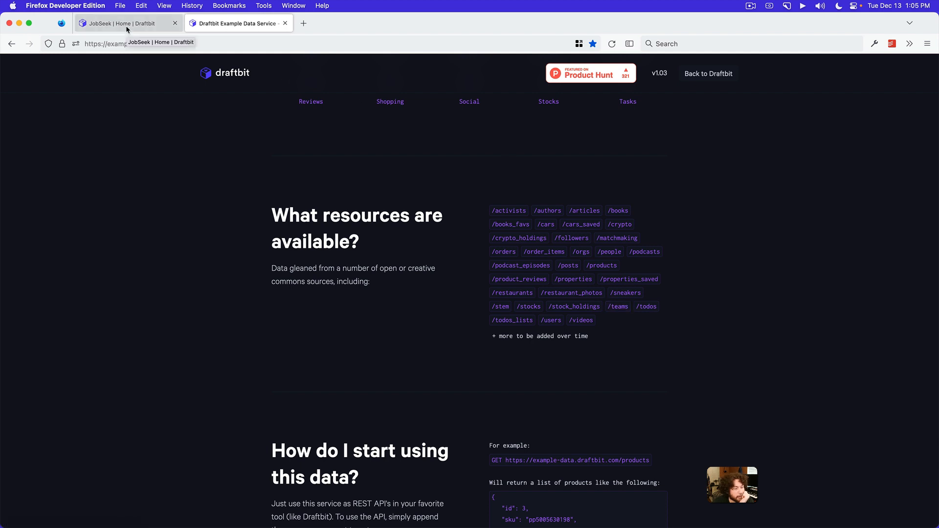
# Return to the JobSeek project and start a new Rest API service named Draftbit
pyautogui.click(99, 23)
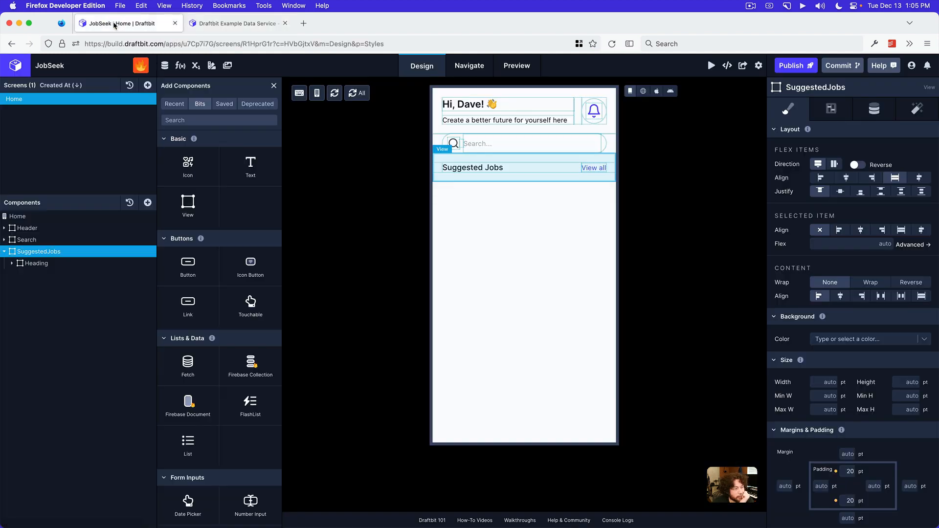
pyautogui.click(165, 66)
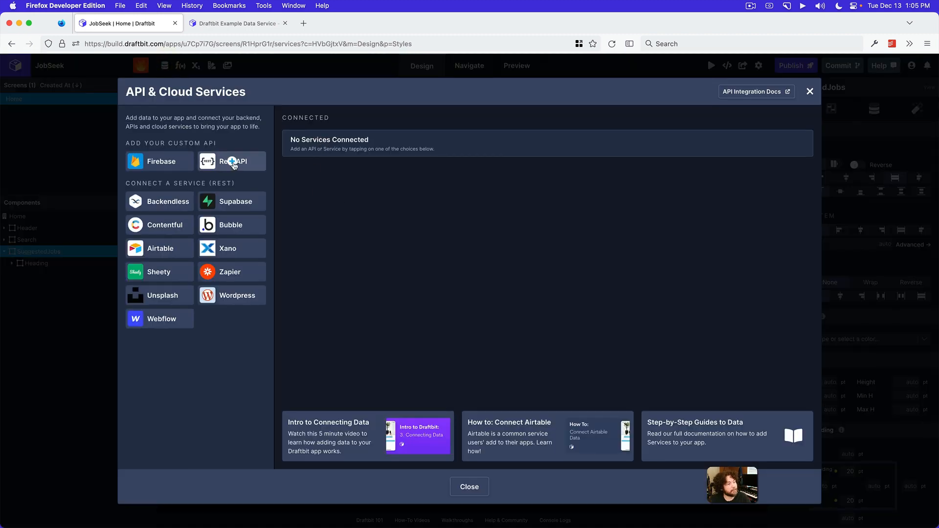
pyautogui.click(233, 163)
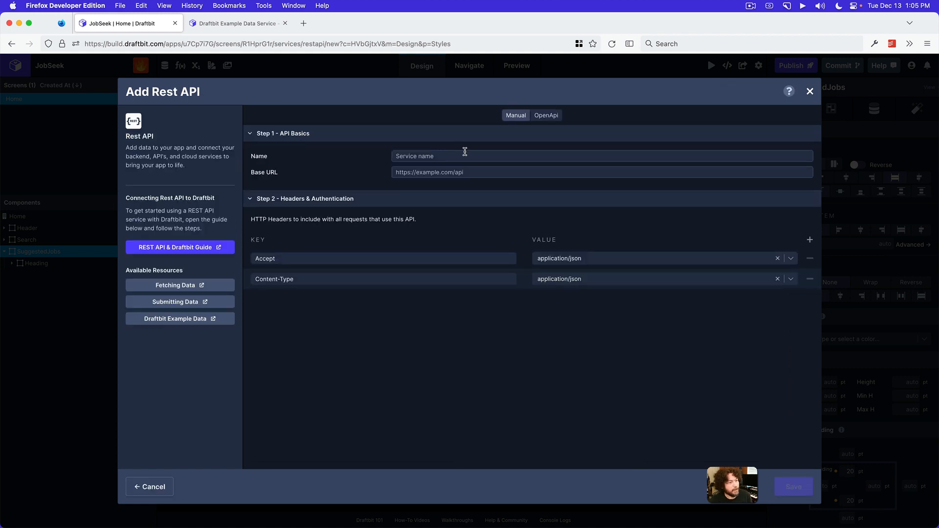
pyautogui.click(464, 157)
pyautogui.write('Draftbit')
pyautogui.press('Tab')
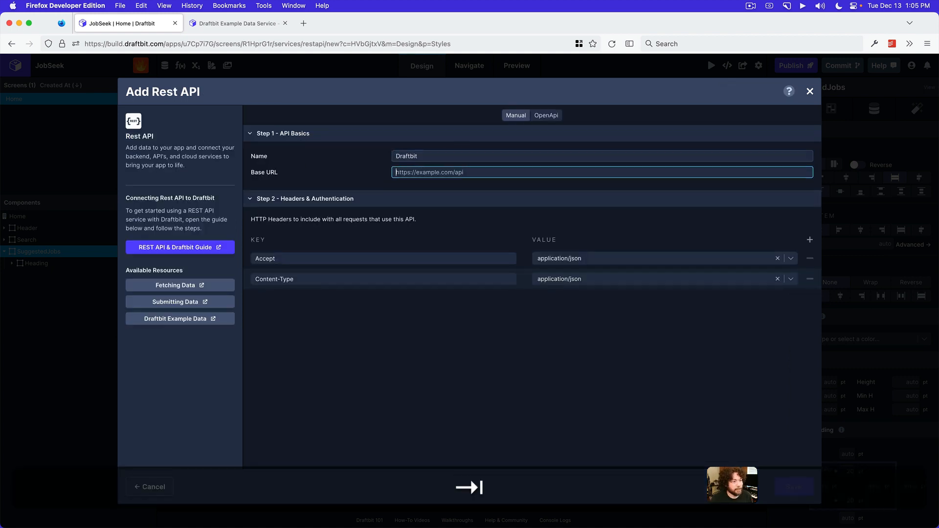
pyautogui.write('httpS:')
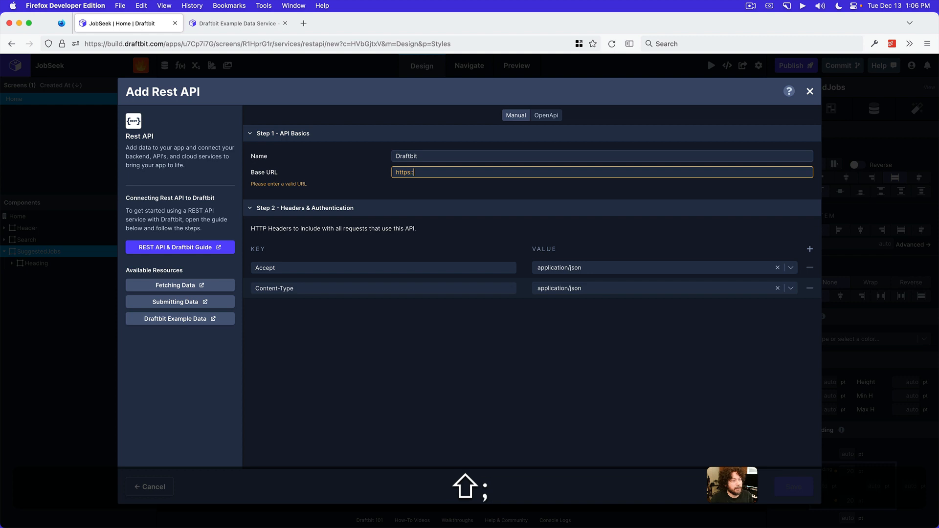
pyautogui.press('BackSpace')
pyautogui.press('BackSpace')
pyautogui.press('BackSpace')
pyautogui.press('BackSpace')
pyautogui.press('BackSpace')
pyautogui.press('BackSpace')
pyautogui.write('d')
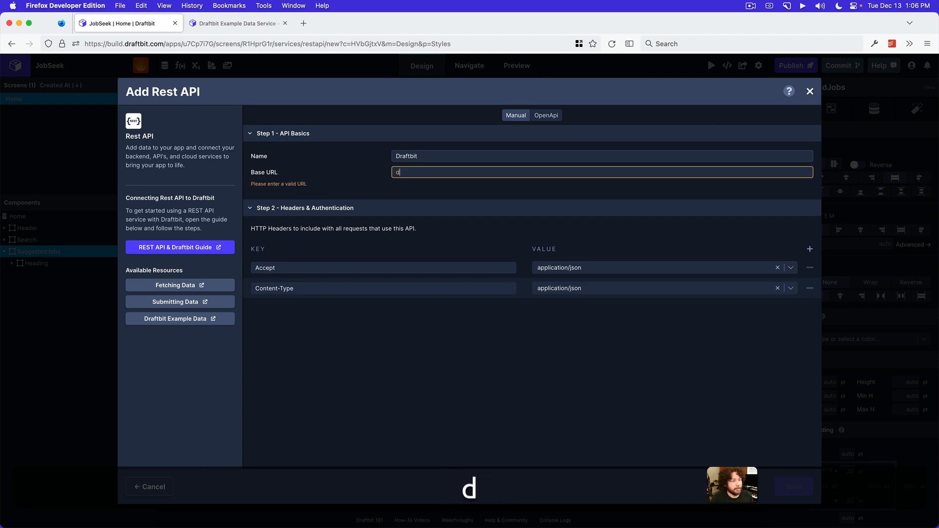
pyautogui.write('raftbit:example-data')
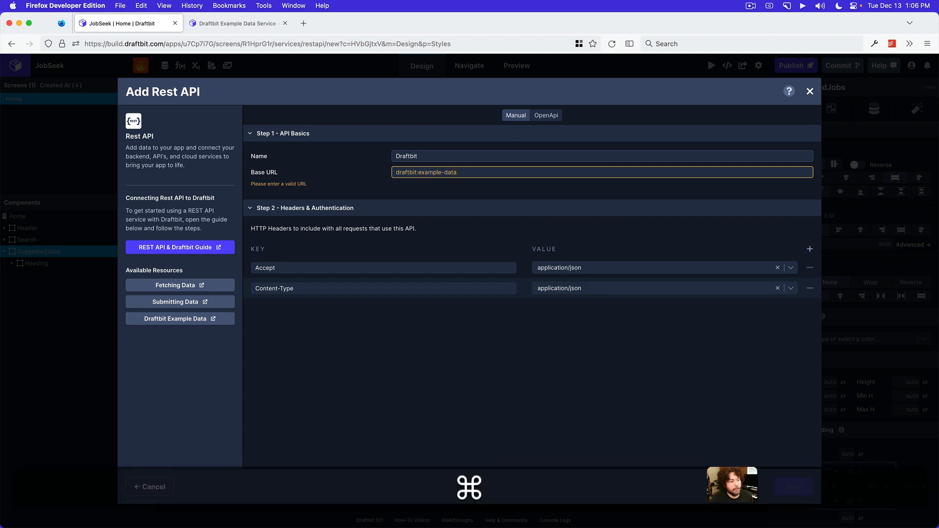
pyautogui.press('shift+super+Left')
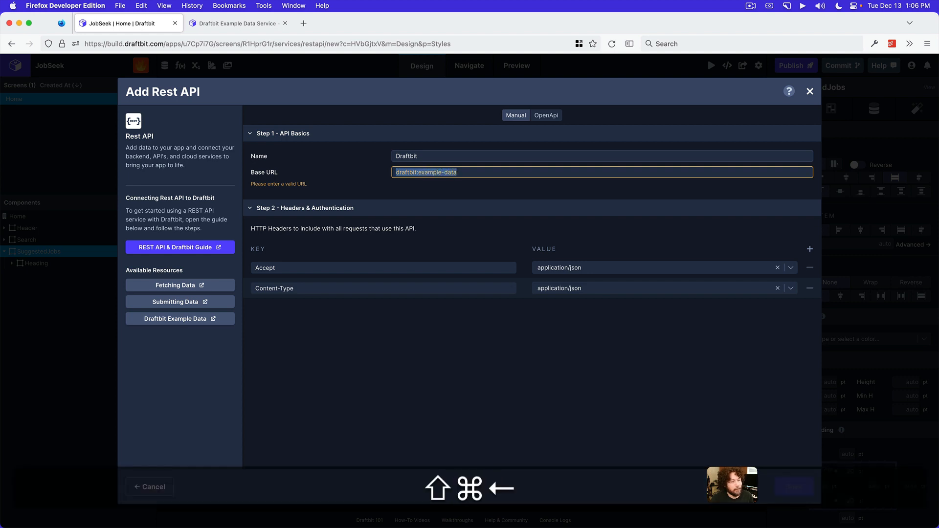
pyautogui.write('https:/')
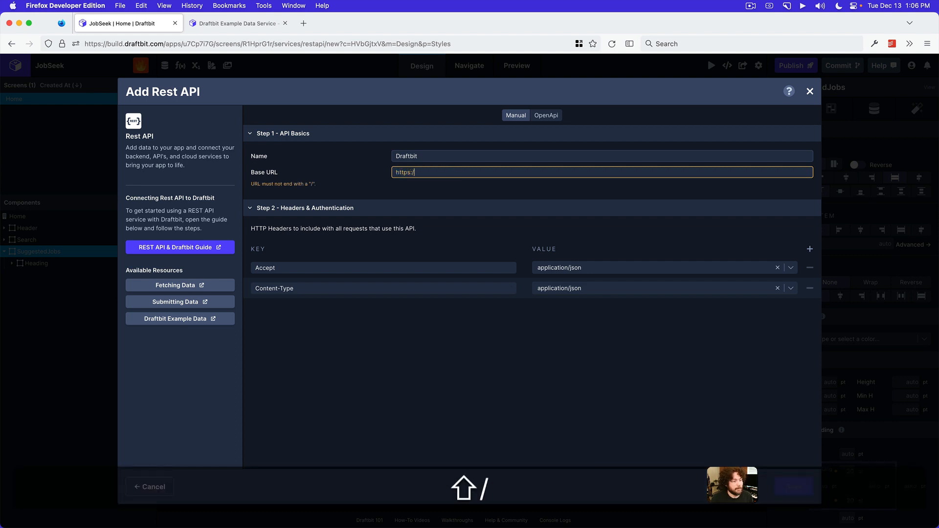
pyautogui.write('/exampl')
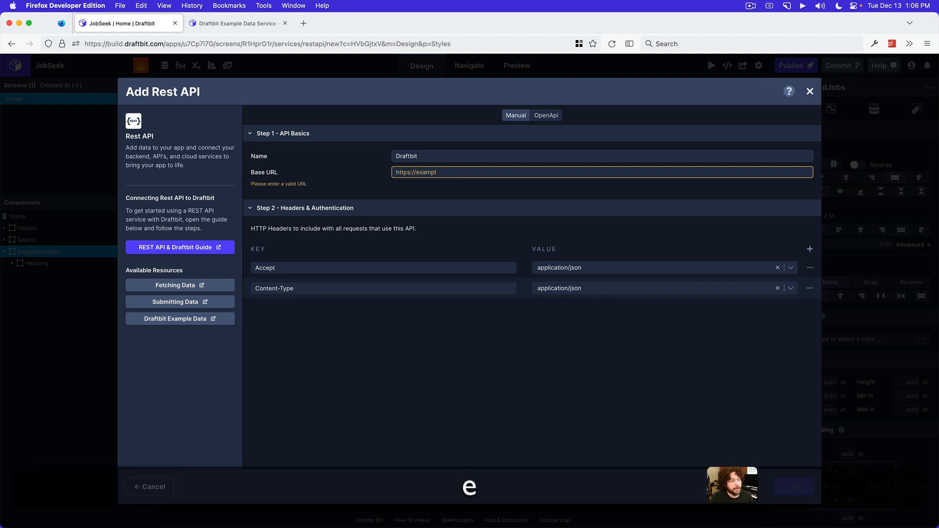
pyautogui.write('e-data.draftbit.com')
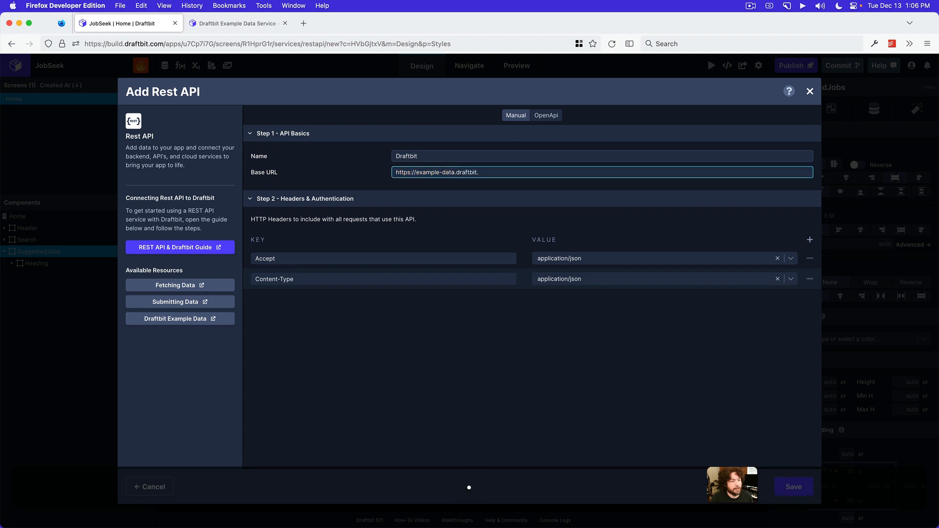
pyautogui.click(485, 318)
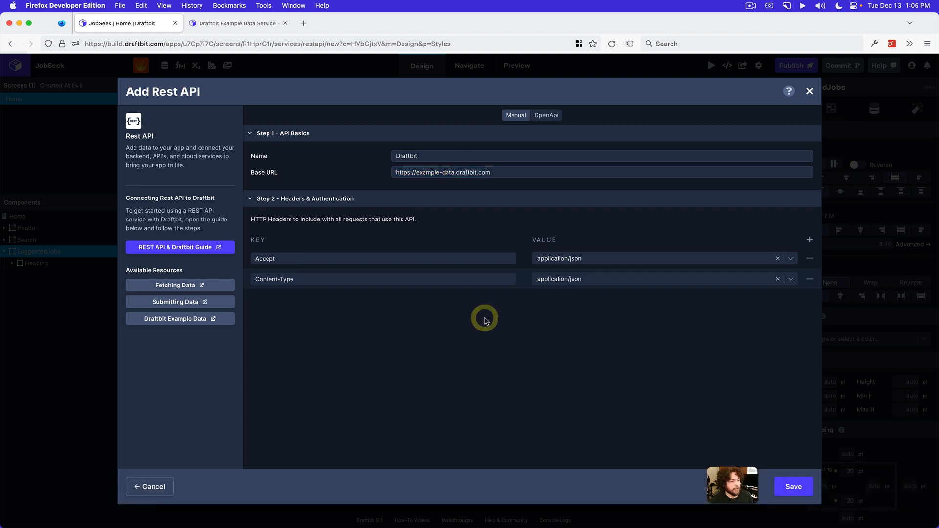
pyautogui.click(792, 486)
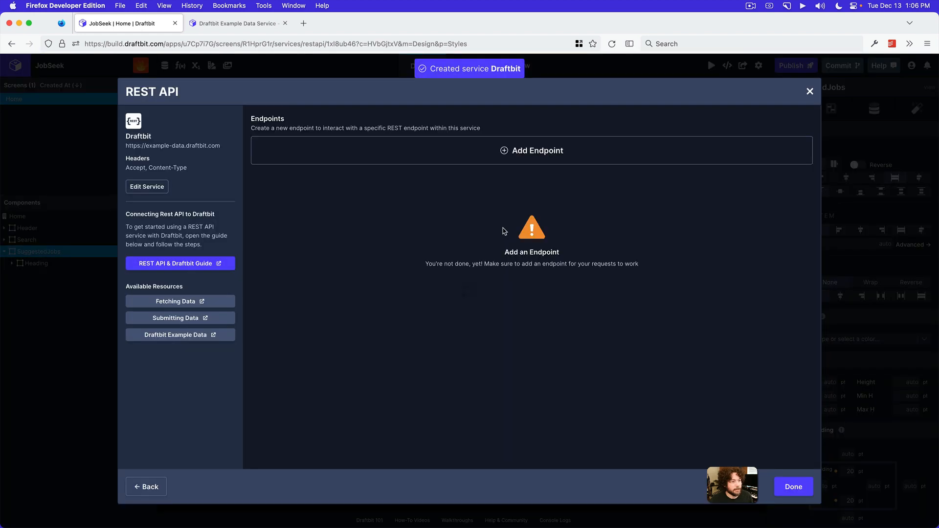
# Add an endpoint named Teams to the Draftbit service, with the Get Many role and Team as its object type
pyautogui.click(510, 153)
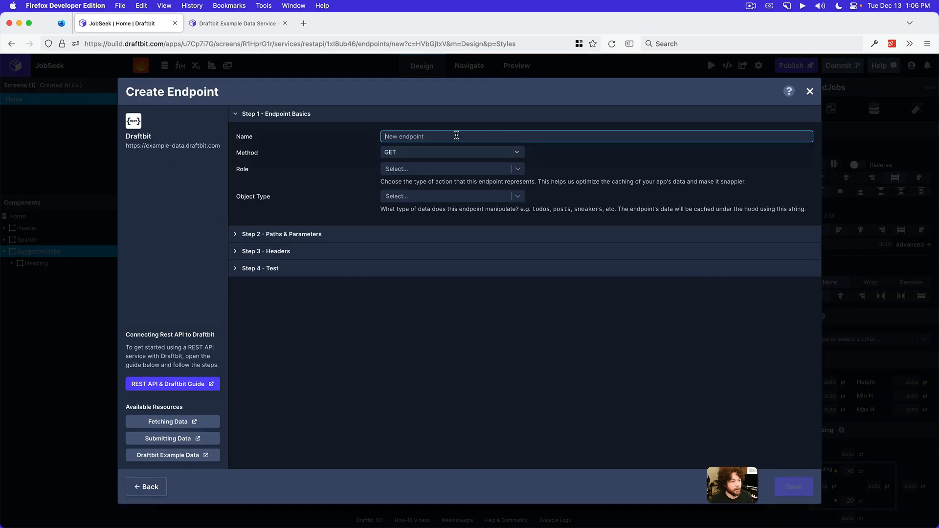
pyautogui.write('Teams')
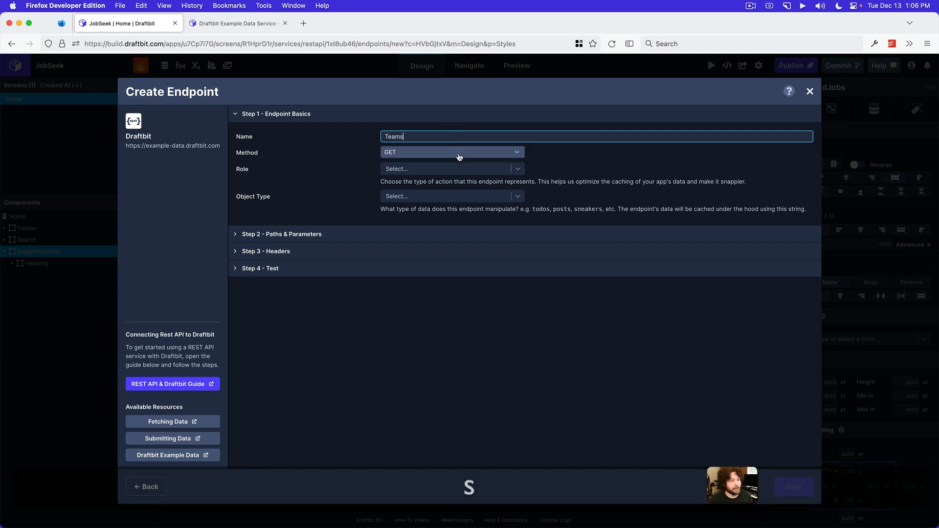
pyautogui.click(458, 169)
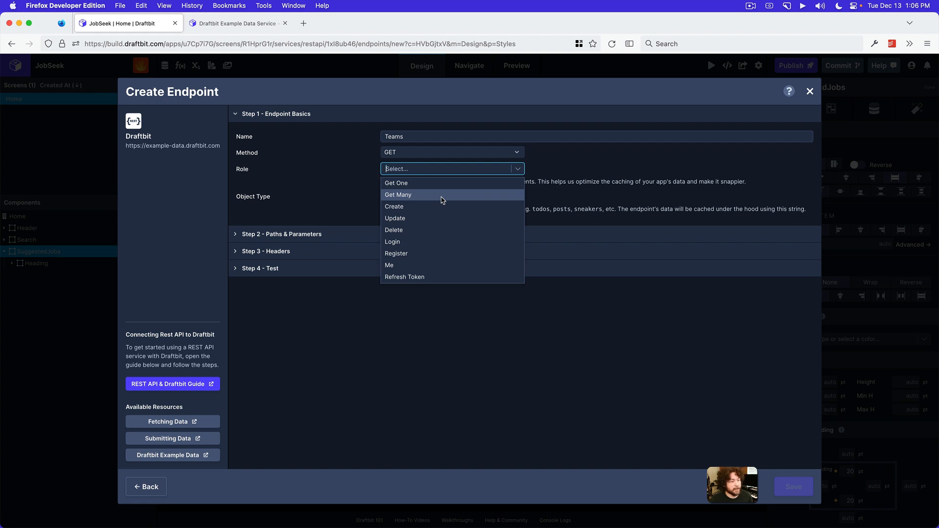
pyautogui.click(443, 196)
pyautogui.click(431, 196)
pyautogui.write('Team')
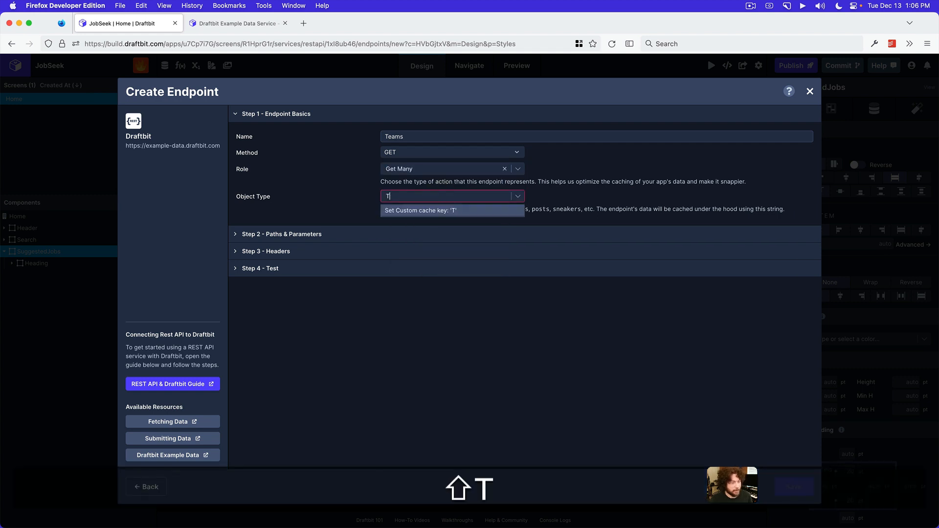
pyautogui.click(448, 212)
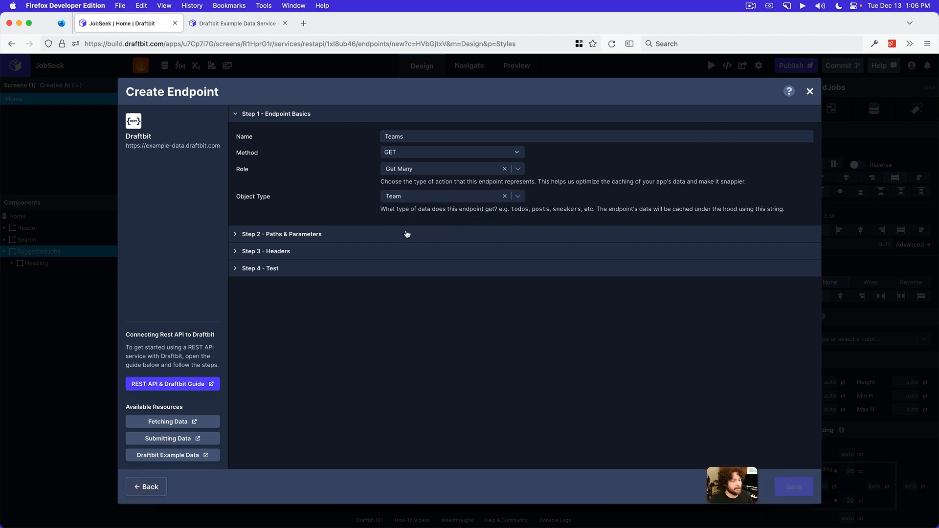
# Set the Teams endpoint's path to /teams?_limit={{limit}} and give the limit variable a test value of 4
pyautogui.click(402, 236)
pyautogui.click(307, 166)
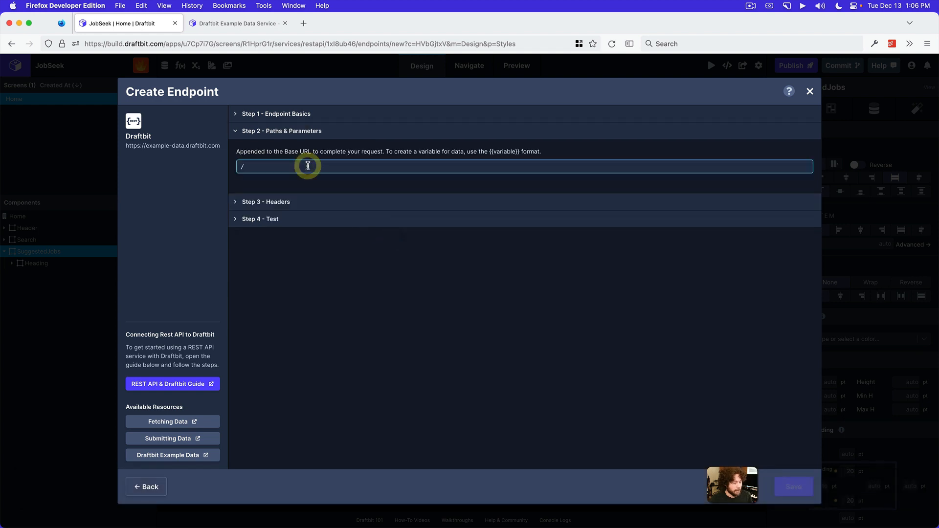
pyautogui.write('/teams')
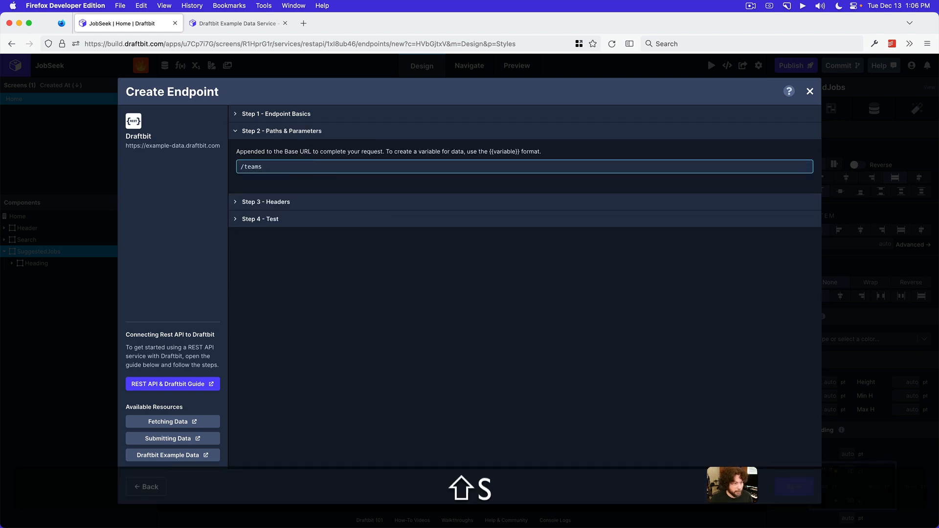
pyautogui.write('?_')
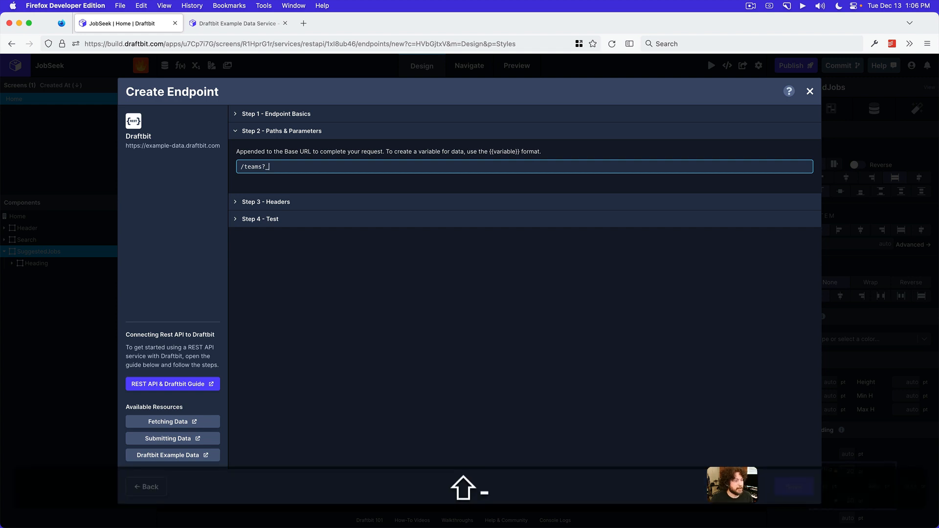
pyautogui.write('limit={{')
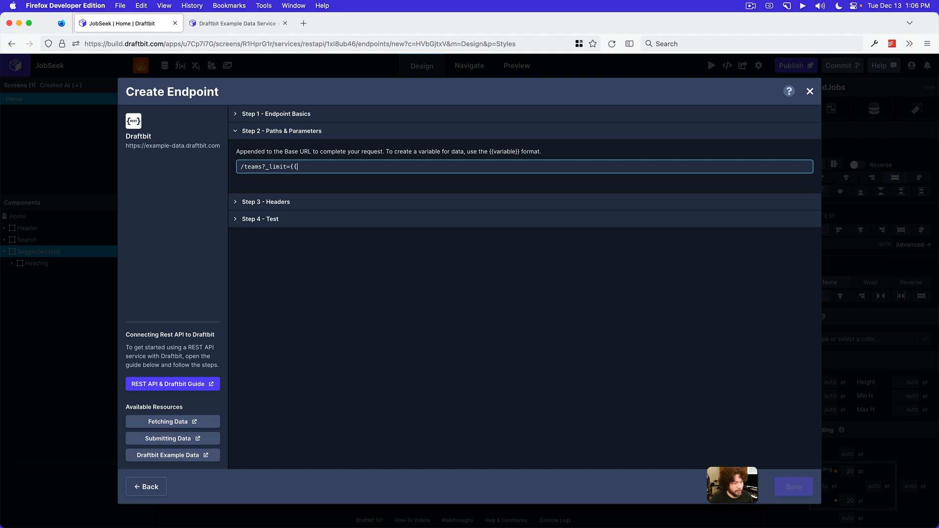
pyautogui.write('limit}}')
pyautogui.press('Tab')
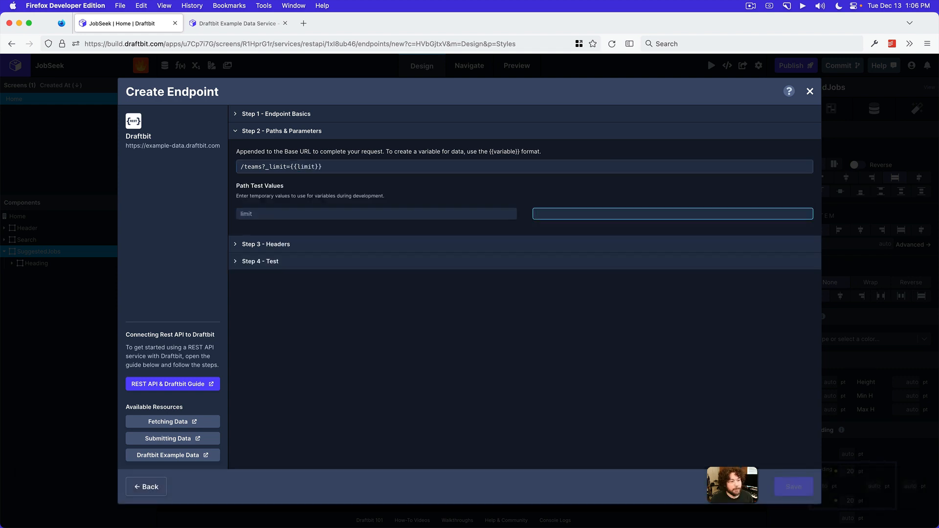
pyautogui.write('4')
pyautogui.press('Tab')
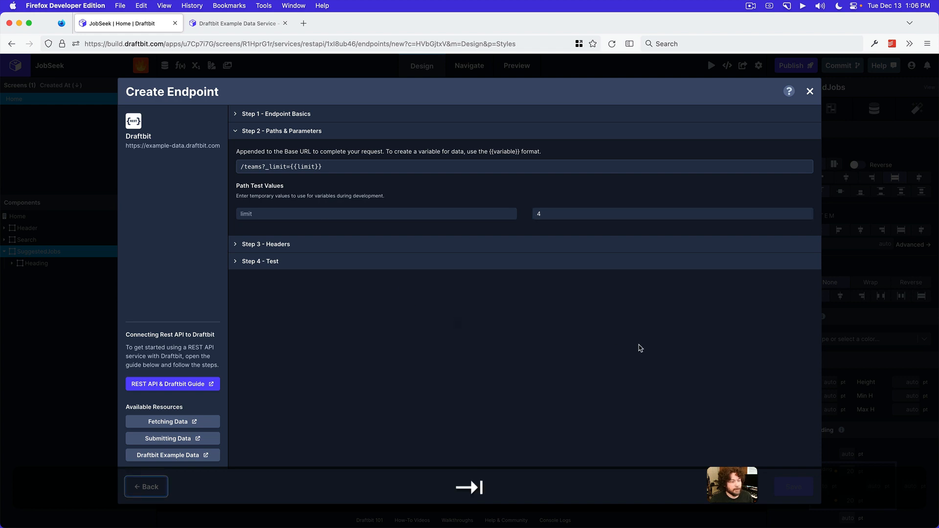
# Test the Teams endpoint, save it, and finish the service setup to return to the Home screen design
pyautogui.click(681, 262)
pyautogui.click(799, 188)
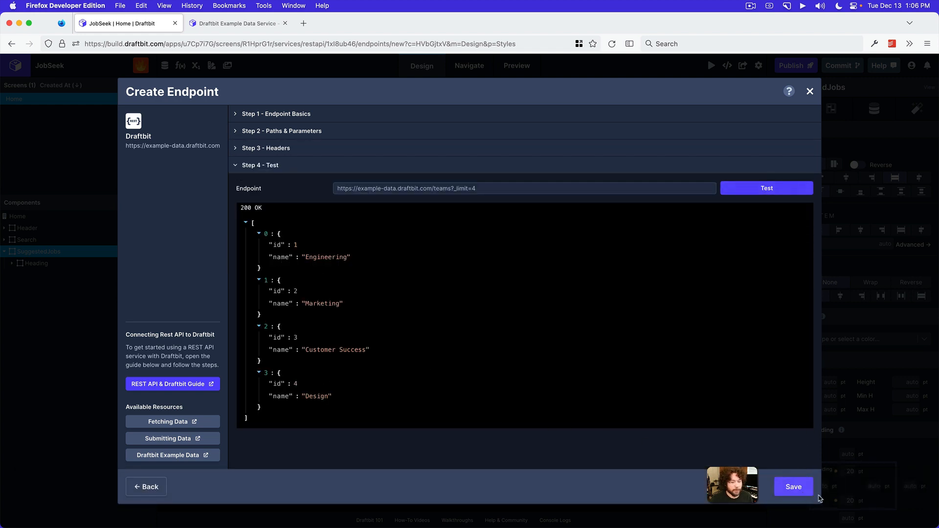
pyautogui.click(781, 481)
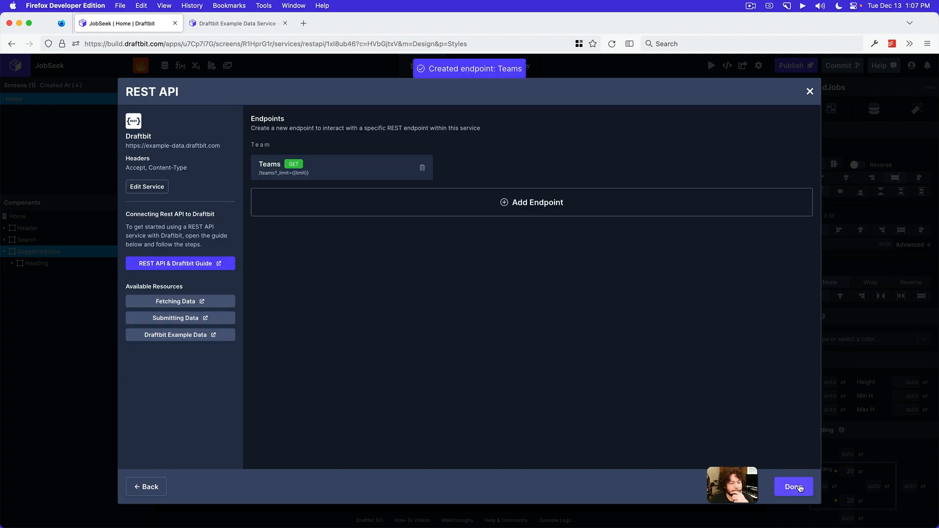
pyautogui.click(794, 486)
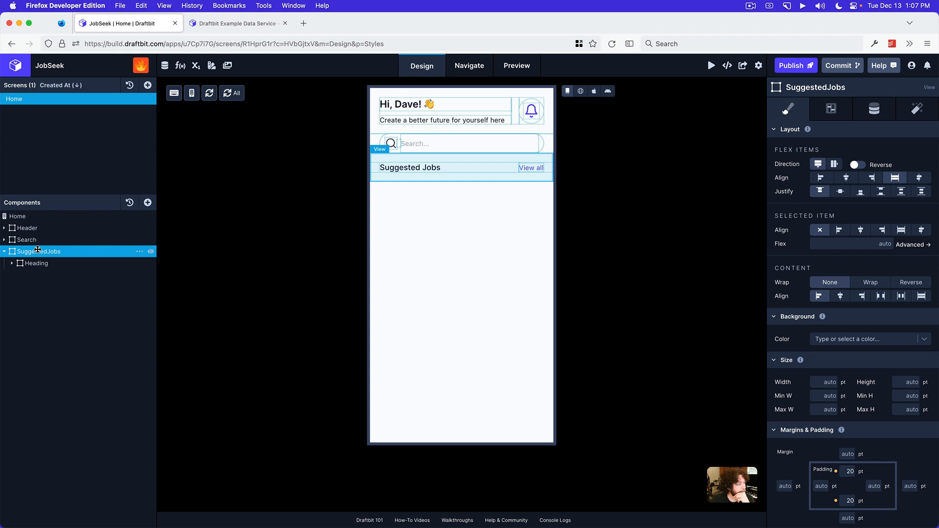
# Add a Fetch component inside the SuggestedJobs view
pyautogui.click(147, 202)
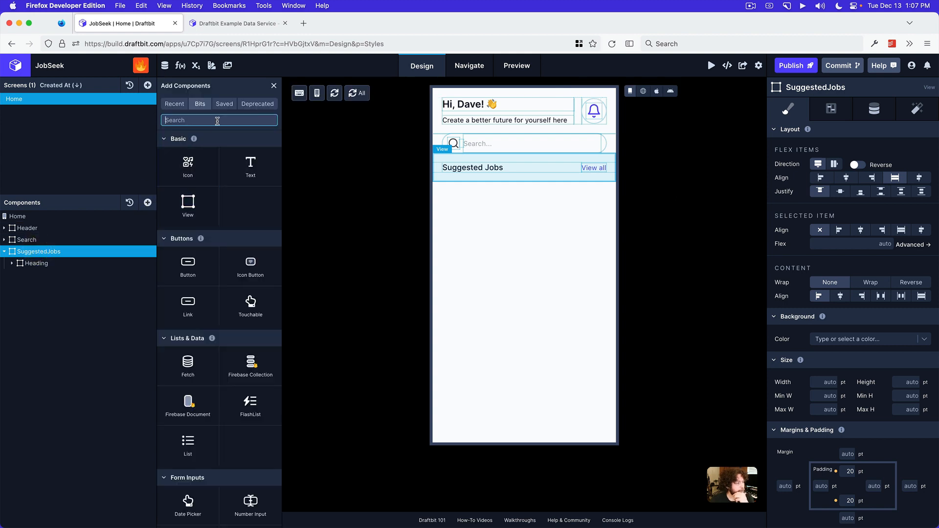
pyautogui.write('fetc')
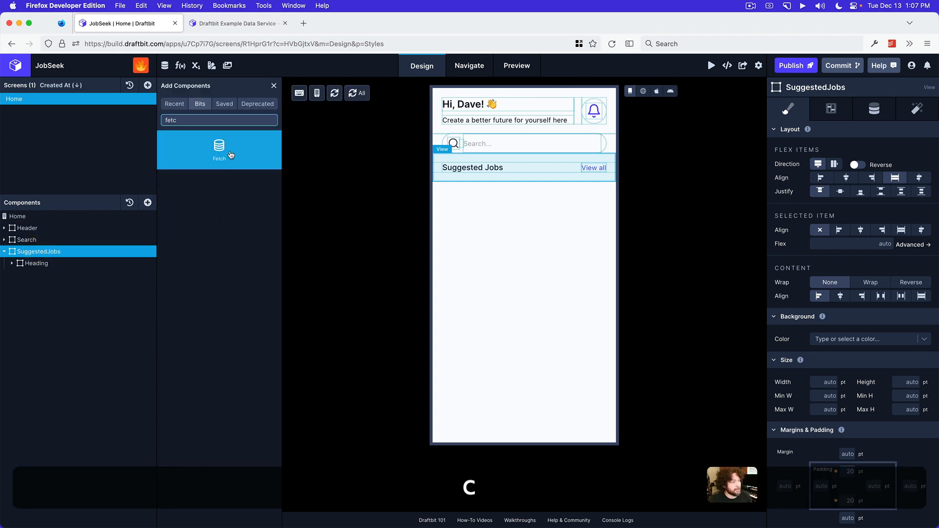
pyautogui.click(231, 155)
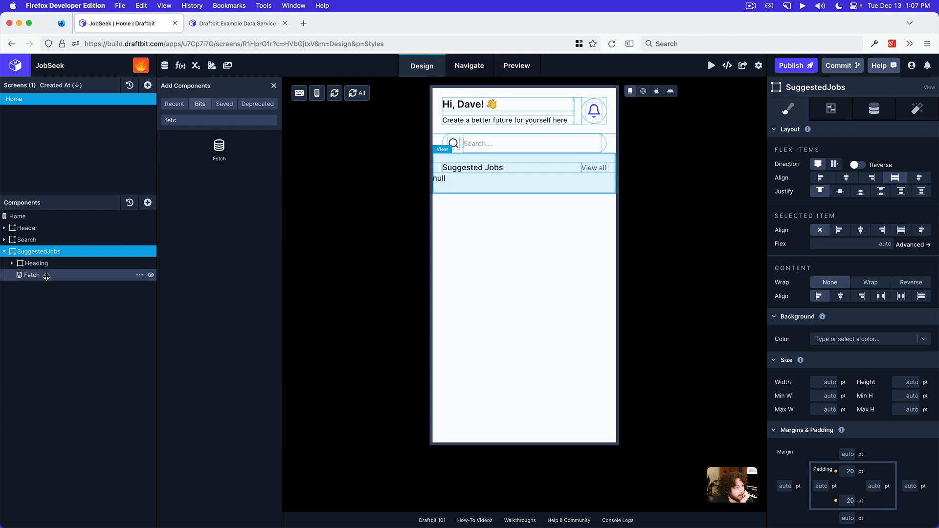
# Connect the Fetch component to the Draftbit (REST) service and its Teams (GET) endpoint, and review the response preview
pyautogui.click(47, 276)
pyautogui.click(896, 154)
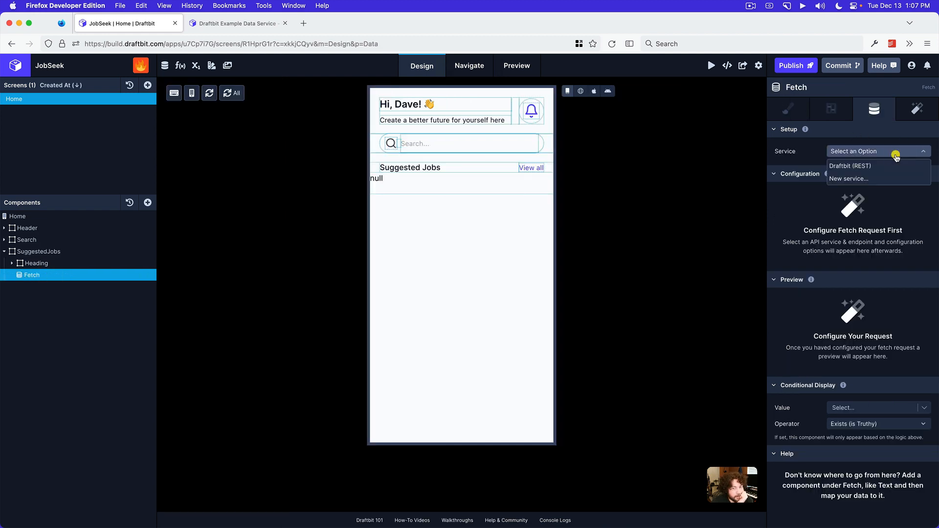
pyautogui.click(855, 167)
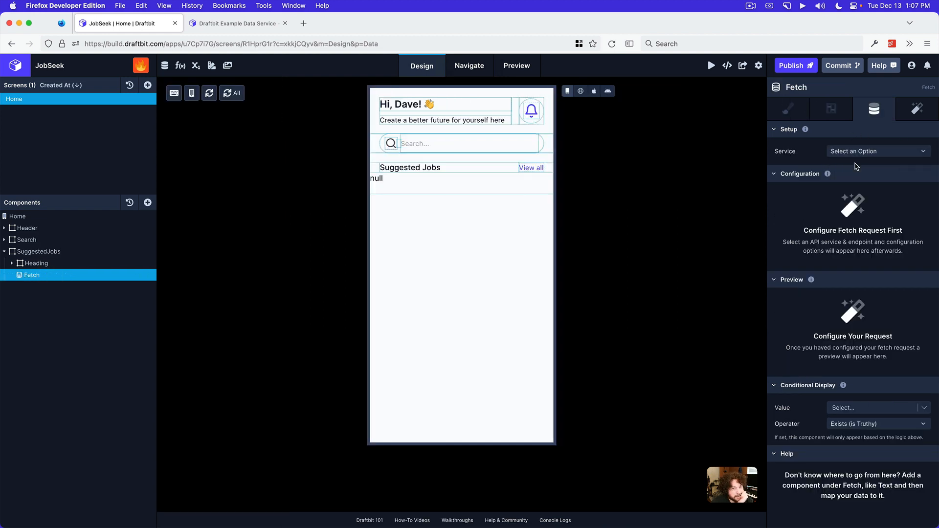
pyautogui.click(855, 167)
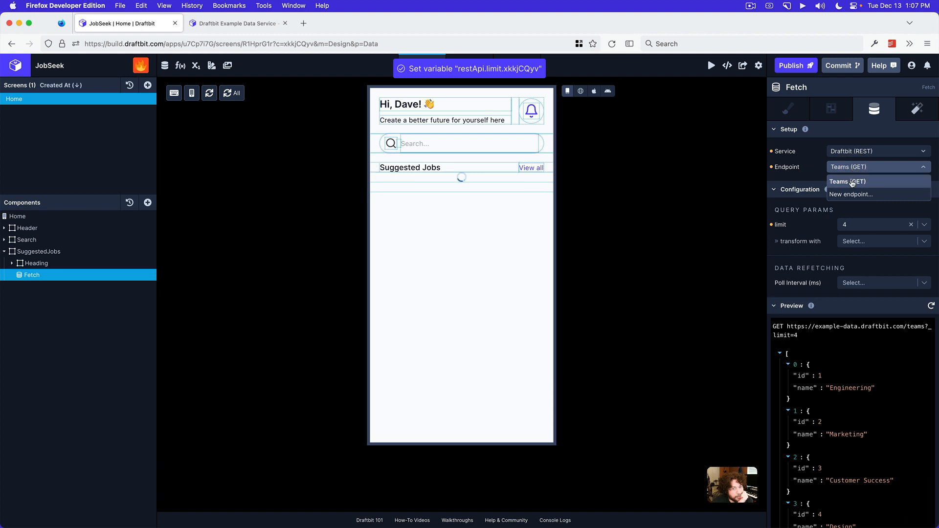
pyautogui.click(854, 182)
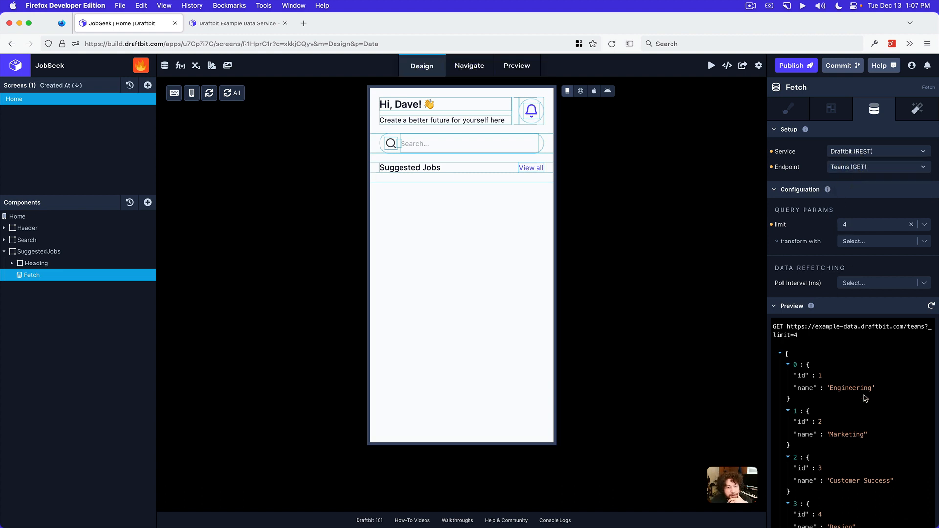
pyautogui.scroll(-5, 865, 398)
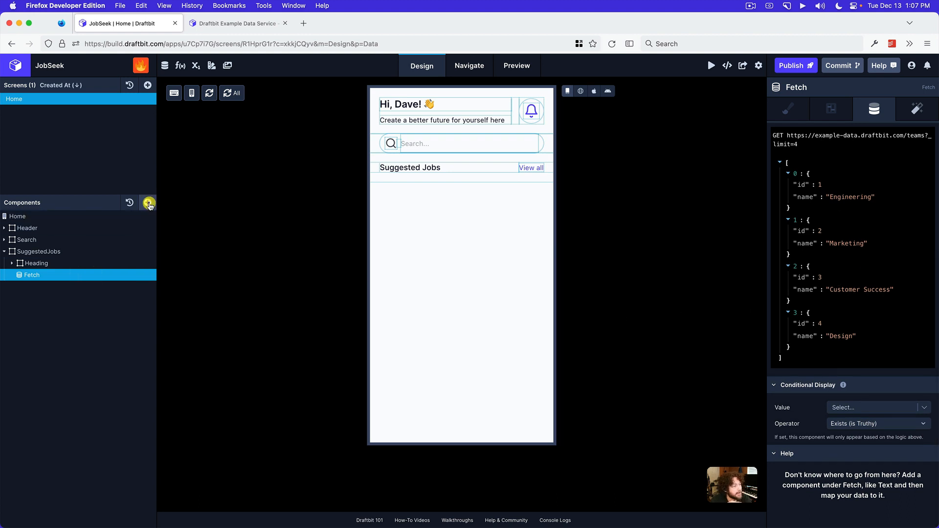
# Add a List inside the Fetch component and set its data source to the Top-level response
pyautogui.click(147, 202)
pyautogui.write('list')
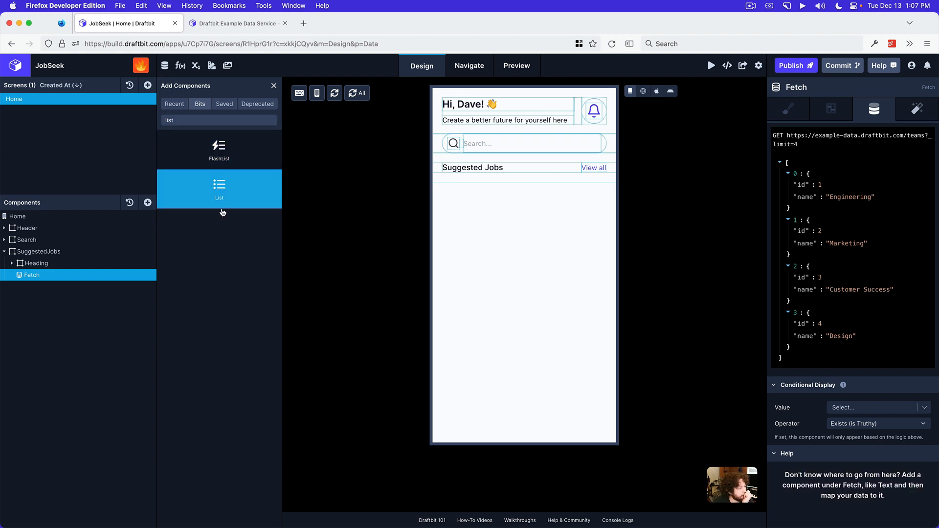
pyautogui.click(220, 187)
pyautogui.click(68, 286)
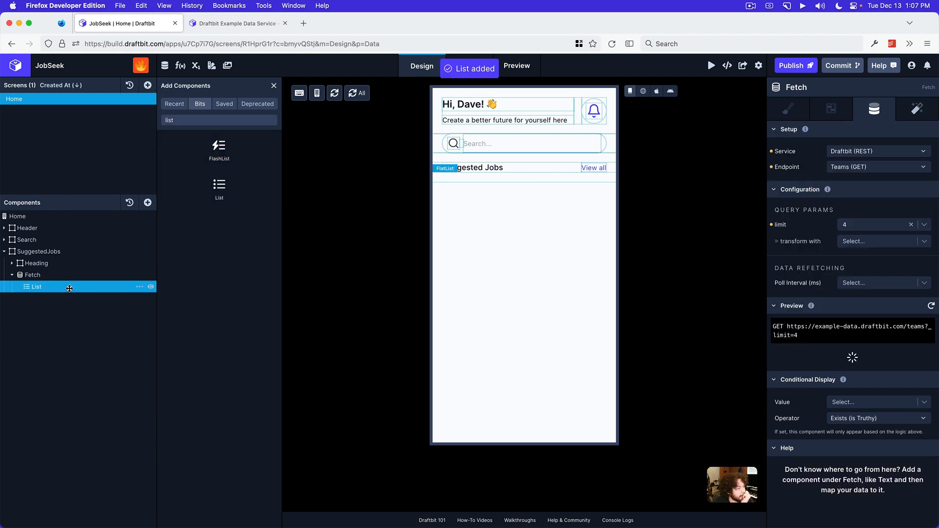
pyautogui.click(884, 152)
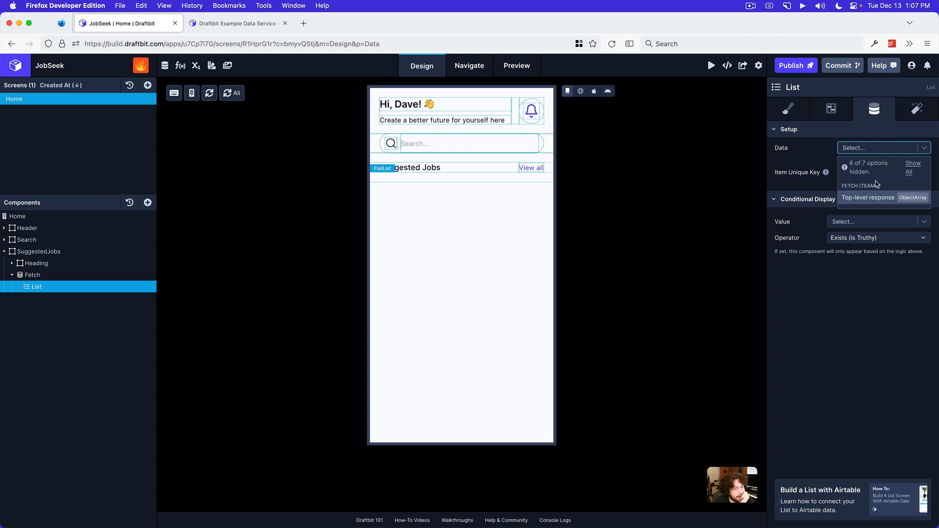
pyautogui.click(872, 198)
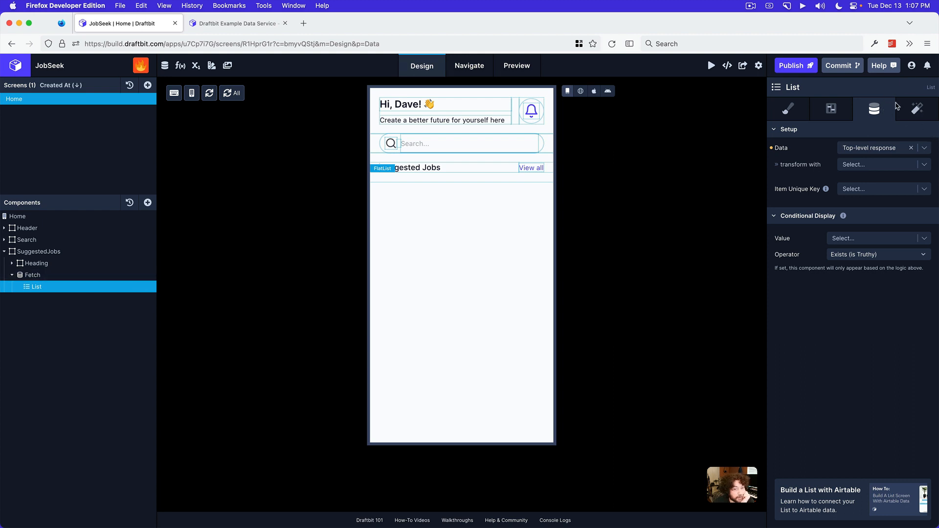
# Turn on the Horizontal option for the List and show its style settings
pyautogui.click(843, 111)
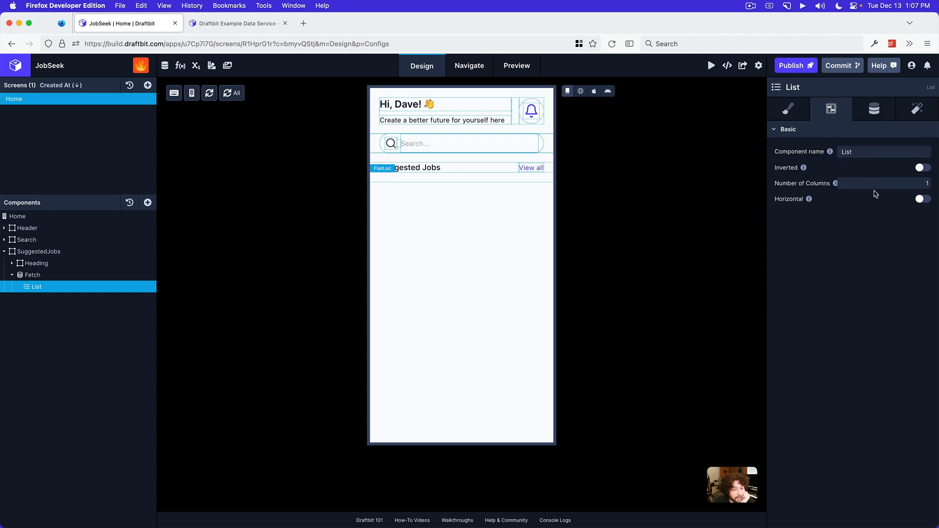
pyautogui.click(926, 203)
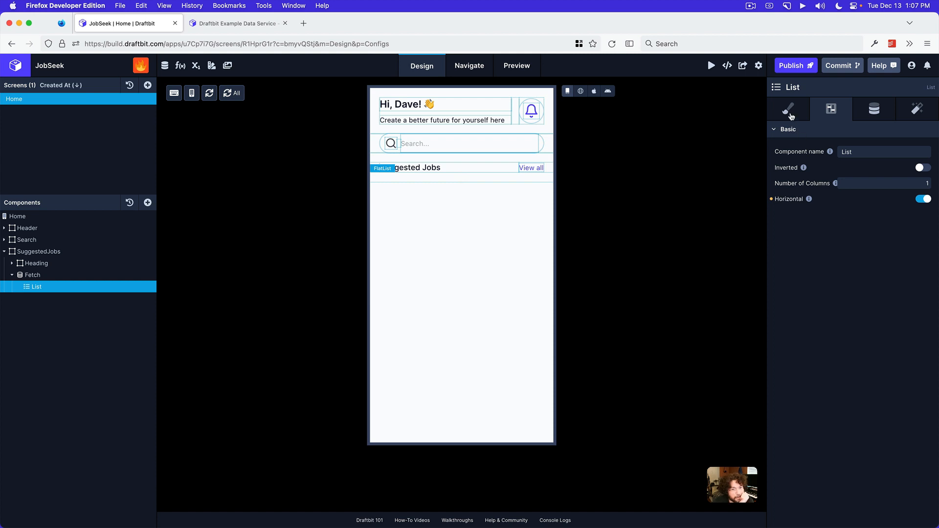
pyautogui.click(788, 110)
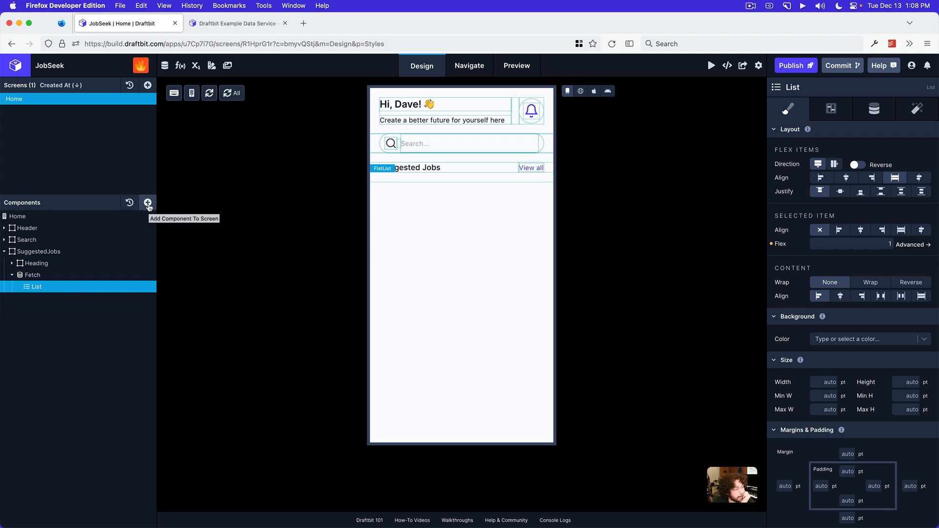
# Add a View inside the List and rename it JobCard
pyautogui.click(147, 204)
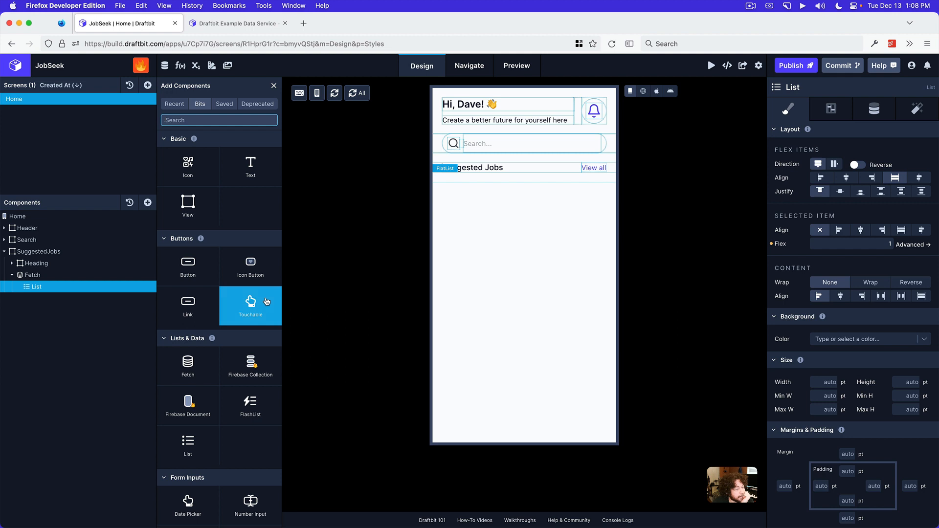
pyautogui.click(192, 206)
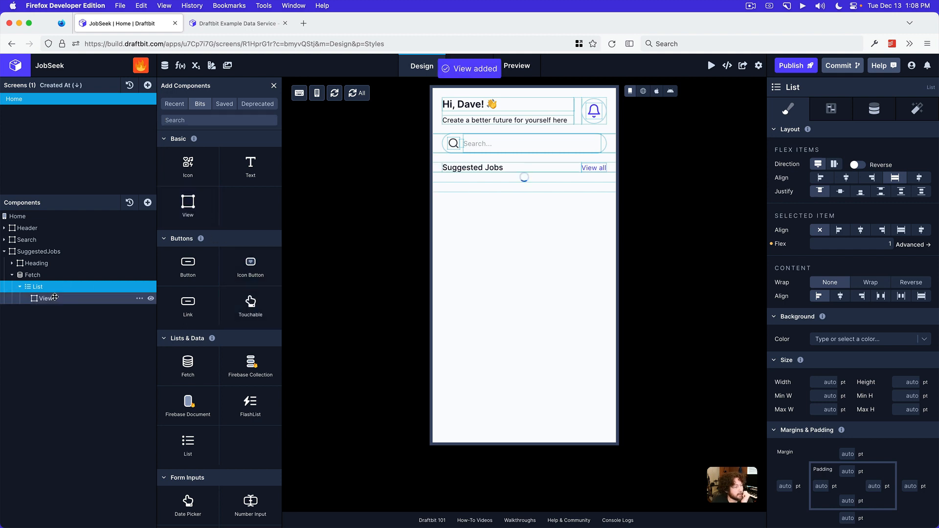
pyautogui.click(54, 298)
pyautogui.click(136, 298)
pyautogui.write('JOBCard')
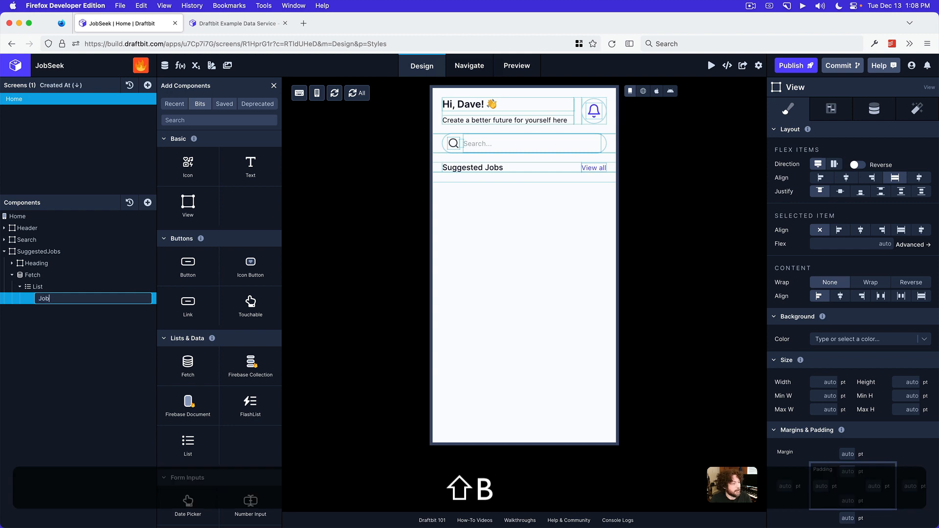
pyautogui.press('Return')
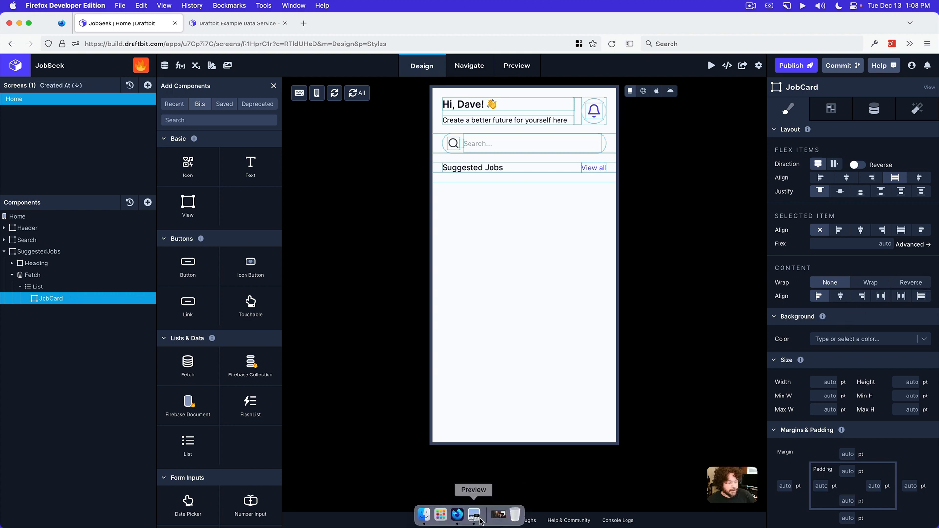
# Switch to the mockup in Preview, outline the suggested job card's header, tags and salary rows, and return to Draftbit
pyautogui.click(473, 512)
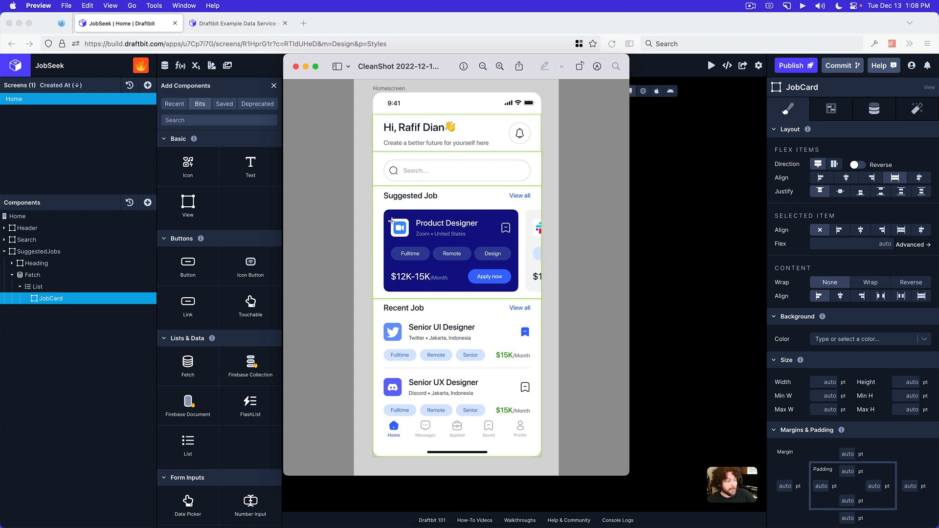
pyautogui.moveTo(387, 213); pyautogui.dragTo(515, 240)
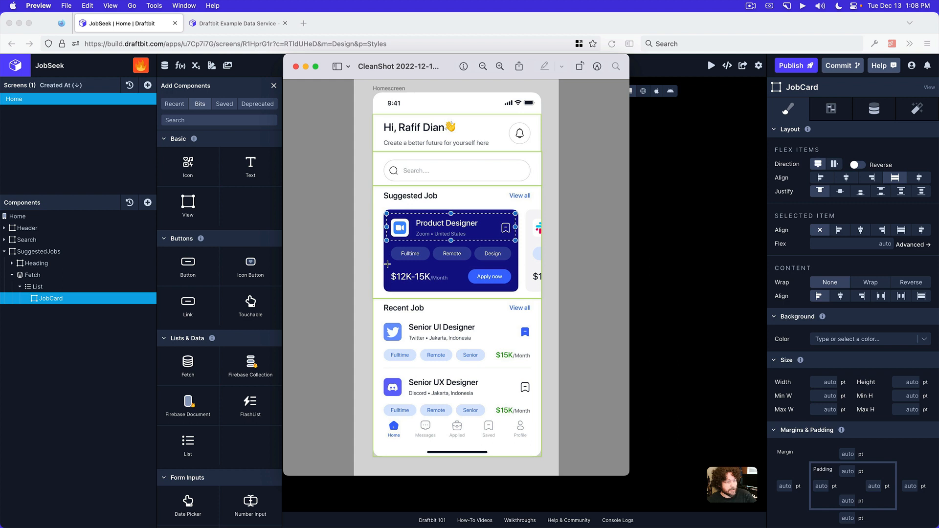
pyautogui.moveTo(388, 266); pyautogui.dragTo(514, 243)
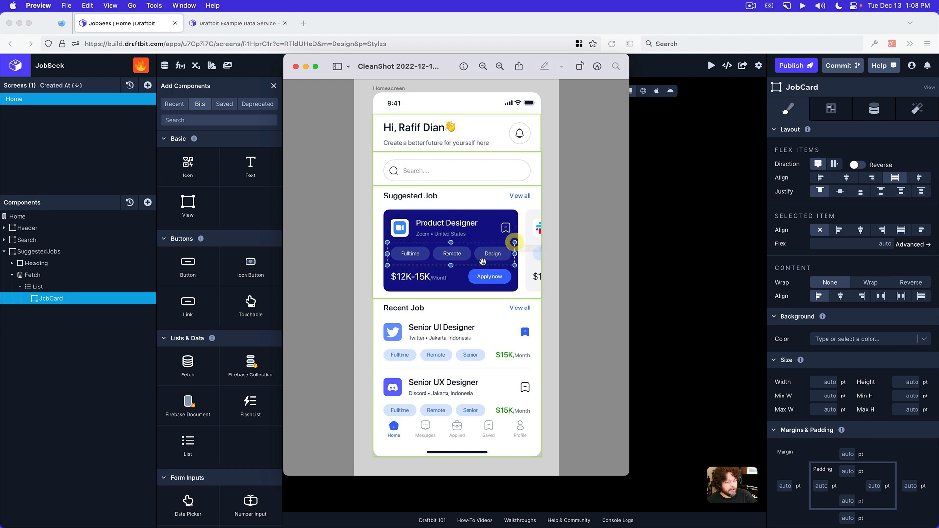
pyautogui.moveTo(390, 289); pyautogui.dragTo(517, 265)
pyautogui.moveTo(390, 213); pyautogui.dragTo(517, 241)
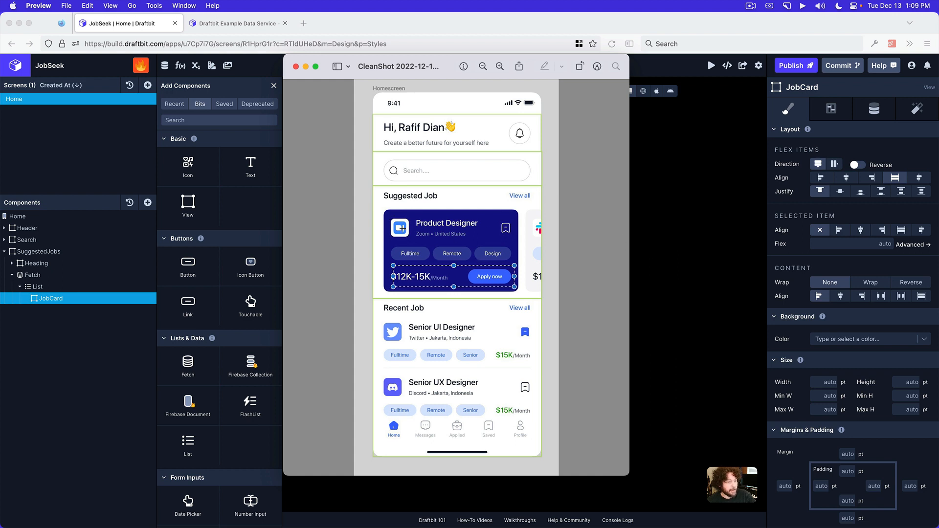
pyautogui.click(655, 240)
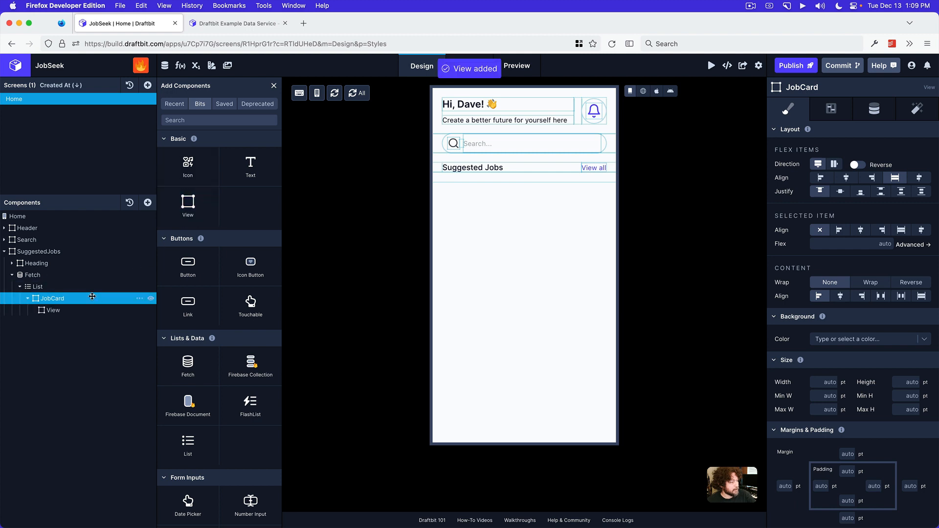
# Add a View inside JobCard and rename it CardHeader
pyautogui.doubleClick(64, 310)
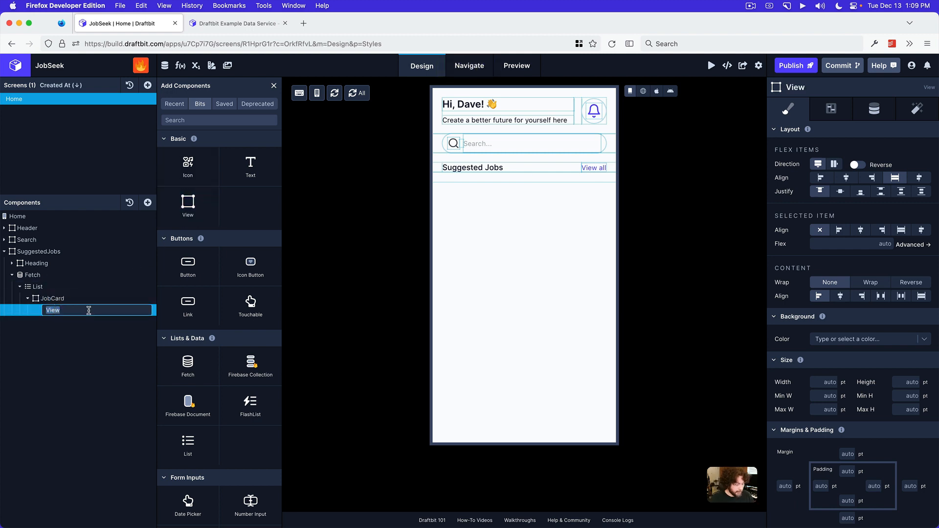
pyautogui.press('shift')
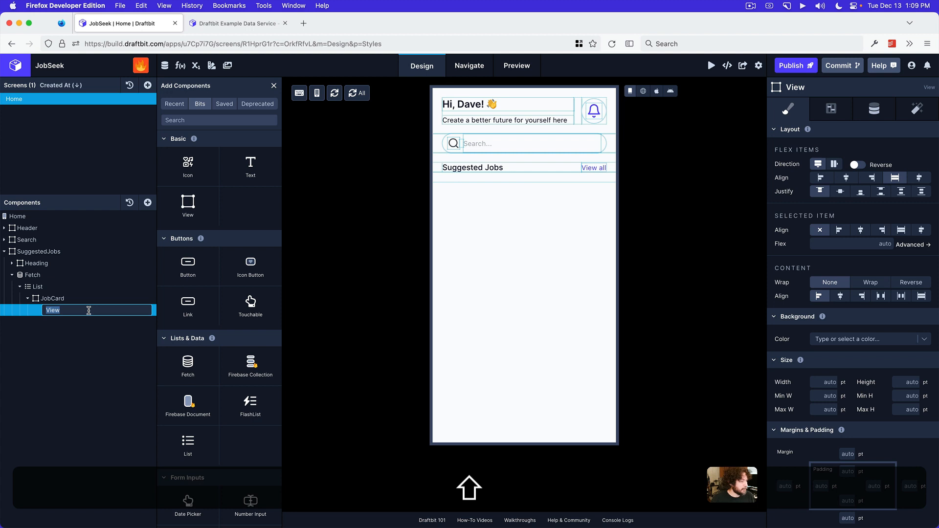
pyautogui.write('CardHeader')
pyautogui.press('Return')
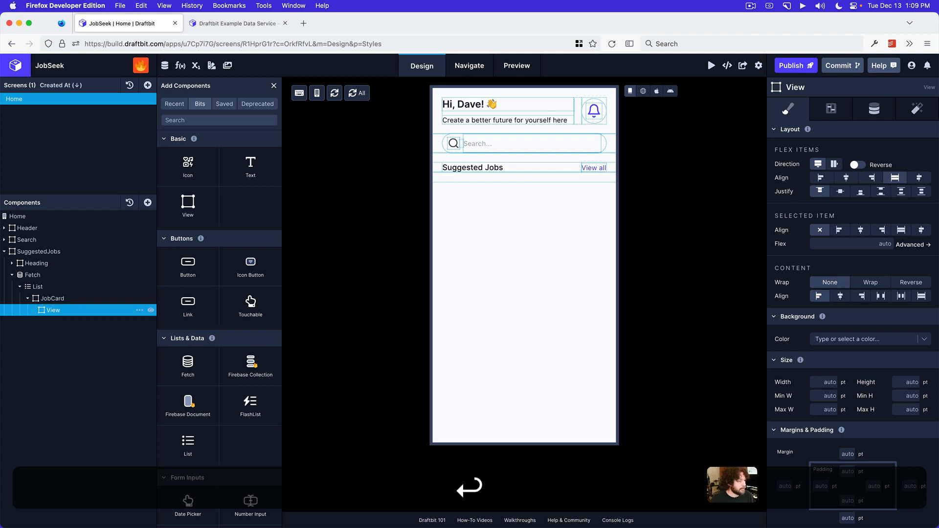
# Set the CardHeader view's flex direction to row with its items aligned to center
pyautogui.click(89, 301)
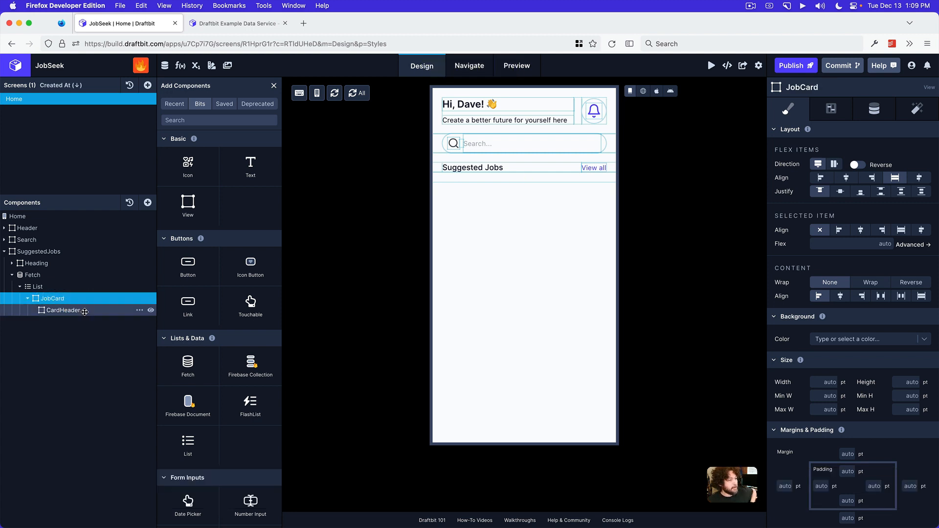
pyautogui.click(85, 310)
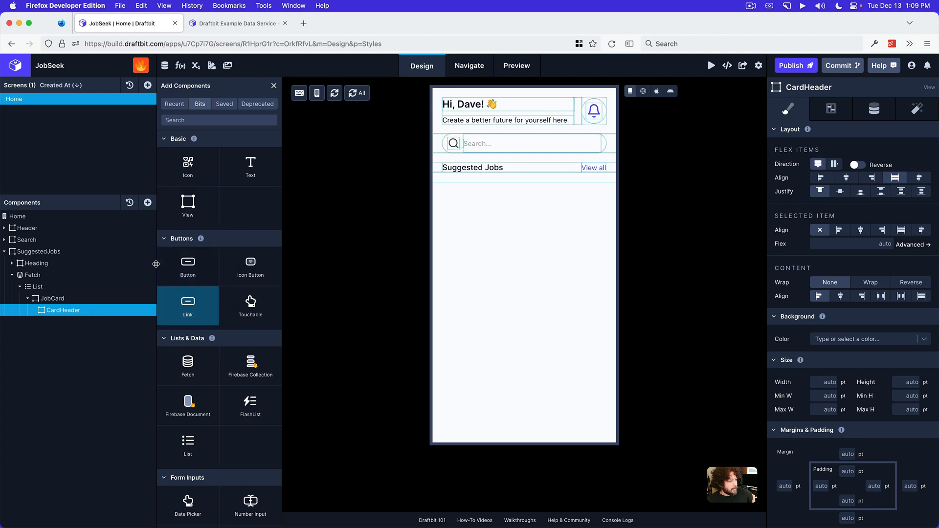
pyautogui.click(857, 166)
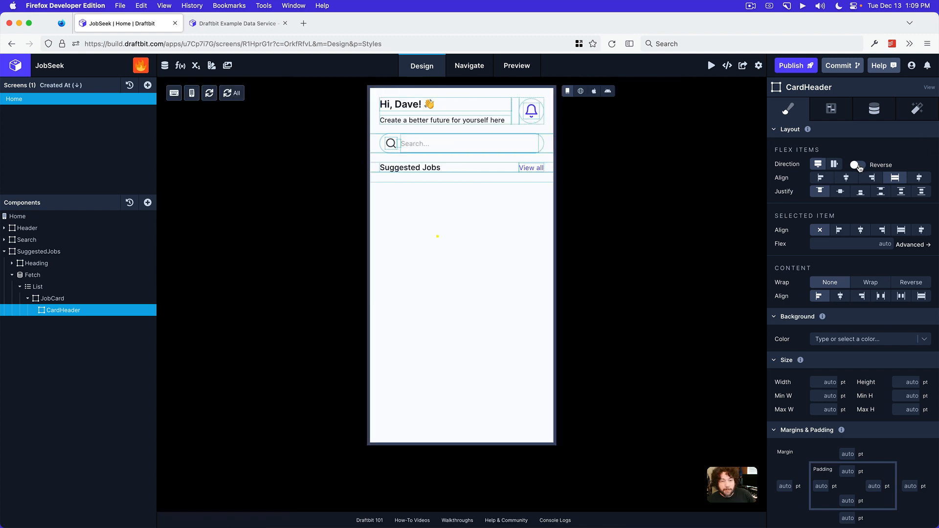
pyautogui.click(860, 166)
pyautogui.click(835, 165)
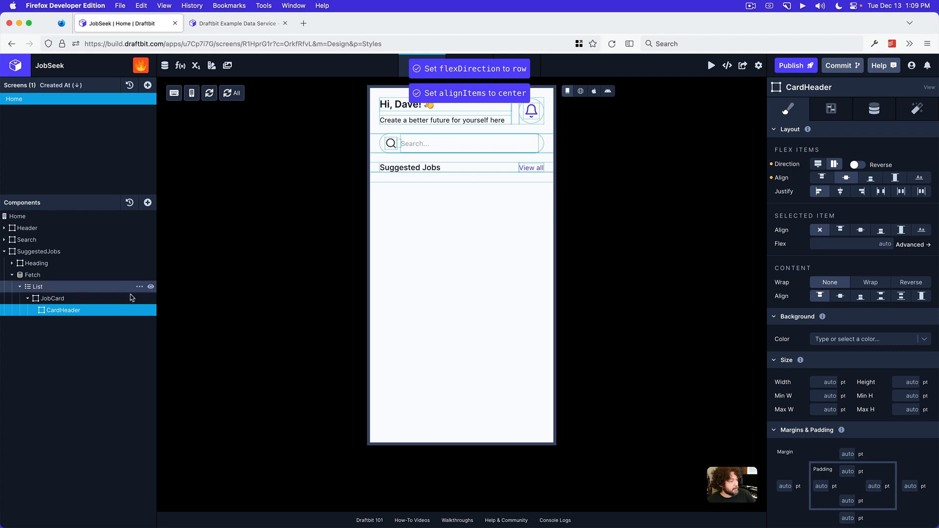
# Add three Views inside the CardHeader view
pyautogui.click(147, 203)
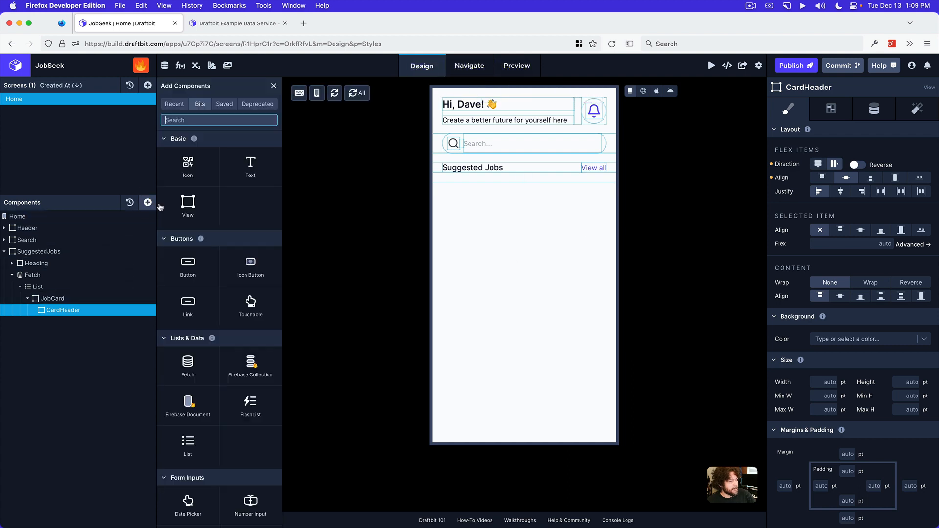
pyautogui.click(186, 207)
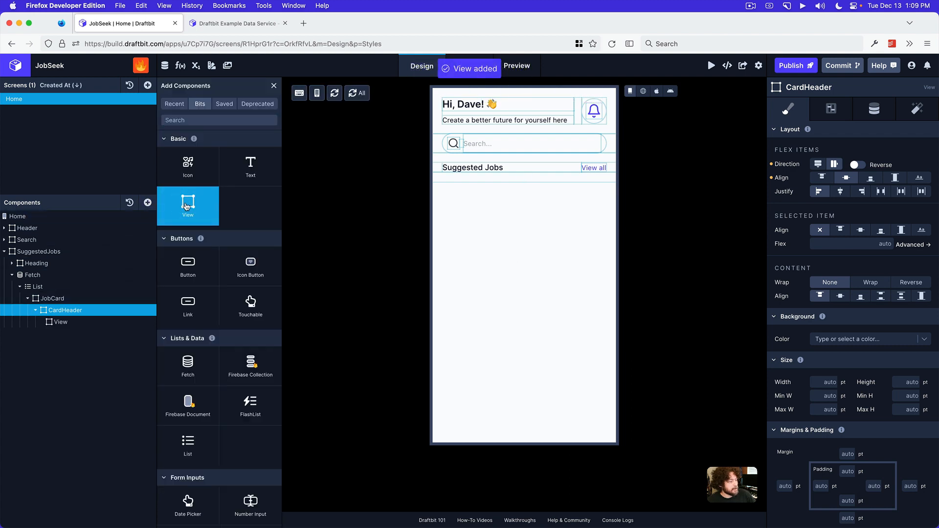
pyautogui.click(186, 207)
pyautogui.click(186, 207)
# Set the flex of the middle View inside CardHeader to 1
pyautogui.click(68, 334)
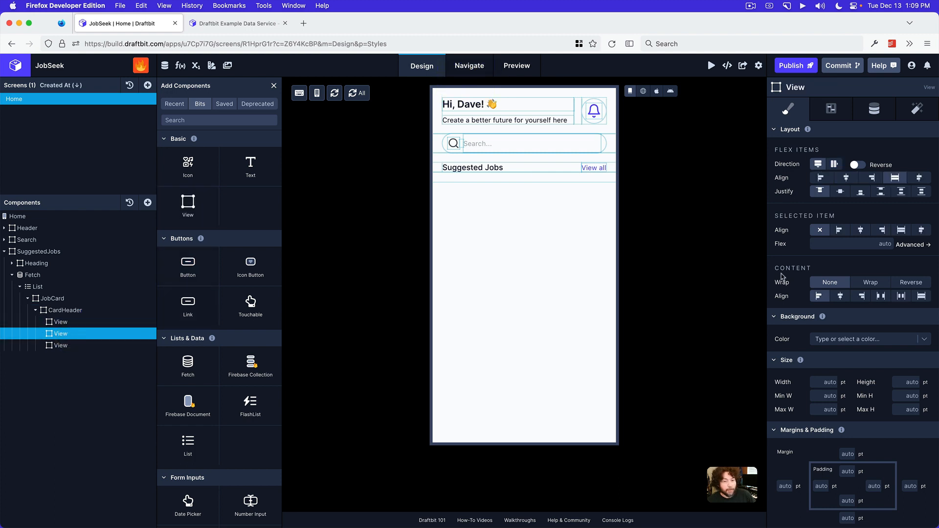
pyautogui.click(843, 243)
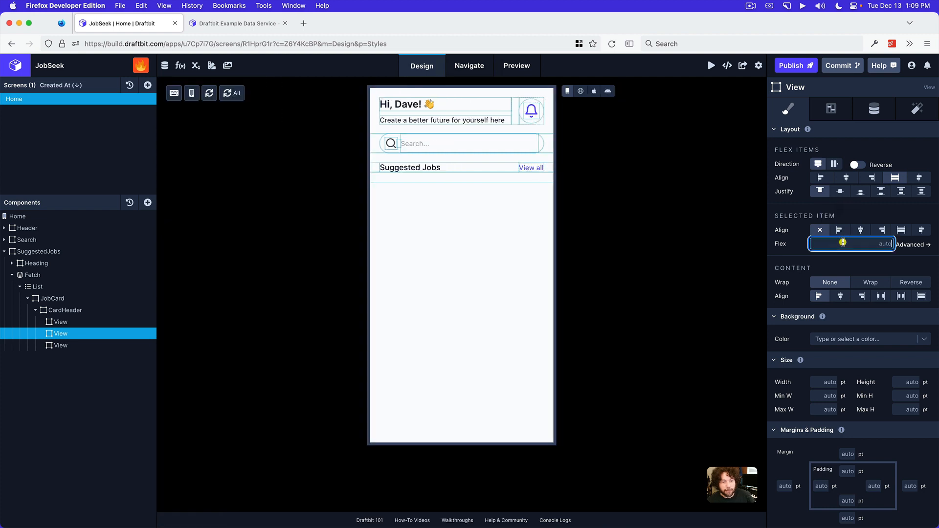
pyautogui.write('1')
pyautogui.press('Return')
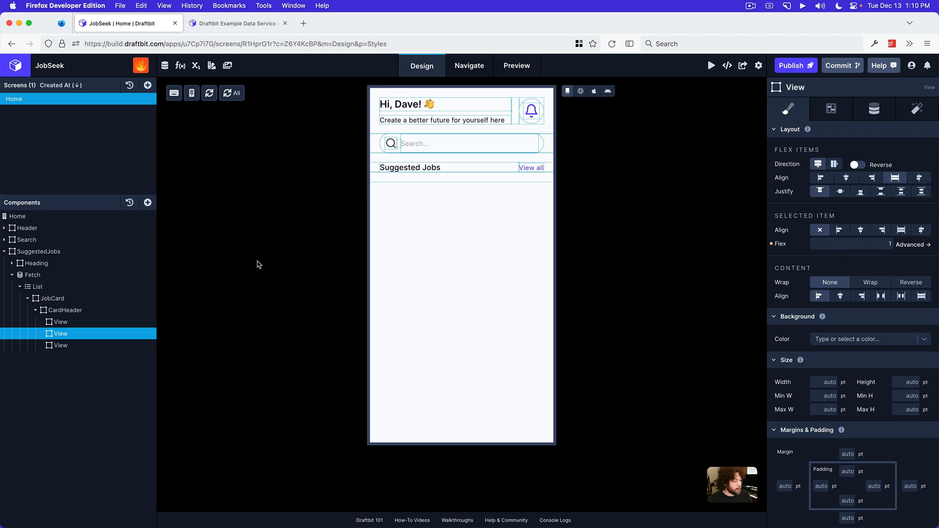
# Duplicate the bordered round View holding the Header's bell Icon Button and move the copy into CardHeader's first View
pyautogui.click(66, 322)
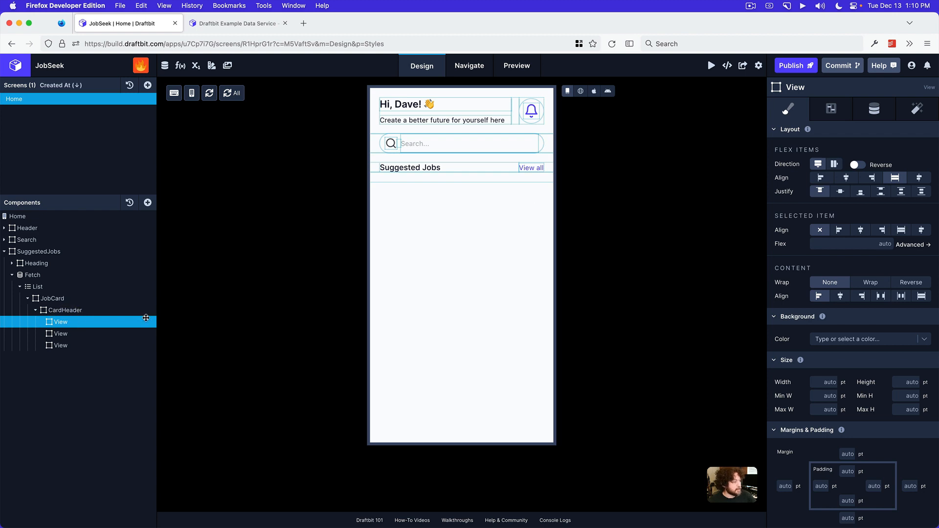
pyautogui.click(147, 203)
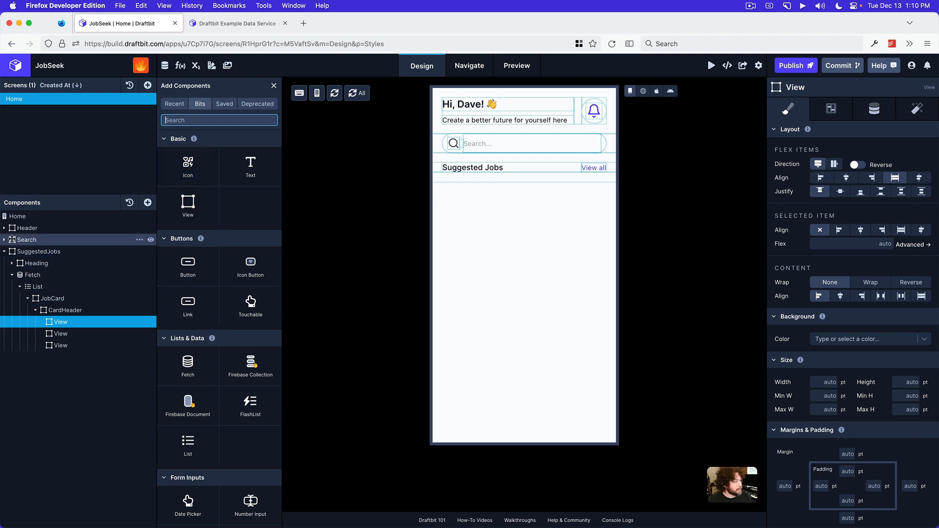
pyautogui.click(5, 229)
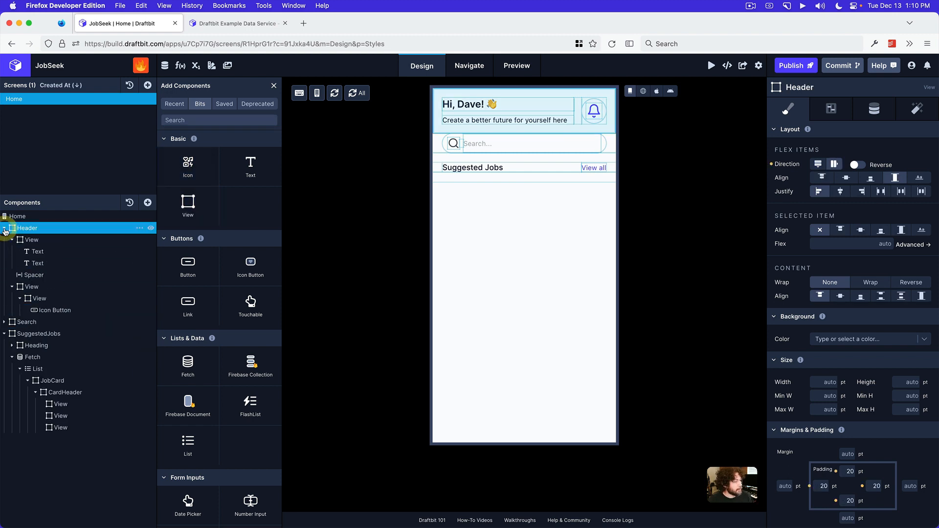
pyautogui.click(43, 289)
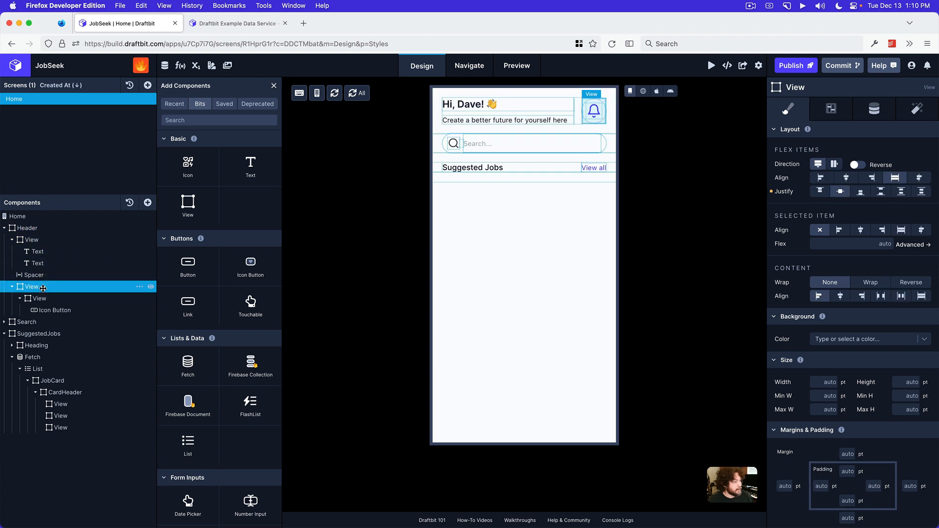
pyautogui.click(42, 299)
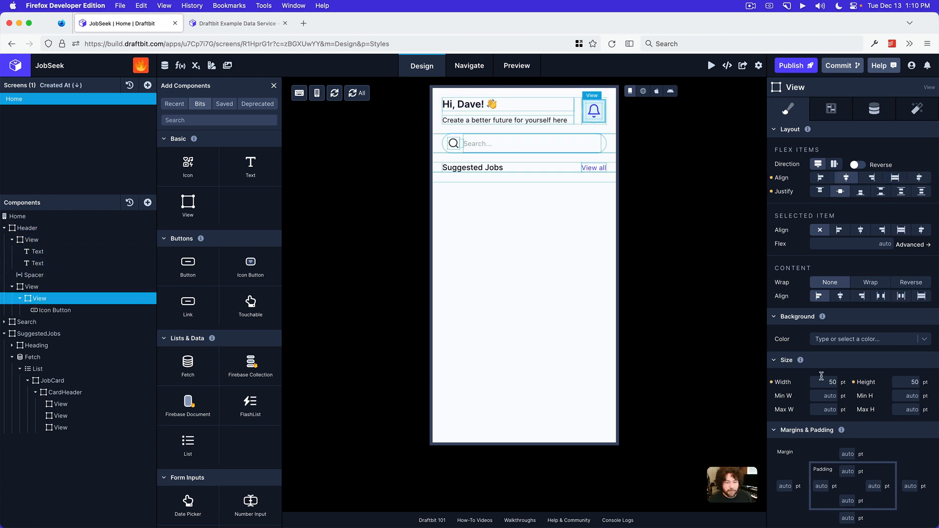
pyautogui.scroll(-10, 821, 376)
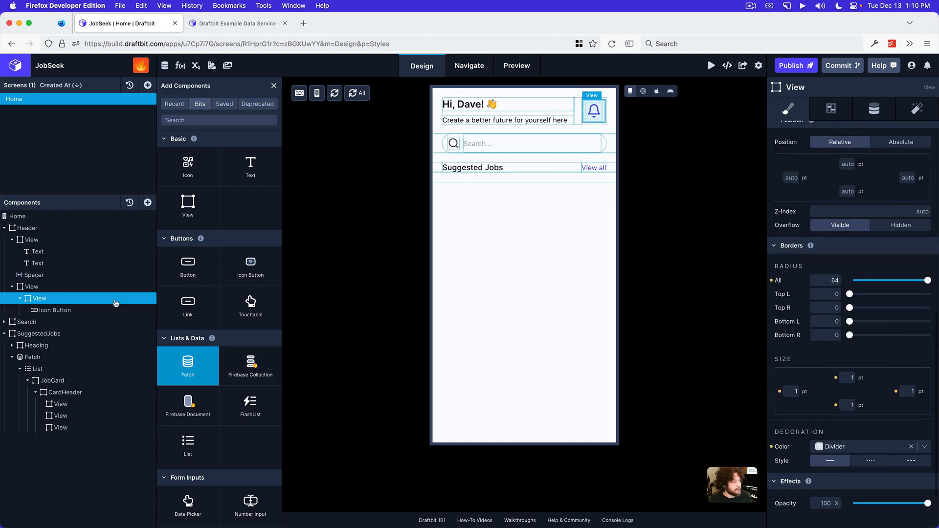
pyautogui.click(139, 300)
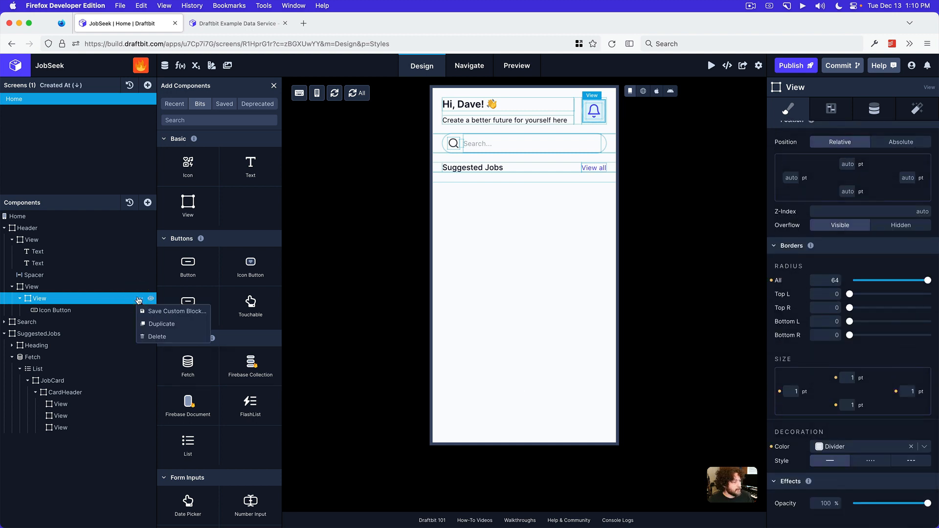
pyautogui.click(149, 321)
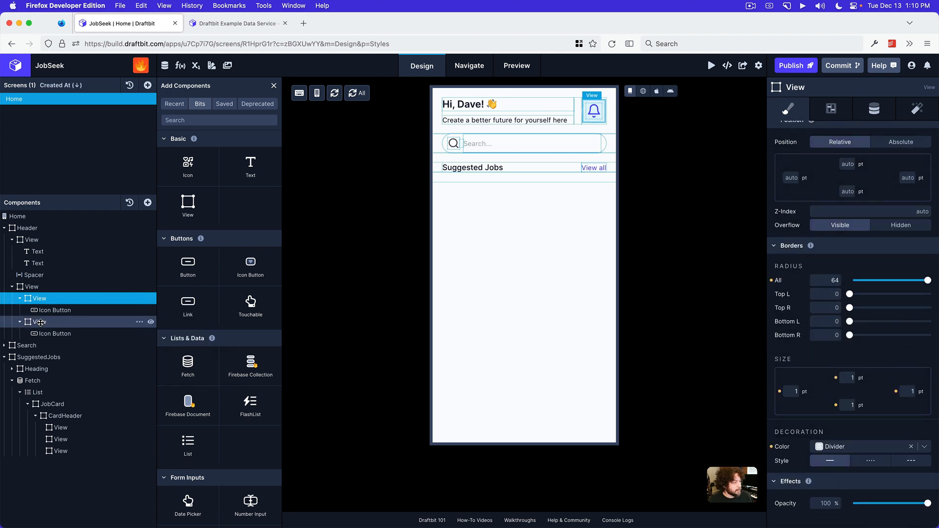
pyautogui.moveTo(40, 322); pyautogui.dragTo(77, 416)
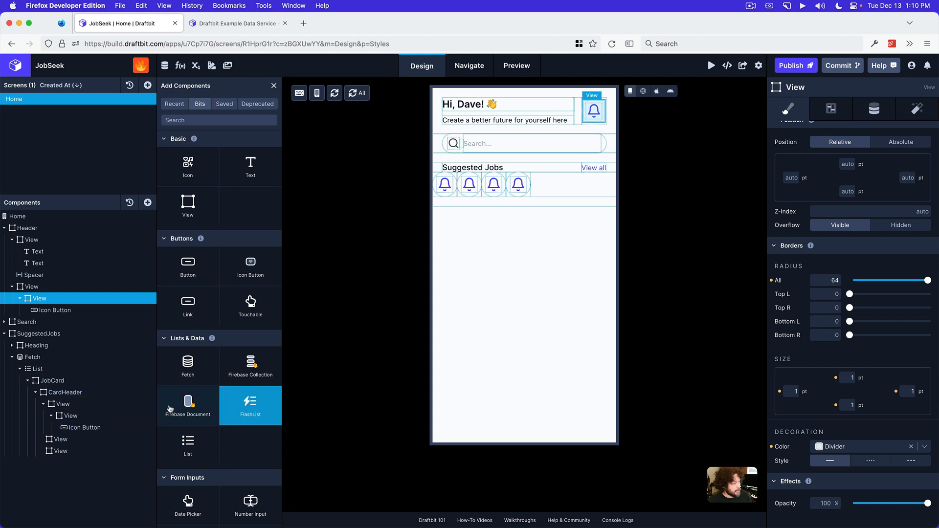
# Add two Text components to the middle View of CardHeader
pyautogui.click(69, 439)
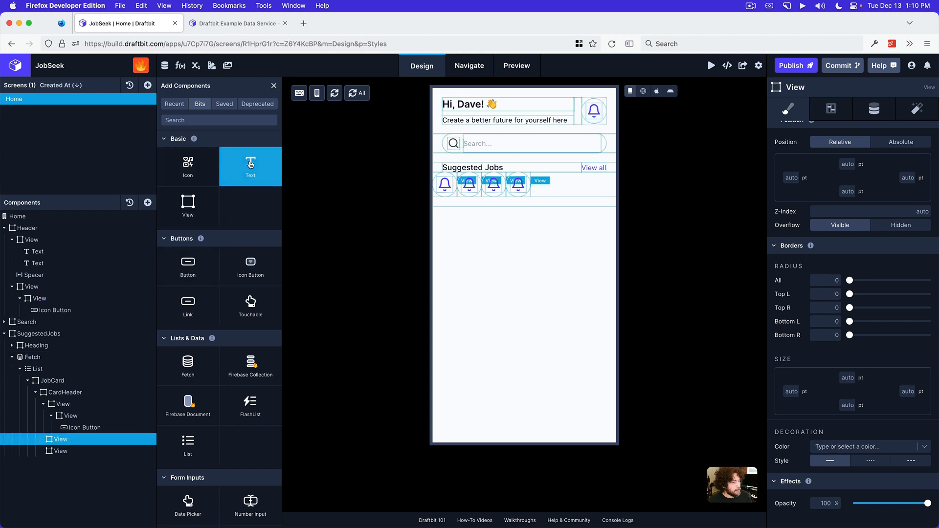
pyautogui.click(252, 171)
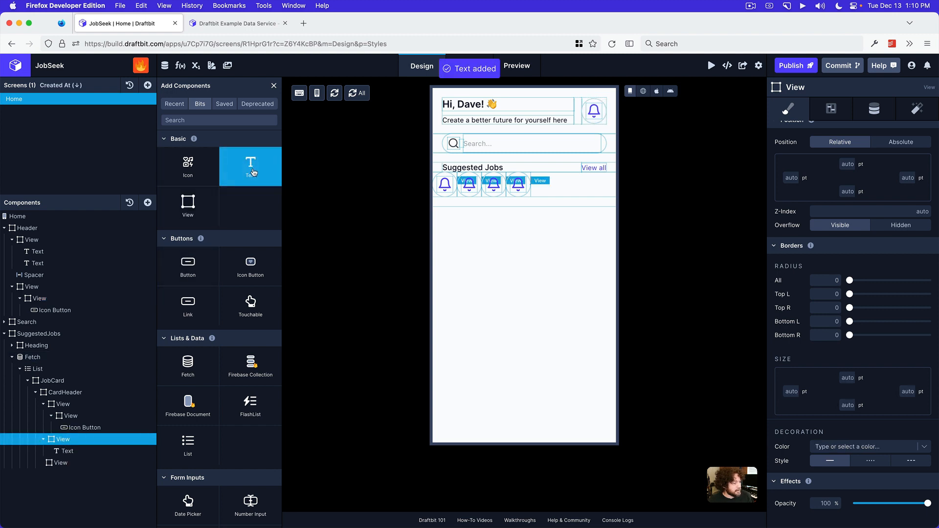
pyautogui.click(252, 171)
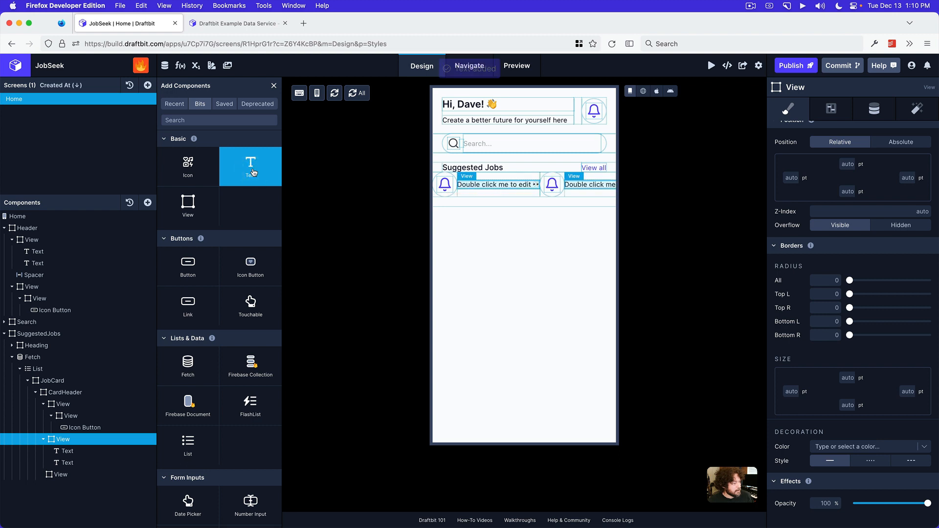
# Find the Checkbox component and add it to the third View of CardHeader
pyautogui.click(90, 474)
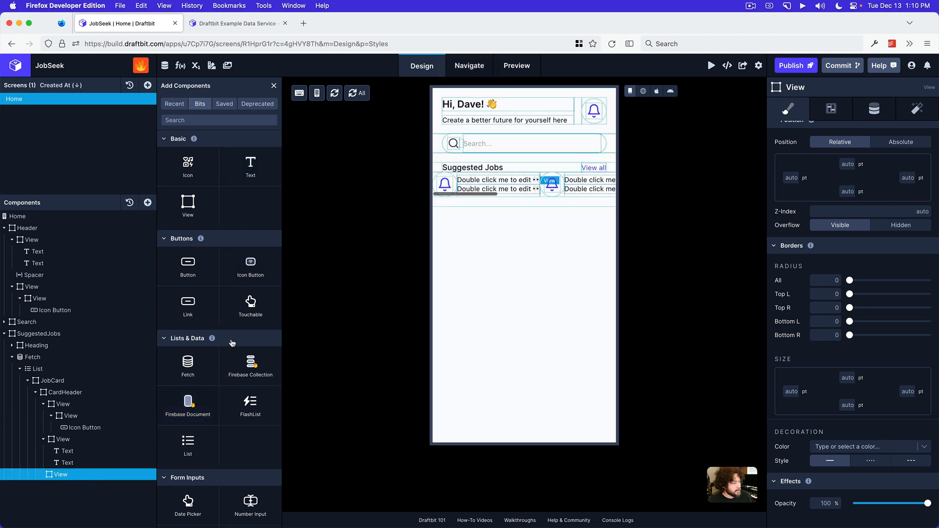
pyautogui.click(231, 120)
pyautogui.write('check')
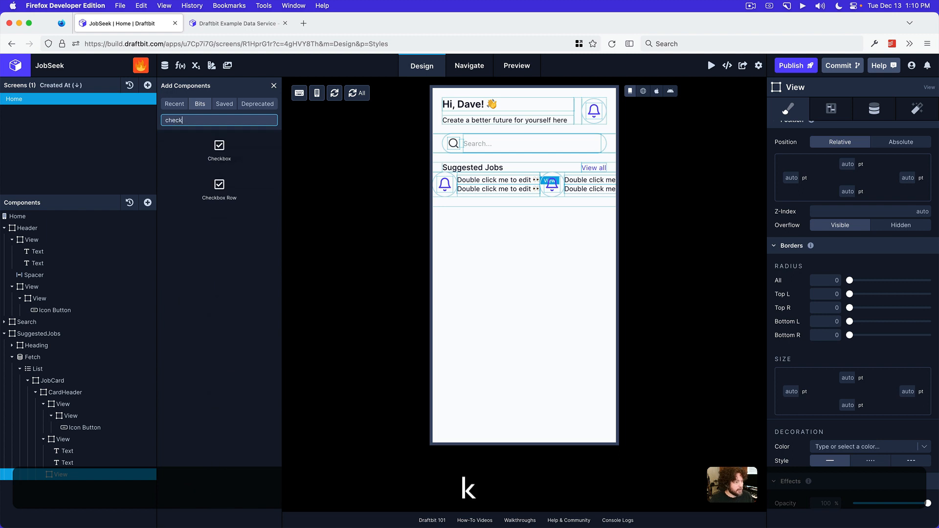
pyautogui.click(227, 149)
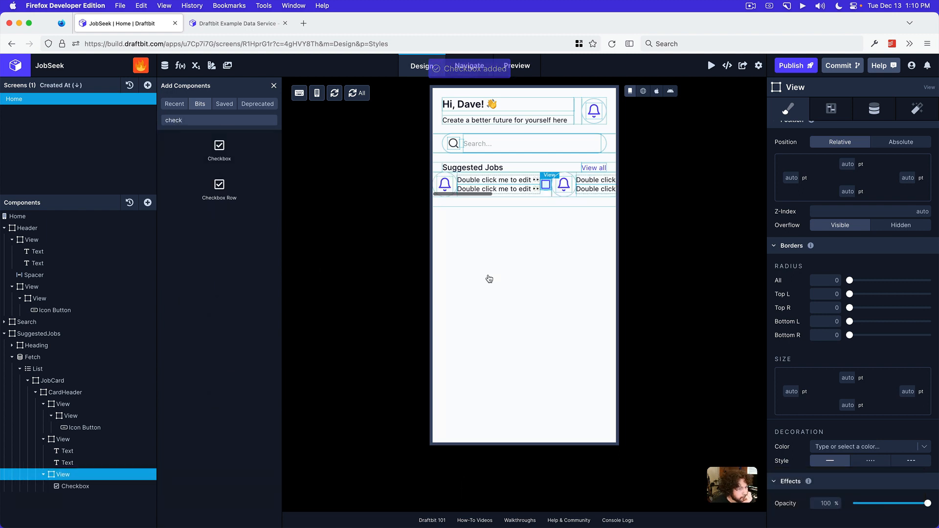
# Switch the canvas to the web preview and check how the suggested jobs list scrolls horizontally
pyautogui.hscroll(5, 513, 185)
pyautogui.hscroll(-5, 512, 185)
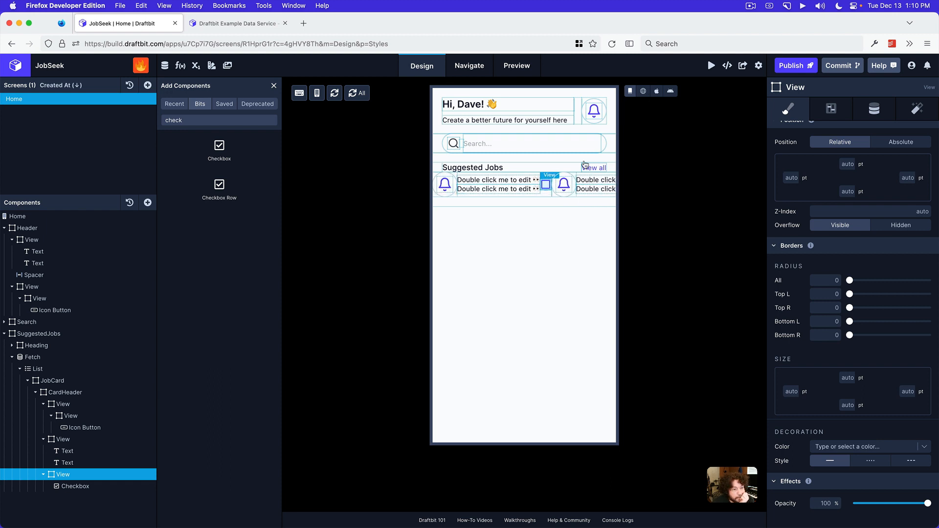
pyautogui.hscroll(8, 539, 185)
pyautogui.hscroll(-4, 553, 188)
pyautogui.click(644, 92)
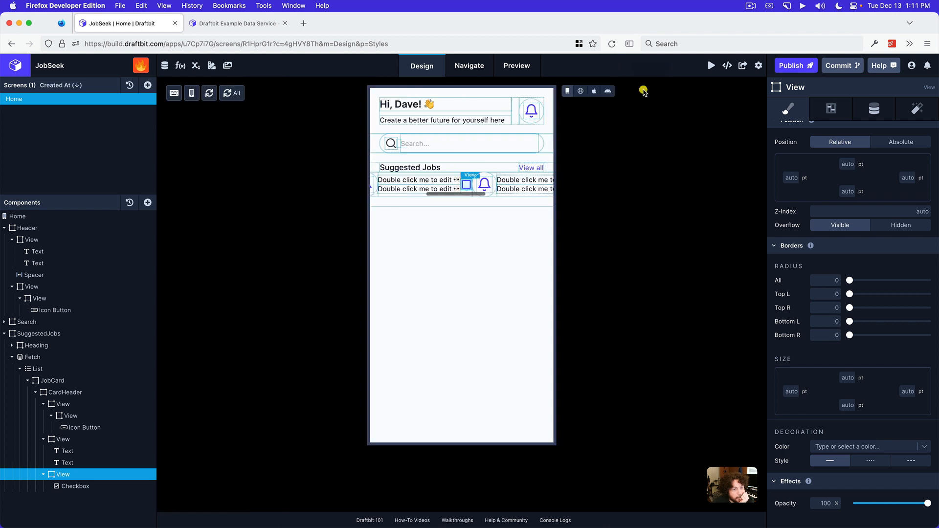
pyautogui.click(580, 92)
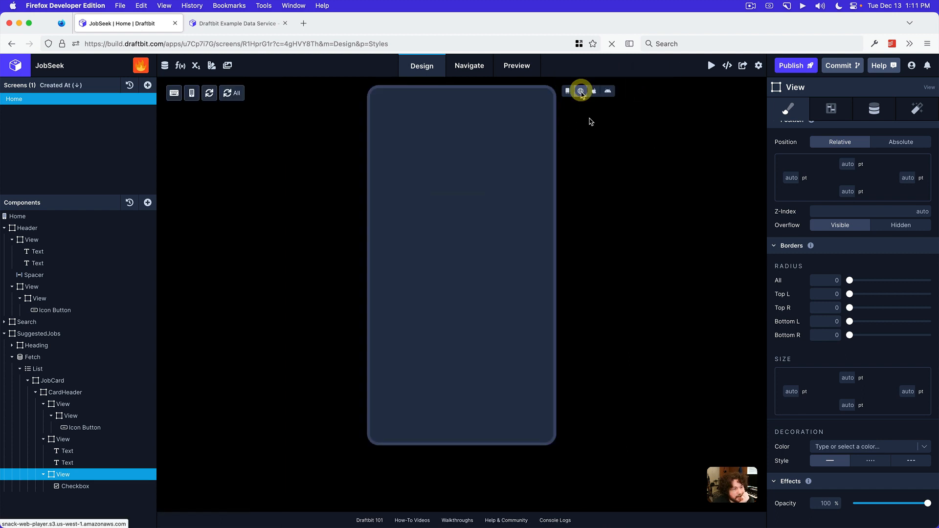
pyautogui.hscroll(5, 434, 185)
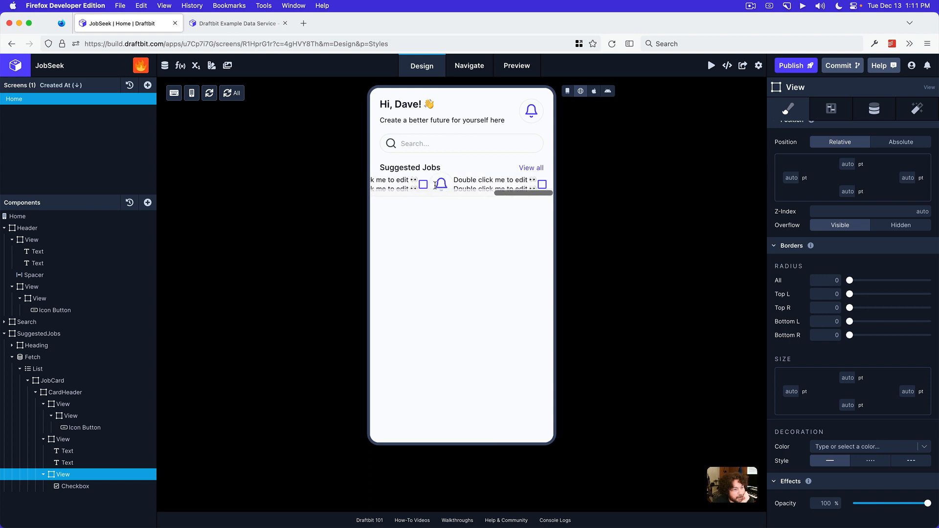
pyautogui.hscroll(-5, 425, 181)
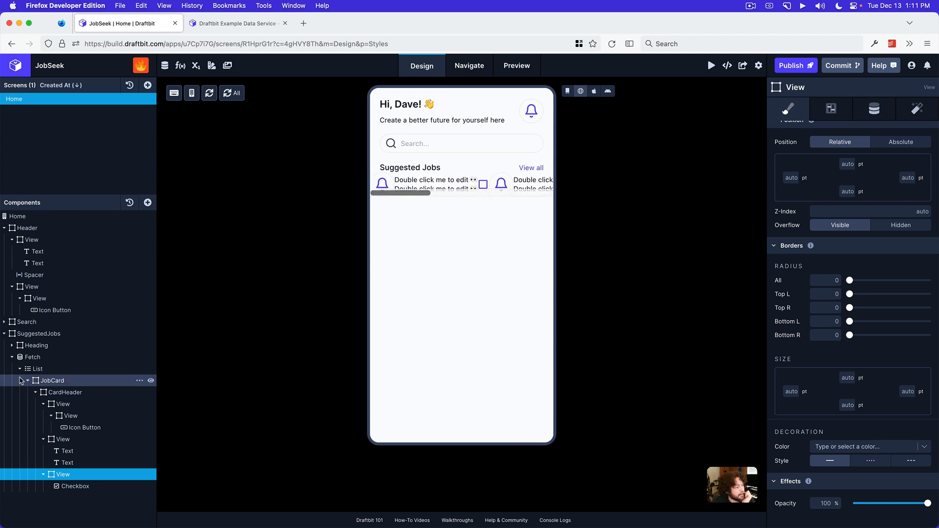
# Set the background color of the JobCard view to Primary
pyautogui.click(61, 393)
pyautogui.click(58, 382)
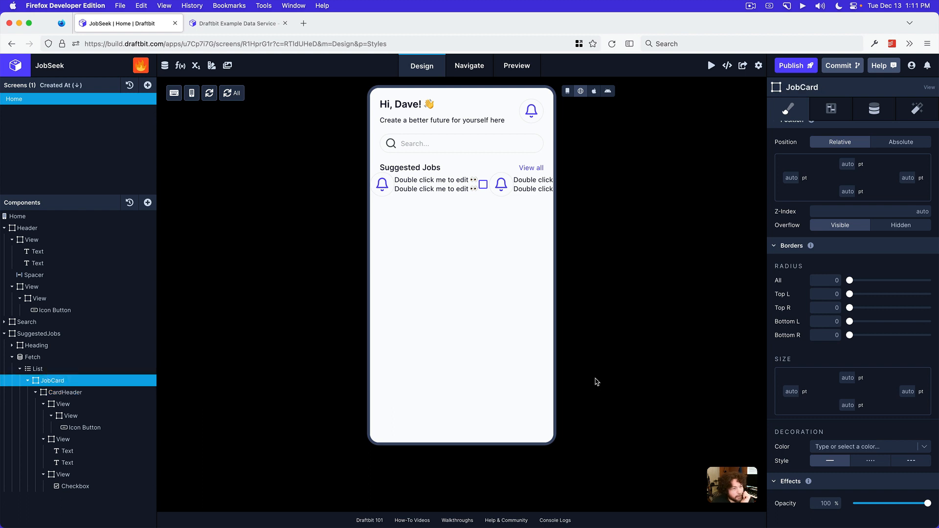
pyautogui.scroll(-3, 857, 354)
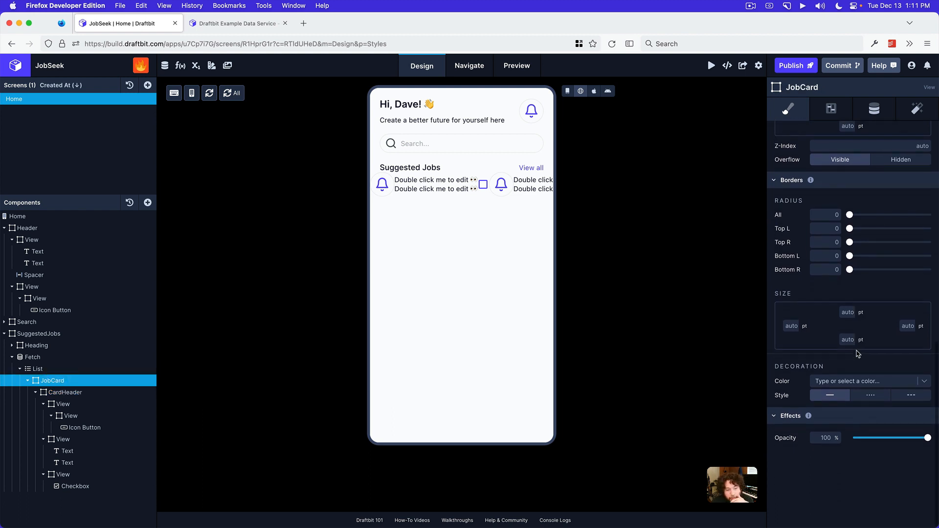
pyautogui.scroll(15, 854, 369)
pyautogui.scroll(-5, 854, 370)
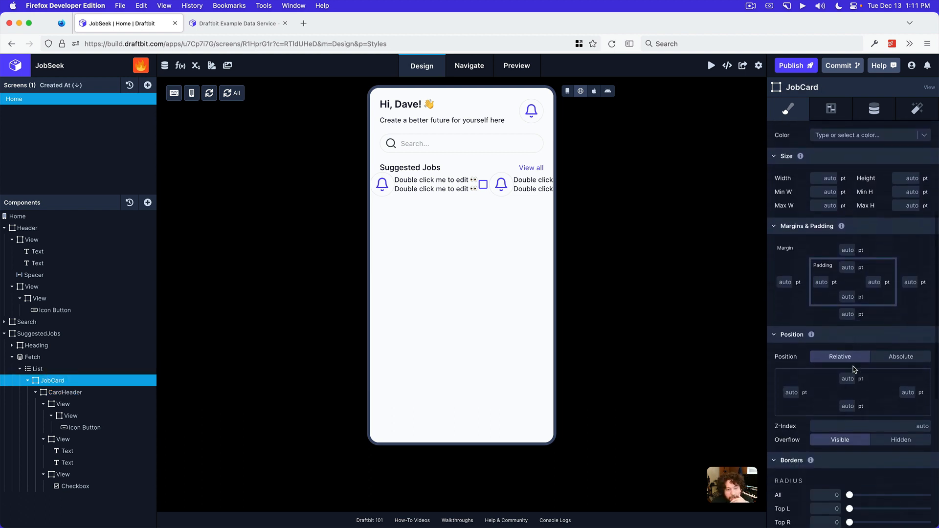
pyautogui.click(854, 135)
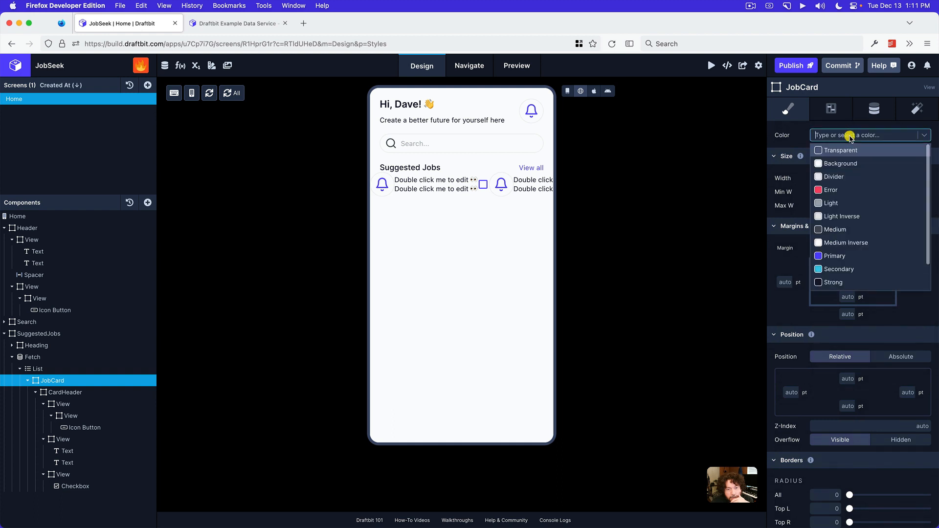
pyautogui.click(855, 254)
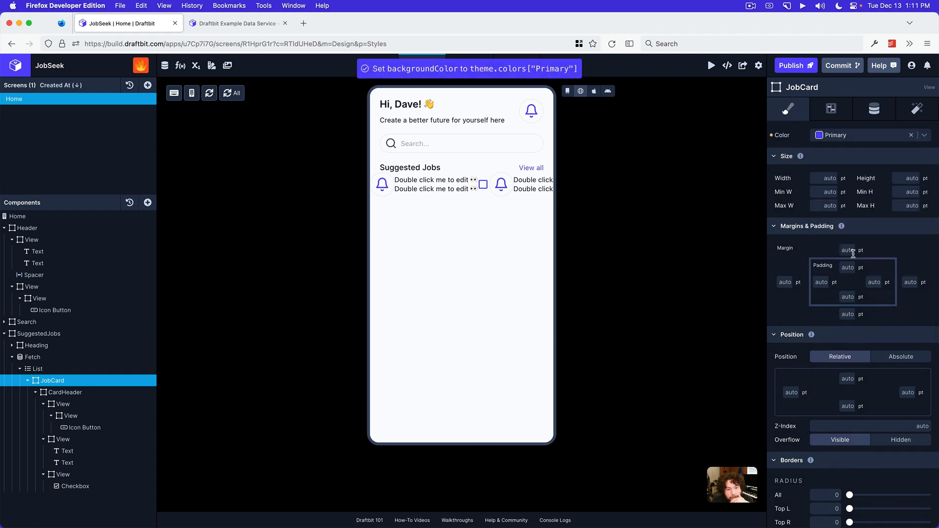
# Set the JobCard's padding to 20 pt on all four sides
pyautogui.click(821, 282)
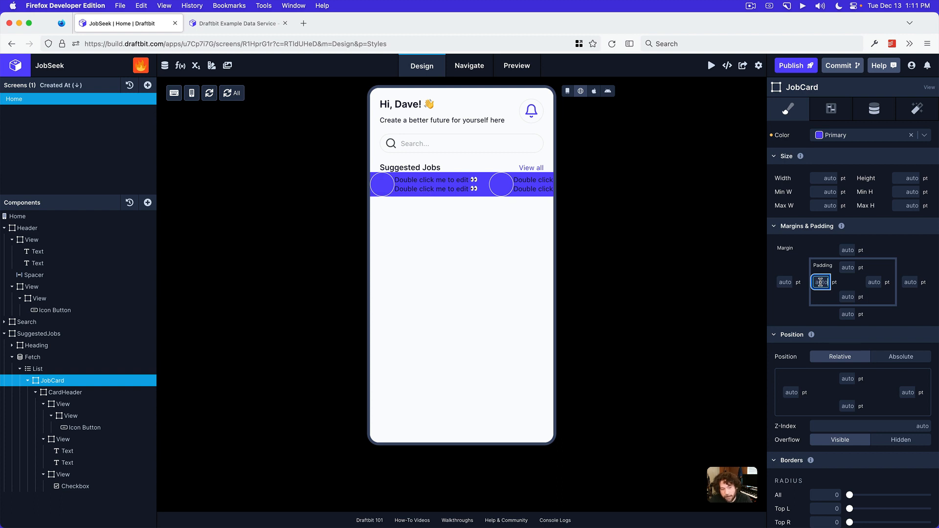
pyautogui.write('20')
pyautogui.click(847, 267)
pyautogui.write('20')
pyautogui.click(871, 283)
pyautogui.write('20')
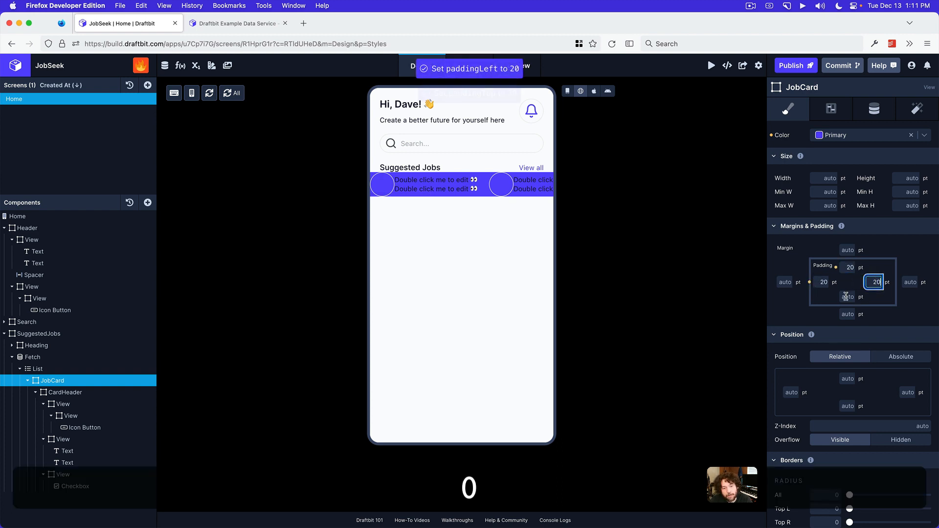
pyautogui.click(846, 297)
pyautogui.write('20')
pyautogui.click(902, 250)
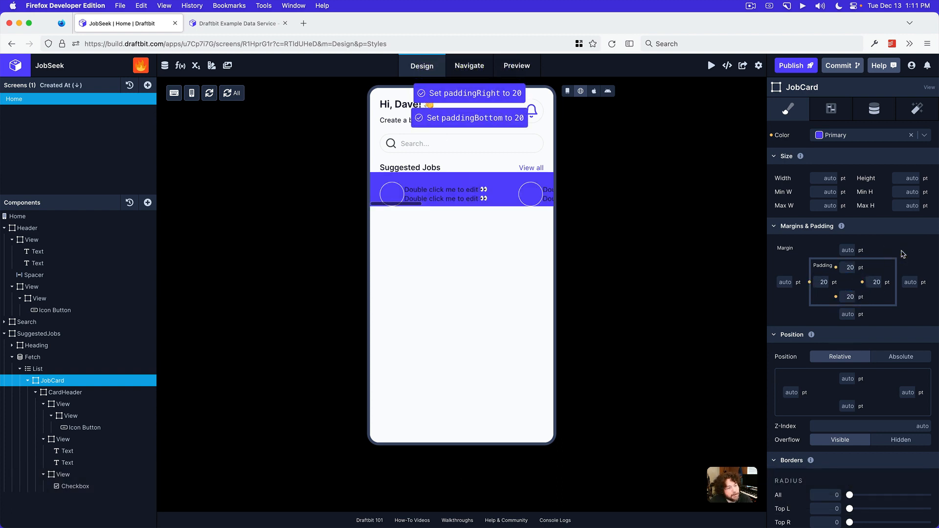
# Set the JobCard's padding to 16 pt on all four sides
pyautogui.click(852, 268)
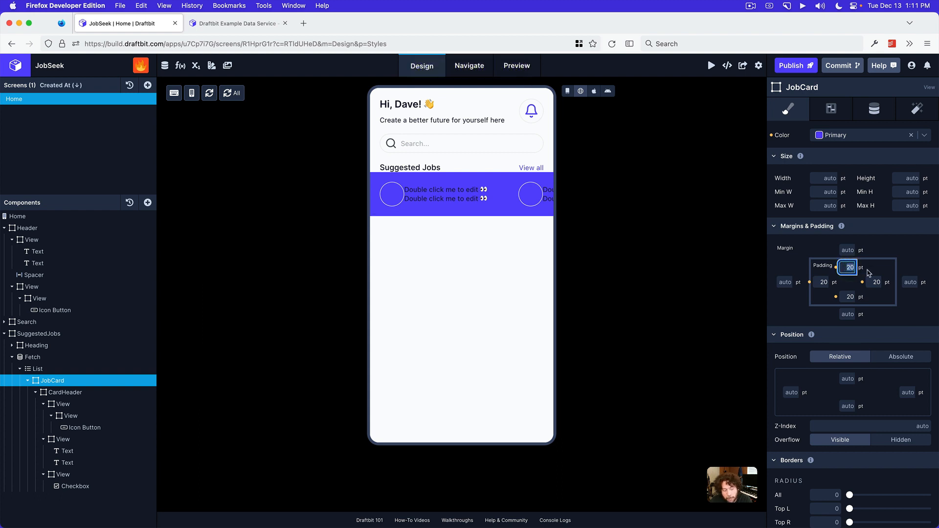
pyautogui.write('16')
pyautogui.click(876, 283)
pyautogui.write('16')
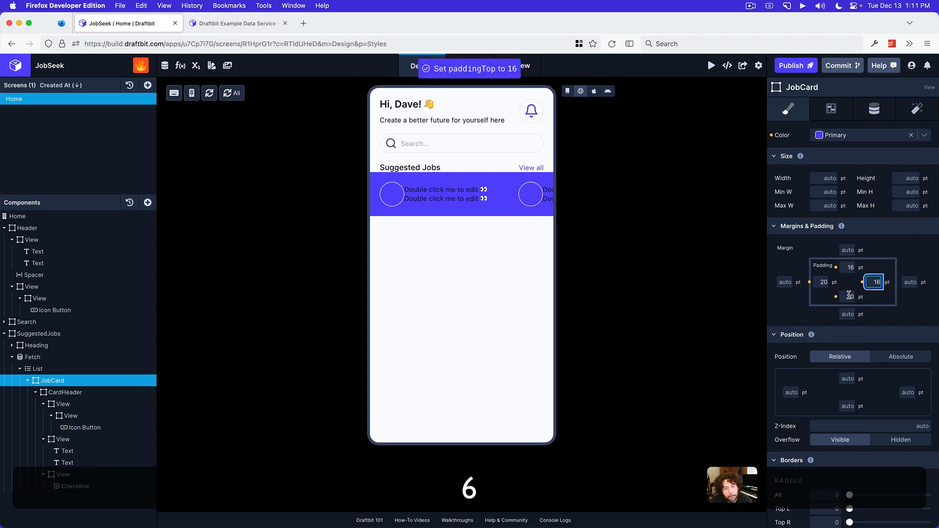
pyautogui.click(848, 295)
pyautogui.write('16')
pyautogui.click(825, 283)
pyautogui.write('16')
pyautogui.click(916, 243)
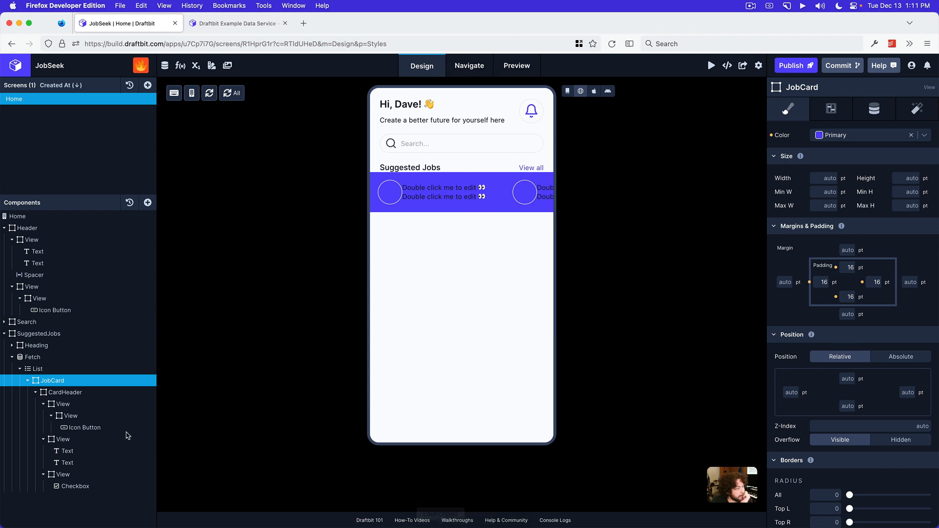
pyautogui.scroll(-6, 834, 324)
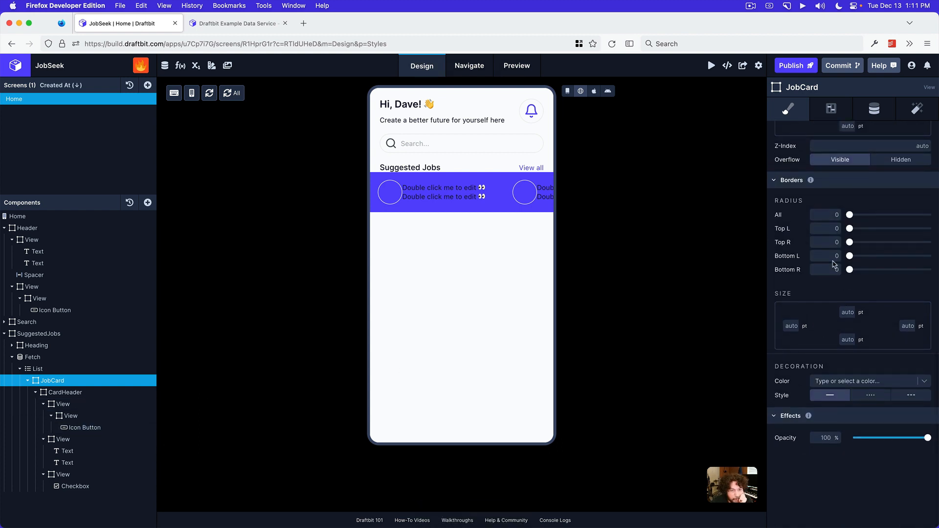
# Set the JobCard's border radius to 12 on all corners
pyautogui.scroll(1, 831, 225)
pyautogui.click(831, 220)
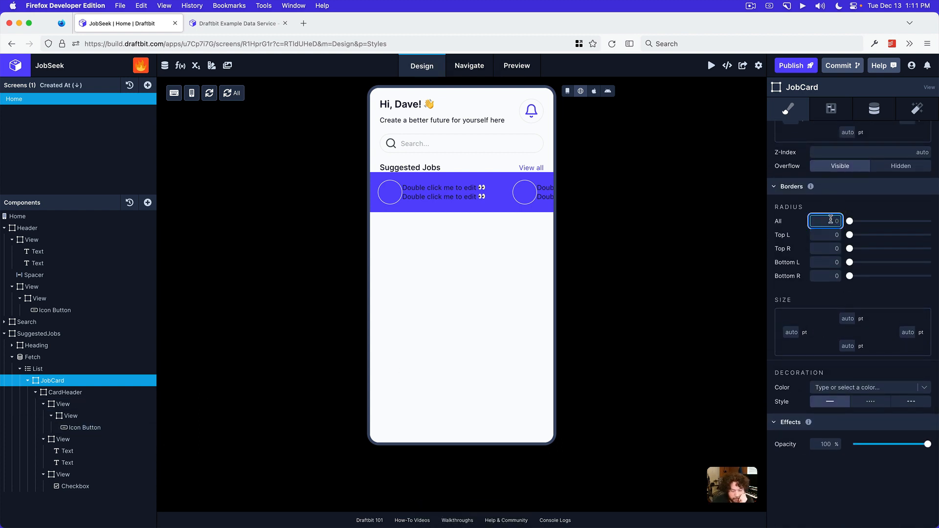
pyautogui.write('12')
pyautogui.press('Return')
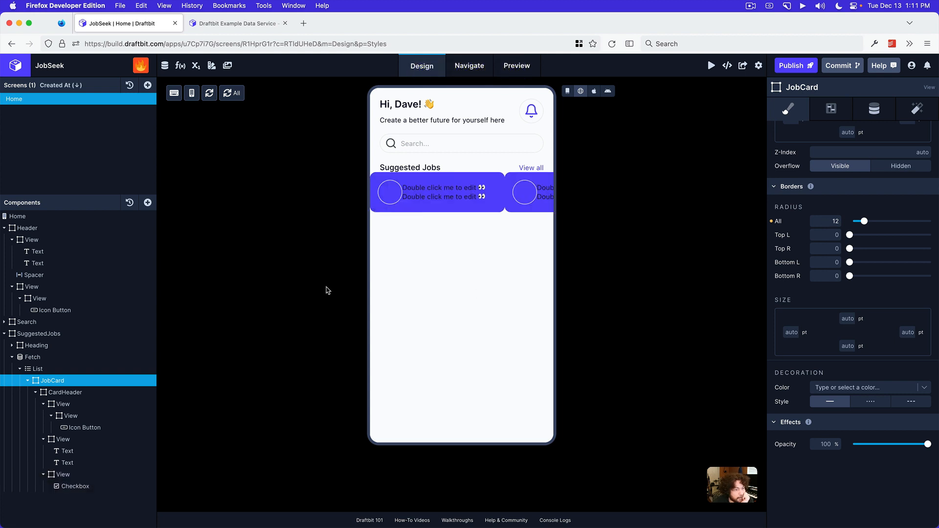
# Add a Spacer after the JobCard inside the suggested jobs List and check the gap by scrolling the cards horizontally
pyautogui.click(27, 381)
pyautogui.click(44, 369)
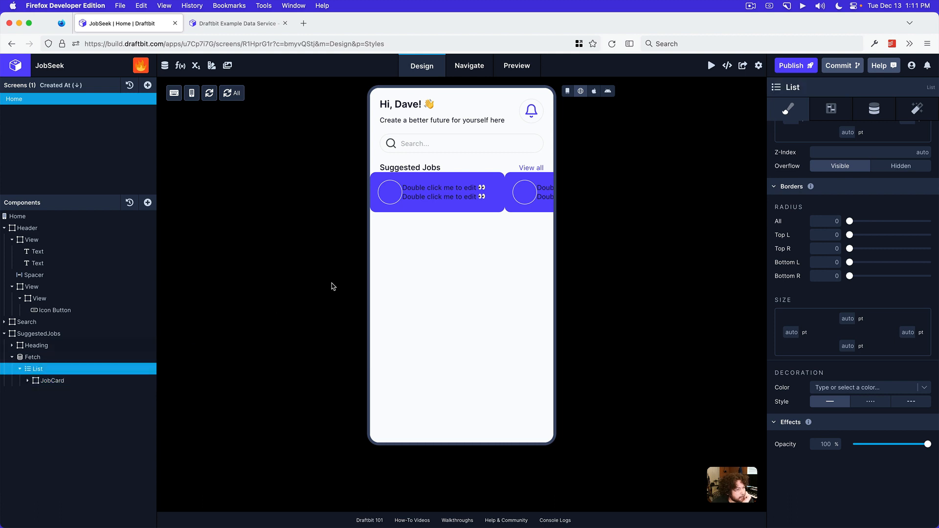
pyautogui.click(147, 203)
pyautogui.write('spac')
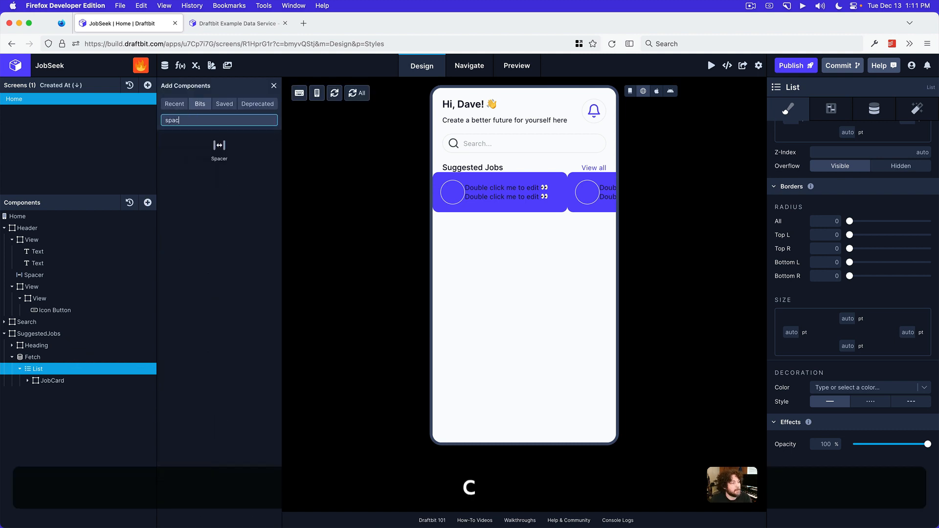
pyautogui.click(228, 163)
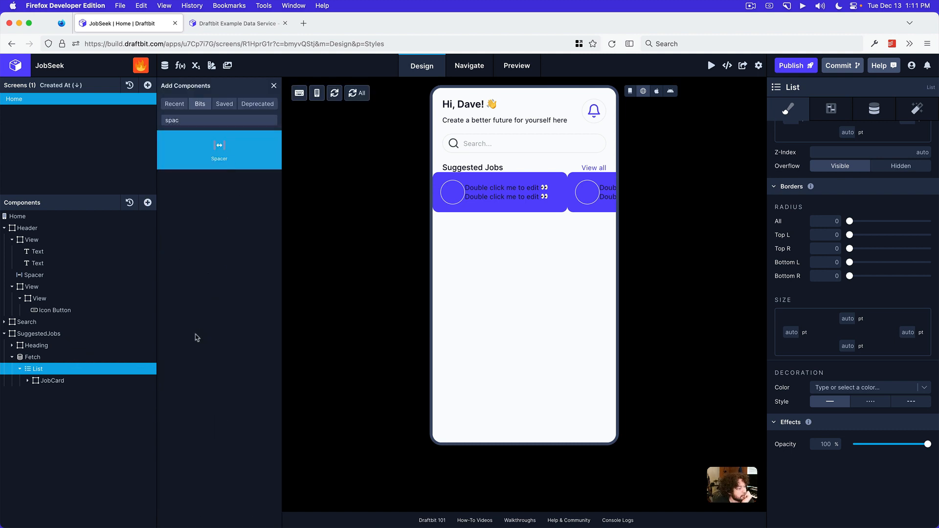
pyautogui.moveTo(197, 338); pyautogui.dragTo(58, 381)
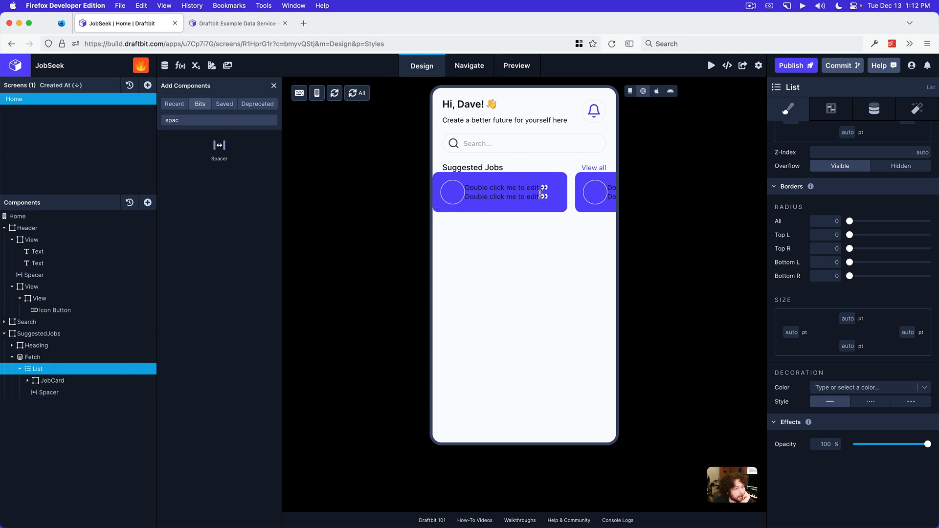
pyautogui.click(634, 94)
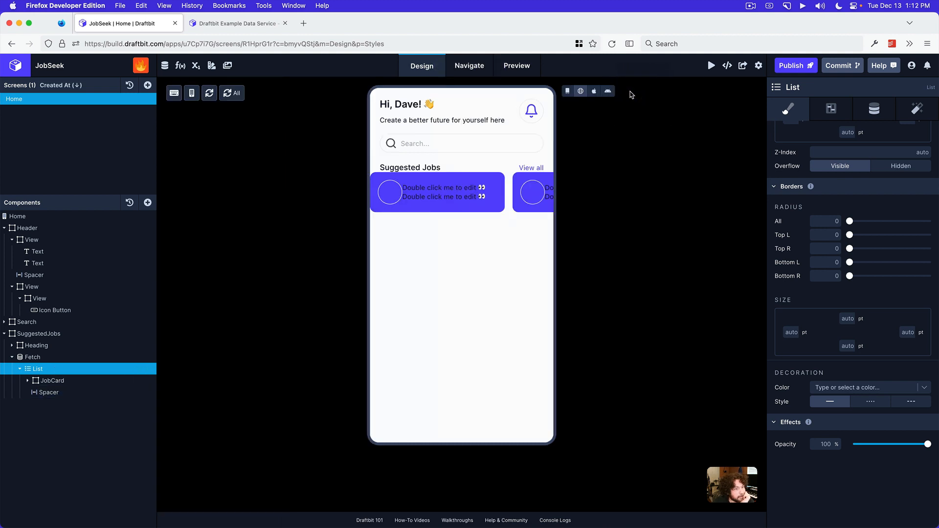
pyautogui.hscroll(5, 504, 201)
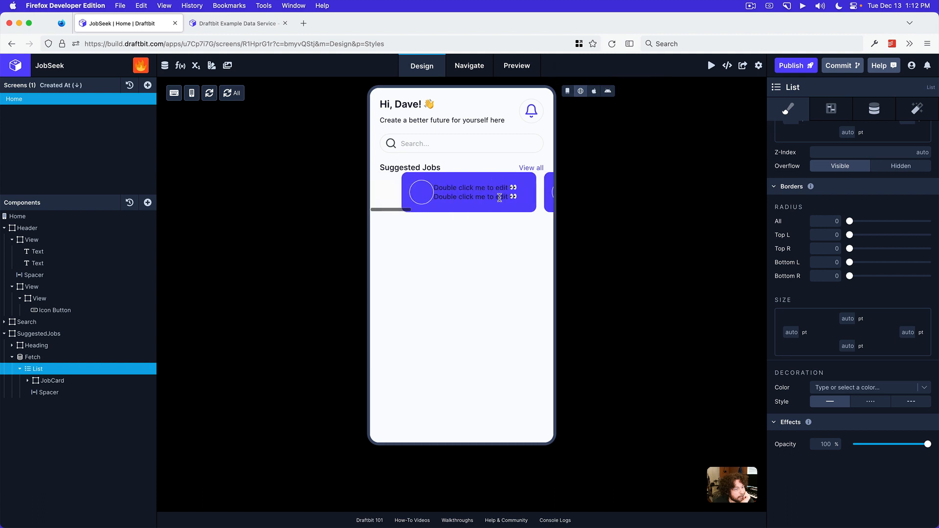
pyautogui.hscroll(-5, 504, 200)
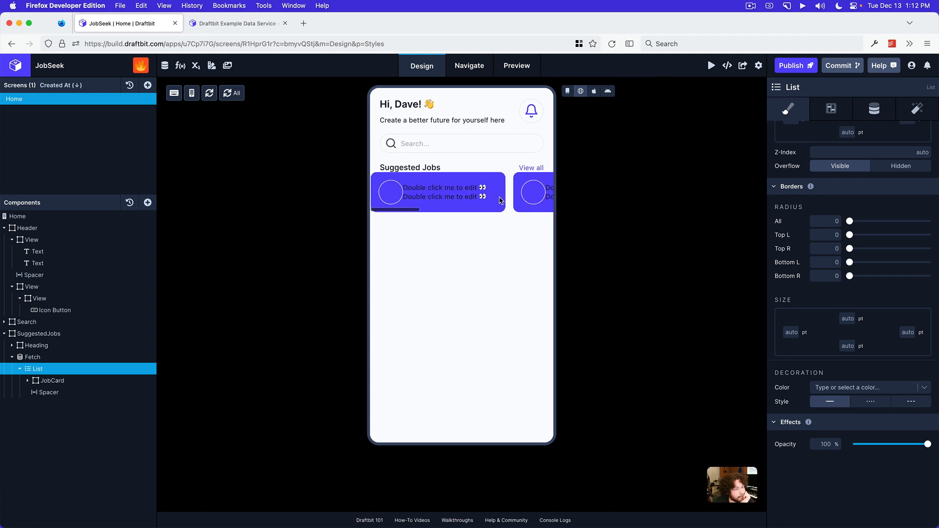
# Open the configuration of the Icon Button in the CardHeader and check the suggested job card's logo in the Preview mockup
pyautogui.click(29, 381)
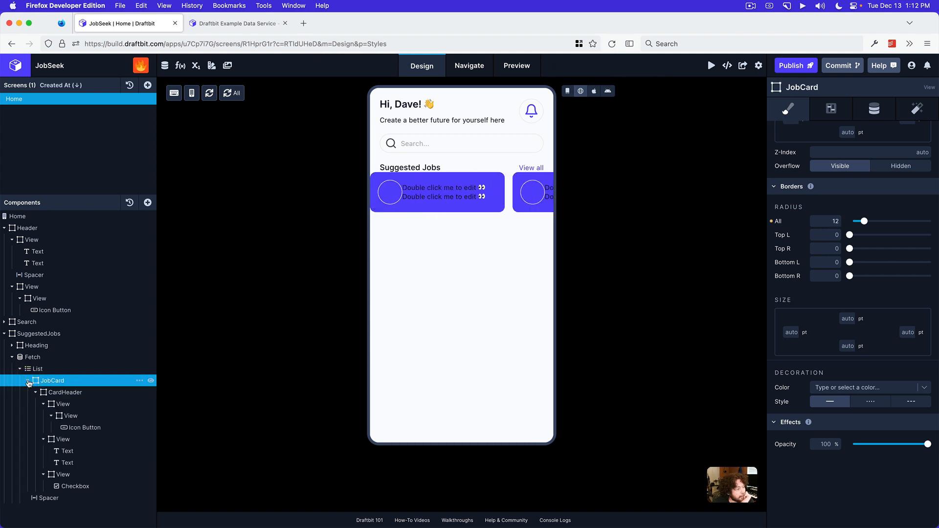
pyautogui.click(81, 427)
pyautogui.click(875, 111)
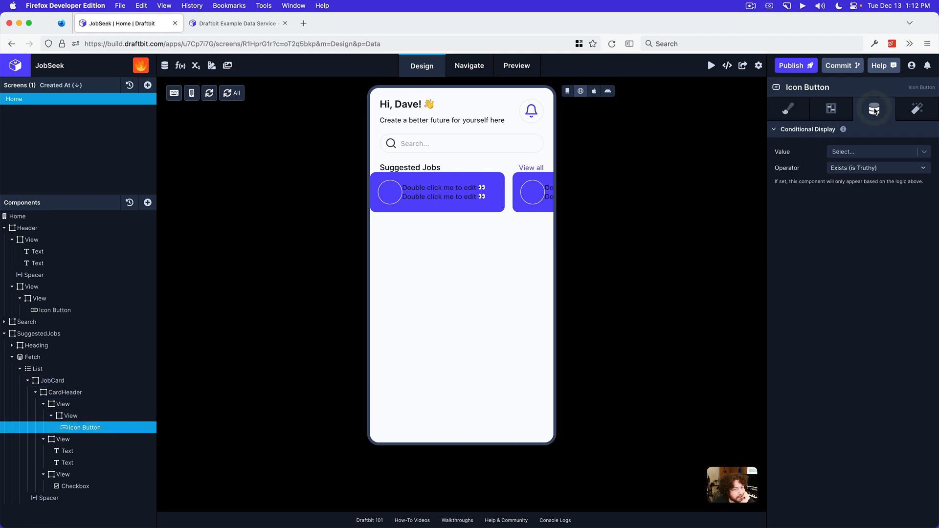
pyautogui.click(843, 117)
pyautogui.click(864, 187)
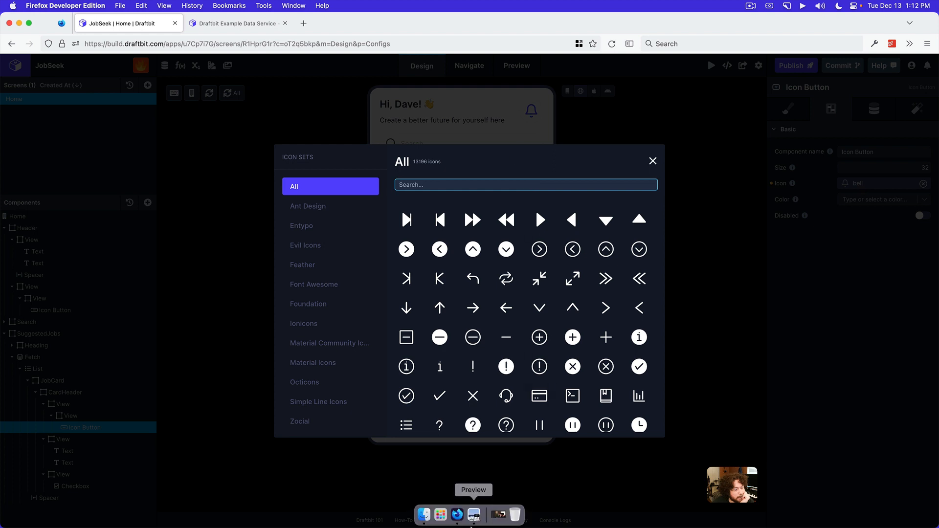
pyautogui.click(473, 517)
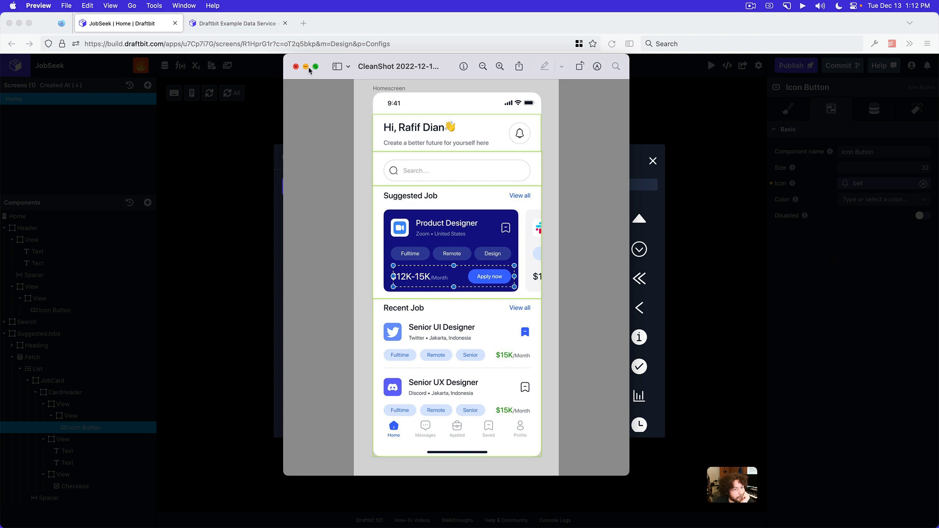
pyautogui.click(844, 266)
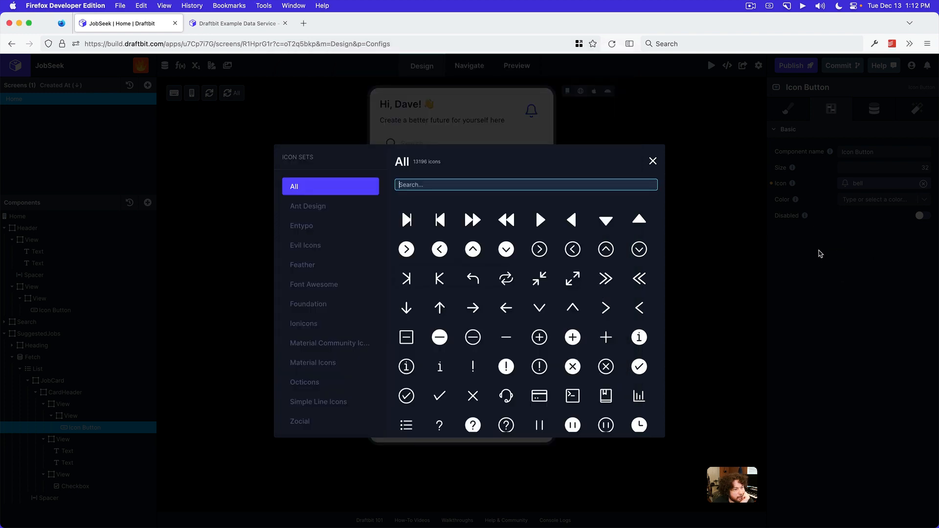
pyautogui.click(653, 162)
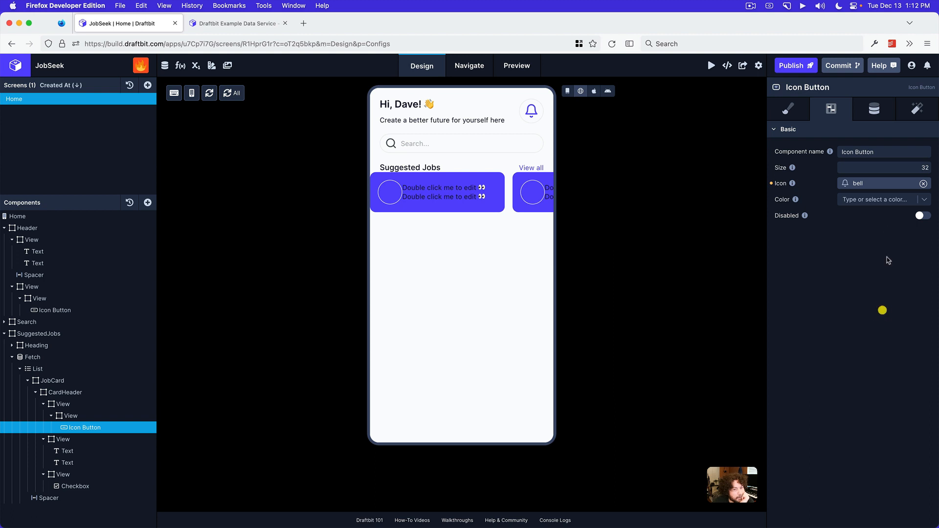
# Set the CardHeader Icon Button's icon to github from the Zocial icon set
pyautogui.click(874, 187)
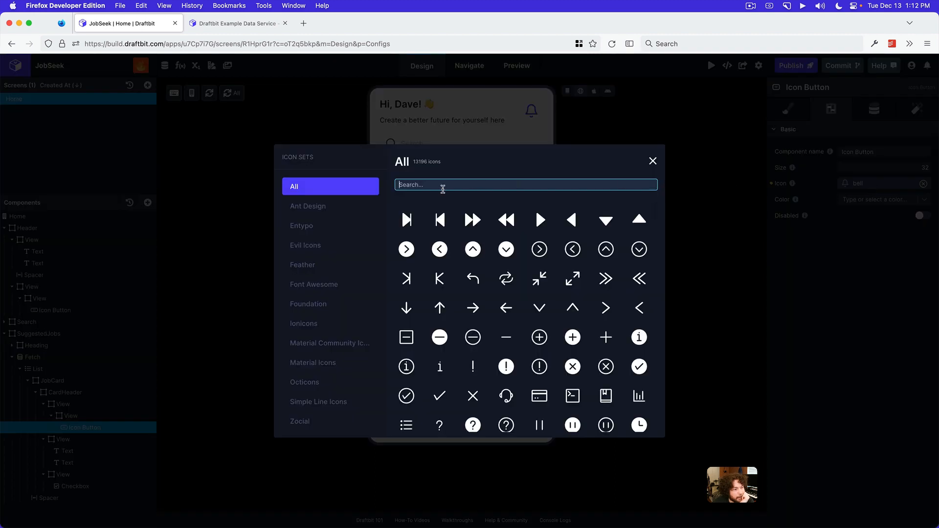
pyautogui.click(336, 425)
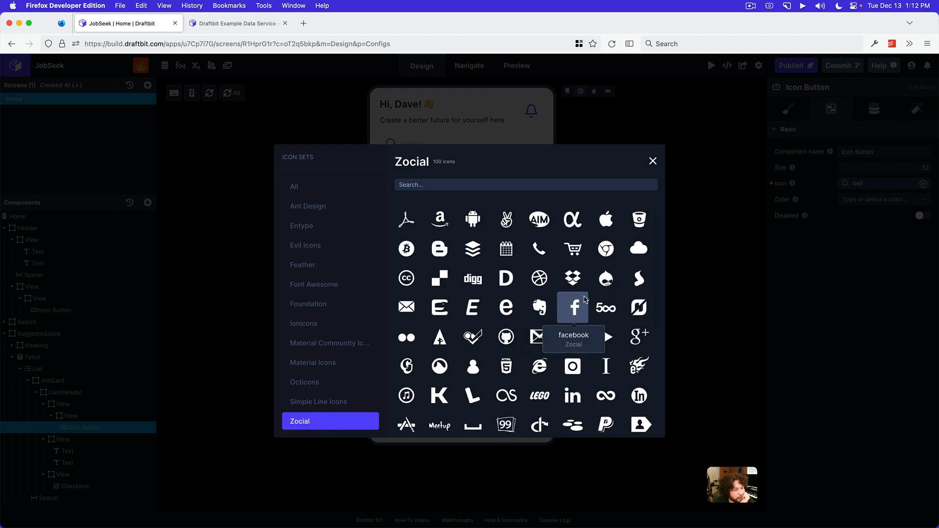
pyautogui.scroll(-3, 575, 309)
pyautogui.scroll(-2, 585, 299)
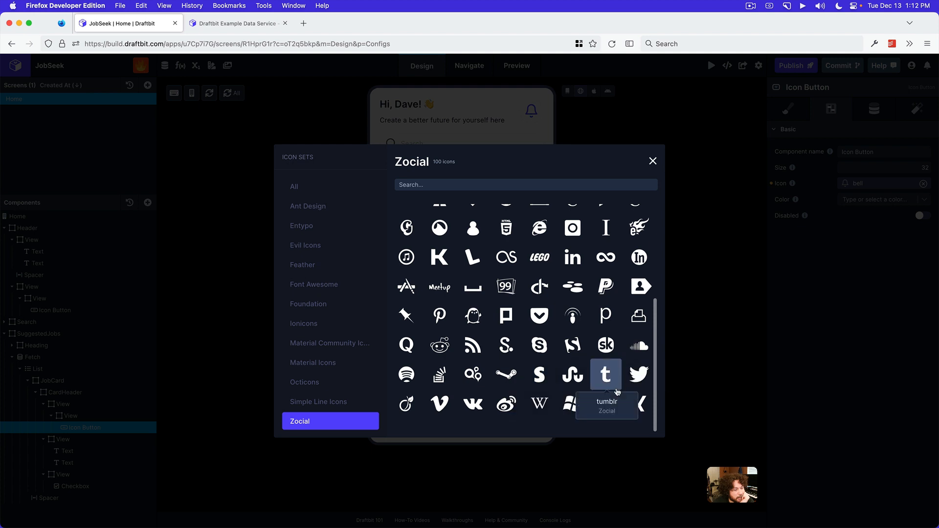
pyautogui.scroll(5, 589, 365)
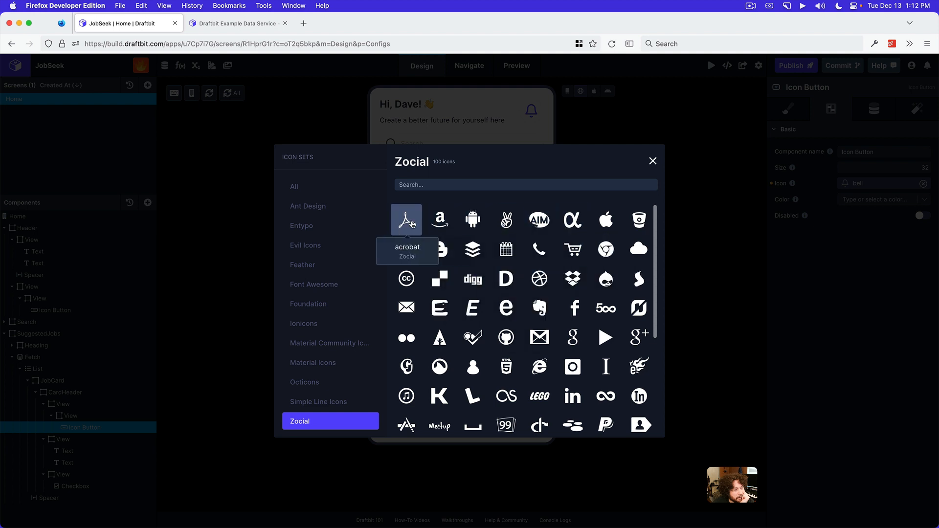
pyautogui.click(511, 340)
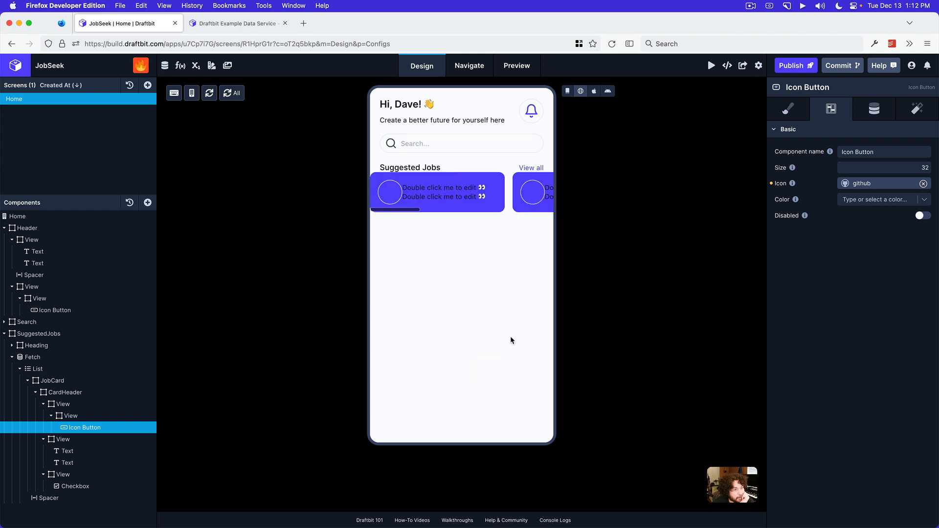
# Set the github Icon Button's color to Background and compare the card with the mockup in Preview
pyautogui.click(874, 201)
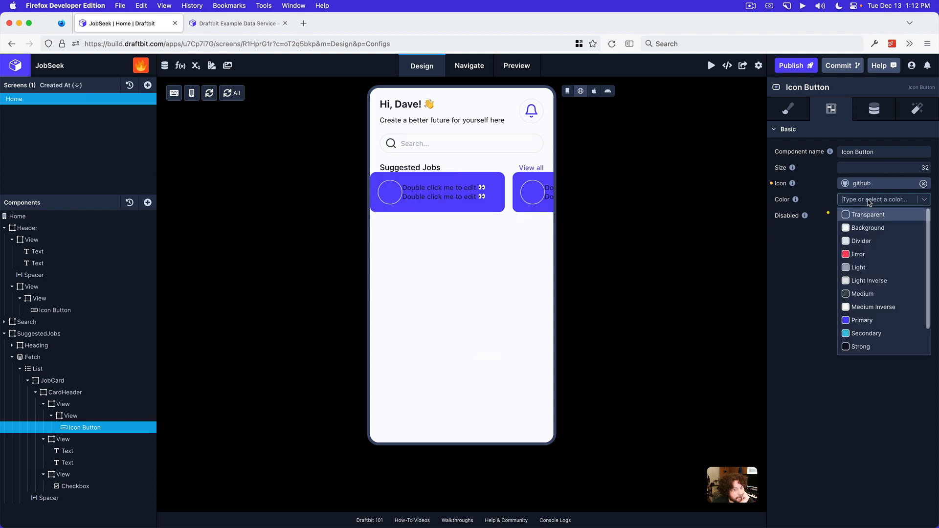
pyautogui.click(871, 229)
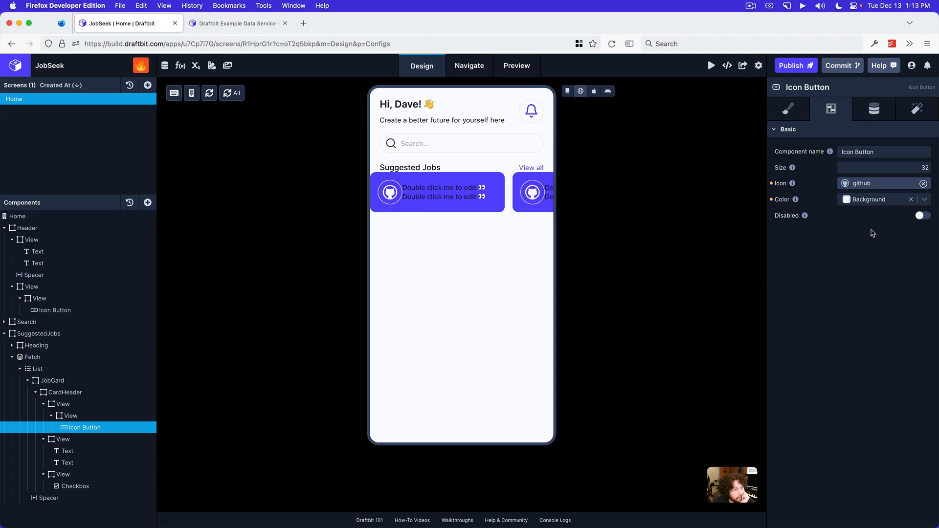
pyautogui.moveTo(438, 526)
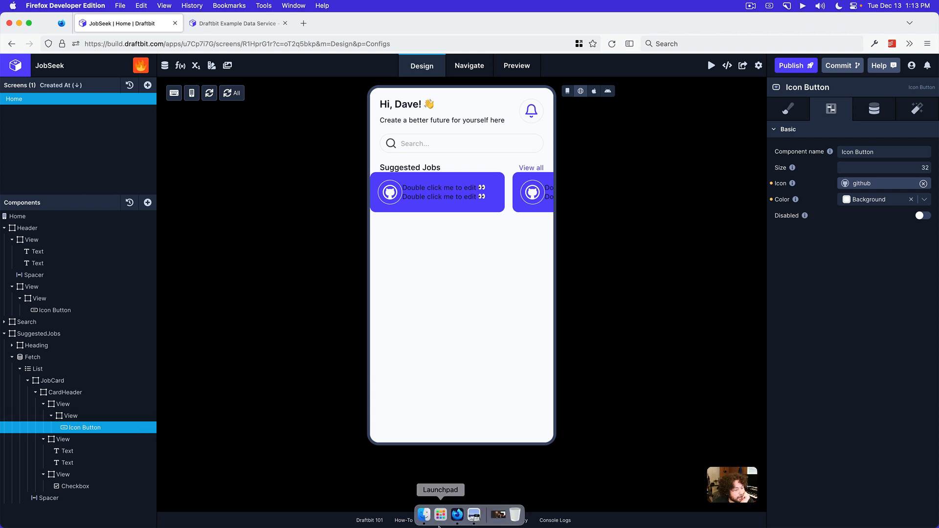
pyautogui.click(473, 514)
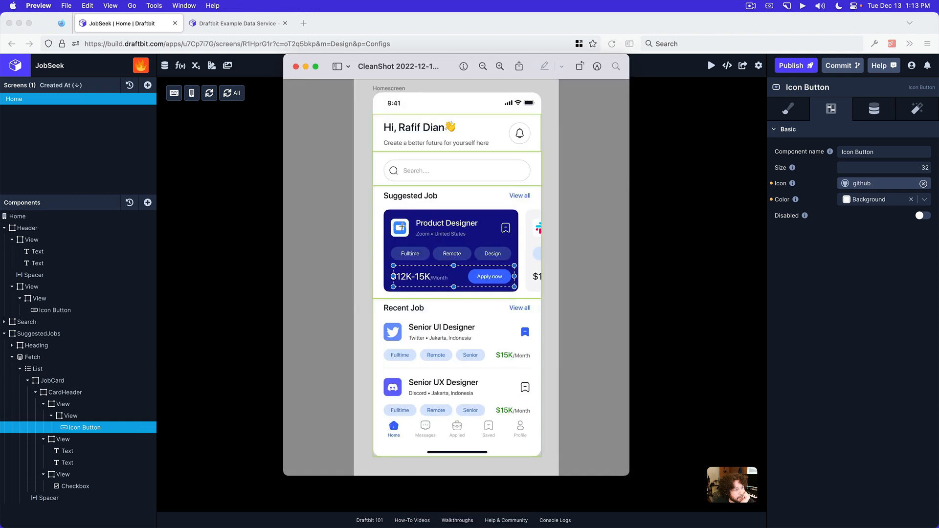
pyautogui.click(680, 234)
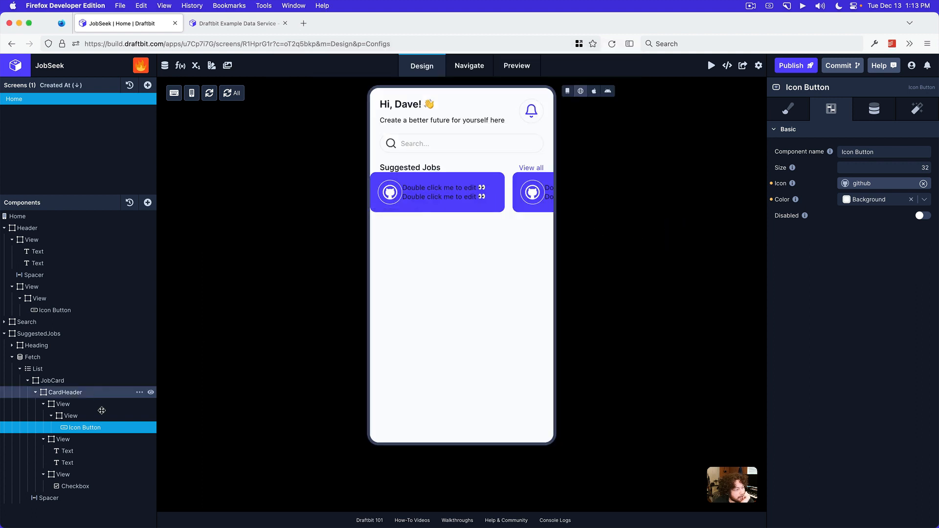
pyautogui.moveTo(435, 515)
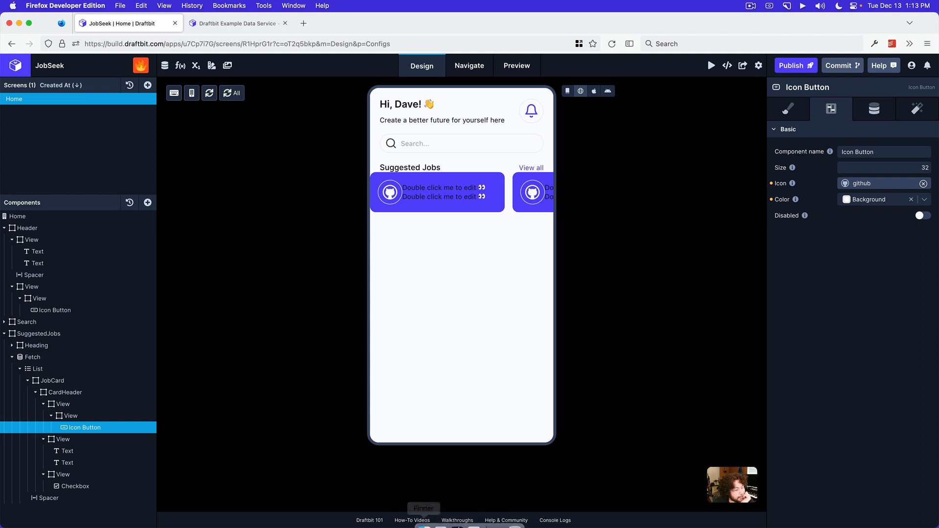
# Set the github Icon Button's color and the JobCard's background color to Strong
pyautogui.click(869, 200)
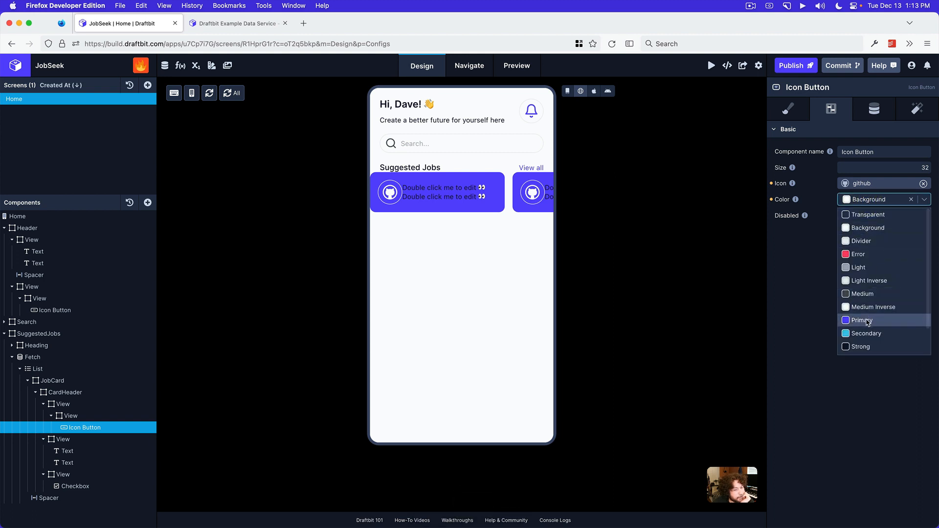
pyautogui.click(863, 347)
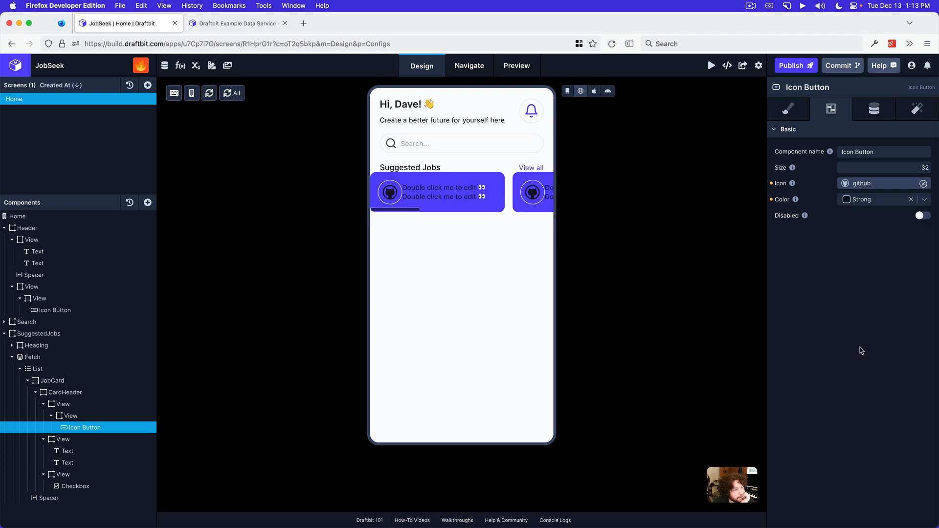
pyautogui.click(79, 392)
pyautogui.click(77, 382)
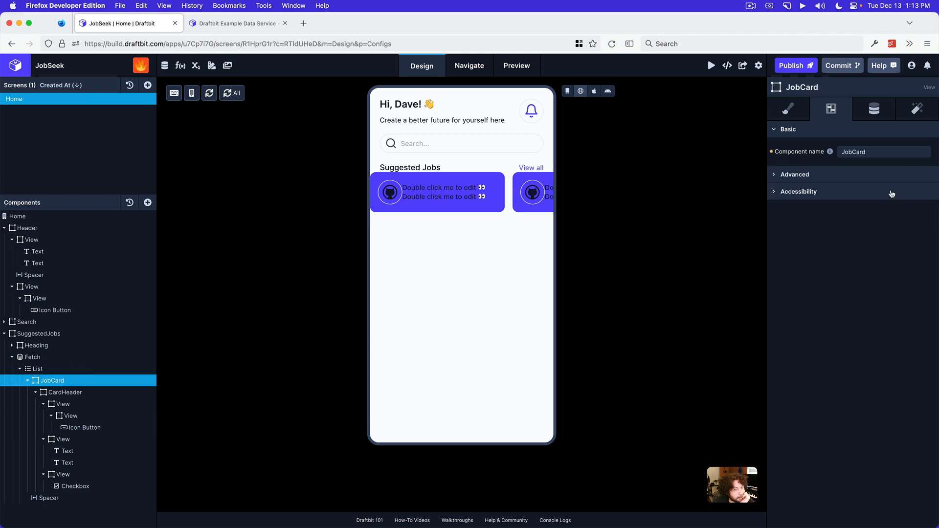
pyautogui.click(805, 112)
pyautogui.click(858, 342)
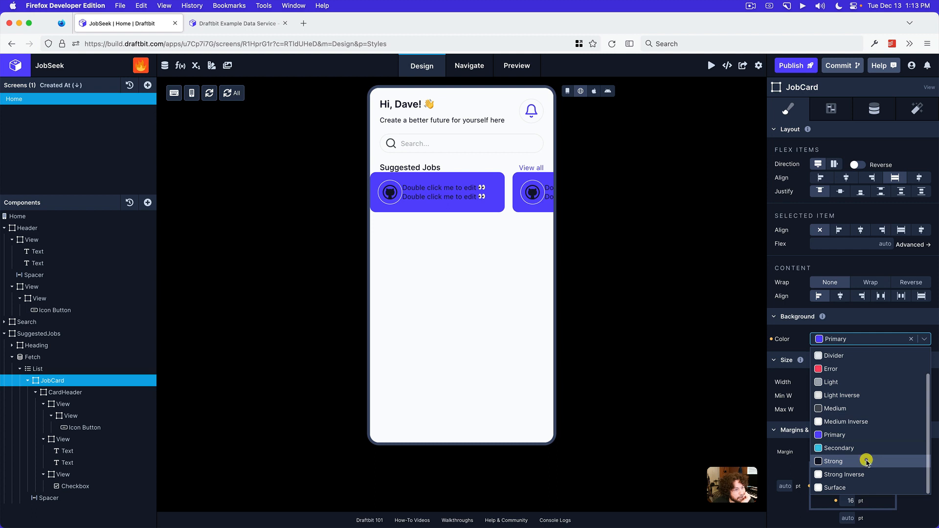
pyautogui.click(867, 462)
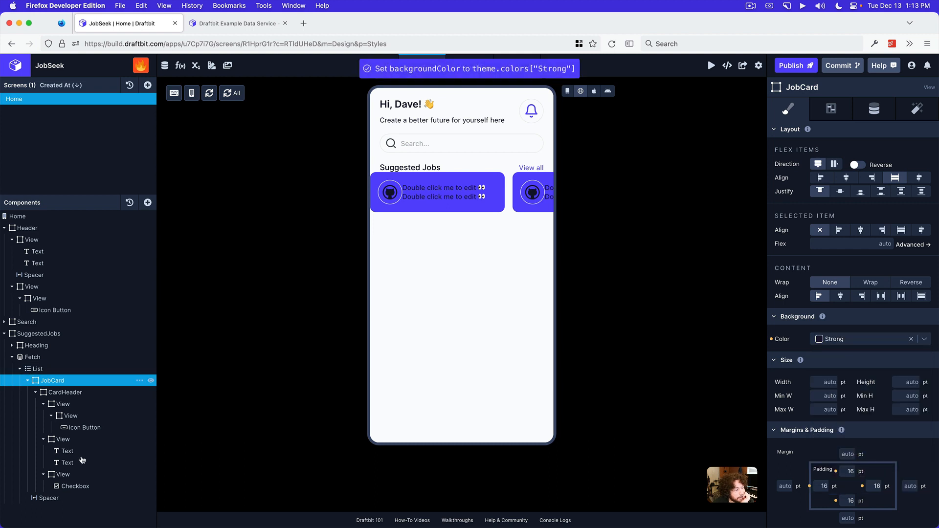
# Set the background color of the View directly around the github Icon Button to Background
pyautogui.click(81, 416)
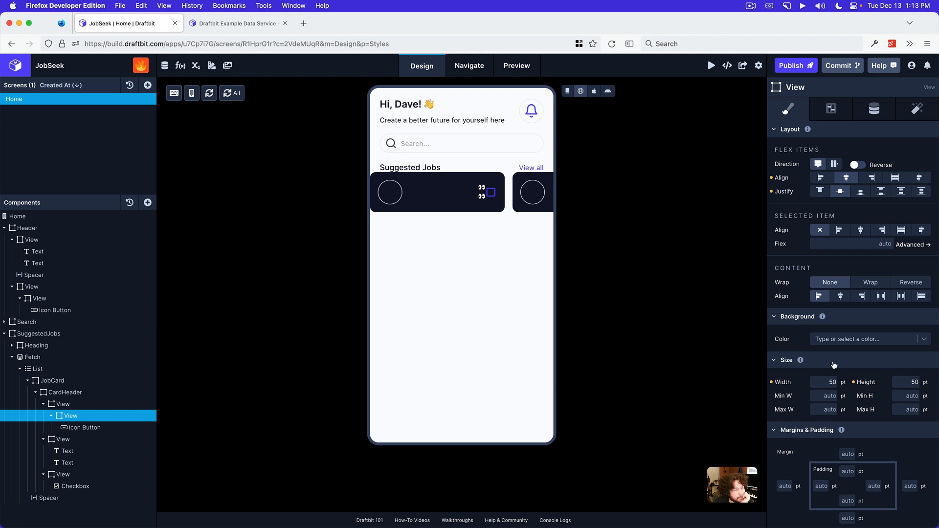
pyautogui.click(846, 345)
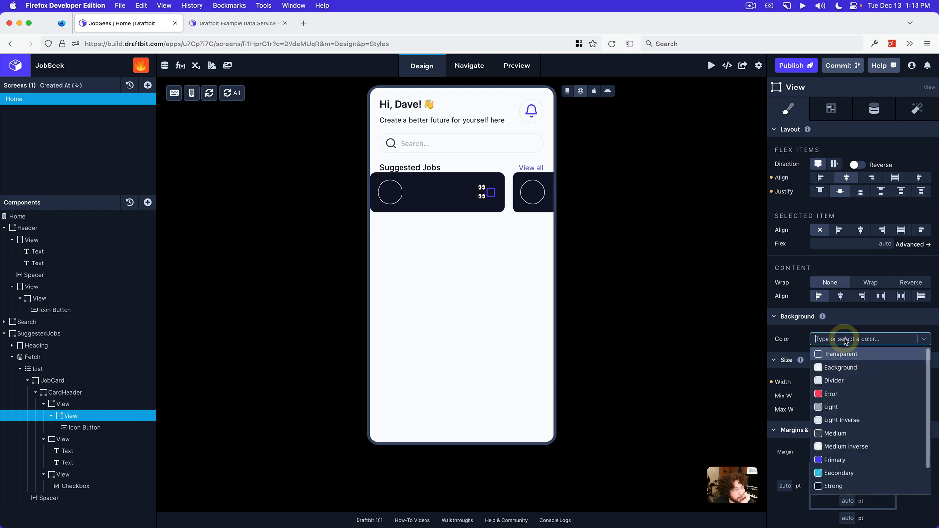
pyautogui.click(846, 368)
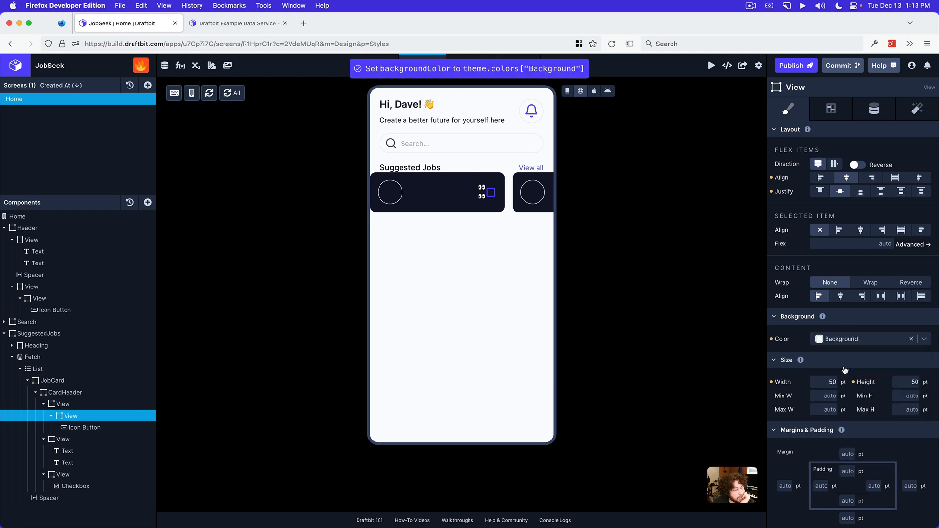
pyautogui.scroll(-10, 845, 370)
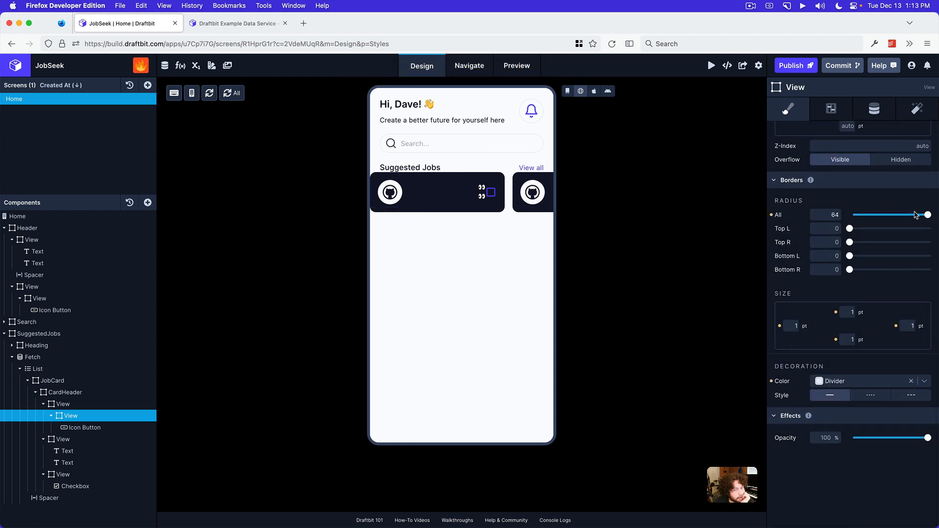
# Try corner radii of 24 and 16 on the View directly around the github Icon Button
pyautogui.click(822, 215)
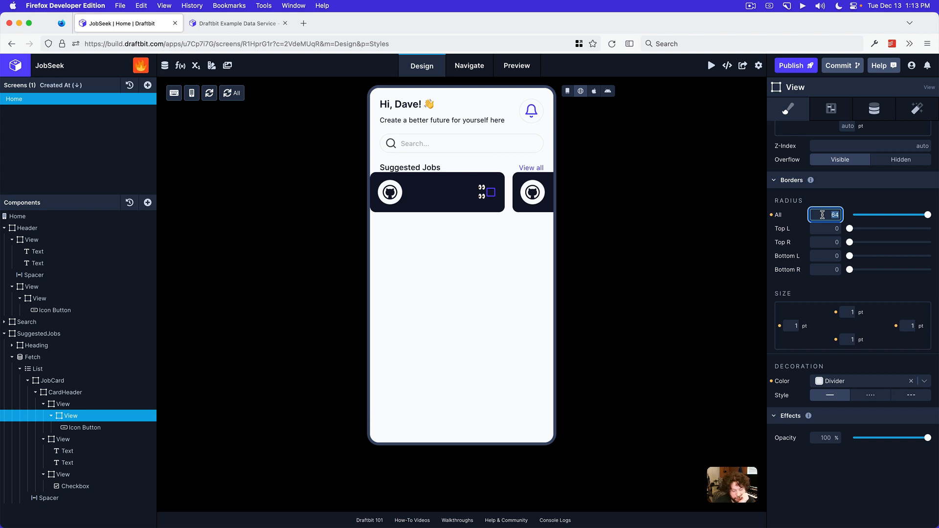
pyautogui.write('24')
pyautogui.press('Return')
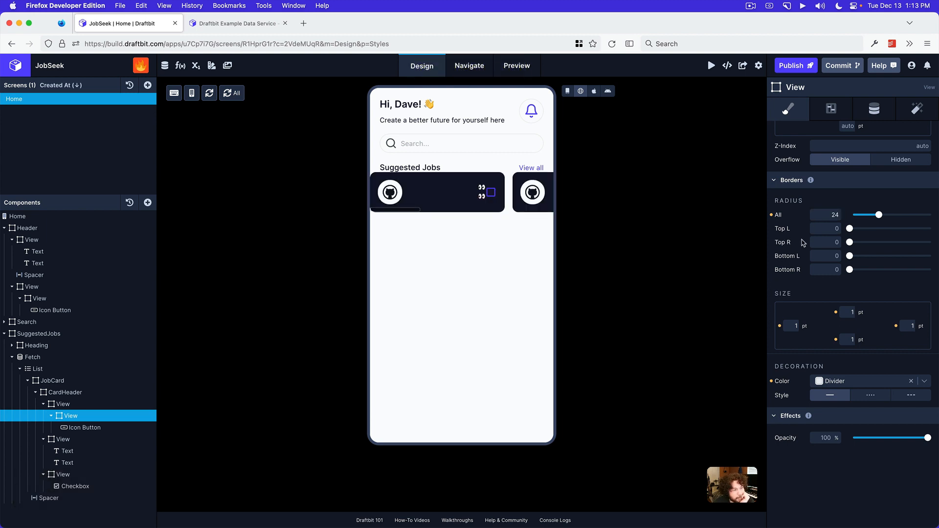
pyautogui.click(829, 213)
pyautogui.write('16')
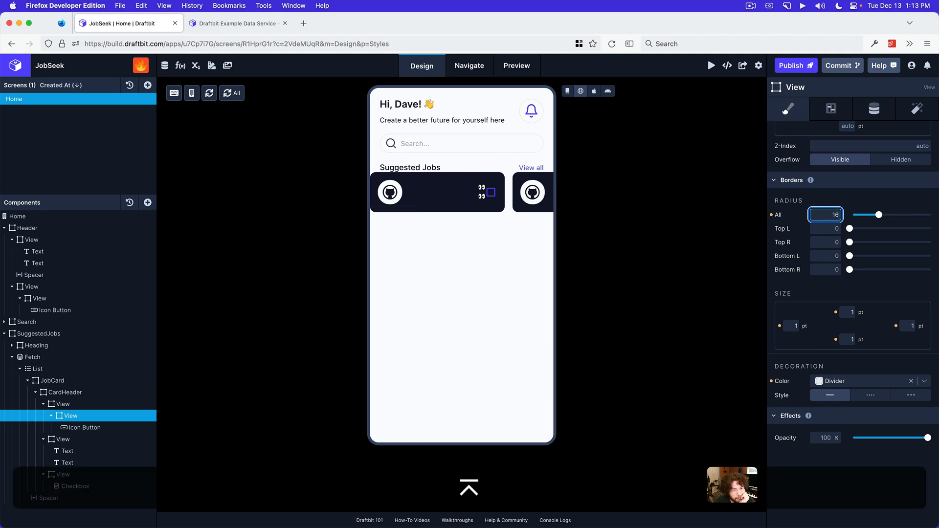
pyautogui.press('Return')
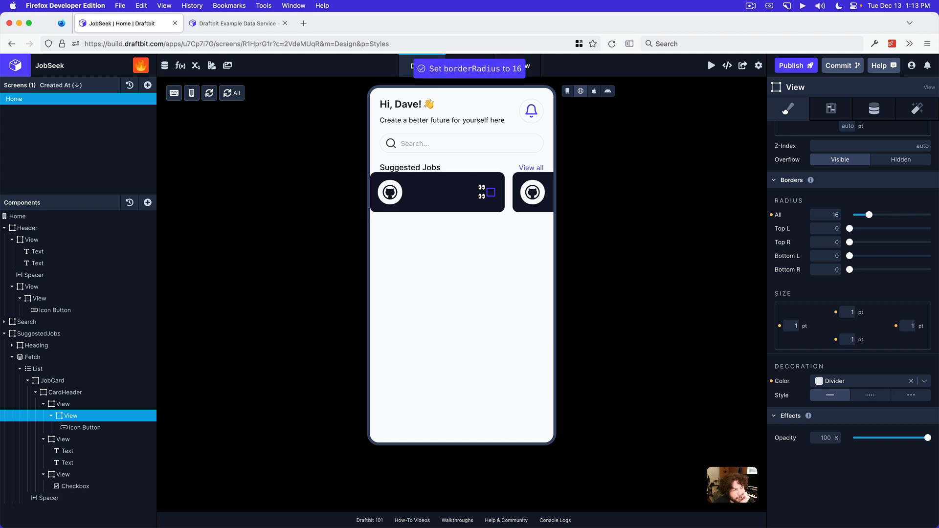
# Check the logo tile in the mockup in Preview and set the corner radius of the View around the github Icon Button to 12
pyautogui.doubleClick(837, 213)
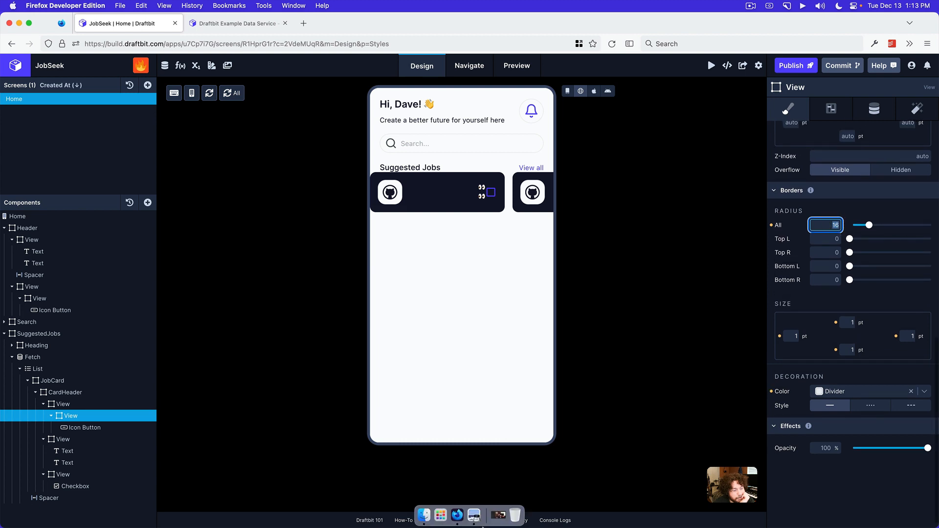
pyautogui.click(473, 515)
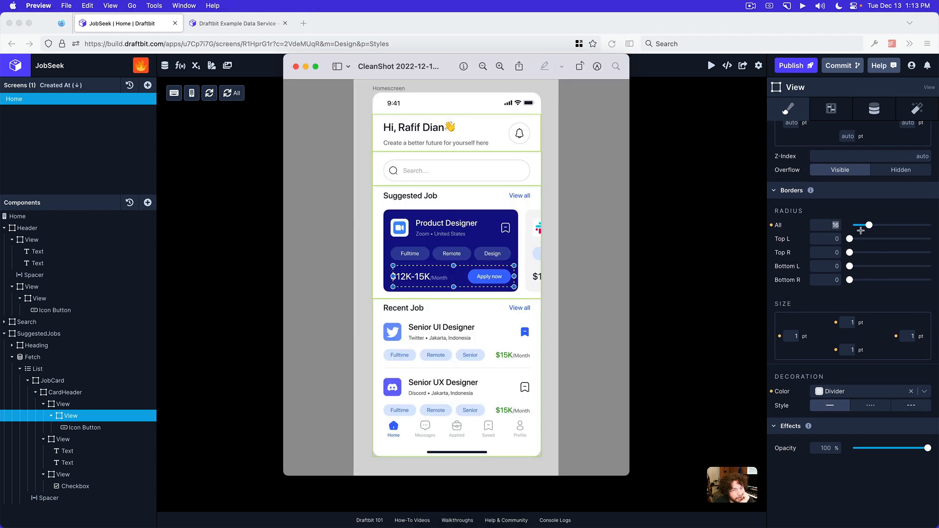
pyautogui.click(268, 124)
pyautogui.write('12')
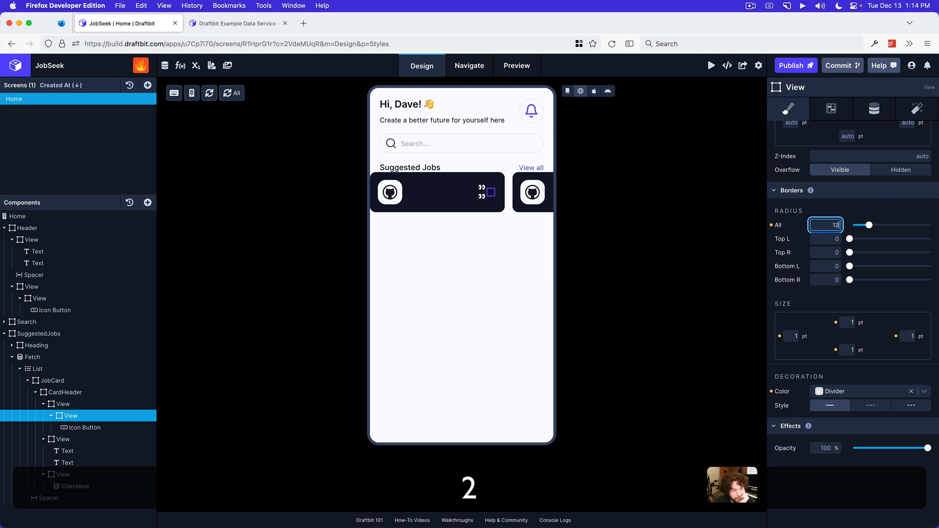
pyautogui.press('Return')
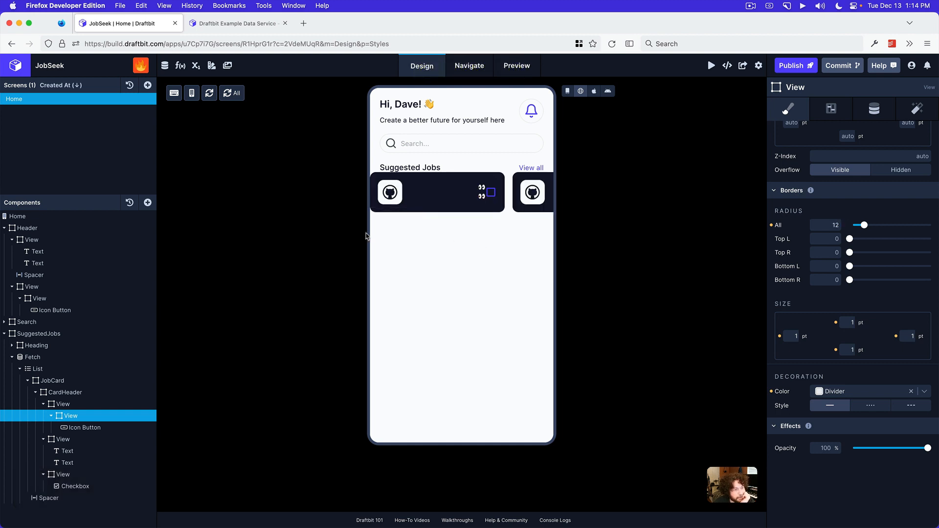
# Style the first Text in the CardHeader with the Inter Medium font and the Background color
pyautogui.click(89, 451)
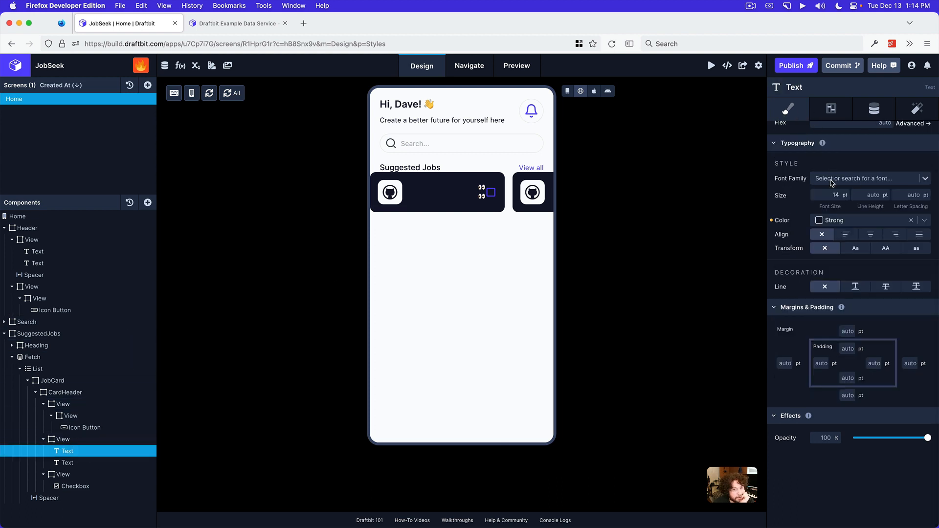
pyautogui.click(832, 179)
pyautogui.write('inte')
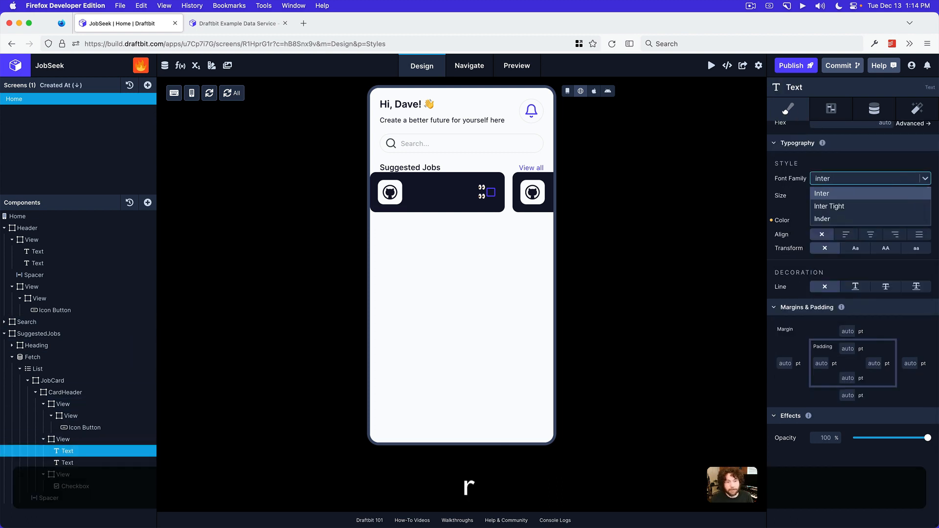
pyautogui.write('r')
pyautogui.click(827, 193)
pyautogui.click(825, 194)
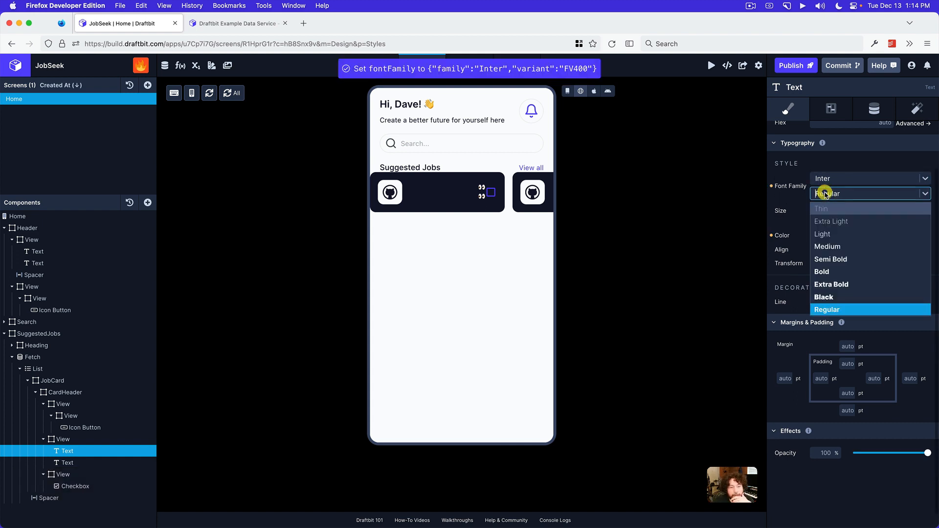
pyautogui.click(841, 246)
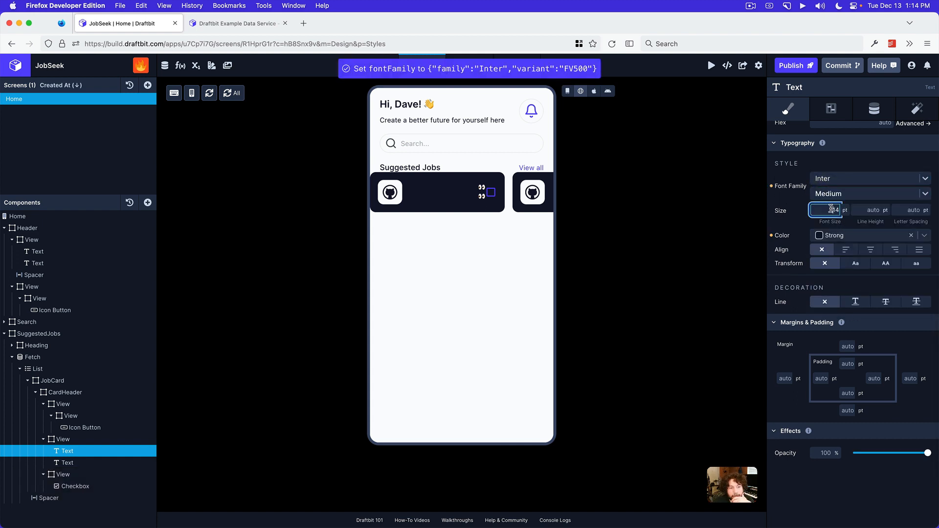
pyautogui.click(831, 209)
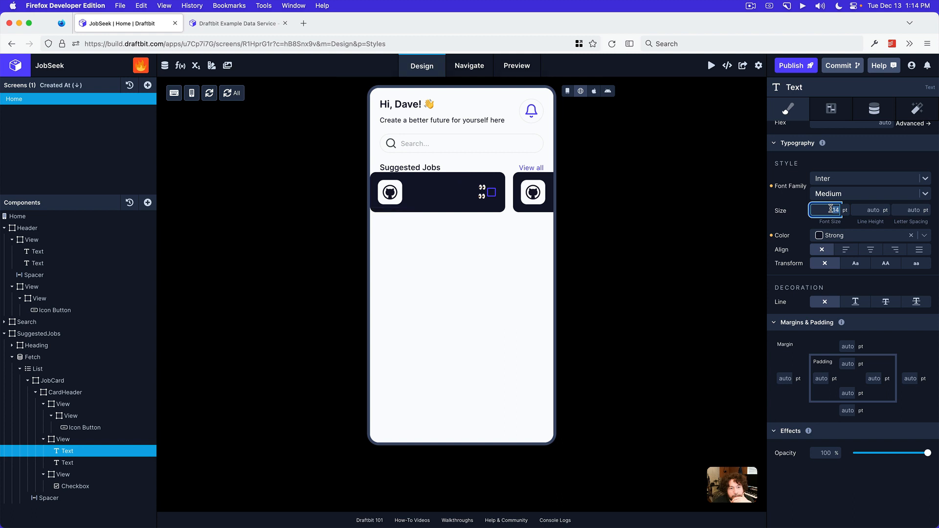
pyautogui.click(832, 235)
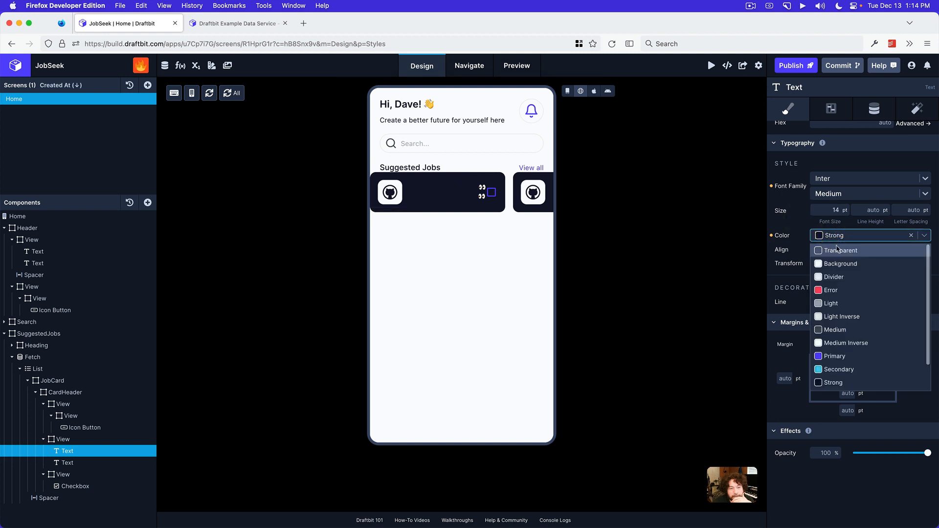
pyautogui.click(841, 264)
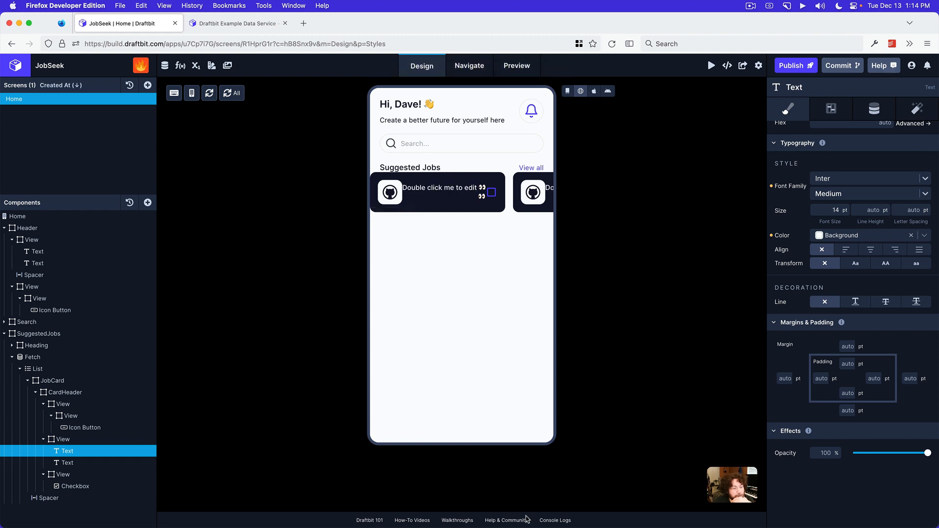
# Check the card title in the mockup in Preview and set the first CardHeader Text's content to "Product Designer"
pyautogui.click(474, 518)
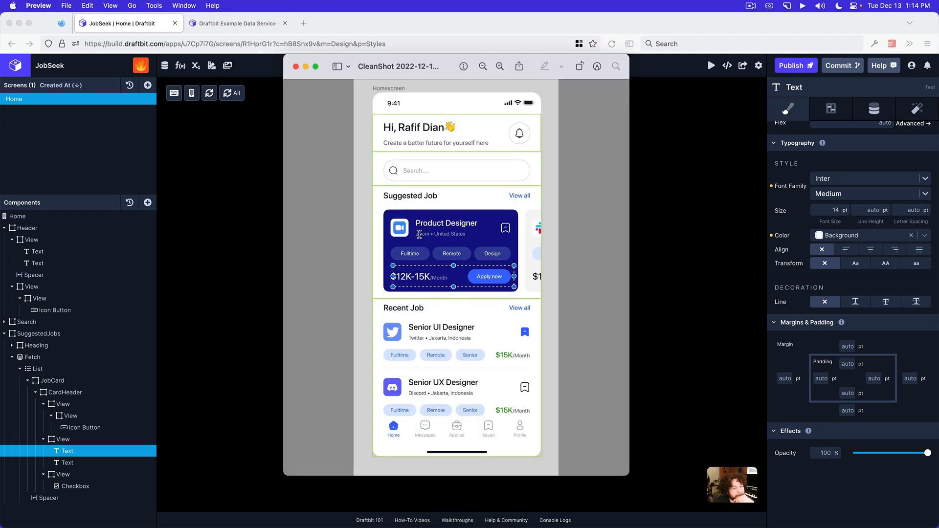
pyautogui.click(651, 273)
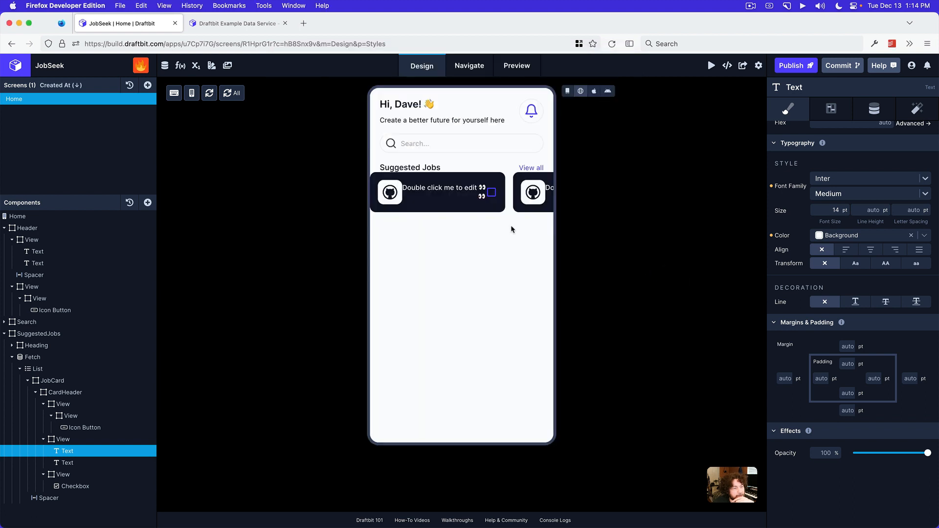
pyautogui.click(874, 108)
pyautogui.click(827, 154)
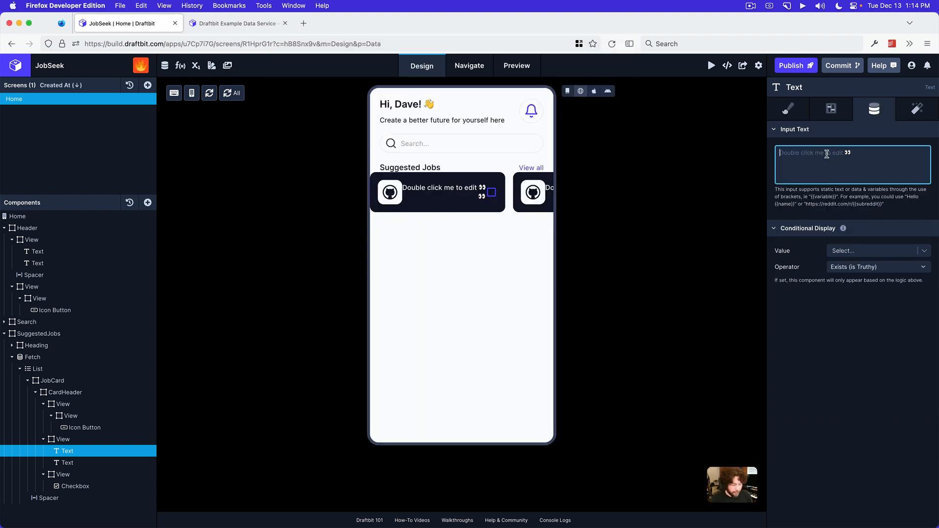
pyautogui.write('Product Designer')
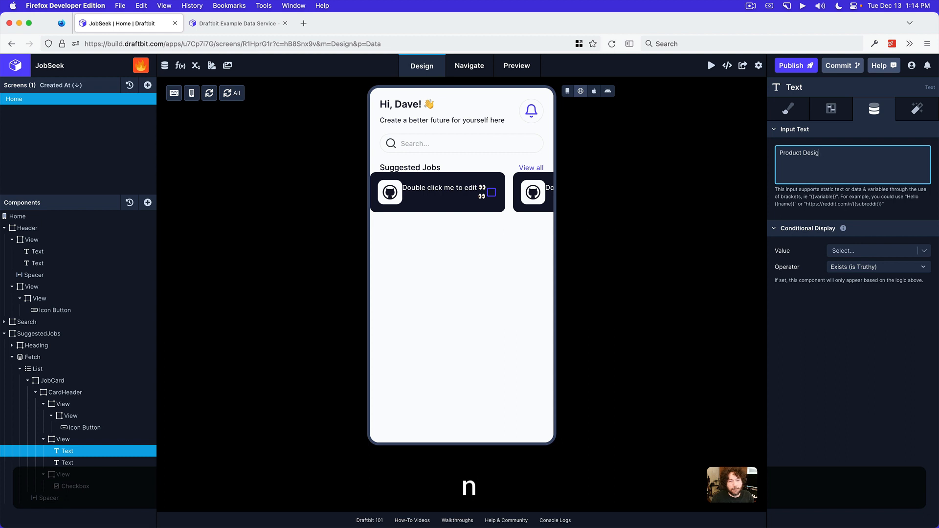
# Enter "Github" as the content of the second Text in the CardHeader
pyautogui.click(67, 462)
pyautogui.click(819, 159)
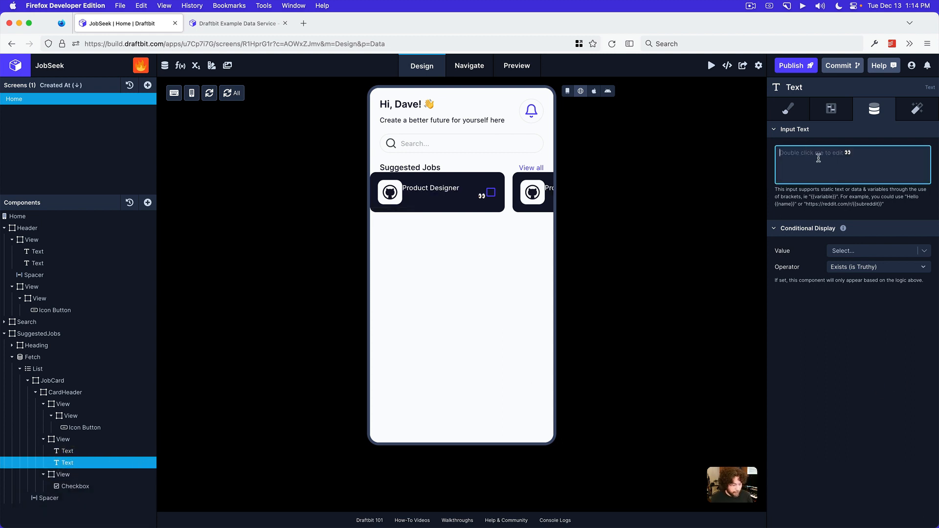
pyautogui.write('Github')
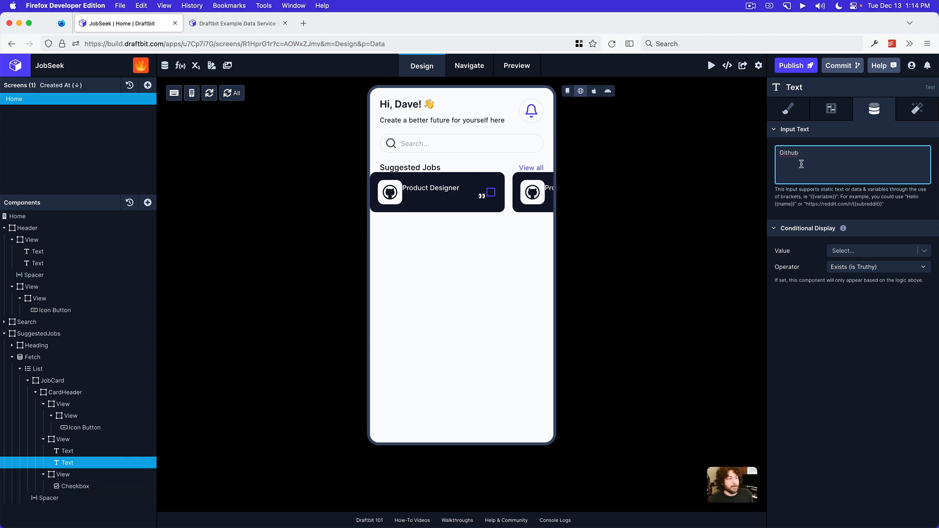
# Search the Character Viewer for "dot" and insert the Canadian Syllabics Final Middle Dot after "Github"
pyautogui.click(121, 6)
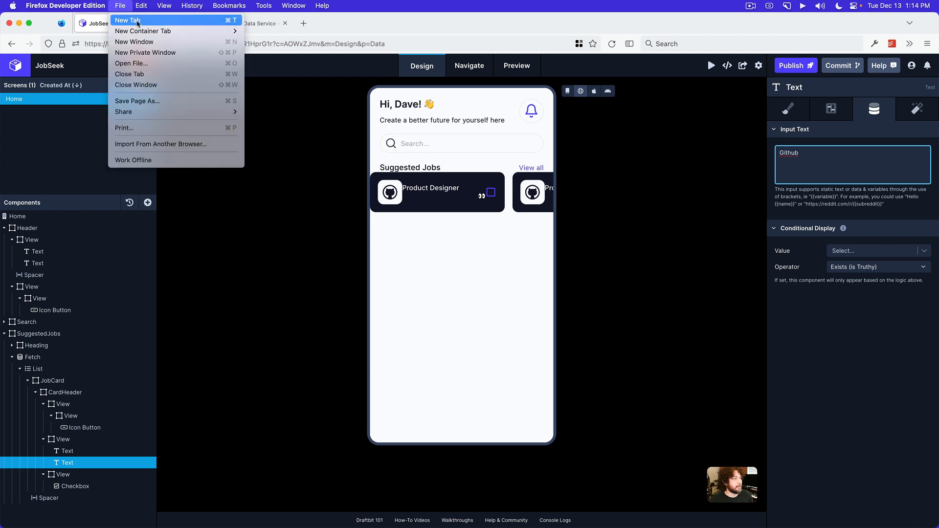
pyautogui.moveTo(141, 5)
pyautogui.click(160, 150)
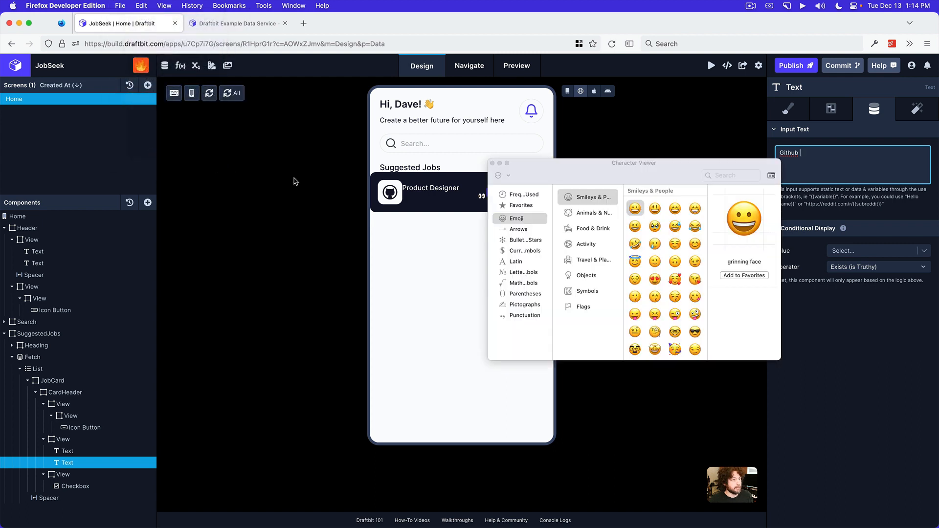
pyautogui.click(714, 176)
pyautogui.write('dot')
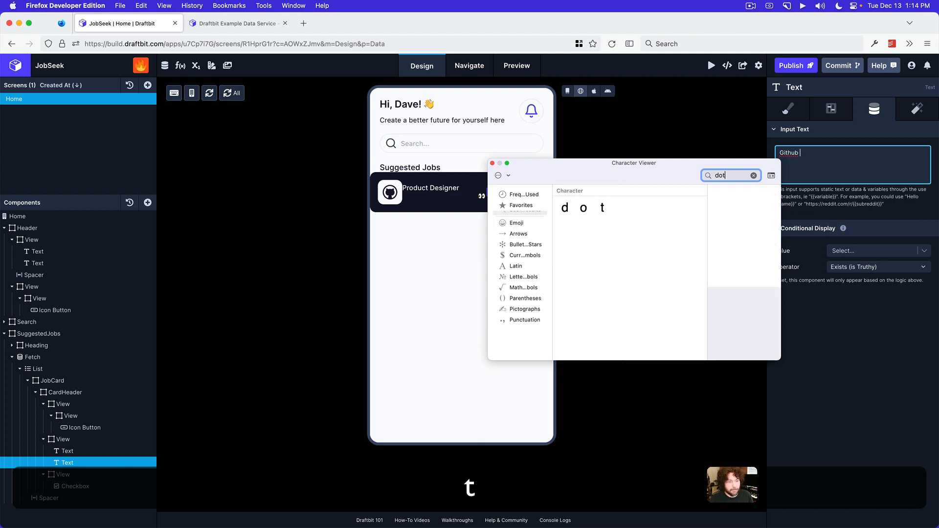
pyautogui.scroll(-1, 597, 292)
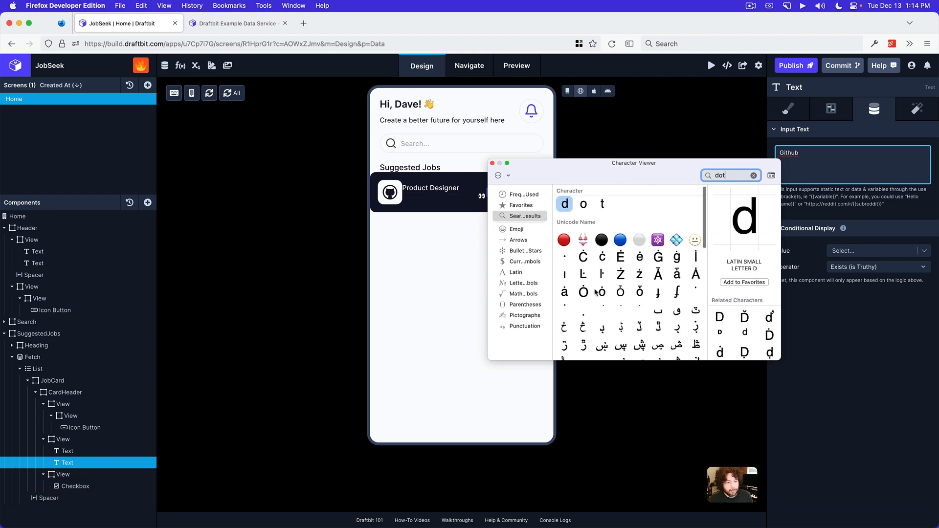
pyautogui.scroll(-10, 679, 308)
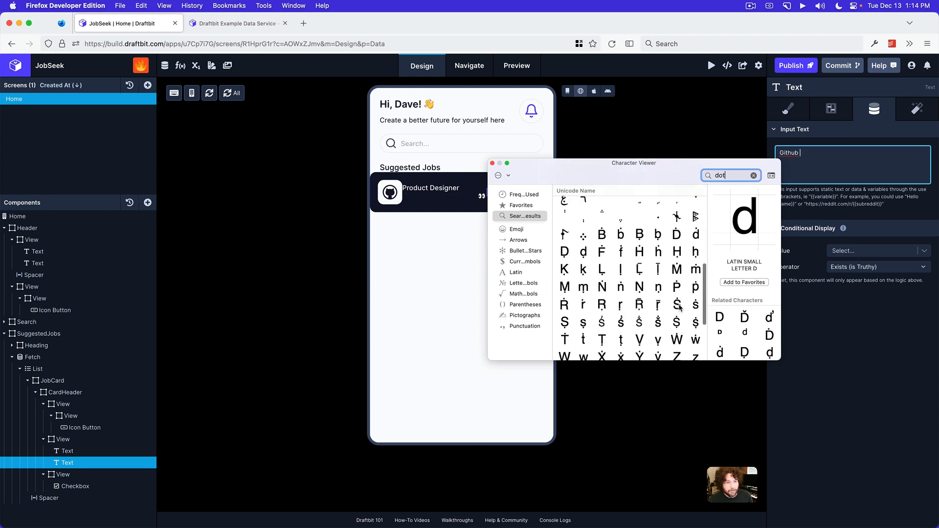
pyautogui.doubleClick(660, 228)
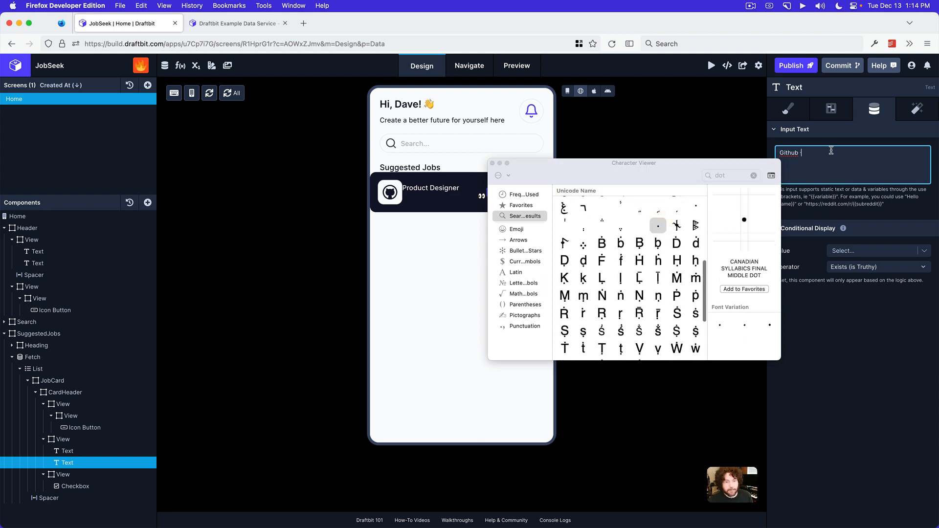
# Try adding the Dot Operator character after the middle dot, and remove it again
pyautogui.scroll(-5, 660, 248)
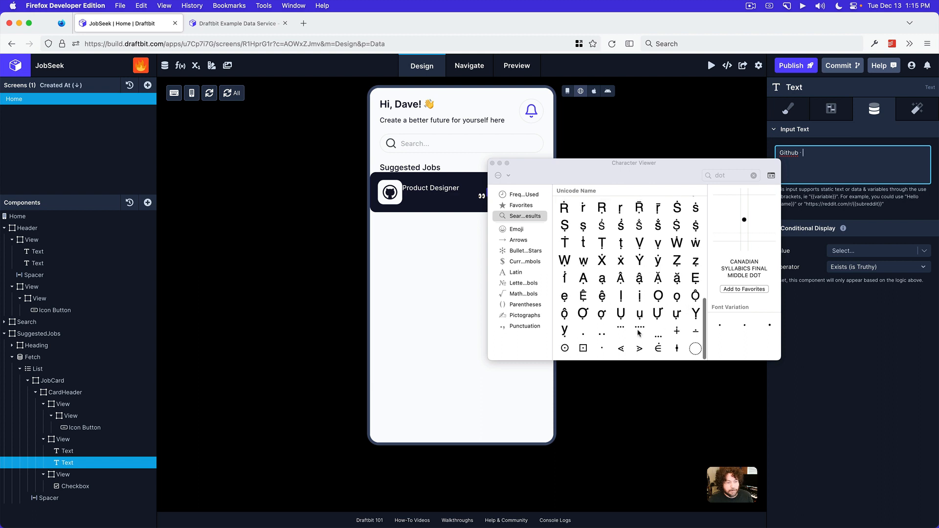
pyautogui.click(605, 351)
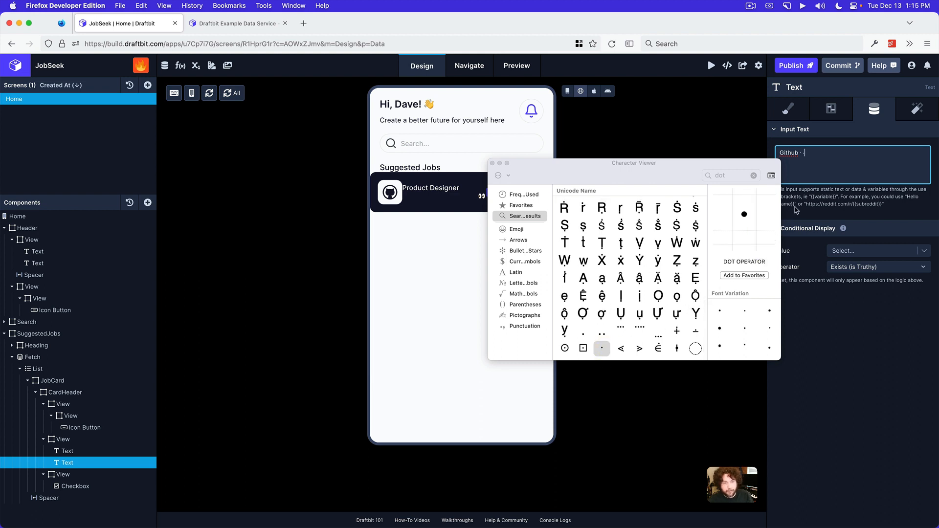
pyautogui.press('BackSpace')
# Complete the second Text's content as "Github · United States"
pyautogui.write('United')
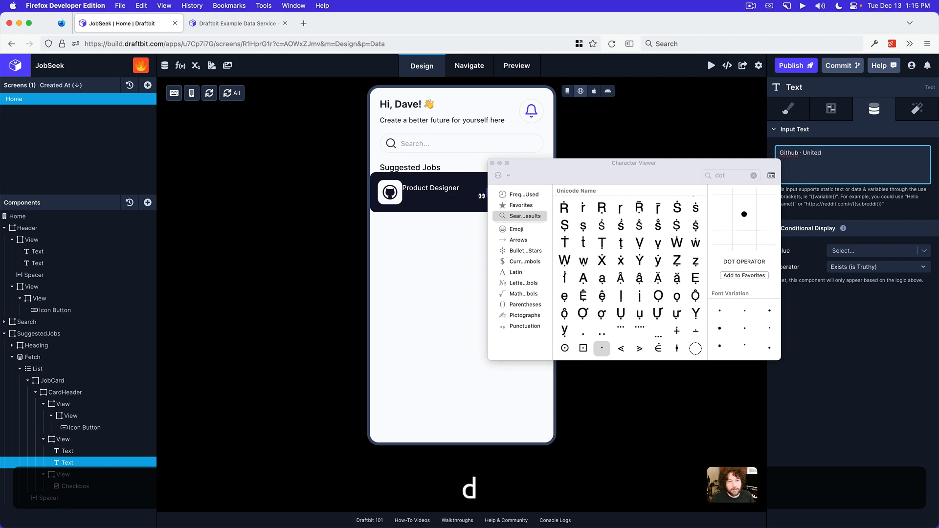
pyautogui.write(' States')
pyautogui.click(854, 319)
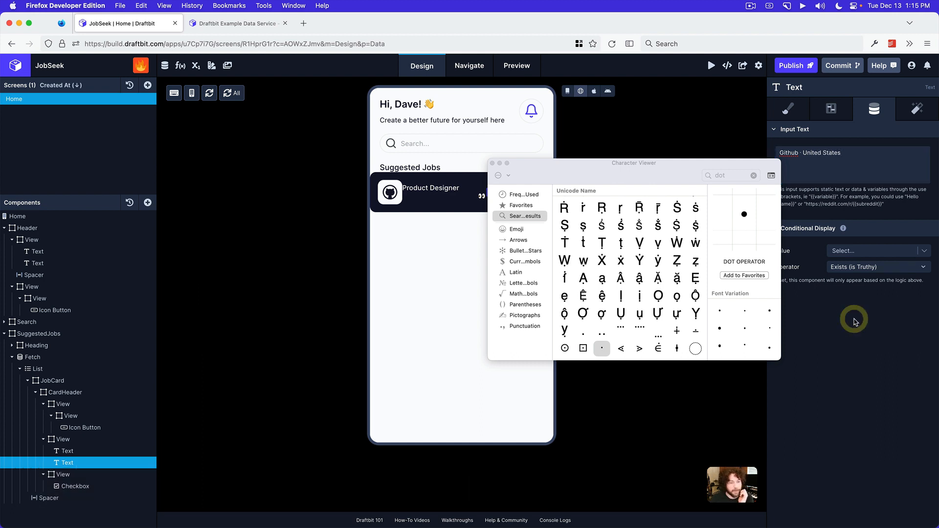
# Insert the Euphemia UCAS Bold variation of the Canadian Syllabics Final Middle Dot between "Github" and "United States", and close the Character Viewer
pyautogui.click(803, 153)
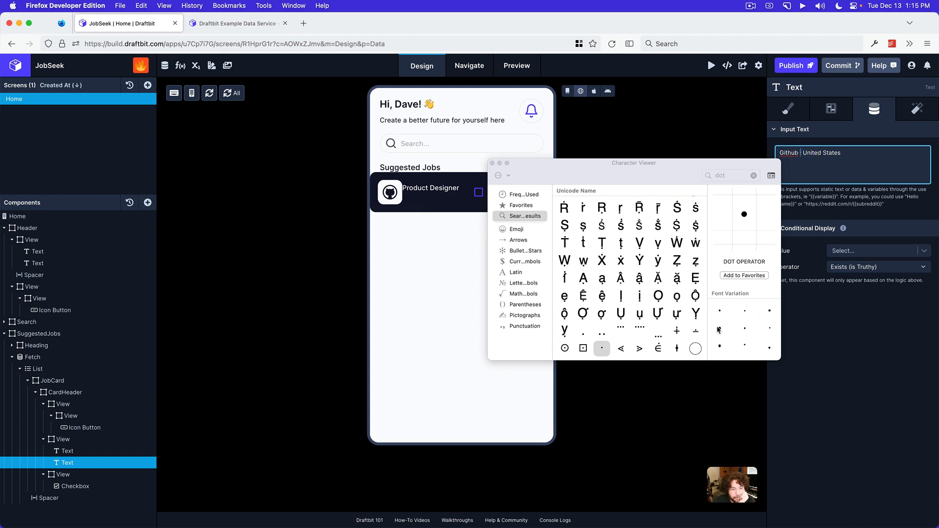
pyautogui.scroll(8, 636, 313)
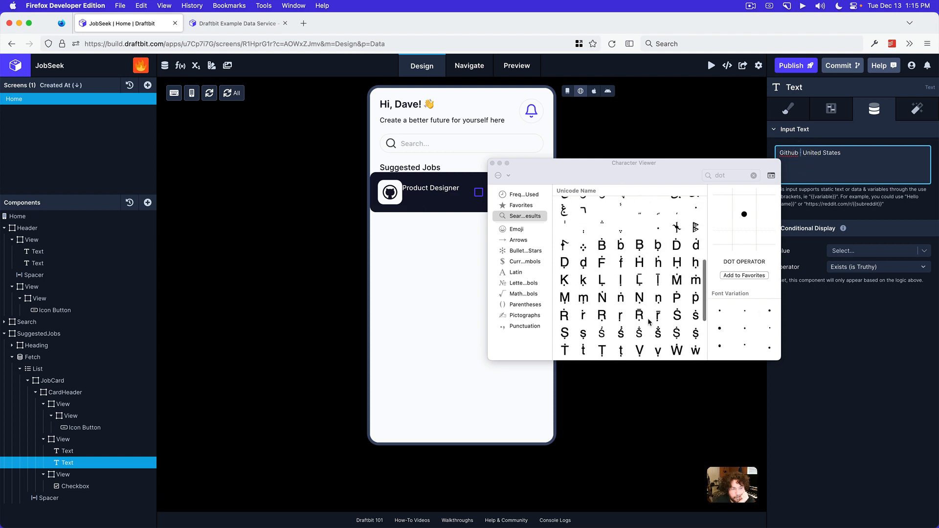
pyautogui.click(659, 270)
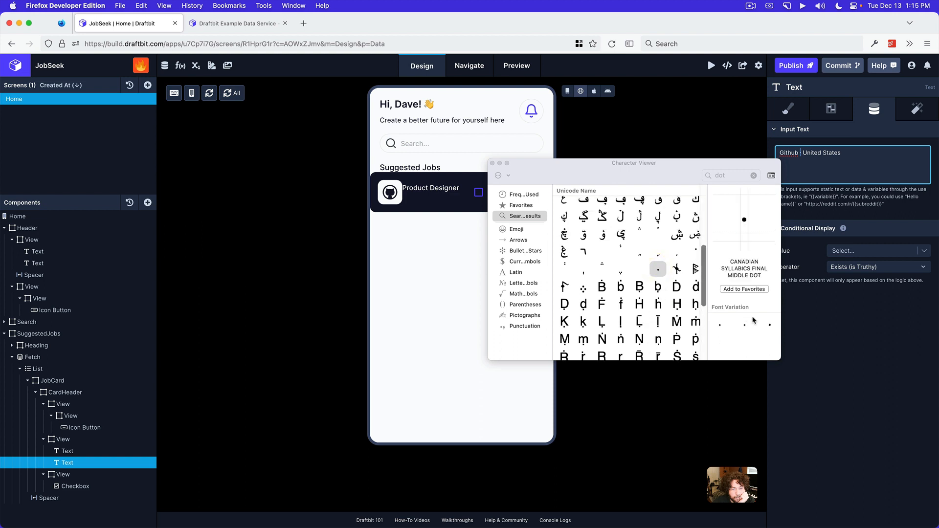
pyautogui.click(769, 325)
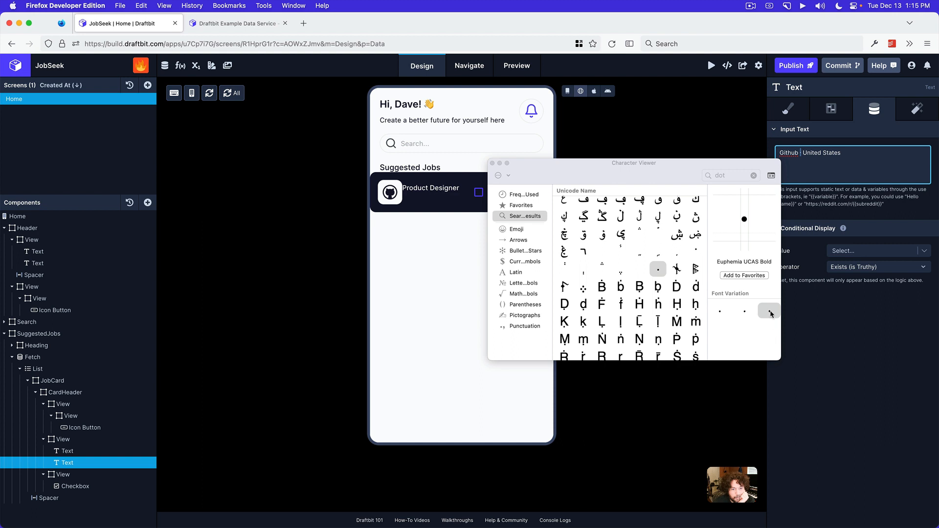
pyautogui.doubleClick(771, 314)
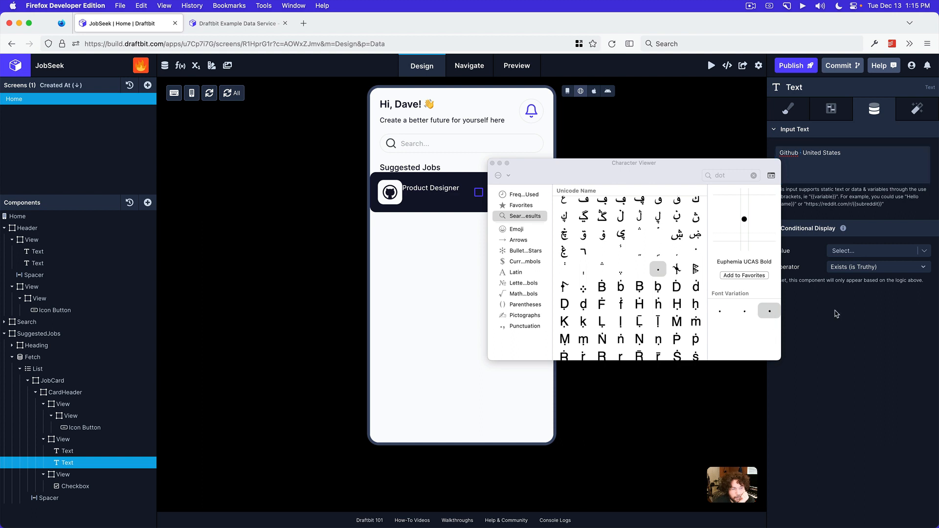
pyautogui.click(493, 163)
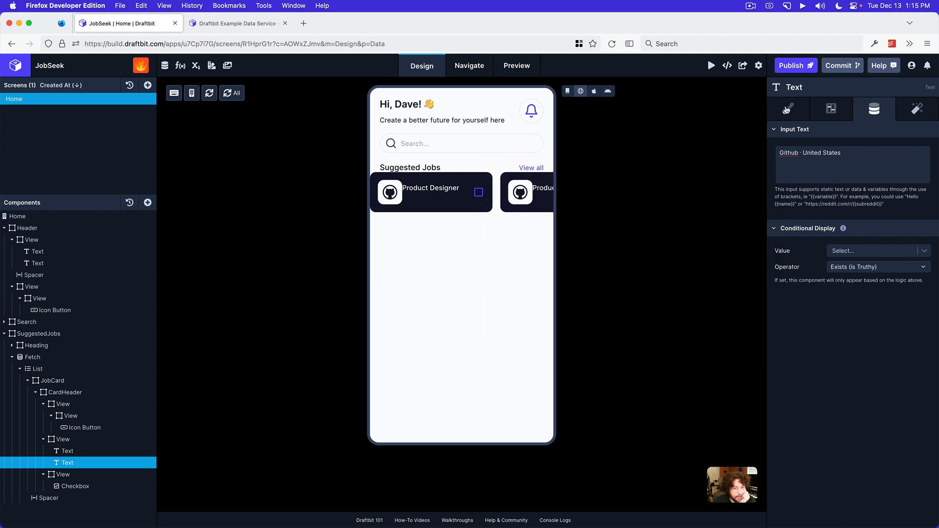
# Set the font family of the "Github · United States" Text to Inter Regular
pyautogui.click(788, 109)
pyautogui.click(828, 236)
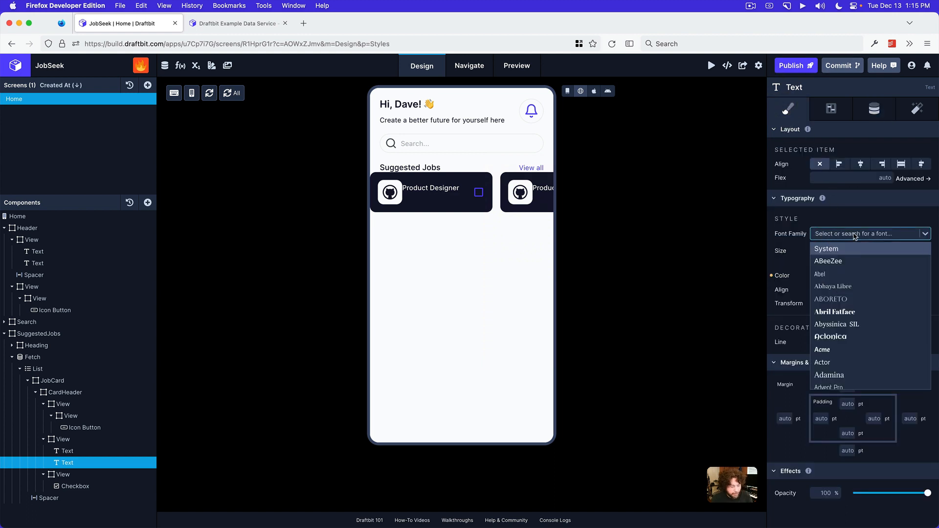
pyautogui.write('inter')
pyautogui.click(857, 248)
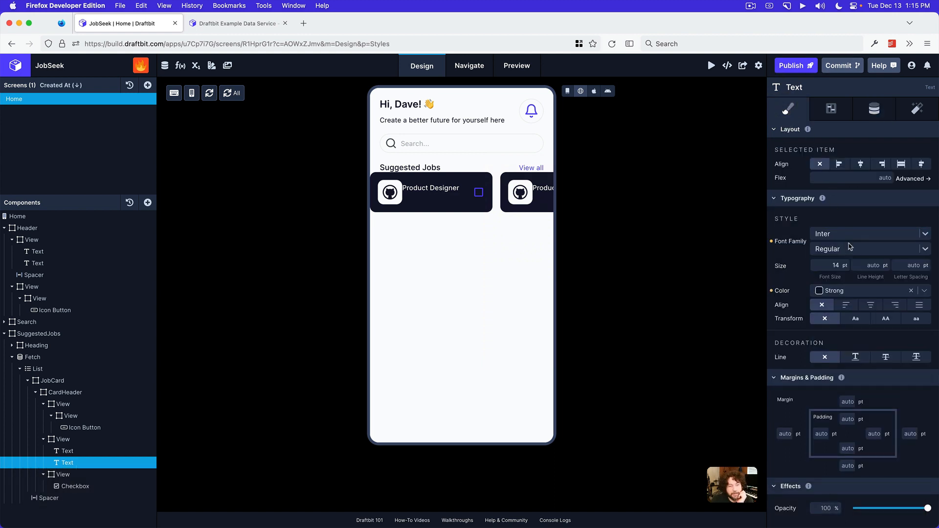
# Set the company and location Text's font size to 12 pt and its color to Divider
pyautogui.click(839, 266)
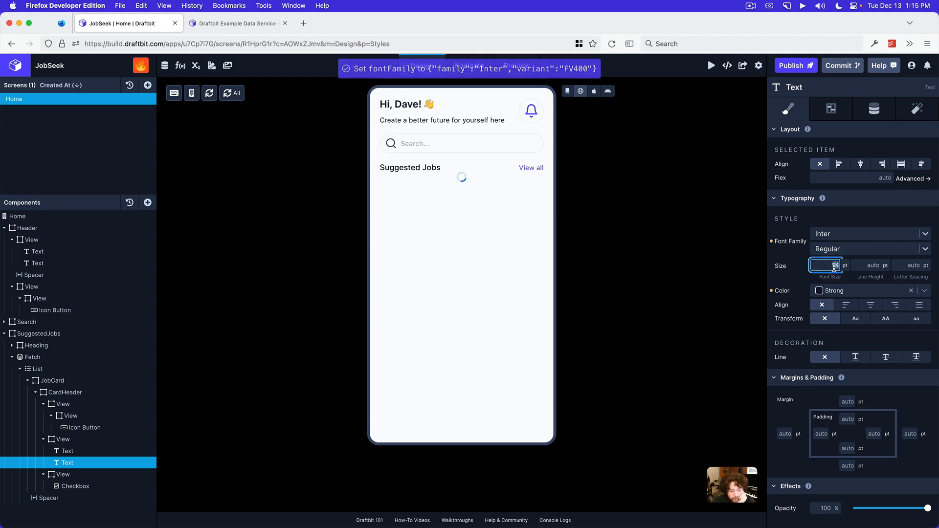
pyautogui.write('2')
pyautogui.press('BackSpace')
pyautogui.write('12')
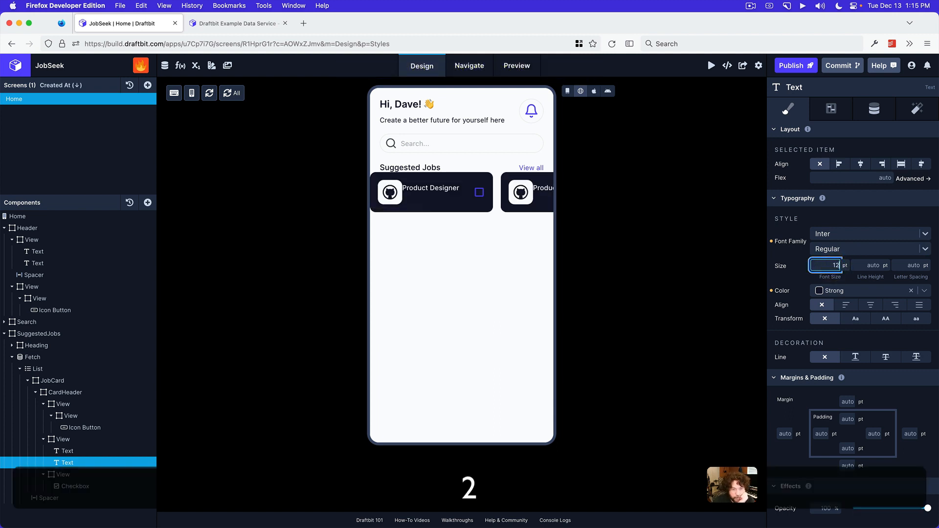
pyautogui.press('Return')
pyautogui.click(836, 292)
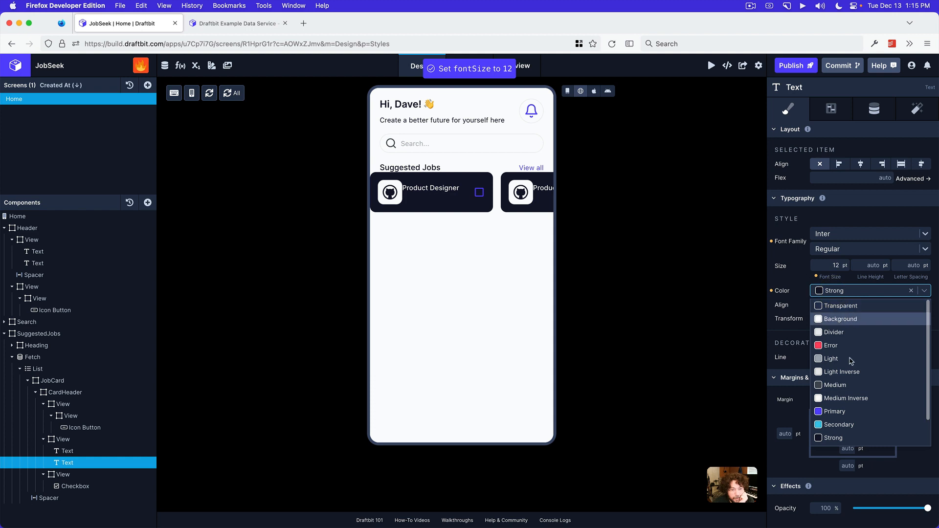
pyautogui.click(847, 334)
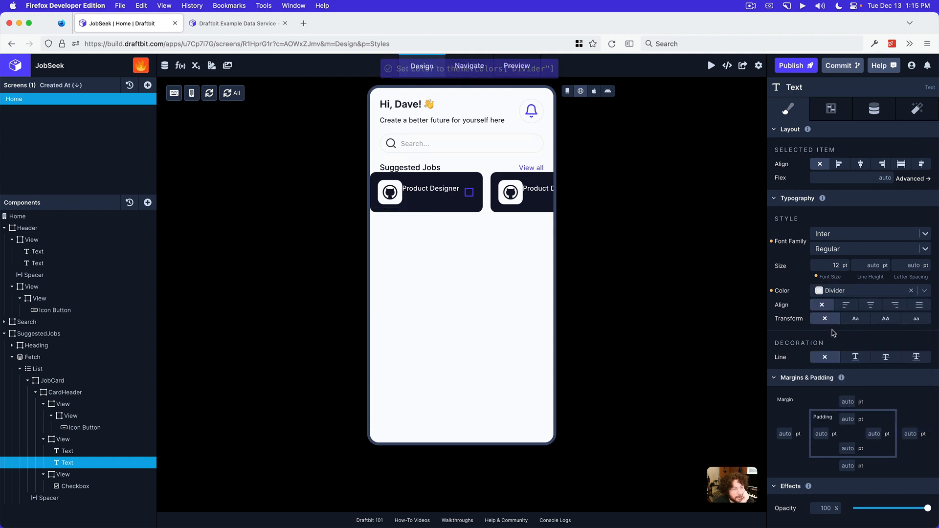
# Collapse the three Views inside the CardHeader and add two Spacers to the CardHeader
pyautogui.click(44, 405)
pyautogui.click(43, 416)
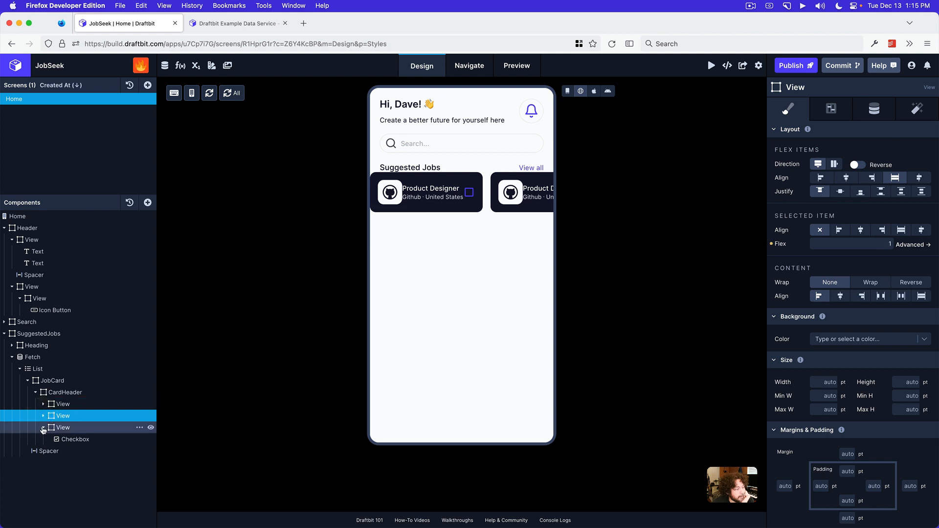
pyautogui.click(44, 428)
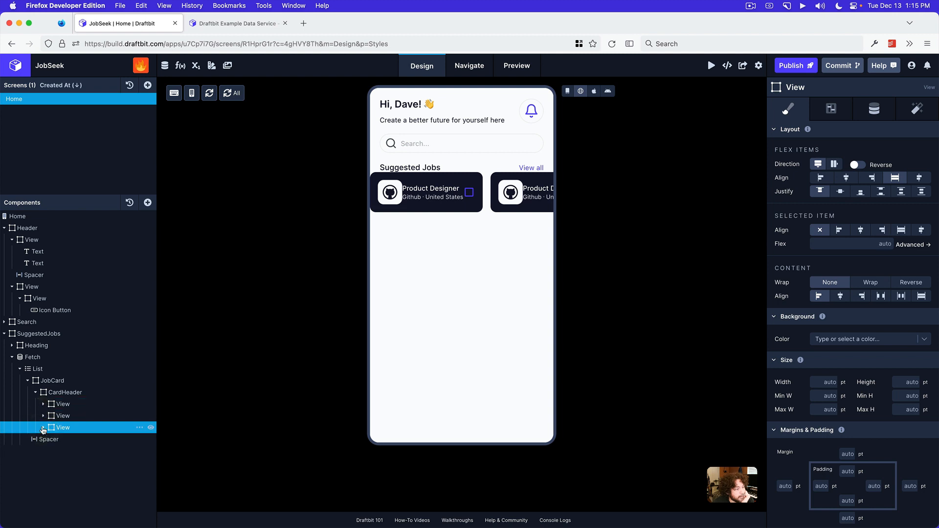
pyautogui.click(71, 393)
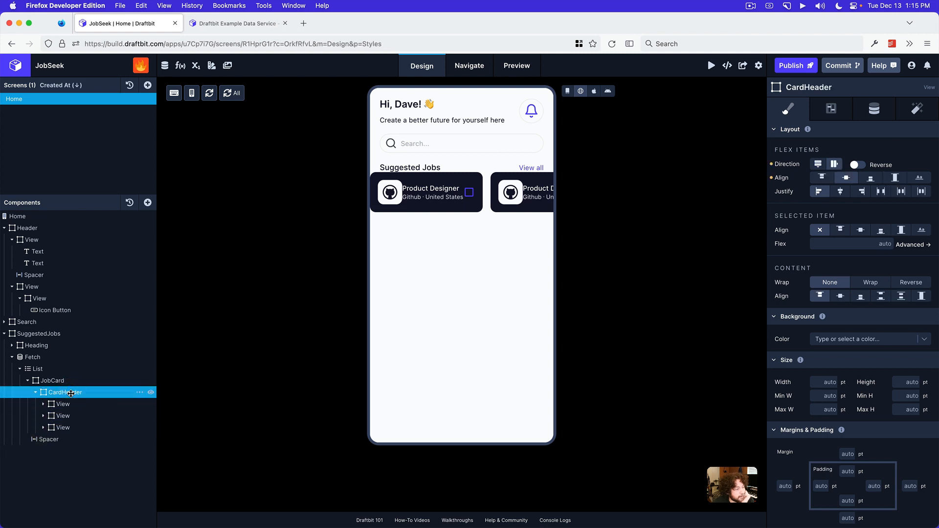
pyautogui.click(148, 203)
pyautogui.write('spa')
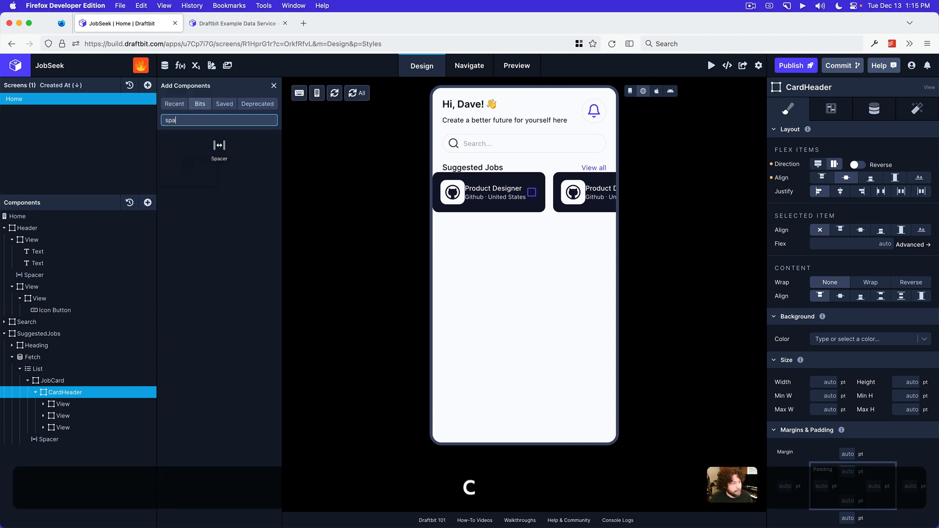
pyautogui.write('cer')
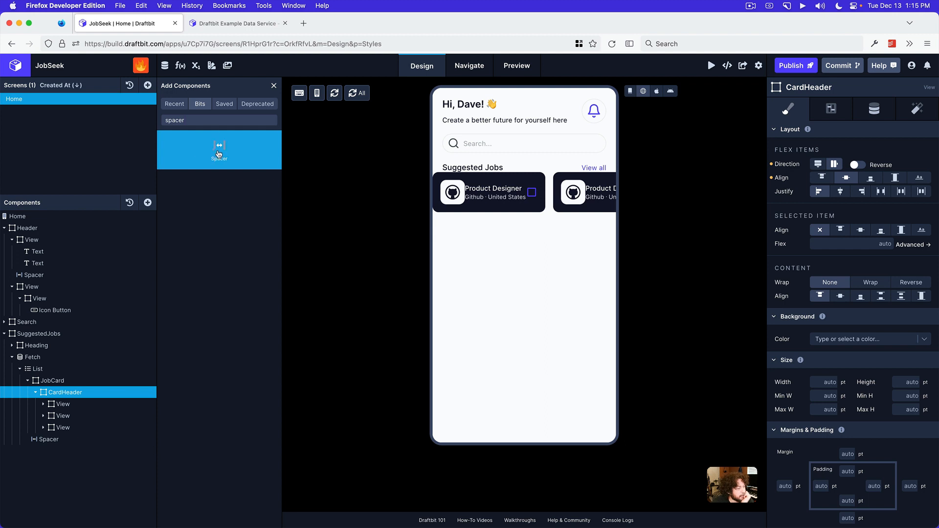
pyautogui.click(220, 152)
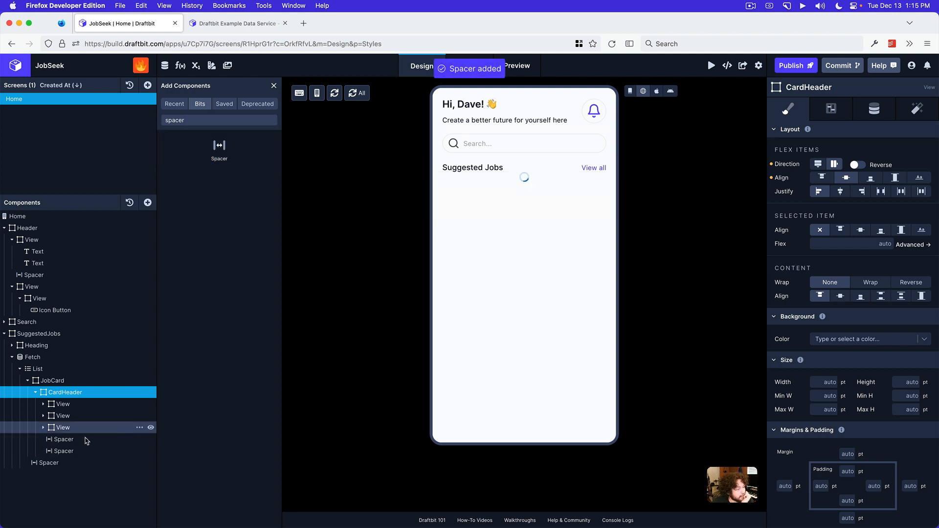
# Place one Spacer between the first and second Views of the CardHeader and the other between the second and third
pyautogui.moveTo(74, 439); pyautogui.dragTo(76, 414)
pyautogui.moveTo(73, 451); pyautogui.dragTo(74, 434)
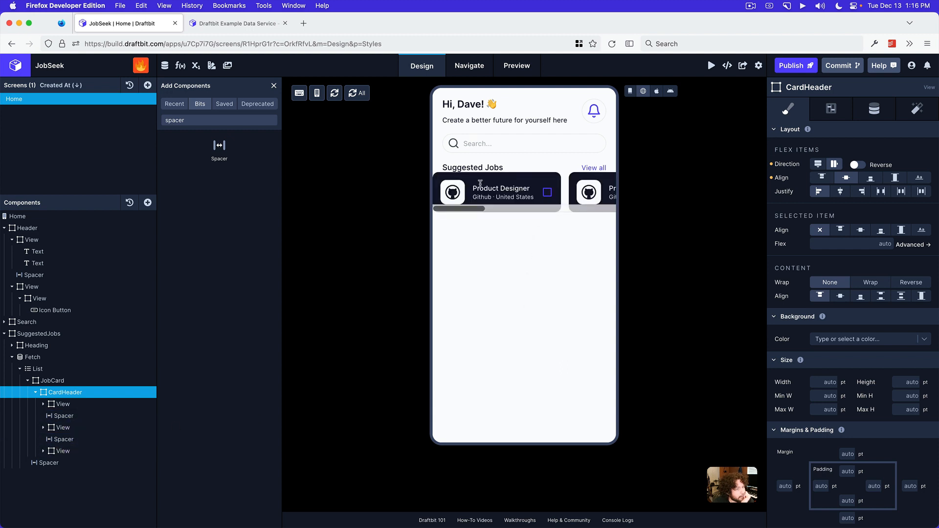
pyautogui.hscroll(5, 522, 205)
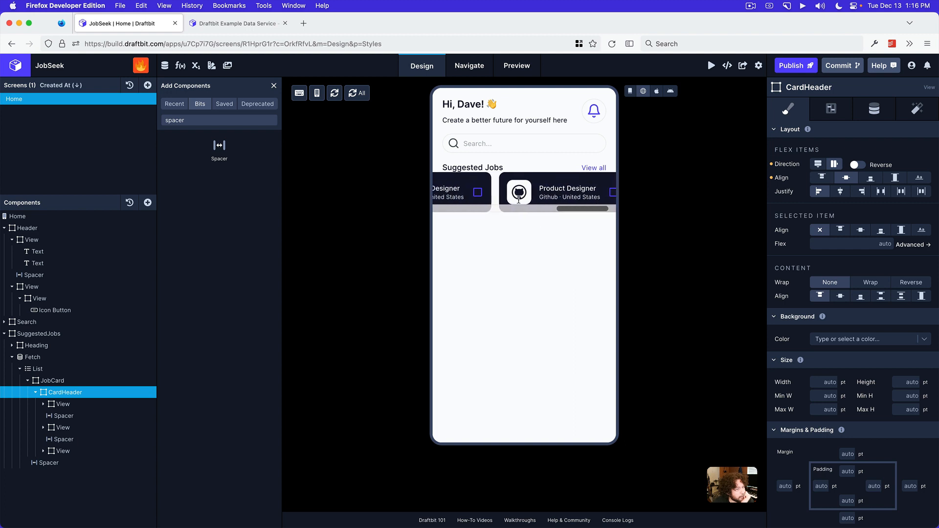
pyautogui.hscroll(-5, 522, 204)
pyautogui.click(629, 92)
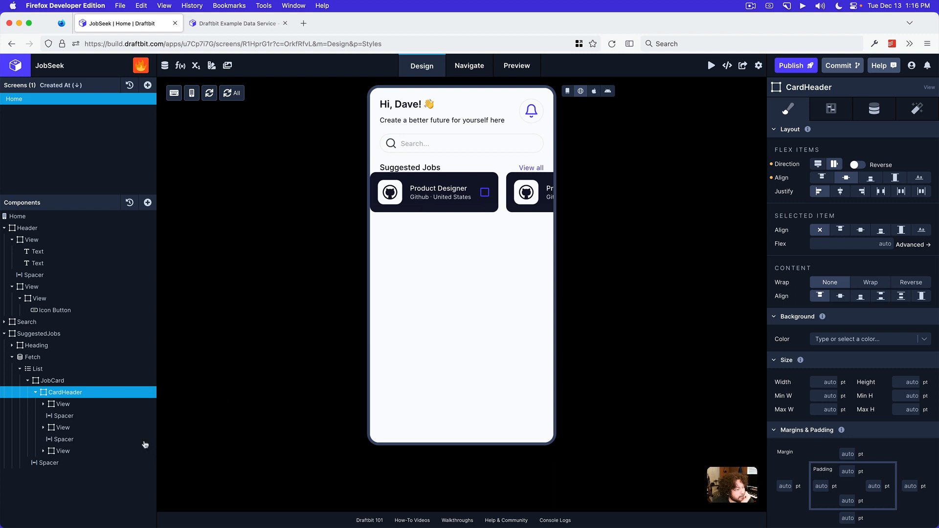
# Set the color of the Checkbox in the CardHeader's last View to Light
pyautogui.click(42, 452)
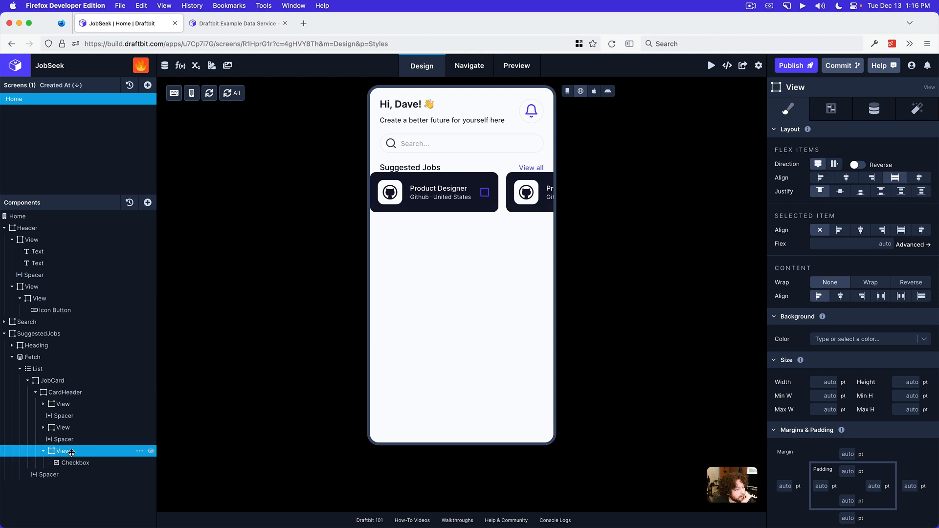
pyautogui.click(71, 463)
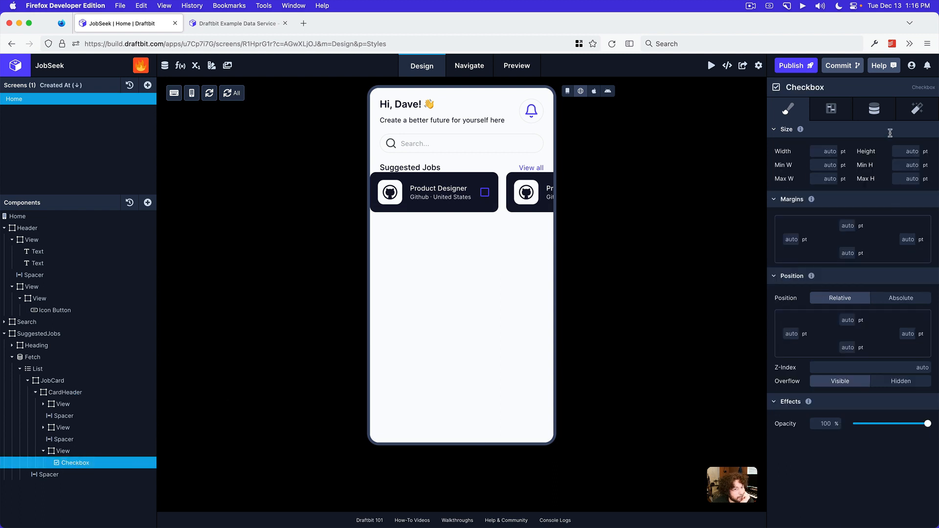
pyautogui.click(867, 112)
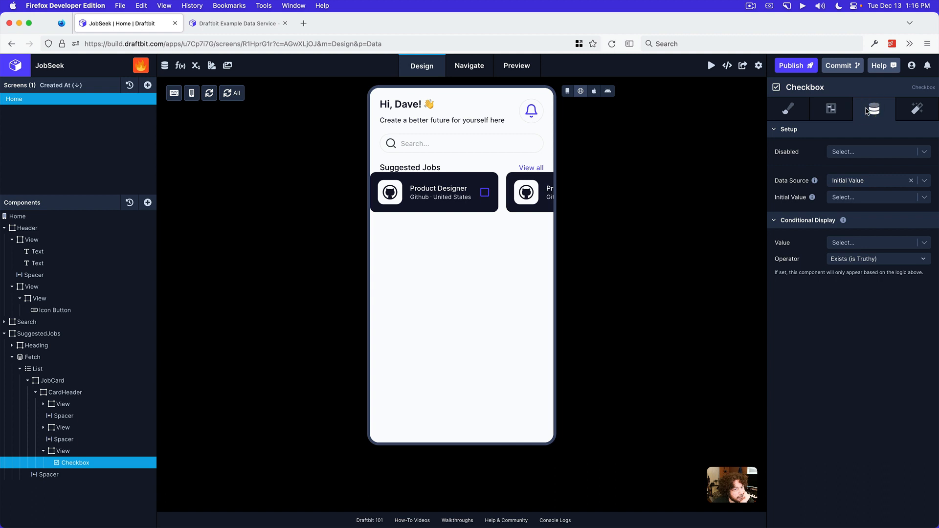
pyautogui.click(831, 111)
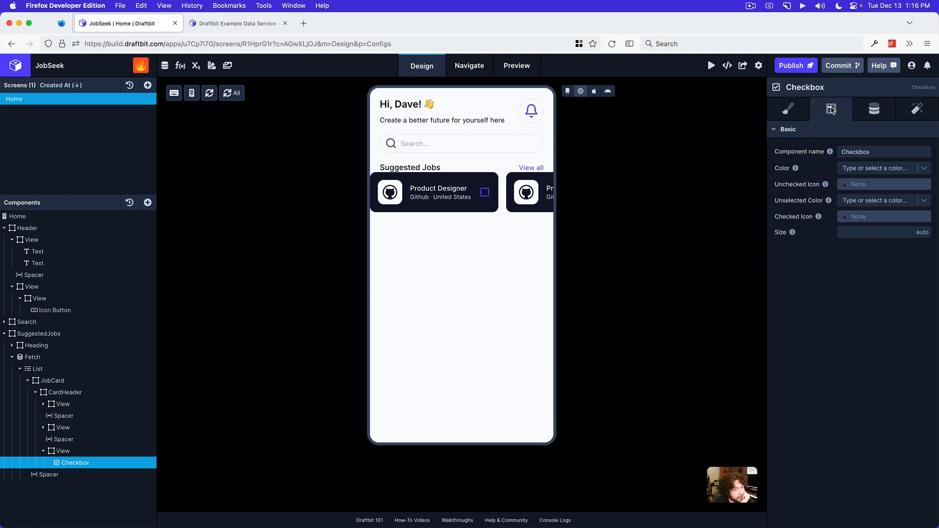
pyautogui.click(869, 169)
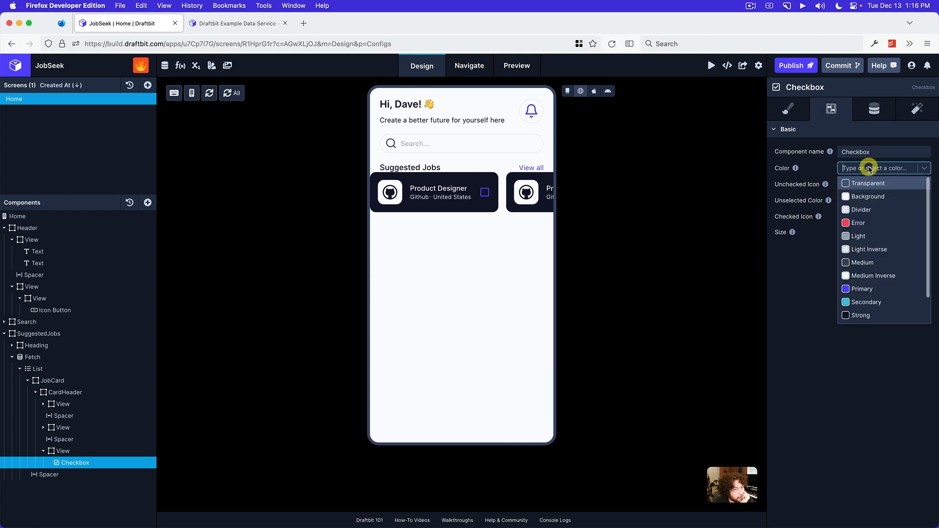
pyautogui.click(872, 237)
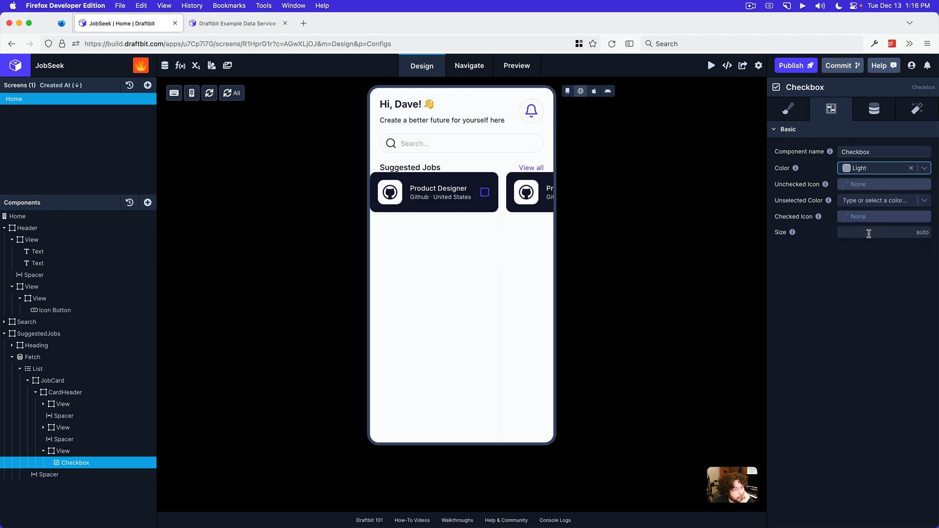
# Set the Checkbox's unchecked icon to bookmark-outline from Ionicons and its unselected color to Light
pyautogui.click(864, 185)
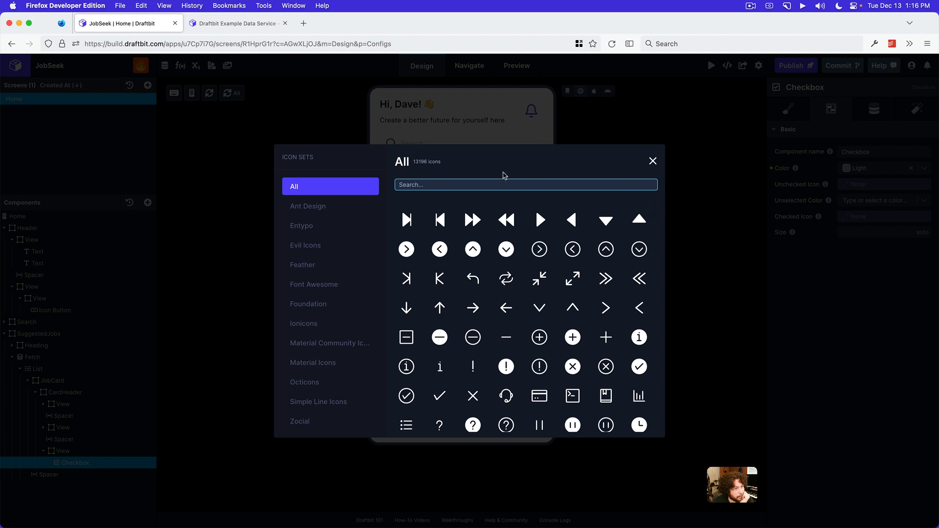
pyautogui.write('bookmar')
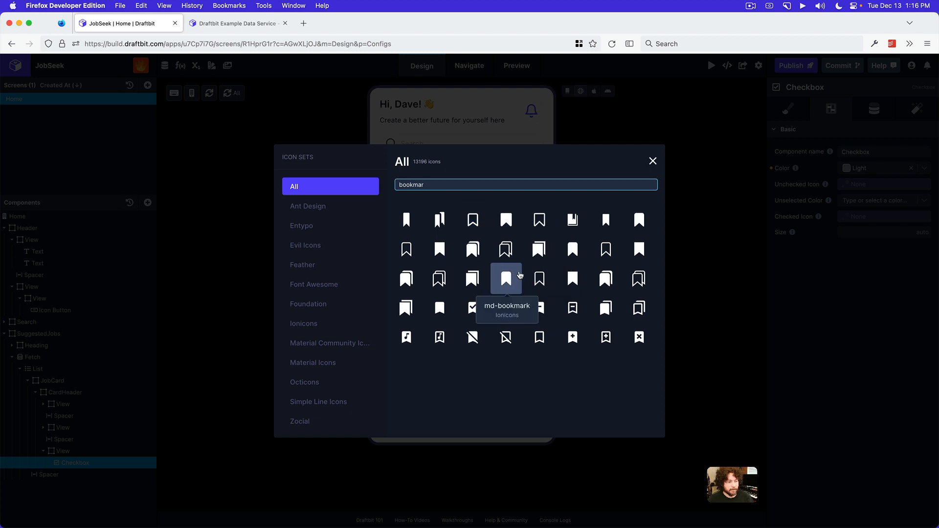
pyautogui.click(336, 323)
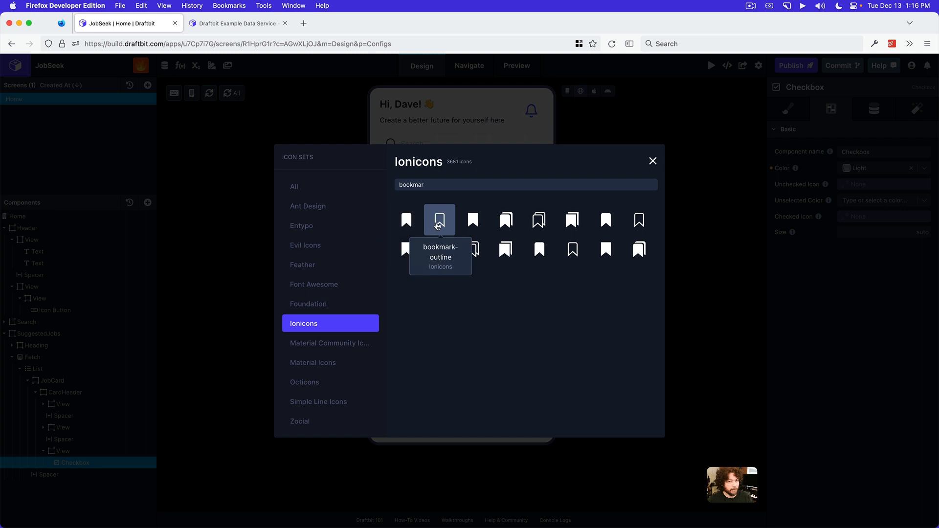
pyautogui.click(438, 223)
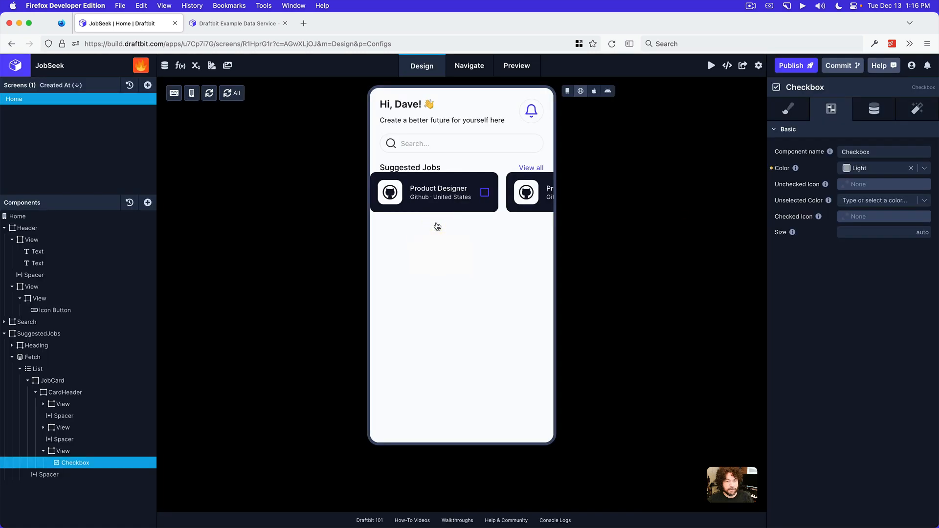
pyautogui.click(878, 201)
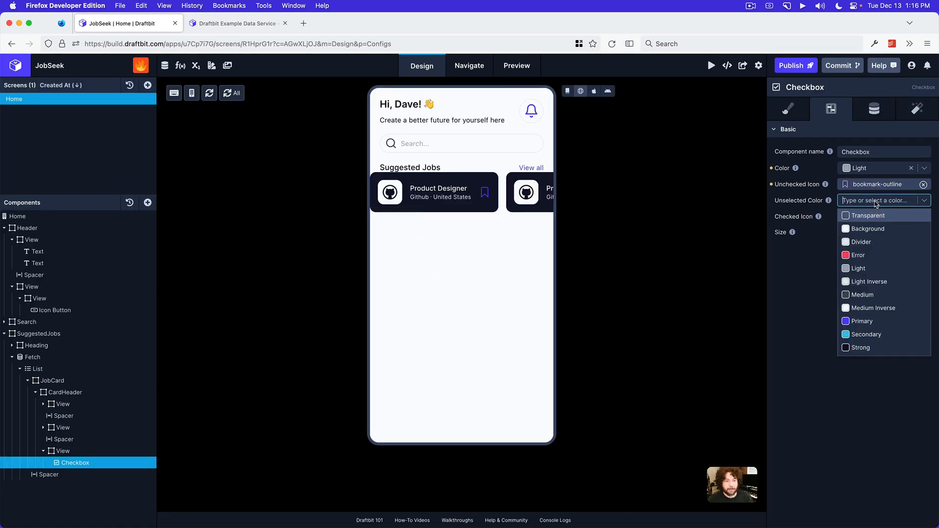
pyautogui.click(864, 269)
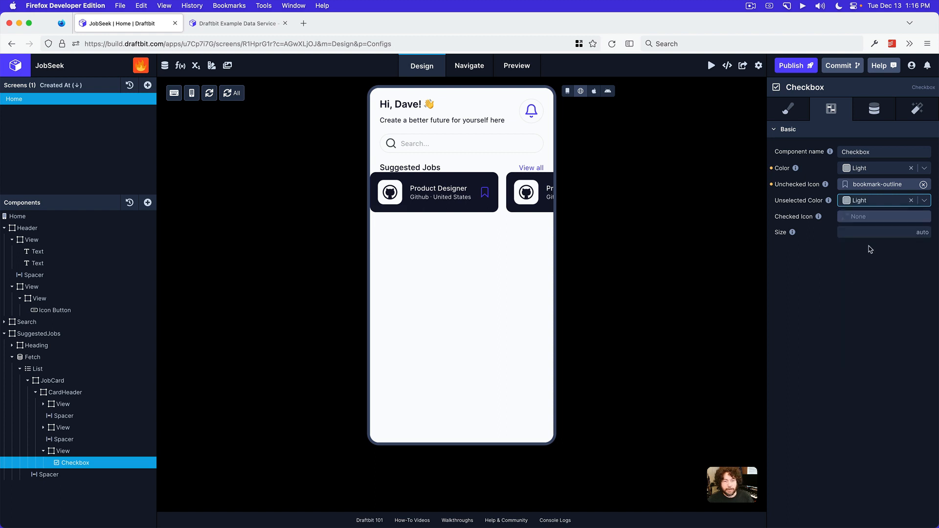
# Set the Checkbox's checked icon to bookmark-outline from the Ionicons set
pyautogui.click(866, 221)
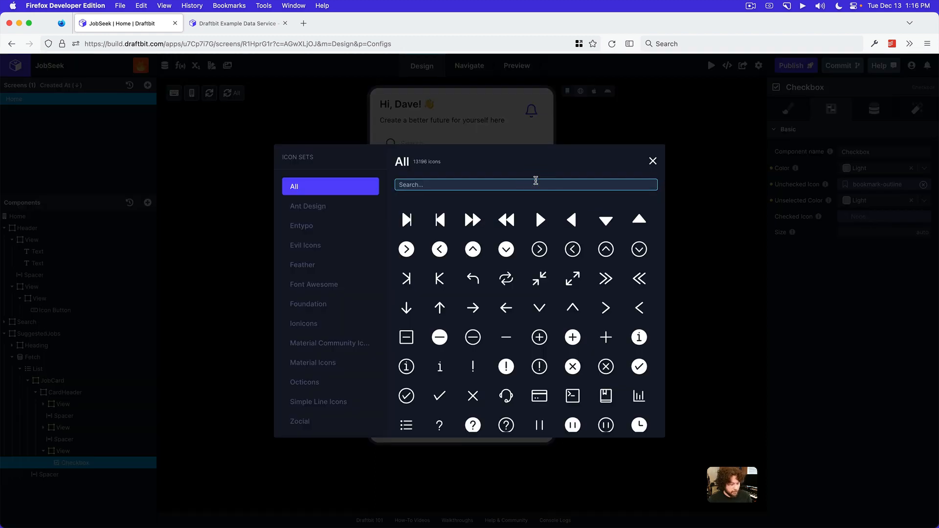
pyautogui.write('bookmar')
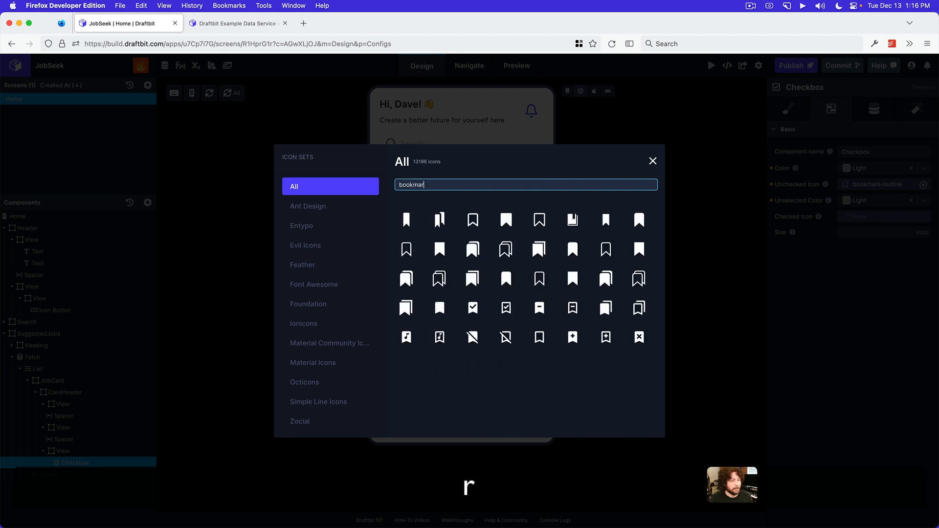
pyautogui.click(351, 321)
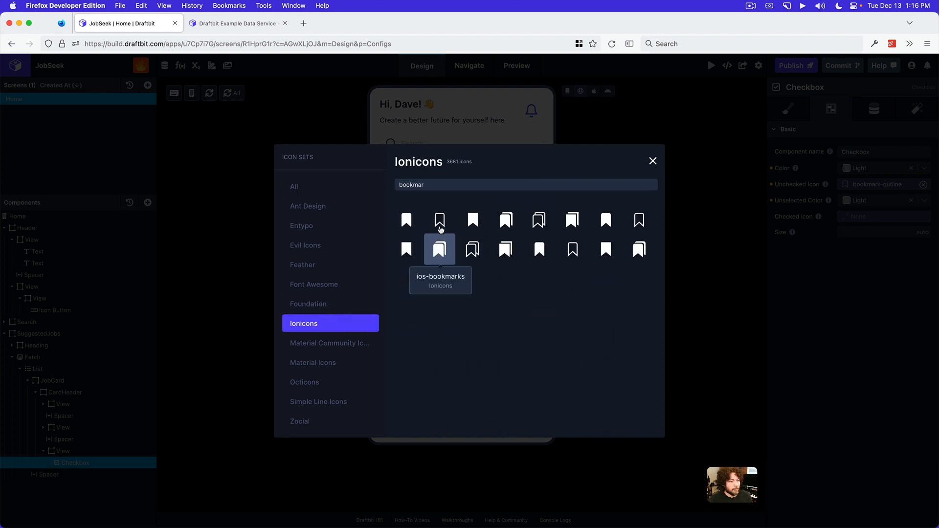
pyautogui.click(441, 221)
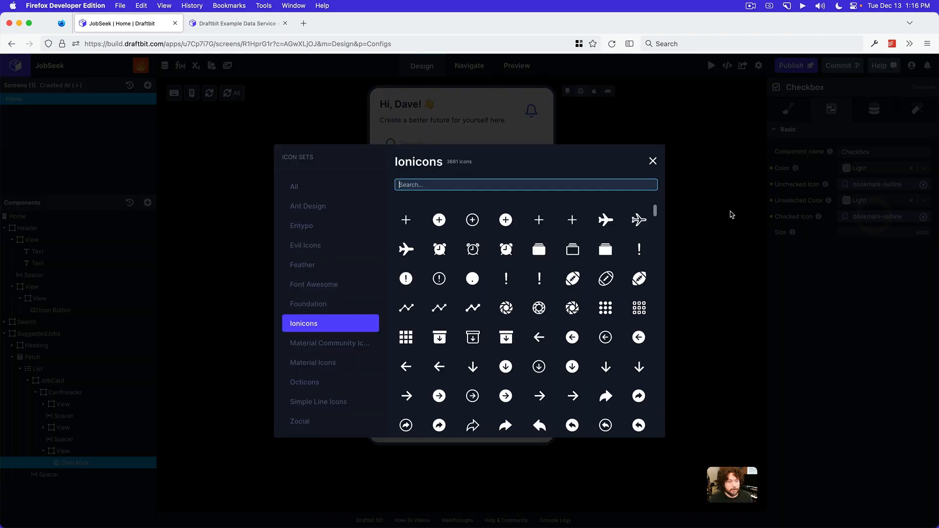
# Change the Checkbox's checked icon to the filled bookmark from the Ionicons set
pyautogui.click(876, 218)
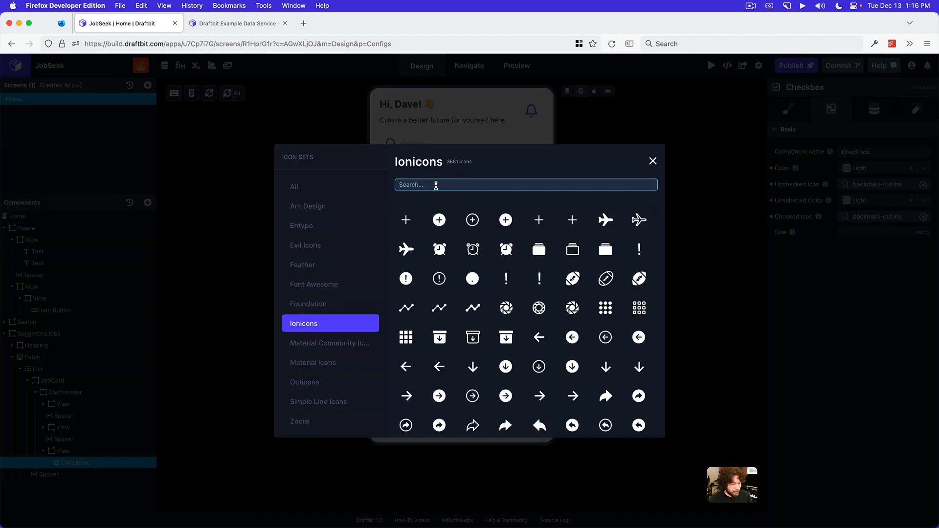
pyautogui.write('bookmar')
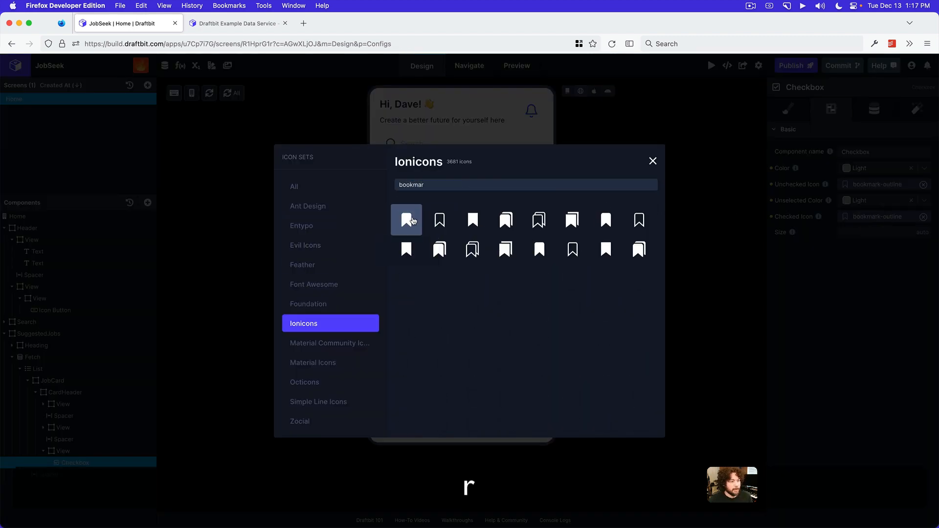
pyautogui.click(406, 220)
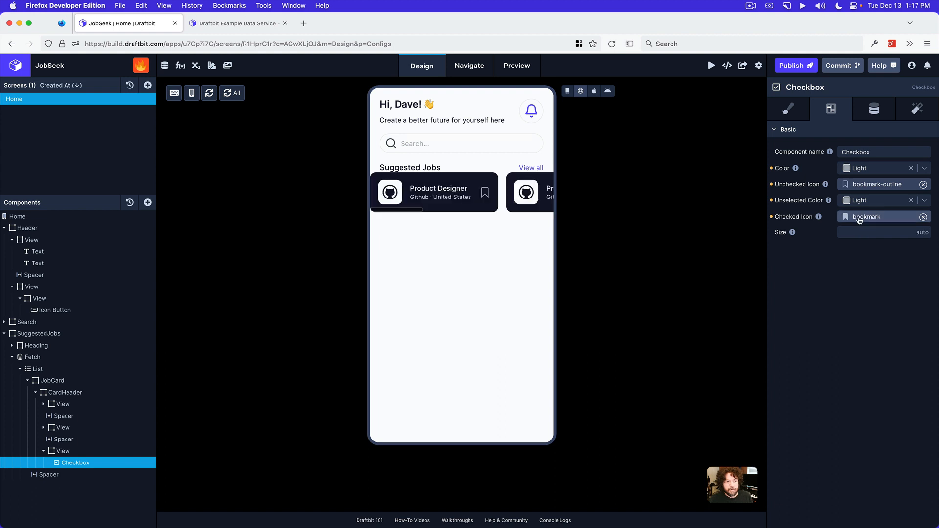
# Set the color of the Checkbox in the CardHeader to Secondary
pyautogui.click(866, 172)
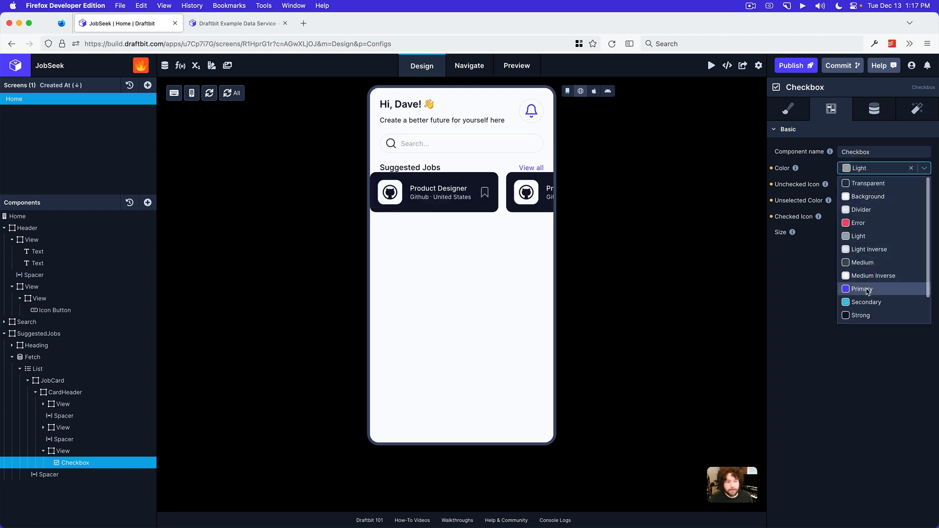
pyautogui.scroll(-1, 881, 277)
pyautogui.scroll(1, 882, 277)
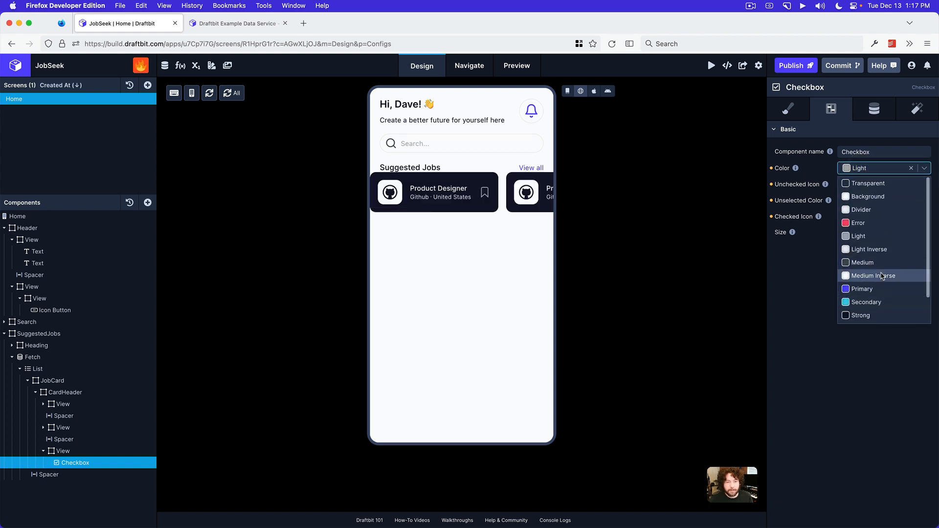
pyautogui.scroll(-1, 884, 266)
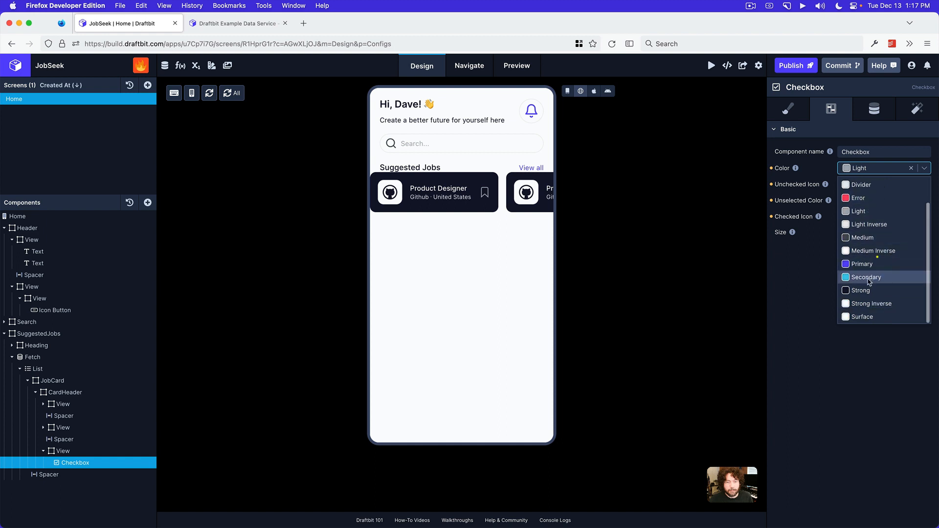
pyautogui.click(873, 277)
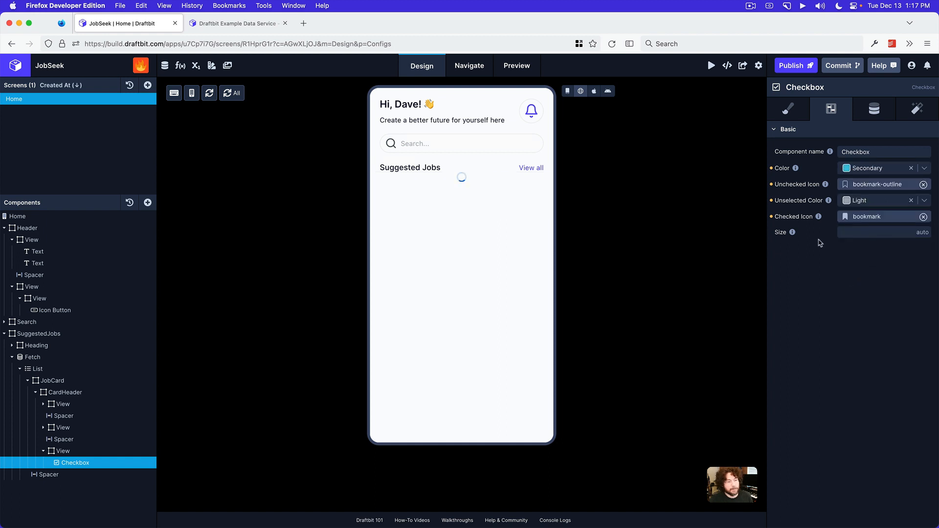
# Test the bookmark toggle on the first Product Designer card by switching it on and off in the preview
pyautogui.click(481, 192)
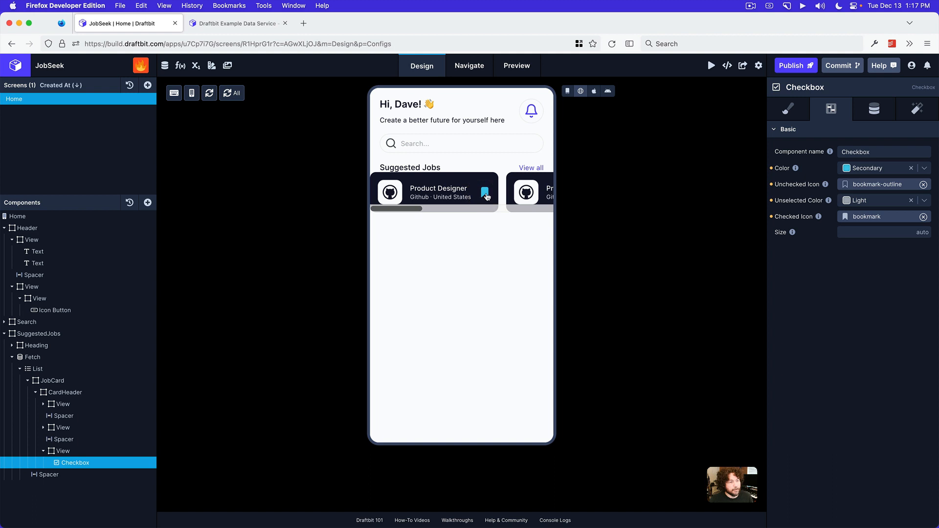
pyautogui.click(486, 193)
pyautogui.click(482, 190)
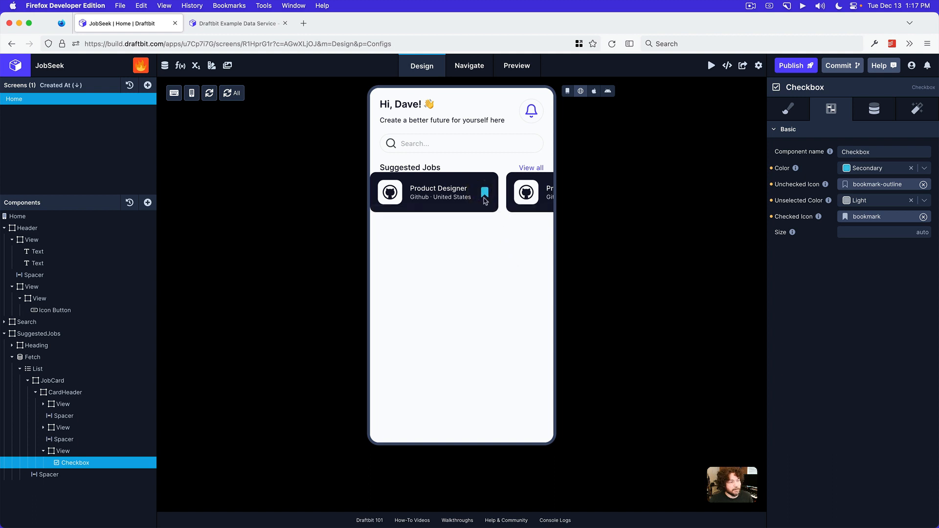
pyautogui.click(484, 192)
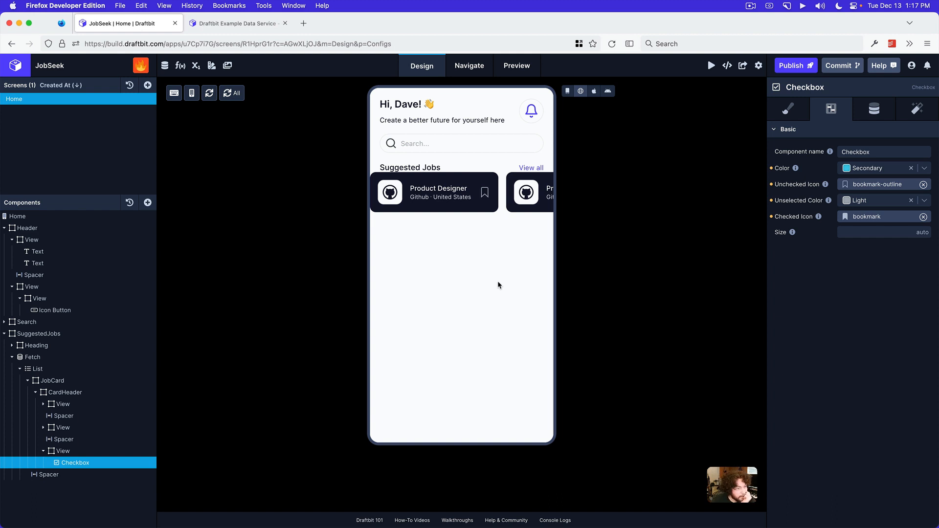
# Open the style settings of the List inside the Fetch component
pyautogui.click(61, 369)
pyautogui.click(780, 109)
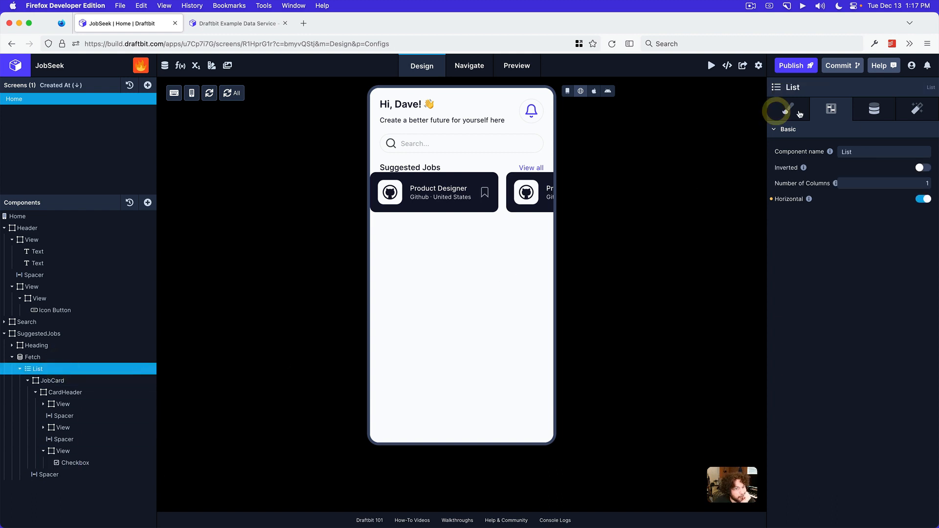
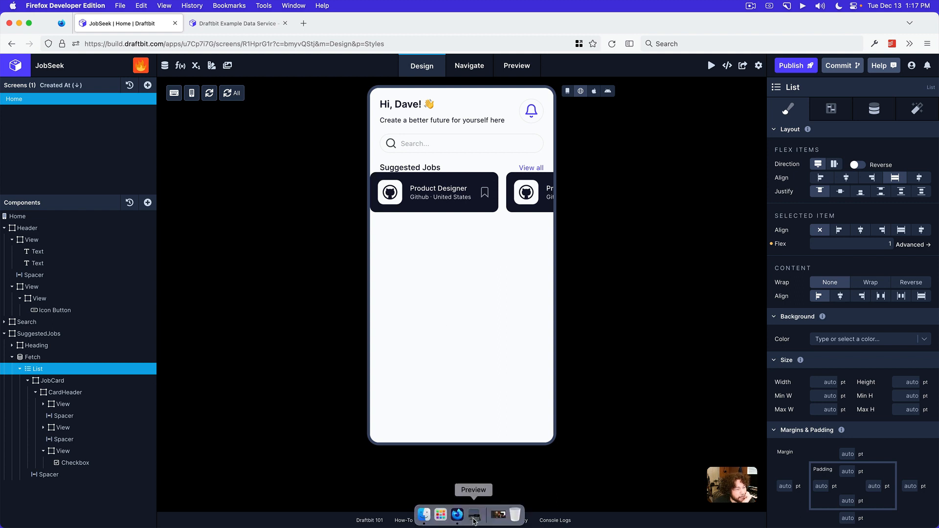
# Check the mockup's card spacing and set the List's left padding to 20 pt
pyautogui.click(472, 517)
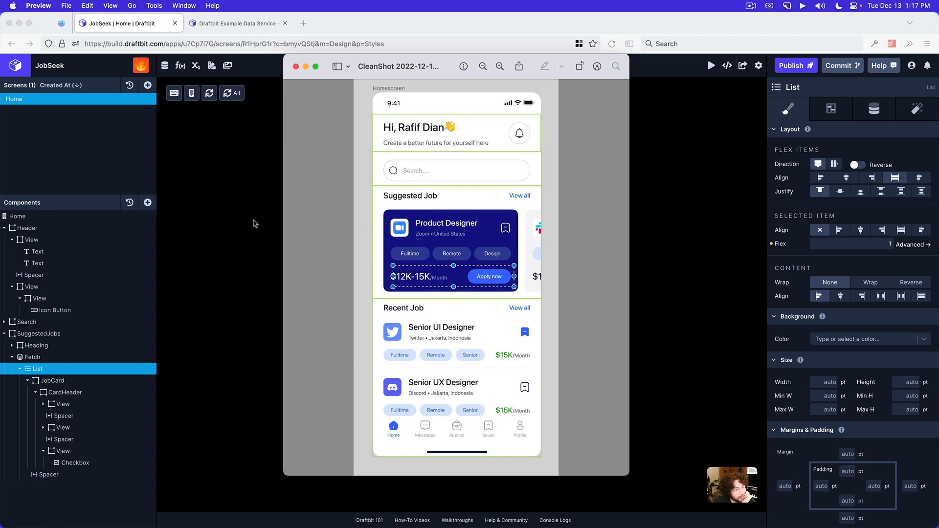
pyautogui.click(710, 239)
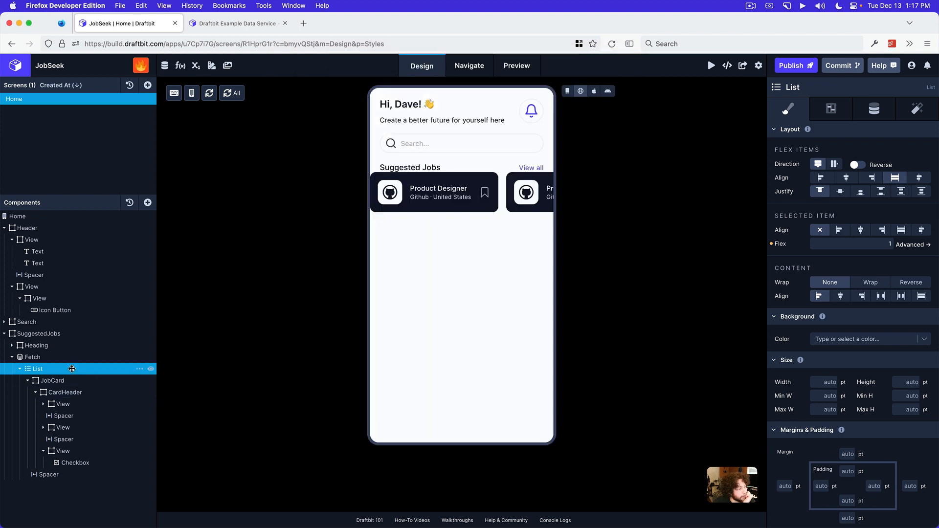
pyautogui.click(821, 486)
pyautogui.write('20')
pyautogui.press('Return')
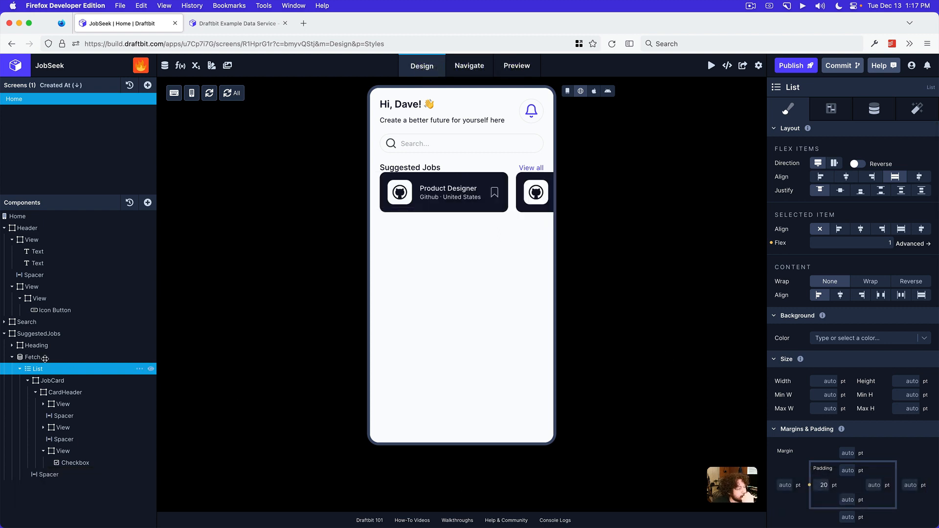
# Add a Spacer between the Heading and the Fetch component inside SuggestedJobs
pyautogui.click(13, 358)
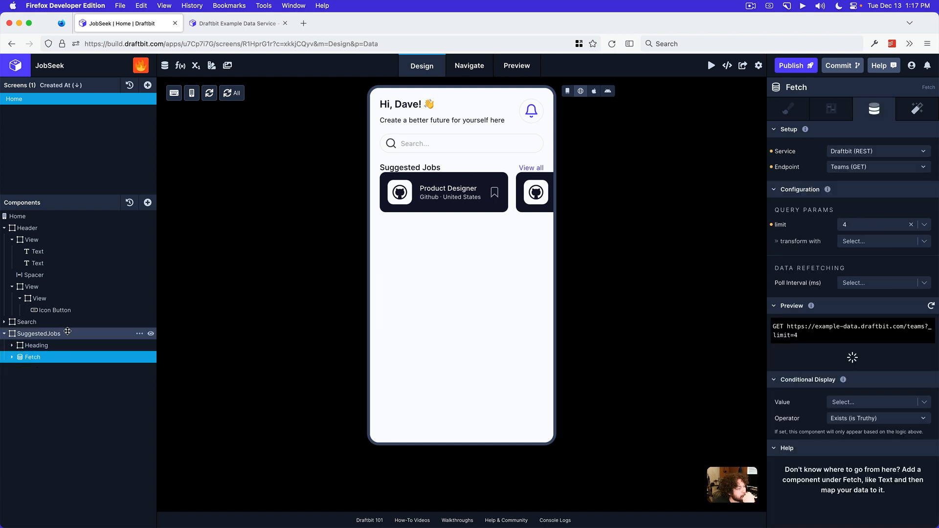
pyautogui.click(61, 332)
pyautogui.click(145, 203)
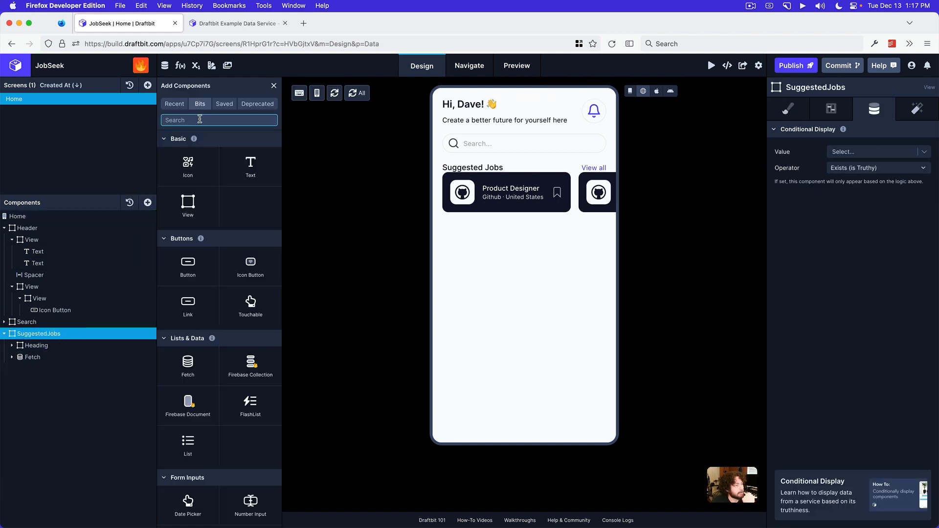
pyautogui.write('spac')
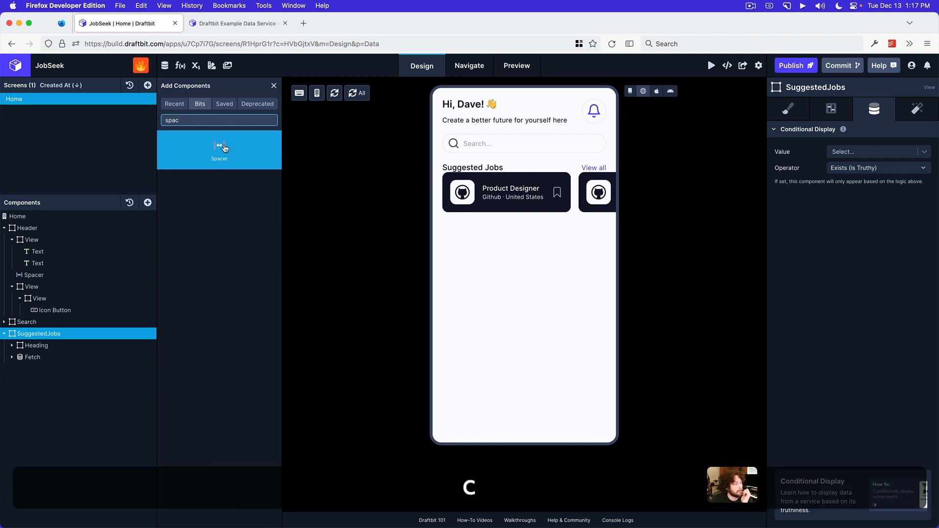
pyautogui.moveTo(219, 147); pyautogui.dragTo(44, 352)
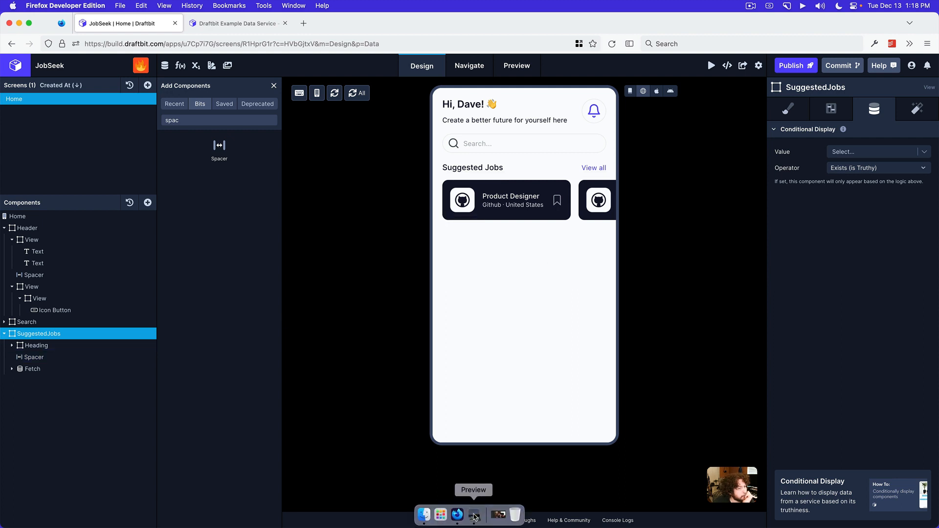
# Compare the Suggested Jobs section with the mockup and switch the canvas to Draft View
pyautogui.click(473, 517)
pyautogui.click(719, 282)
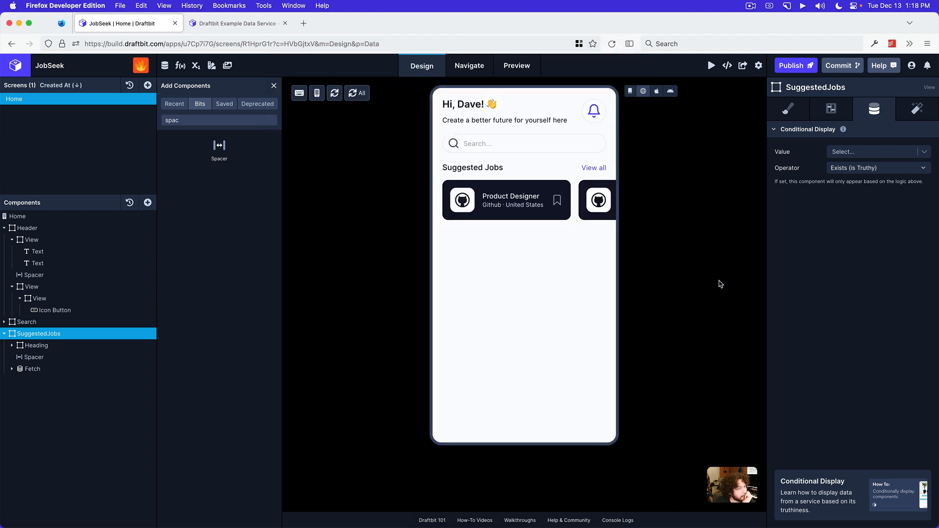
pyautogui.hscroll(3, 567, 203)
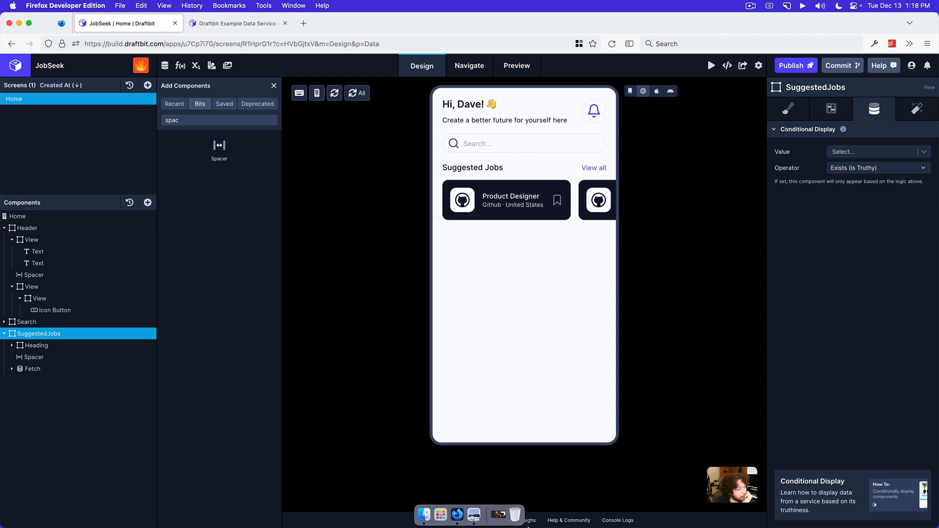
pyautogui.click(473, 516)
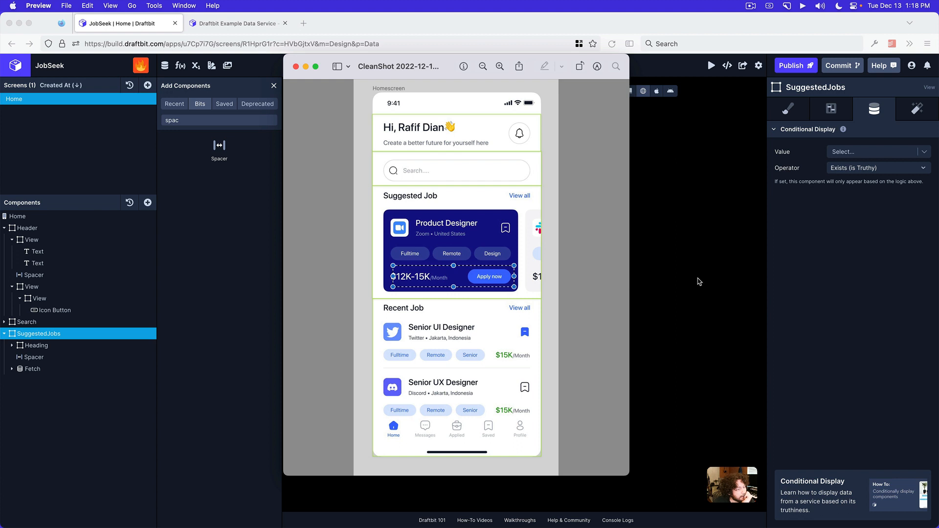
pyautogui.click(665, 316)
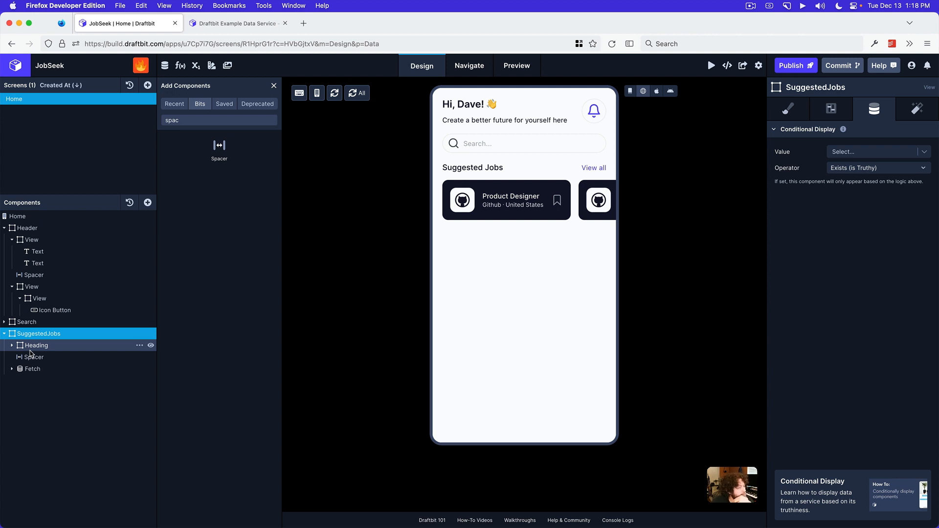
pyautogui.click(631, 91)
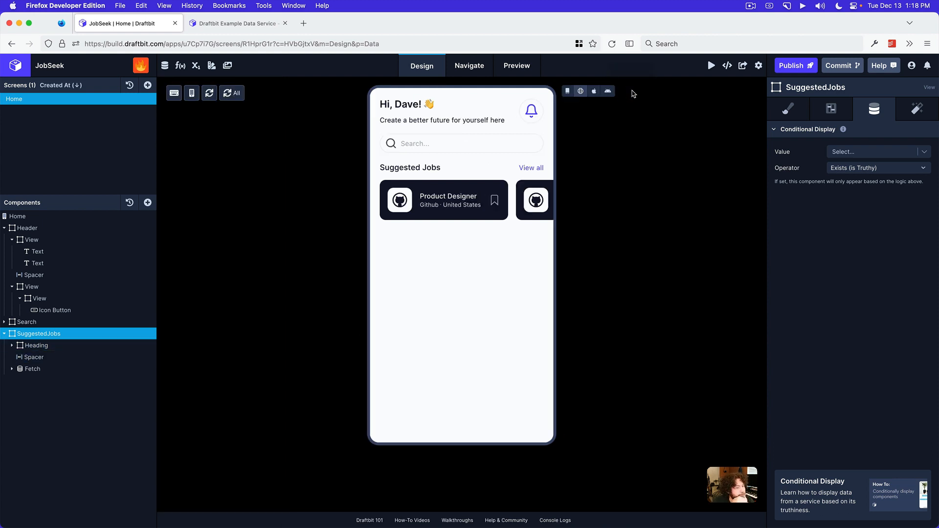
pyautogui.click(568, 91)
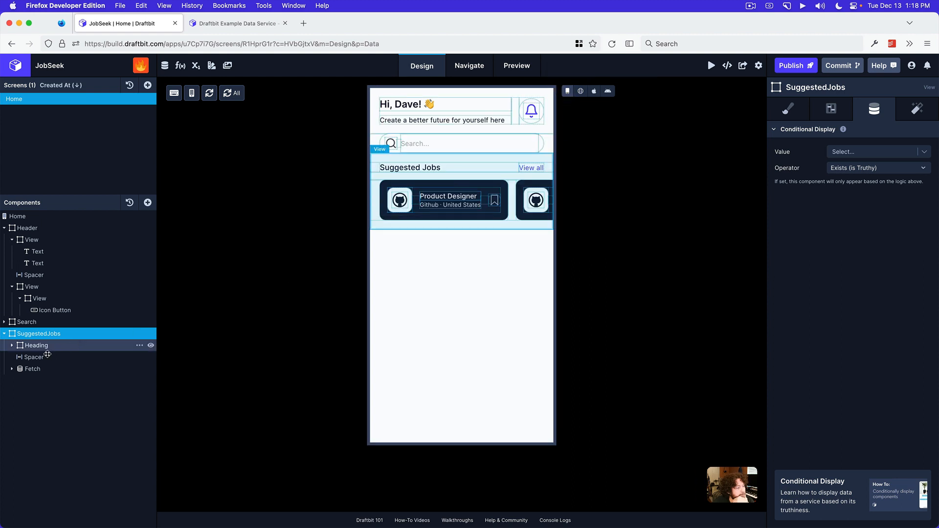
# Inspect the CardHeader and its three nested Views on the canvas, with the CardHeader collapsed again at the end
pyautogui.click(12, 371)
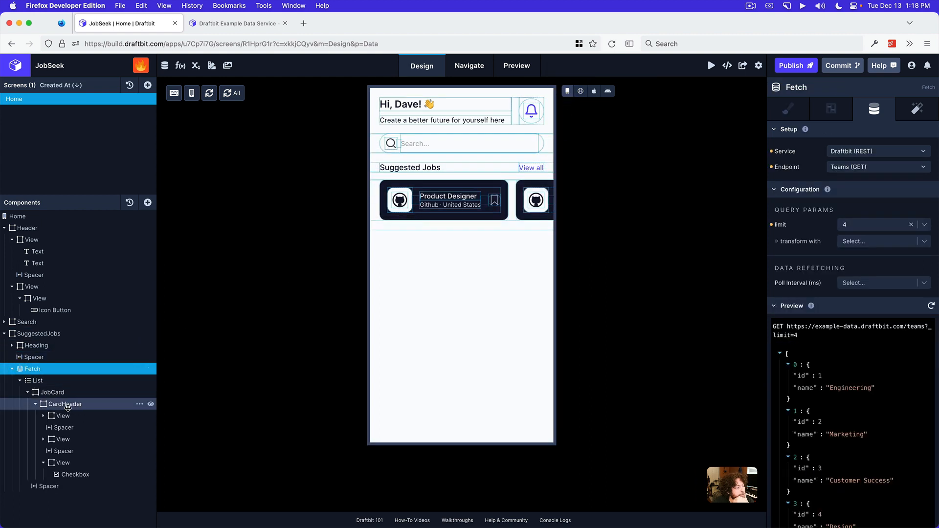
pyautogui.click(63, 404)
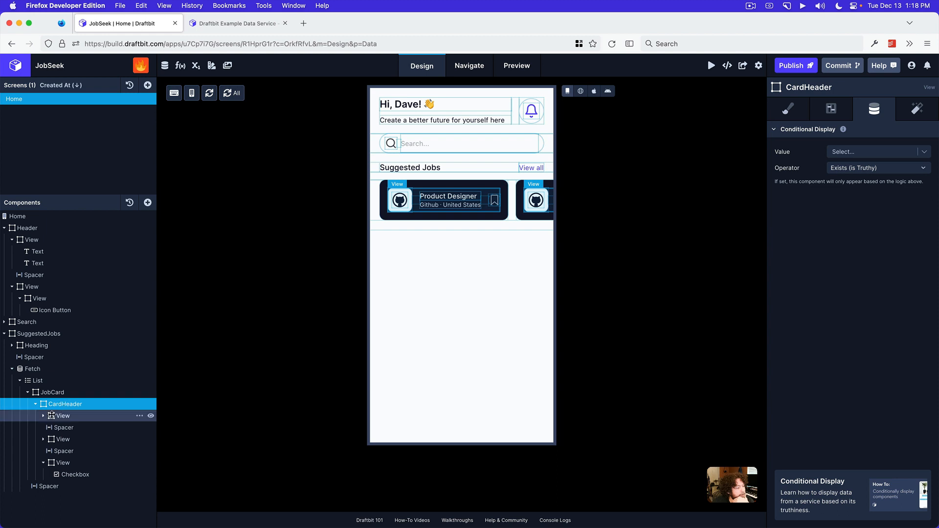
pyautogui.click(59, 416)
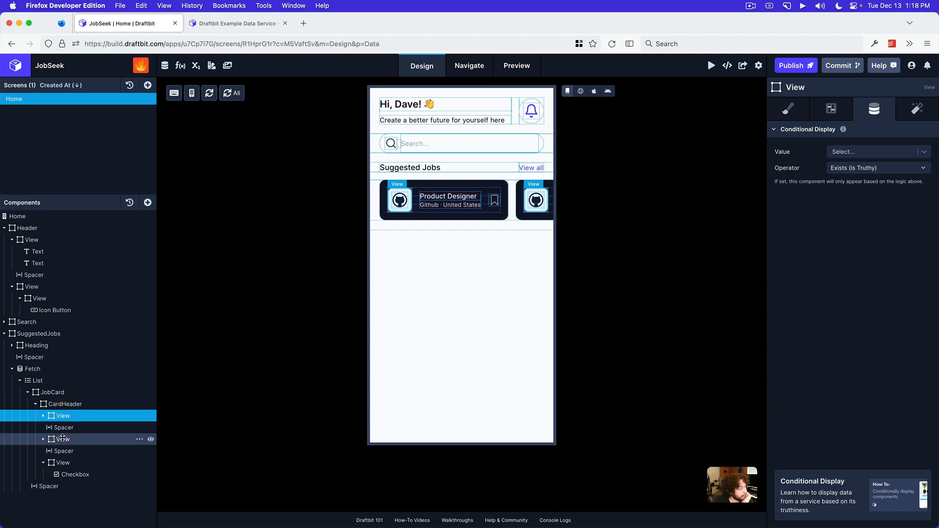
pyautogui.click(62, 439)
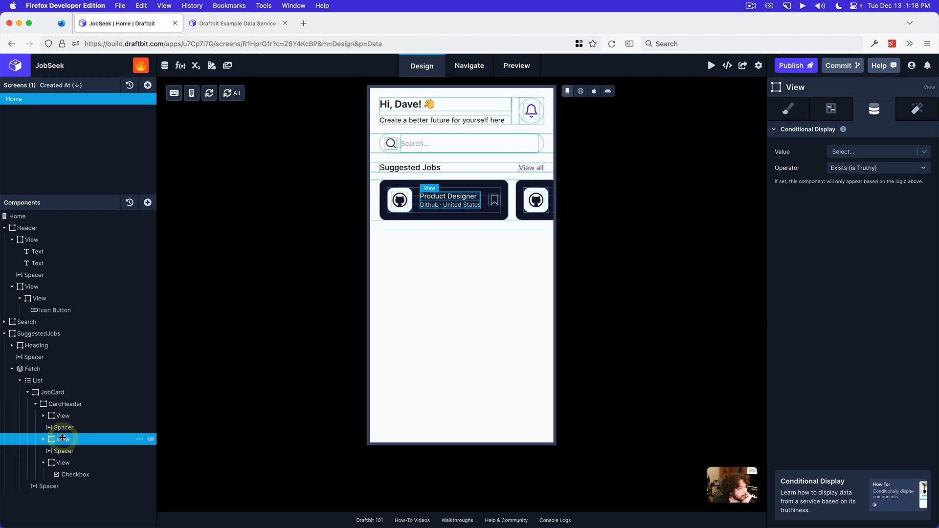
pyautogui.click(66, 463)
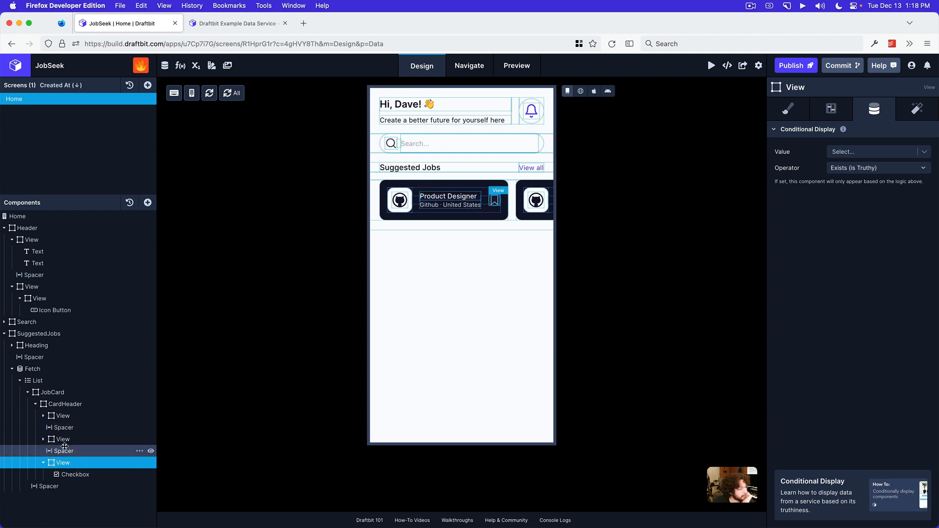
pyautogui.click(35, 405)
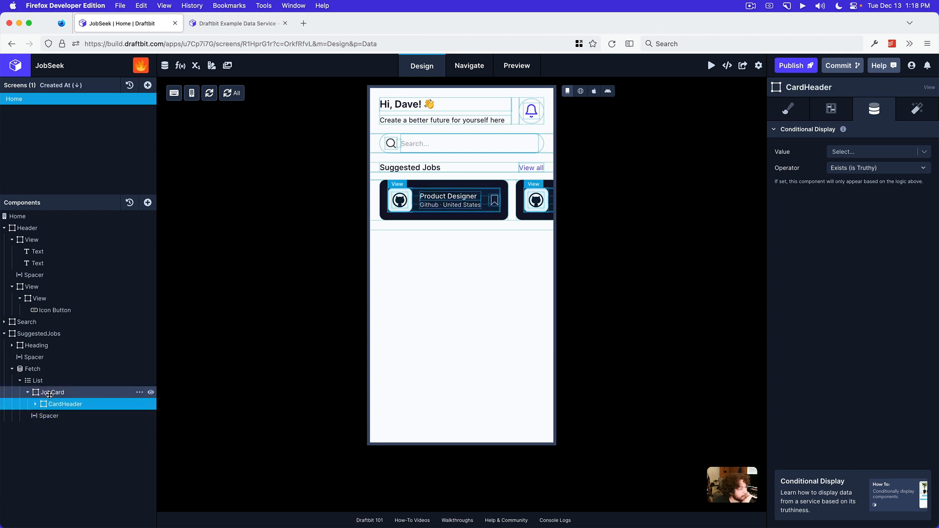
# Add a View to the JobCard below the CardHeader and rename it CardBody
pyautogui.click(51, 392)
pyautogui.click(147, 202)
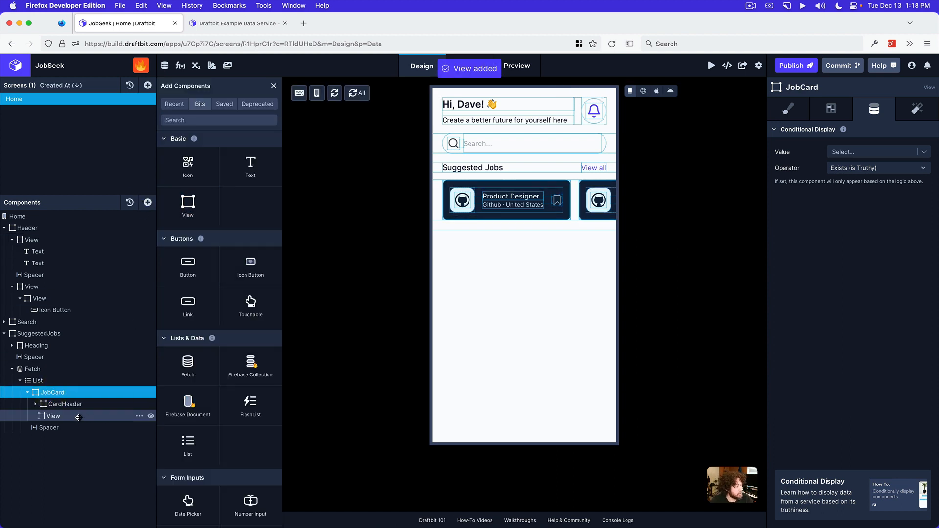
pyautogui.doubleClick(79, 415)
pyautogui.write('CardBody')
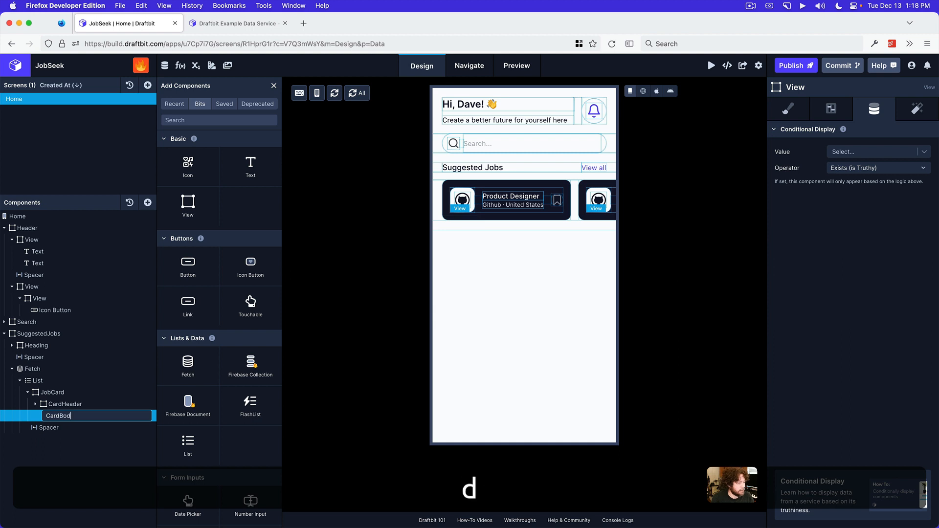
pyautogui.press('Return')
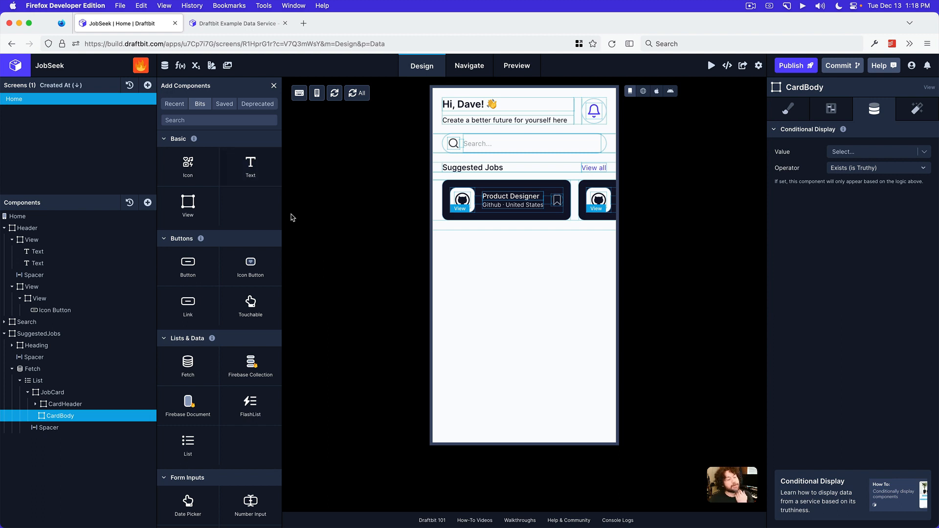
# Set the CardBody's flex direction to row and its item alignment to center, and add a View inside it
pyautogui.moveTo(440, 524)
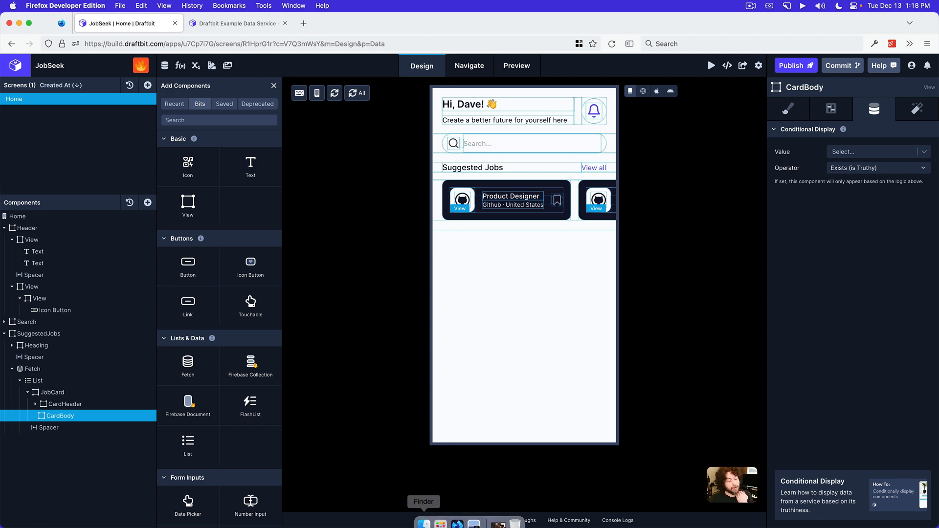
pyautogui.click(474, 515)
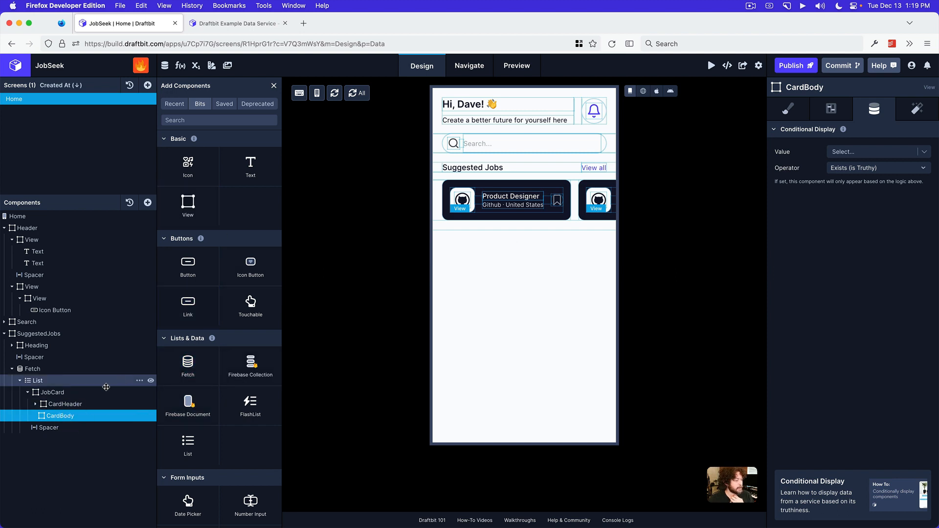
pyautogui.click(799, 108)
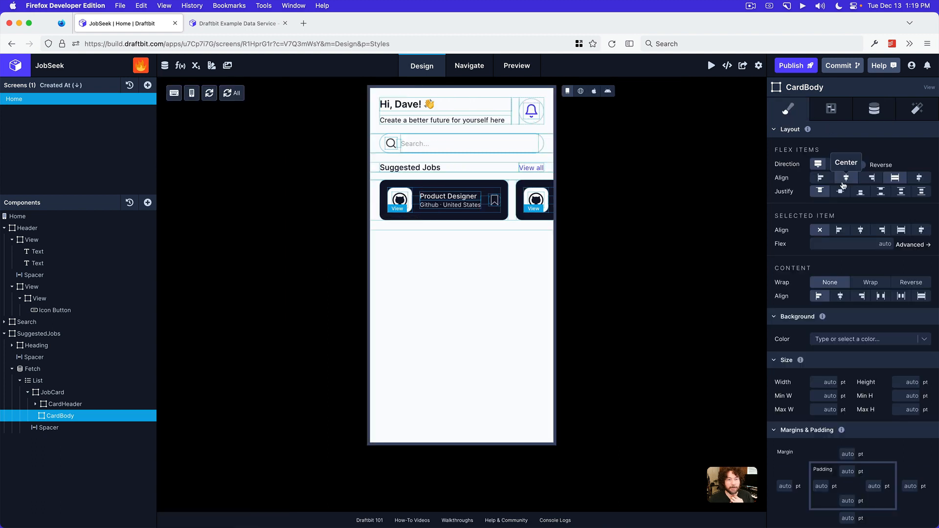
pyautogui.click(834, 165)
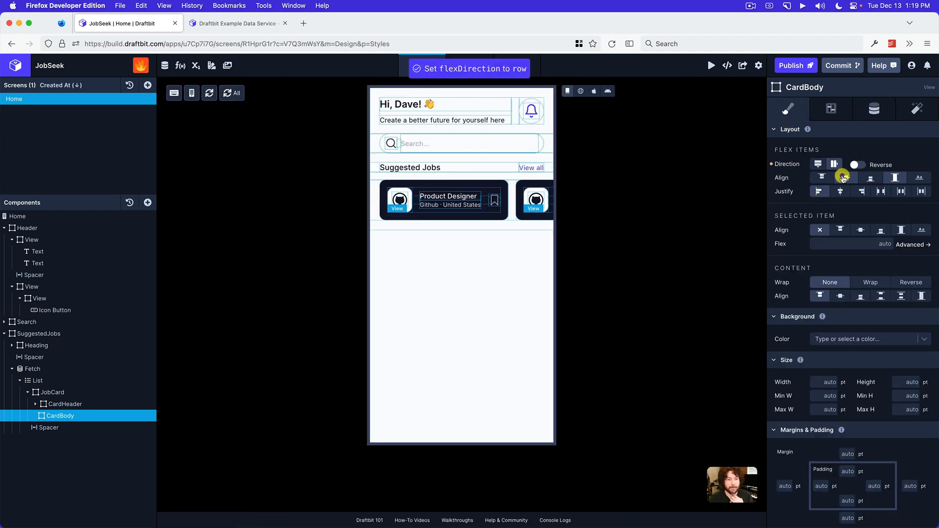
pyautogui.click(846, 177)
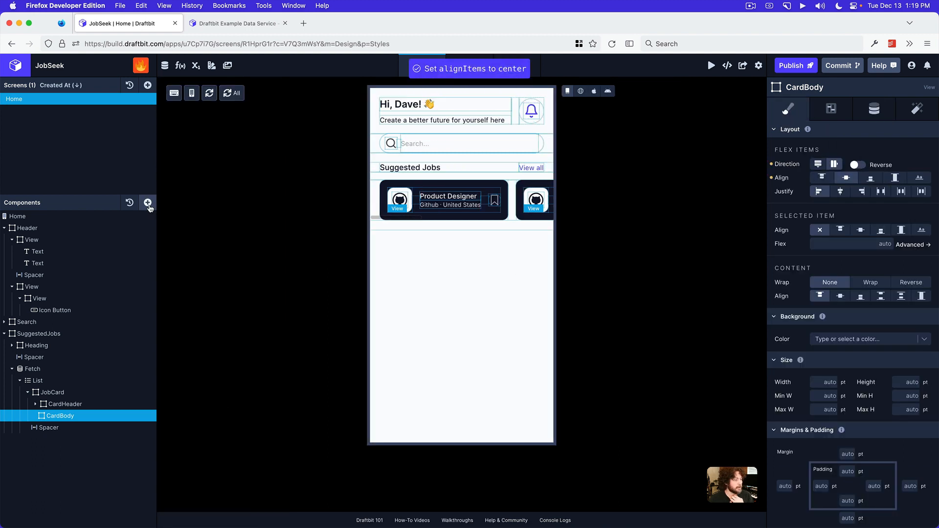
pyautogui.click(147, 202)
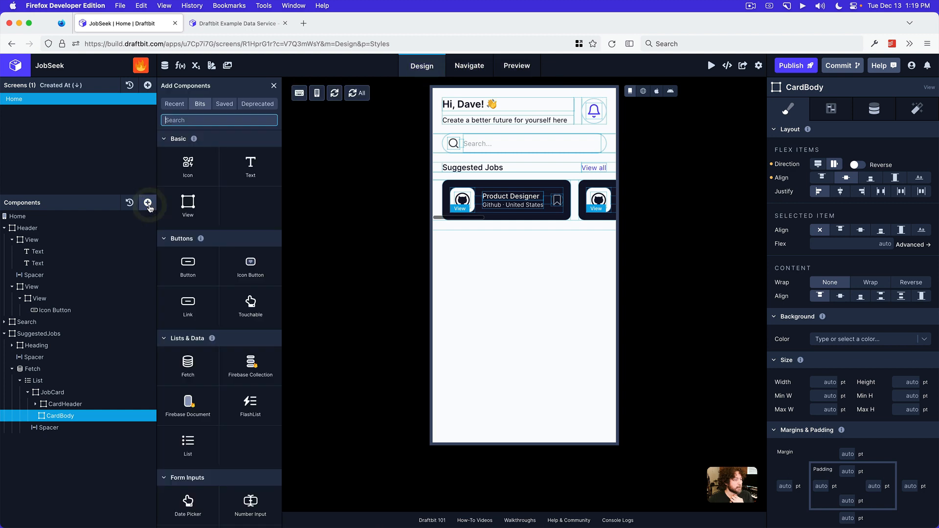
pyautogui.click(192, 208)
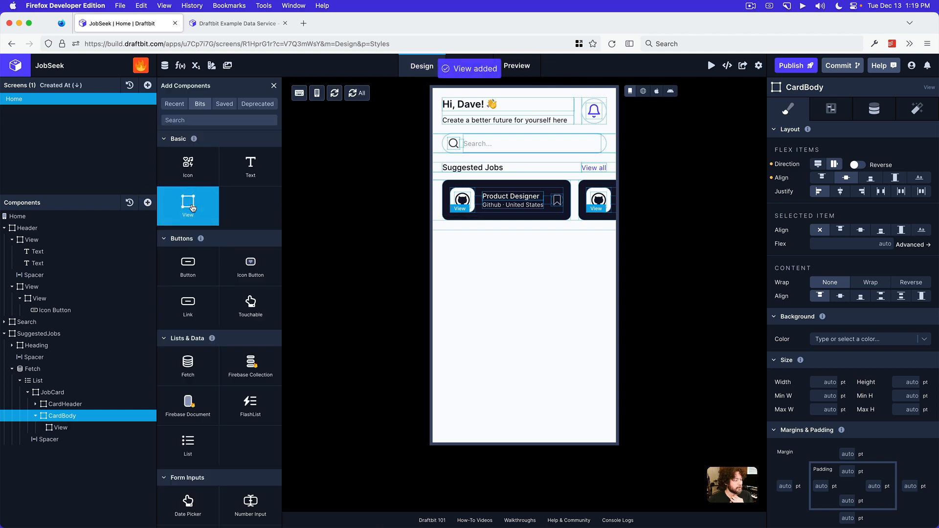
pyautogui.click(192, 208)
pyautogui.click(192, 208)
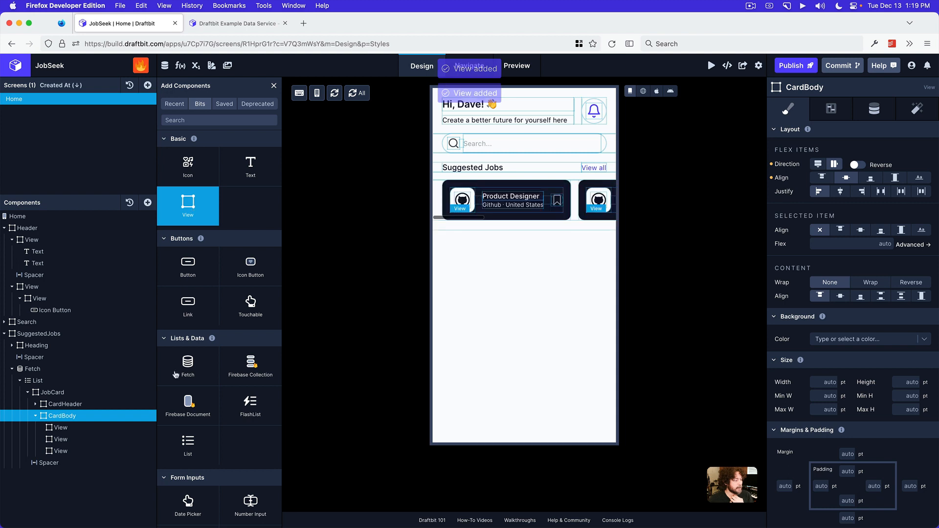
pyautogui.click(139, 453)
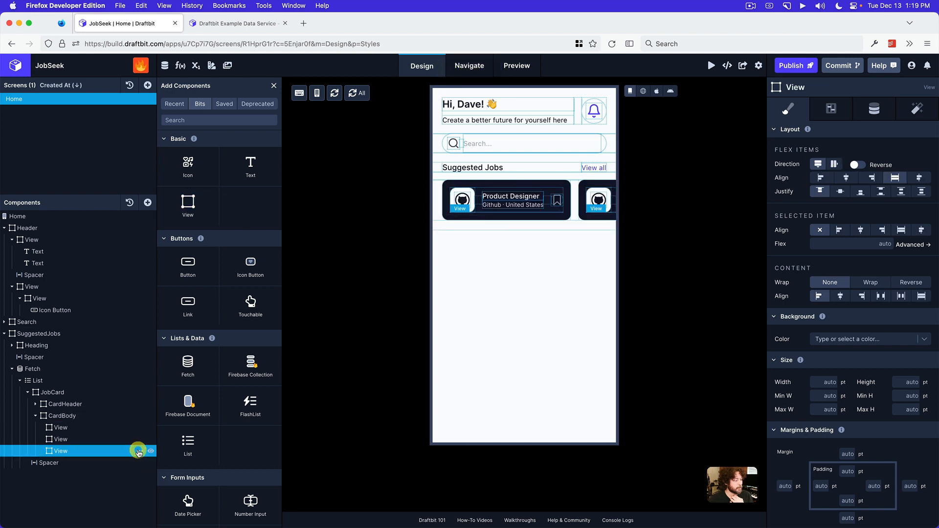
pyautogui.click(139, 453)
pyautogui.click(147, 489)
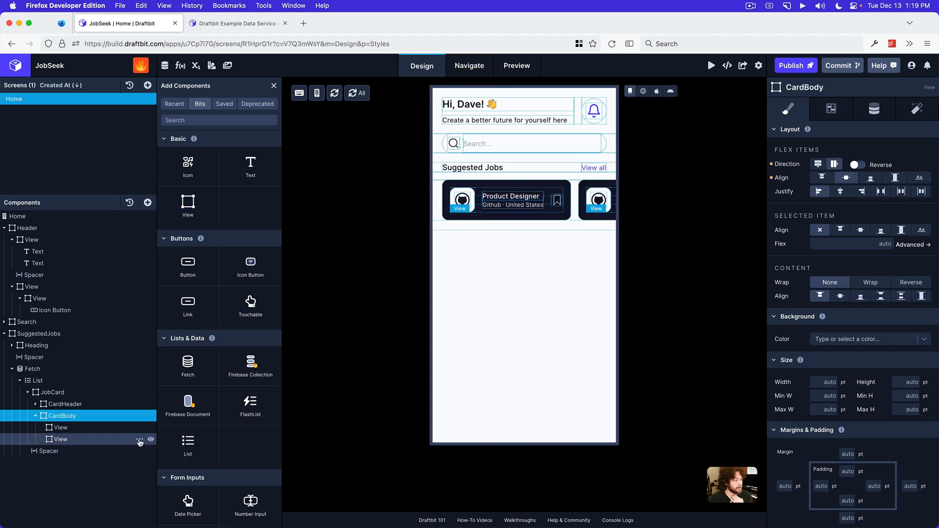
pyautogui.click(139, 440)
pyautogui.click(146, 480)
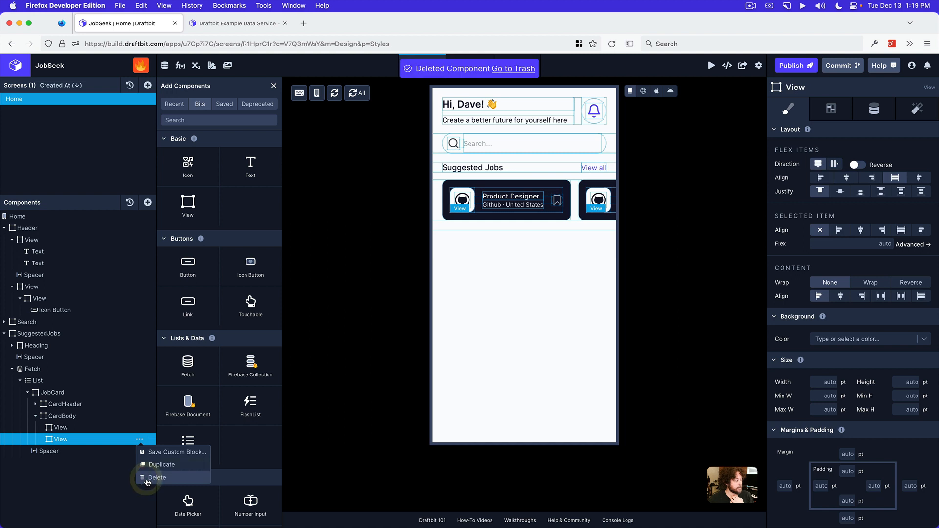
# Rename the View inside the CardBody as Chip
pyautogui.click(80, 427)
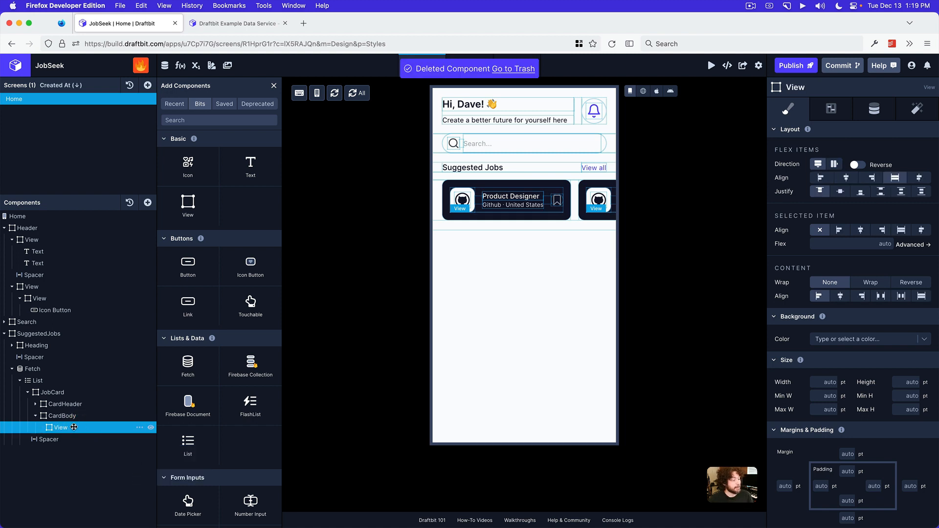
pyautogui.doubleClick(69, 428)
pyautogui.write('Chip')
pyautogui.press('Return')
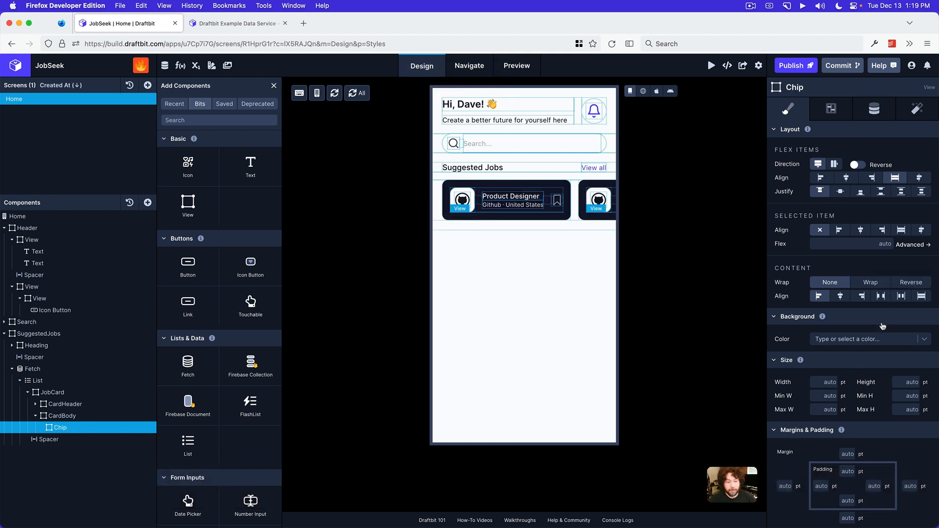
# Switch to the mockup image in Preview, examine the suggested job card's tag chips, and close the image
pyautogui.scroll(-1, 859, 352)
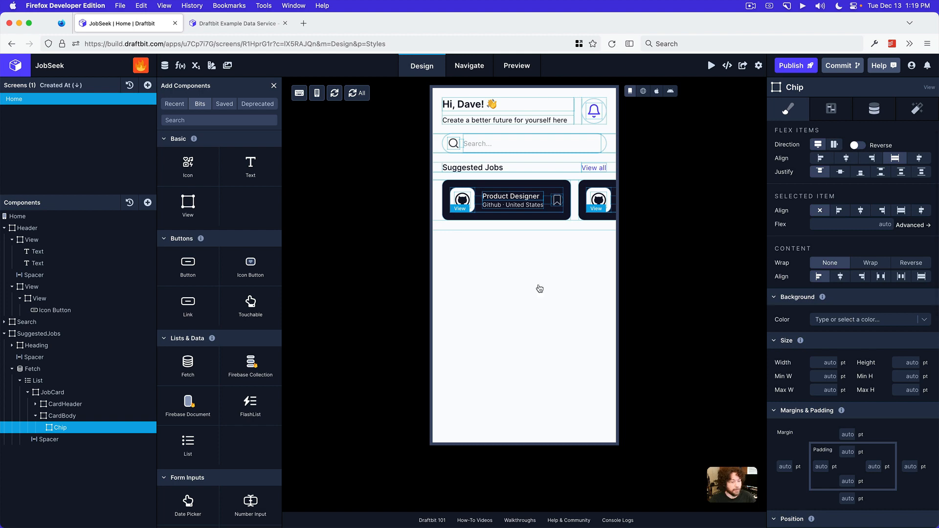
pyautogui.click(474, 514)
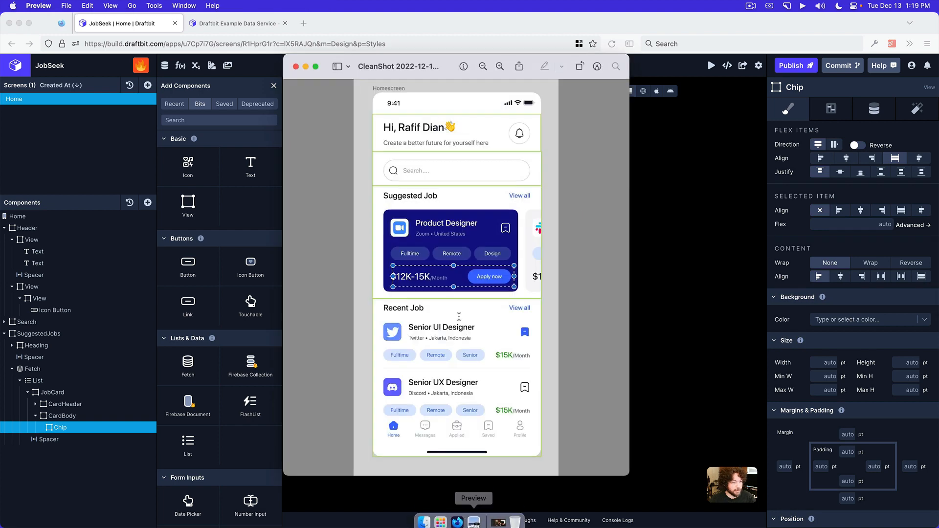
pyautogui.click(295, 66)
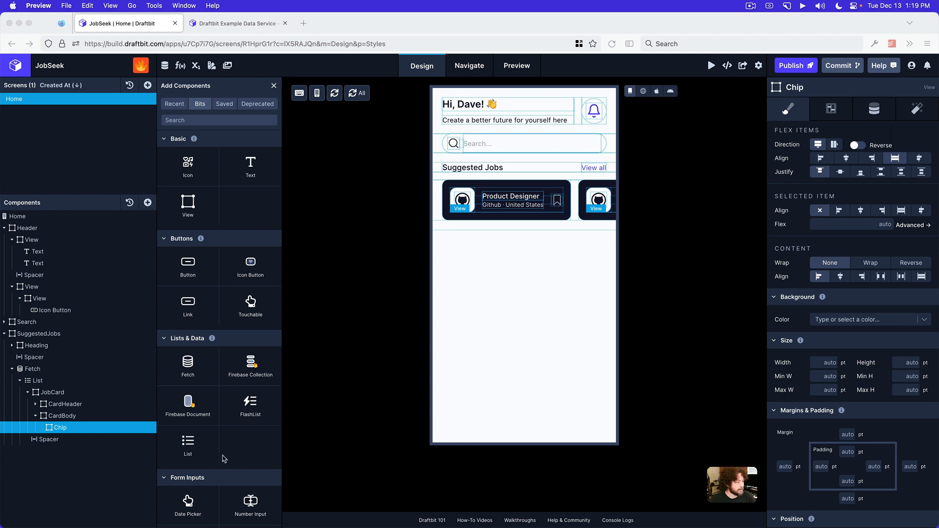
# Review the project's theme colors and set the Chip's background color to Medium
pyautogui.click(212, 68)
pyautogui.click(212, 68)
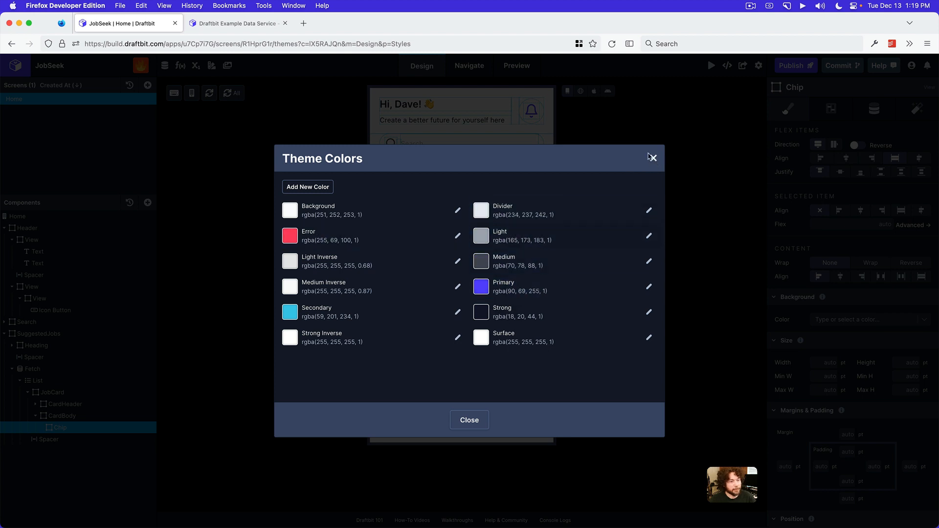
pyautogui.click(654, 159)
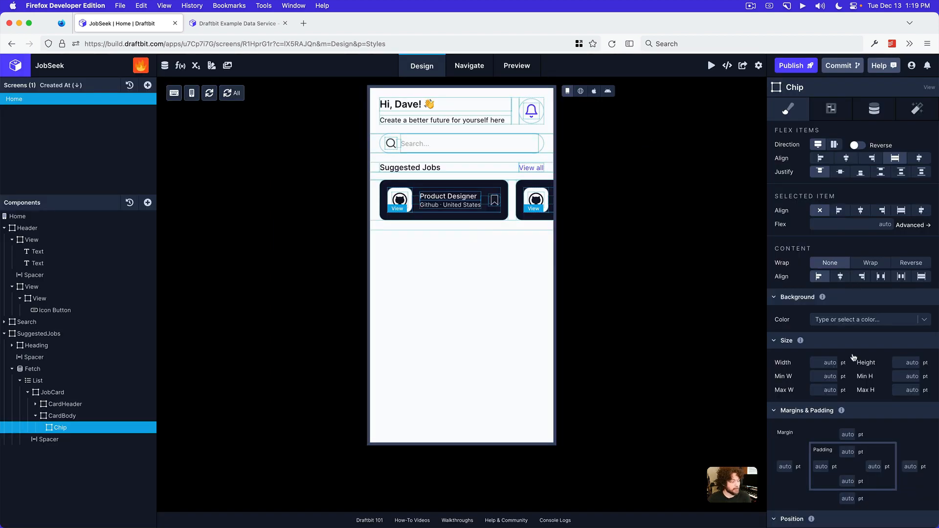
pyautogui.click(838, 321)
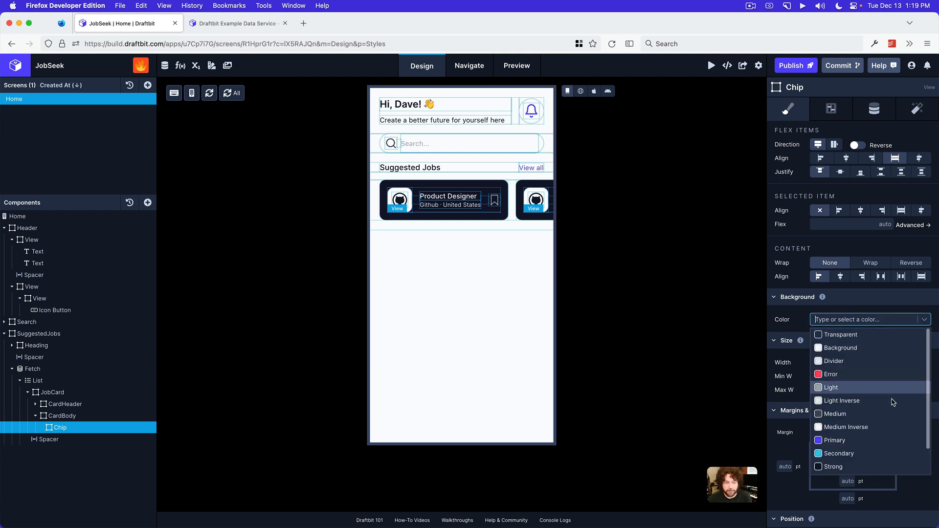
pyautogui.scroll(-2, 876, 392)
pyautogui.click(859, 392)
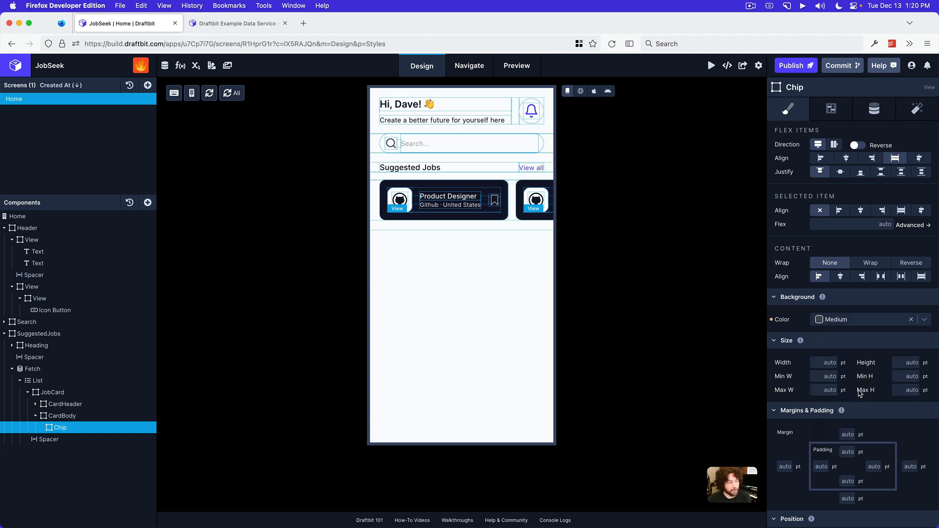
# Set the Chip's padding to 8 pt on the left and right and 4 pt on the top and bottom, and add a Text inside it
pyautogui.scroll(-3, 827, 422)
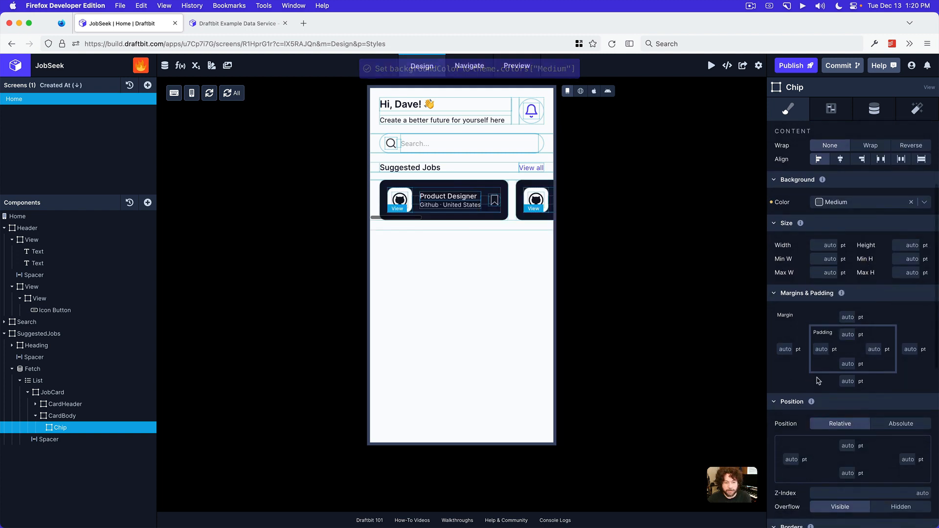
pyautogui.click(821, 349)
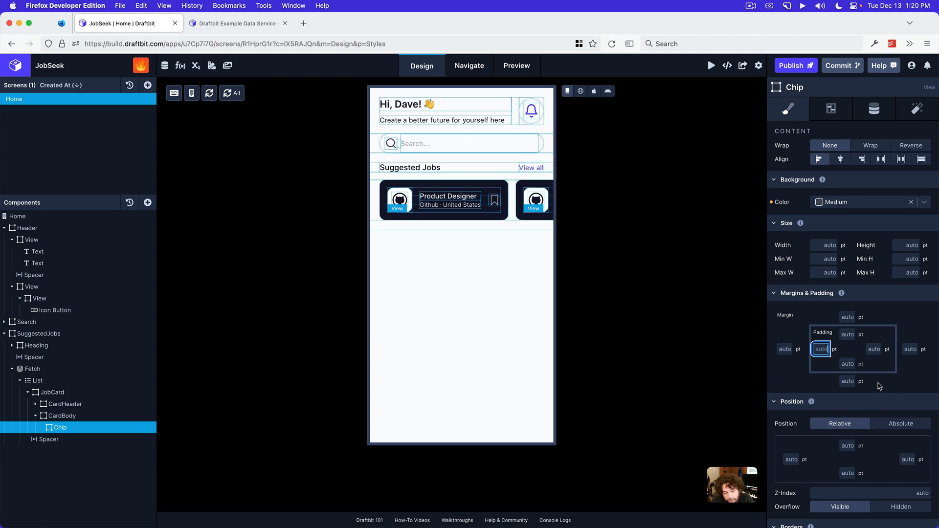
pyautogui.write('8')
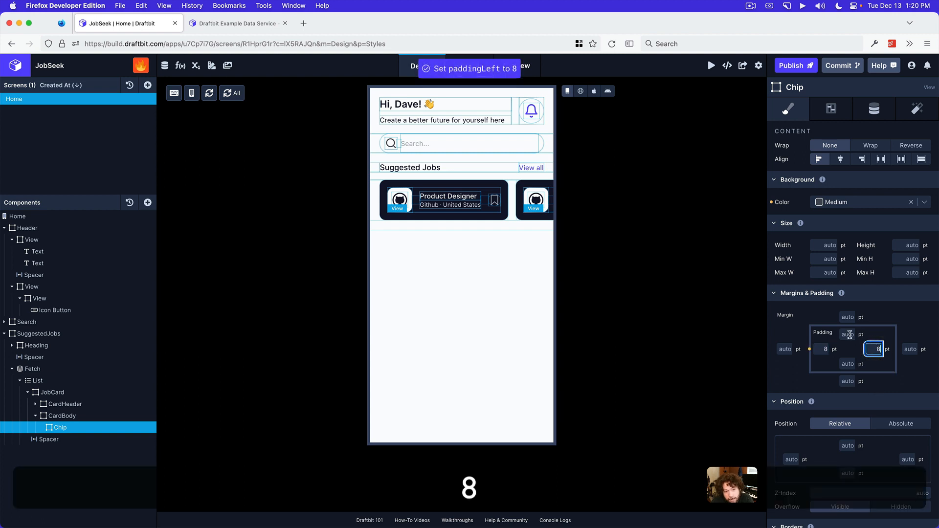
pyautogui.click(845, 333)
pyautogui.write('4')
pyautogui.click(848, 363)
pyautogui.write('4')
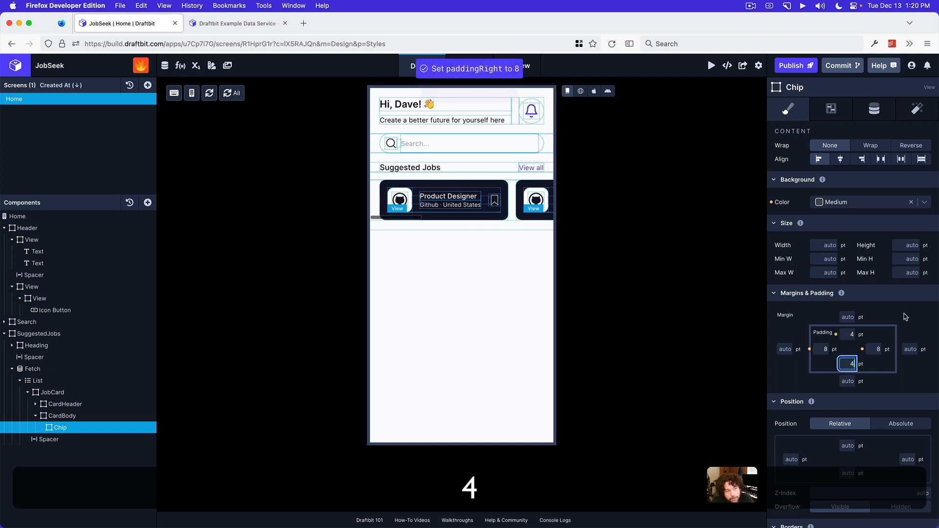
pyautogui.click(148, 204)
pyautogui.click(250, 167)
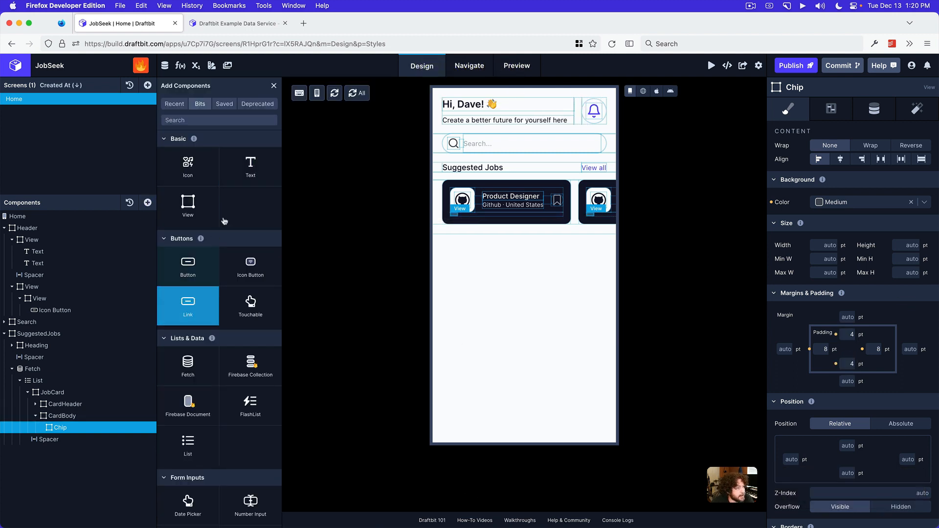
# Reopen the CleanShot mockup from the desktop in Preview, examine the job card's tag labels, and return to Draftbit
pyautogui.moveTo(436, 526)
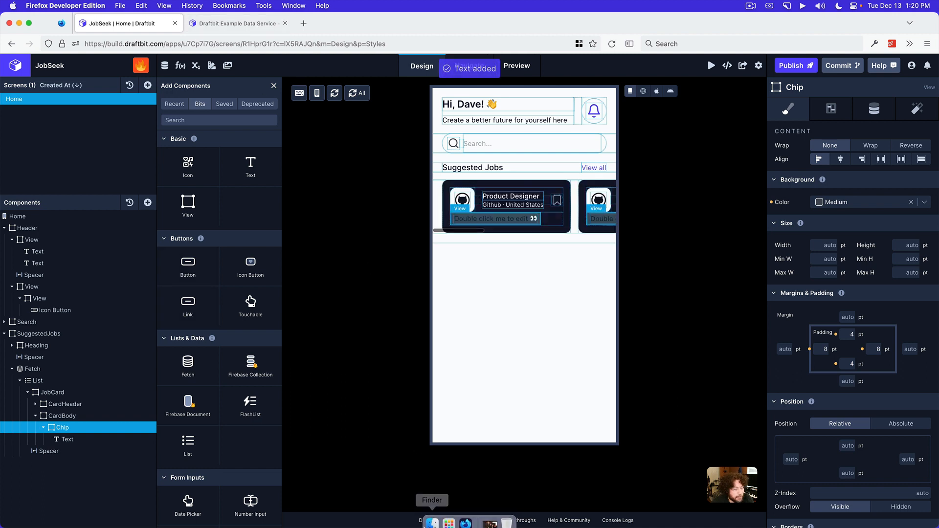
pyautogui.click(467, 514)
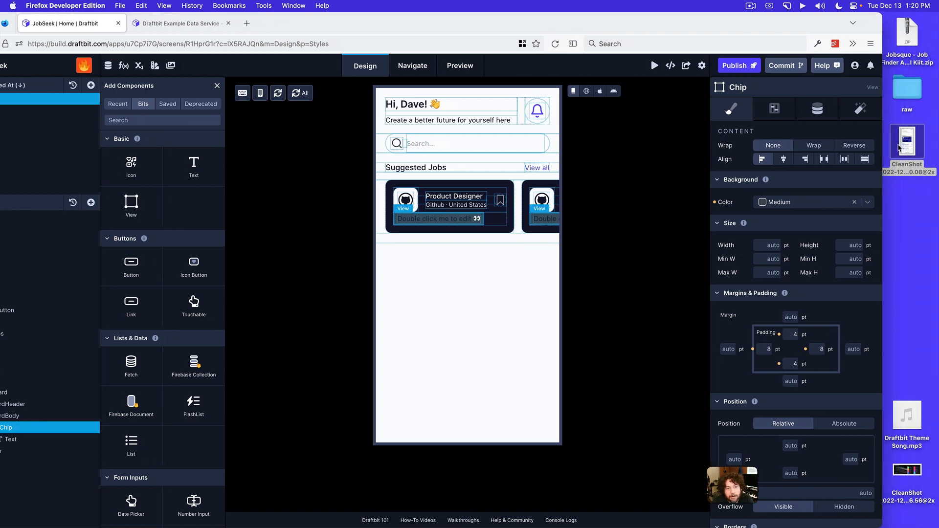
pyautogui.click(900, 147)
pyautogui.doubleClick(900, 146)
pyautogui.click(816, 30)
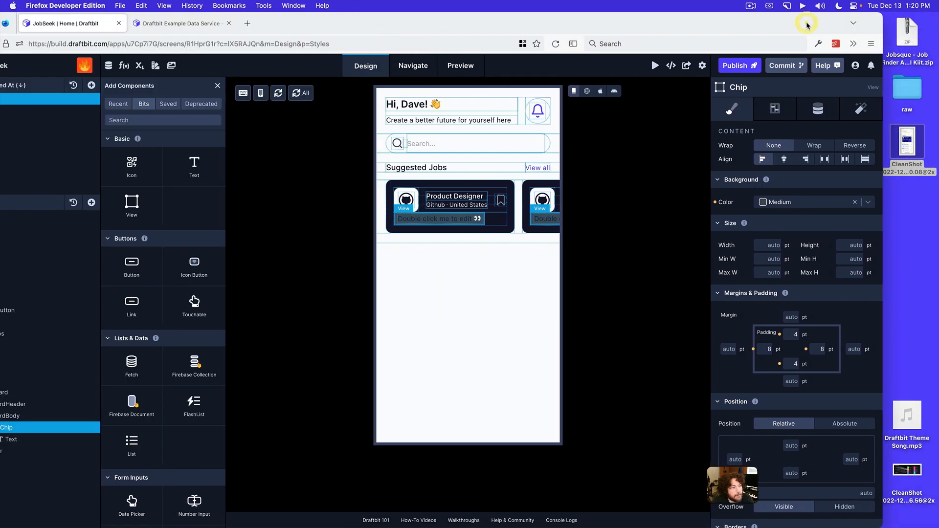
pyautogui.click(474, 515)
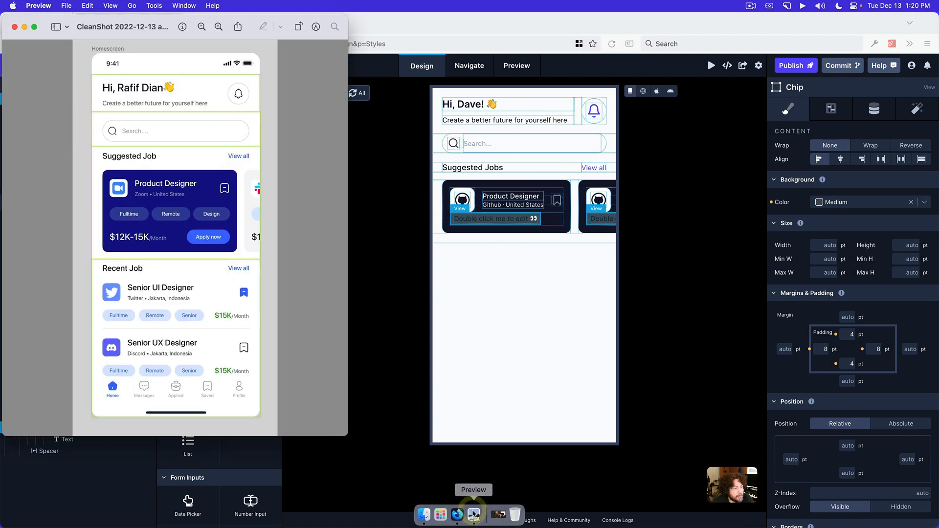
pyautogui.moveTo(162, 29); pyautogui.dragTo(423, 54)
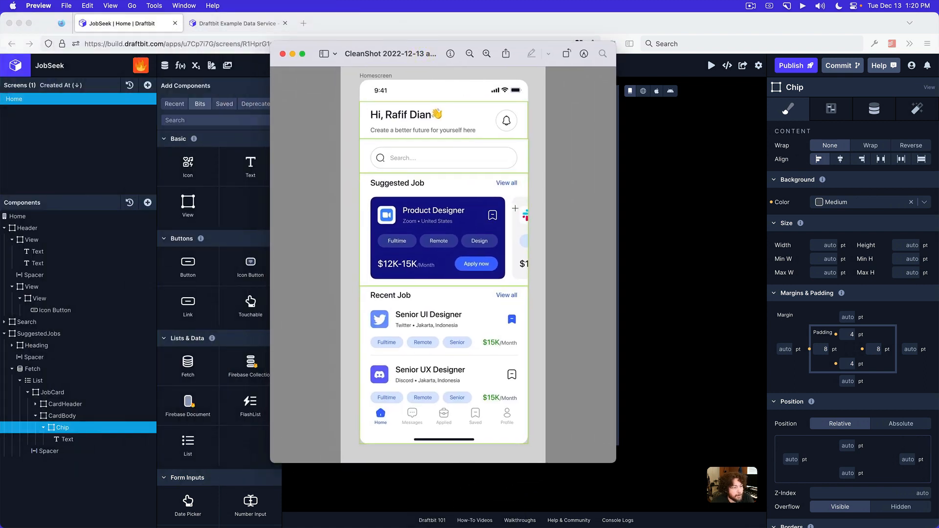
pyautogui.click(692, 290)
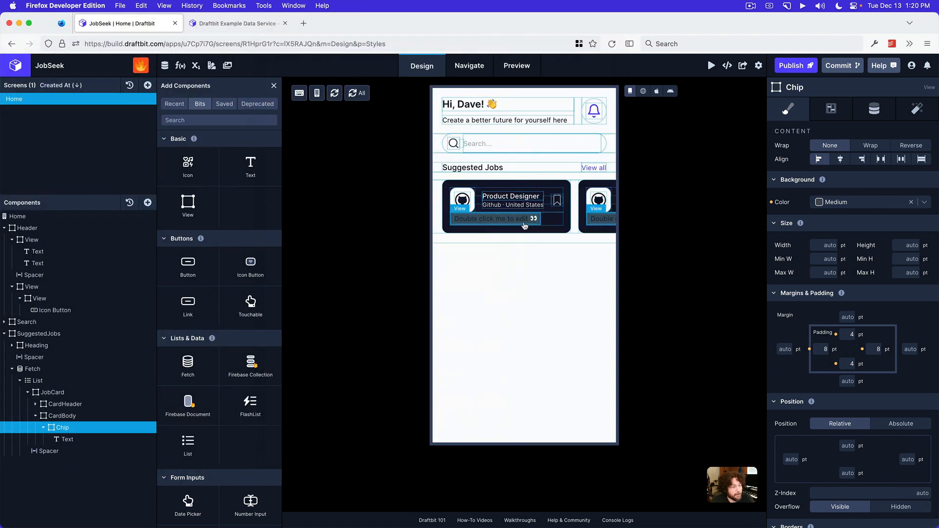
# Replace the content of the Text inside the Chip with "Full-time"
pyautogui.click(66, 439)
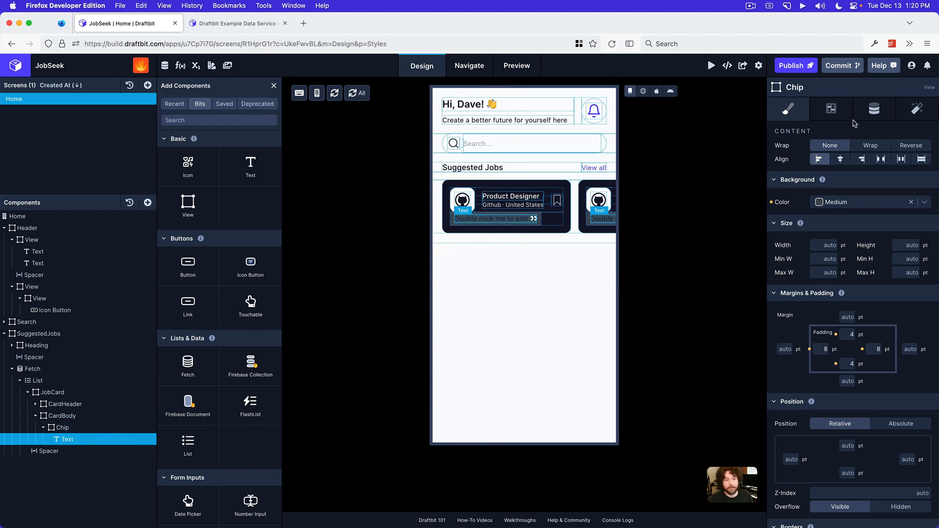
pyautogui.click(874, 108)
pyautogui.tripleClick(851, 152)
pyautogui.write('Fu')
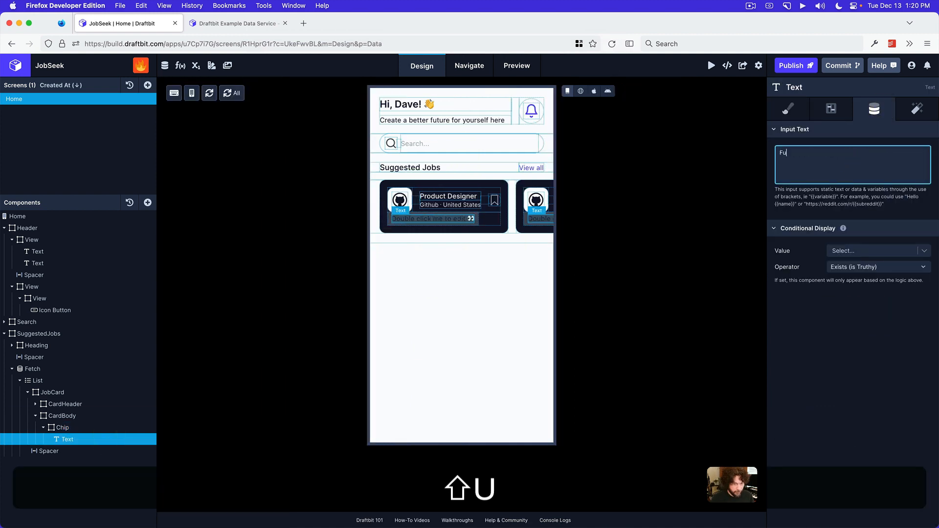
pyautogui.write('ll-time')
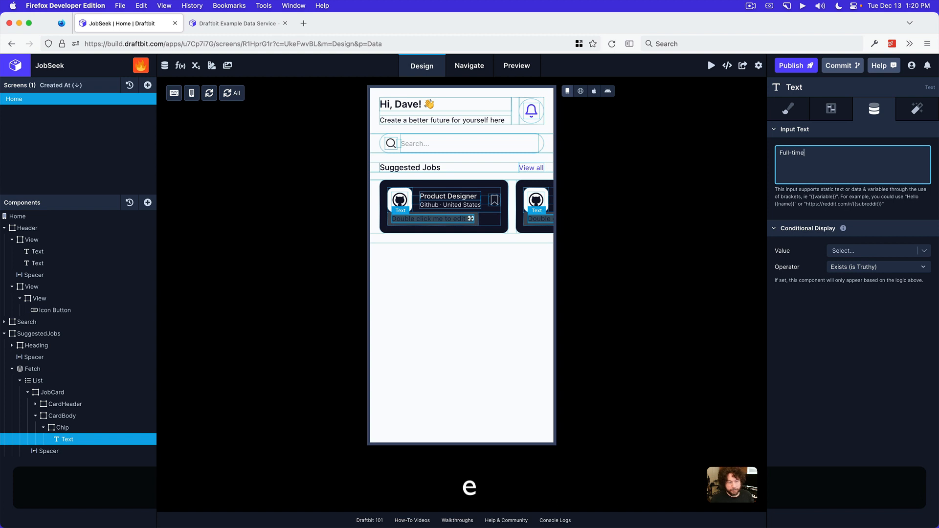
pyautogui.click(904, 369)
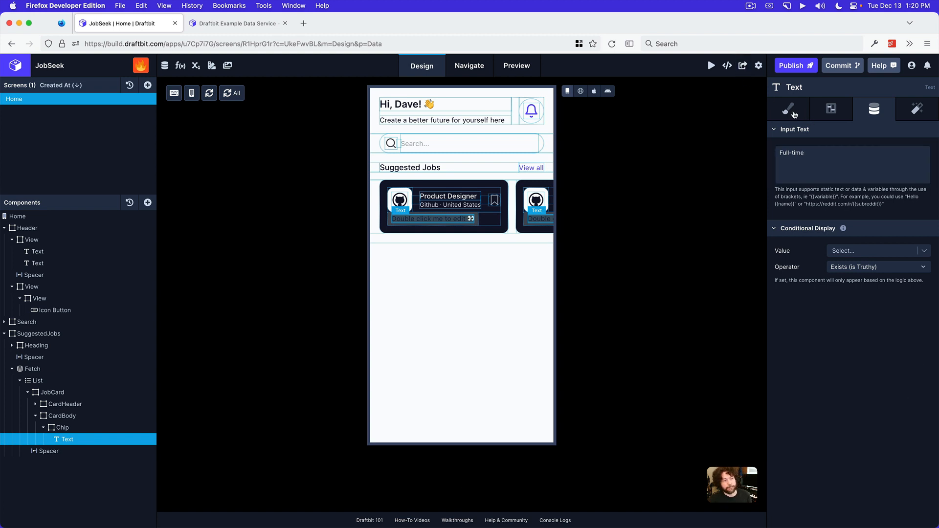
# Set the Chip text's font family to Inter and its color to Background
pyautogui.click(792, 113)
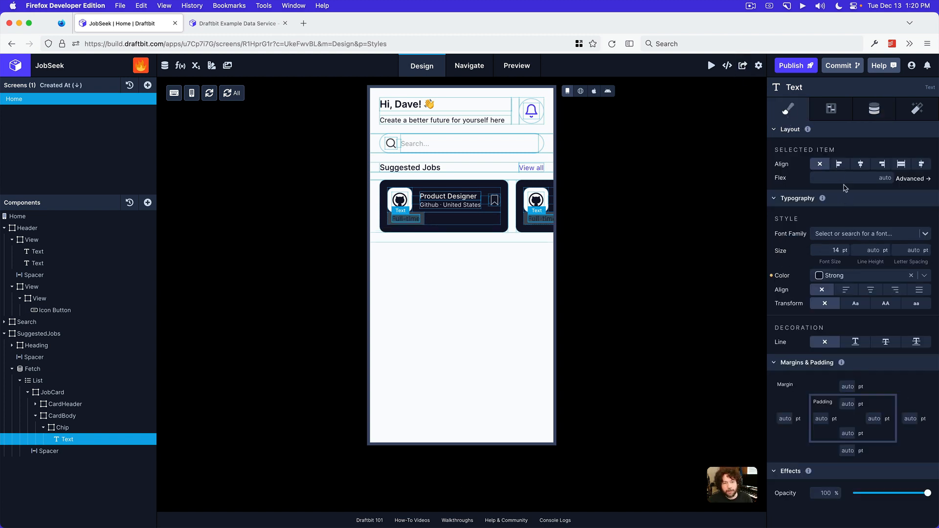
pyautogui.click(839, 239)
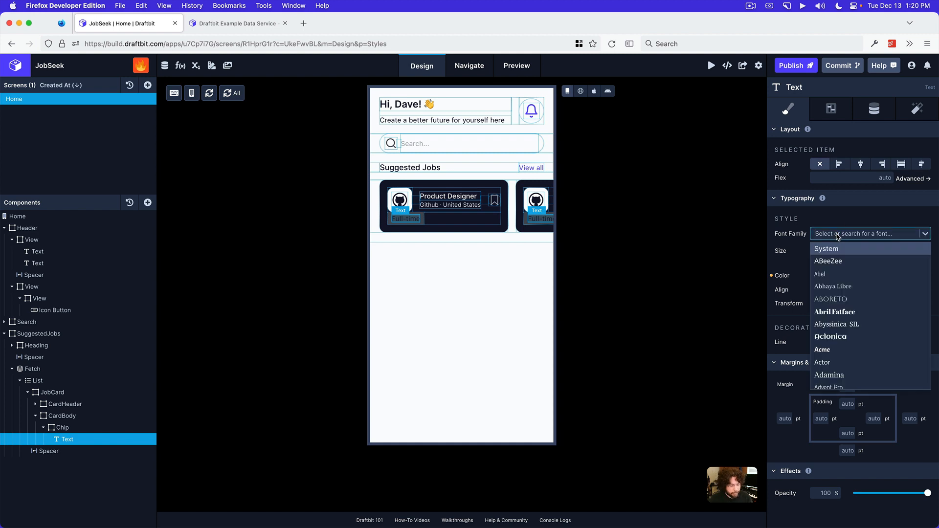
pyautogui.write('inter')
pyautogui.click(835, 249)
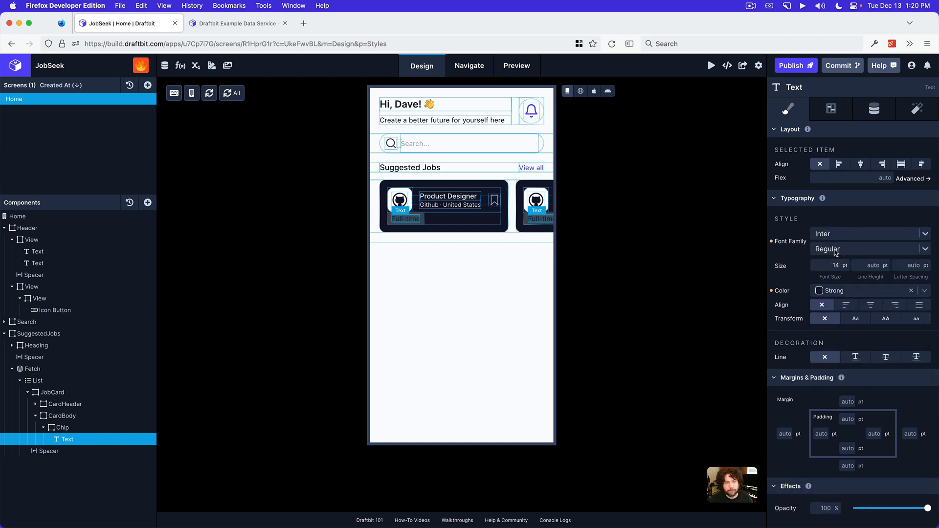
pyautogui.click(833, 263)
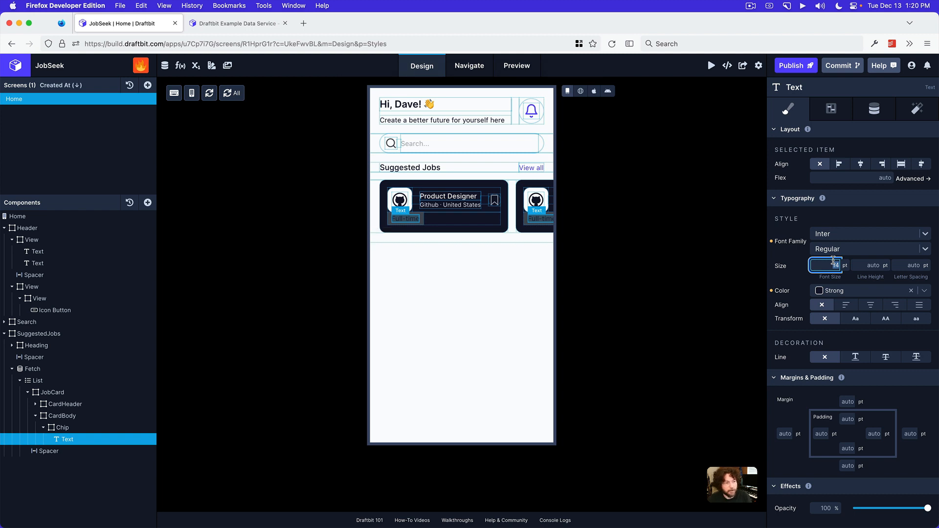
pyautogui.click(855, 222)
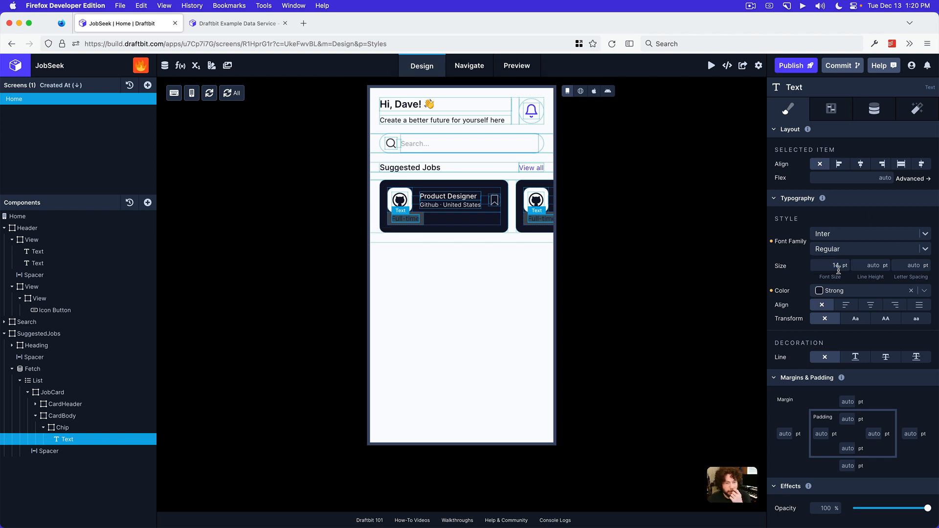
pyautogui.click(835, 290)
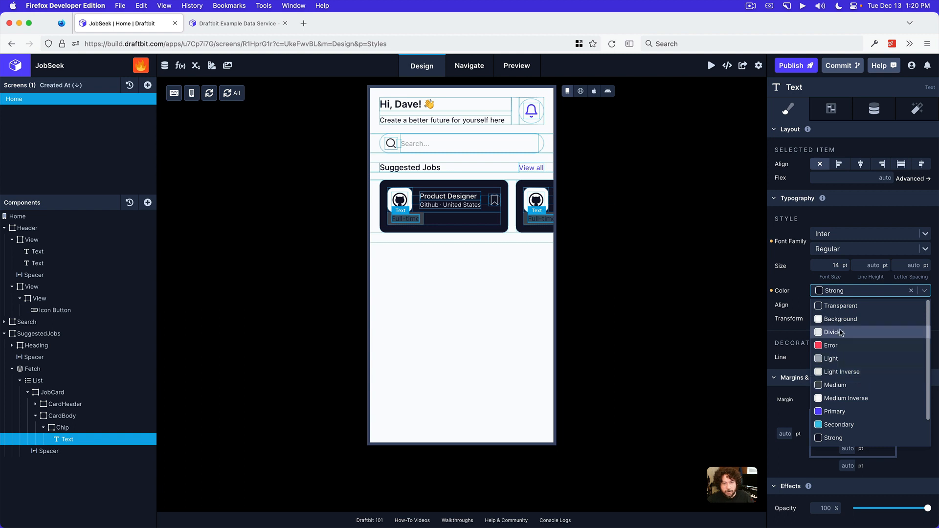
pyautogui.click(841, 320)
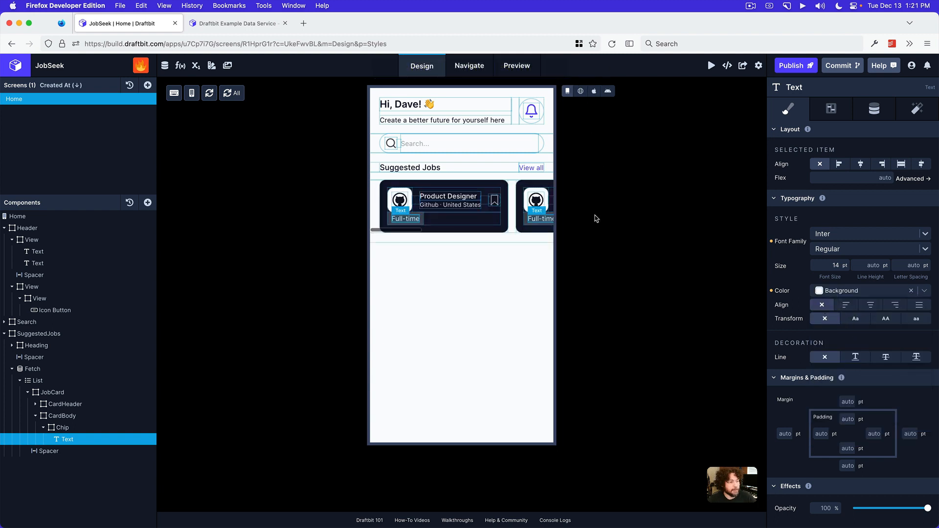
# Round all of the Chip's corners with a radius of 64 and show the canvas in web preview without component outlines
pyautogui.click(68, 428)
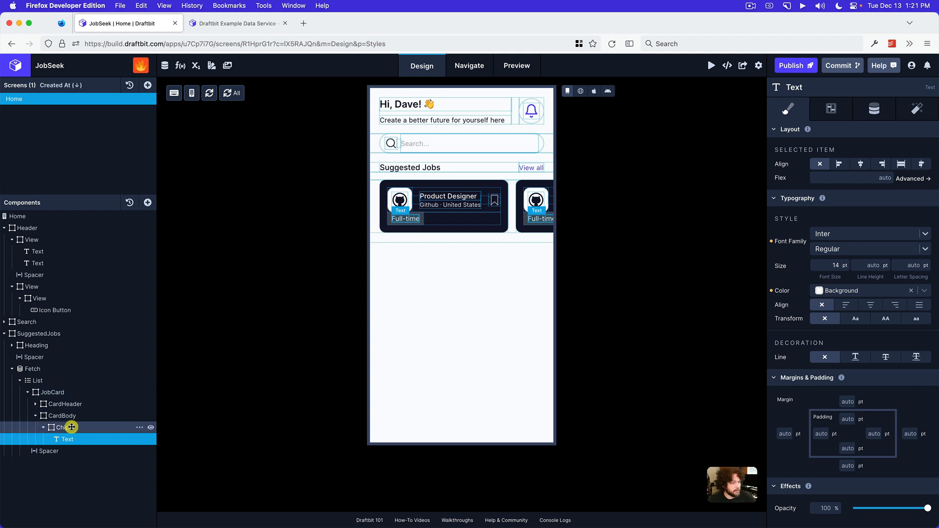
pyautogui.scroll(-5, 871, 314)
pyautogui.scroll(-5, 871, 314)
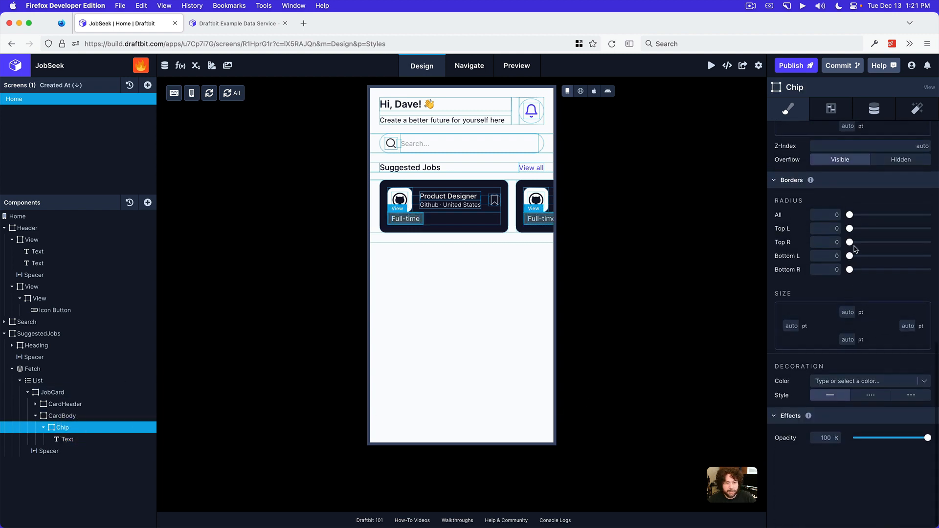
pyautogui.moveTo(850, 215); pyautogui.dragTo(928, 215)
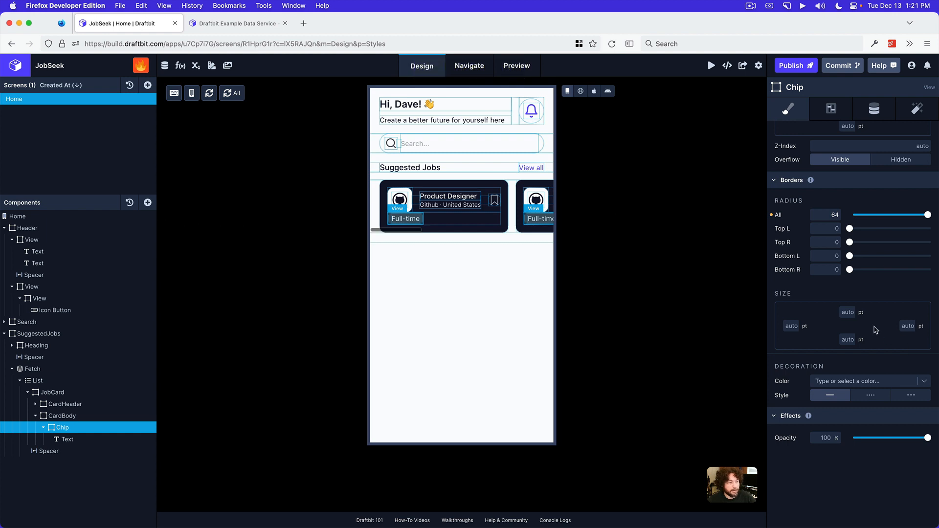
pyautogui.click(579, 92)
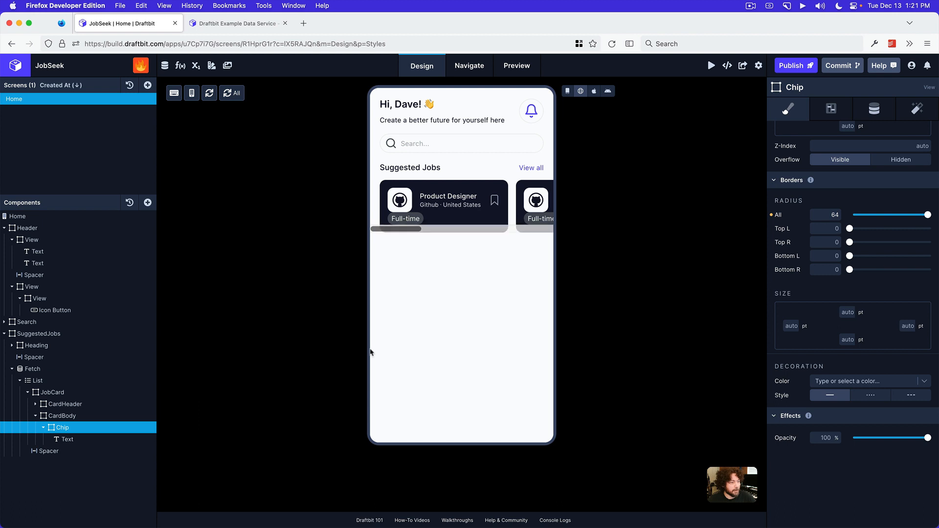
# Set the font size of the Chip's text to 13 pt
pyautogui.click(67, 439)
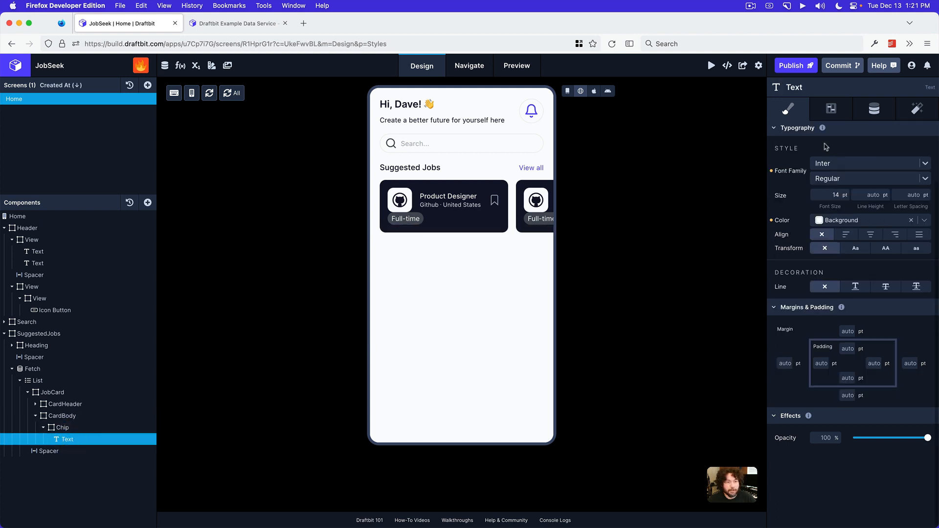
pyautogui.doubleClick(833, 197)
pyautogui.write('13')
pyautogui.press('Return')
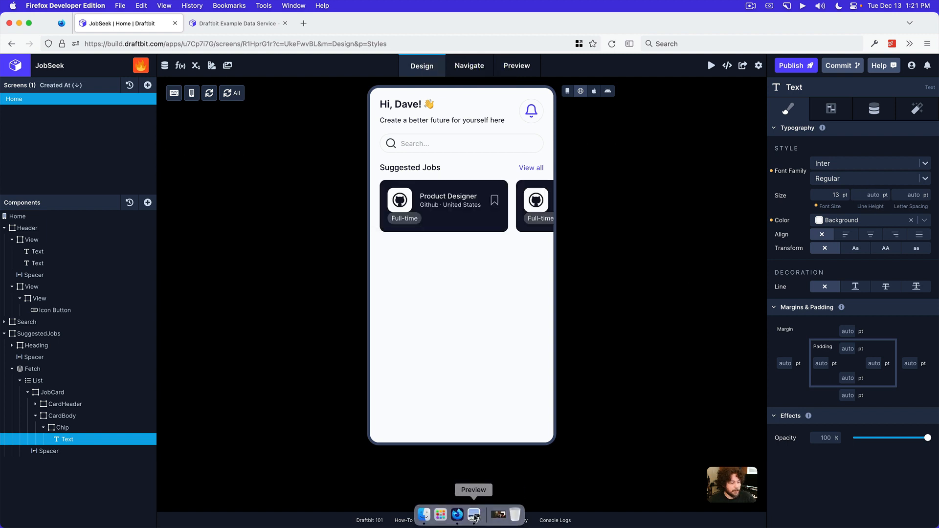
# Check the job tags in the Preview mockup and set the Chip's flex to 1 in Draftbit
pyautogui.click(474, 515)
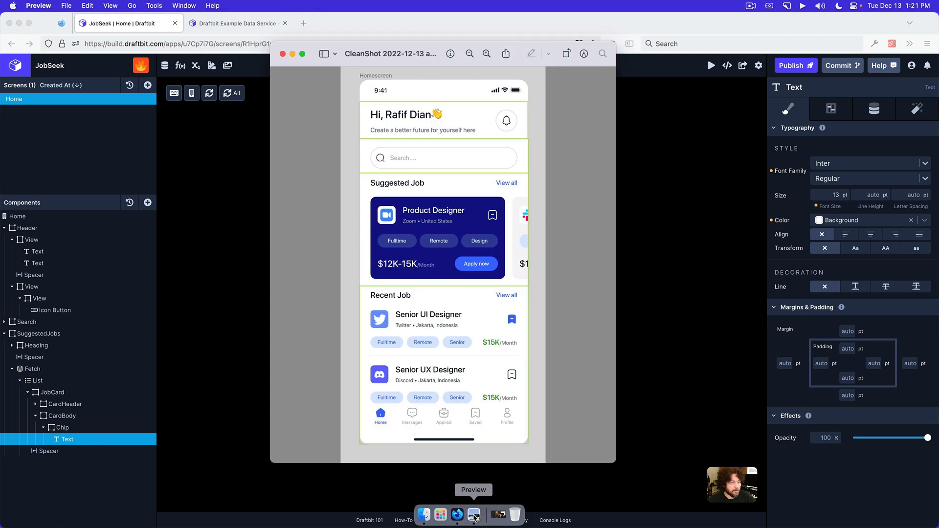
pyautogui.click(734, 365)
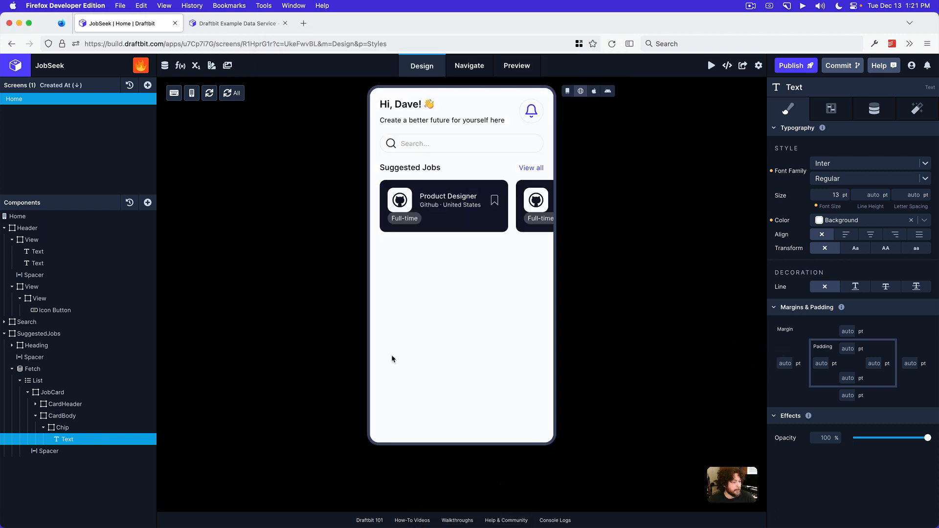
pyautogui.click(76, 428)
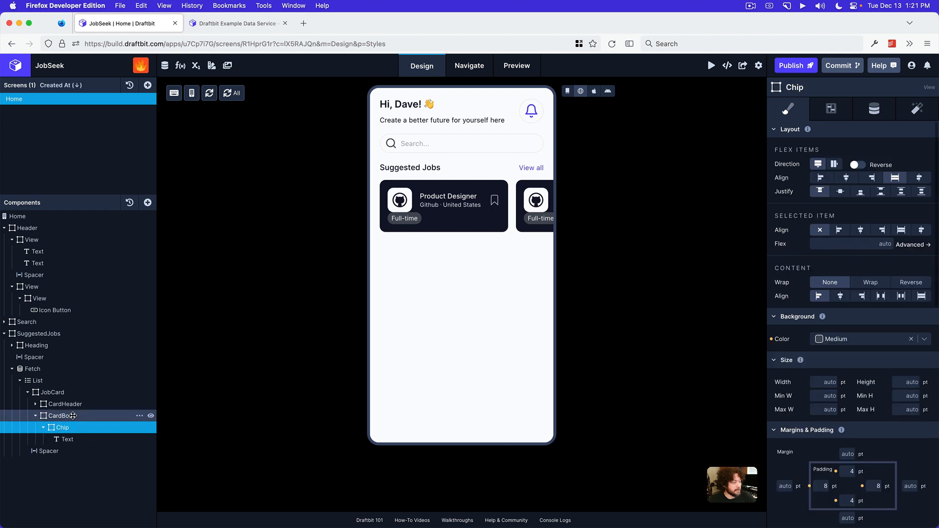
pyautogui.click(45, 428)
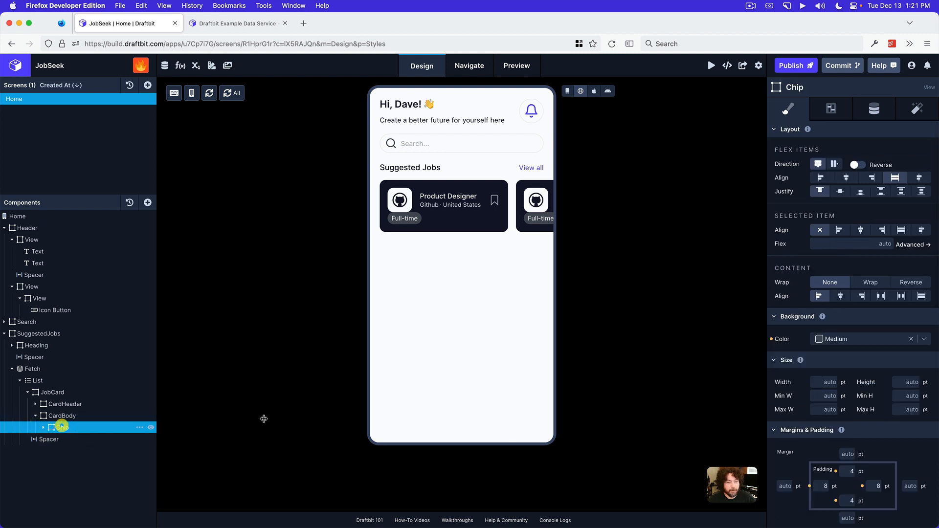
pyautogui.click(865, 243)
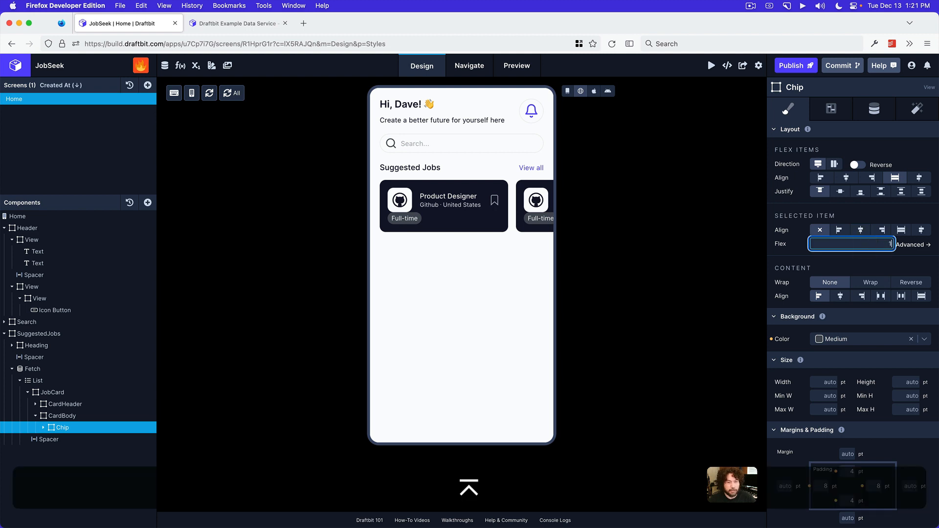
pyautogui.write('1')
pyautogui.press('Return')
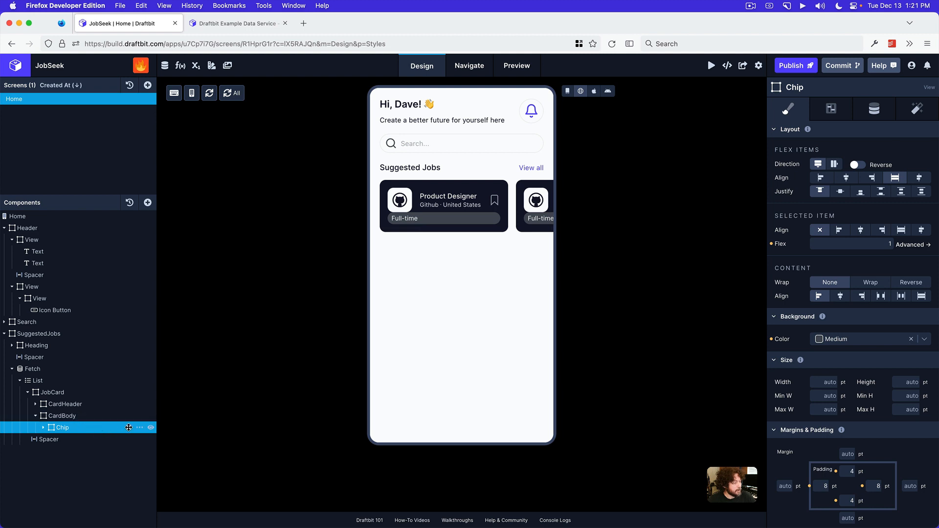
# Duplicate the Chip twice so that CardBody holds three Chips in a row
pyautogui.click(91, 416)
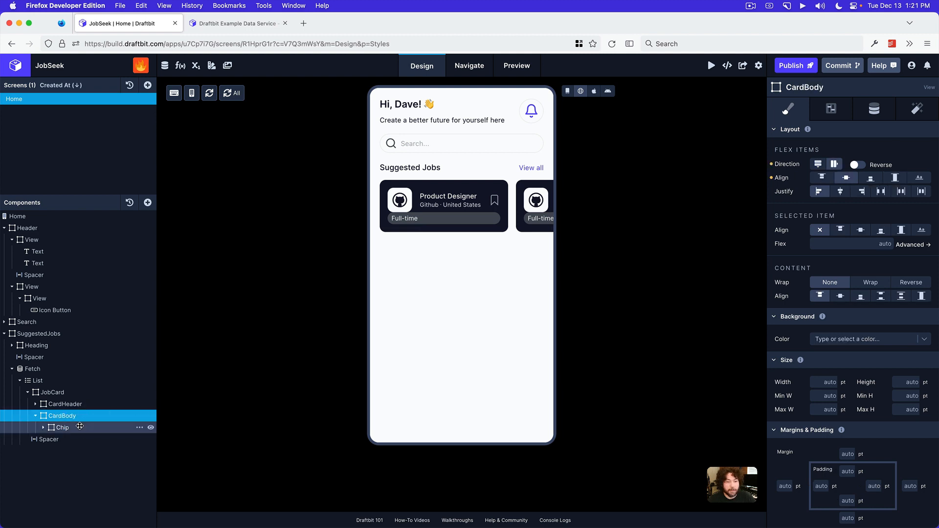
pyautogui.click(80, 427)
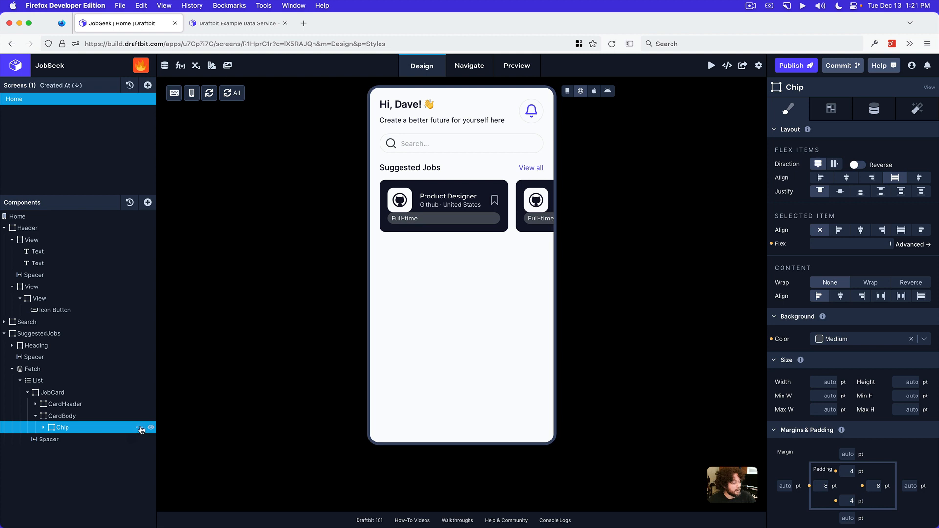
pyautogui.click(140, 428)
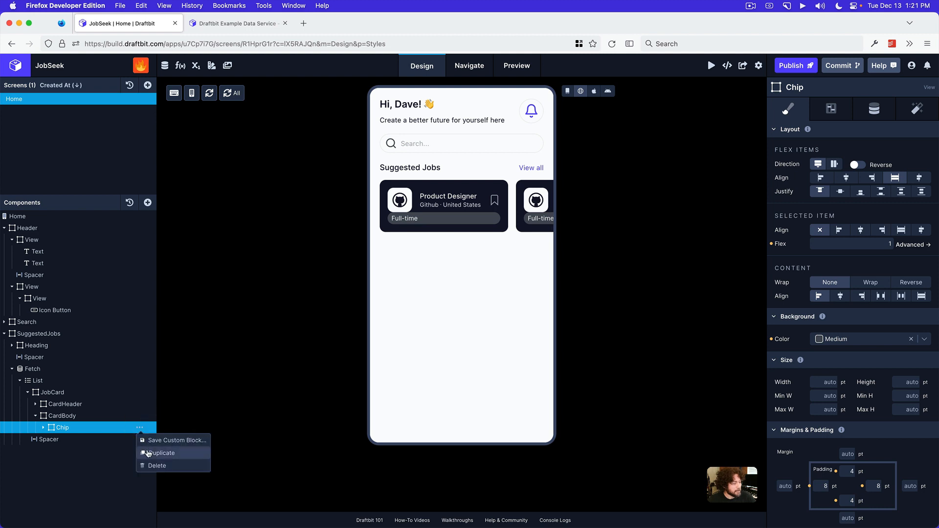
pyautogui.click(149, 453)
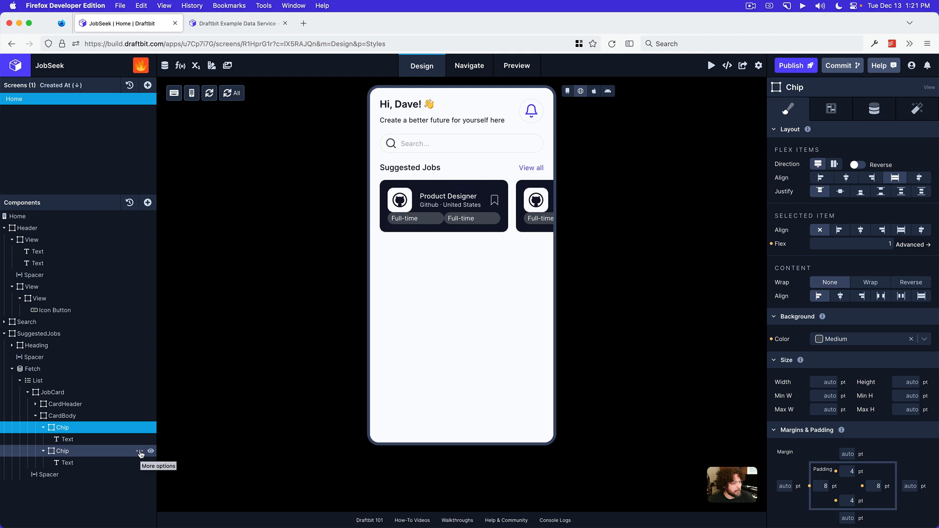
pyautogui.click(140, 452)
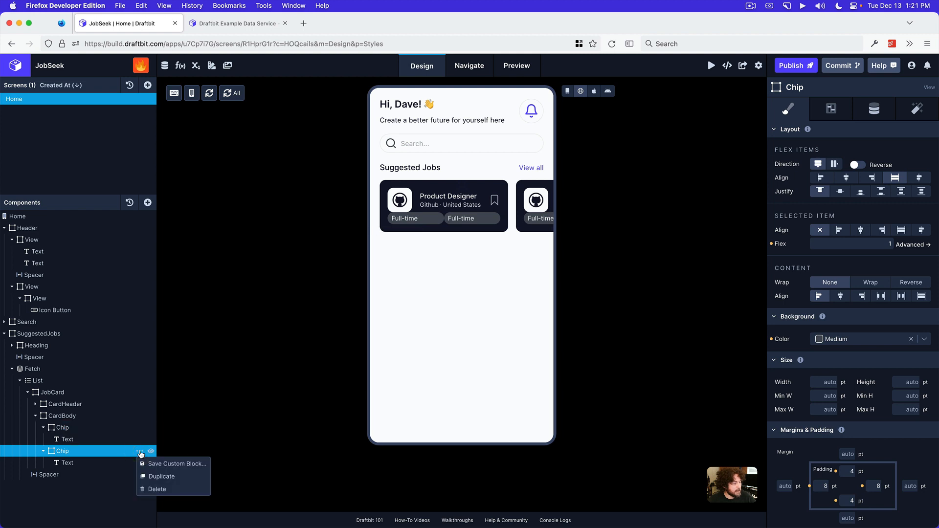
pyautogui.click(151, 477)
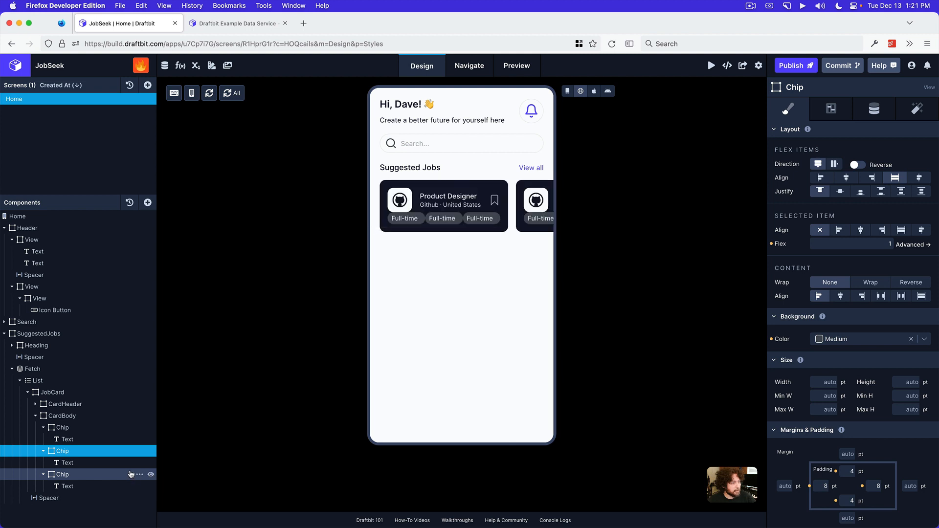
# Center-align the Text inside each of the three Chips
pyautogui.click(69, 429)
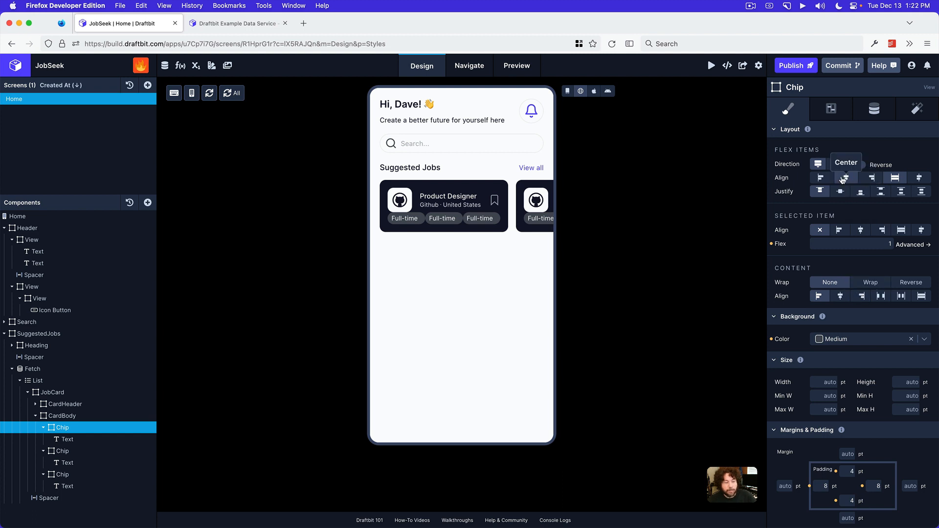
pyautogui.click(79, 440)
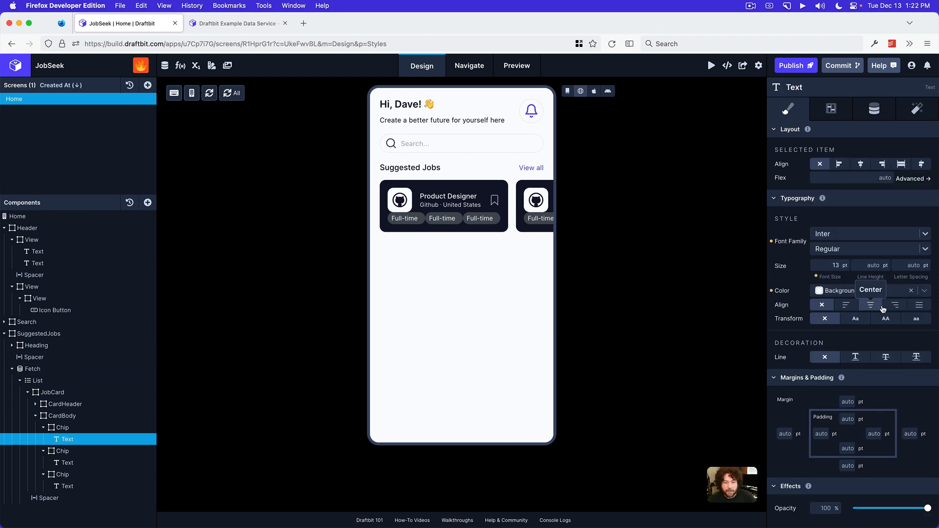
pyautogui.click(870, 305)
pyautogui.click(95, 463)
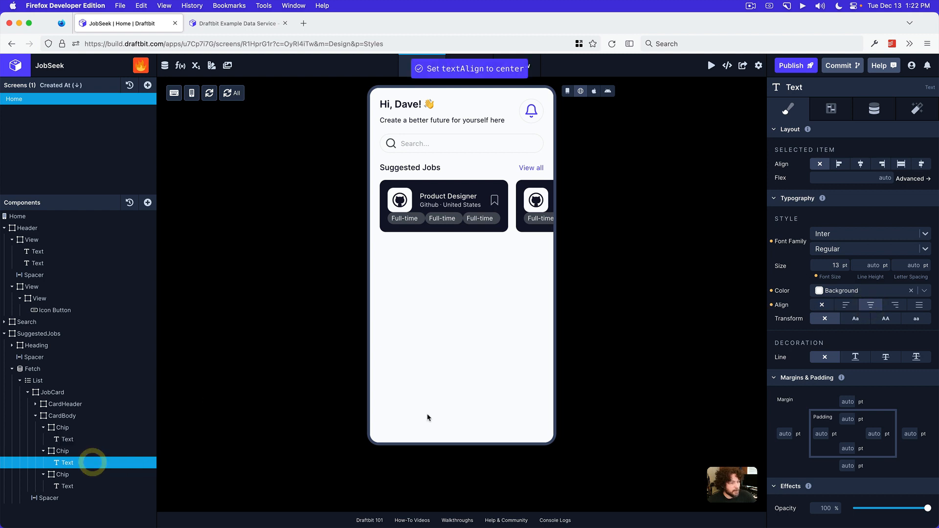
pyautogui.click(870, 305)
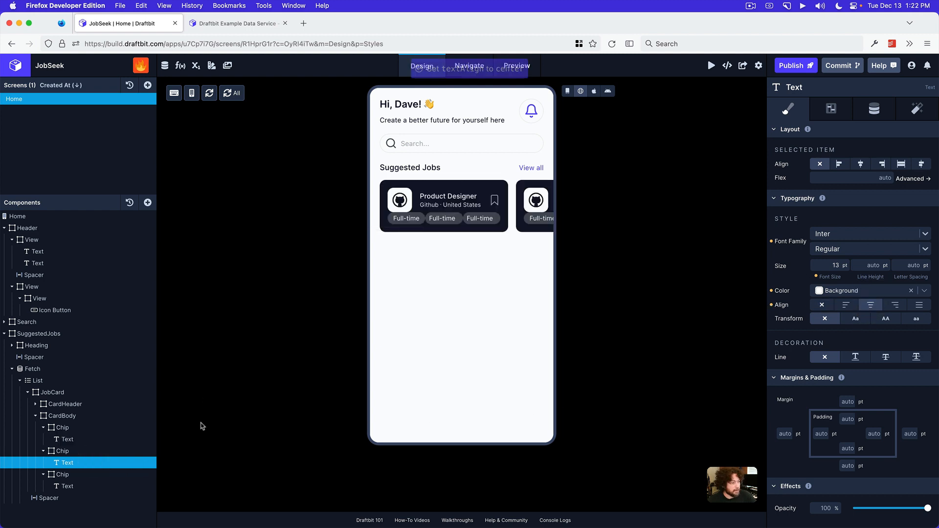
pyautogui.click(78, 485)
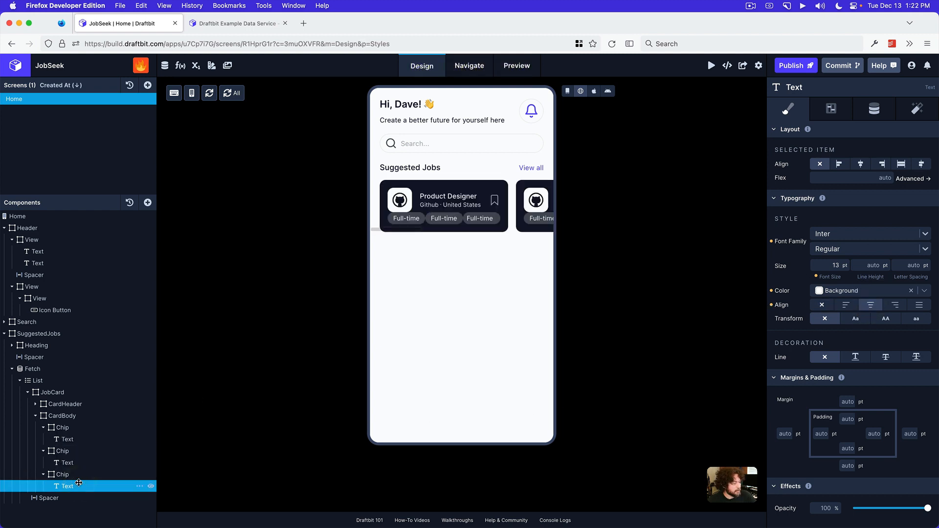
pyautogui.click(870, 305)
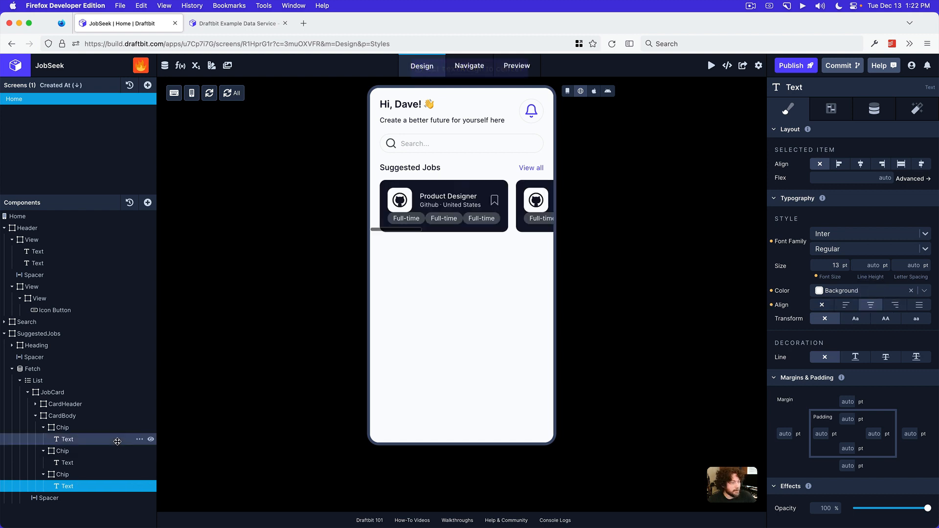
# Collapse the three Chips in the component tree and insert a Spacer between each neighbouring pair
pyautogui.click(43, 427)
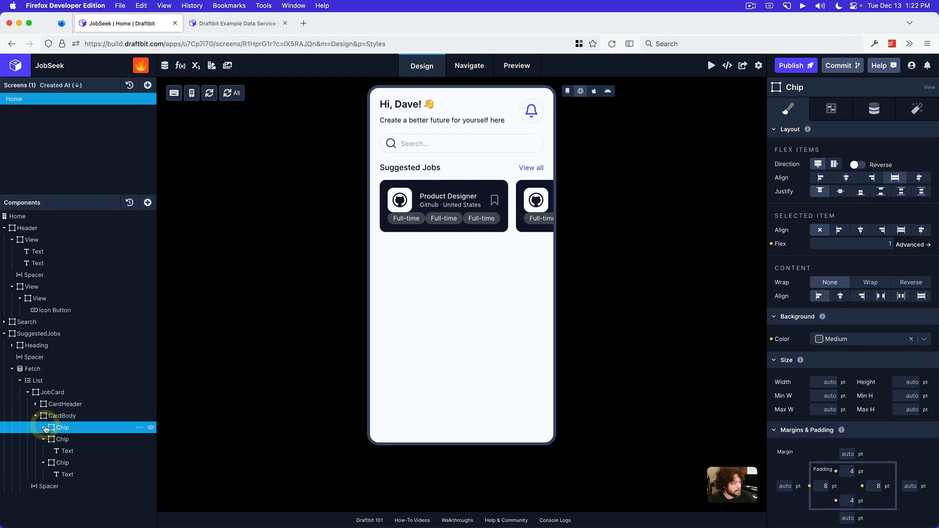
pyautogui.click(43, 439)
pyautogui.click(43, 451)
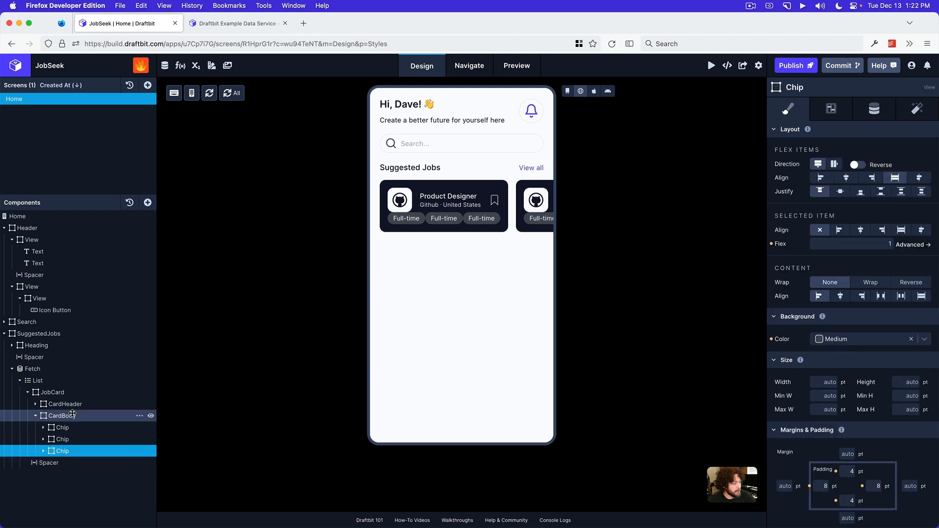
pyautogui.click(62, 416)
pyautogui.click(147, 202)
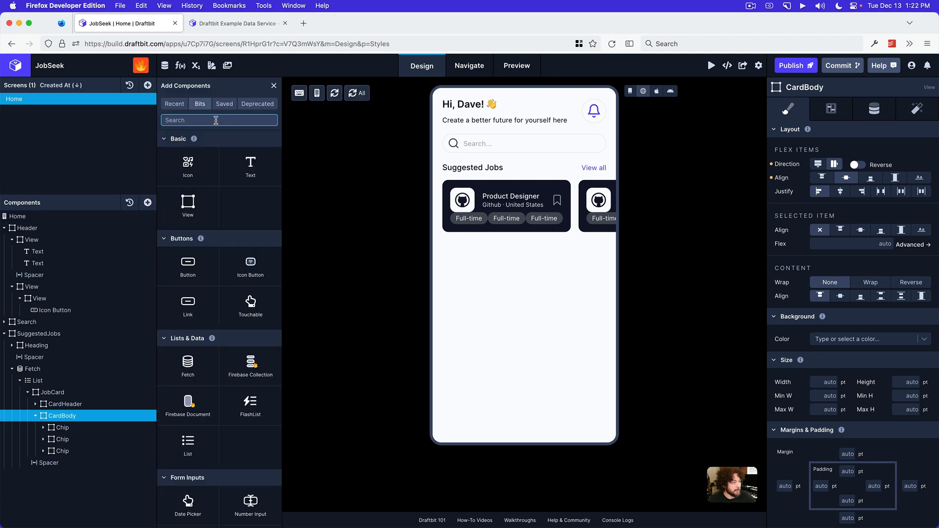
pyautogui.write('spacer')
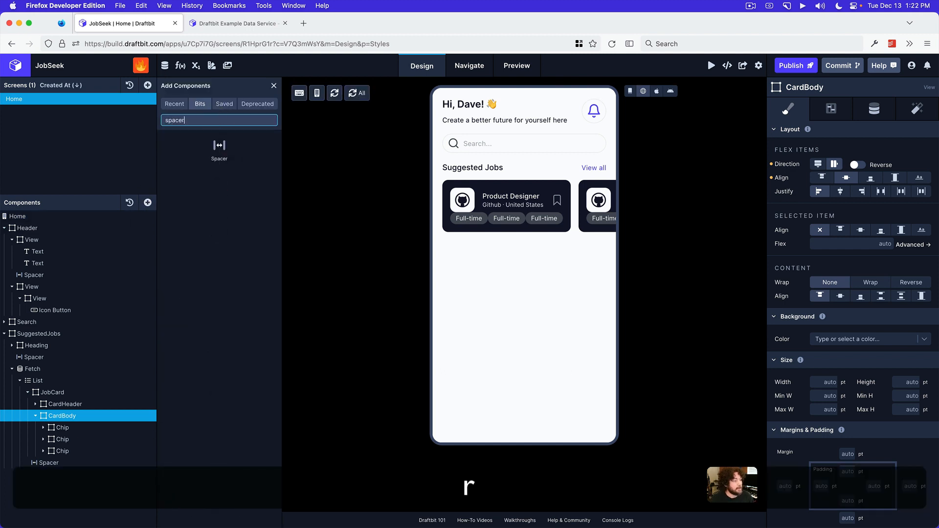
pyautogui.click(228, 158)
pyautogui.moveTo(230, 160); pyautogui.dragTo(74, 439)
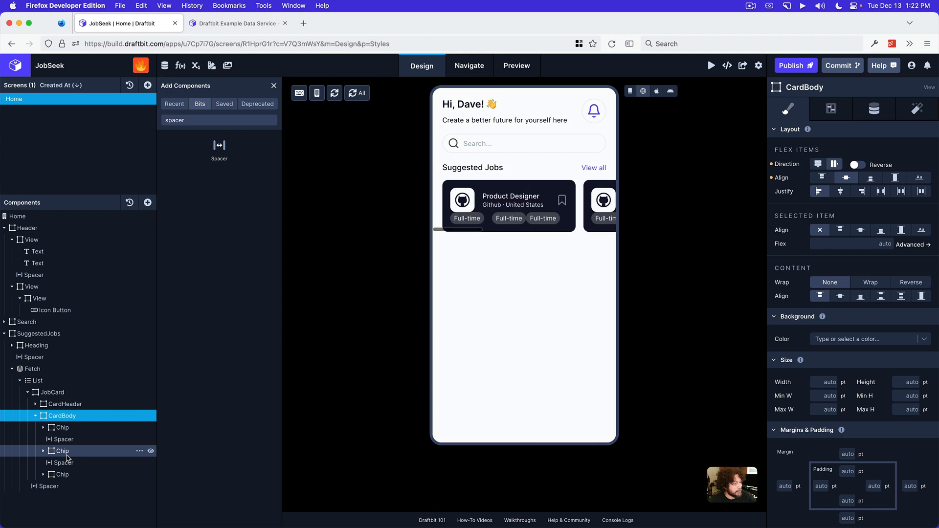
# Set the left and right spacing of the Spacer between the first and second Chips to 4 pt
pyautogui.click(63, 439)
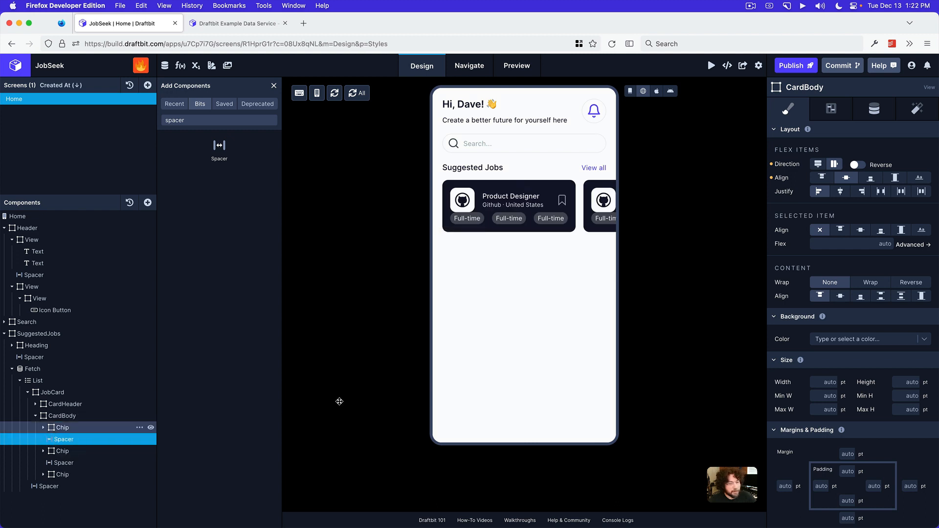
pyautogui.click(791, 205)
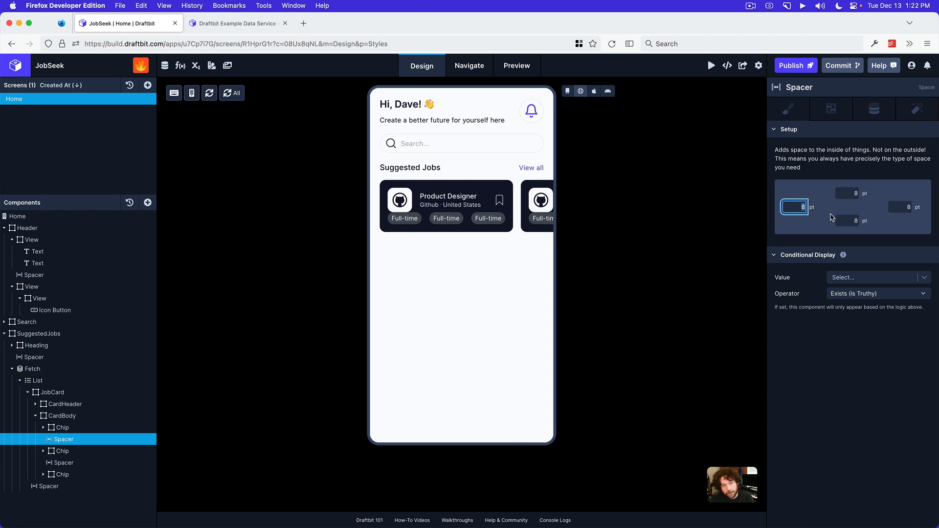
pyautogui.write('4')
pyautogui.press('Tab')
pyautogui.write('4')
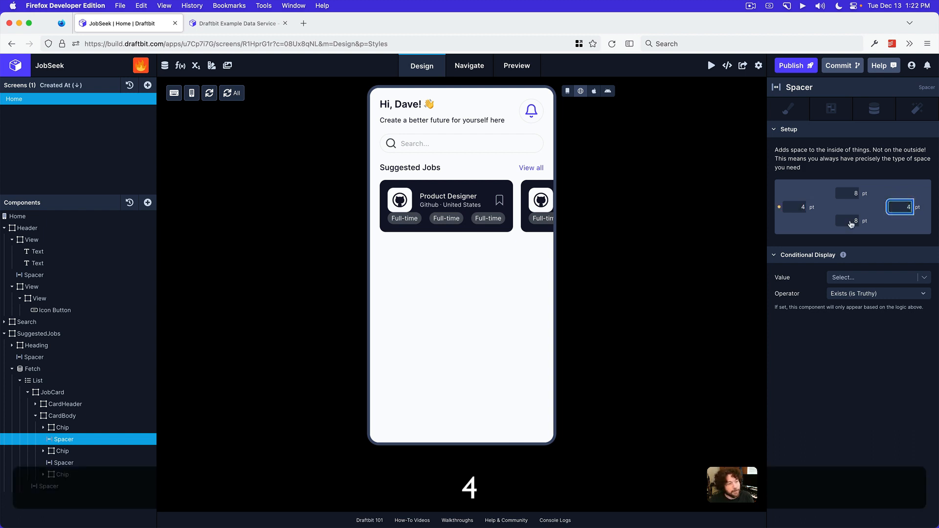
# Set the left and right spacing of the Spacer between the second and third Chips to 4 pt
pyautogui.click(98, 462)
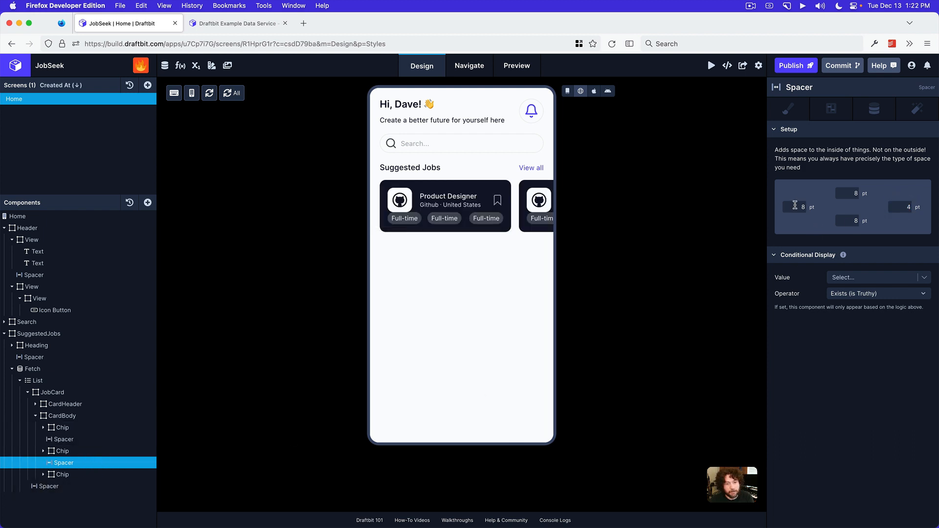
pyautogui.click(795, 206)
pyautogui.write('4')
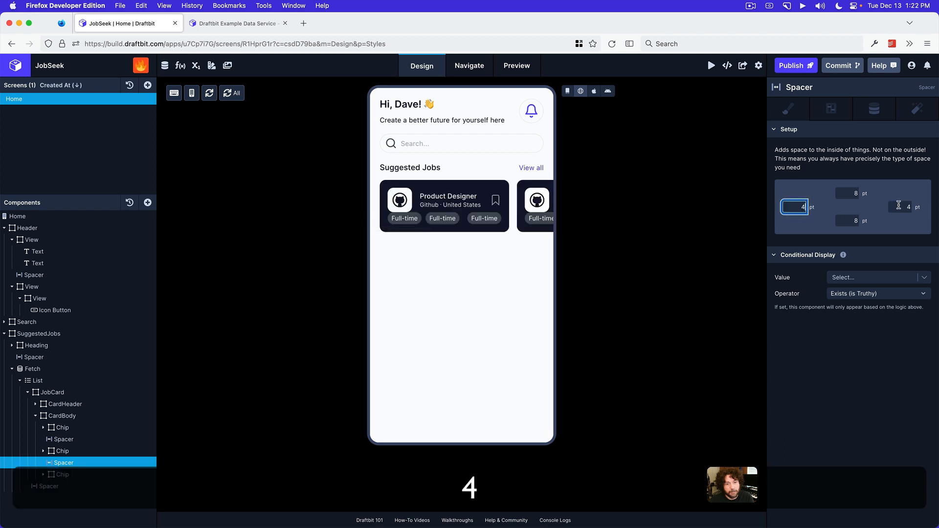
pyautogui.click(899, 206)
pyautogui.click(891, 349)
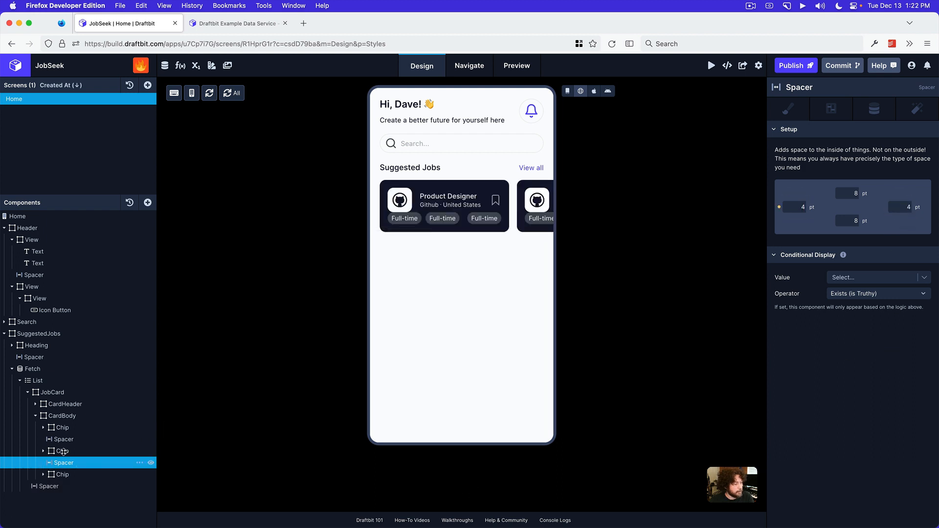
pyautogui.click(69, 440)
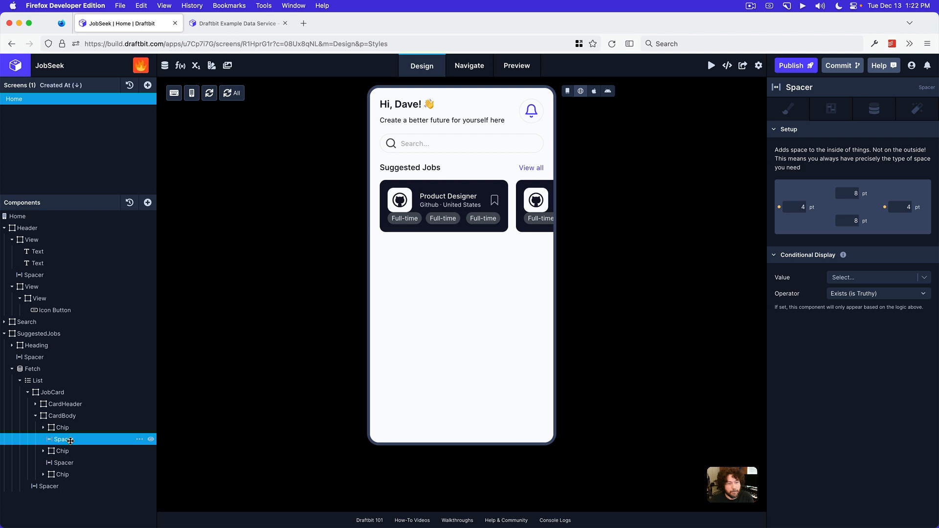
pyautogui.click(71, 462)
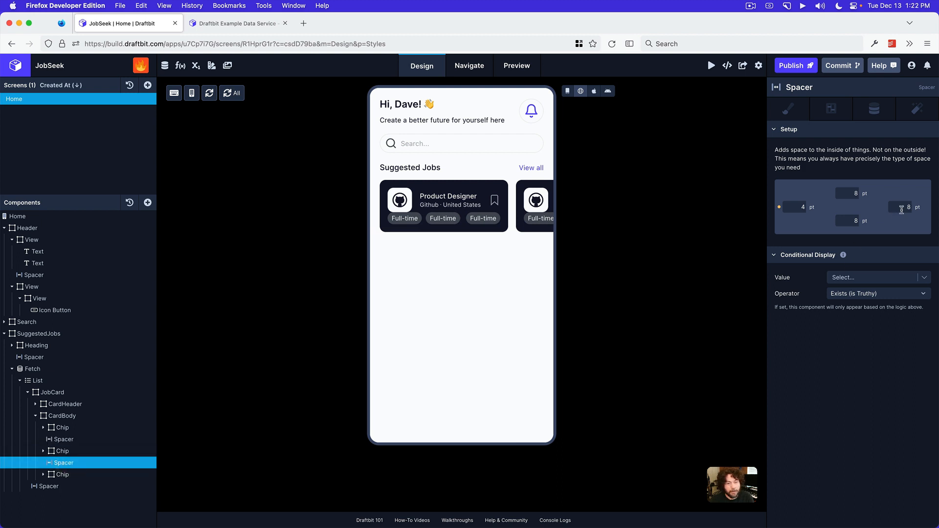
pyautogui.doubleClick(901, 207)
pyautogui.write('4')
pyautogui.press('Return')
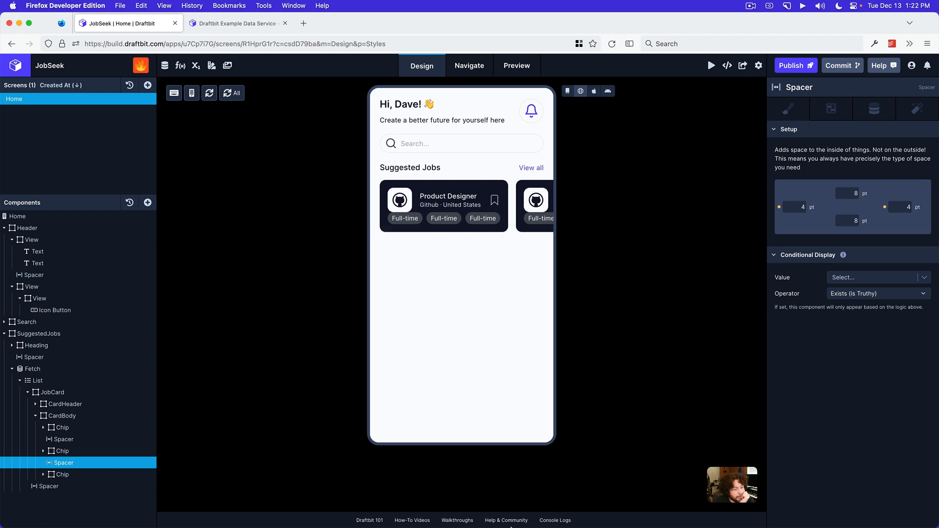
# Review the suggested job card in the Preview mockup and collapse CardBody in Draftbit's component tree
pyautogui.click(475, 513)
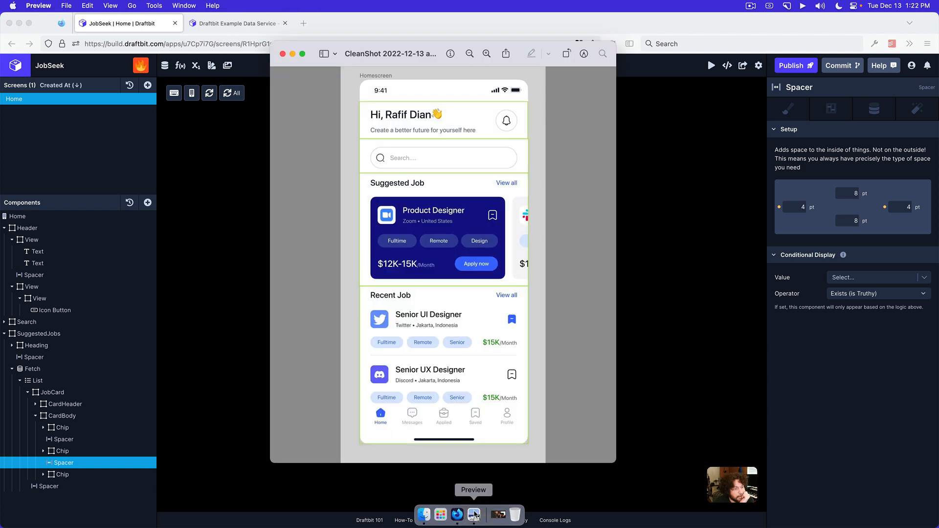
pyautogui.click(688, 374)
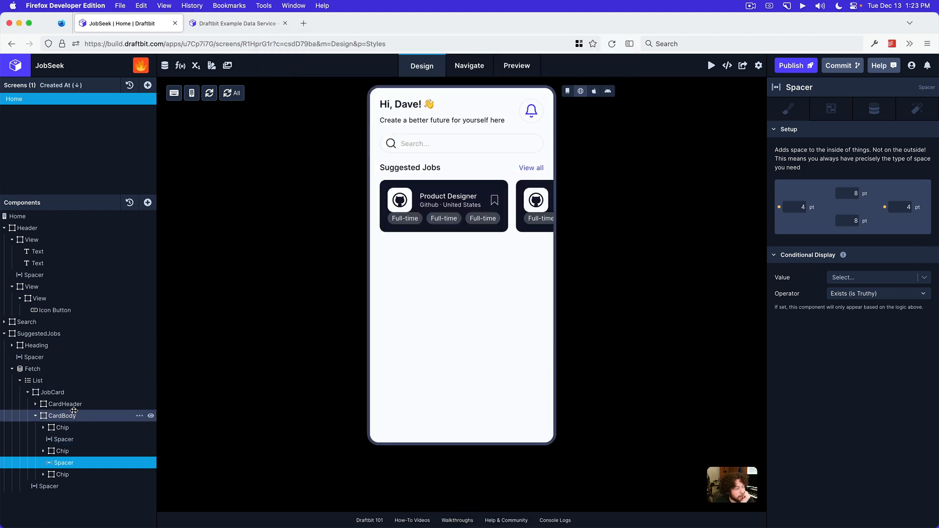
pyautogui.click(68, 415)
pyautogui.click(36, 416)
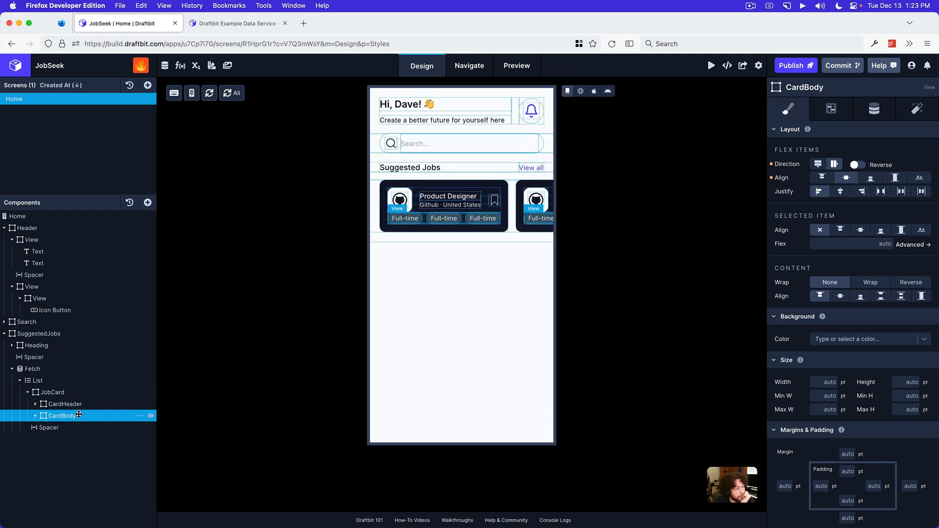
# Insert a Spacer into JobCard and place it between CardHeader and CardBody
pyautogui.click(53, 392)
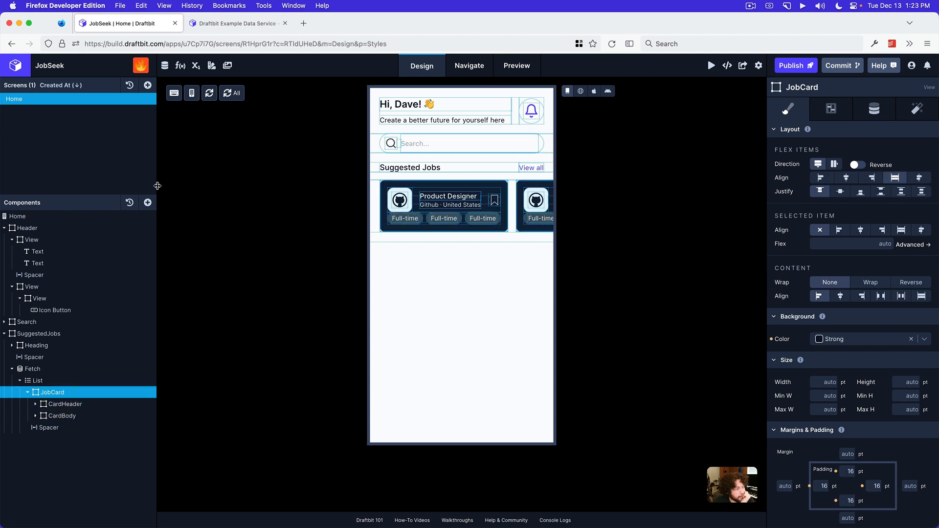
pyautogui.click(147, 203)
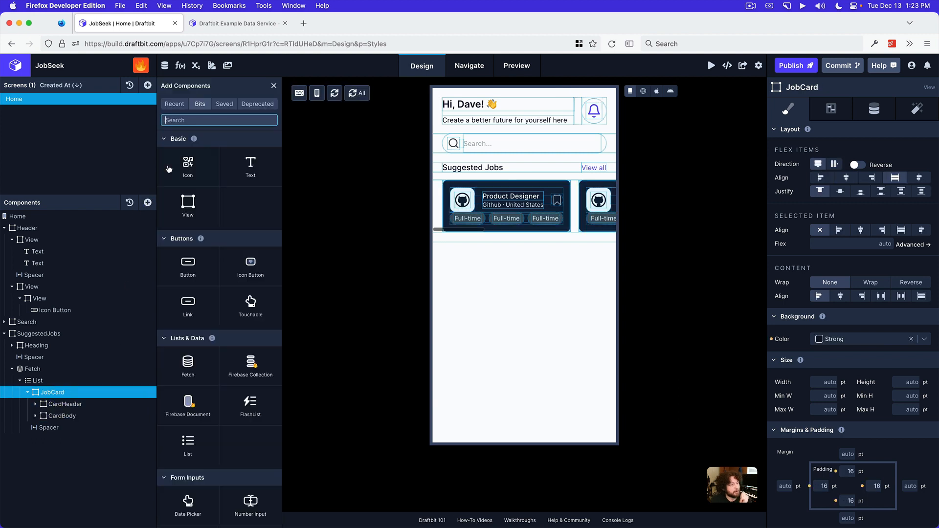
pyautogui.click(215, 118)
pyautogui.write('space')
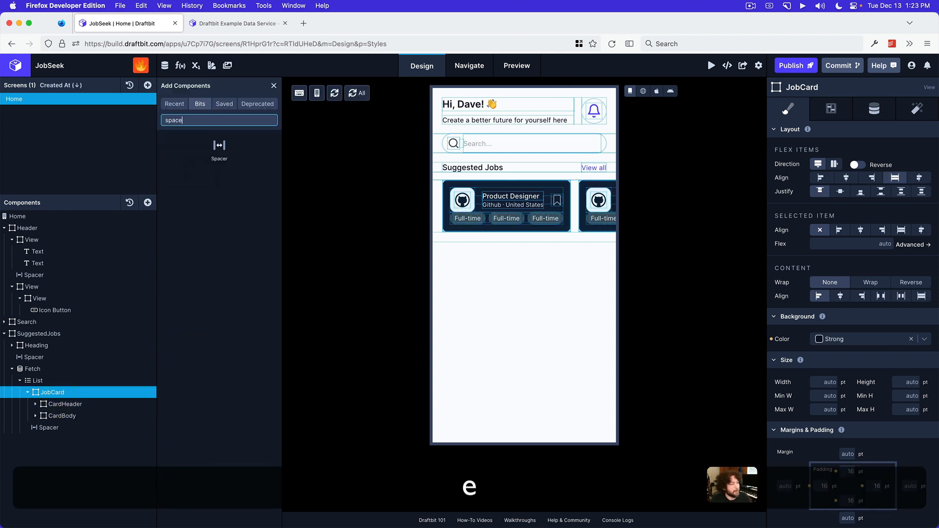
pyautogui.click(218, 146)
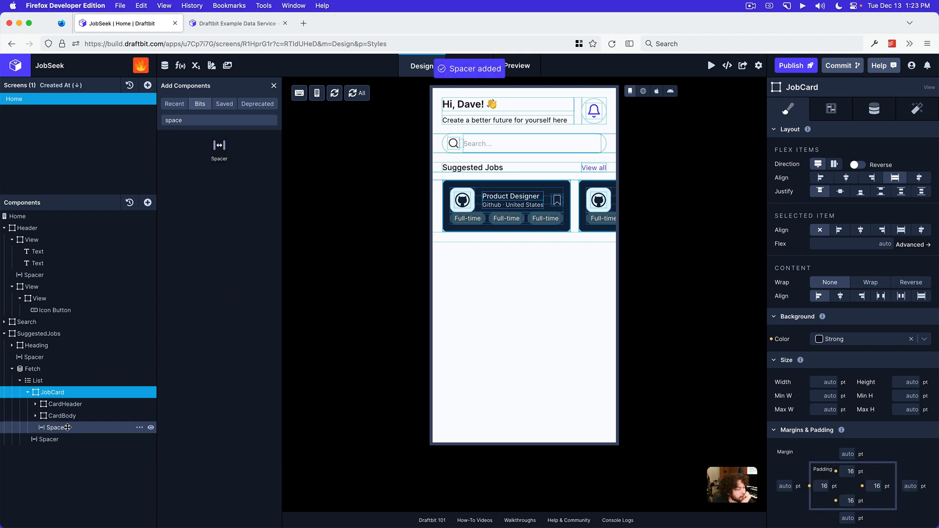
pyautogui.moveTo(70, 428); pyautogui.dragTo(70, 412)
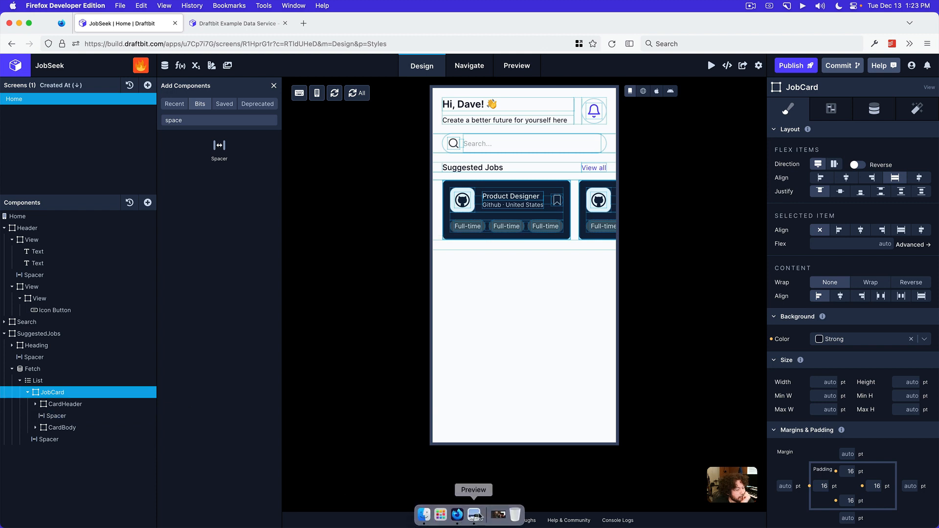
# Check the job card in the Preview mockup, and in Draftbit switch the canvas to web preview and scroll through the suggested jobs
pyautogui.click(475, 514)
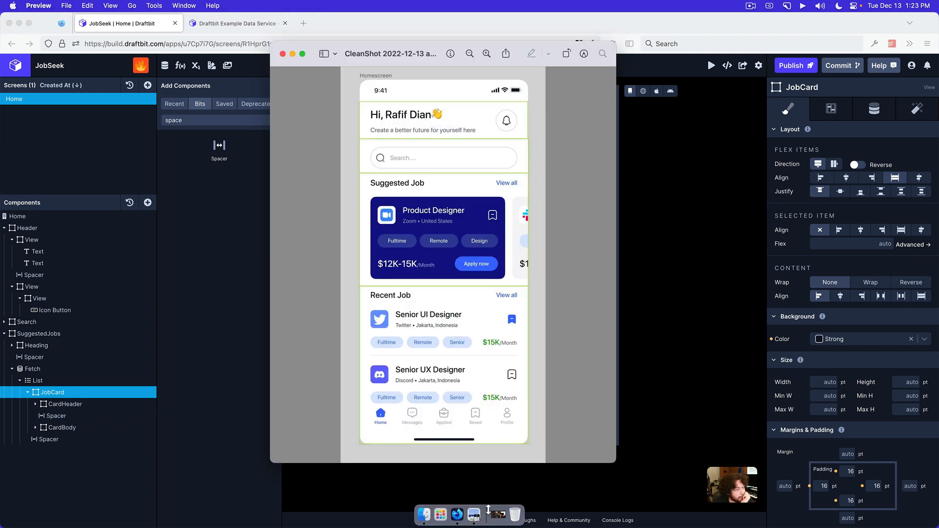
pyautogui.click(712, 372)
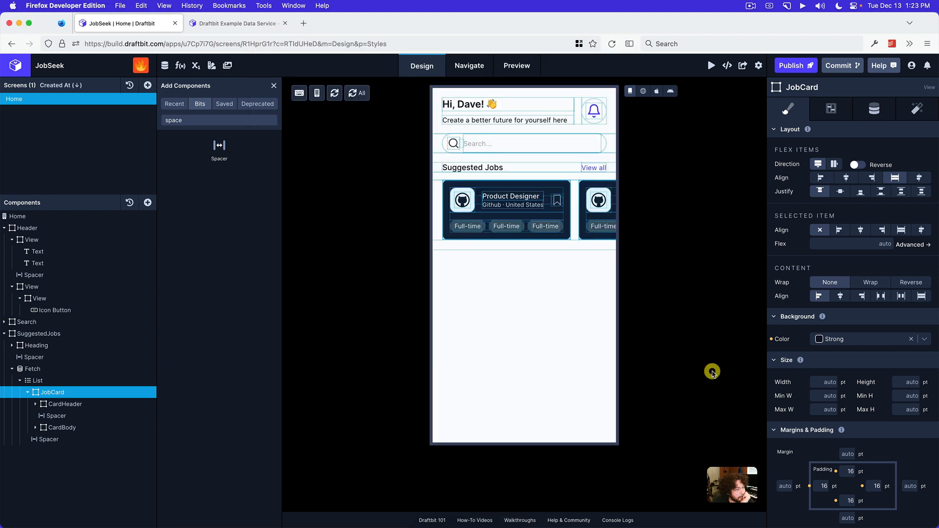
pyautogui.click(644, 91)
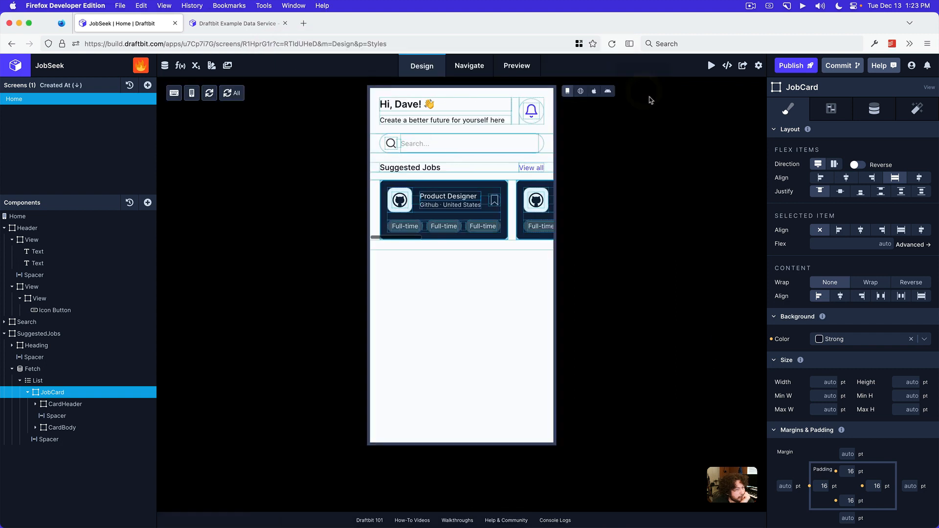
pyautogui.click(581, 91)
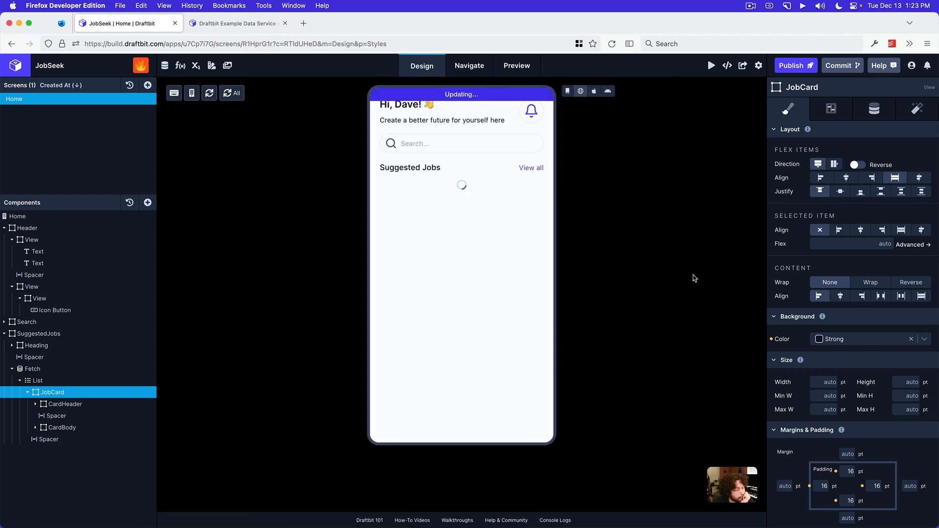
pyautogui.hscroll(3, 459, 208)
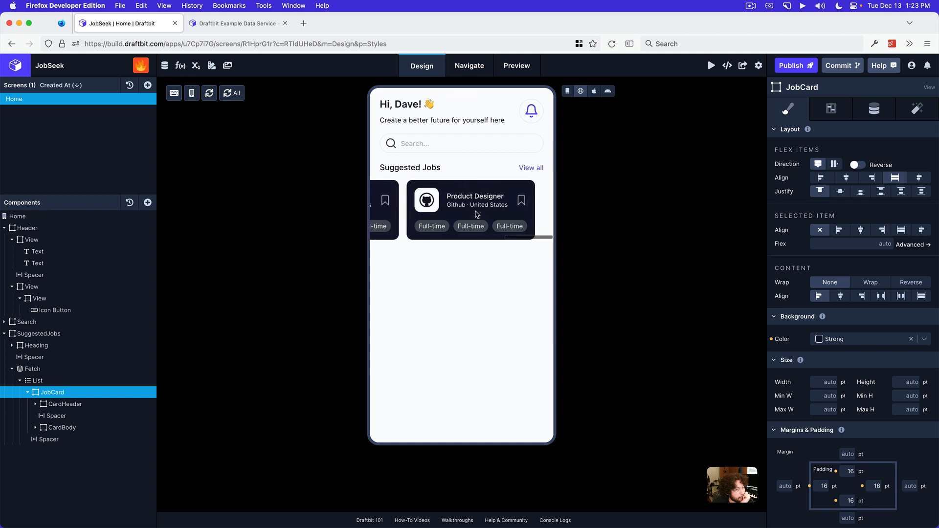
pyautogui.hscroll(-3, 472, 212)
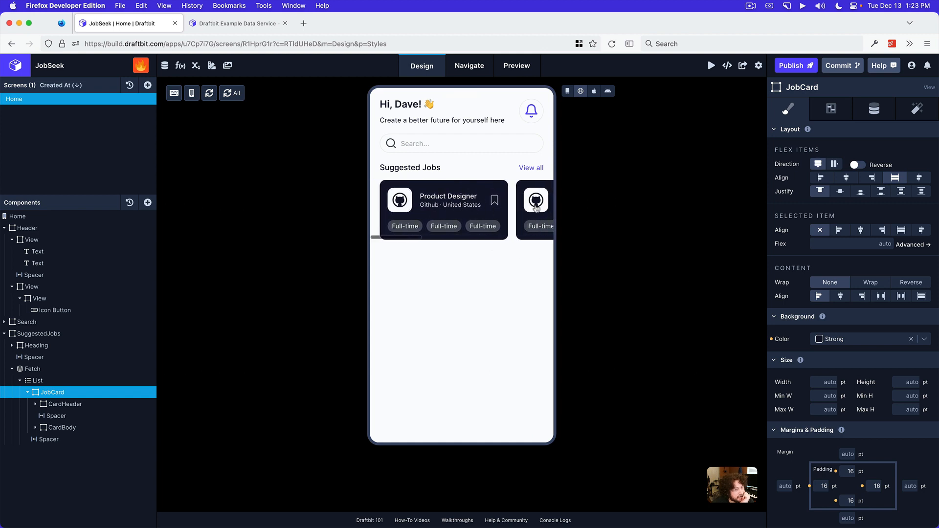
pyautogui.hscroll(3, 529, 215)
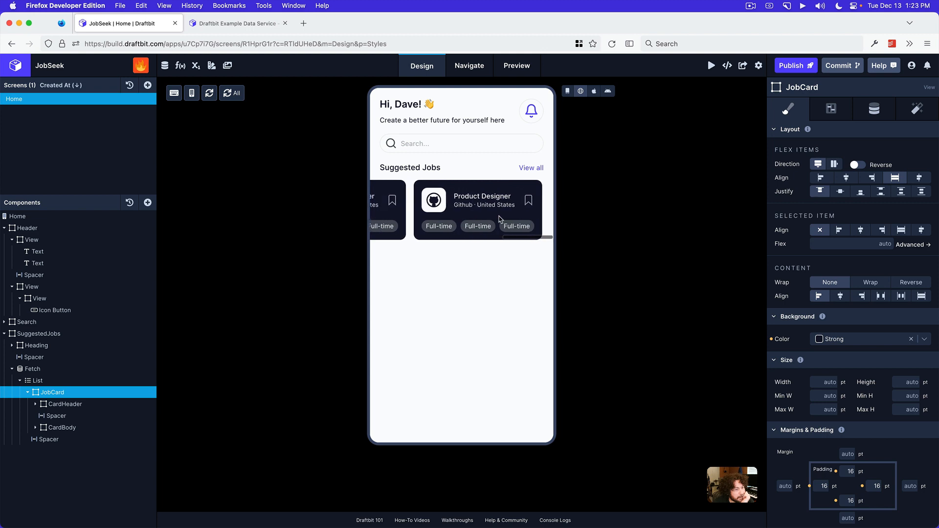
pyautogui.hscroll(-3, 497, 218)
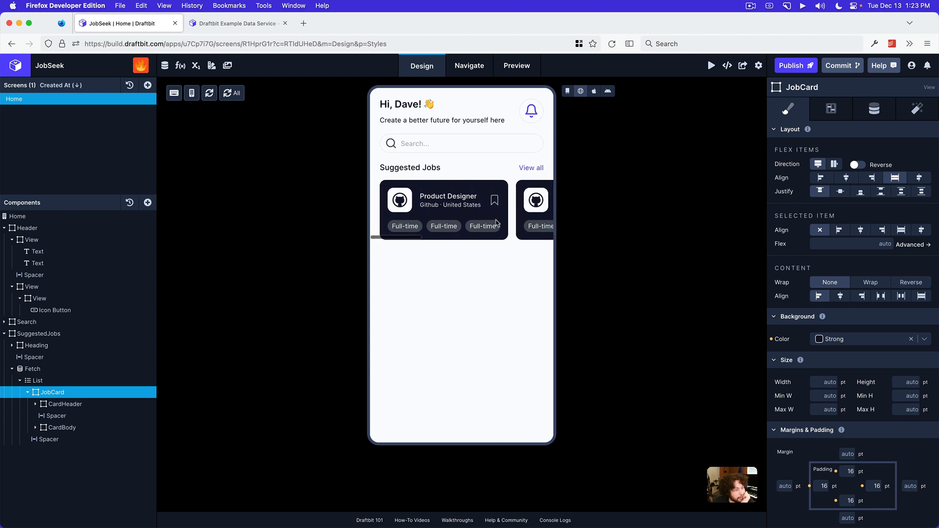
pyautogui.moveTo(499, 521)
pyautogui.hscroll(5, 477, 234)
pyautogui.hscroll(-5, 478, 233)
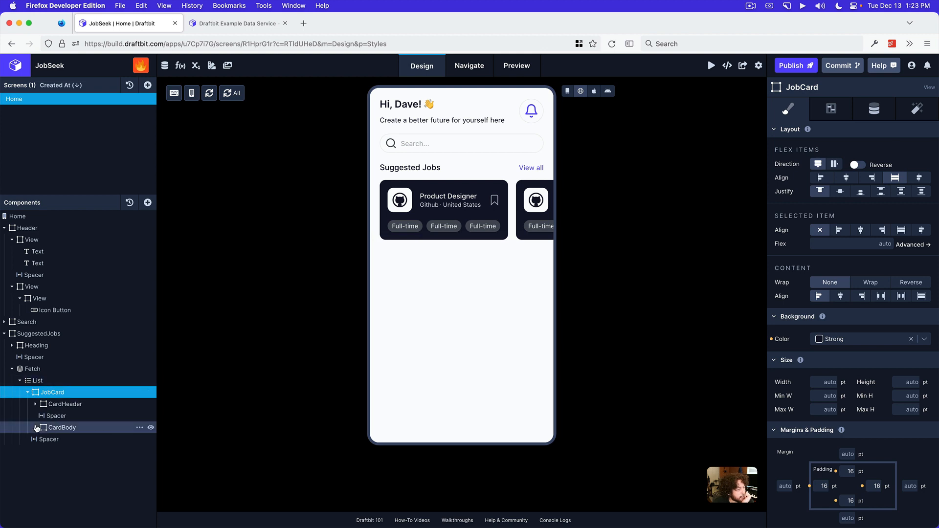
# Duplicate the Spacer between CardHeader and CardBody so that a second one follows CardBody
pyautogui.click(56, 394)
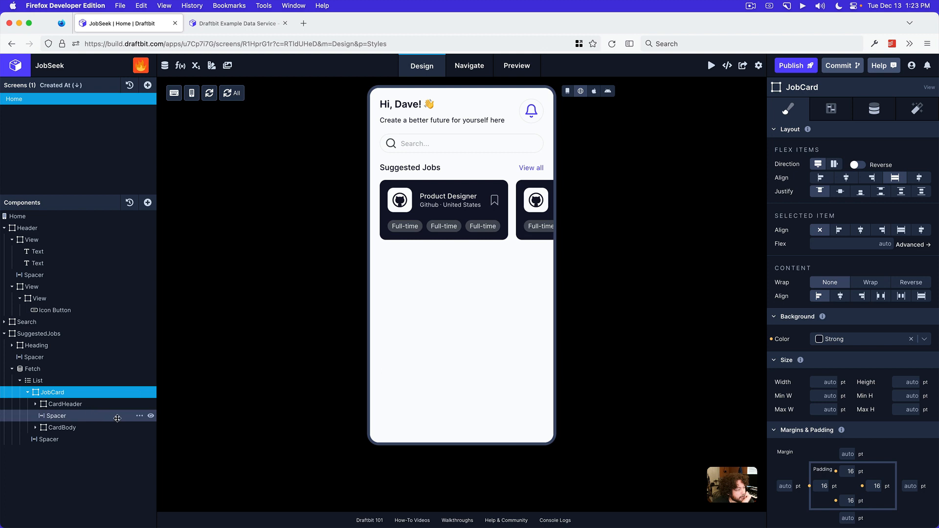
pyautogui.click(139, 417)
pyautogui.click(151, 440)
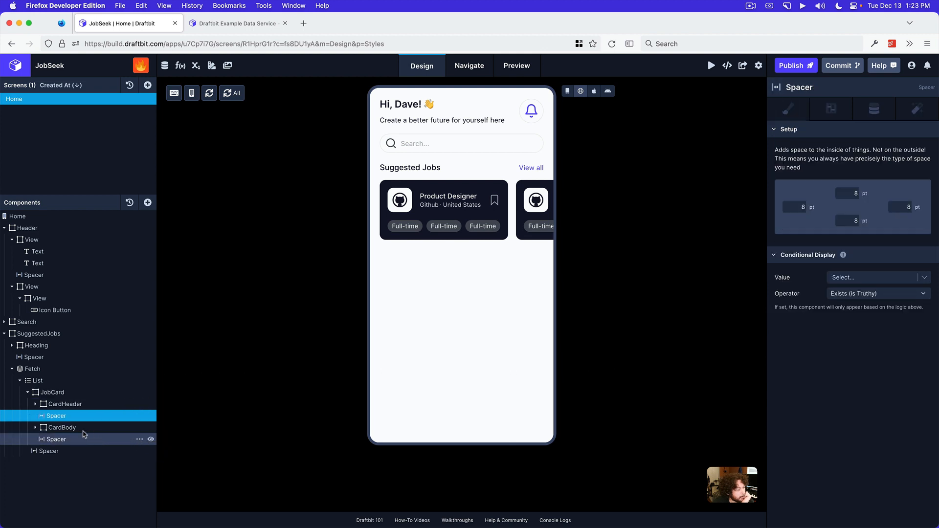
# Add a View at the end of JobCard, below the last Spacer, and rename it CardFooter
pyautogui.click(75, 391)
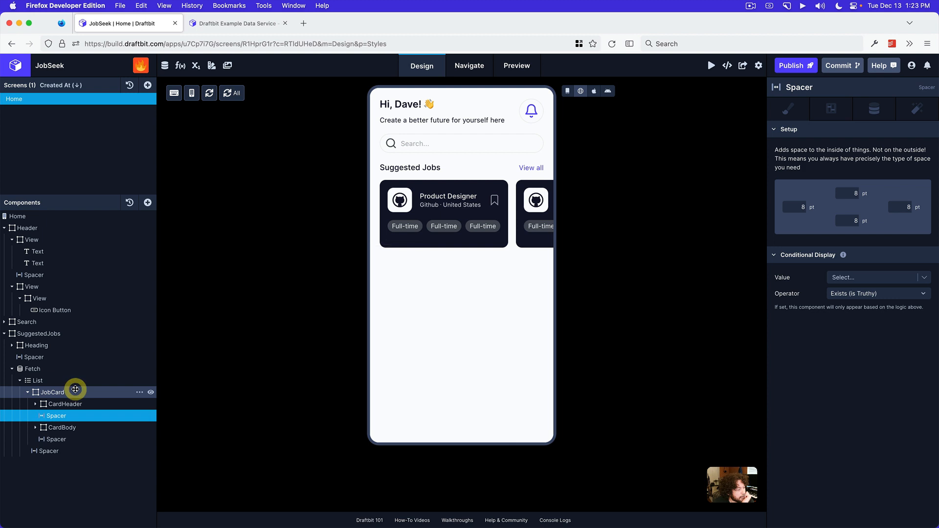
pyautogui.click(148, 203)
pyautogui.moveTo(187, 206); pyautogui.dragTo(78, 450)
pyautogui.doubleClick(90, 448)
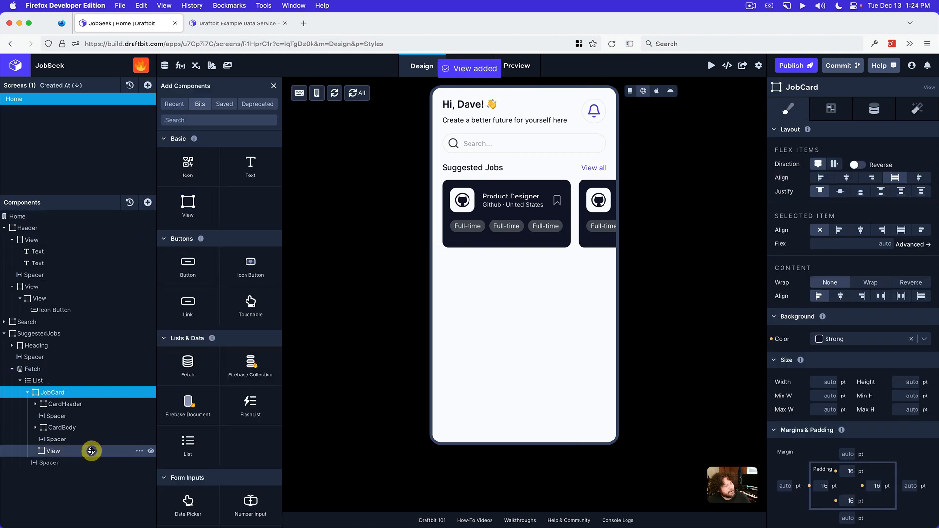
pyautogui.write('CardFooter')
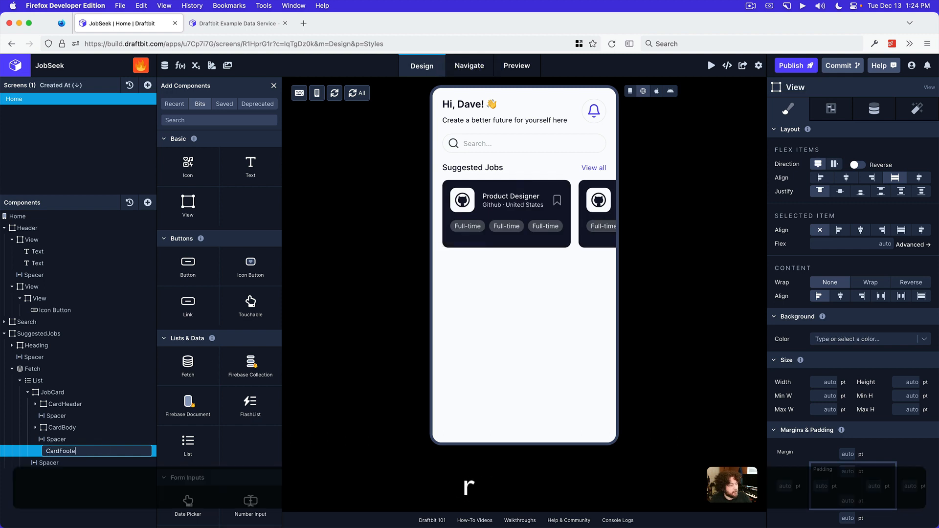
pyautogui.press('Return')
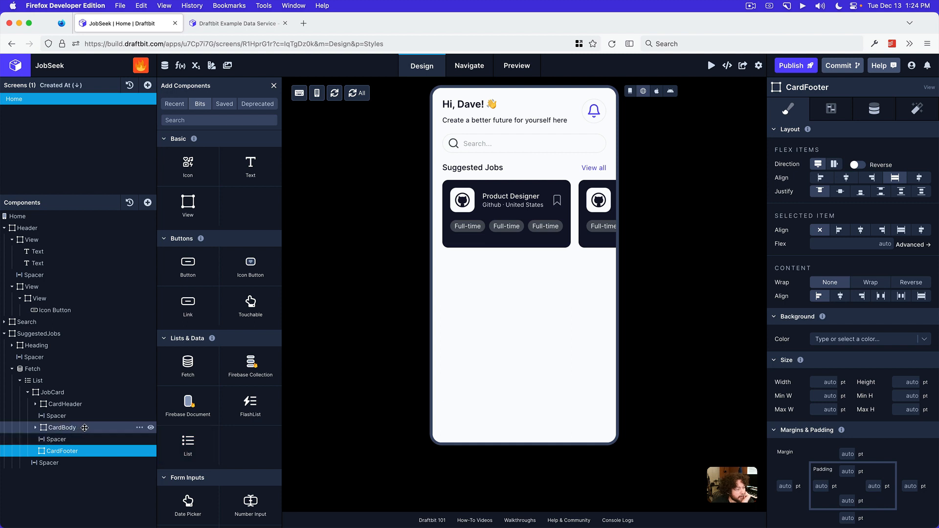
# Set CardFooter's flex direction to row and align its items to center
pyautogui.click(84, 392)
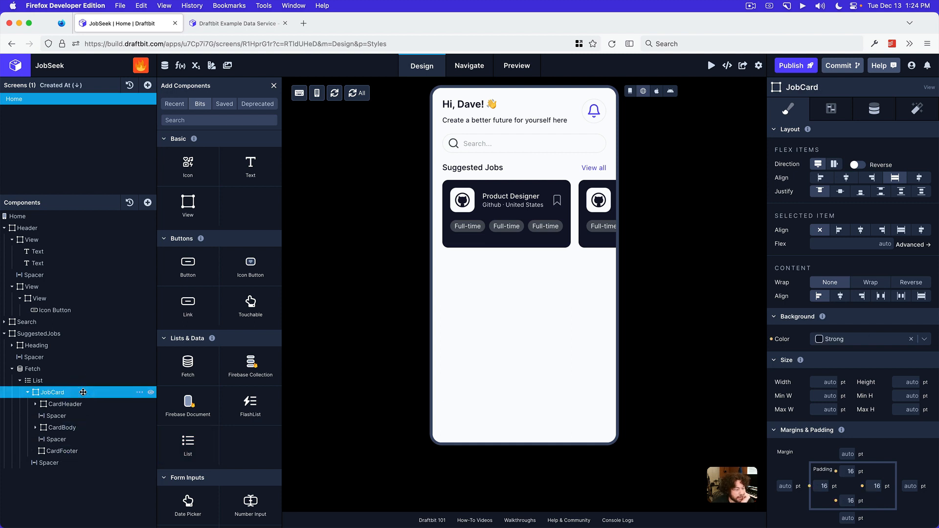
pyautogui.click(80, 451)
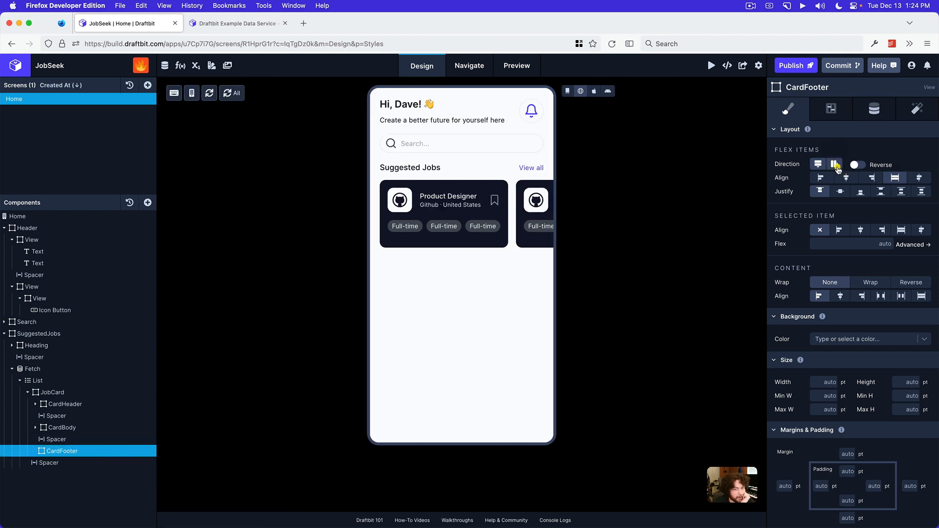
pyautogui.click(834, 164)
pyautogui.click(842, 180)
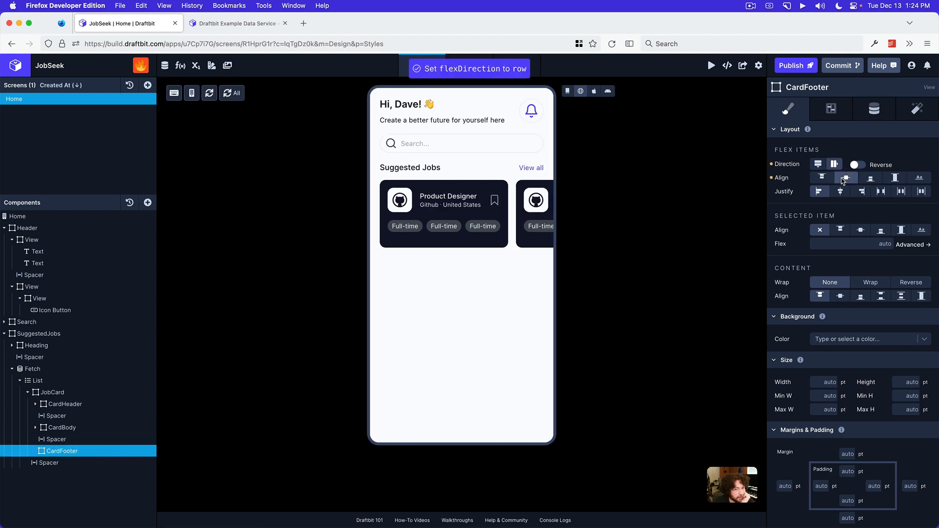
# Add two Views inside CardFooter
pyautogui.click(147, 203)
pyautogui.click(206, 205)
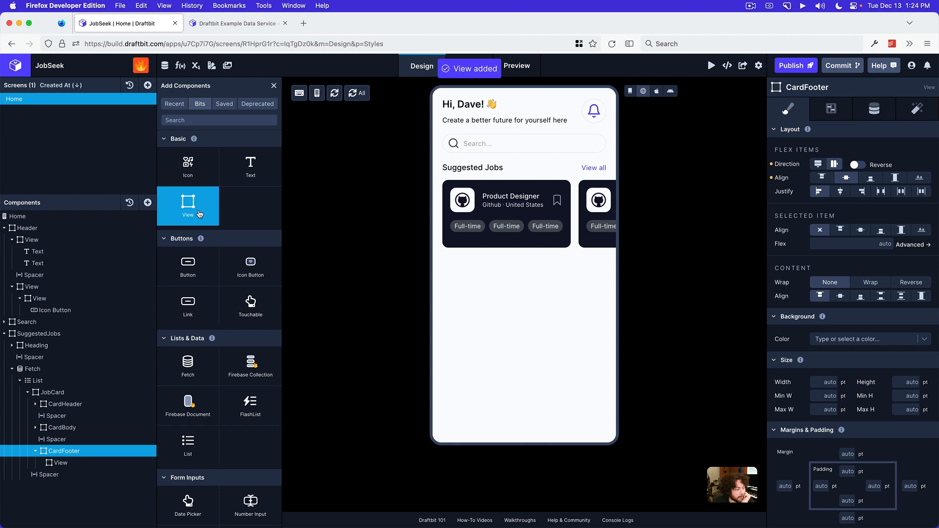
pyautogui.click(200, 214)
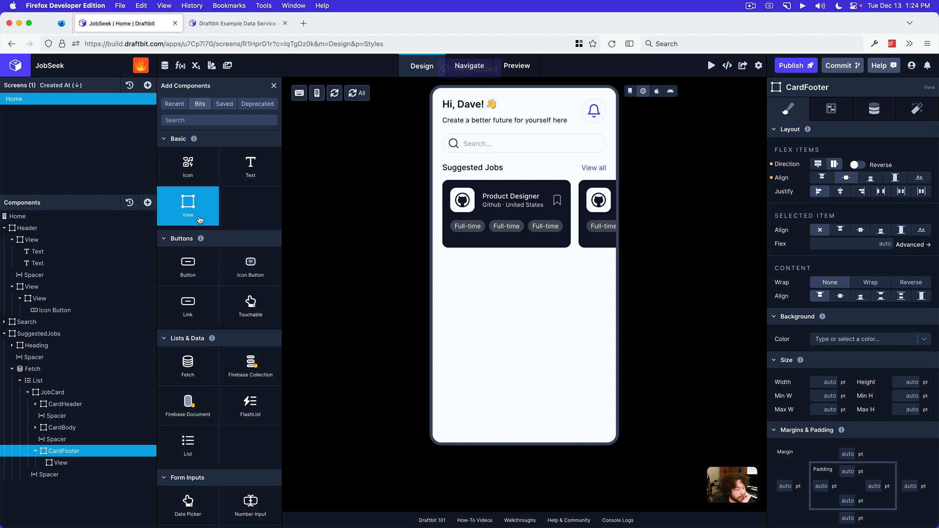
# Add a Text component to the first View inside CardFooter and check the job card's footer in the Preview mockup
pyautogui.click(85, 463)
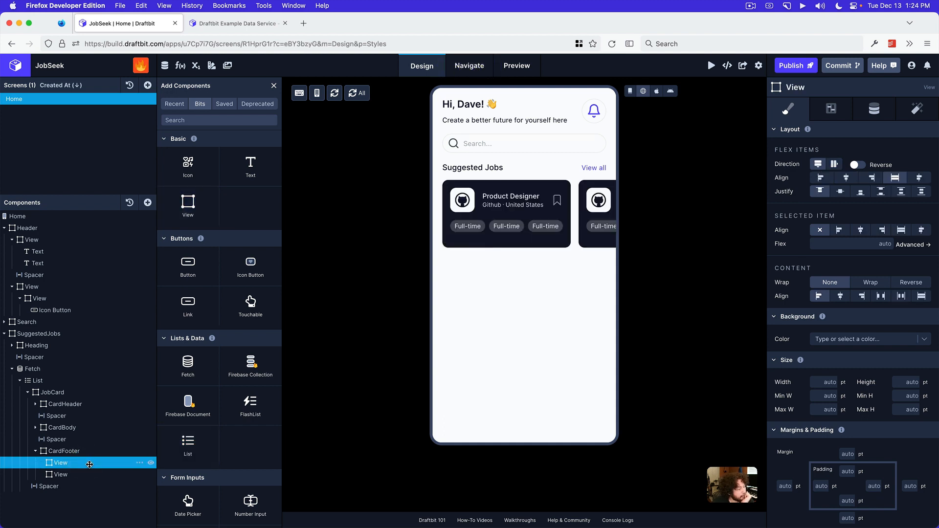
pyautogui.doubleClick(89, 464)
pyautogui.click(101, 451)
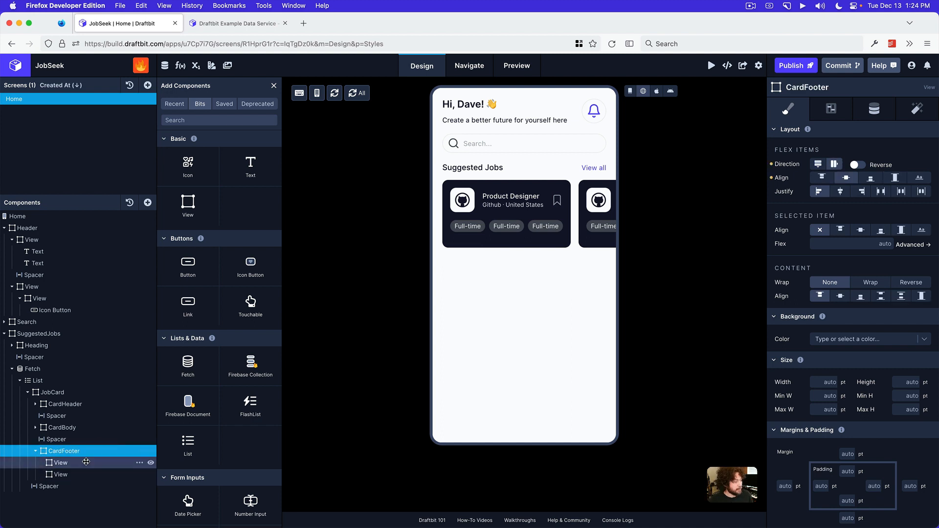
pyautogui.click(86, 462)
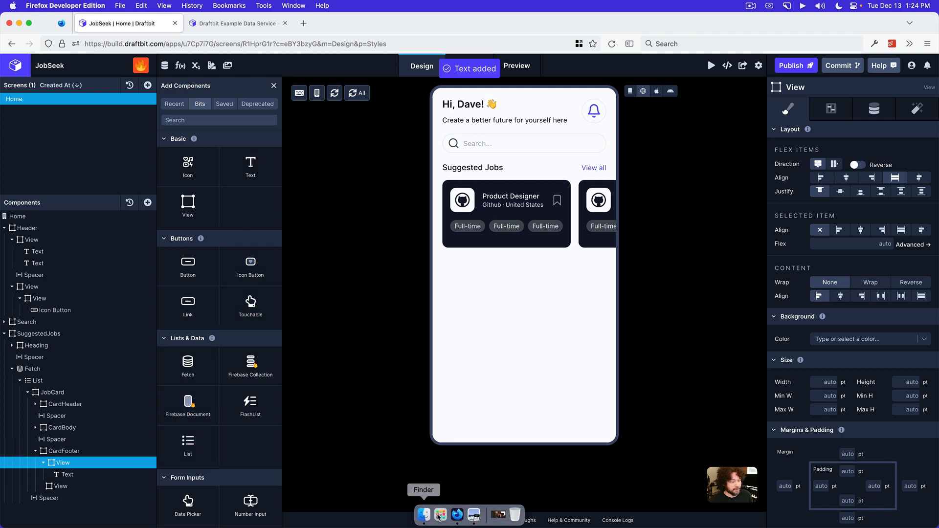
pyautogui.click(474, 515)
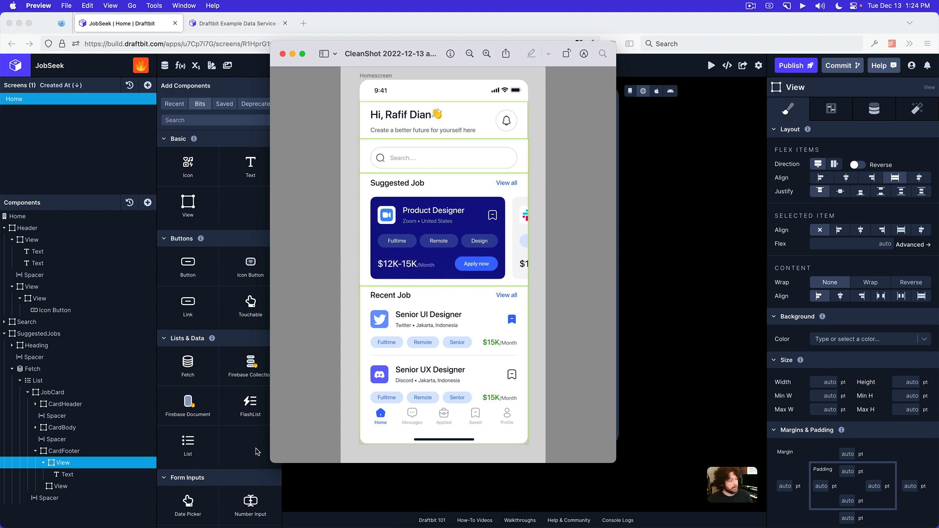
# Try a row flex direction on the first View inside CardFooter in Draftbit and reset it
pyautogui.click(75, 466)
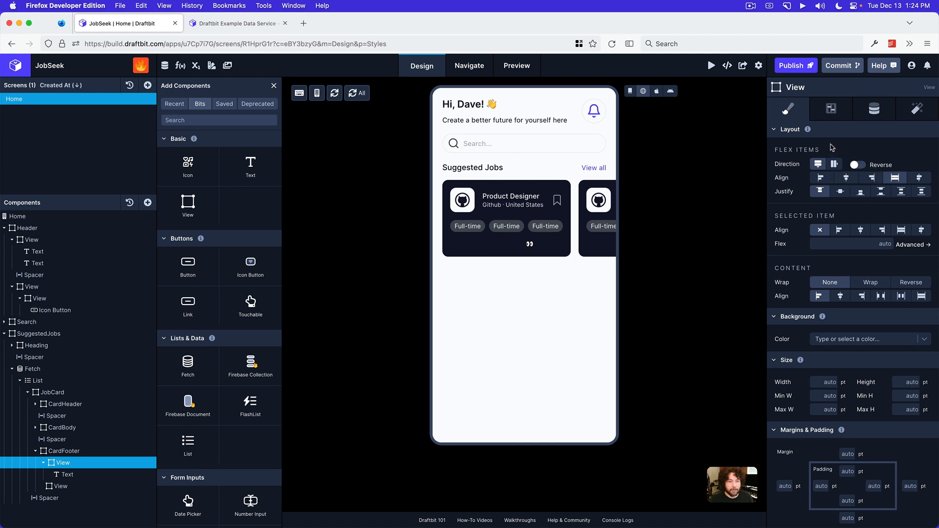
pyautogui.click(834, 164)
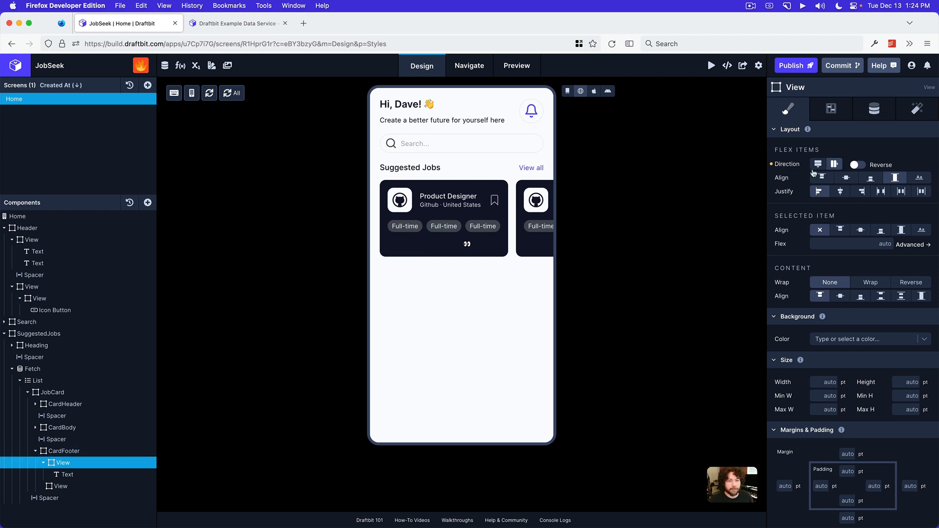
pyautogui.click(771, 165)
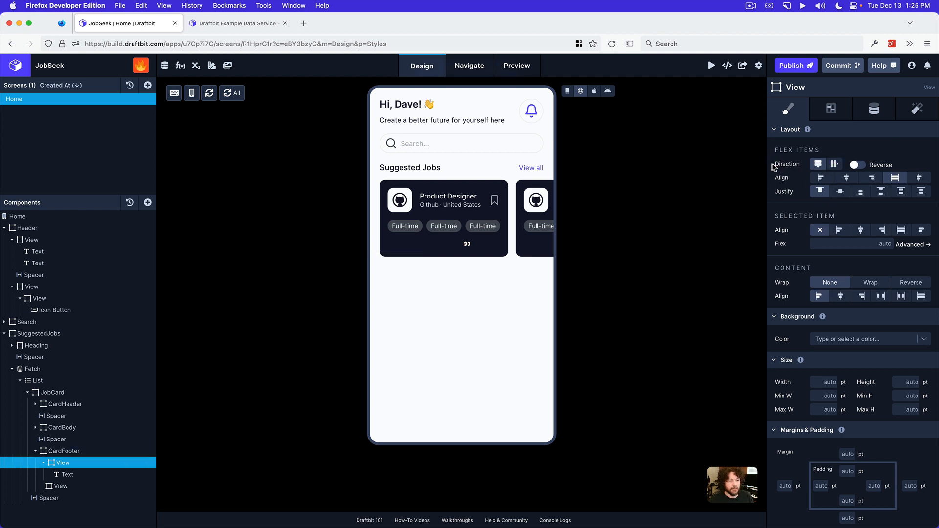
# Set the Text in CardFooter's first View to the Inter font in Extra Bold at size 18
pyautogui.click(88, 474)
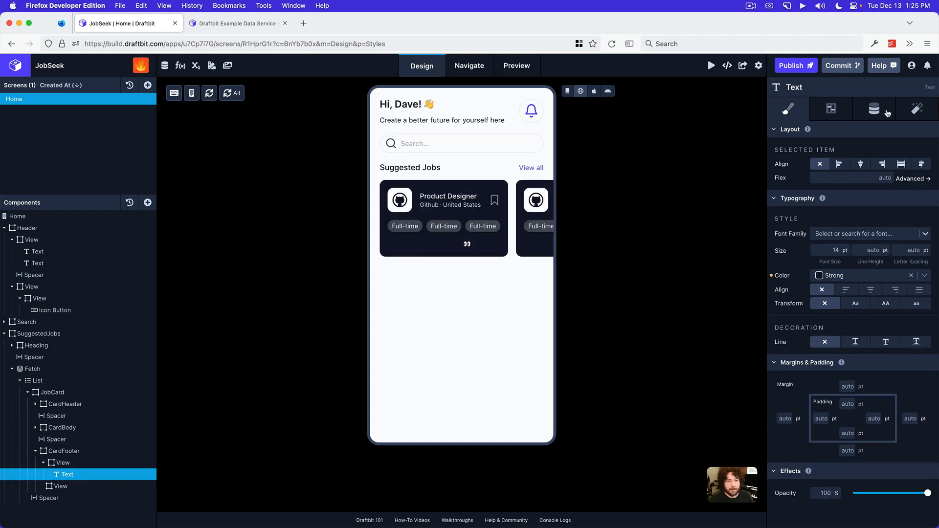
pyautogui.click(837, 234)
pyautogui.write('inter')
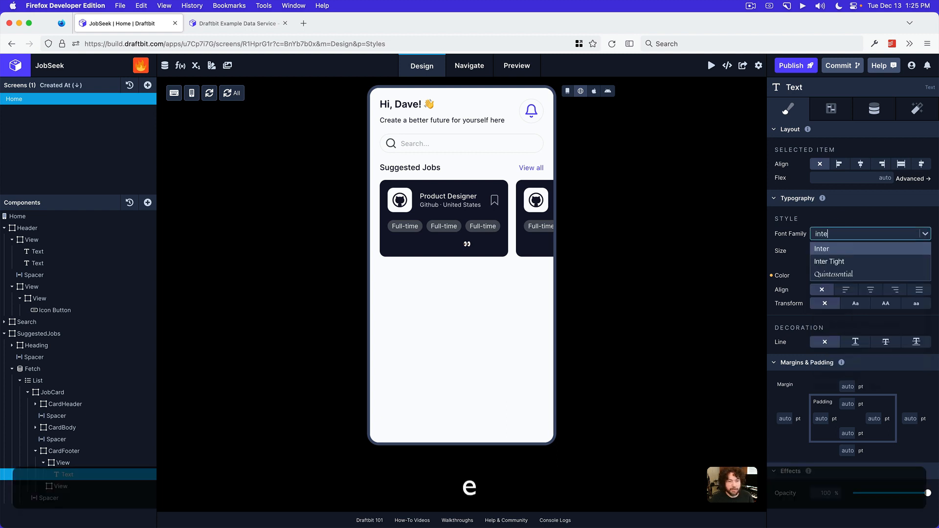
pyautogui.click(830, 248)
pyautogui.click(830, 251)
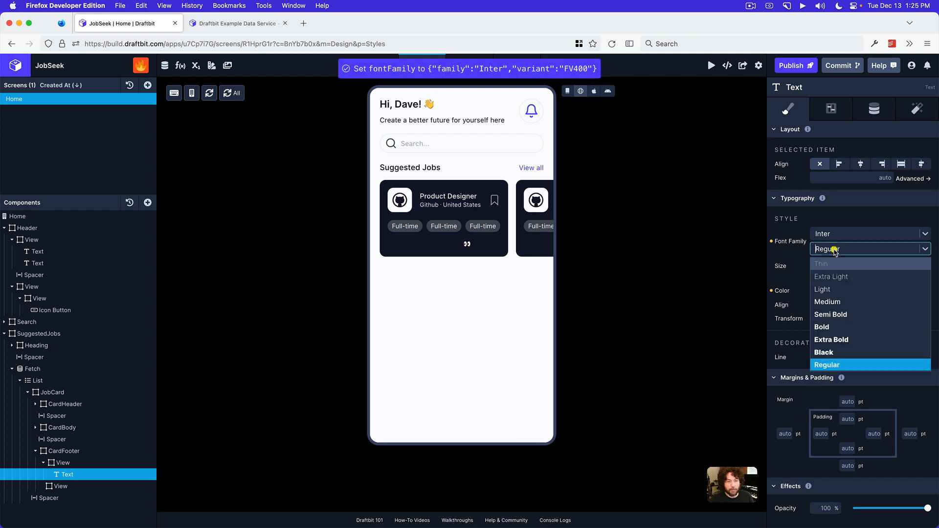
pyautogui.click(835, 339)
pyautogui.click(835, 264)
pyautogui.write('18')
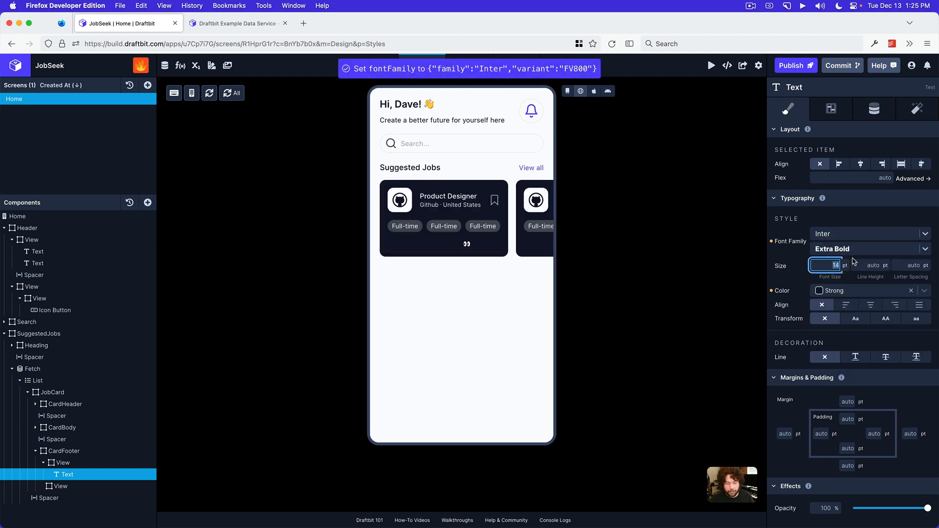
pyautogui.press('Return')
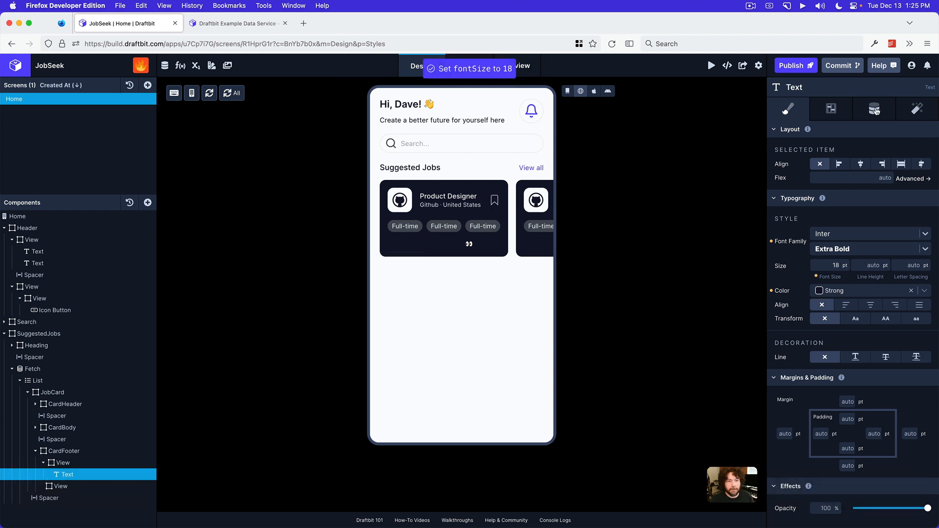
# Check the salary wording in the Preview mockup and set the footer Text's content to "$12k-15k" in Draftbit
pyautogui.click(876, 110)
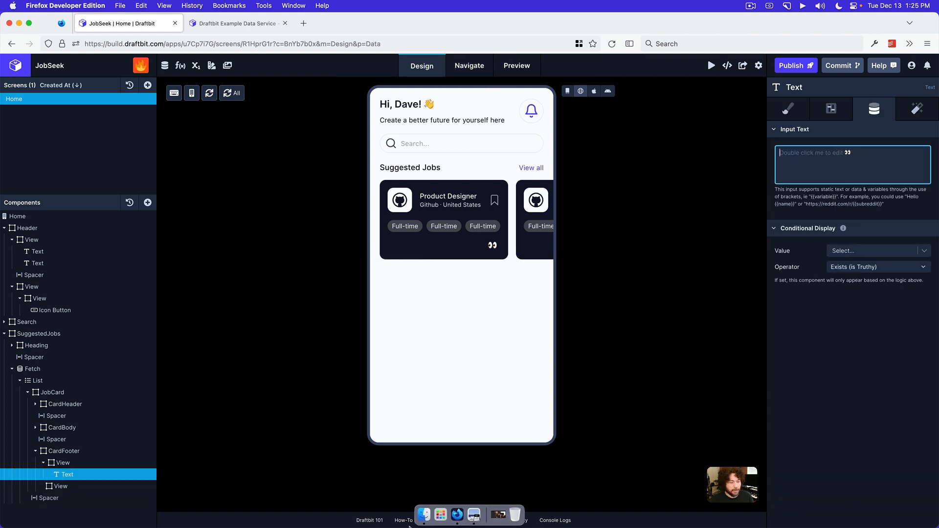
pyautogui.click(473, 514)
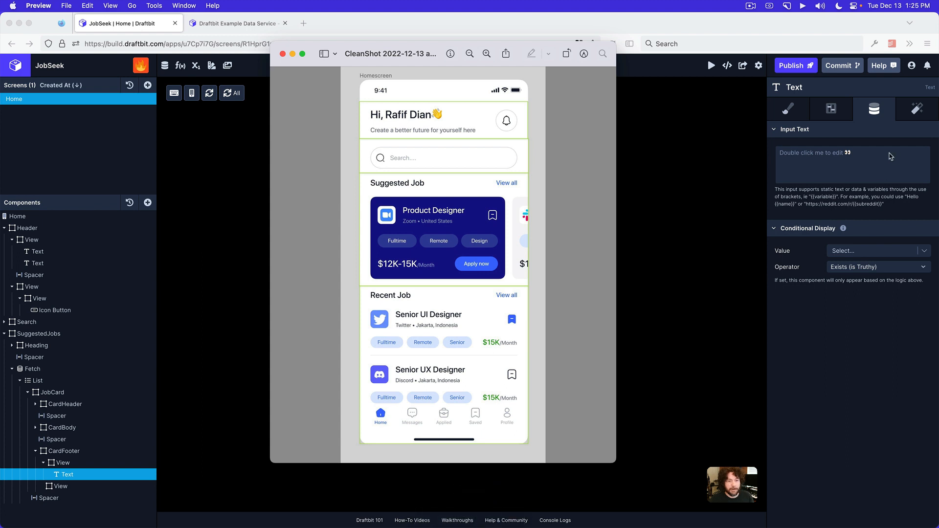
pyautogui.click(874, 162)
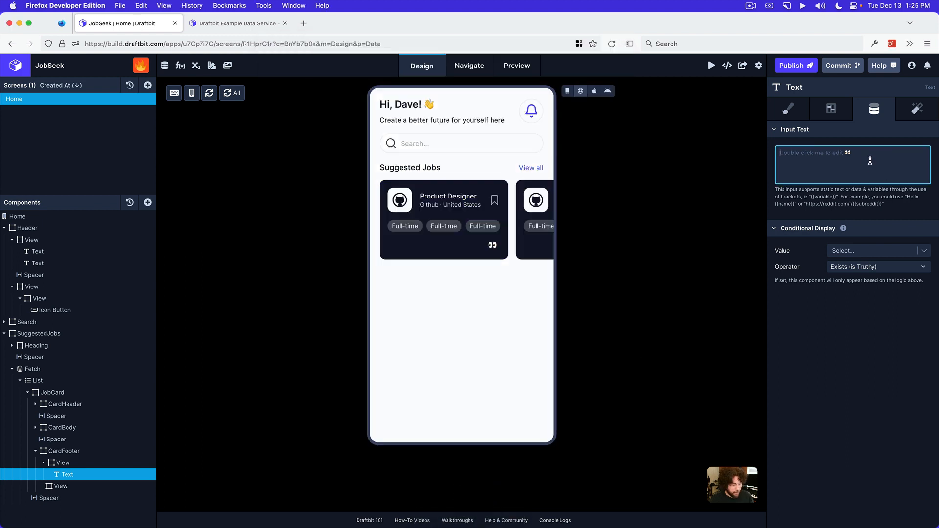
pyautogui.write('$12')
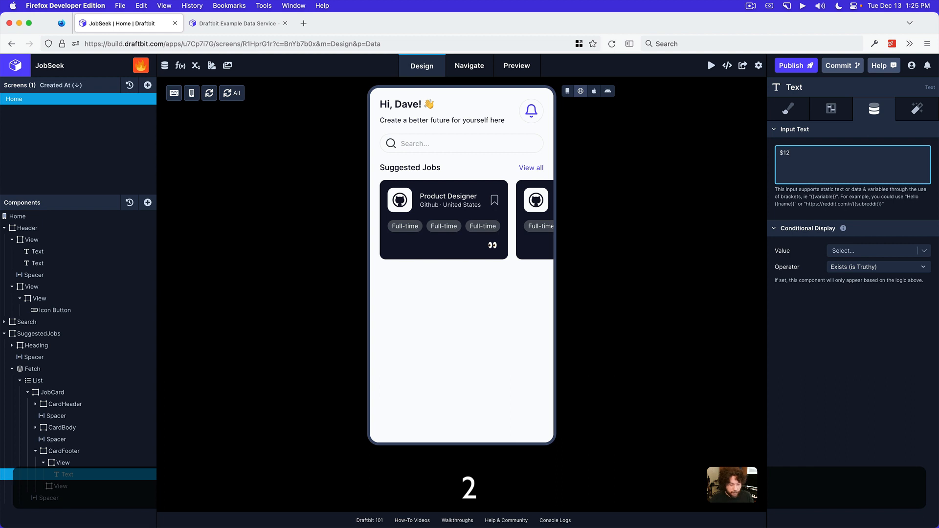
pyautogui.write('k-')
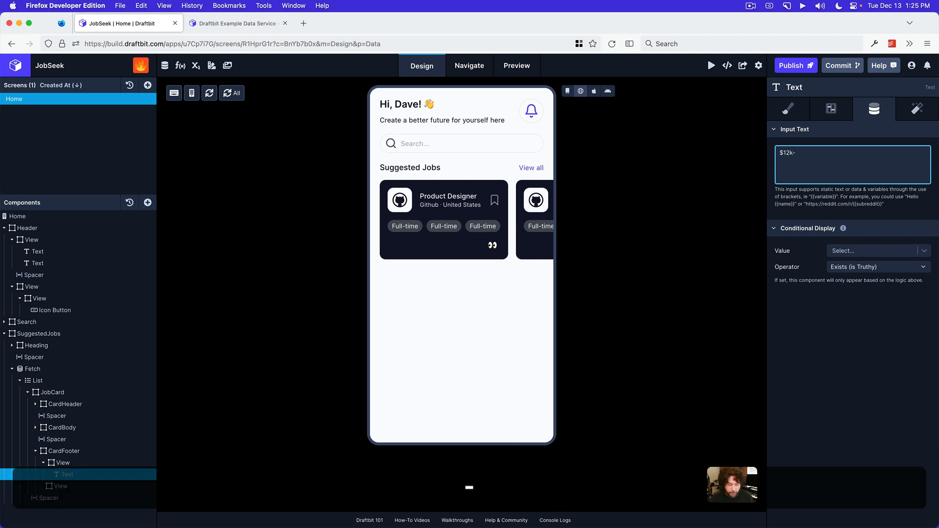
pyautogui.write('15k')
pyautogui.click(929, 430)
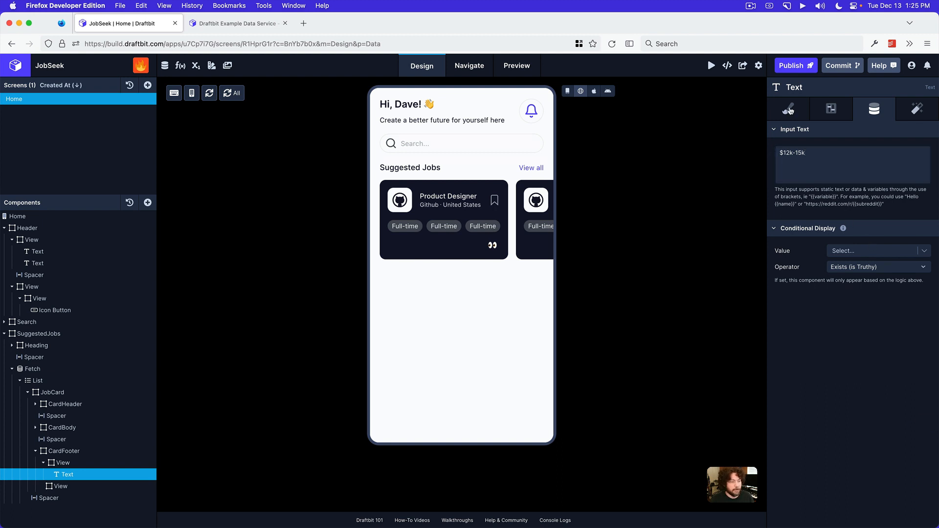
# Set the footer salary text's color to Background and its font size to 24
pyautogui.click(789, 109)
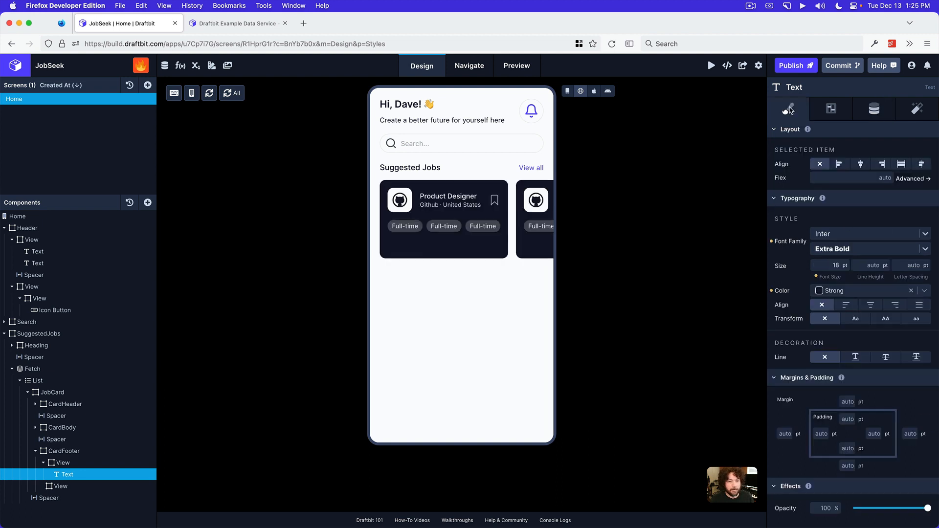
pyautogui.click(848, 291)
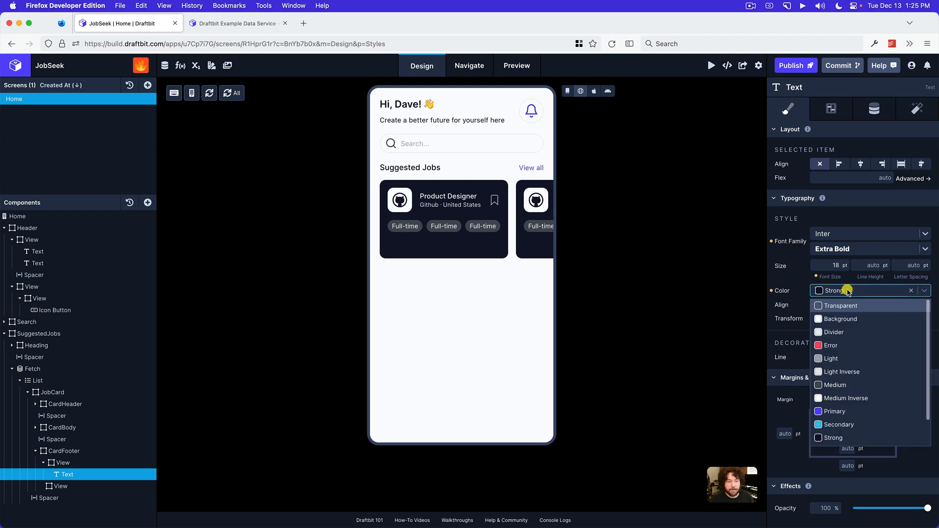
pyautogui.click(843, 319)
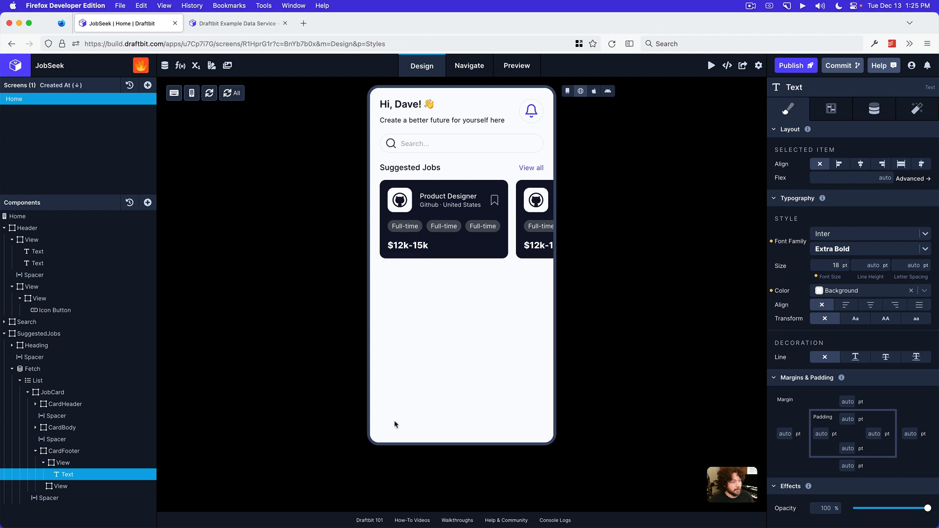
pyautogui.click(827, 266)
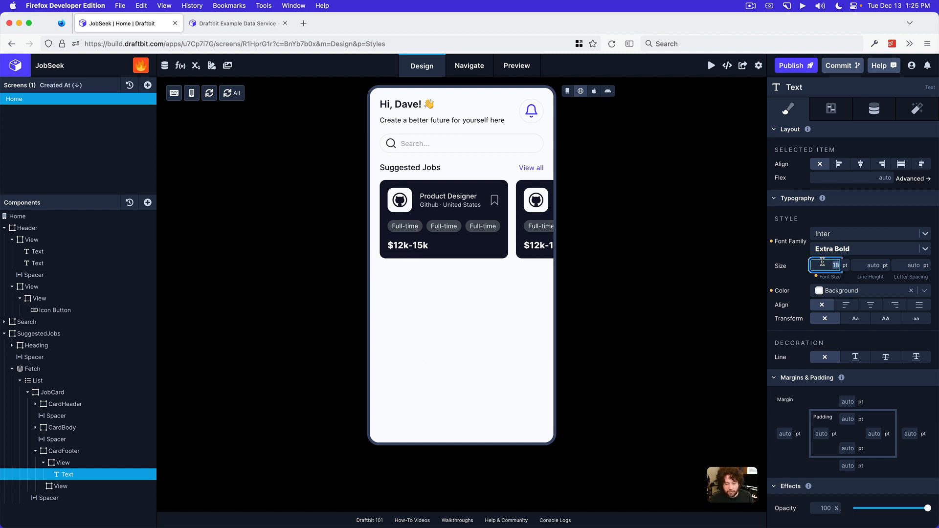
pyautogui.write('24')
pyautogui.press('Return')
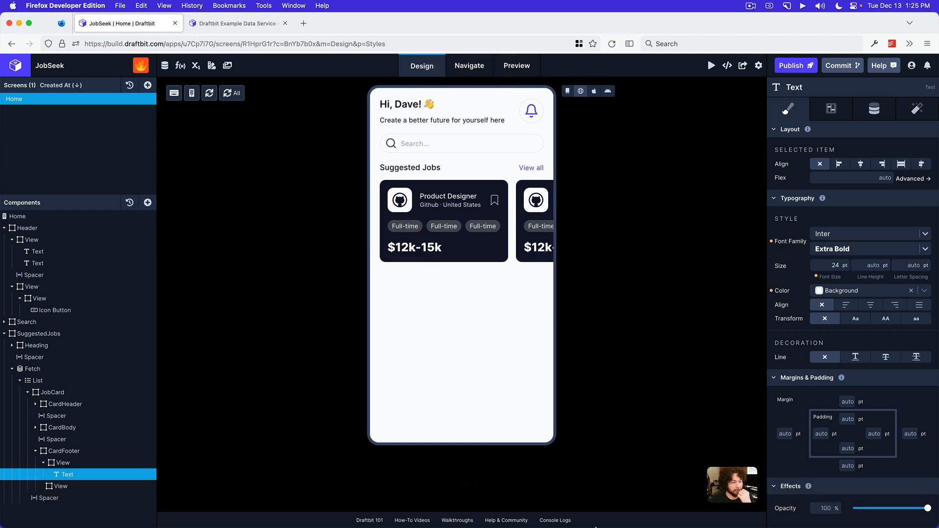
# Compare the salary text with the Preview mockup and set its font weight to Bold in Draftbit
pyautogui.click(474, 520)
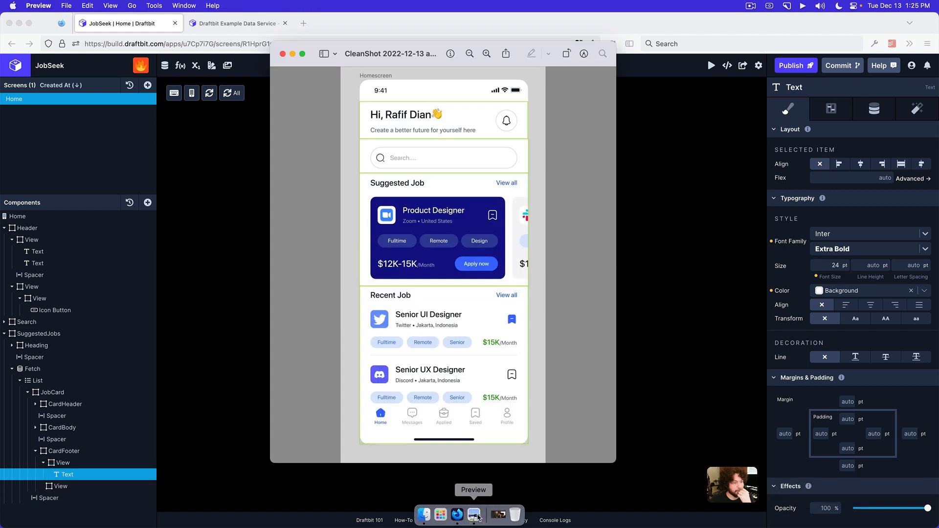
pyautogui.click(569, 295)
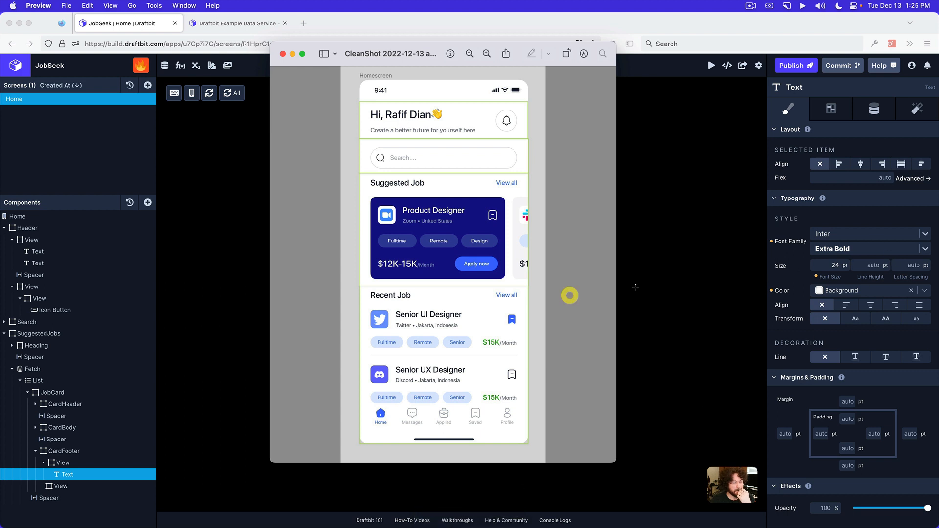
pyautogui.click(670, 284)
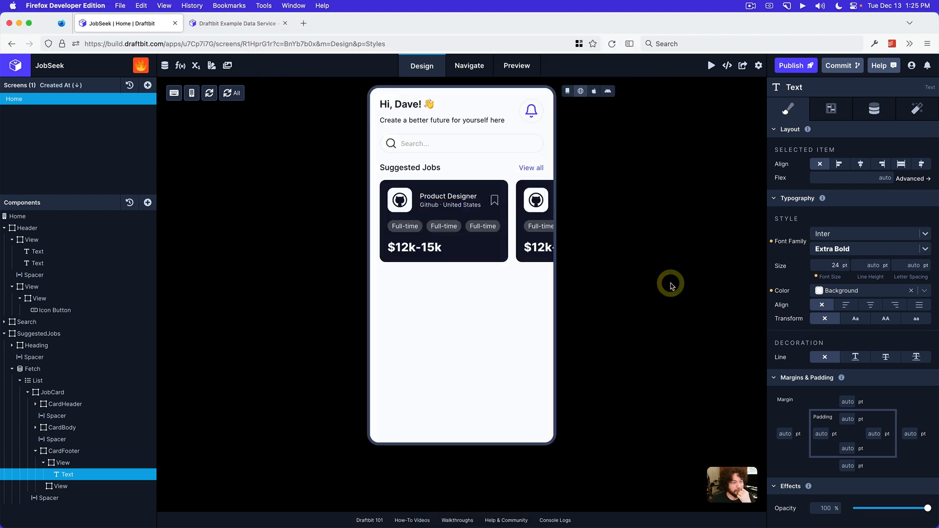
pyautogui.click(851, 251)
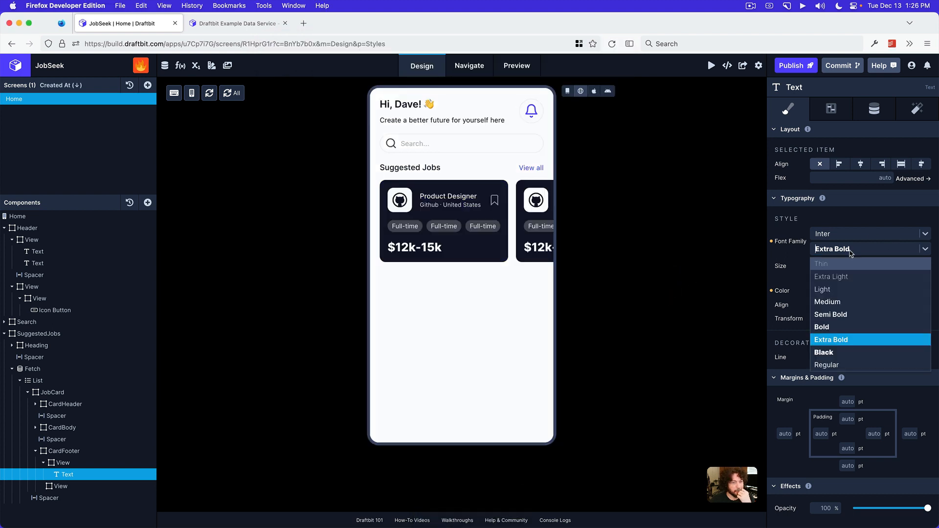
pyautogui.click(840, 326)
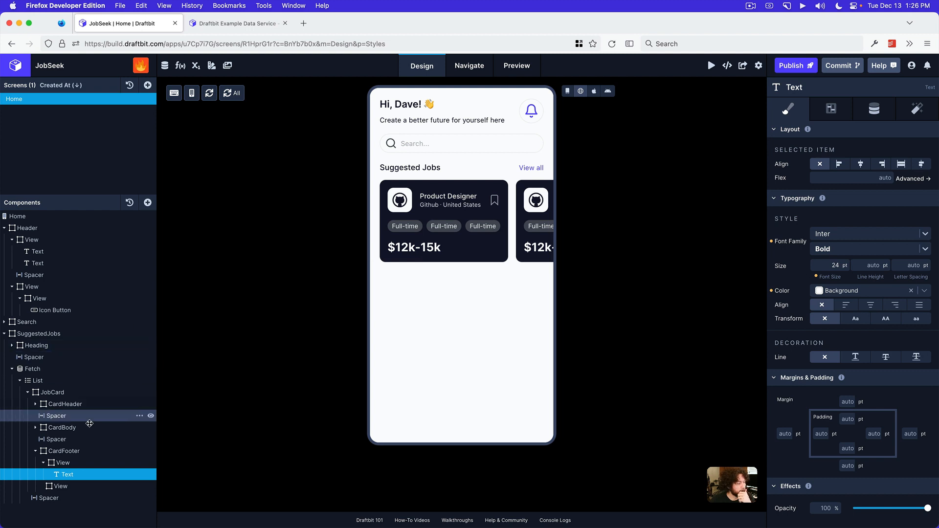
# Set the font weight of the "Product Designer" title in CardHeader to Semi Bold
pyautogui.click(37, 406)
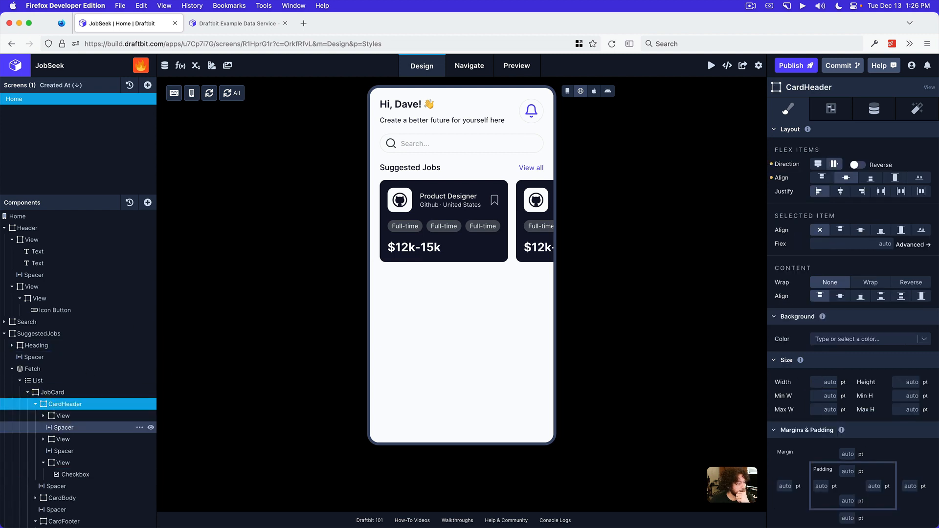
pyautogui.click(49, 418)
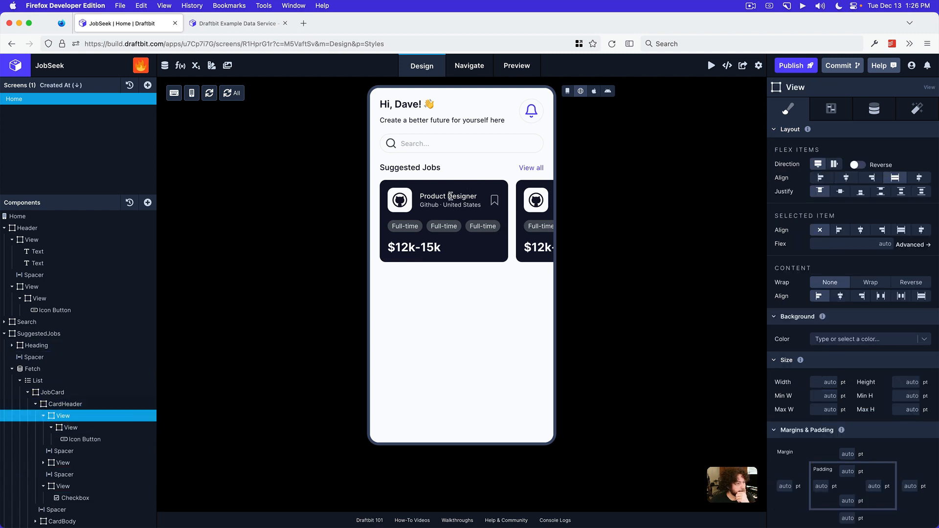
pyautogui.click(567, 92)
pyautogui.click(444, 198)
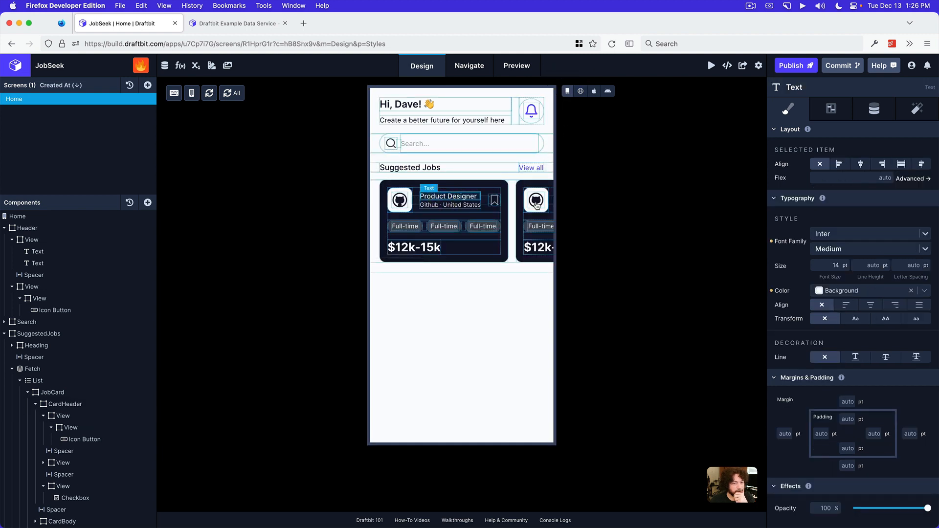
pyautogui.click(833, 255)
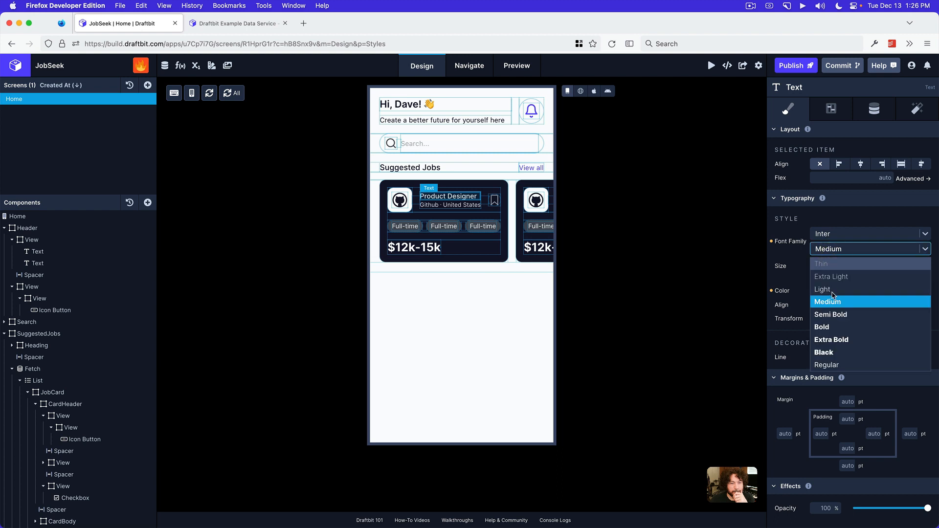
pyautogui.click(830, 313)
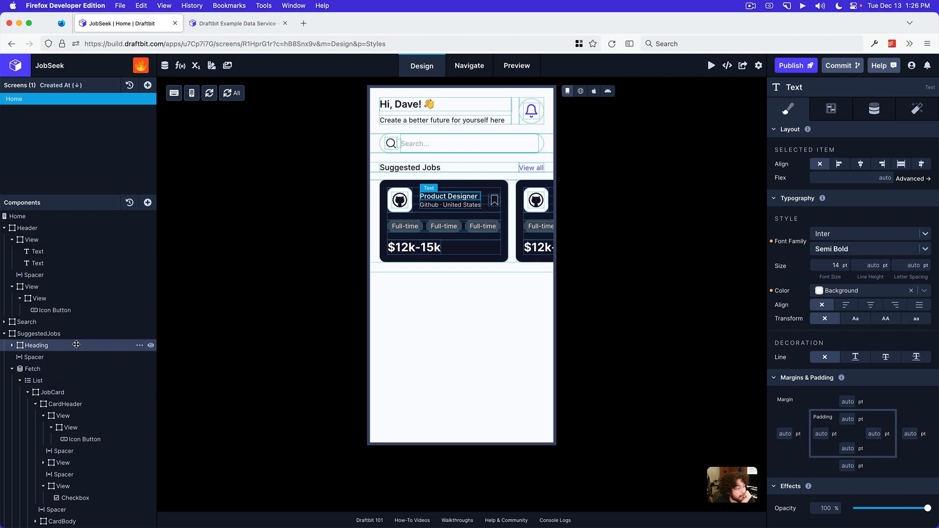
# Try a width of 320 pt on the JobCard
pyautogui.click(79, 390)
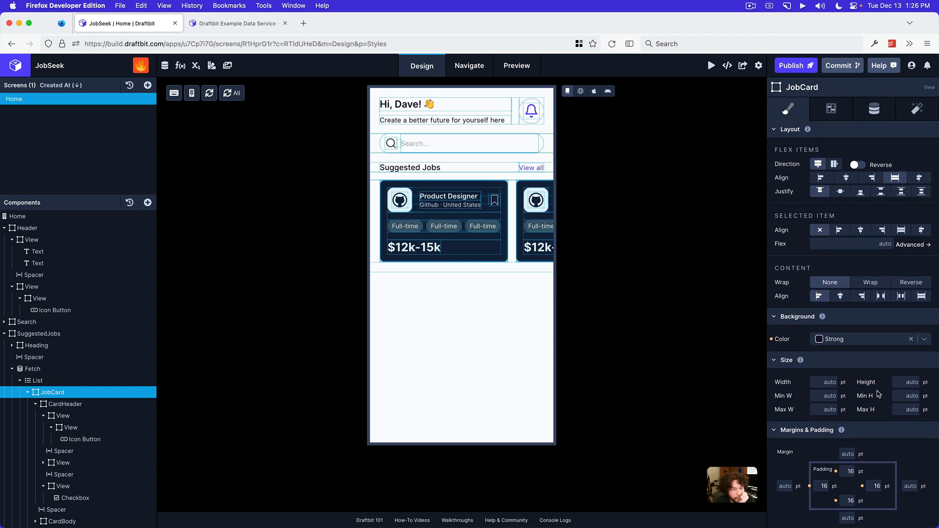
pyautogui.scroll(-3, 878, 394)
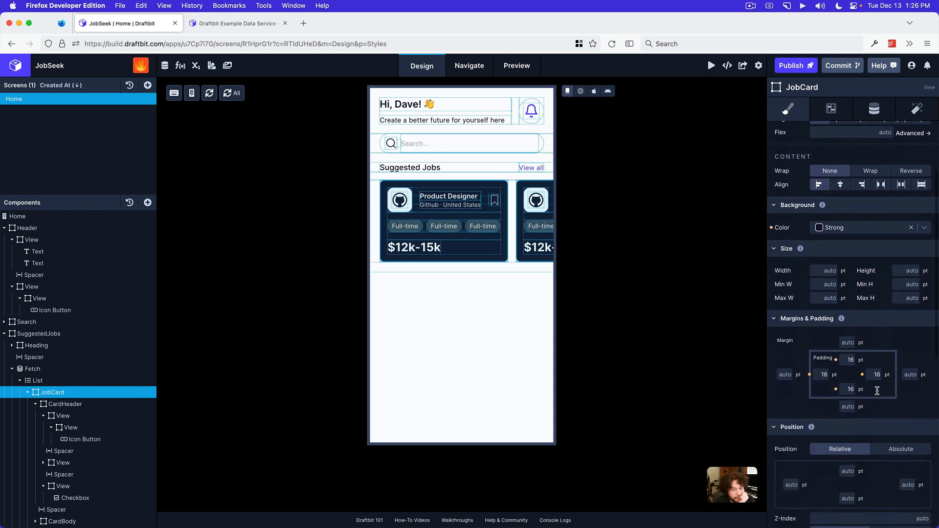
pyautogui.click(822, 270)
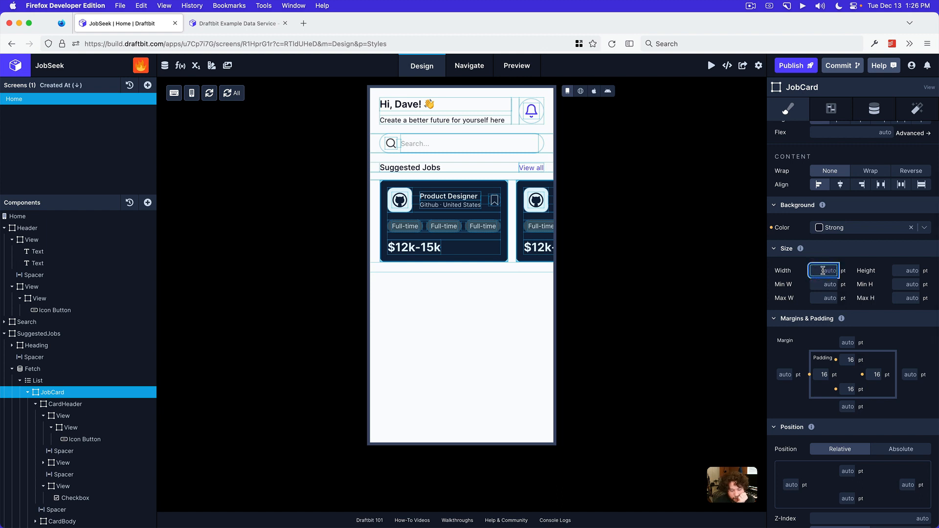
pyautogui.write('320')
pyautogui.press('Return')
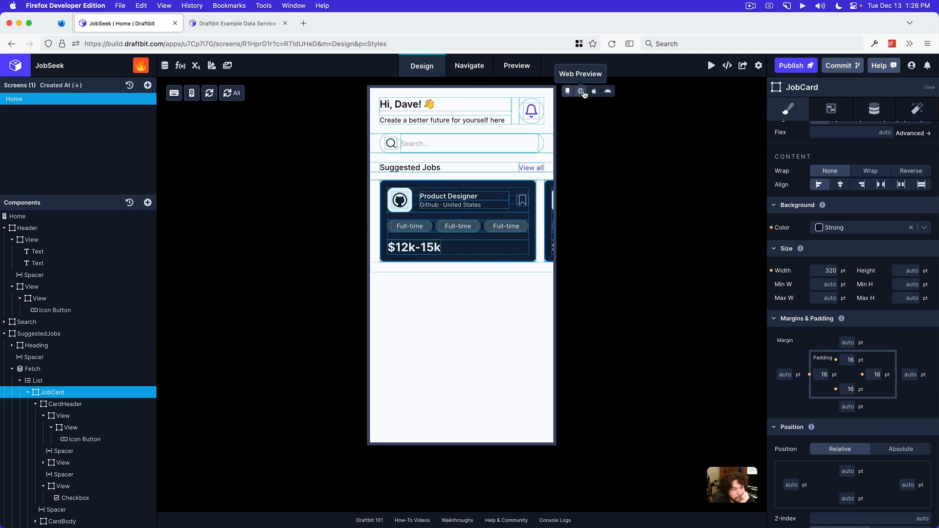
# Set the JobCard's width to 300 pt and view the result in Web Preview
pyautogui.click(825, 270)
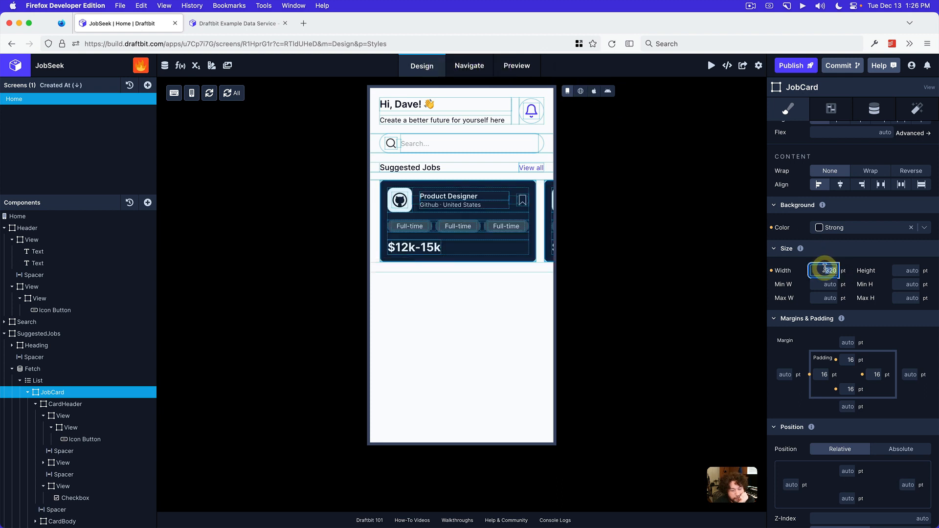
pyautogui.write('30')
pyautogui.press('Return')
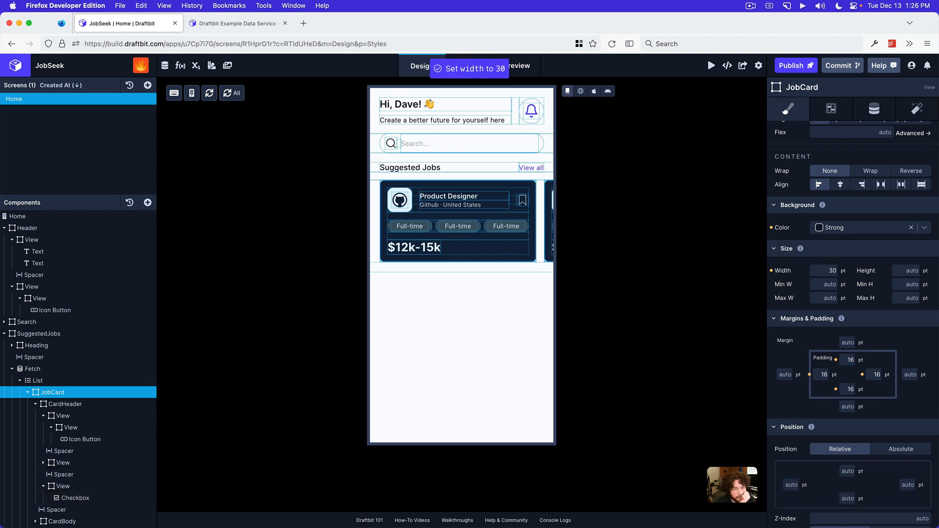
pyautogui.doubleClick(824, 272)
pyautogui.write('300')
pyautogui.press('Return')
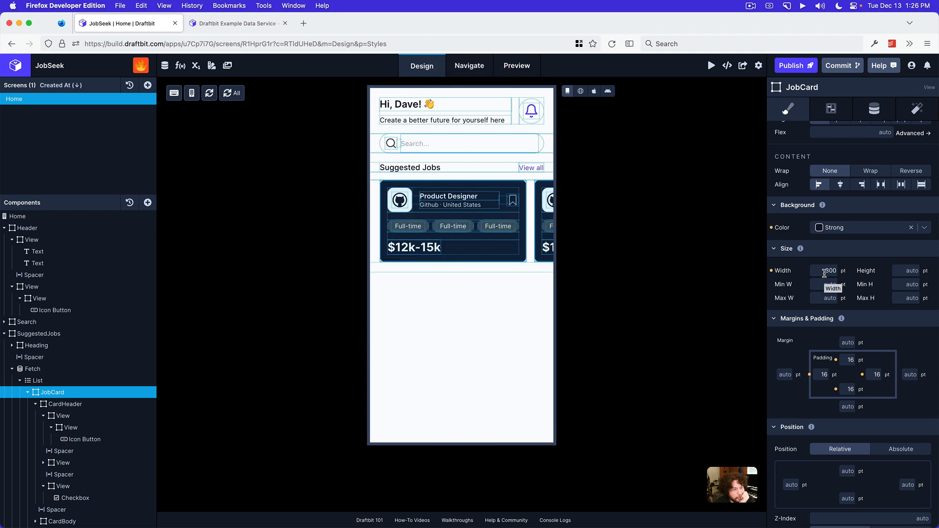
pyautogui.click(582, 91)
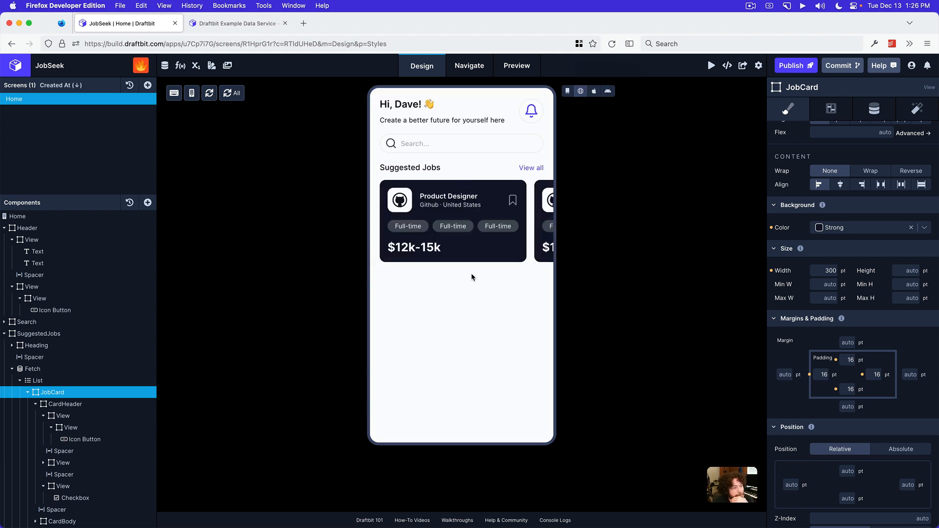
# Check how the suggested job cards scroll sideways in Web Preview and return to the editable draft view
pyautogui.hscroll(5, 507, 237)
pyautogui.hscroll(-5, 507, 237)
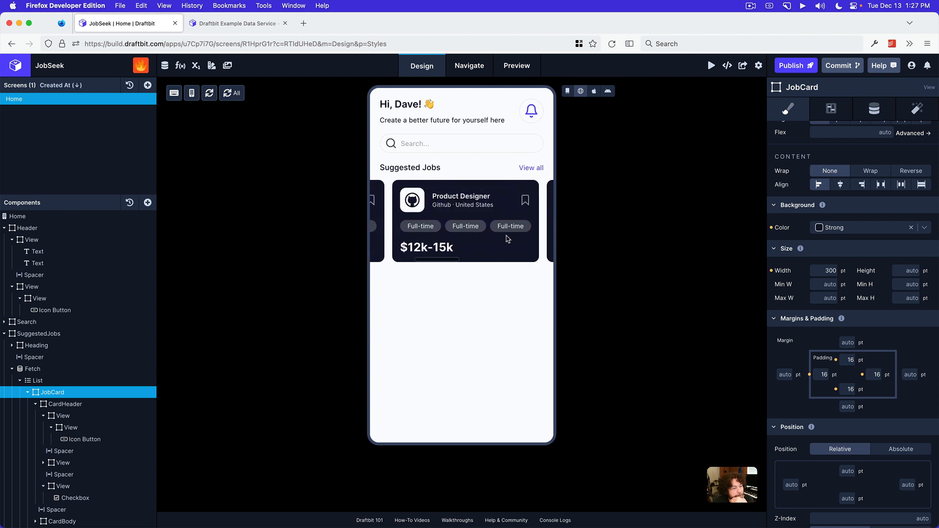
pyautogui.click(567, 91)
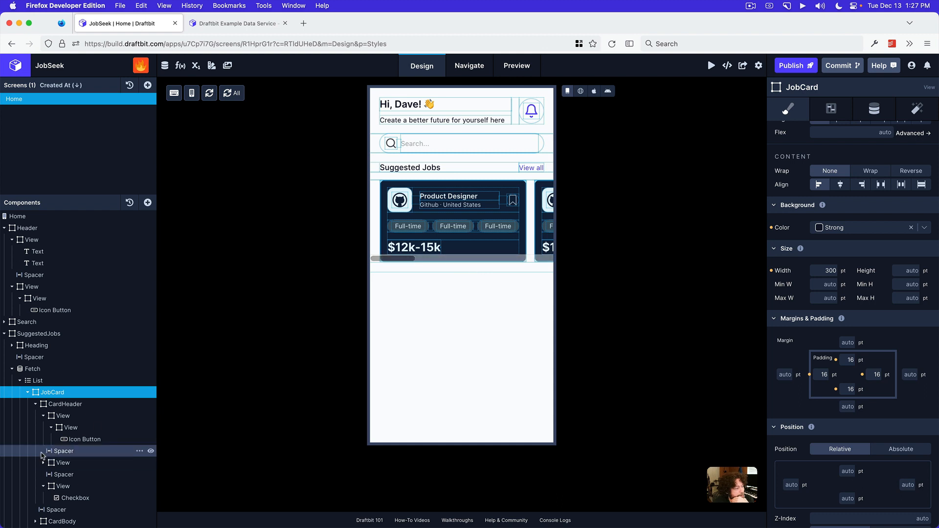
# Add a Text component nested inside the salary Text in CardFooter
pyautogui.scroll(-3, 105, 460)
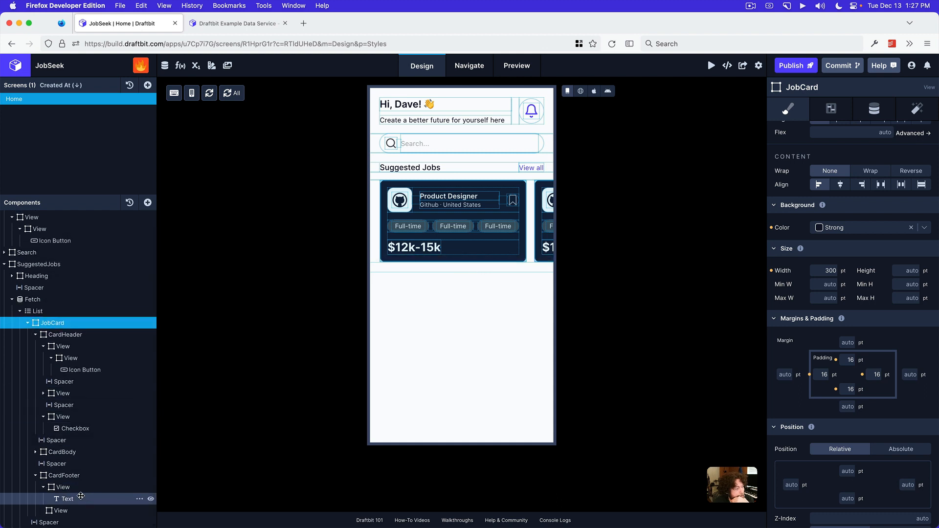
pyautogui.click(76, 496)
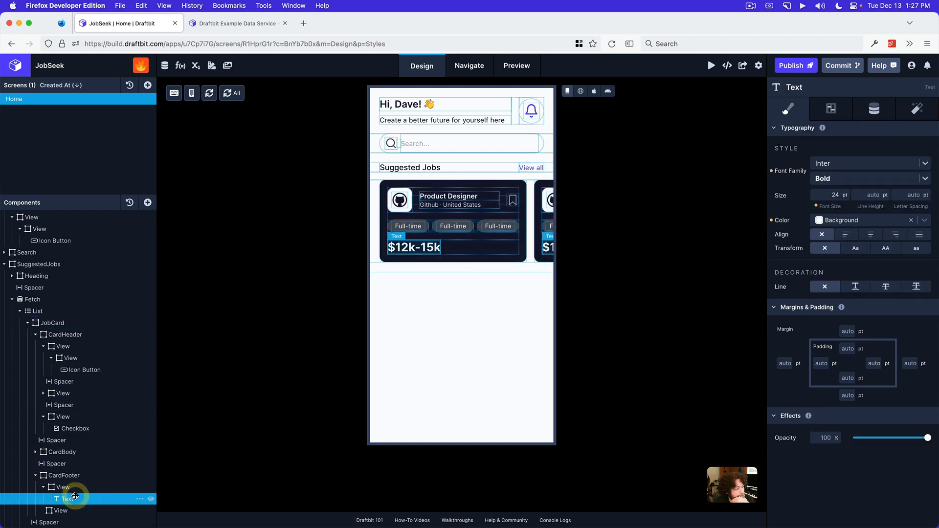
pyautogui.click(148, 202)
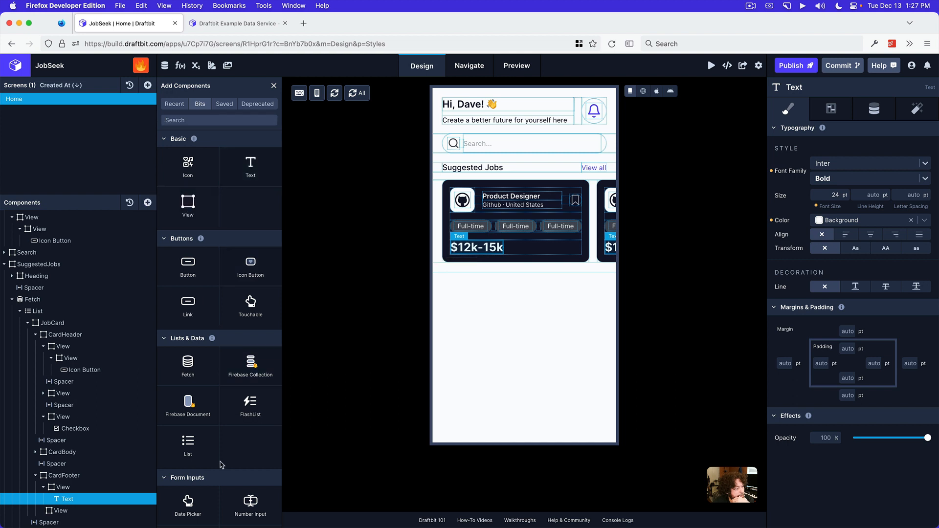
pyautogui.scroll(1, 86, 510)
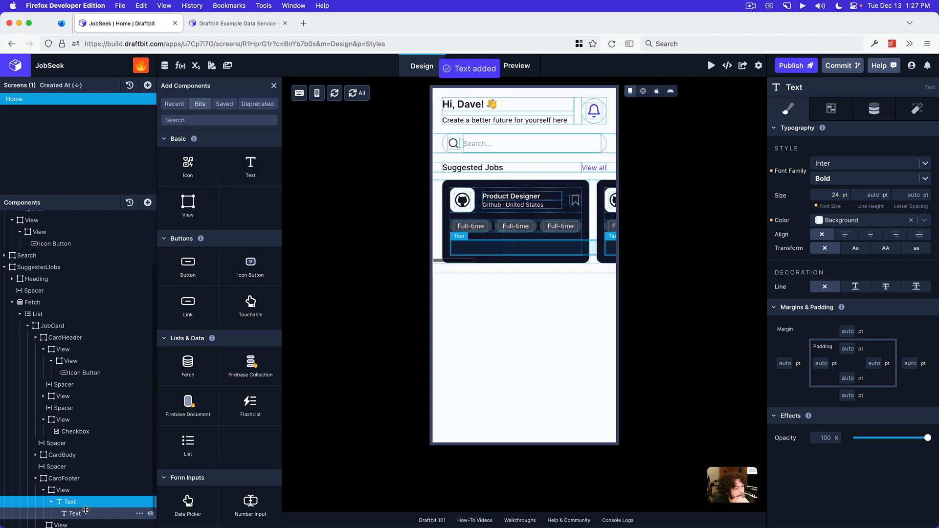
# Set the content of the nested Text beside the salary to "/month"
pyautogui.click(86, 511)
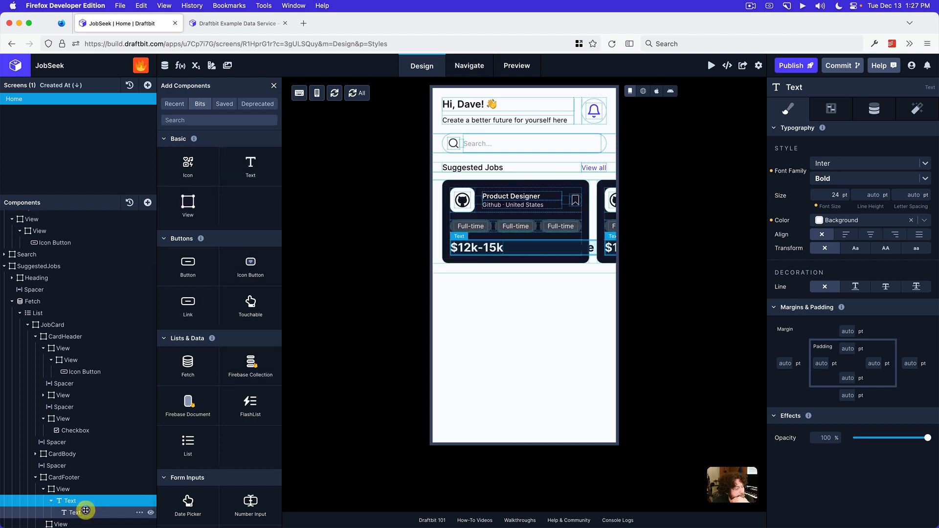
pyautogui.scroll(-1, 861, 200)
pyautogui.click(874, 109)
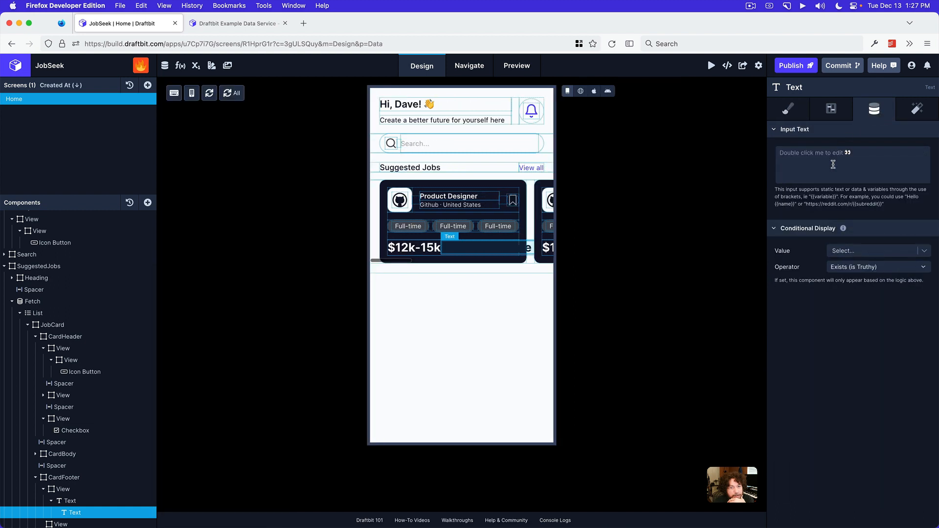
pyautogui.write('/month')
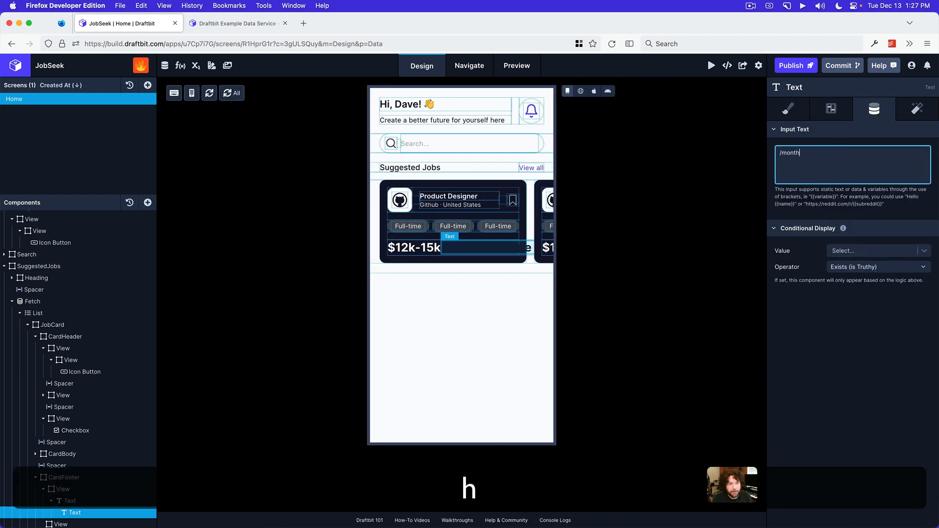
pyautogui.click(875, 325)
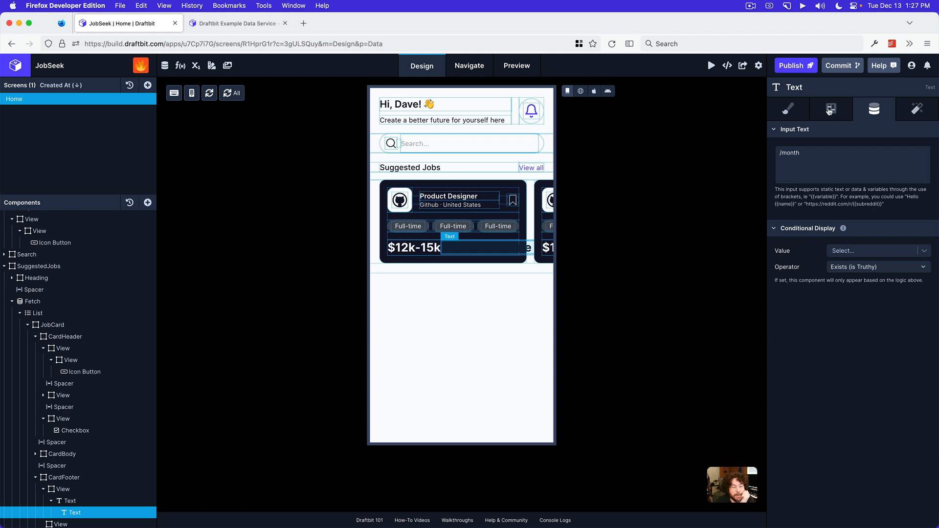
# Set the text color of the nested "/month" text to Light
pyautogui.click(795, 114)
pyautogui.click(836, 235)
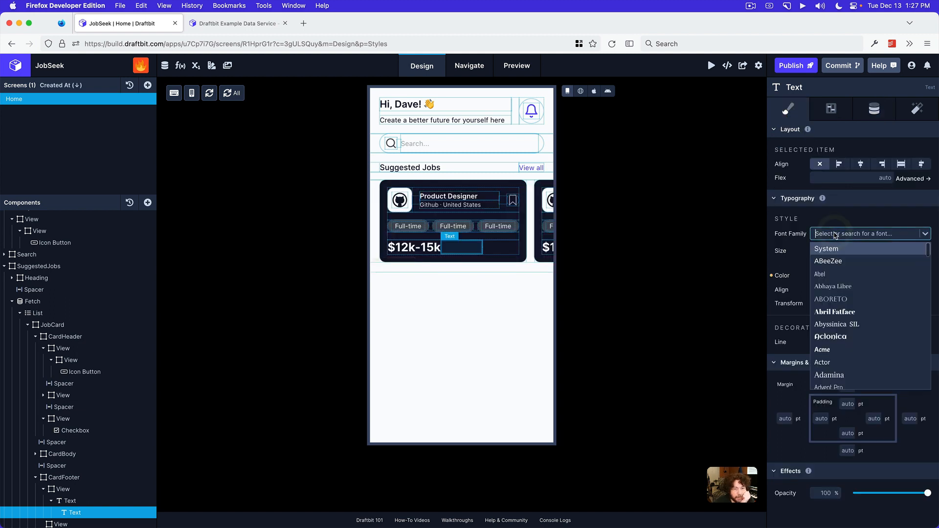
pyautogui.click(828, 217)
pyautogui.click(829, 252)
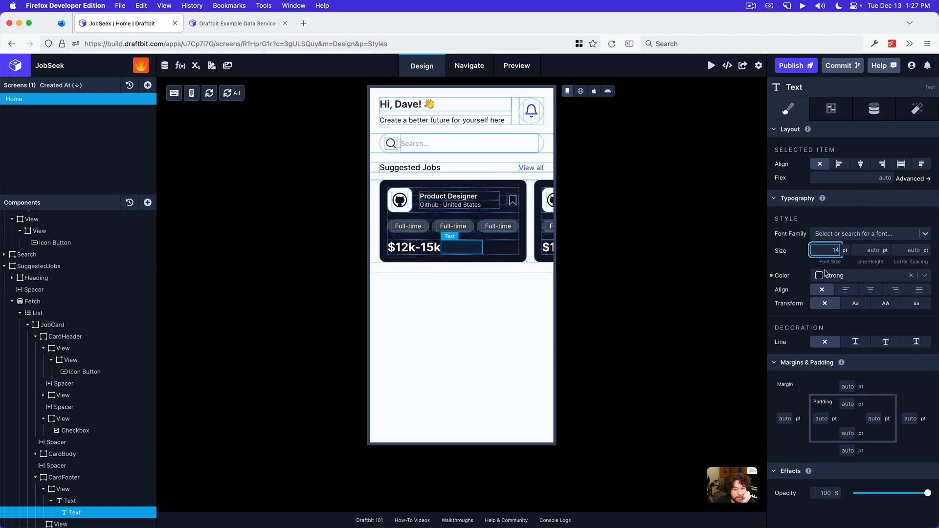
pyautogui.click(827, 275)
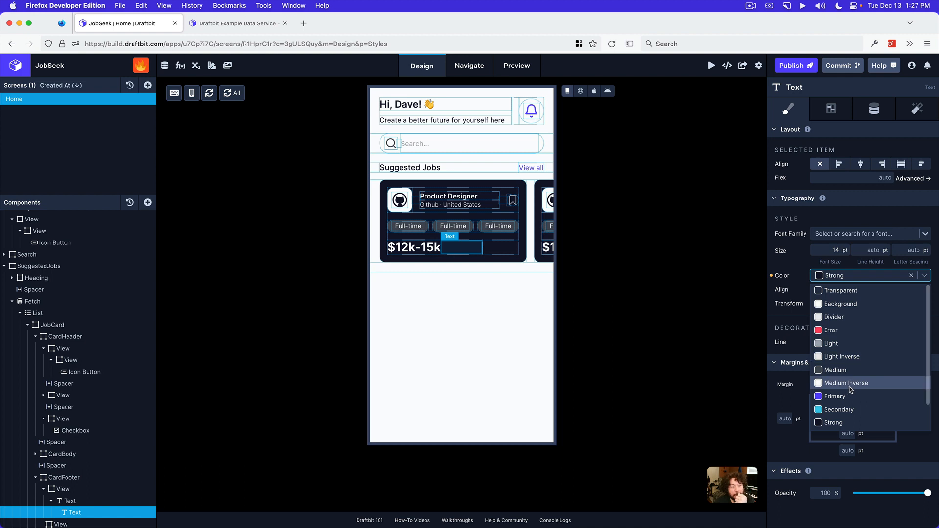
pyautogui.click(835, 344)
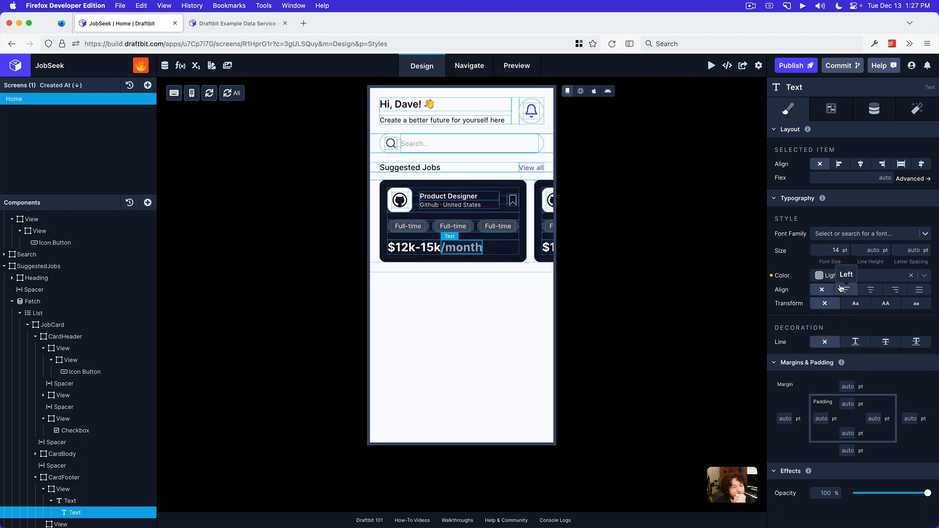
# Try a font size of 10 pt on the "/month" text
pyautogui.click(832, 253)
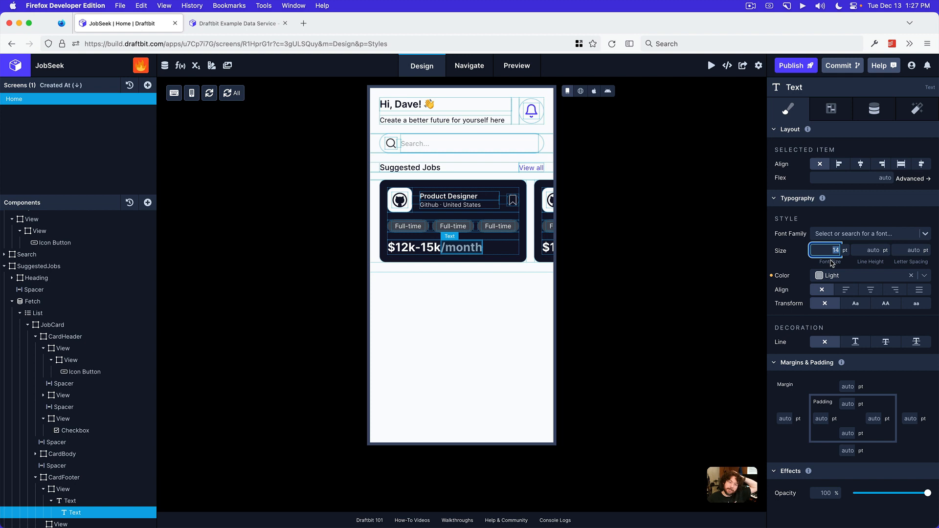
pyautogui.press('Return')
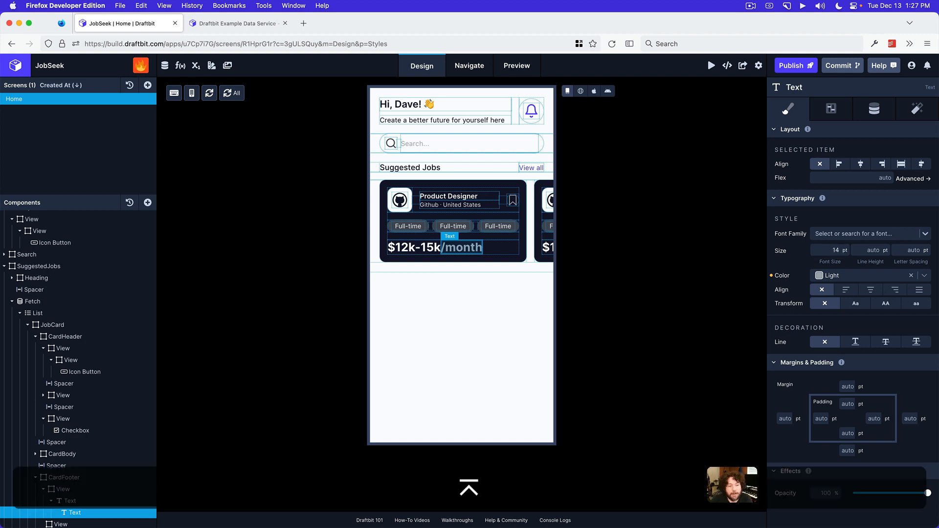
pyautogui.click(832, 251)
pyautogui.write('10')
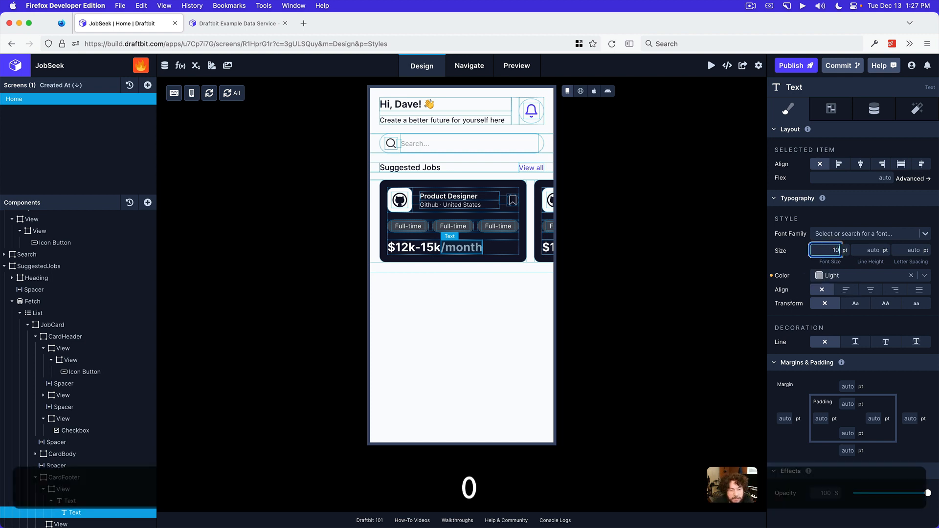
pyautogui.press('Return')
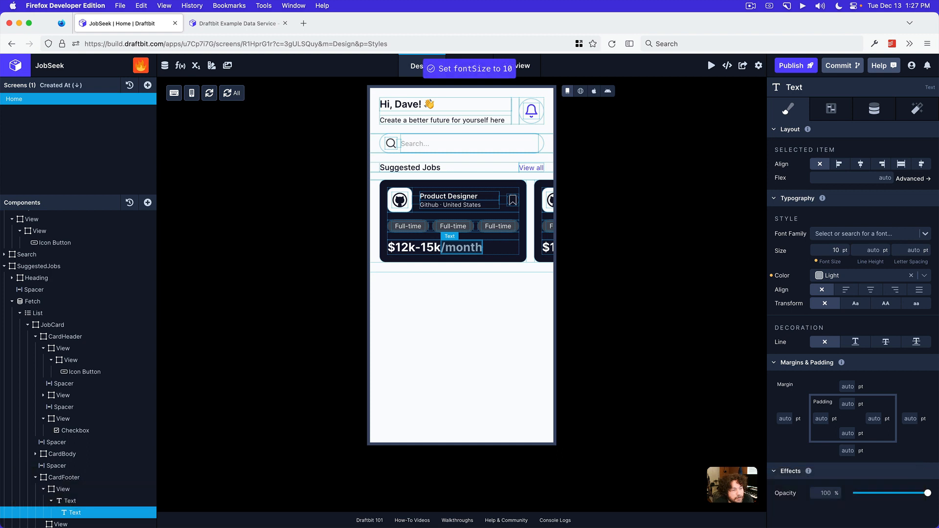
# Compare the "/month" text with the mockup in Preview and set its font size to 12 pt in Draftbit
pyautogui.click(831, 251)
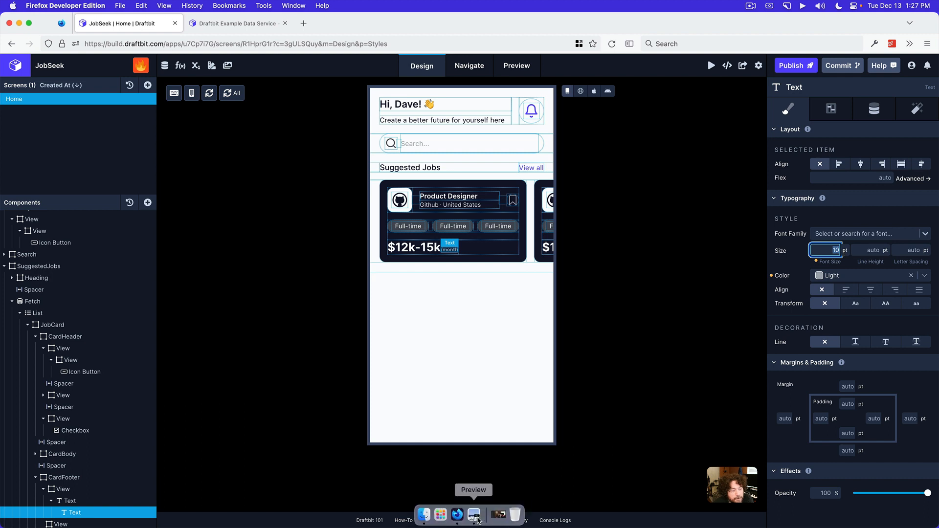
pyautogui.click(475, 514)
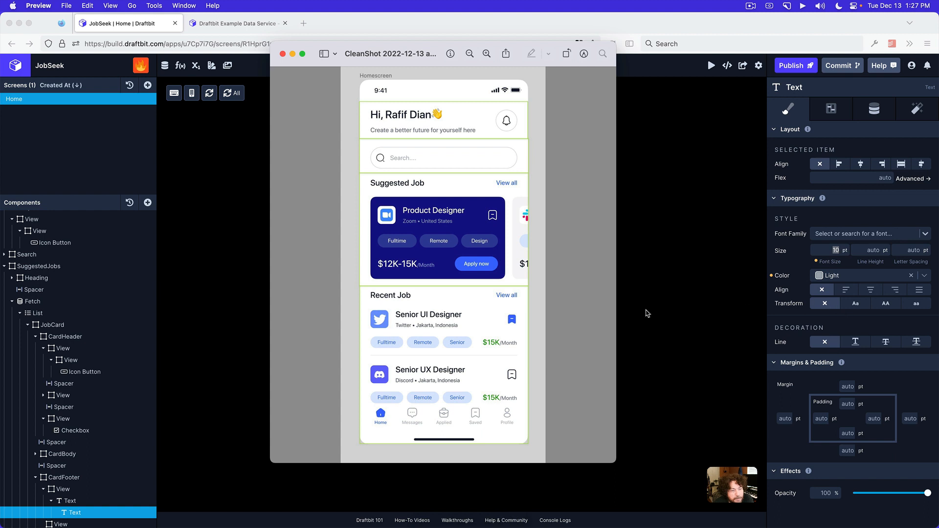
pyautogui.click(631, 339)
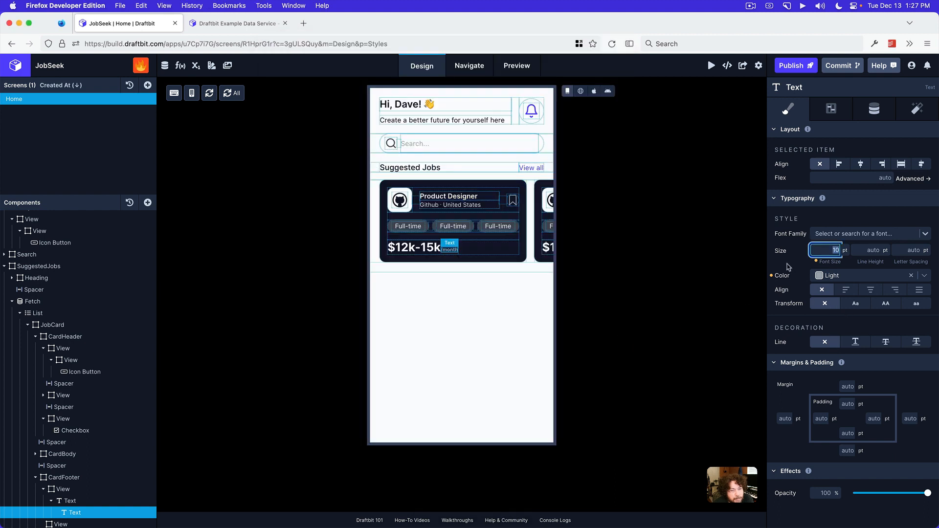
pyautogui.write('2')
pyautogui.press('Return')
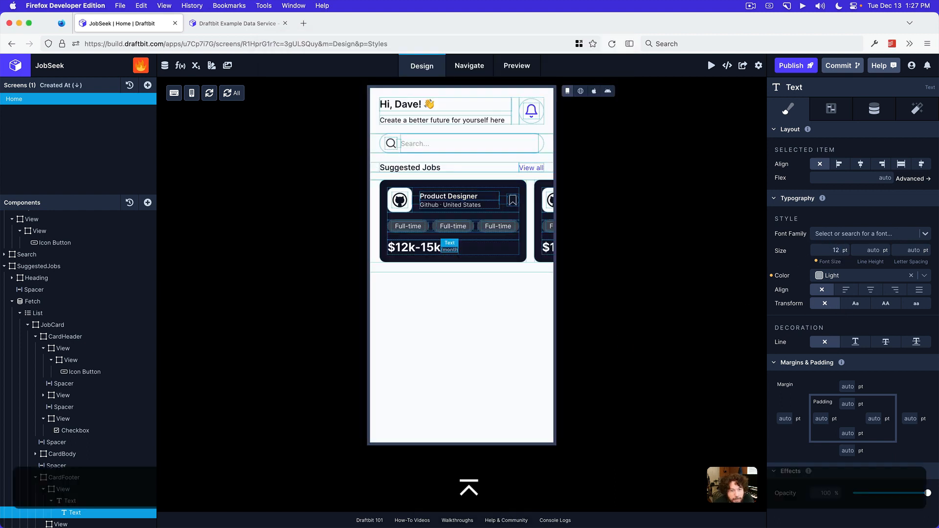
# Set the font family of the "/month" text to Inter
pyautogui.click(841, 236)
pyautogui.write('inter')
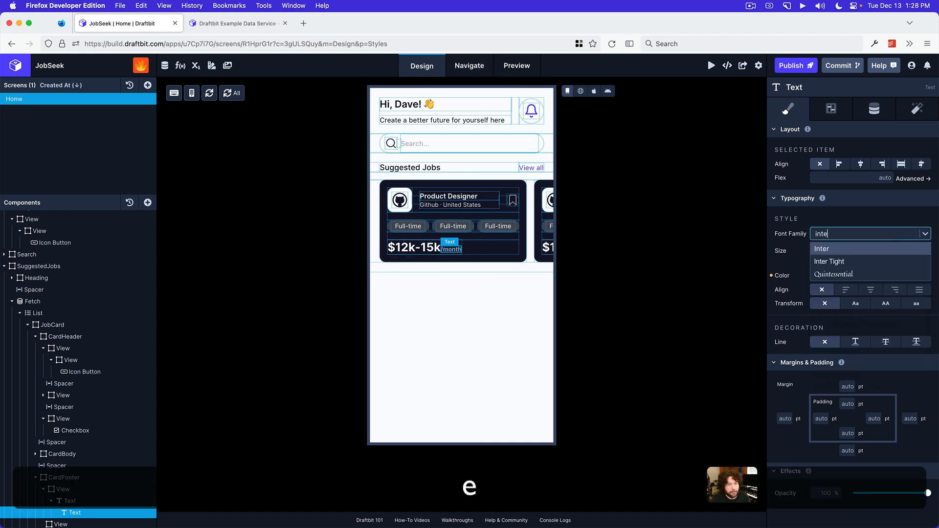
pyautogui.click(834, 249)
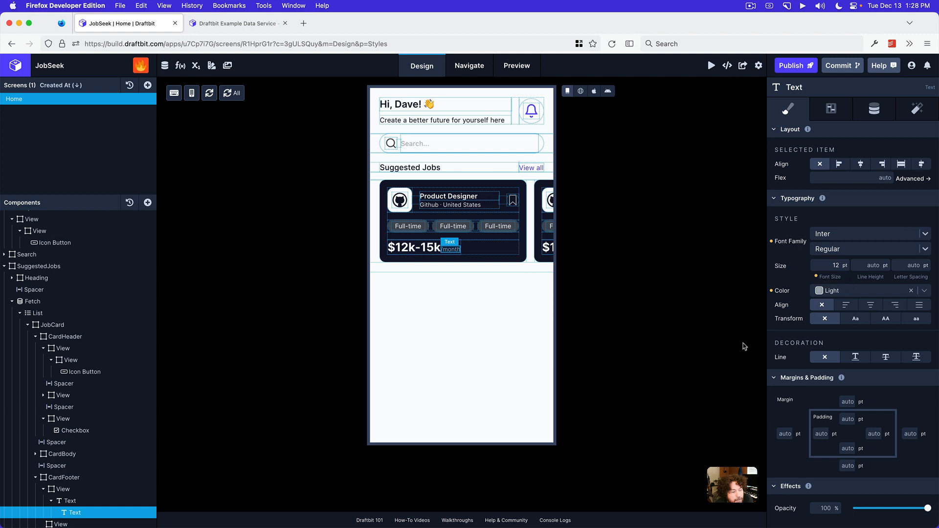
# Compare the salary line in Draftbit's Web Preview with the mockup in Preview, and return to Draftbit
pyautogui.click(475, 515)
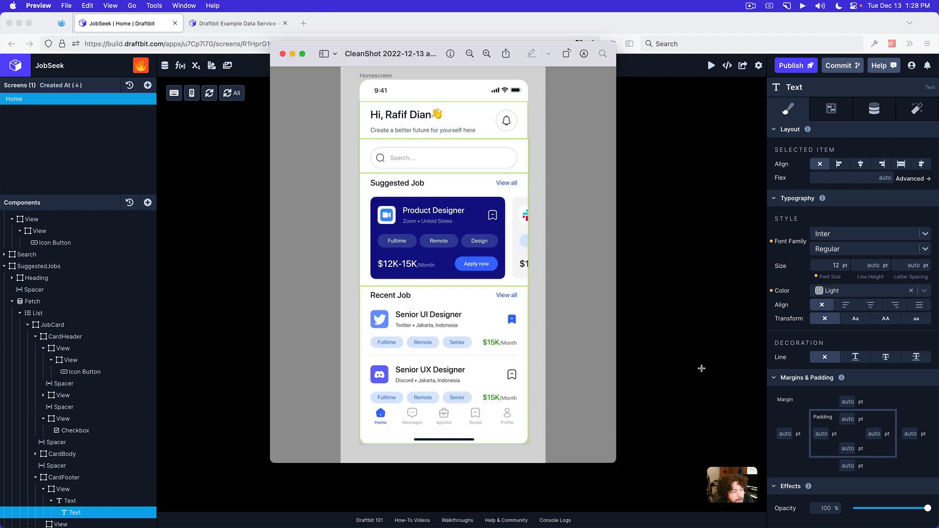
pyautogui.click(701, 369)
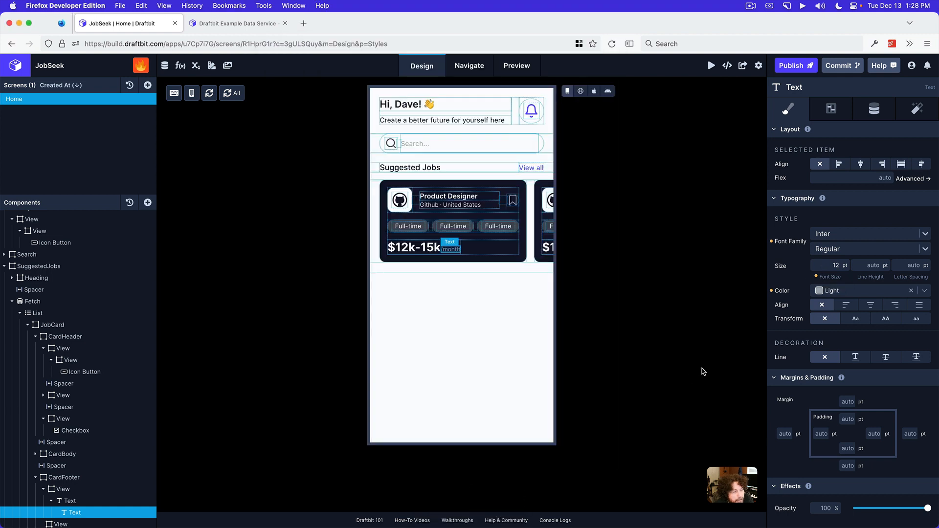
pyautogui.click(581, 91)
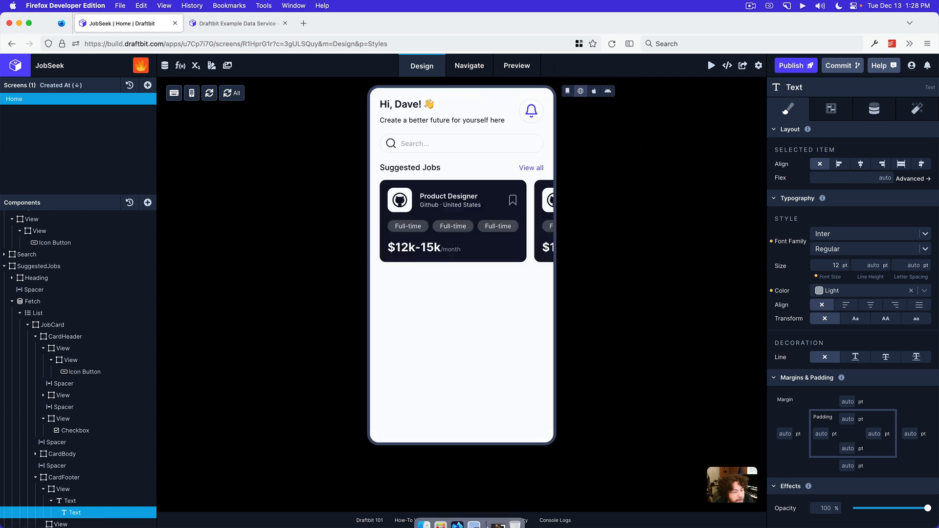
pyautogui.click(478, 516)
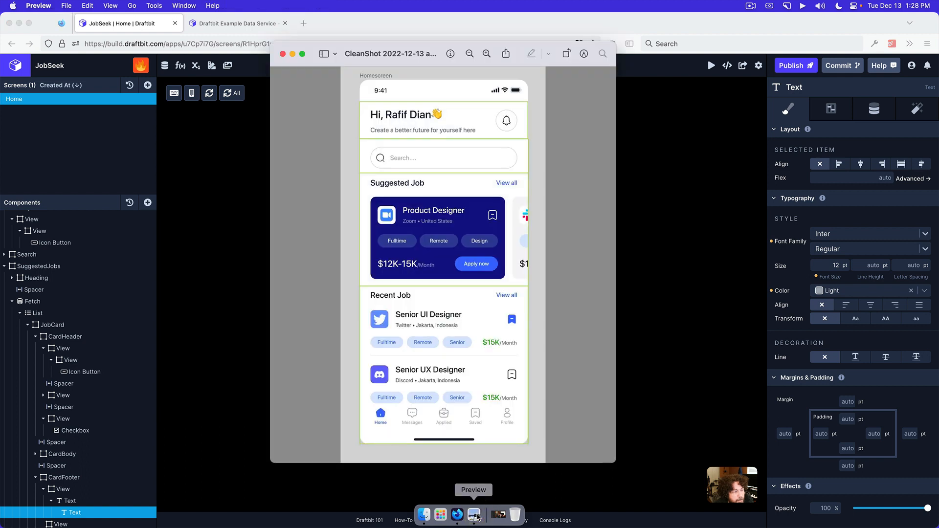
pyautogui.click(661, 421)
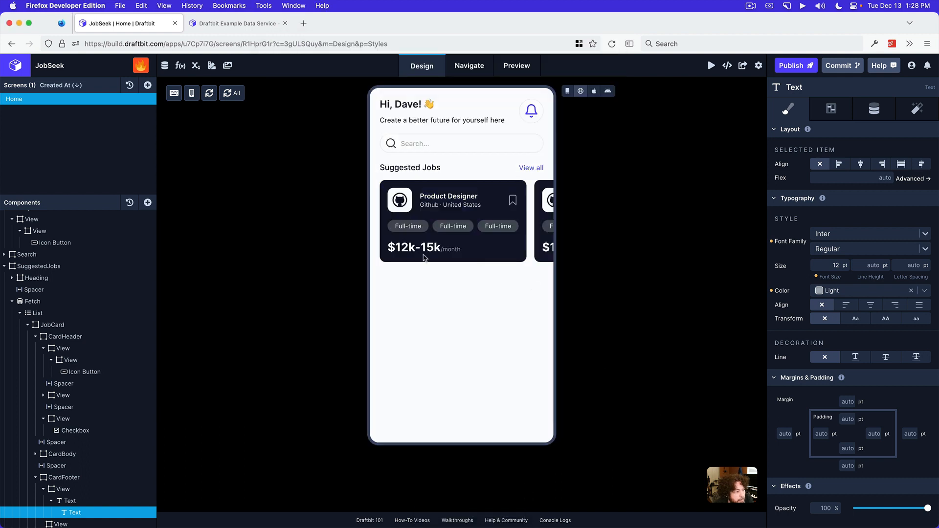
# Collapse the first View in CardFooter, which holds the salary text, and set its flex to 1
pyautogui.scroll(-1, 98, 470)
pyautogui.click(92, 509)
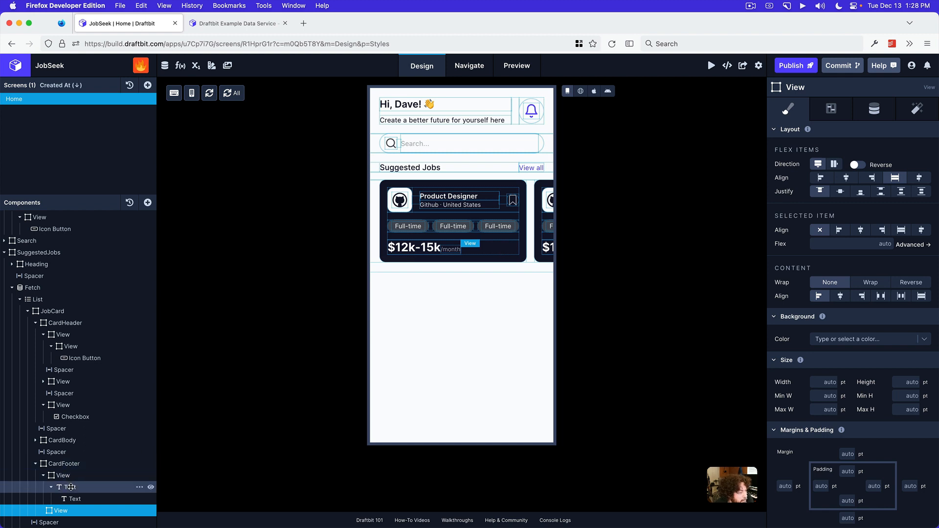
pyautogui.click(46, 475)
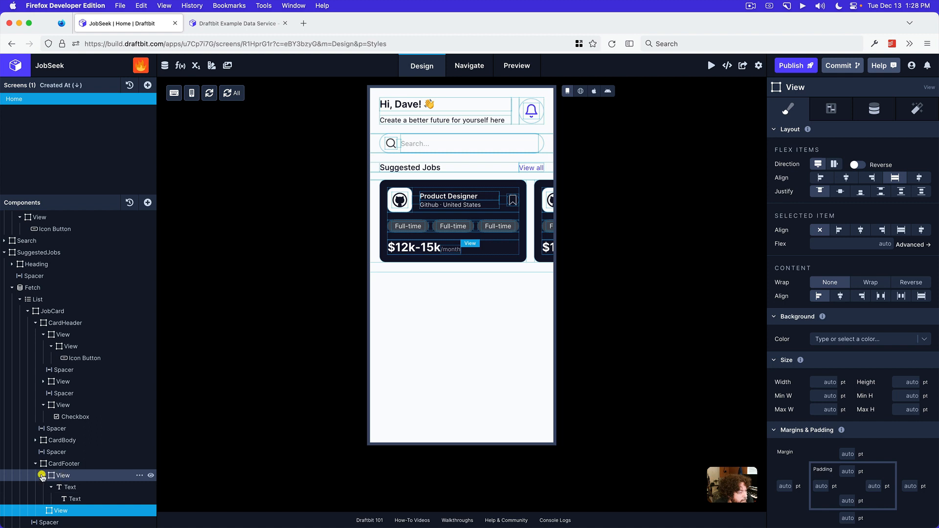
pyautogui.click(67, 512)
pyautogui.click(63, 499)
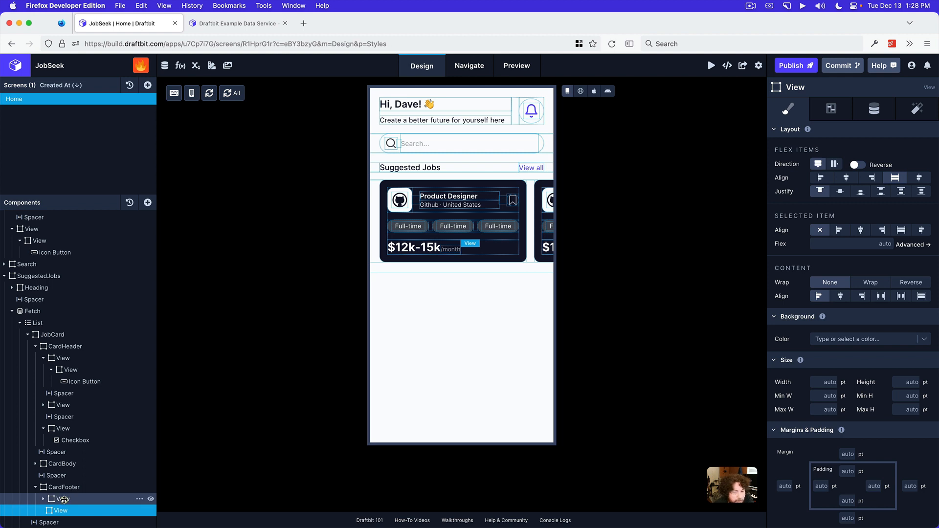
pyautogui.click(835, 243)
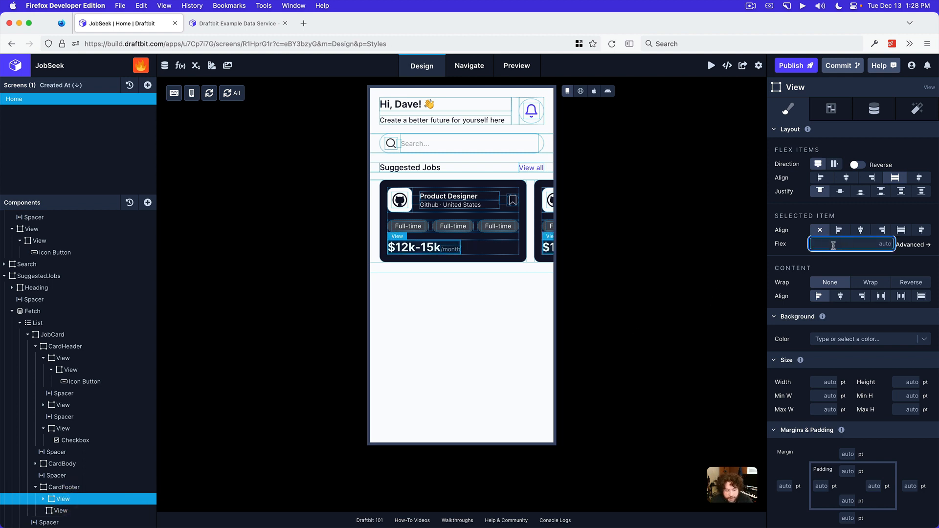
pyautogui.write('1')
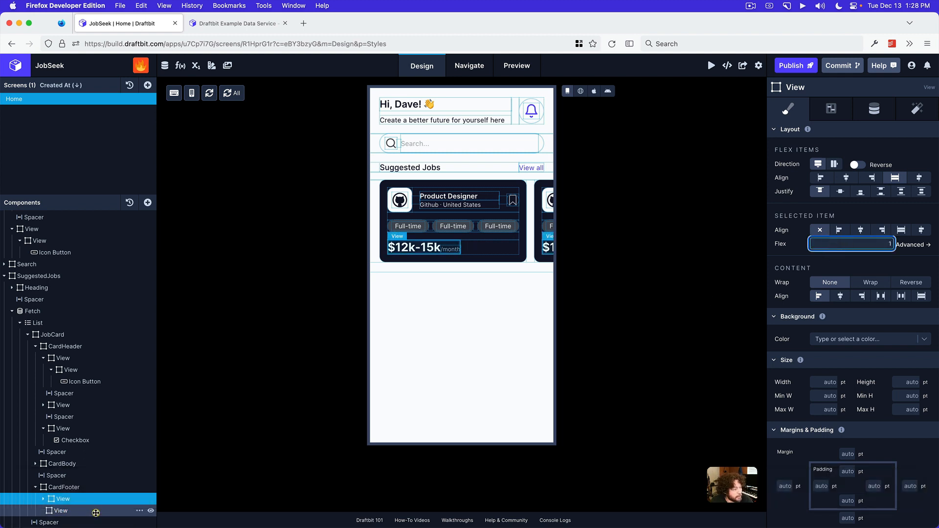
# Try a flex of 1 on the second View in CardFooter, and reset it to auto
pyautogui.click(96, 511)
pyautogui.click(822, 240)
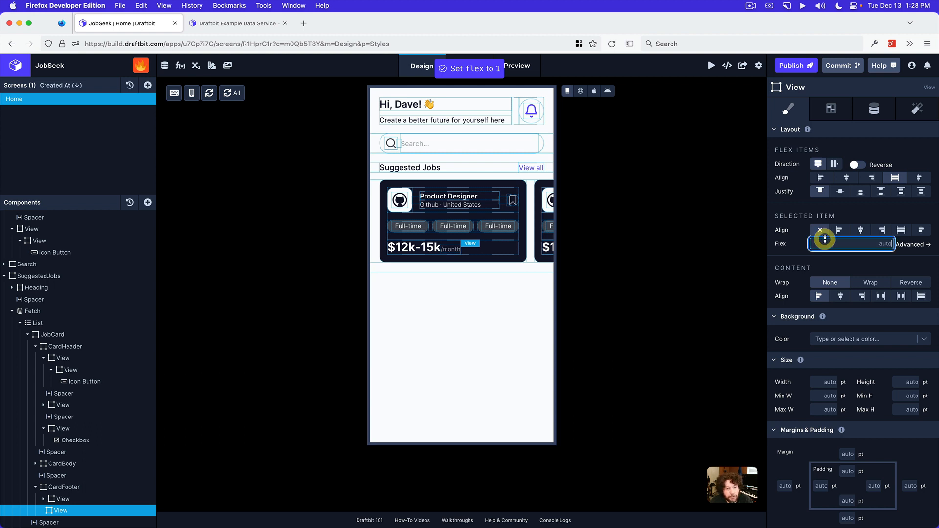
pyautogui.write('1')
pyautogui.click(805, 245)
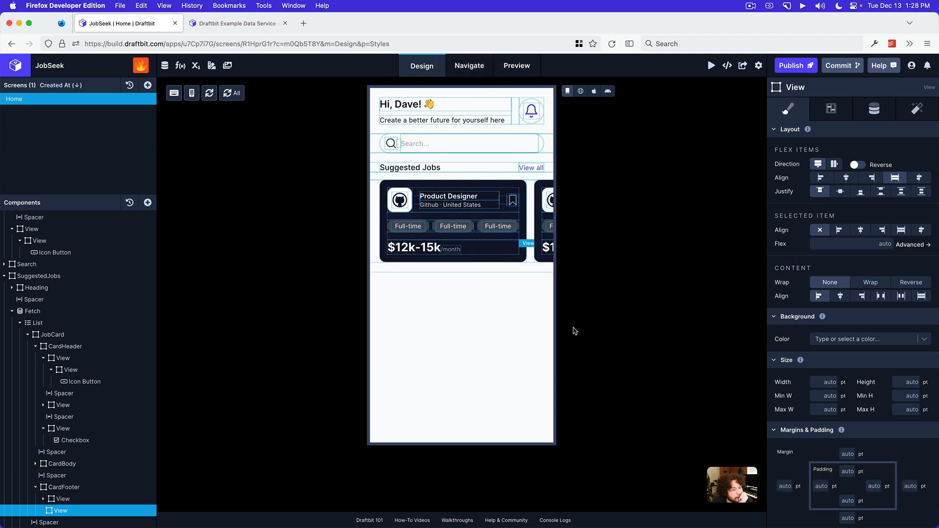
pyautogui.click(838, 240)
pyautogui.write('1')
pyautogui.press('Return')
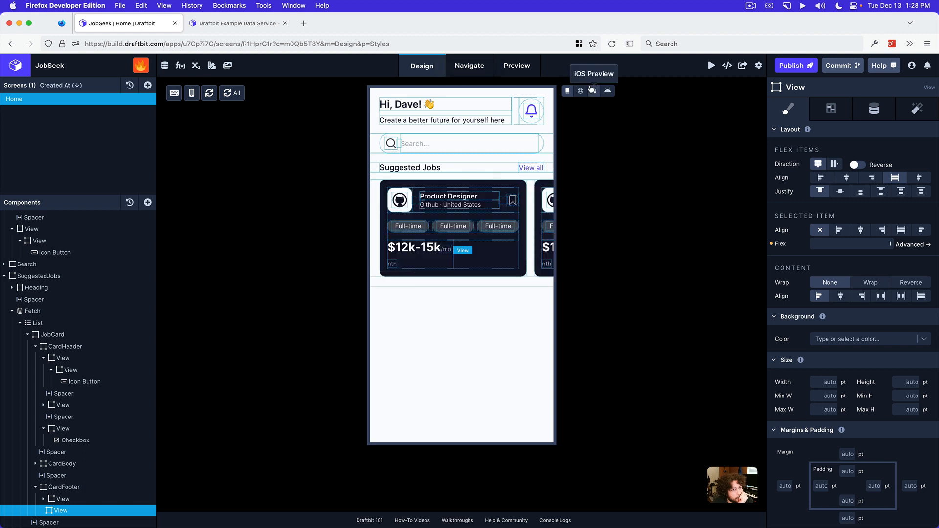
pyautogui.click(570, 93)
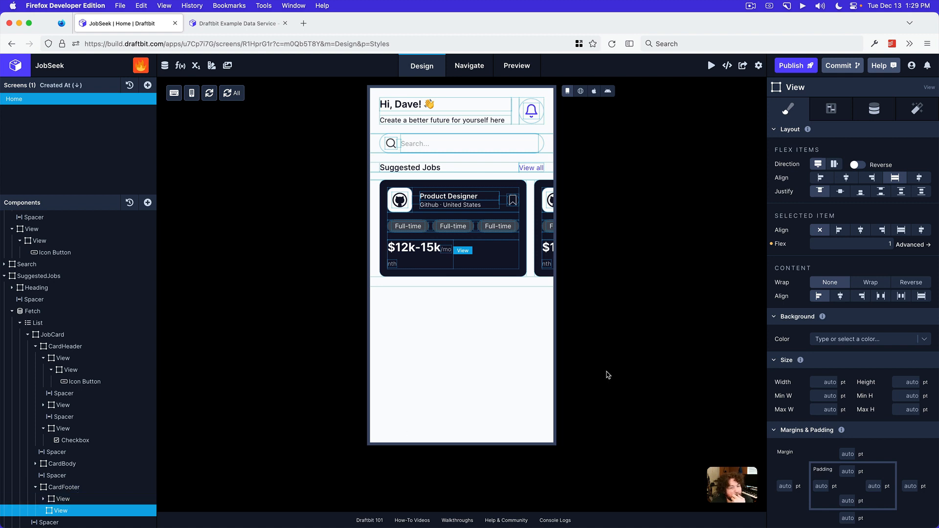
pyautogui.click(772, 244)
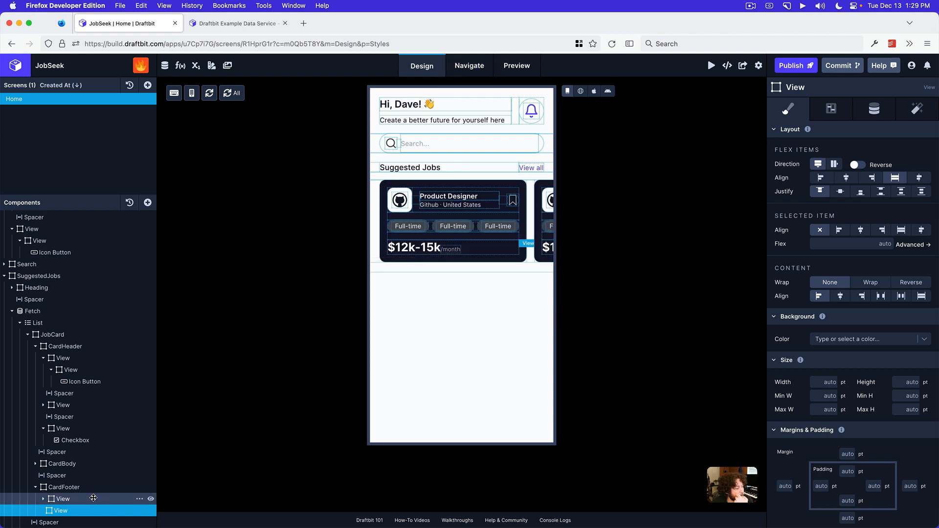
# Add a Button component inside the second View in CardFooter and check the mockup in Preview
pyautogui.click(148, 202)
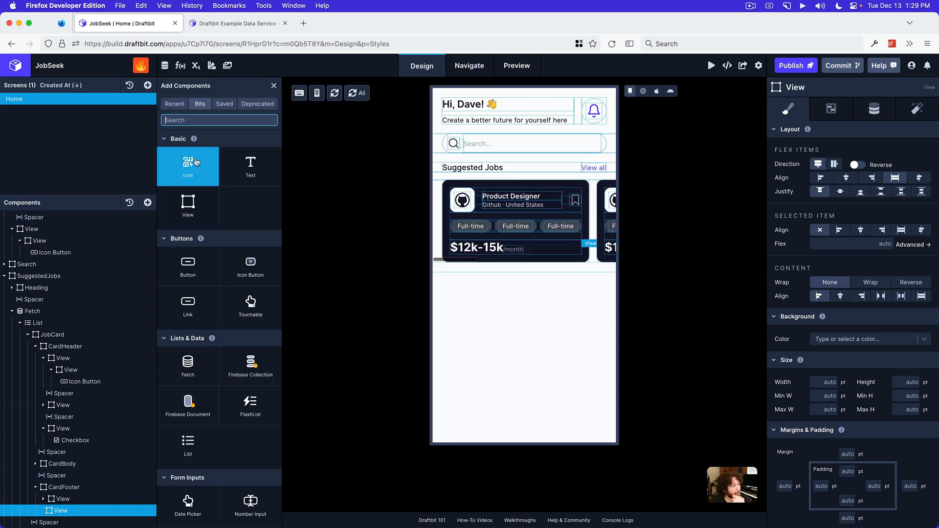
pyautogui.click(199, 270)
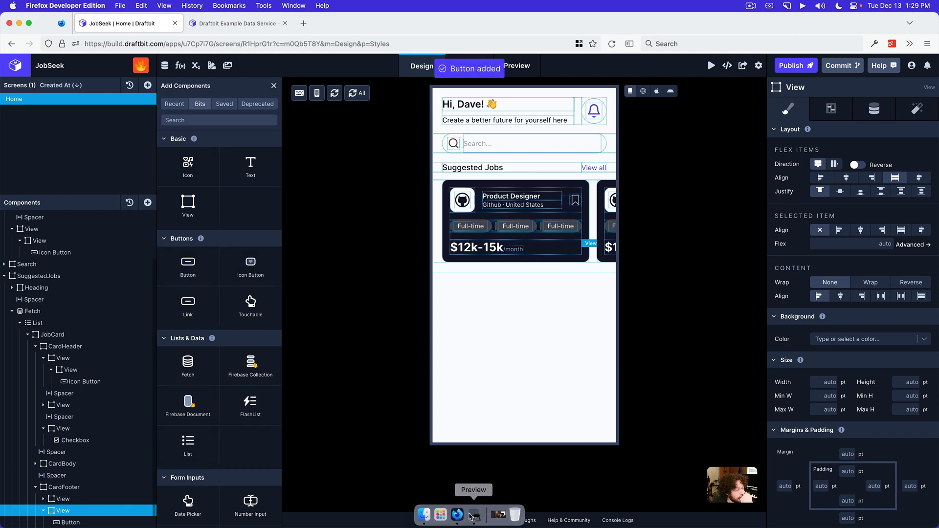
pyautogui.click(473, 515)
pyautogui.click(698, 372)
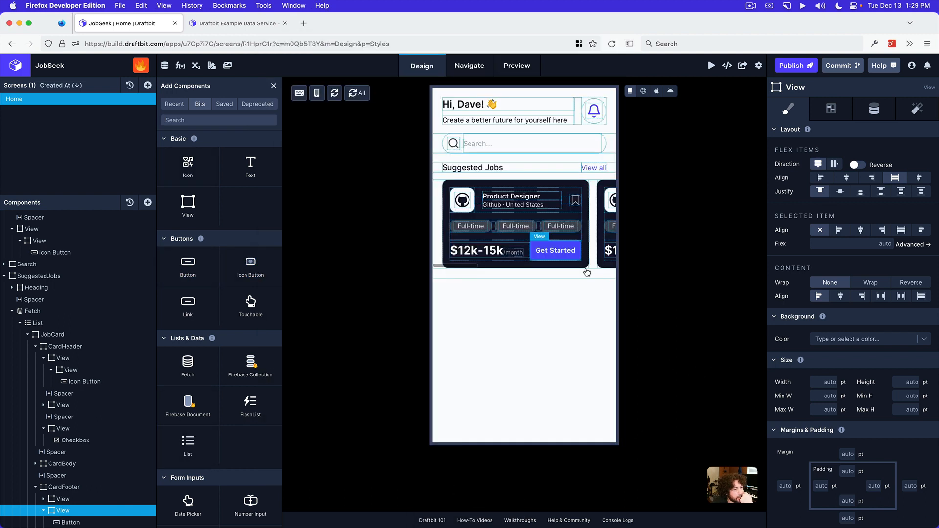
# Change the text of the CardFooter button to "Apply now"
pyautogui.click(866, 111)
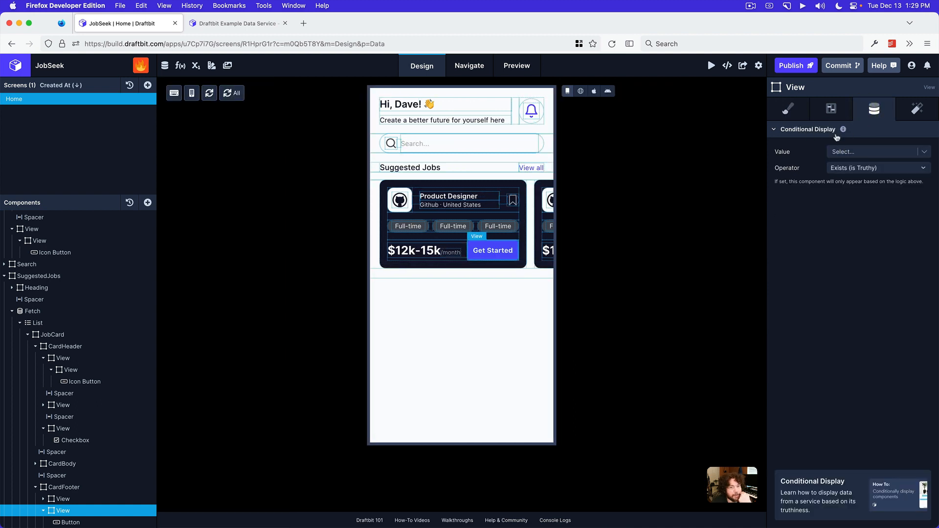
pyautogui.click(845, 111)
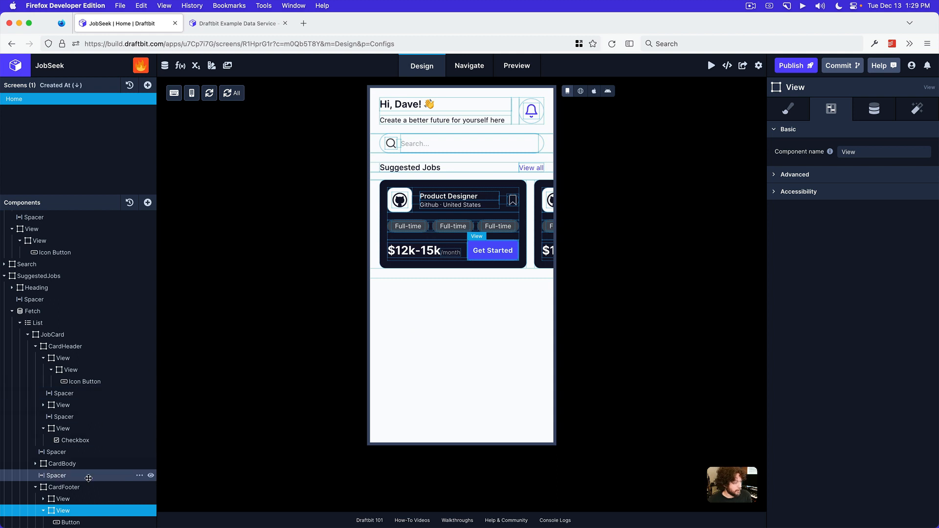
pyautogui.scroll(-1, 78, 490)
pyautogui.click(74, 510)
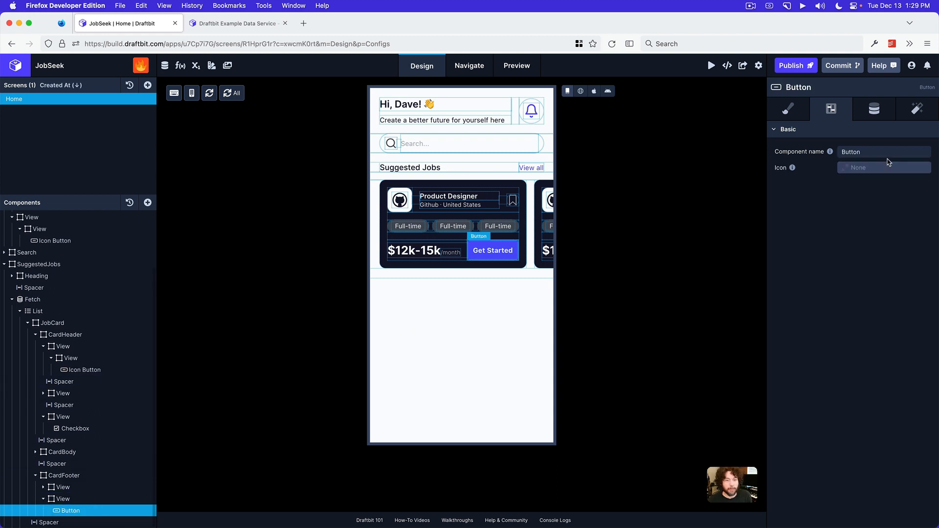
pyautogui.click(873, 118)
pyautogui.click(856, 154)
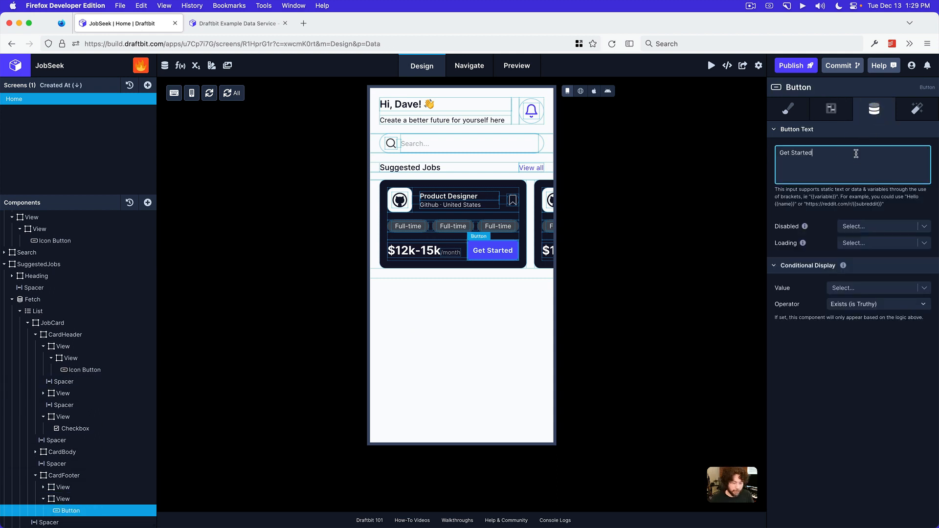
pyautogui.tripleClick(857, 153)
pyautogui.write('Appl')
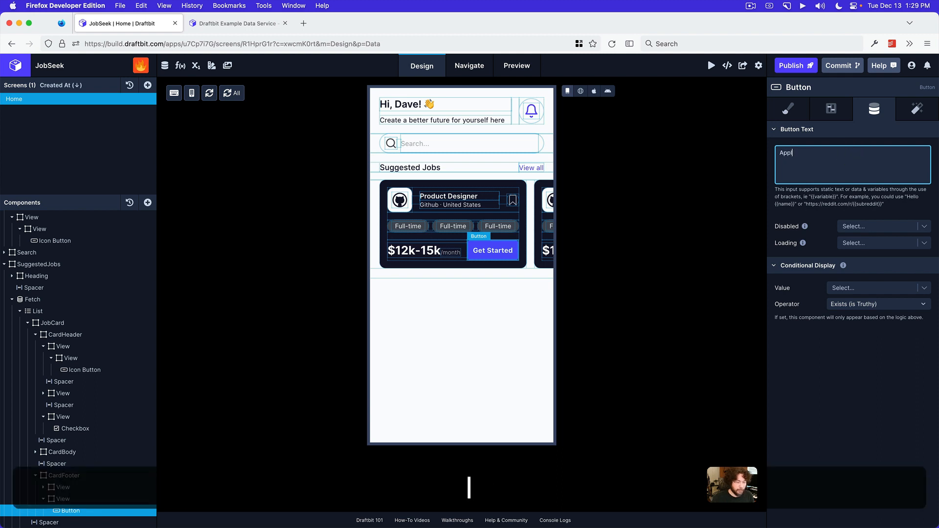
pyautogui.write('y now')
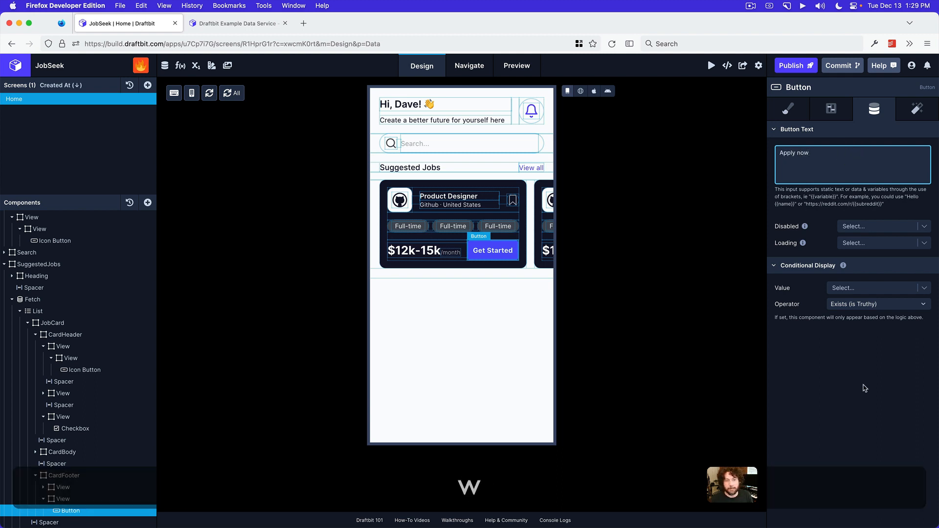
pyautogui.click(864, 388)
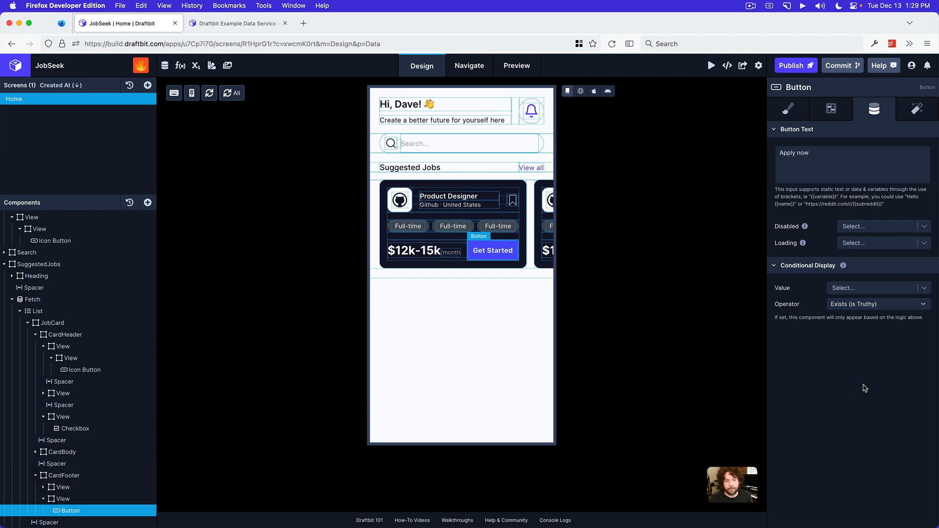
# Check the button shape in the Preview mockup and set the "Apply now" button's border radius to 64 on all corners in Draftbit
pyautogui.click(787, 110)
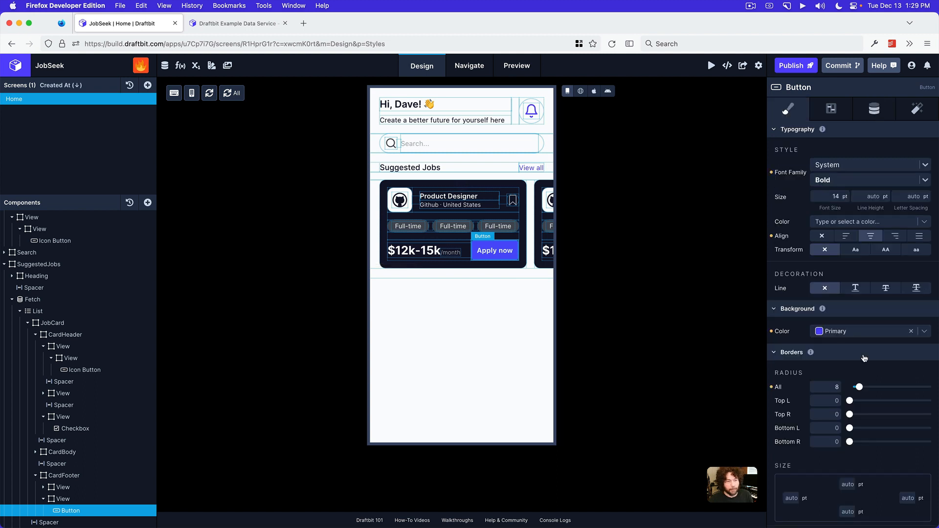
pyautogui.scroll(-5, 865, 358)
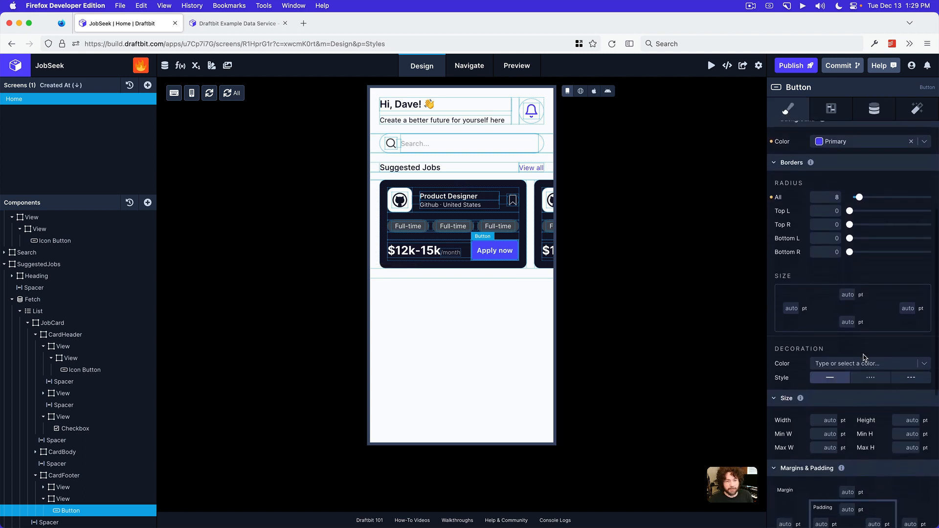
pyautogui.scroll(-1, 864, 358)
pyautogui.scroll(1, 865, 357)
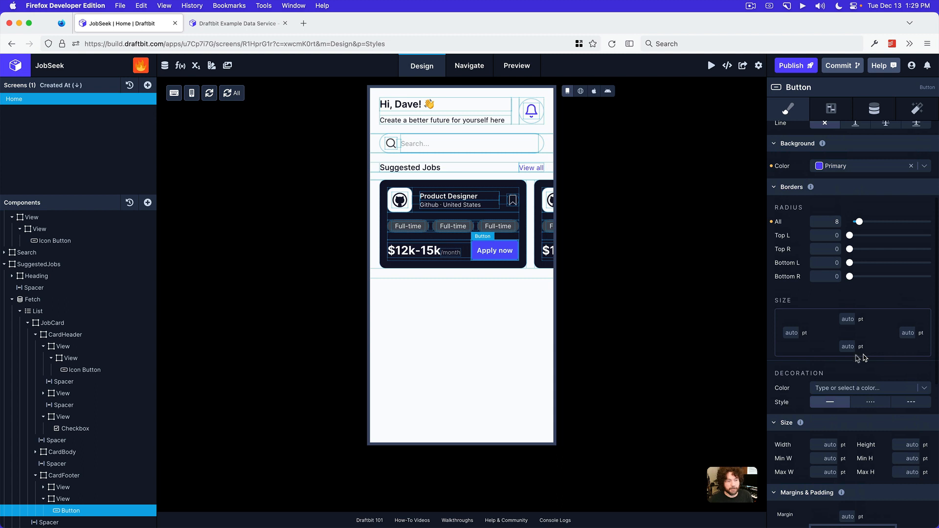
pyautogui.click(474, 514)
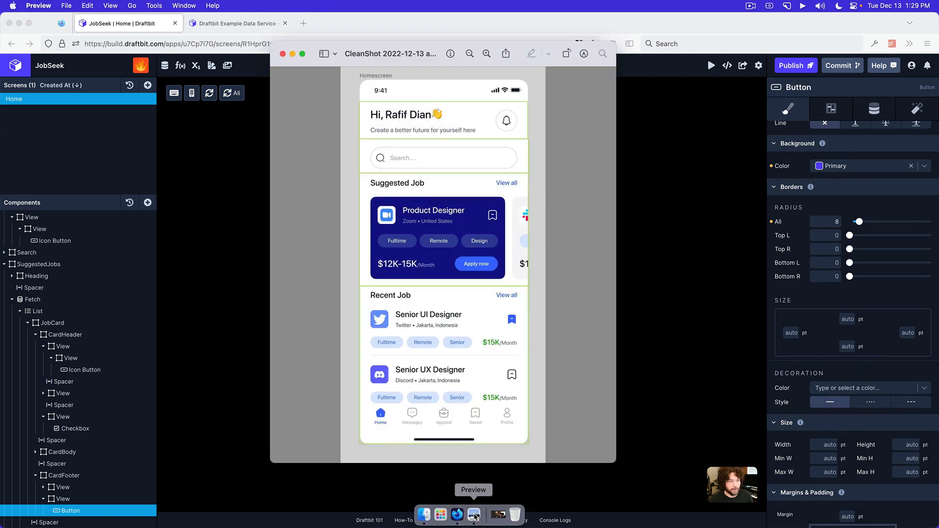
pyautogui.click(890, 301)
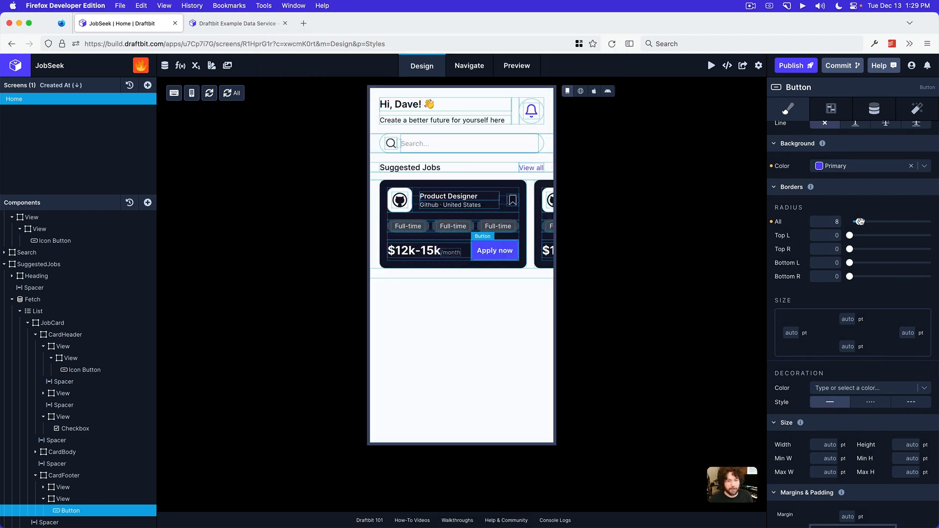
pyautogui.moveTo(859, 221); pyautogui.dragTo(936, 221)
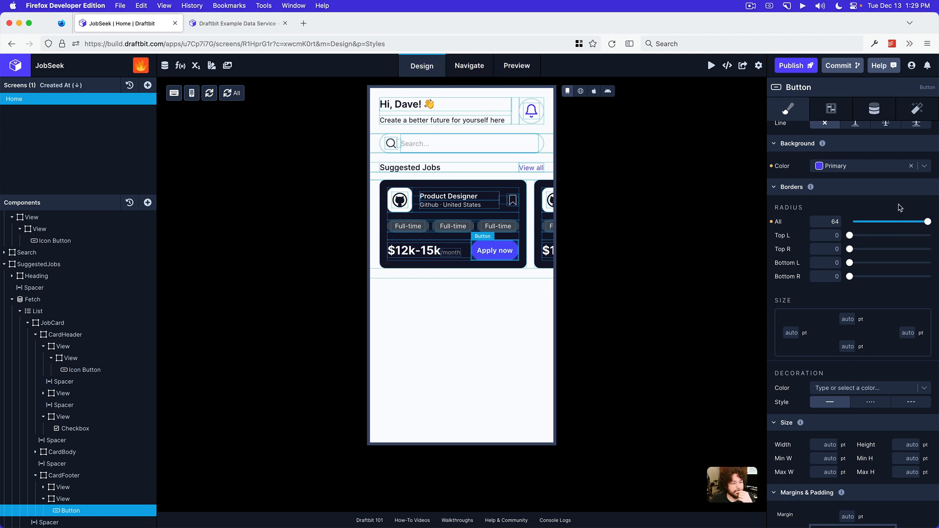
# Set the "Apply now" button's font family to Inter with Medium weight
pyautogui.scroll(5, 858, 181)
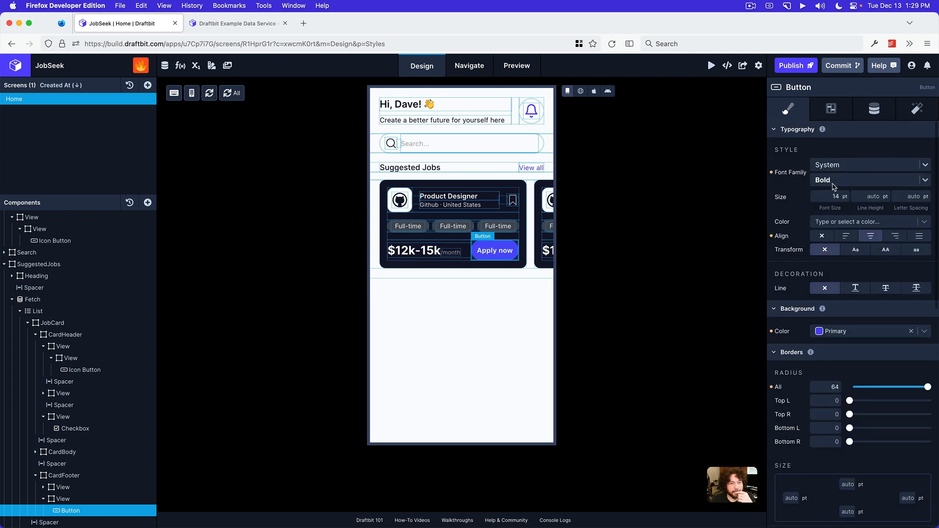
pyautogui.click(830, 166)
pyautogui.write('inter')
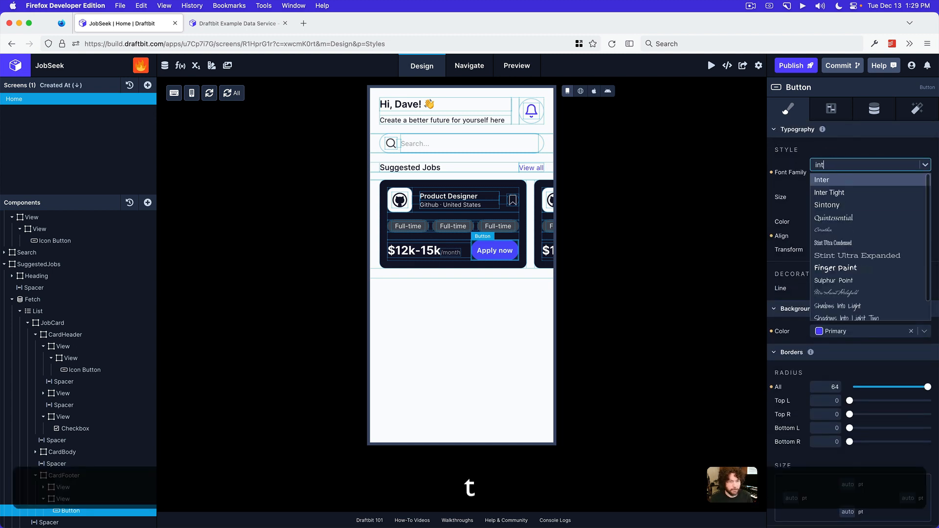
pyautogui.press('Return')
pyautogui.click(832, 180)
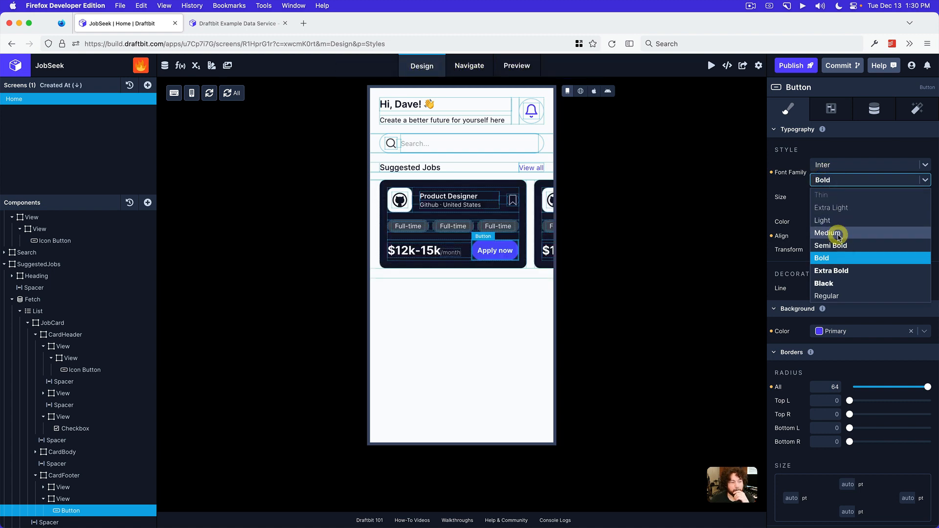
pyautogui.click(837, 234)
# Compare the button text with the mockup in Preview and set its font size to 12 pt in Draftbit
pyautogui.click(472, 520)
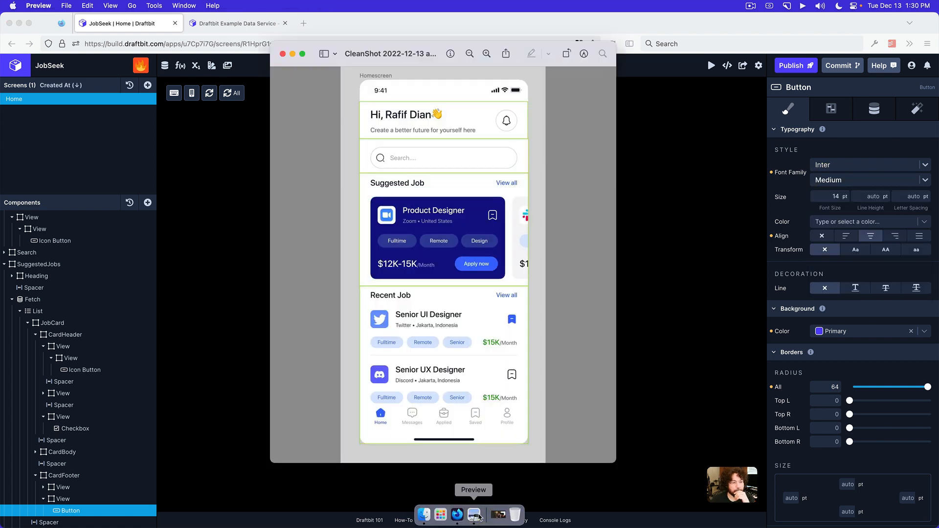
pyautogui.click(762, 242)
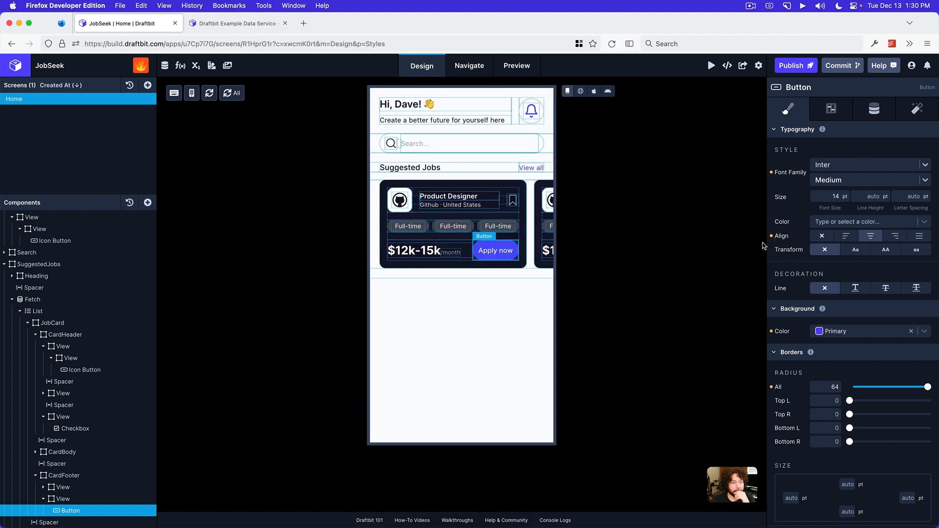
pyautogui.click(831, 195)
pyautogui.write('12')
pyautogui.press('Return')
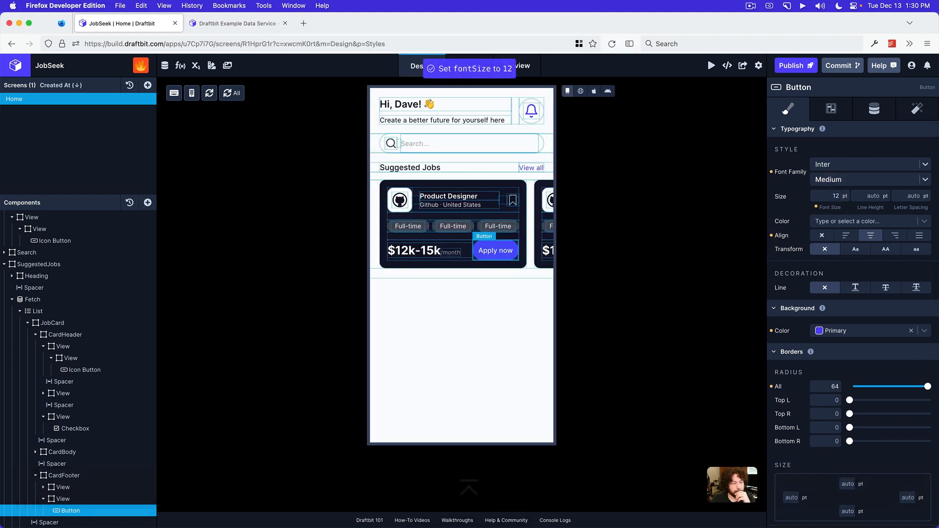
# Show the screen in Web Preview and set the "Apply now" button's top and bottom padding to 4 pt
pyautogui.click(581, 91)
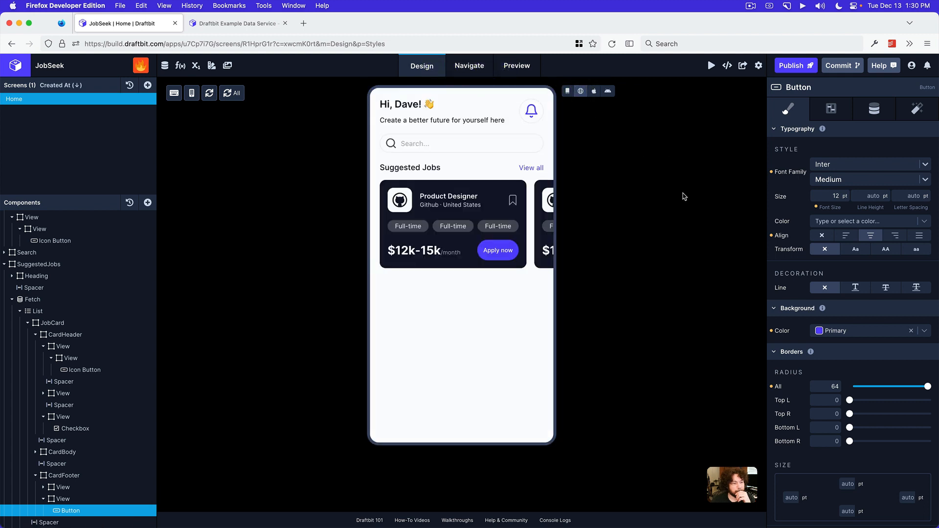
pyautogui.scroll(-10, 855, 302)
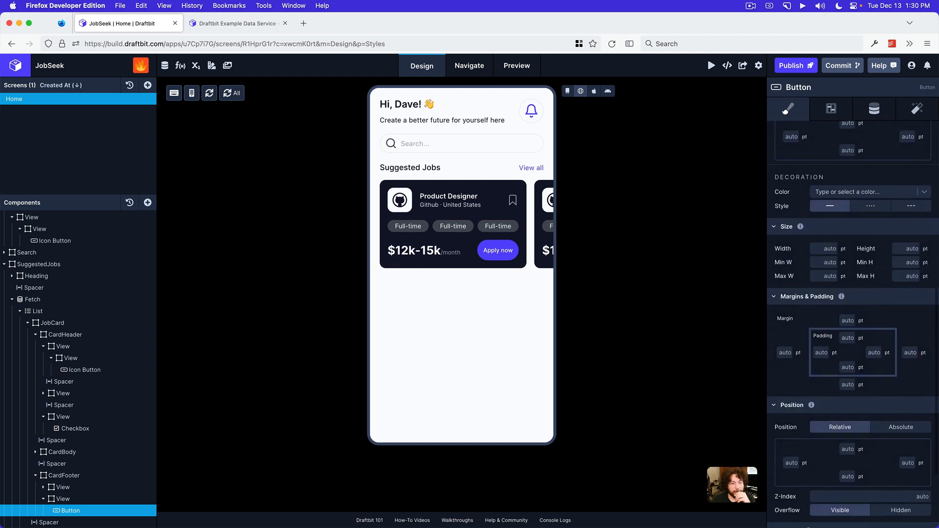
pyautogui.click(850, 342)
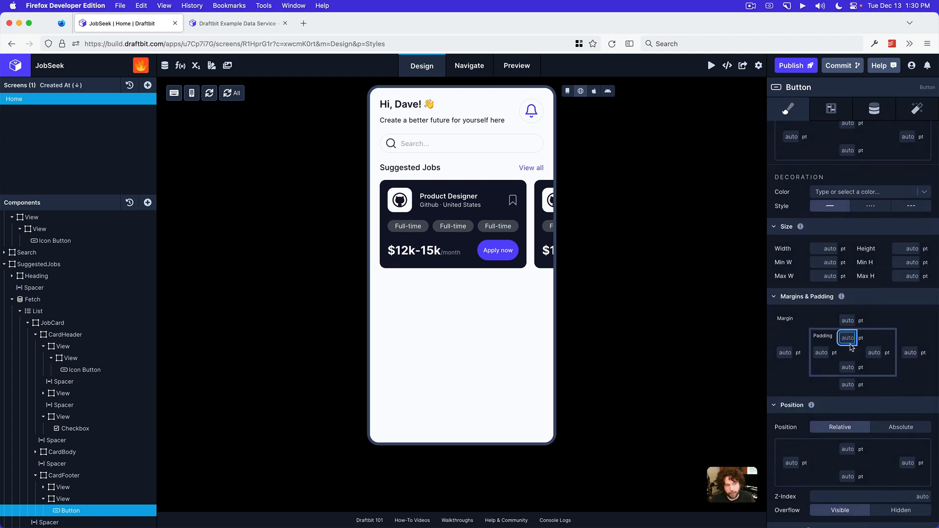
pyautogui.write('4')
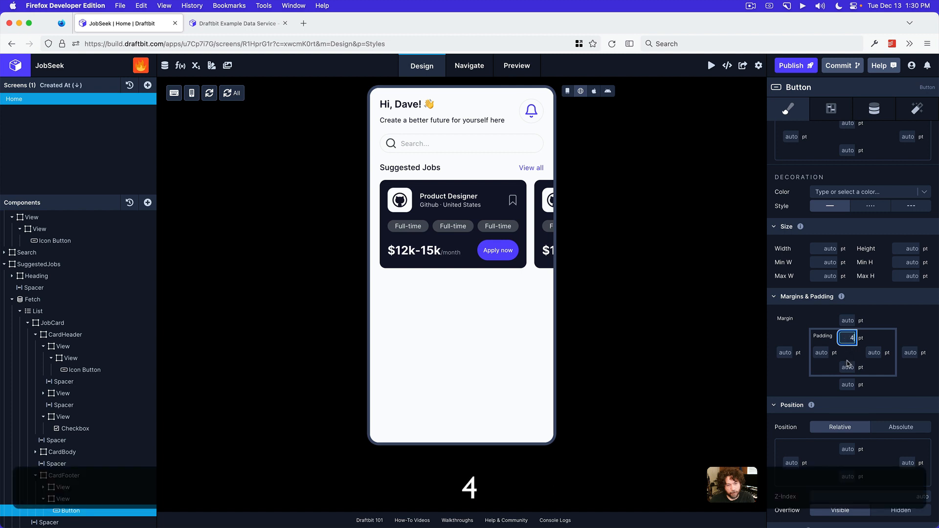
pyautogui.click(849, 368)
pyautogui.write('4')
pyautogui.click(897, 319)
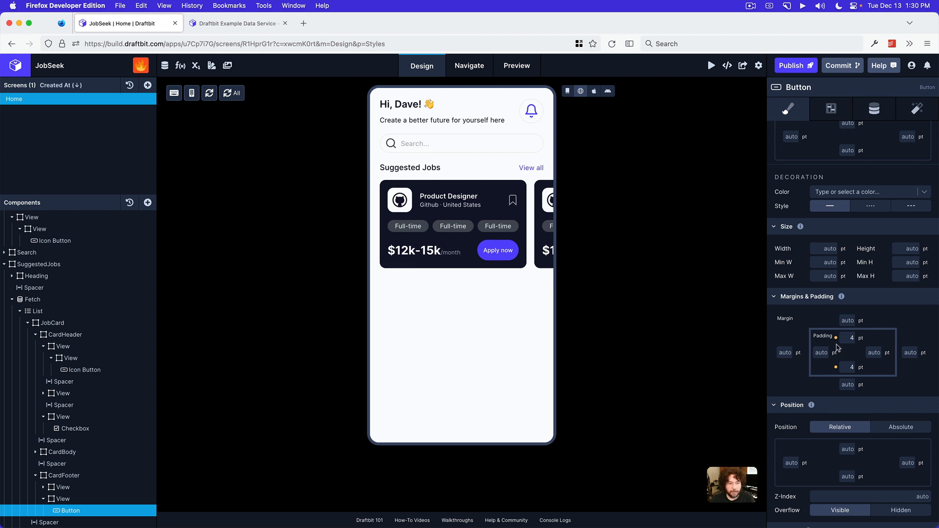
# Set the line height of the "Apply now" button's text to 12 pt
pyautogui.scroll(10, 860, 328)
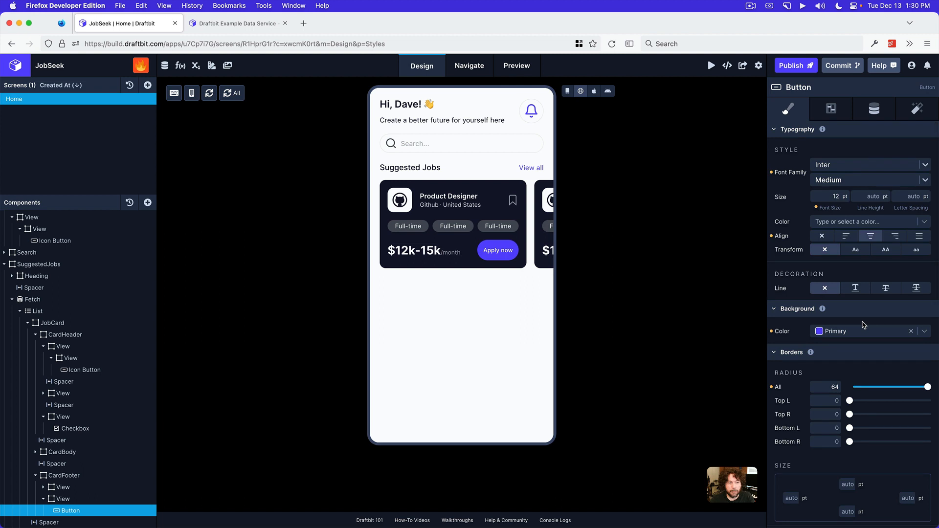
pyautogui.click(870, 196)
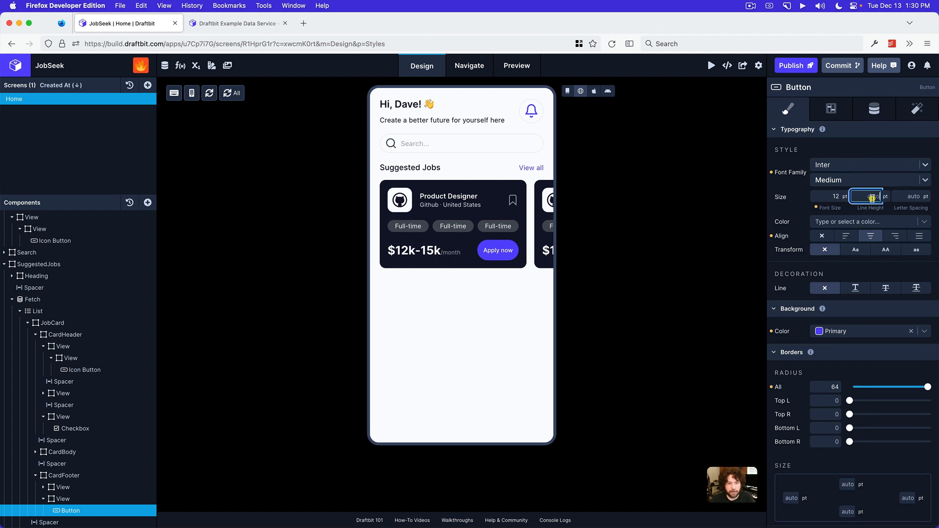
pyautogui.write('12')
pyautogui.press('Return')
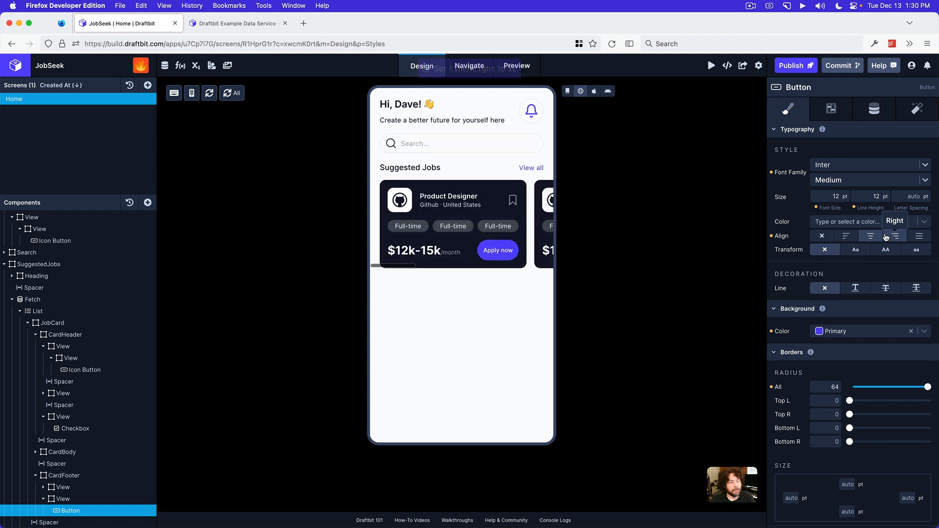
# Set the "Apply now" button's top and bottom padding to 0 pt
pyautogui.scroll(-10, 856, 237)
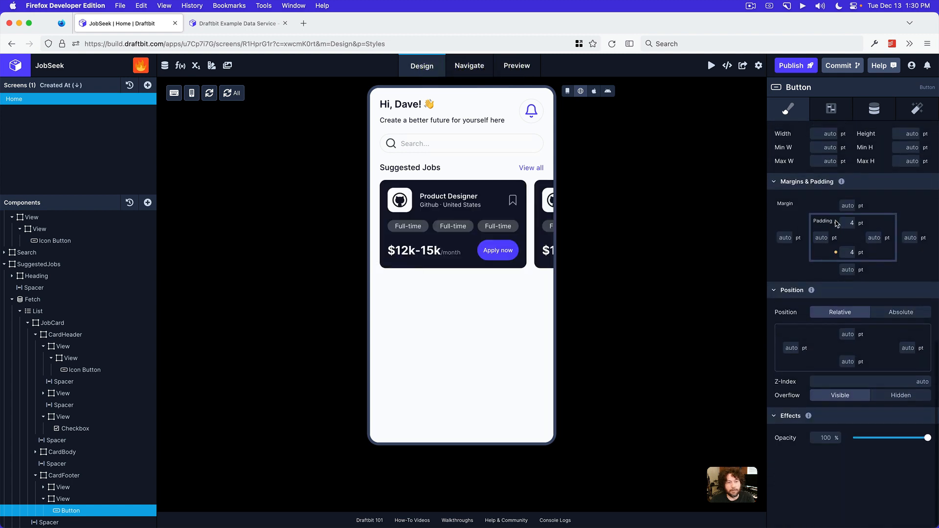
pyautogui.click(850, 222)
pyautogui.write('0')
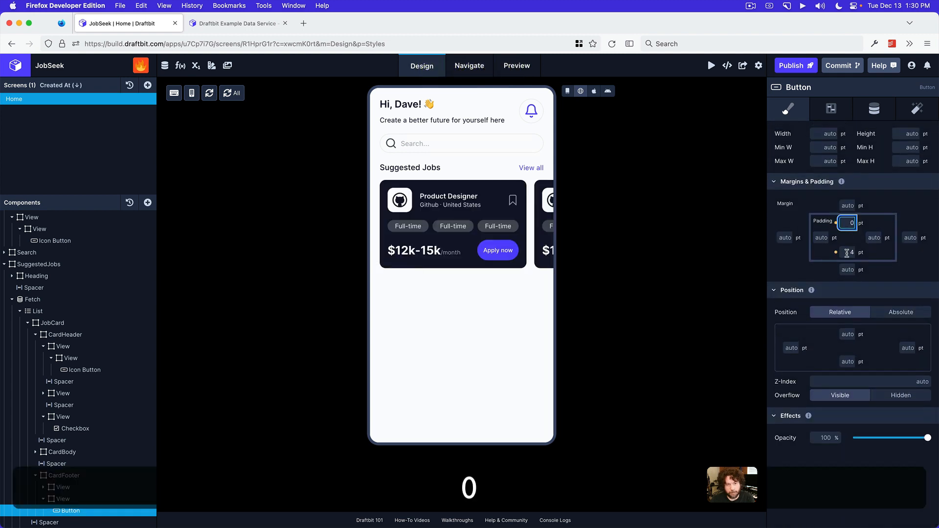
pyautogui.click(850, 251)
pyautogui.write('0')
pyautogui.click(898, 214)
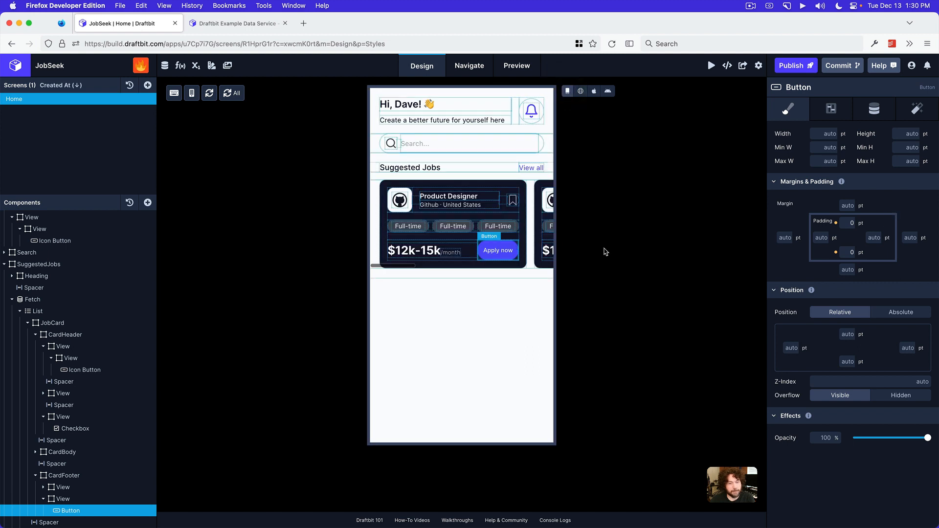
# Set the "Apply now" button's minimum height to 0 pt
pyautogui.scroll(4, 875, 297)
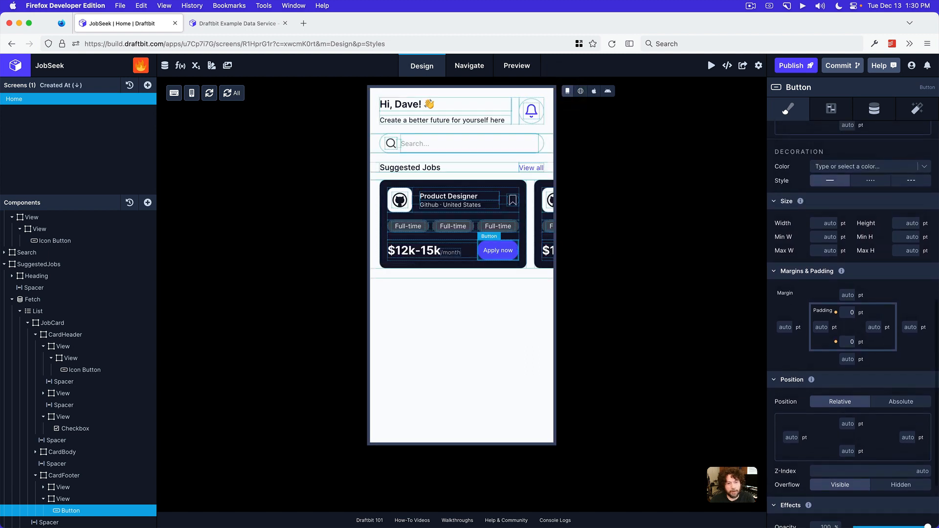
pyautogui.scroll(3, 876, 296)
pyautogui.scroll(-2, 876, 296)
pyautogui.click(903, 257)
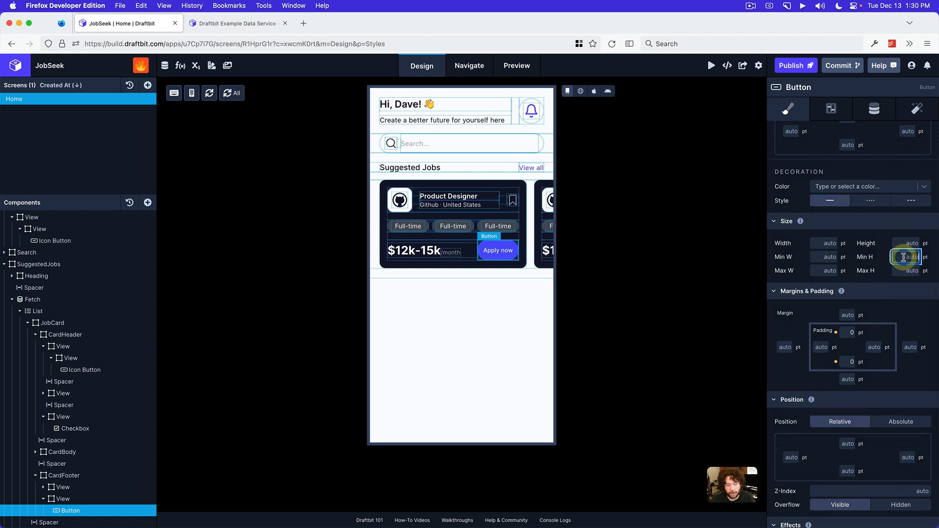
pyautogui.write('0')
pyautogui.click(883, 278)
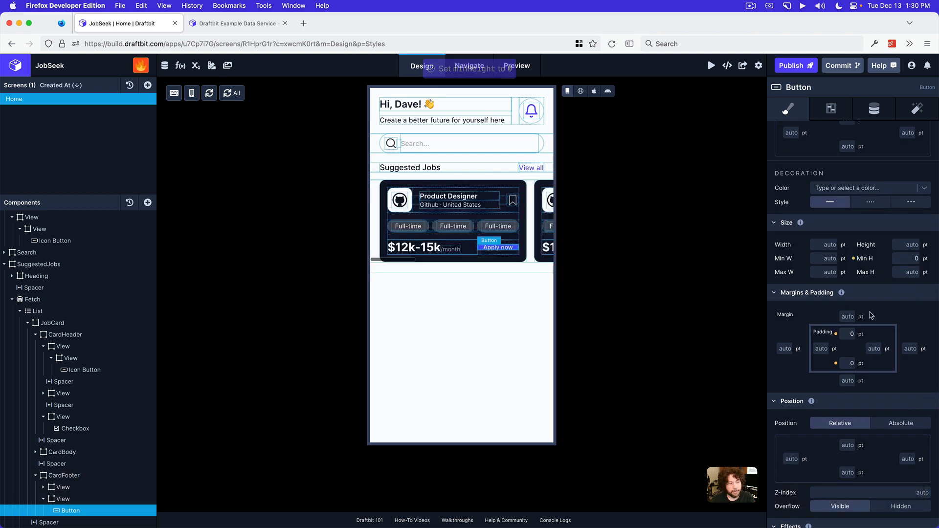
# Set the "Apply now" button's top and bottom padding to 4 pt
pyautogui.click(849, 334)
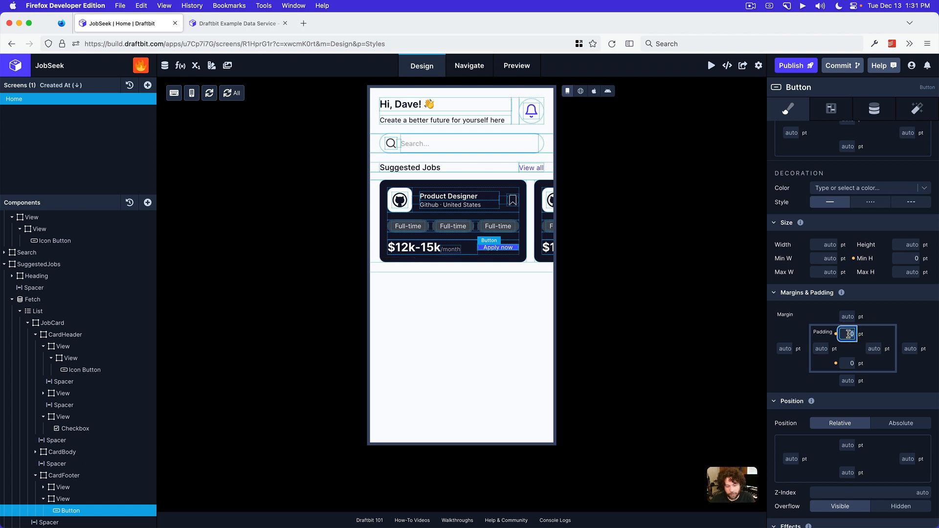
pyautogui.write('4')
pyautogui.click(845, 362)
pyautogui.write('4')
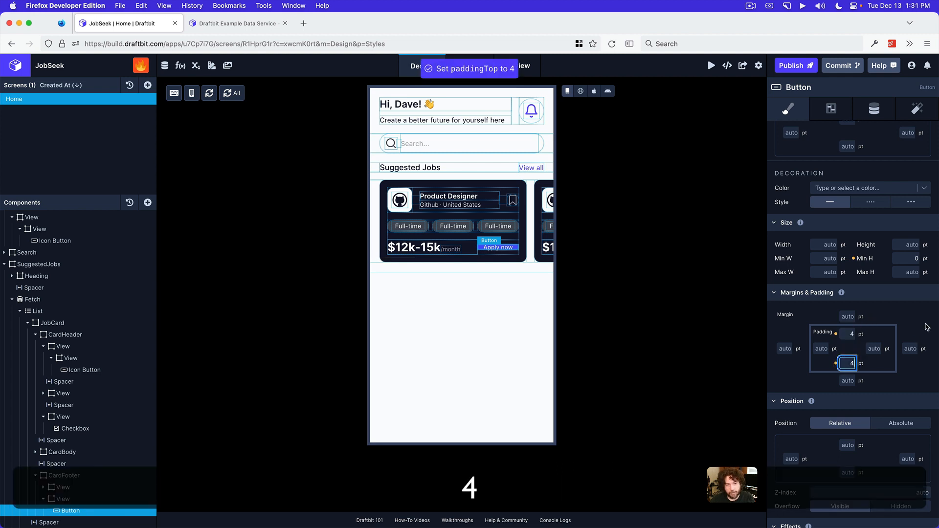
pyautogui.click(923, 325)
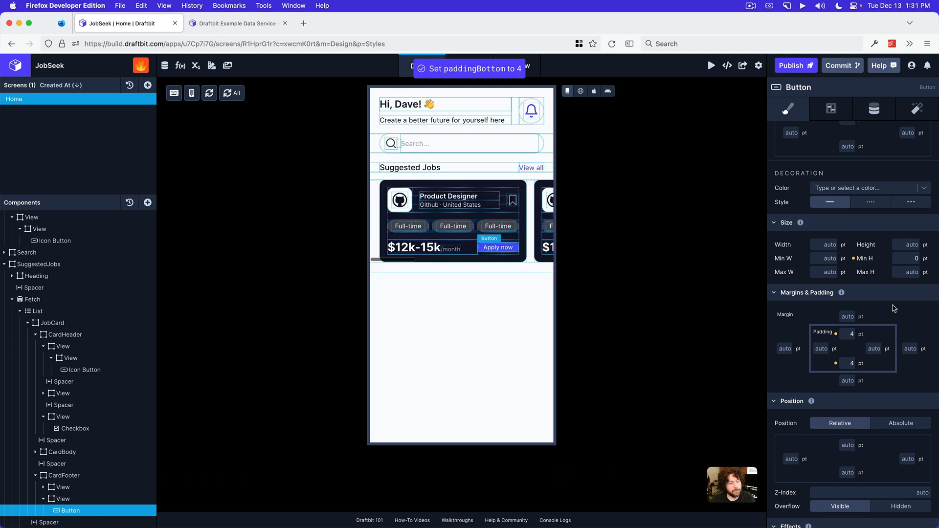
# Increase the "Apply now" button's top and bottom padding to 6 pt
pyautogui.click(850, 334)
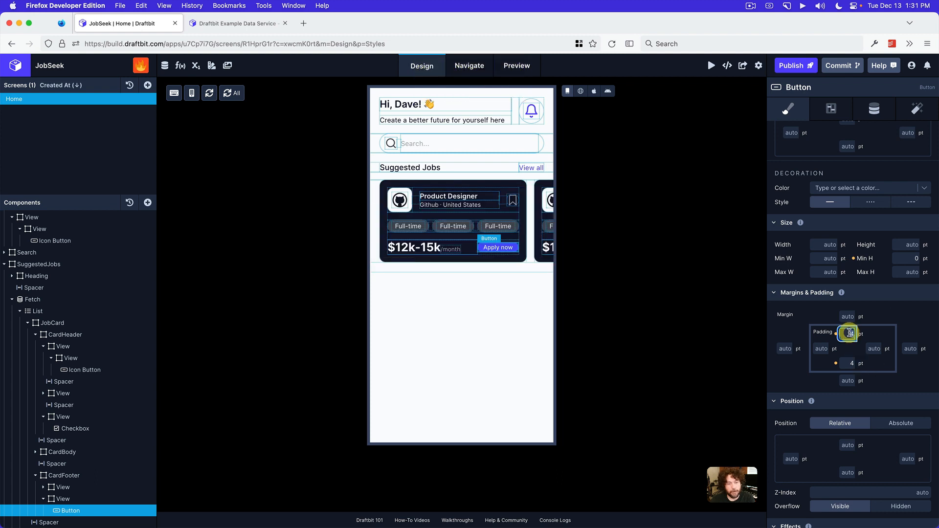
pyautogui.write('4')
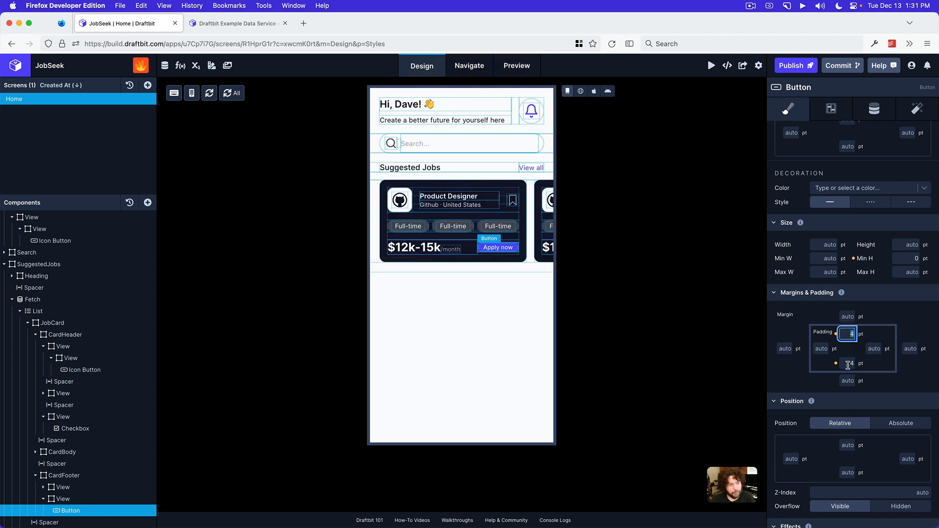
pyautogui.write('6')
pyautogui.click(851, 363)
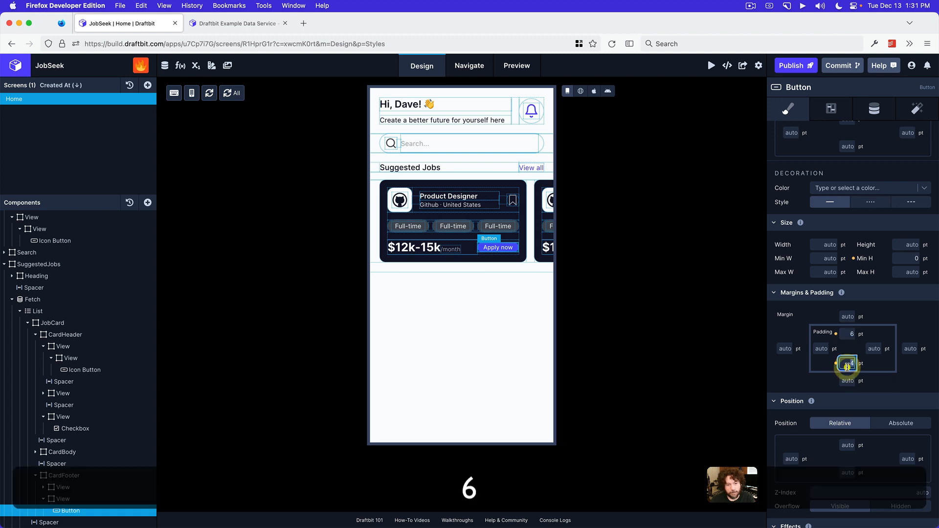
pyautogui.write('6')
pyautogui.click(909, 320)
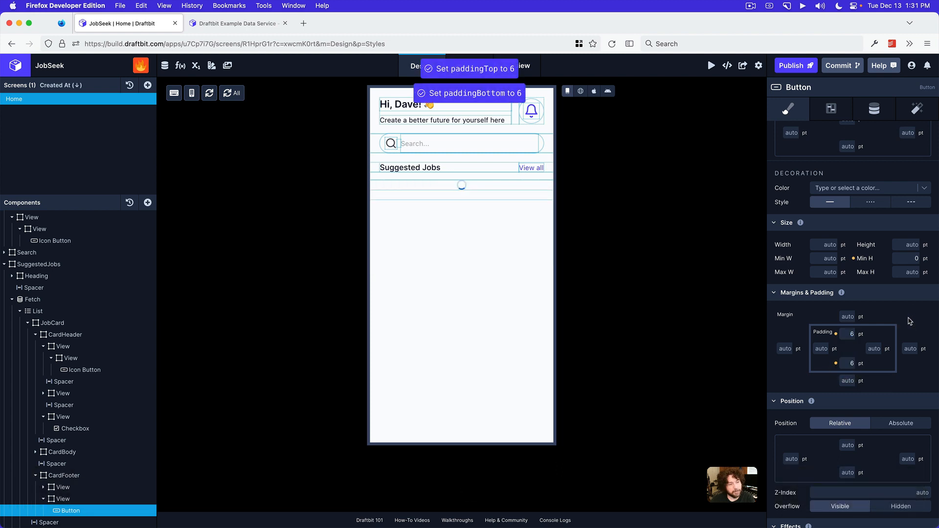
# Increase the "Apply now" button's top and bottom padding to 8 pt
pyautogui.click(850, 334)
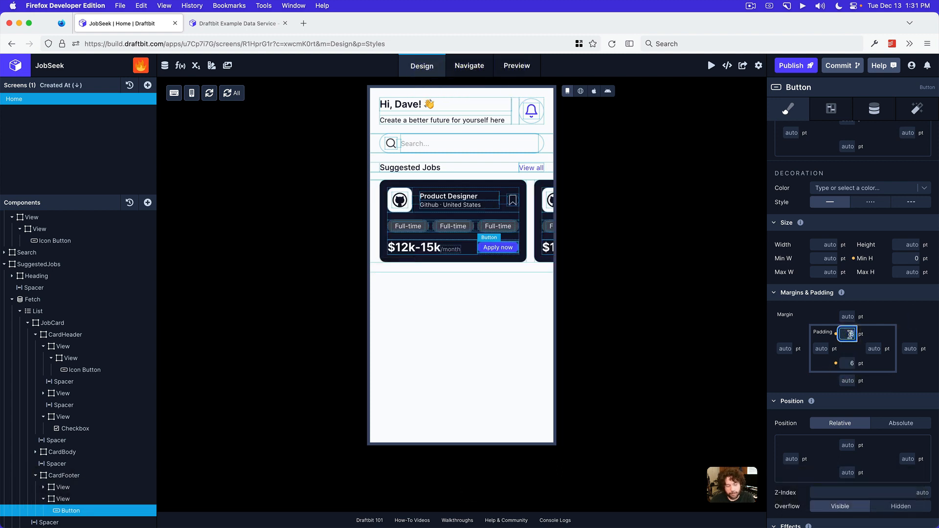
pyautogui.write('8')
pyautogui.click(848, 362)
pyautogui.write('8')
pyautogui.click(914, 318)
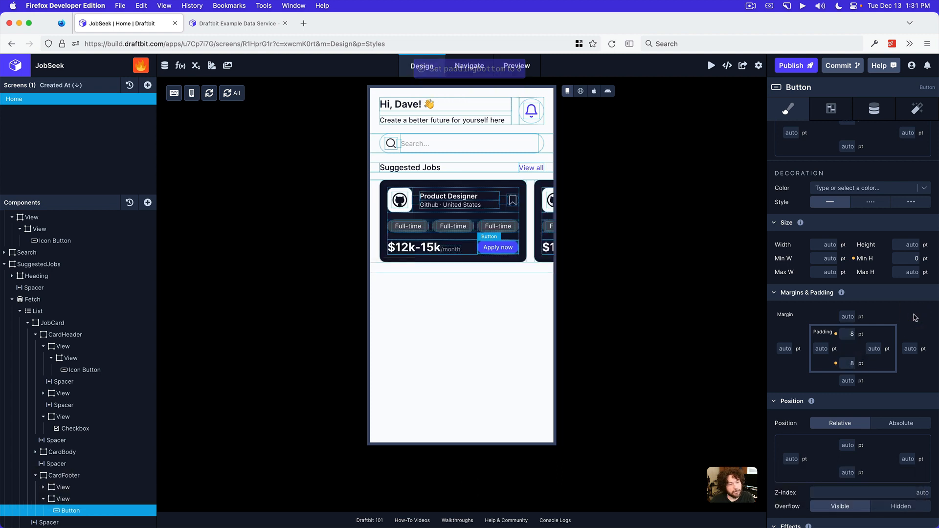
# Set the "Apply now" button's left and right padding to 12 pt
pyautogui.click(816, 349)
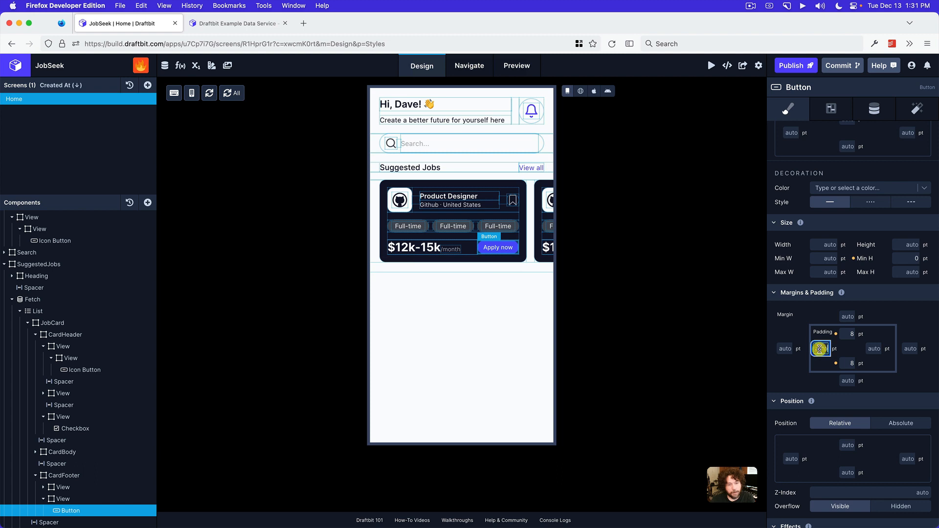
pyautogui.write('12')
pyautogui.click(870, 347)
pyautogui.write('12')
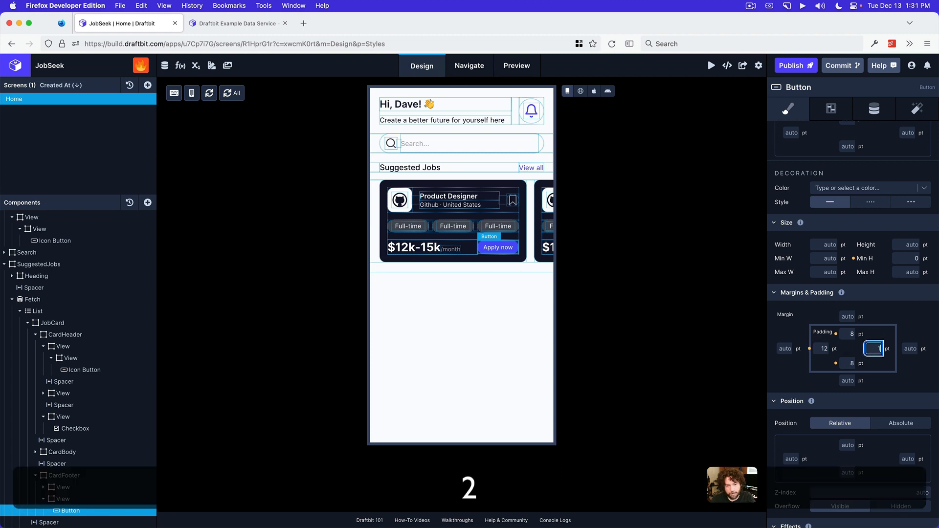
pyautogui.click(913, 324)
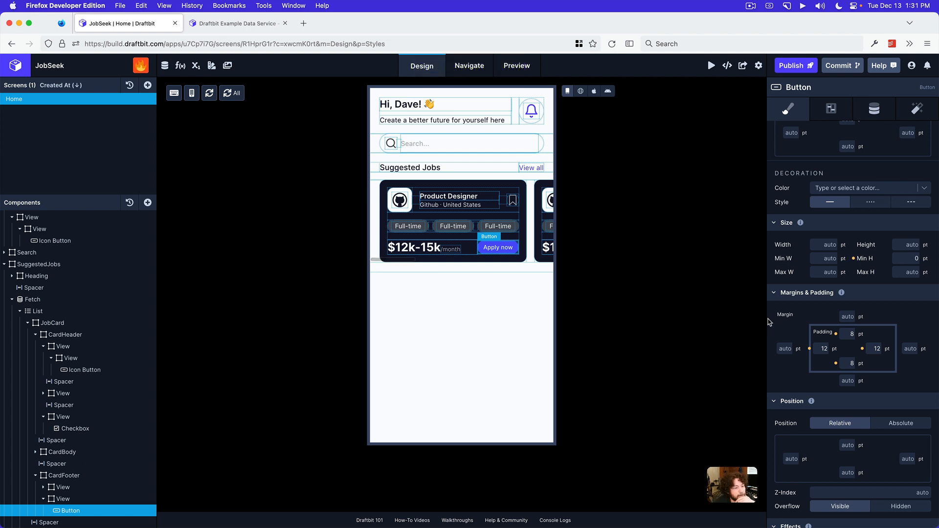
# Show the screen in Web Preview and look through the horizontal list of suggested job cards
pyautogui.click(580, 91)
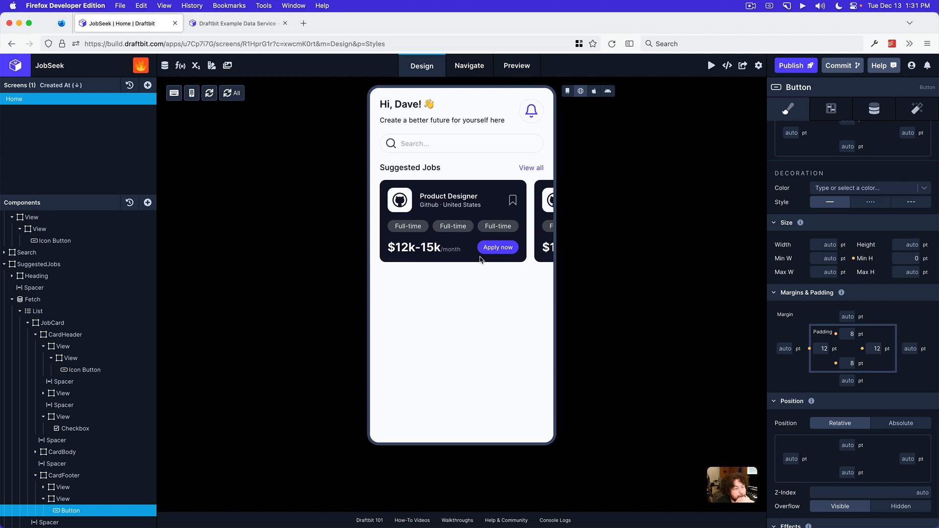
pyautogui.hscroll(5, 480, 248)
pyautogui.hscroll(-5, 482, 246)
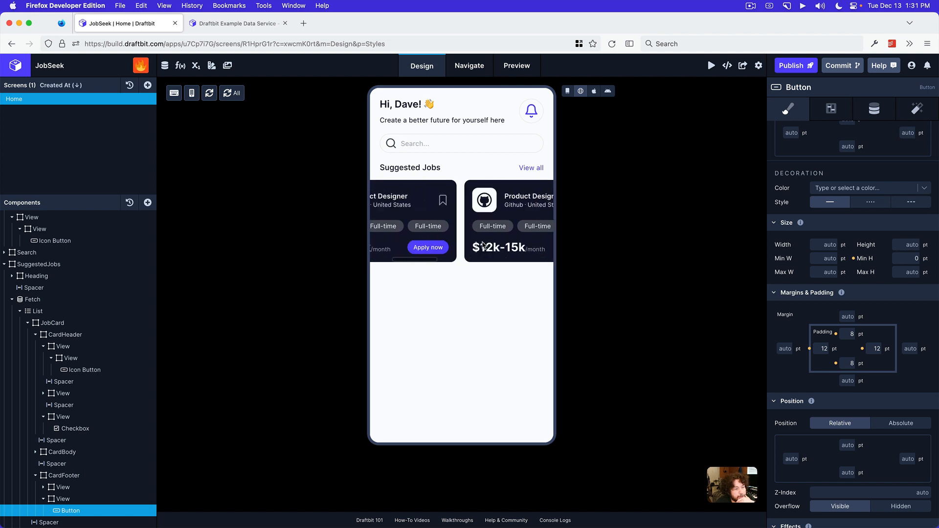
# Compare the finished Suggested Jobs section in Draftbit with the home screen mockup in Preview
pyautogui.moveTo(515, 521)
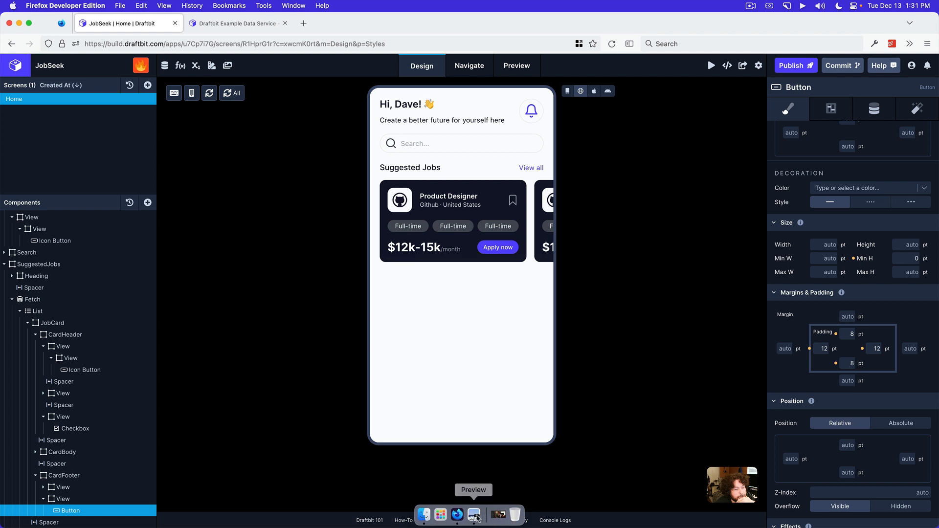
pyautogui.click(474, 521)
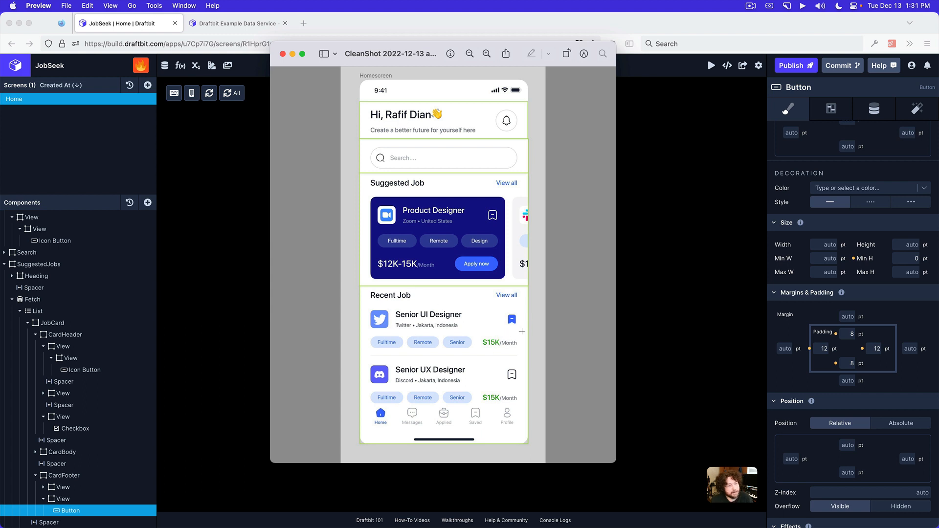
pyautogui.click(704, 329)
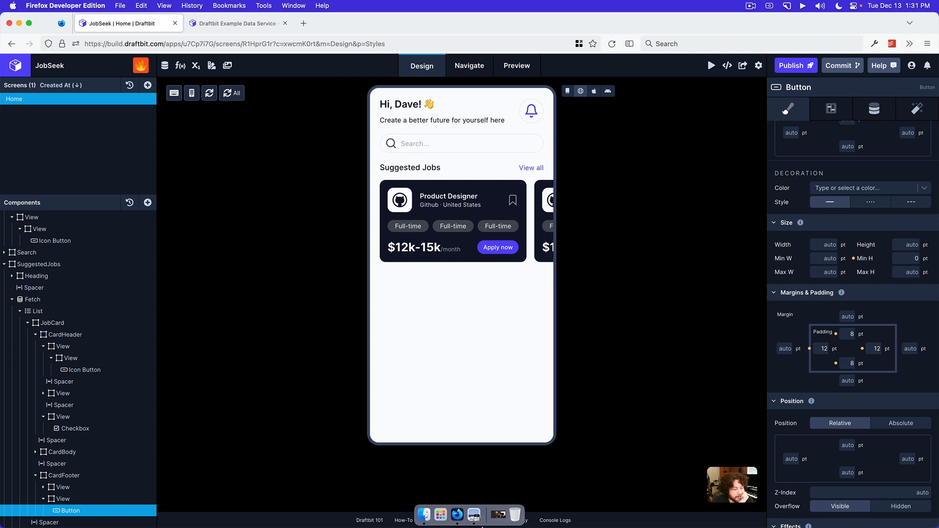
pyautogui.click(474, 516)
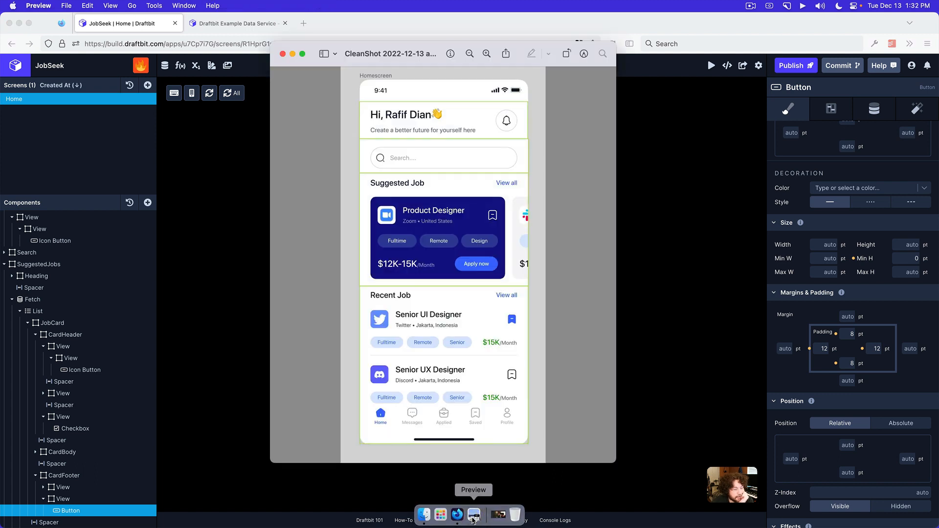
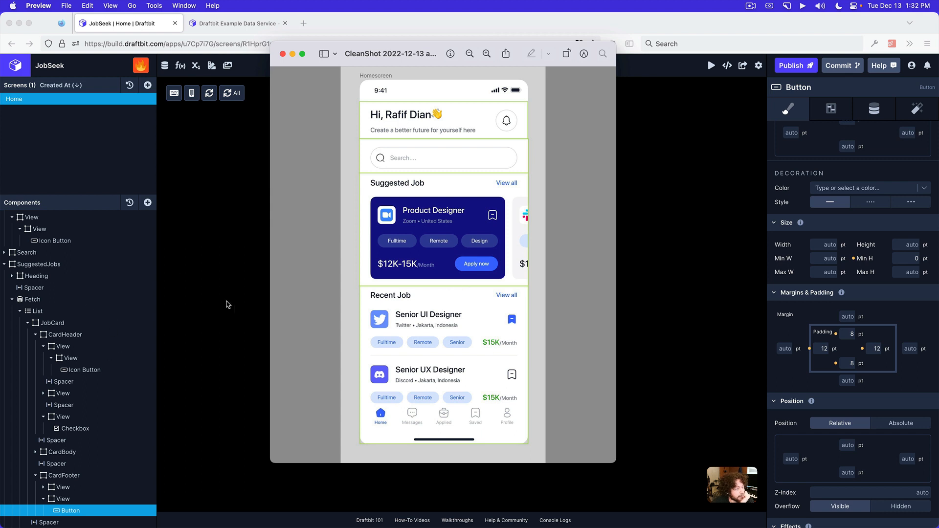
# Collapse the SuggestedJobs and Header views in the component tree and display the screen preview with component outlines
pyautogui.click(227, 305)
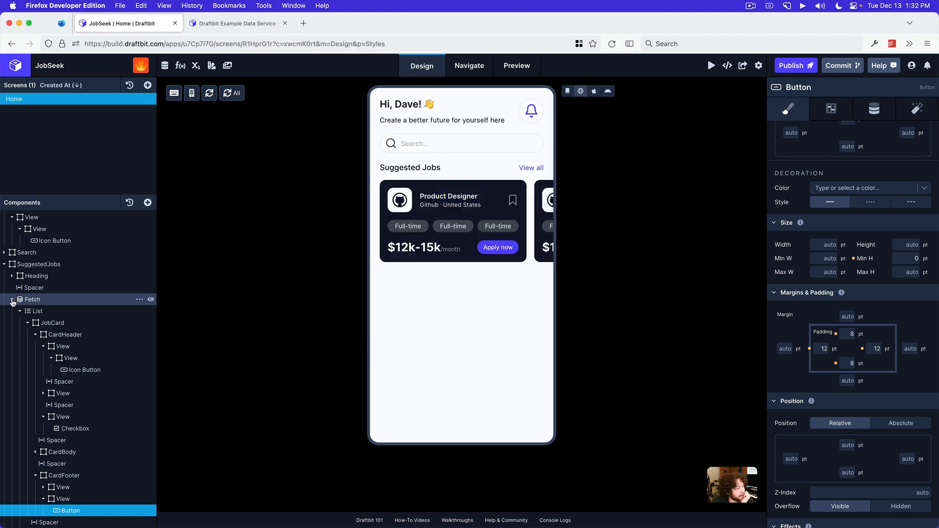
pyautogui.click(5, 265)
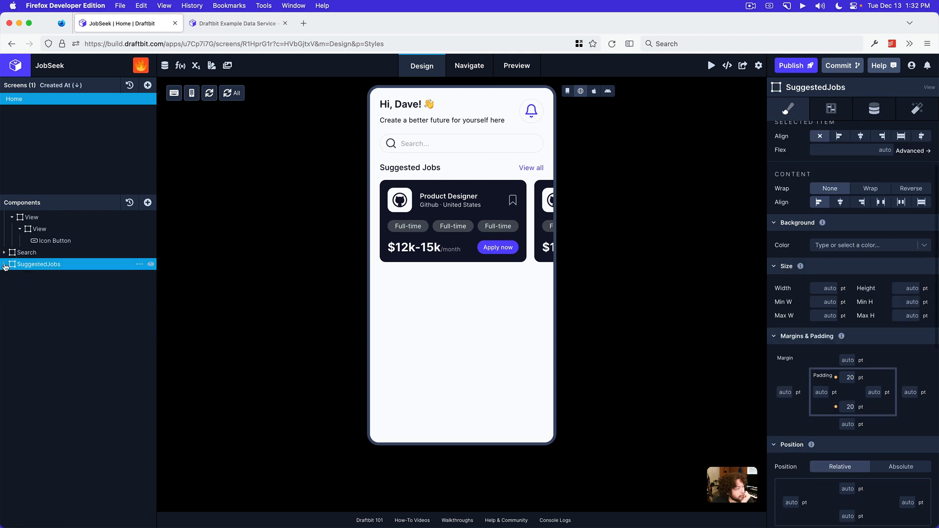
pyautogui.scroll(2, 26, 240)
pyautogui.scroll(1, 25, 239)
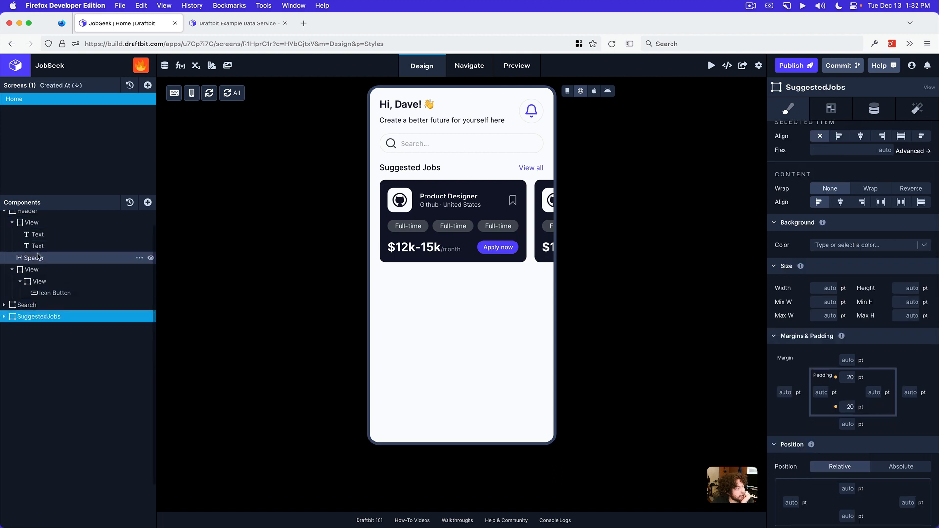
pyautogui.click(4, 228)
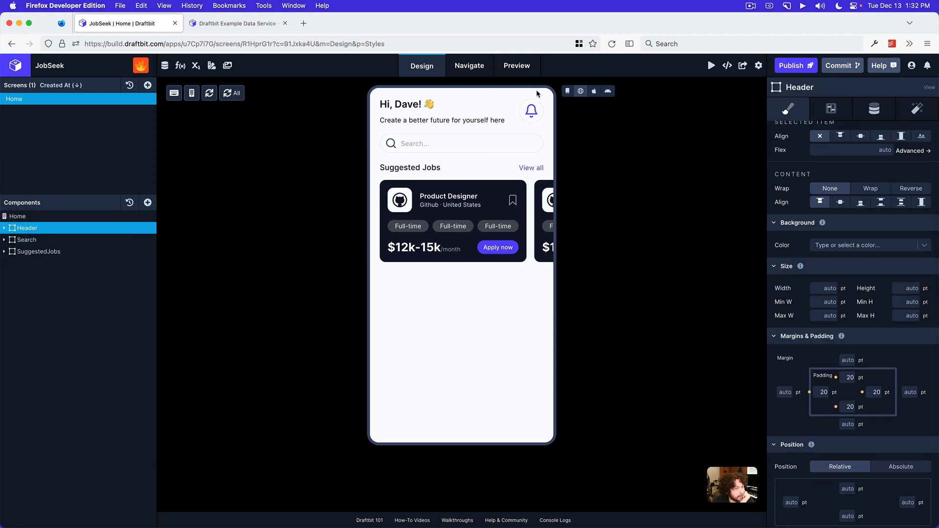
pyautogui.click(567, 91)
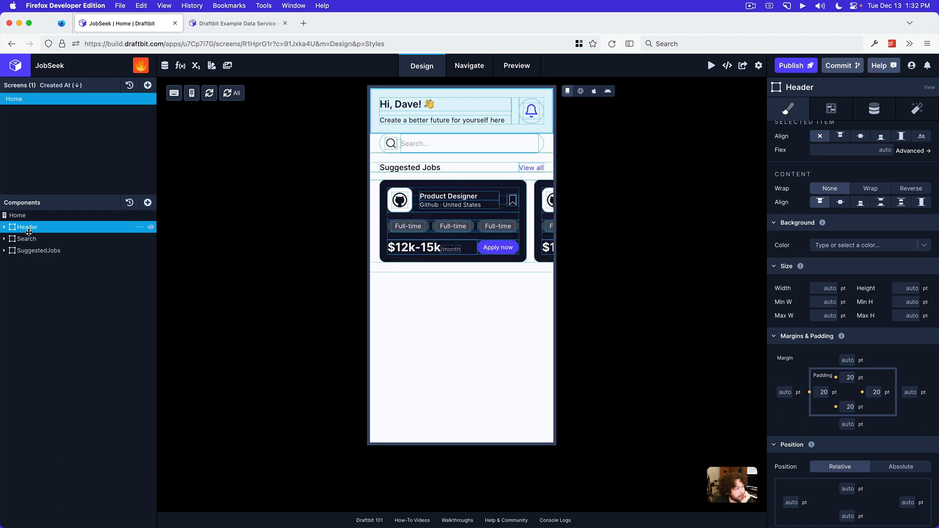
# Duplicate the SuggestedJobs view and collapse the upper copy in the component tree
pyautogui.click(35, 251)
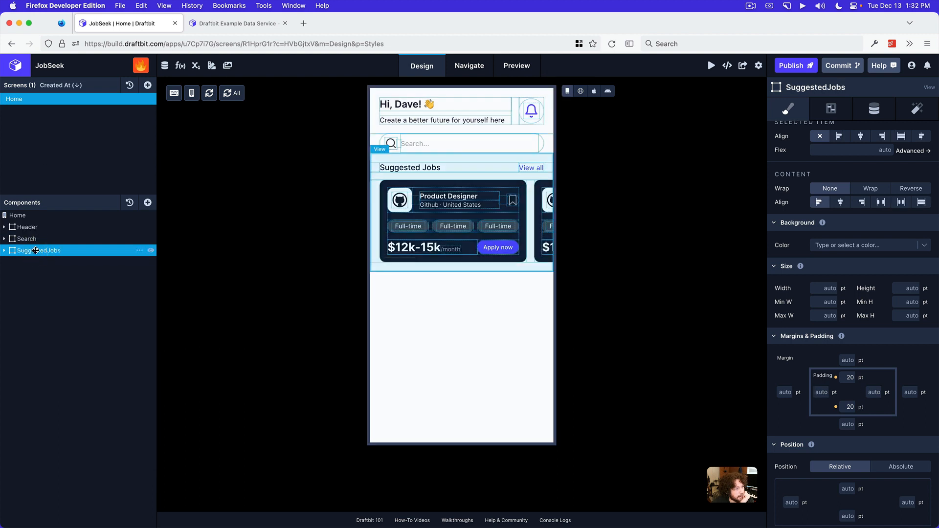
pyautogui.click(140, 251)
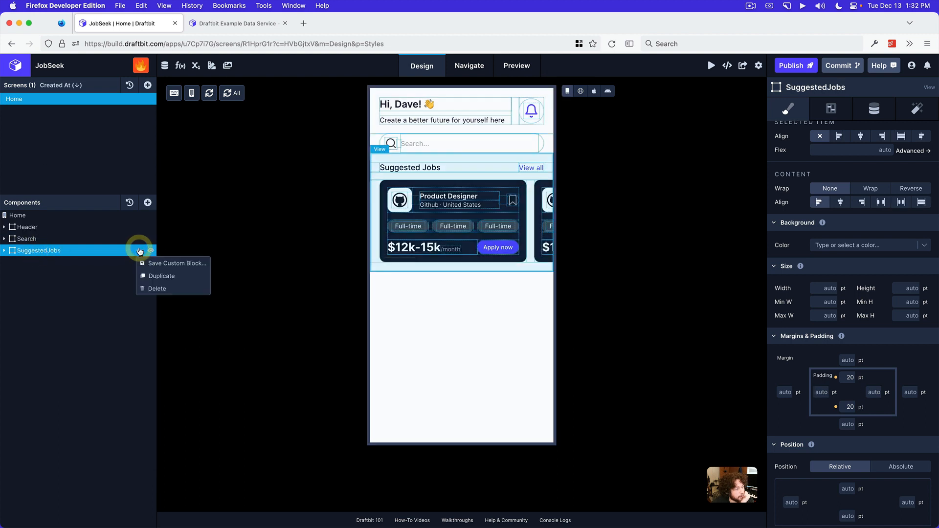
pyautogui.click(156, 275)
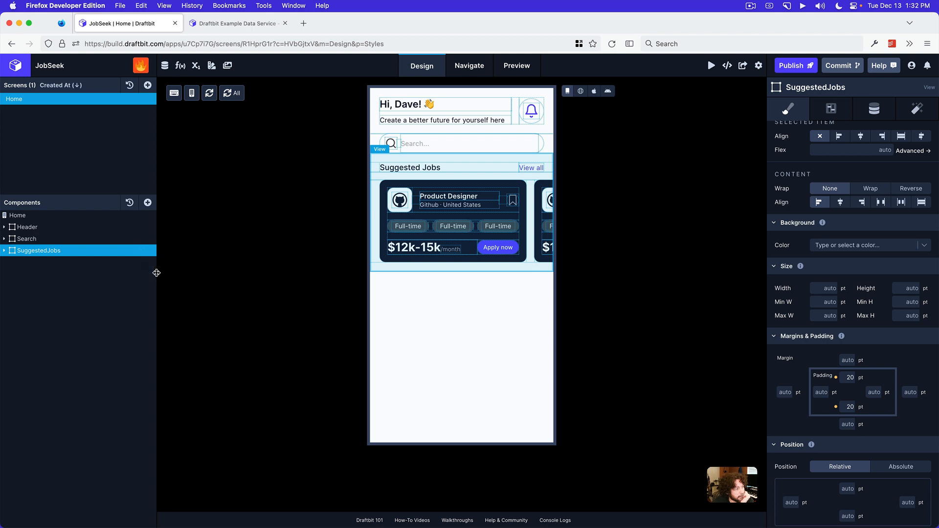
pyautogui.click(4, 252)
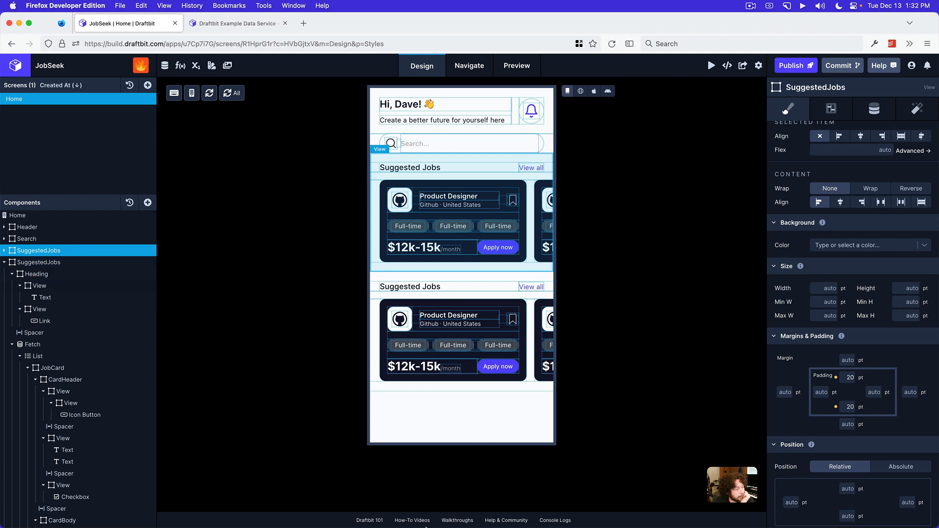
# Check the reference home screen design, and rename the lower SuggestedJobs view as LatestJobs
pyautogui.click(478, 513)
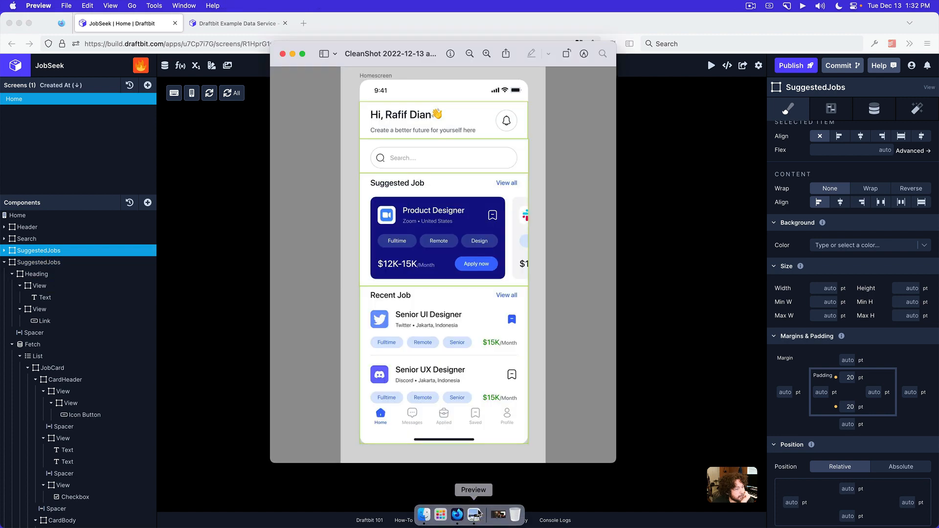
pyautogui.click(174, 327)
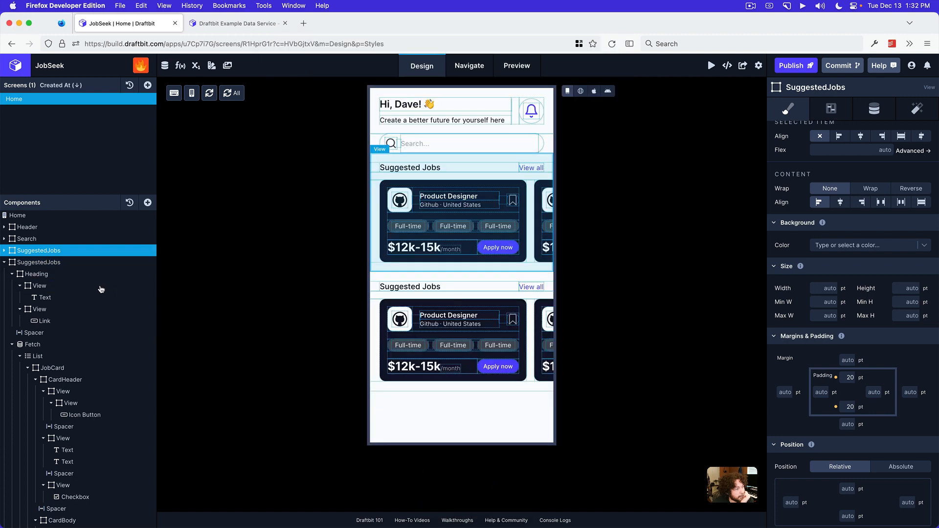
pyautogui.doubleClick(46, 262)
pyautogui.write('Rece')
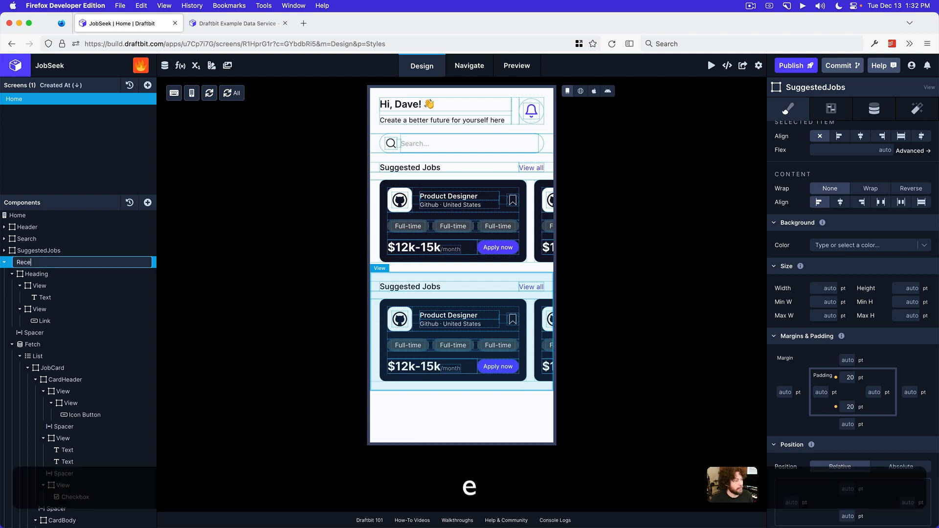
pyautogui.press('BackSpace')
pyautogui.write('Latest D')
pyautogui.press('BackSpace')
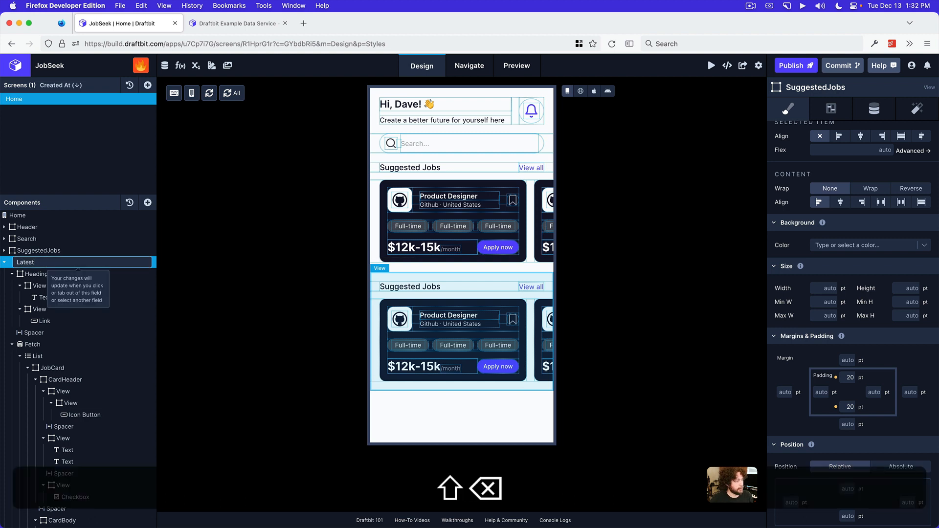
pyautogui.write('Job')
pyautogui.press('BackSpace')
pyautogui.write('Jobs')
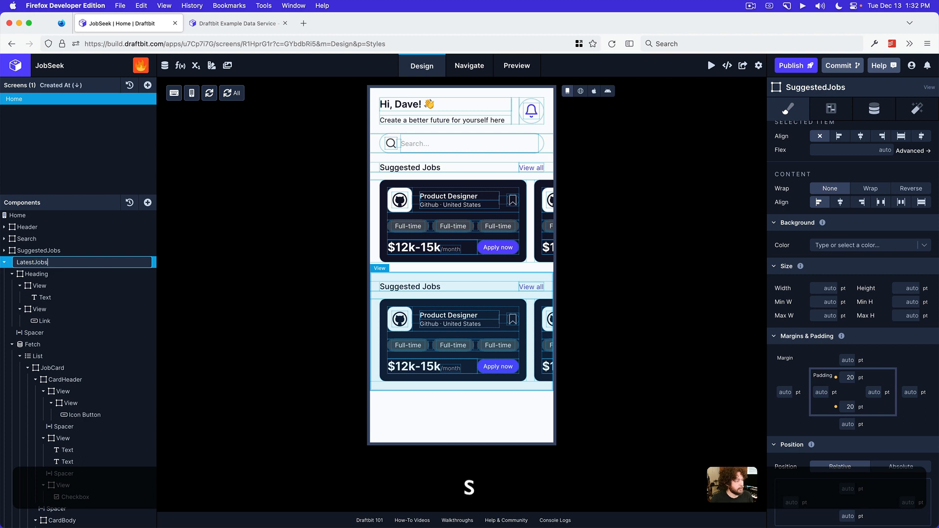
pyautogui.press('Return')
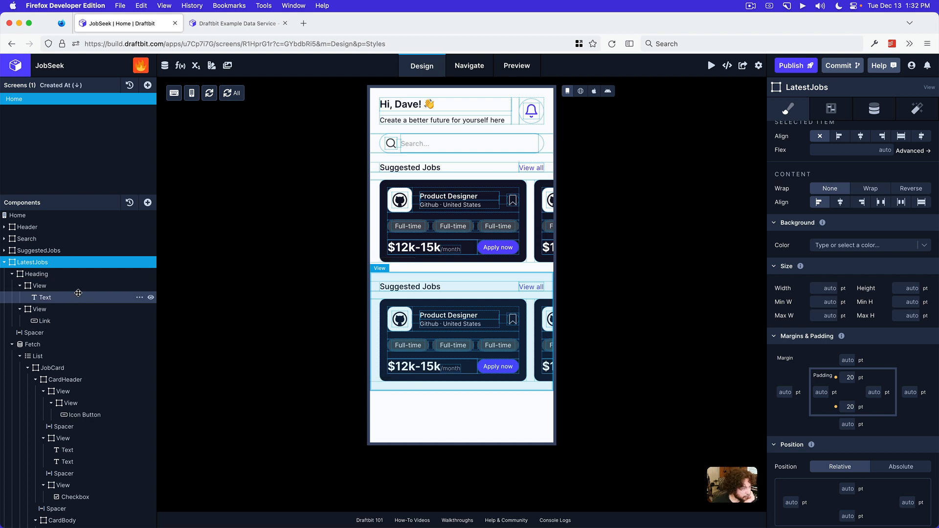
# Change the heading text inside the LatestJobs view to "Latest Jobs"
pyautogui.scroll(-3, 105, 318)
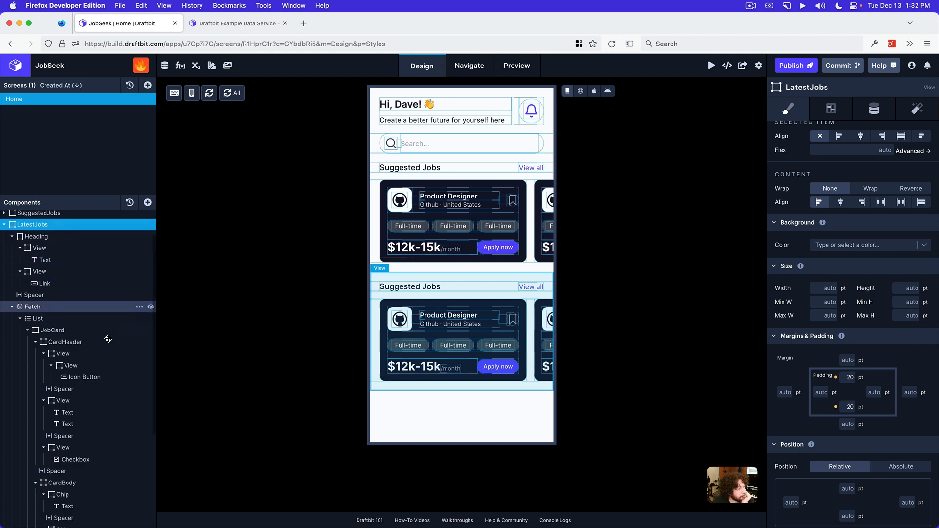
pyautogui.scroll(2, 100, 293)
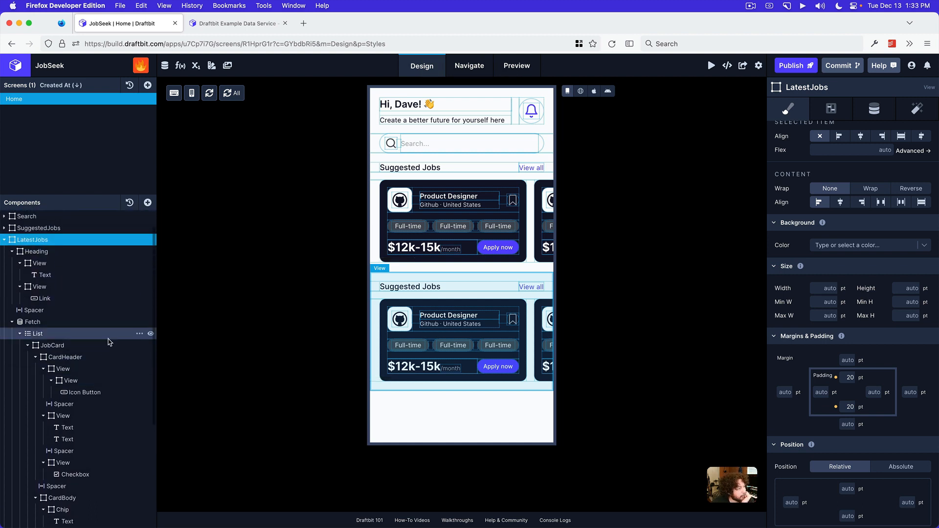
pyautogui.click(79, 275)
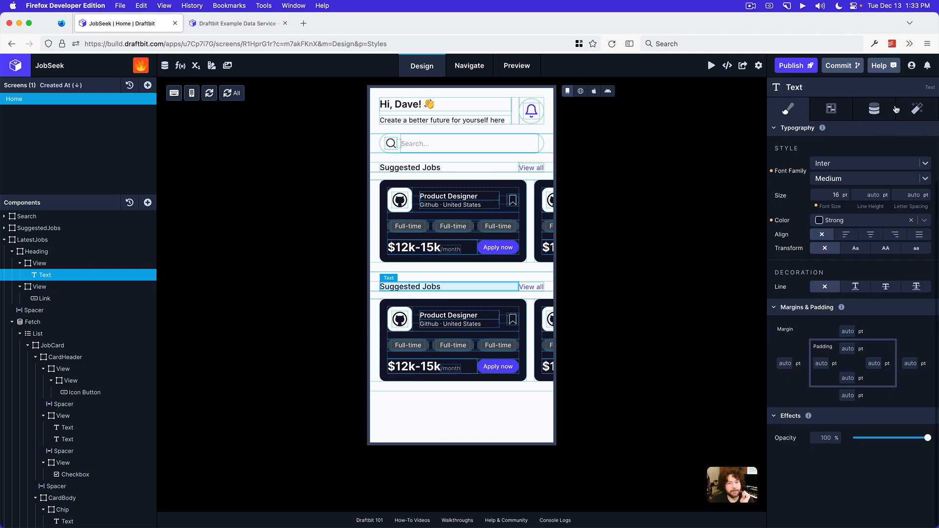
pyautogui.click(874, 109)
pyautogui.tripleClick(851, 165)
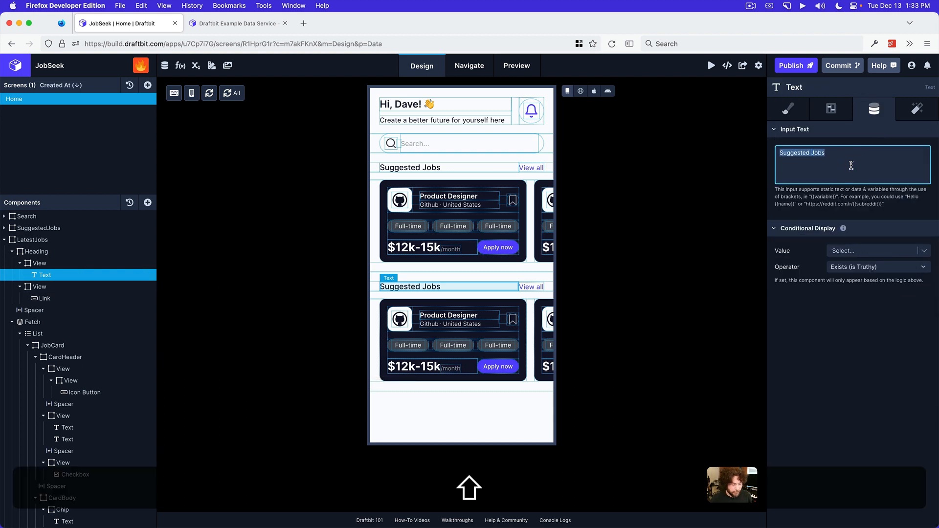
pyautogui.write('Latest Job')
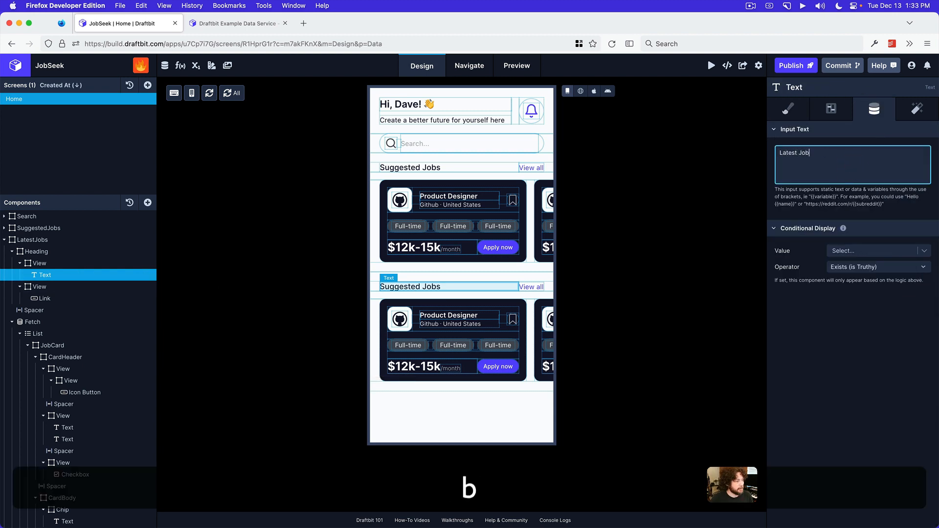
pyautogui.write('s')
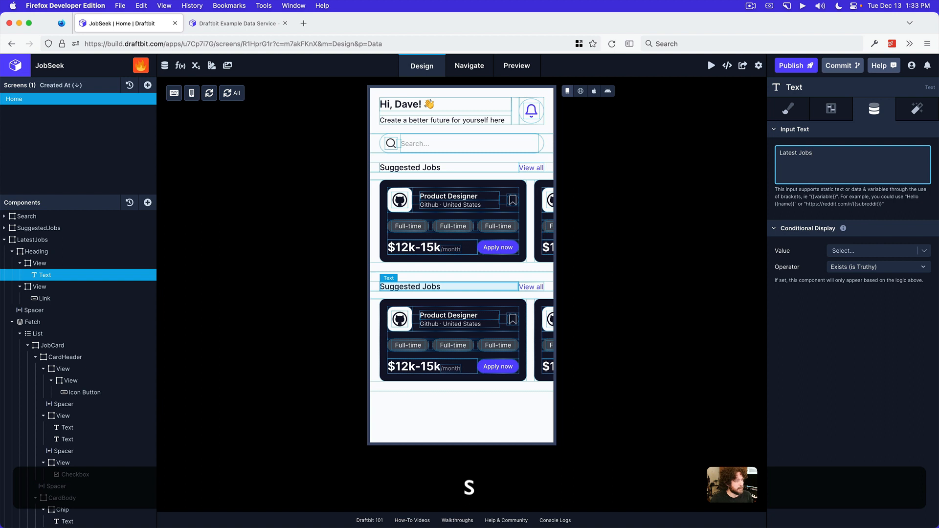
pyautogui.click(857, 327)
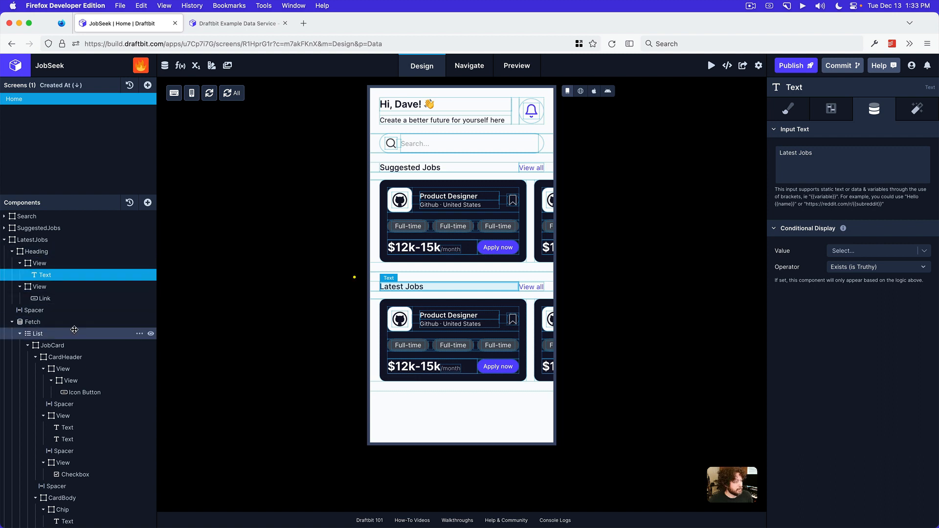
# Turn off the Horizontal option for the list inside the LatestJobs view
pyautogui.click(74, 331)
pyautogui.click(789, 109)
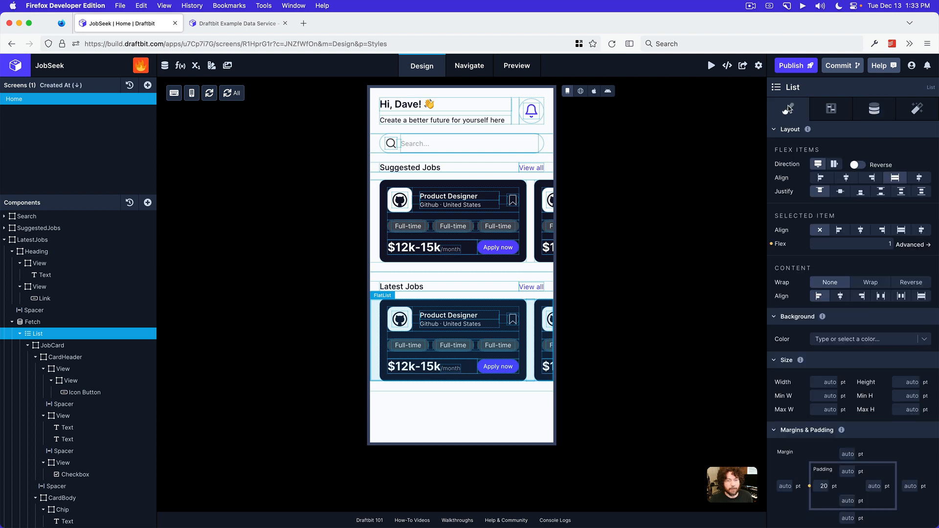
pyautogui.click(829, 110)
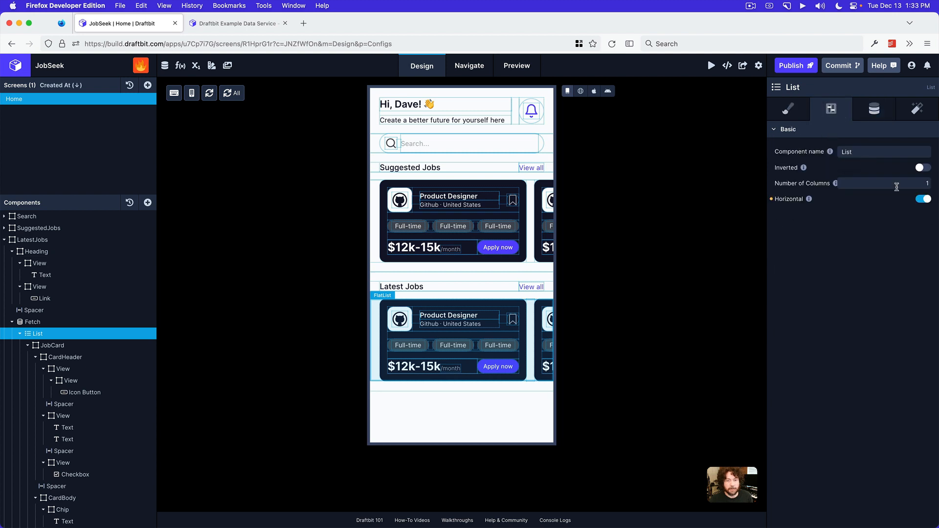
pyautogui.click(924, 199)
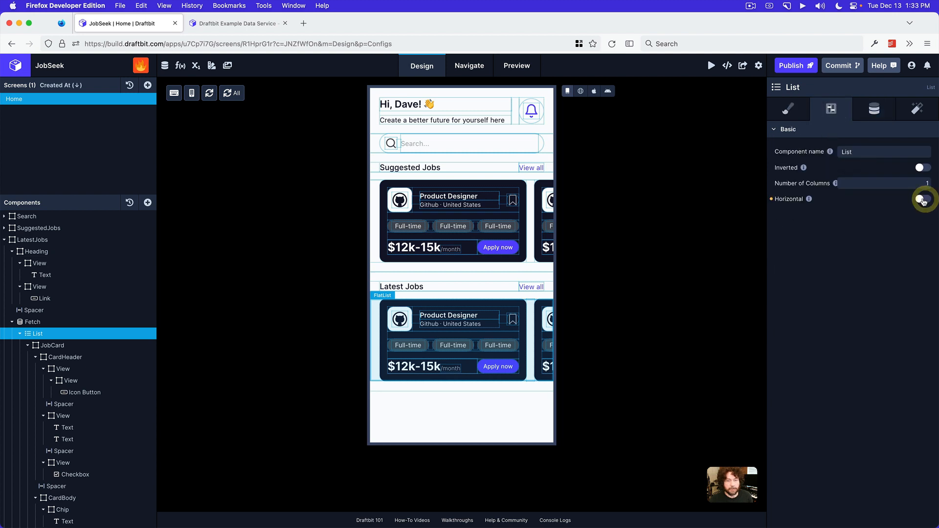
# Set the right padding of the LatestJobs list to 20 pt
pyautogui.click(786, 114)
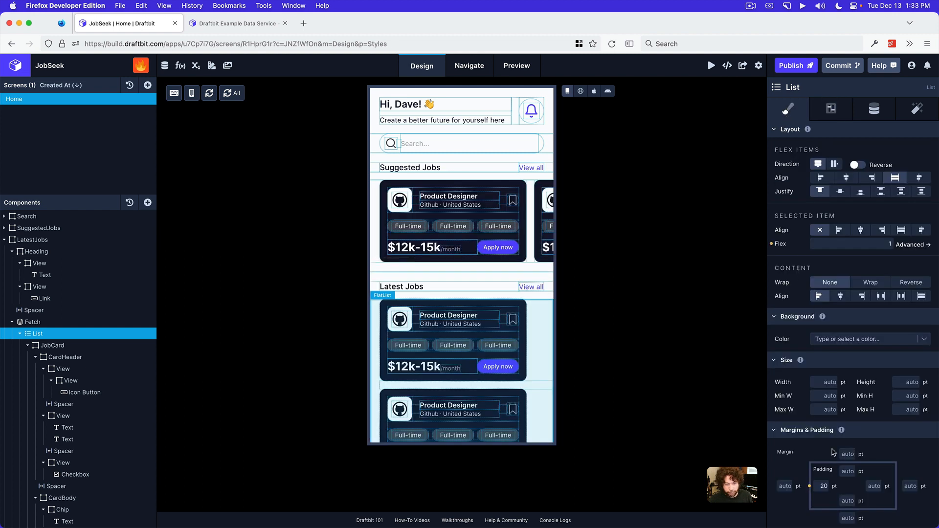
pyautogui.click(876, 486)
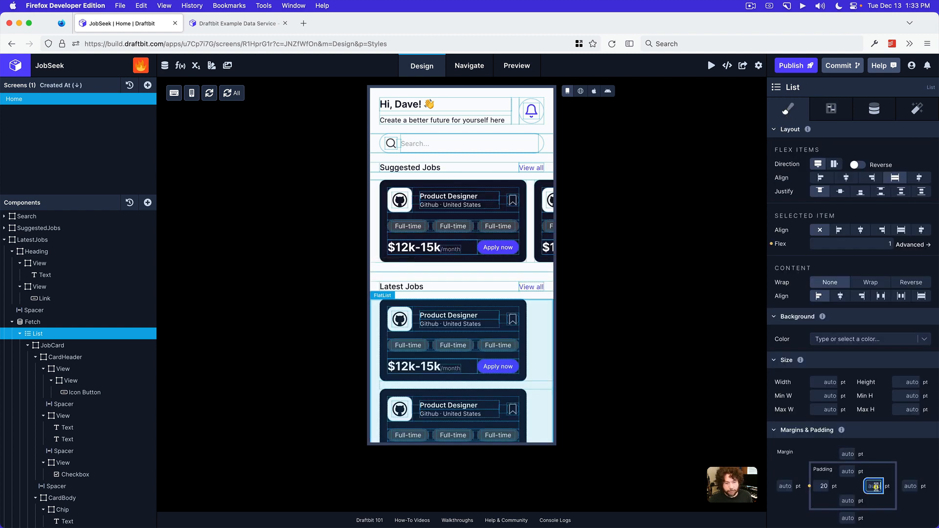
pyautogui.write('20')
pyautogui.click(908, 463)
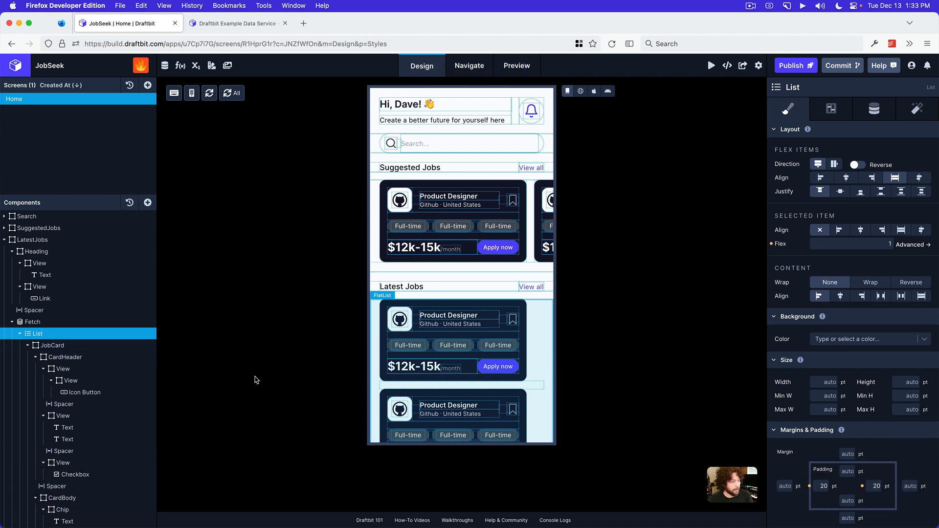
# Clear the fixed width and the background color of the JobCard view in the LatestJobs list
pyautogui.click(60, 345)
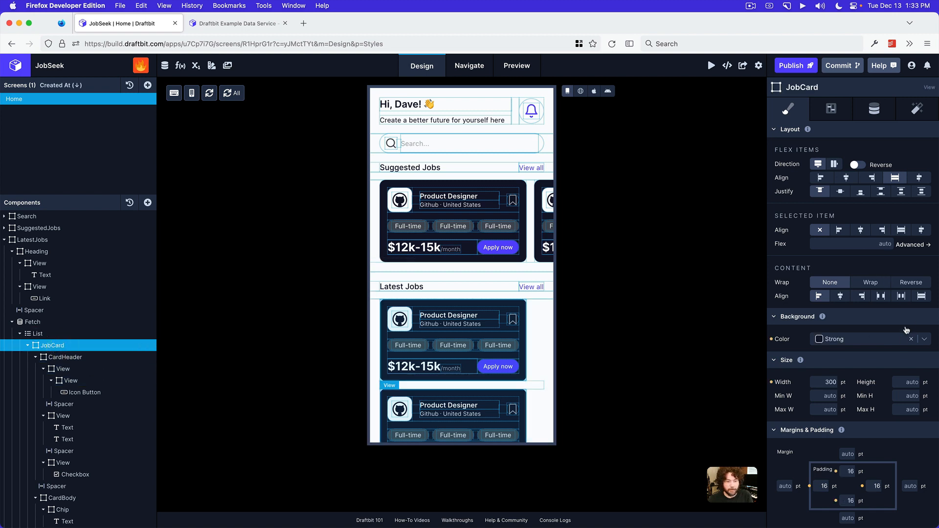
pyautogui.click(771, 383)
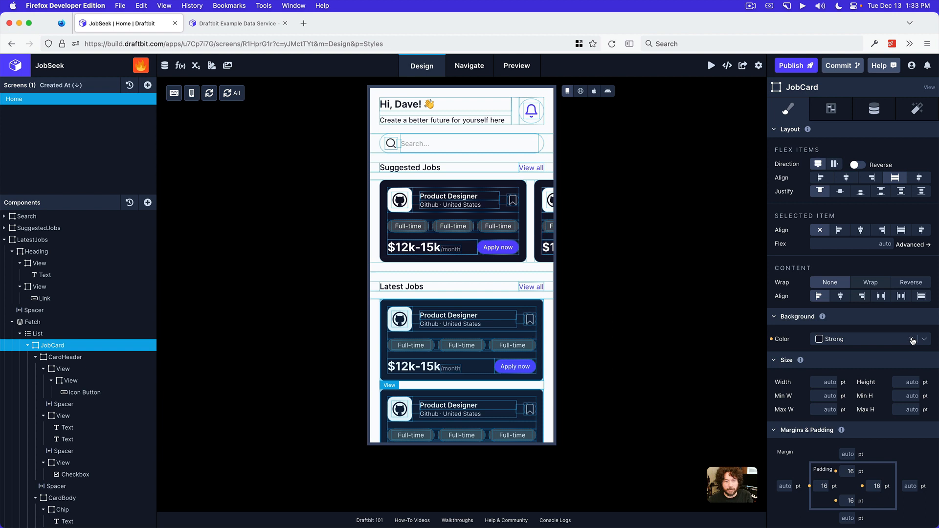
pyautogui.click(772, 339)
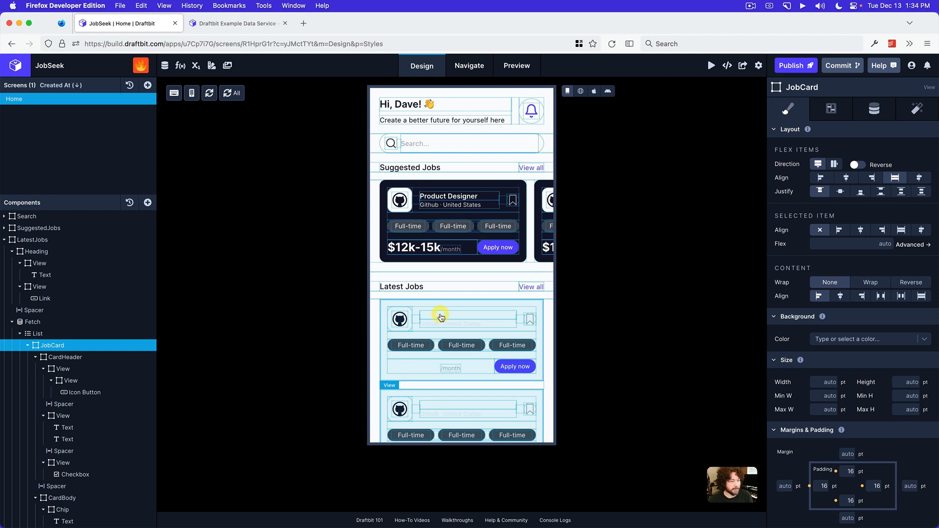
# Set the color of the job title text in the Latest Jobs card to Strong
pyautogui.click(448, 292)
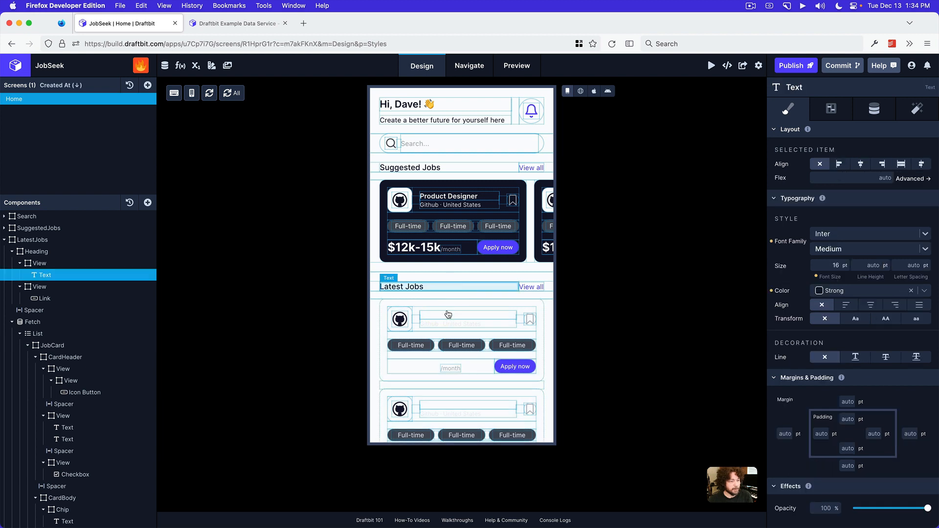
pyautogui.click(447, 315)
pyautogui.click(861, 249)
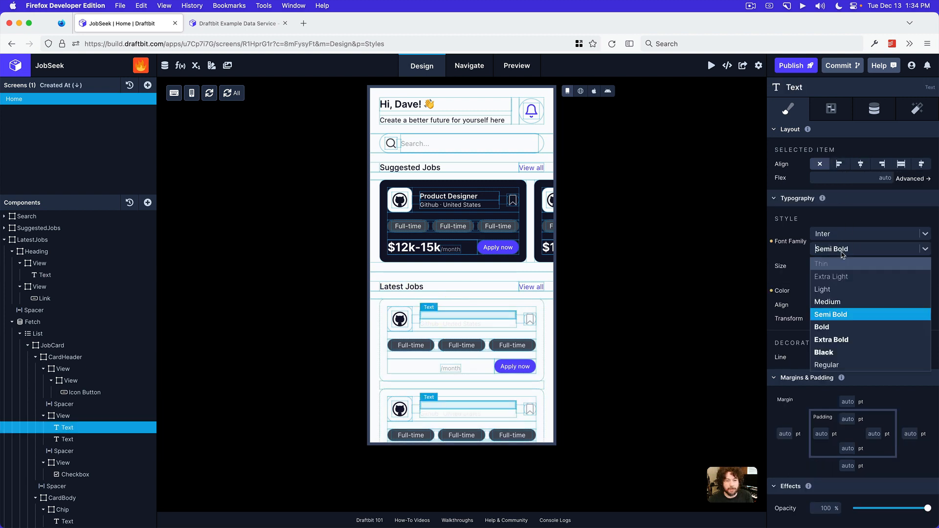
pyautogui.click(837, 218)
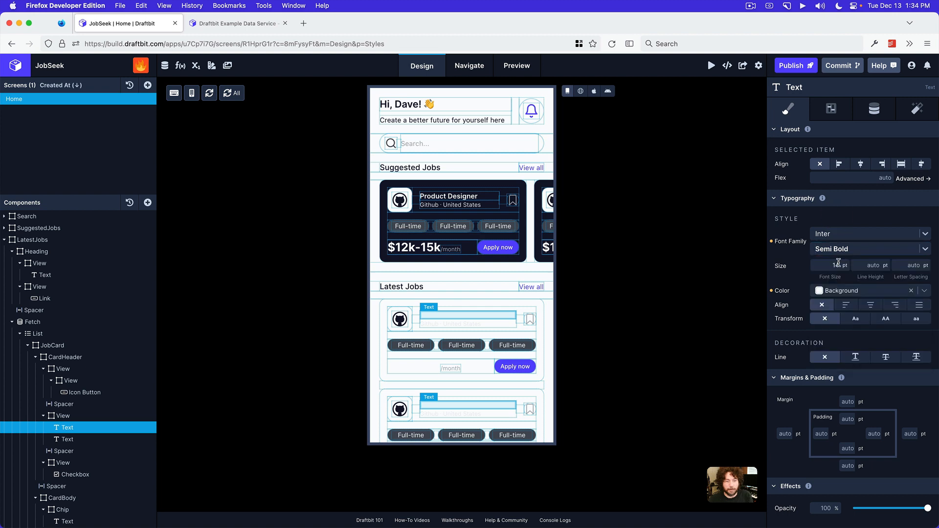
pyautogui.click(839, 294)
pyautogui.scroll(-2, 826, 415)
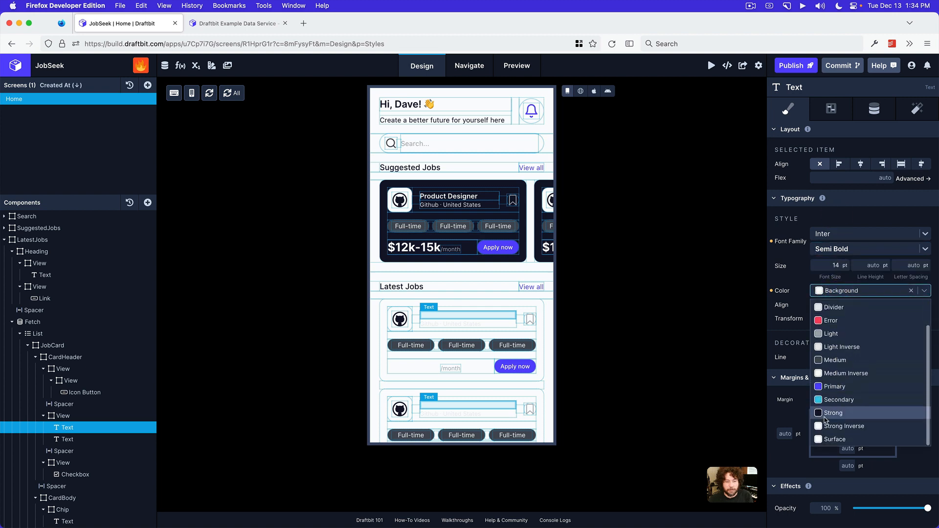
pyautogui.click(825, 417)
# Set the color of the company and location text in the Latest Jobs card to Medium
pyautogui.click(429, 326)
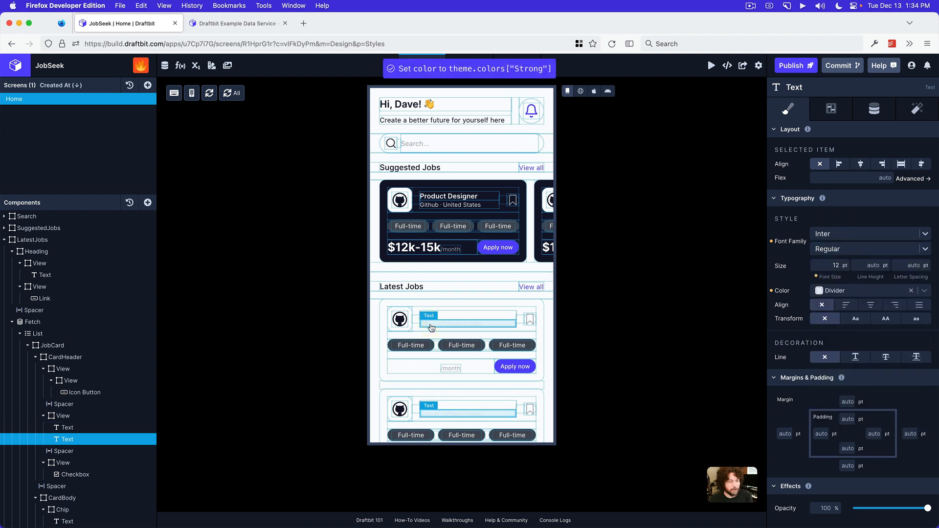
pyautogui.click(901, 293)
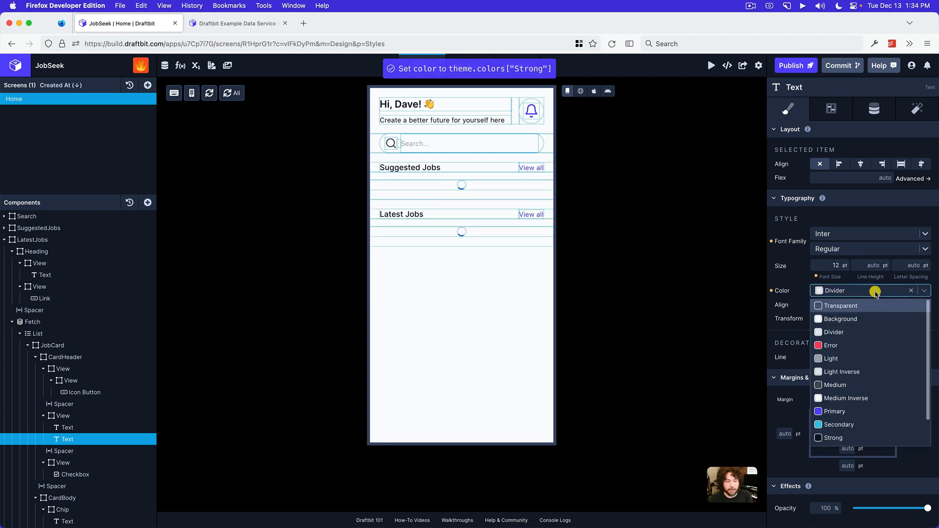
pyautogui.click(839, 385)
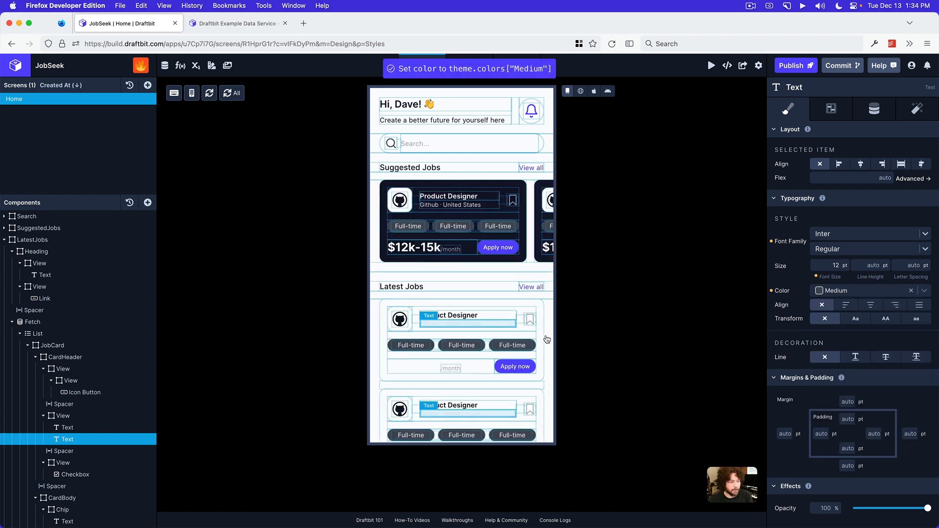
pyautogui.click(531, 323)
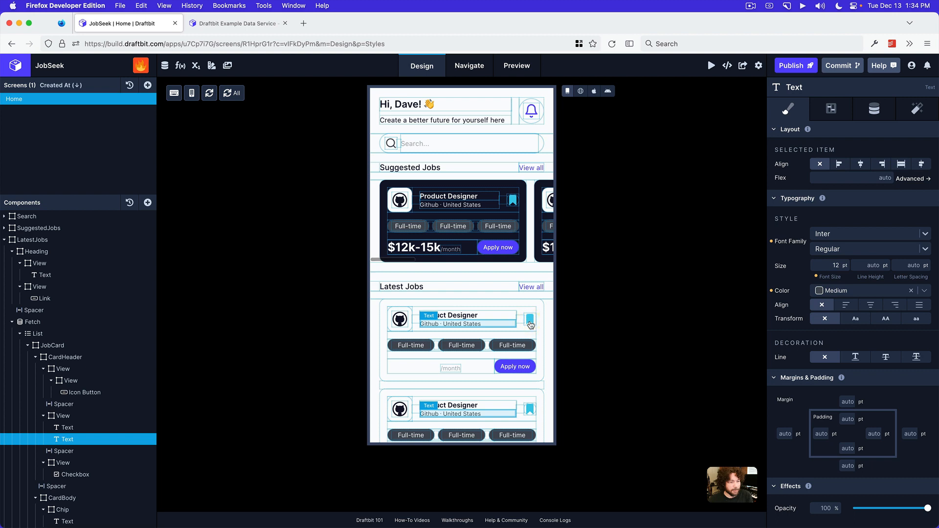
pyautogui.click(531, 323)
# Try Primary as the first Latest Jobs chip's background color, and settle on Secondary
pyautogui.click(433, 349)
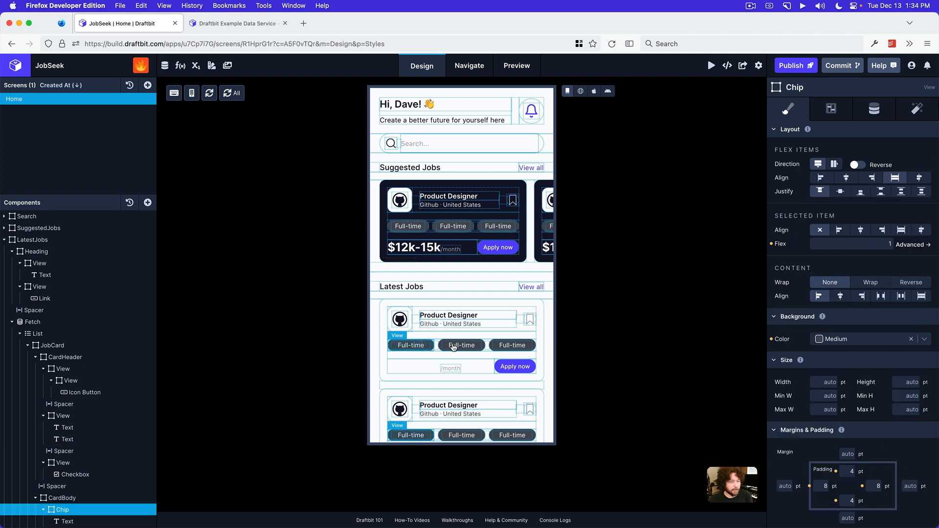
pyautogui.click(838, 338)
pyautogui.scroll(-1, 867, 429)
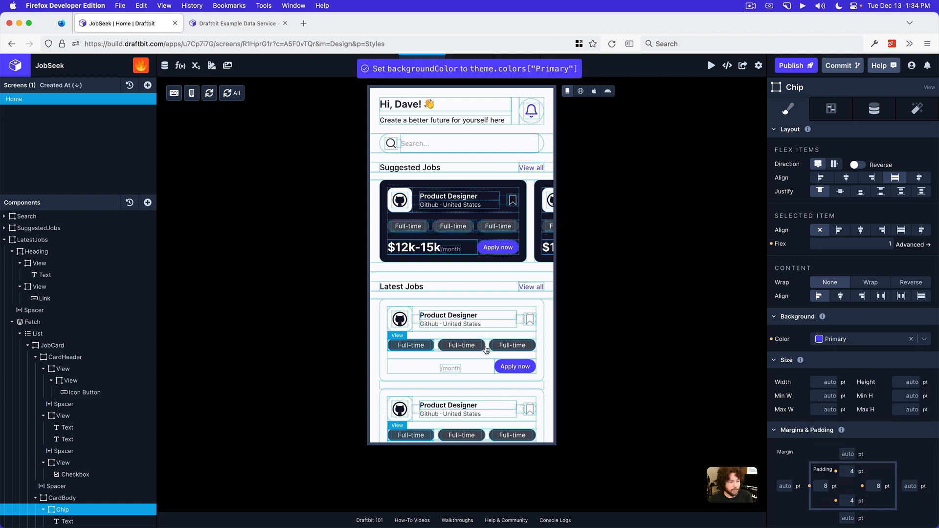
pyautogui.click(862, 339)
pyautogui.scroll(-2, 861, 440)
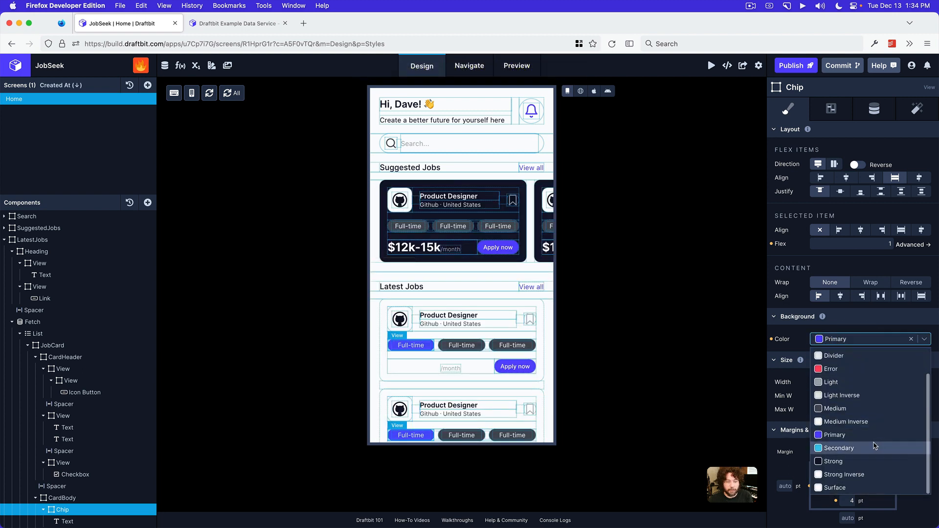
pyautogui.click(854, 447)
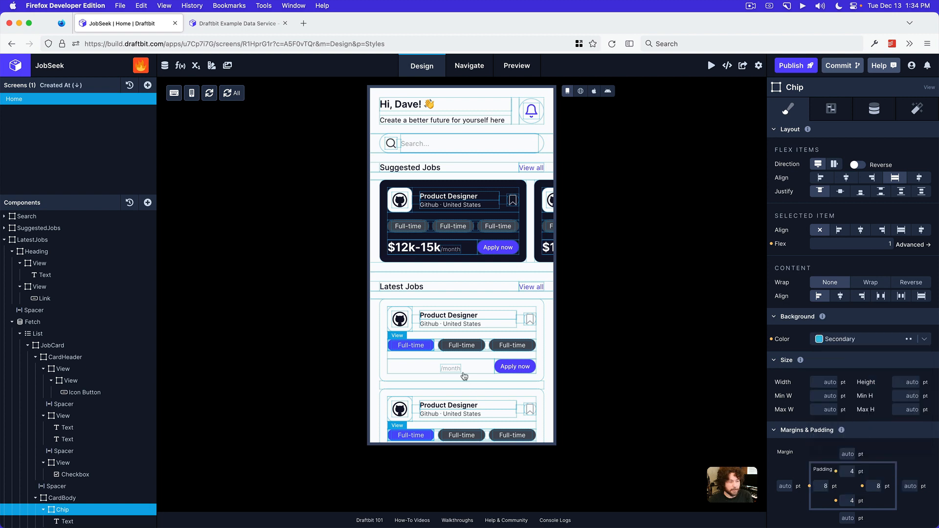
# Set the background color of the second and third chips in the Latest Jobs card to Secondary
pyautogui.click(479, 345)
pyautogui.click(861, 339)
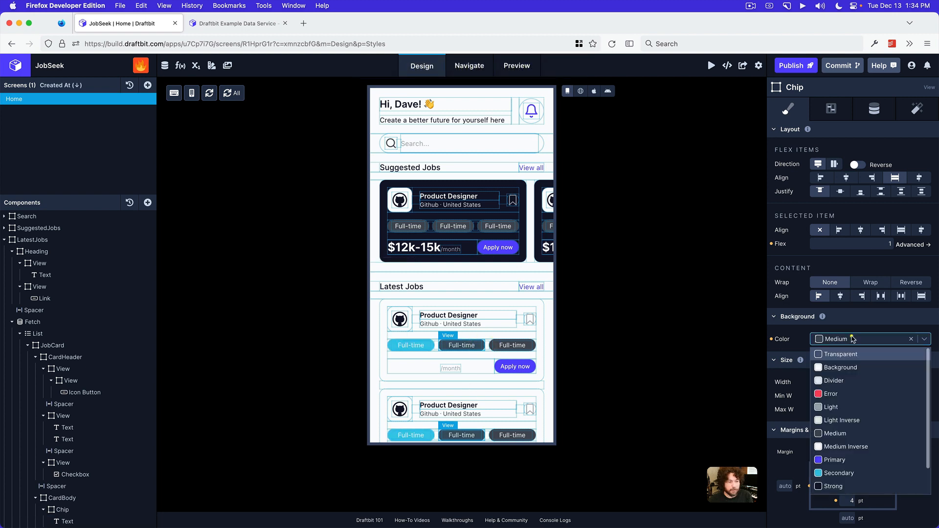
pyautogui.click(837, 473)
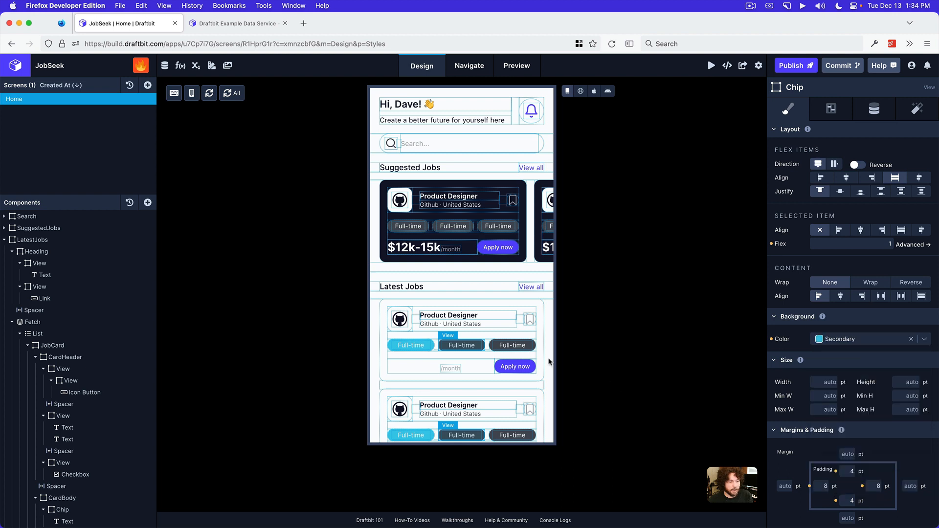
pyautogui.click(534, 347)
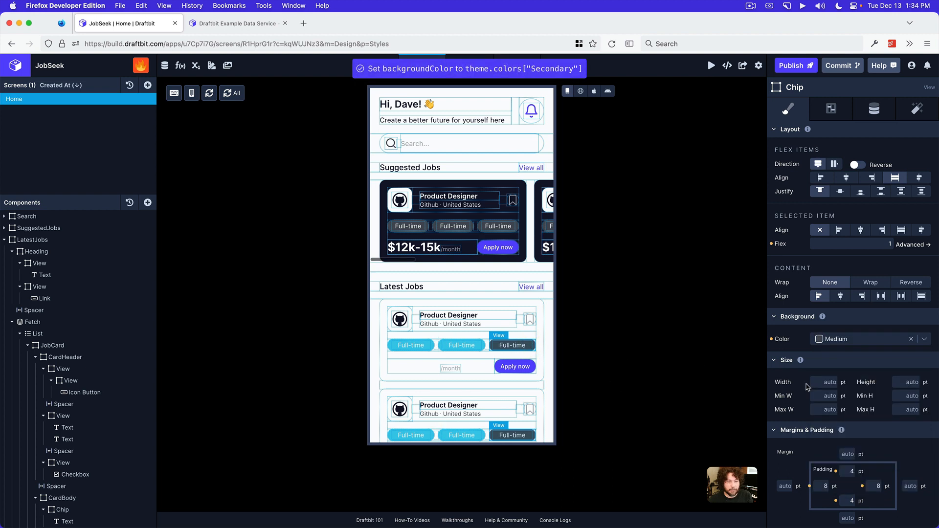
pyautogui.click(863, 339)
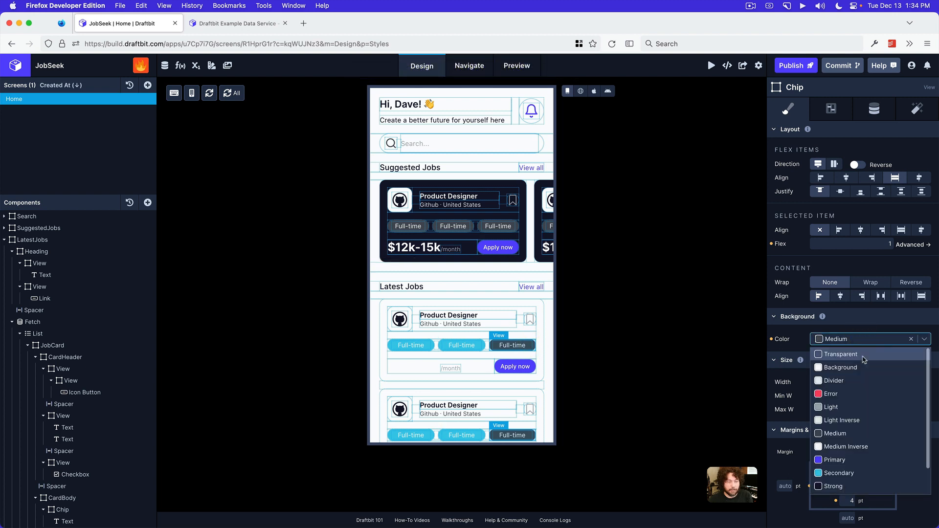
pyautogui.click(851, 473)
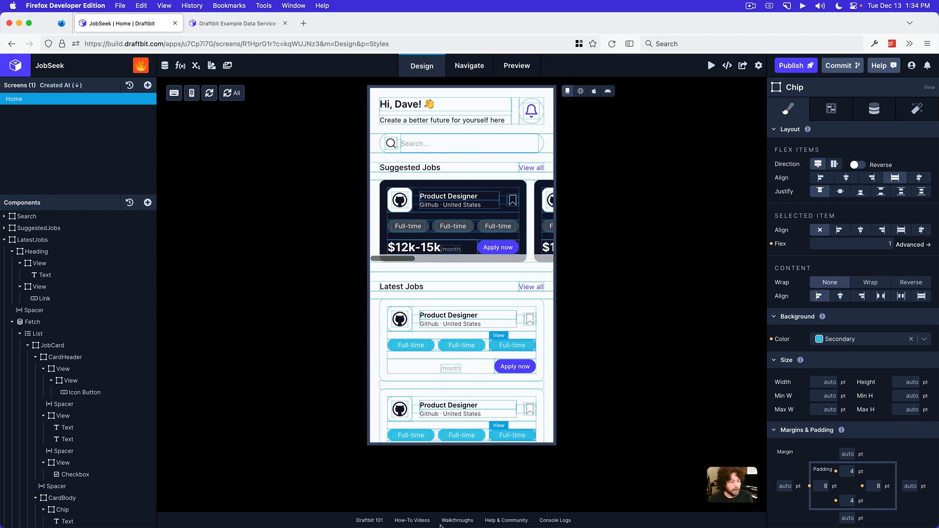
# Switch to Preview to examine the Recent Job card layout in the reference design, and return to the Draftbit builder
pyautogui.click(474, 516)
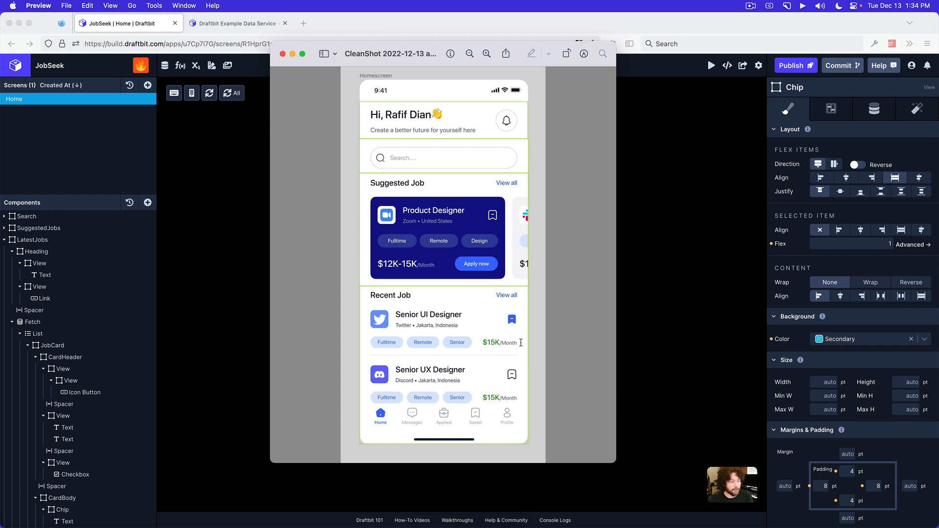
pyautogui.click(666, 368)
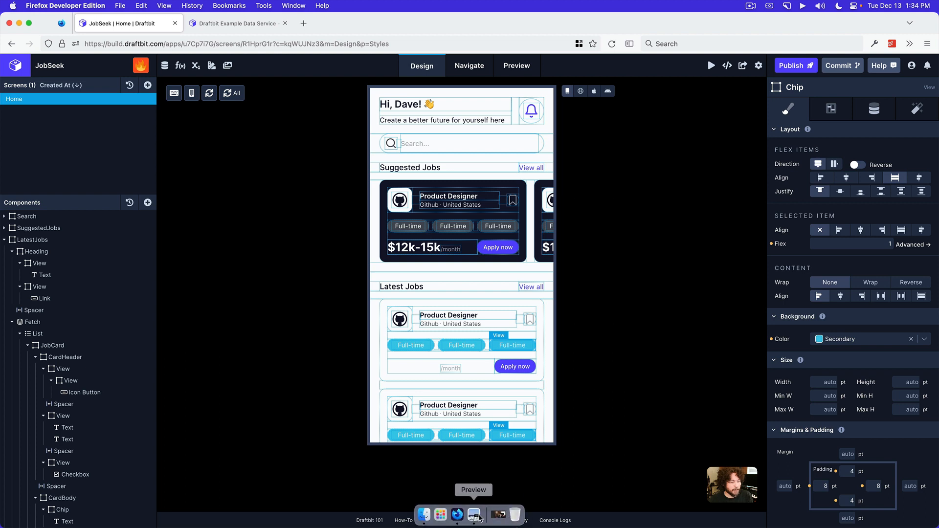
pyautogui.click(474, 515)
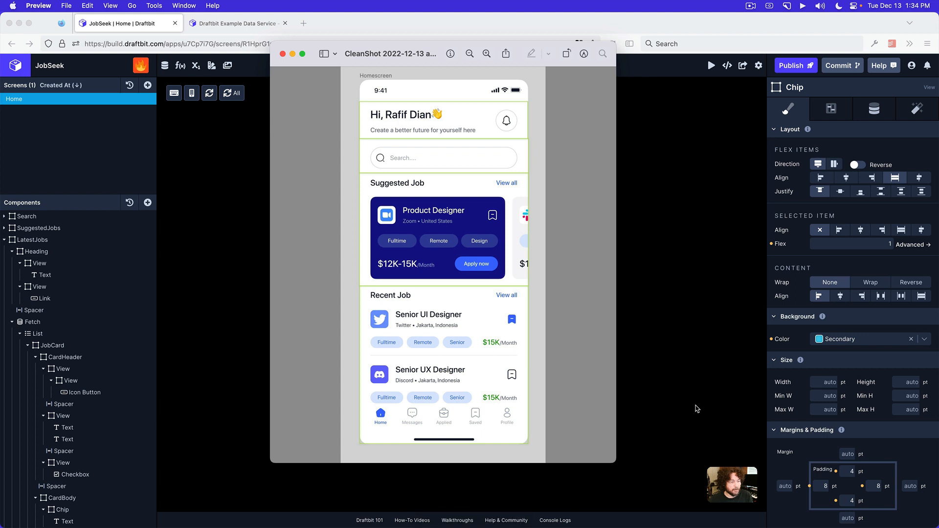
pyautogui.click(696, 405)
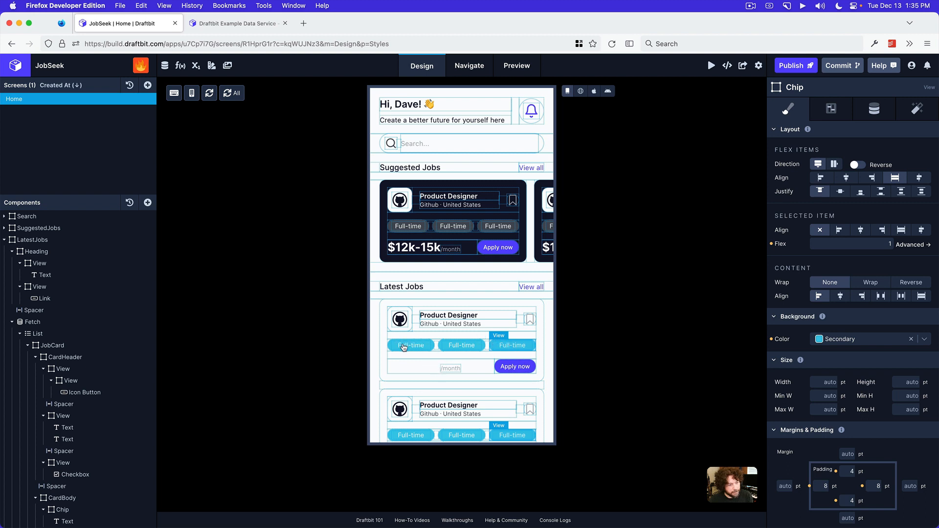
# Delete the Apply now button from the CardFooter of the Latest Jobs card
pyautogui.click(489, 346)
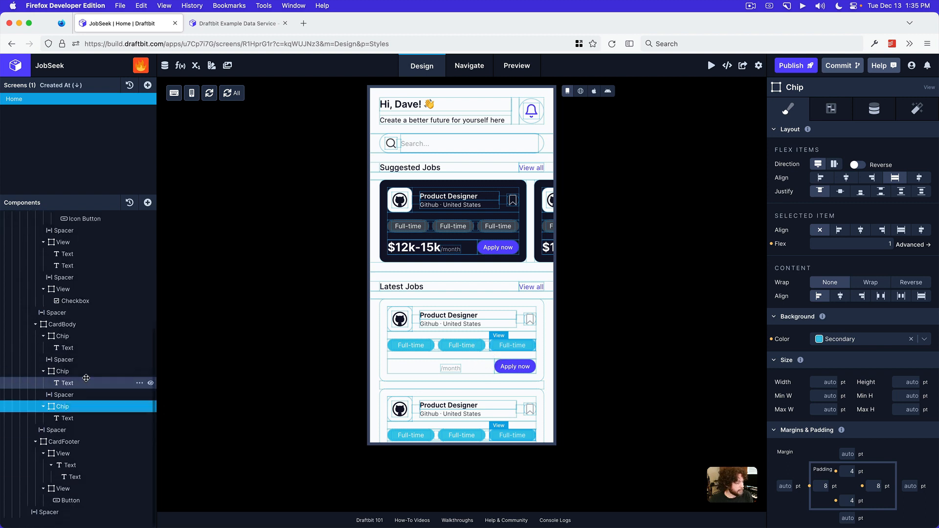
pyautogui.click(395, 373)
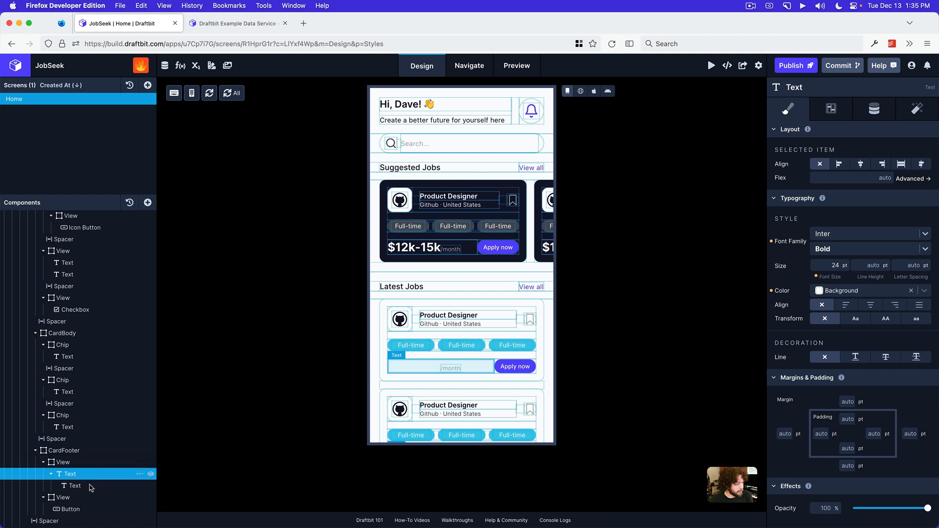
pyautogui.click(116, 511)
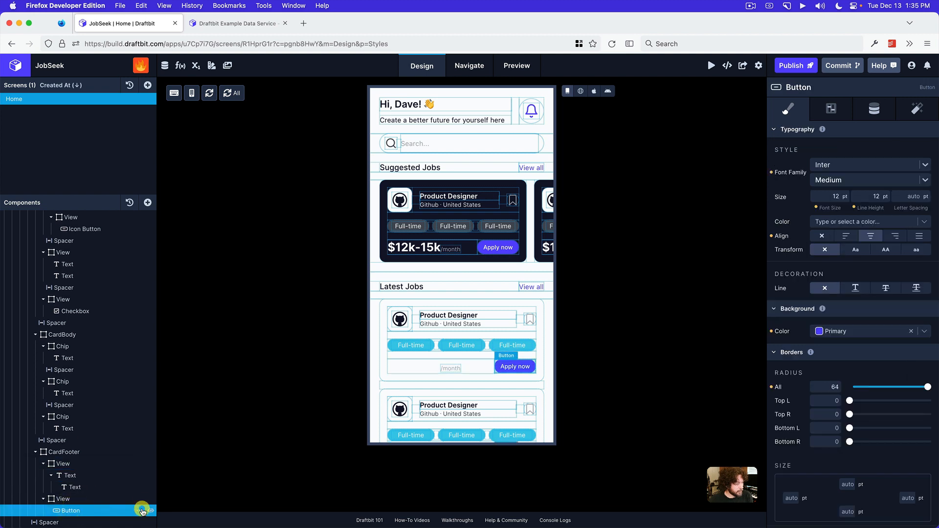
pyautogui.click(139, 511)
pyautogui.click(157, 498)
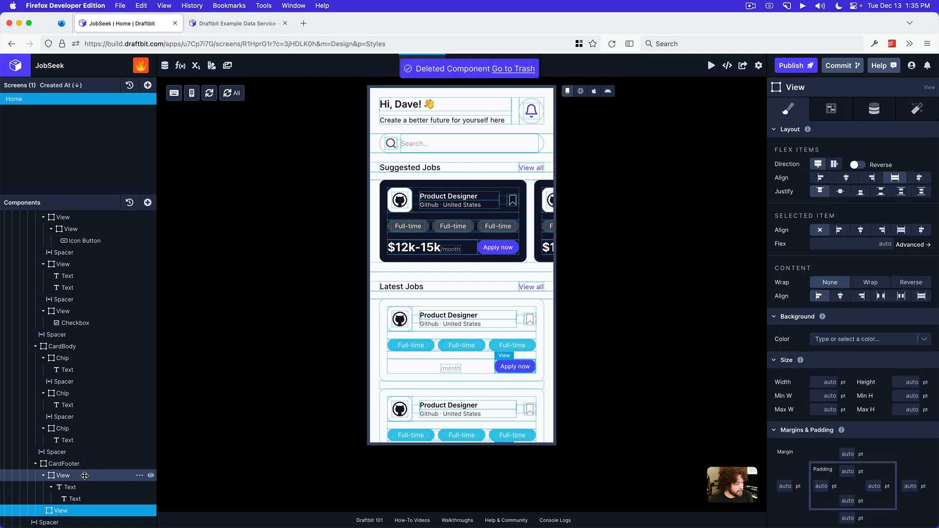
# Move the salary text with its nested month text from the first View into the second View of the CardFooter
pyautogui.click(76, 488)
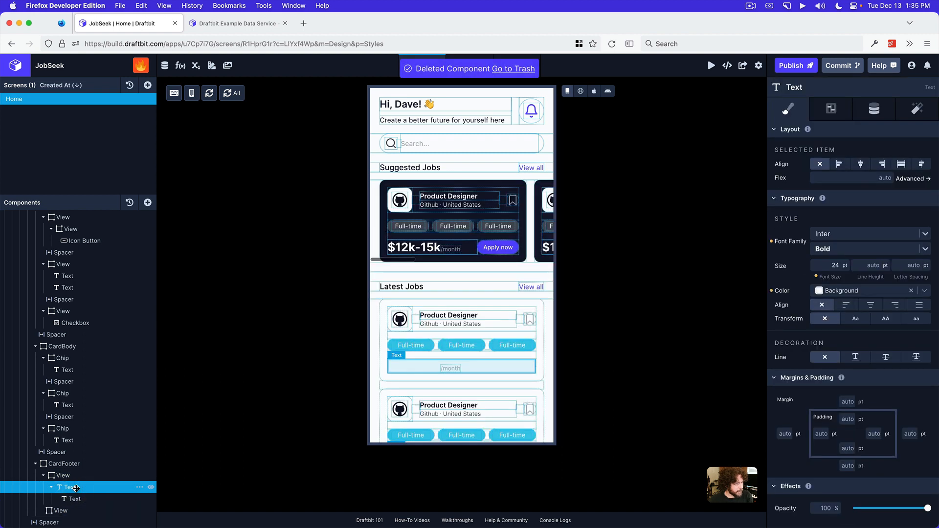
pyautogui.scroll(1, 72, 500)
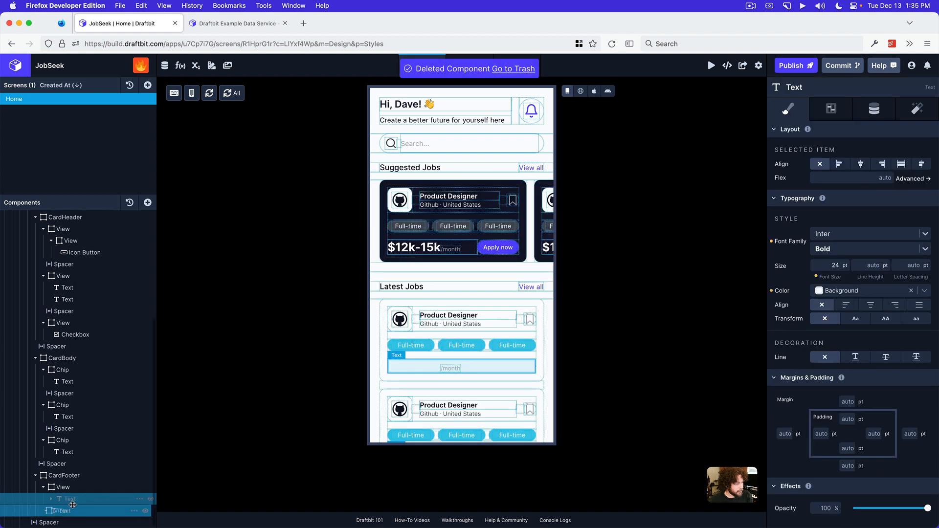
pyautogui.moveTo(73, 509); pyautogui.dragTo(71, 515)
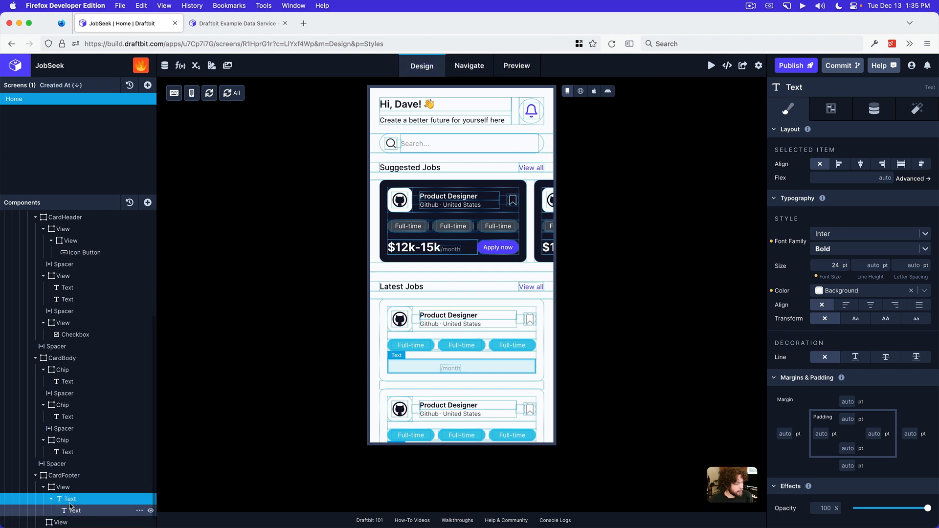
pyautogui.click(68, 488)
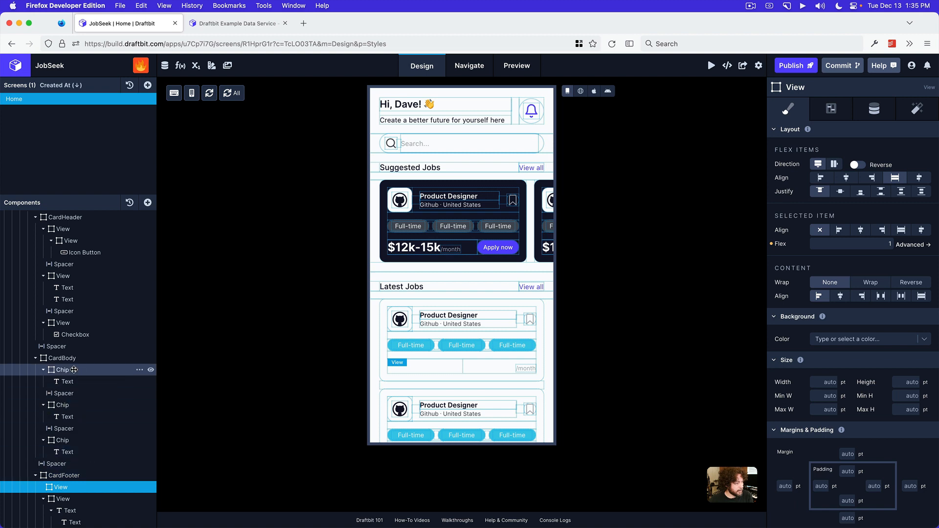
# Collapse the three Chip views inside the CardBody in the component tree
pyautogui.click(42, 371)
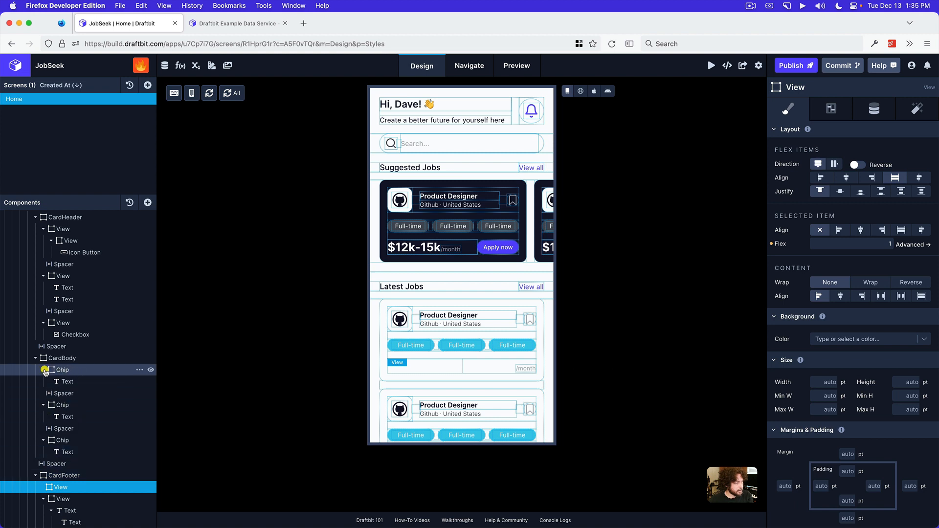
pyautogui.click(42, 393)
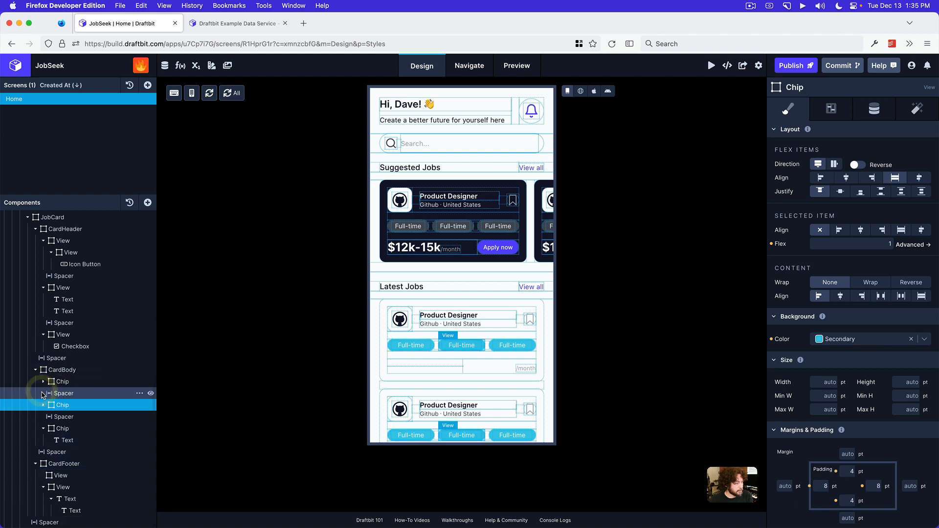
pyautogui.click(43, 428)
pyautogui.scroll(1, 43, 430)
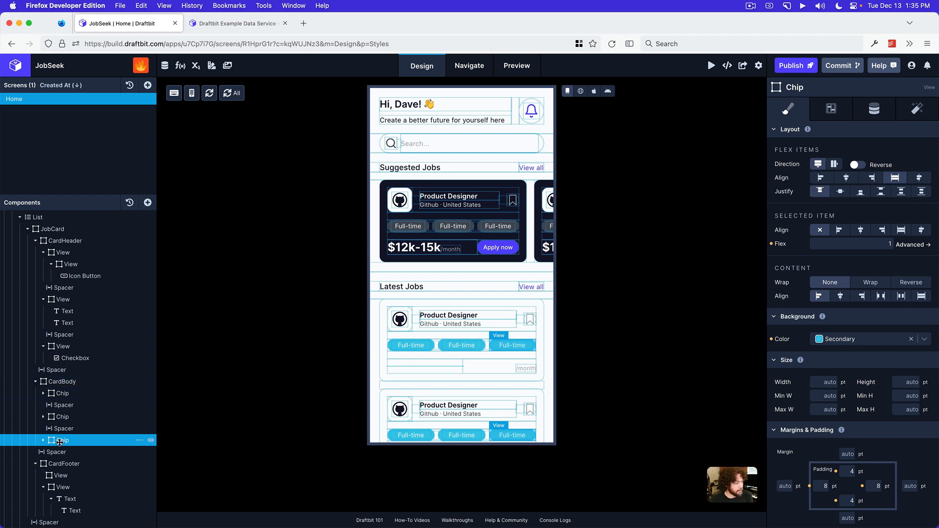
# Set the empty View in the CardFooter to row direction with centered item alignment, and collapse the salary View in the tree
pyautogui.click(61, 476)
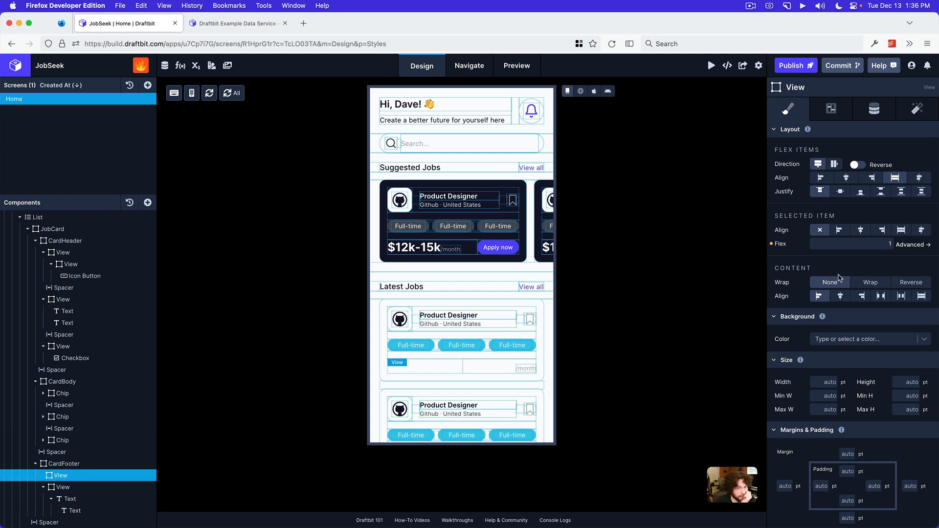
pyautogui.click(835, 164)
pyautogui.click(842, 179)
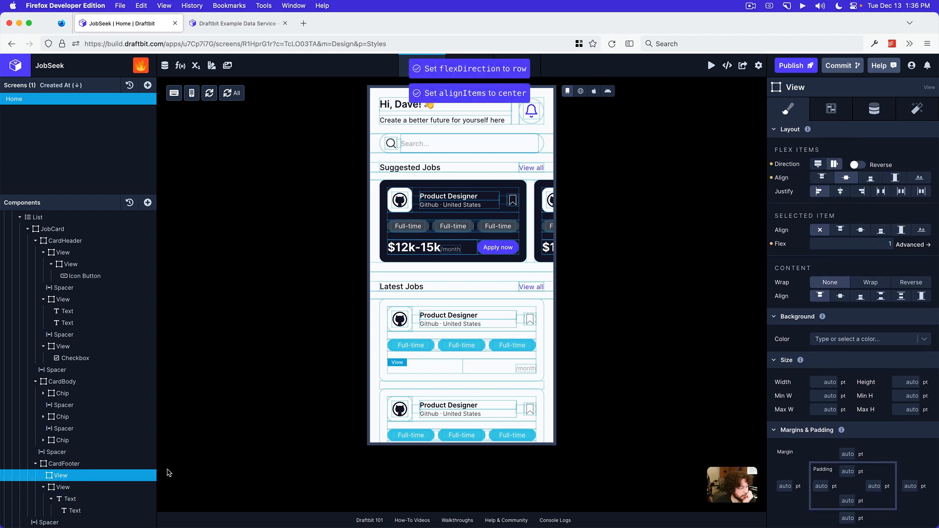
pyautogui.click(43, 490)
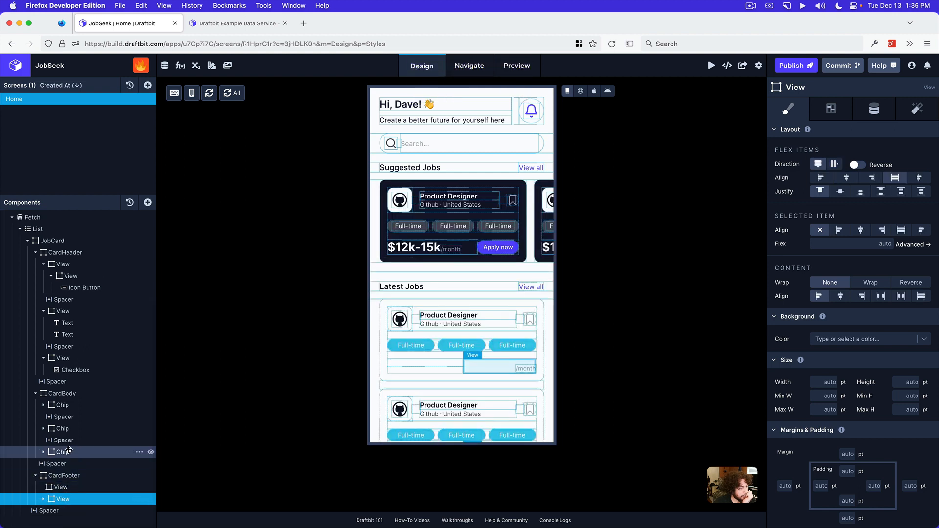
# Move the three Chips and the two Spacers between them from the CardBody into the second View of the CardFooter
pyautogui.moveTo(71, 458); pyautogui.dragTo(66, 499)
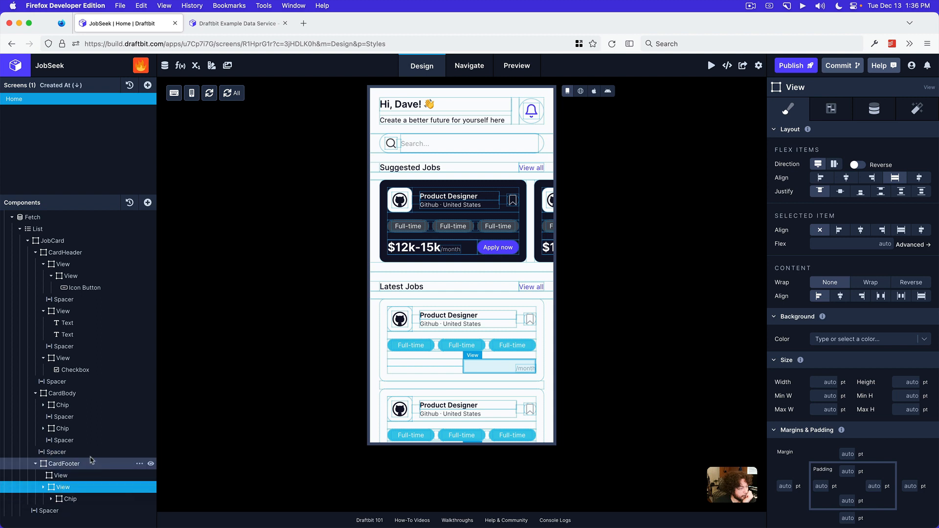
pyautogui.moveTo(71, 441); pyautogui.dragTo(78, 487)
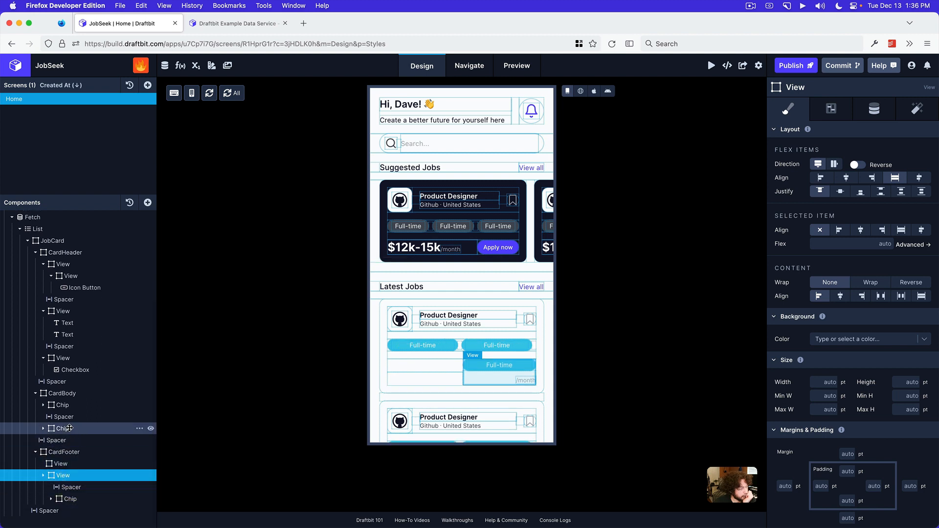
pyautogui.moveTo(68, 432); pyautogui.dragTo(73, 482)
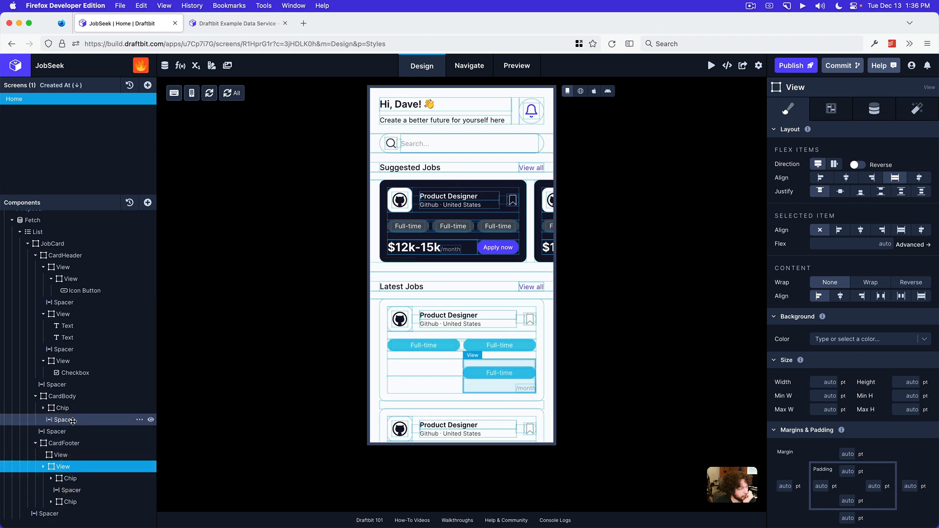
pyautogui.moveTo(73, 420); pyautogui.dragTo(80, 468)
pyautogui.moveTo(70, 408); pyautogui.dragTo(76, 449)
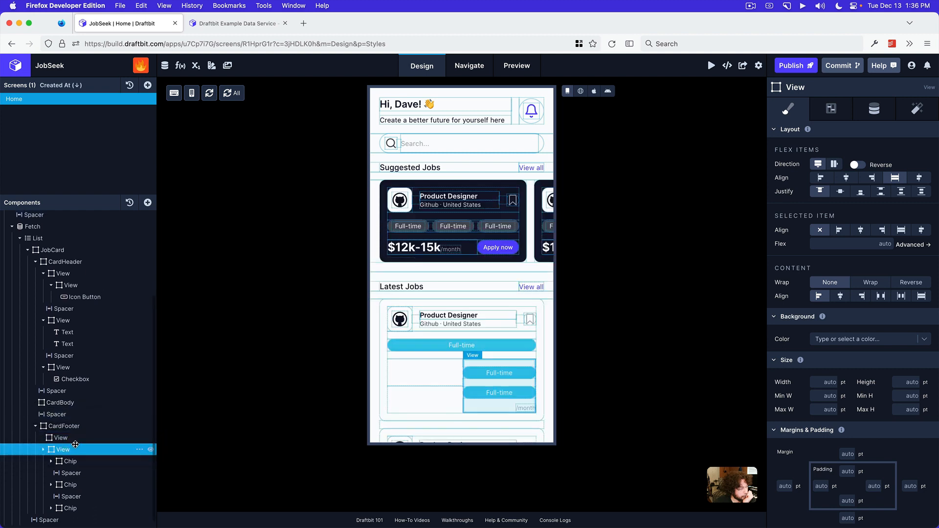
# Delete the emptied CardBody and one of the two adjacent Spacers above the CardFooter
pyautogui.click(72, 403)
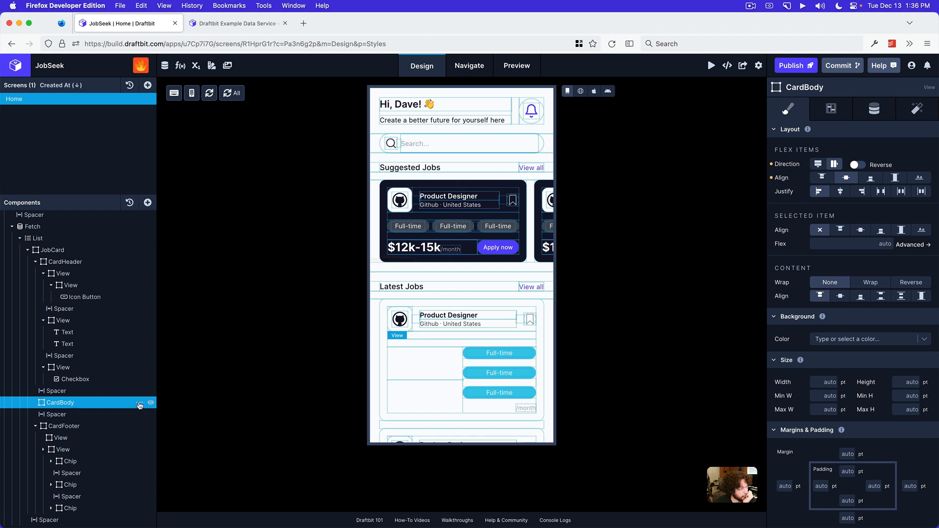
pyautogui.click(140, 403)
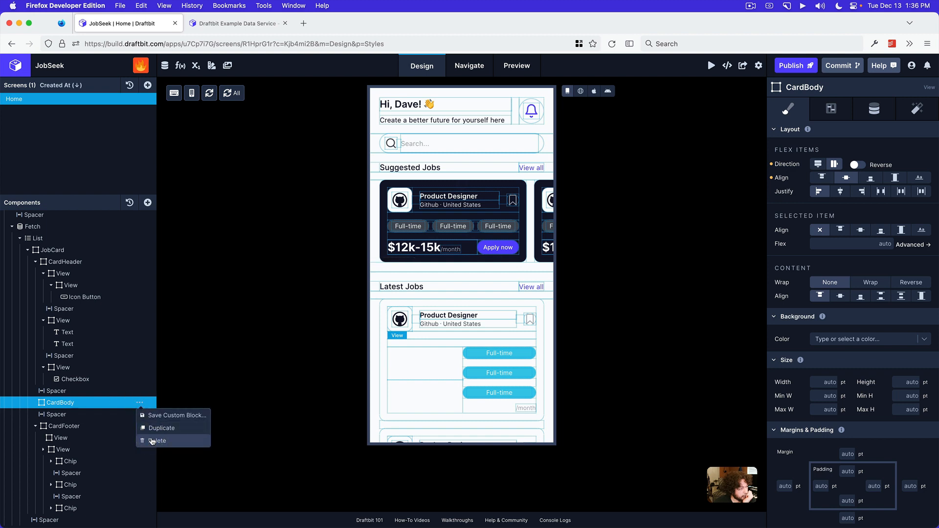
pyautogui.click(152, 441)
pyautogui.click(92, 391)
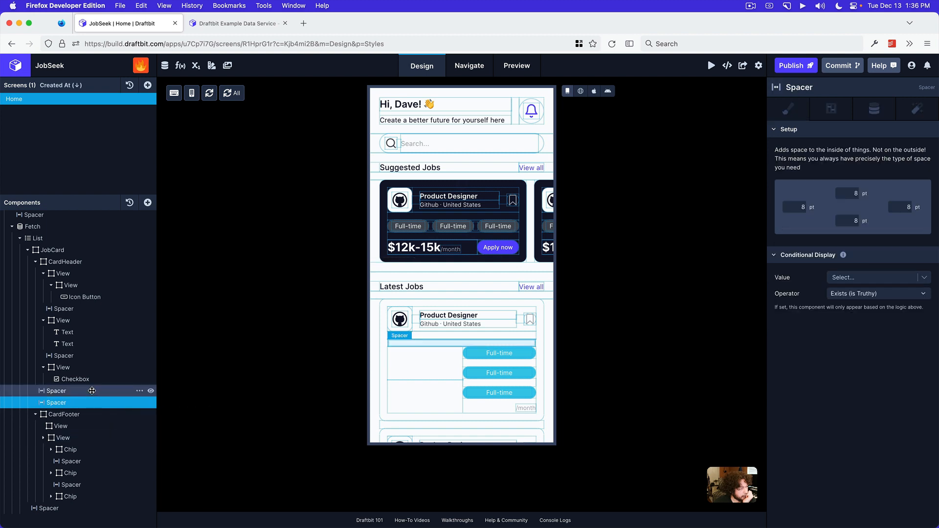
pyautogui.click(139, 391)
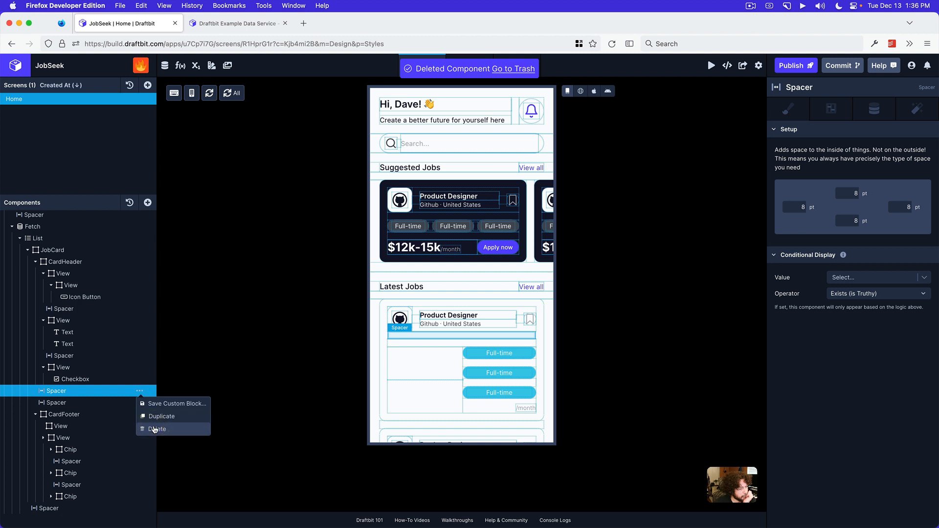
pyautogui.click(155, 430)
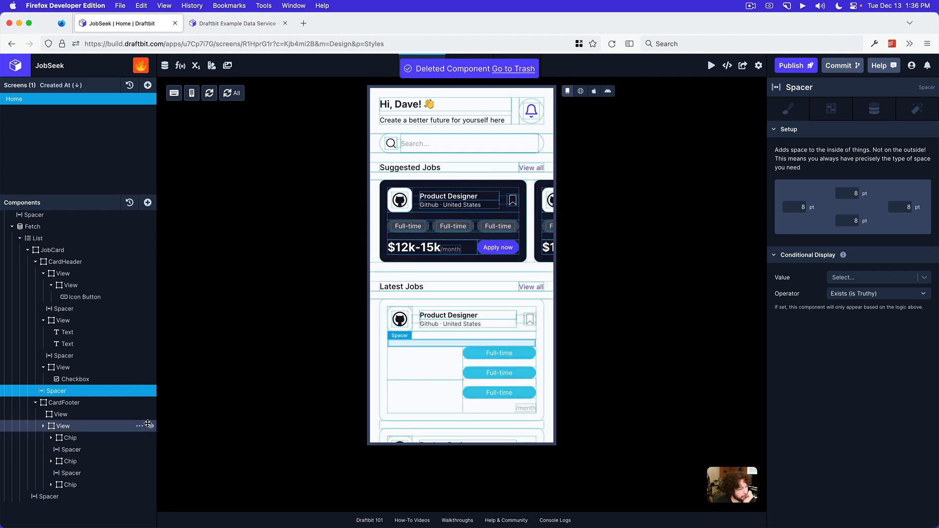
# Examine how the CardFooter's two Views, the Chips and the salary text are nested in the Latest Jobs card
pyautogui.click(79, 415)
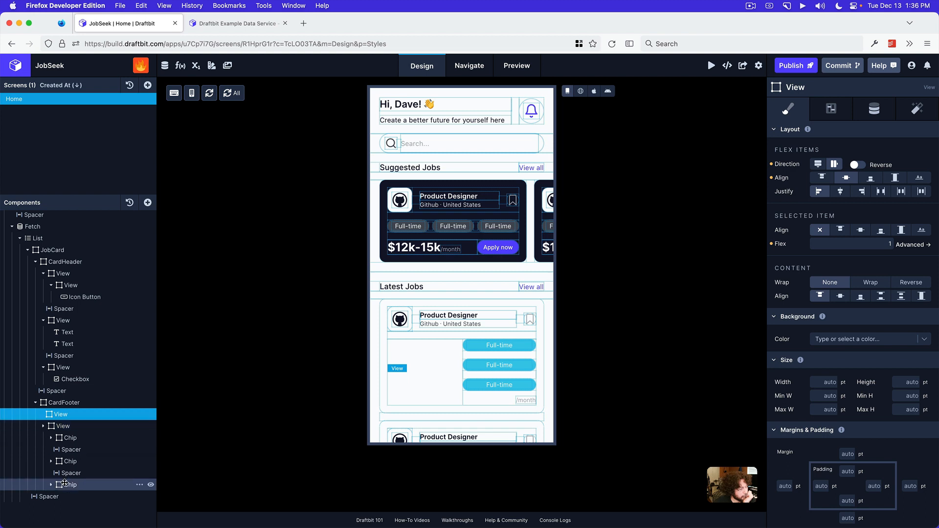
pyautogui.click(488, 399)
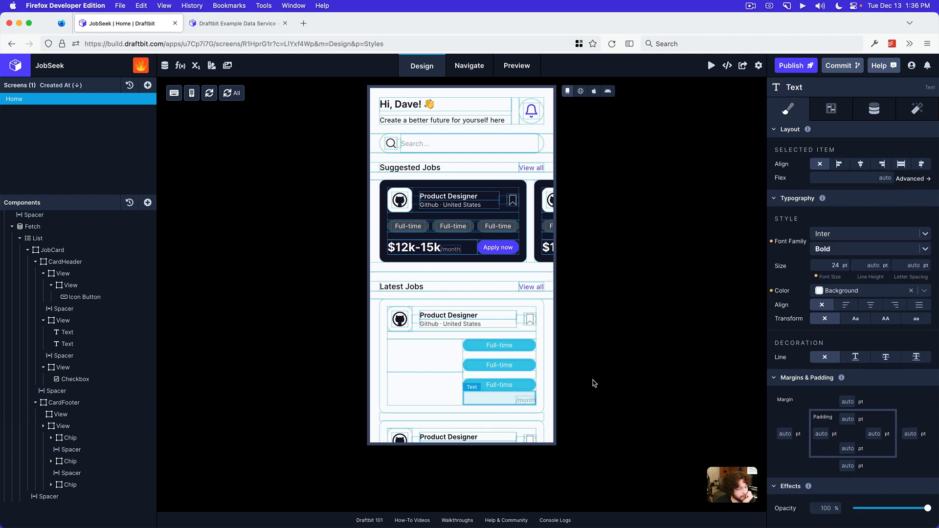
pyautogui.scroll(-1, 88, 470)
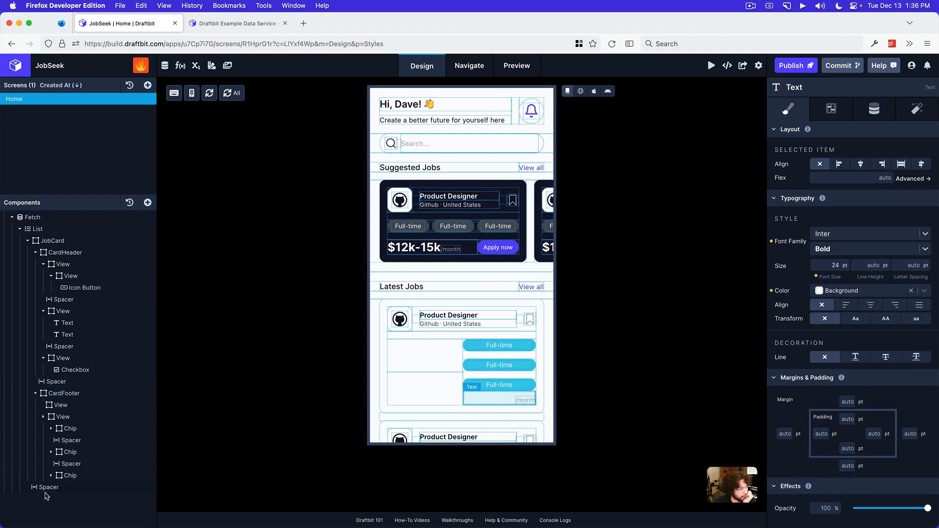
pyautogui.scroll(5, 60, 475)
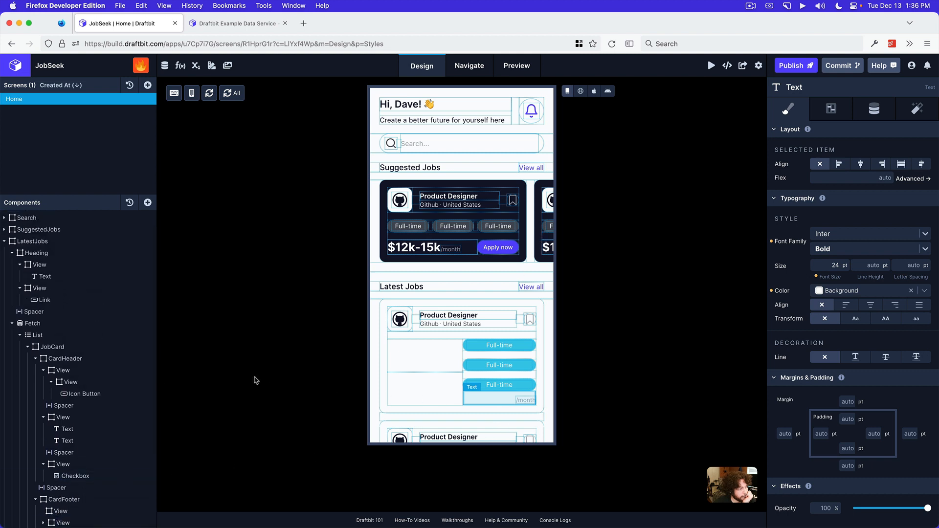
pyautogui.click(455, 373)
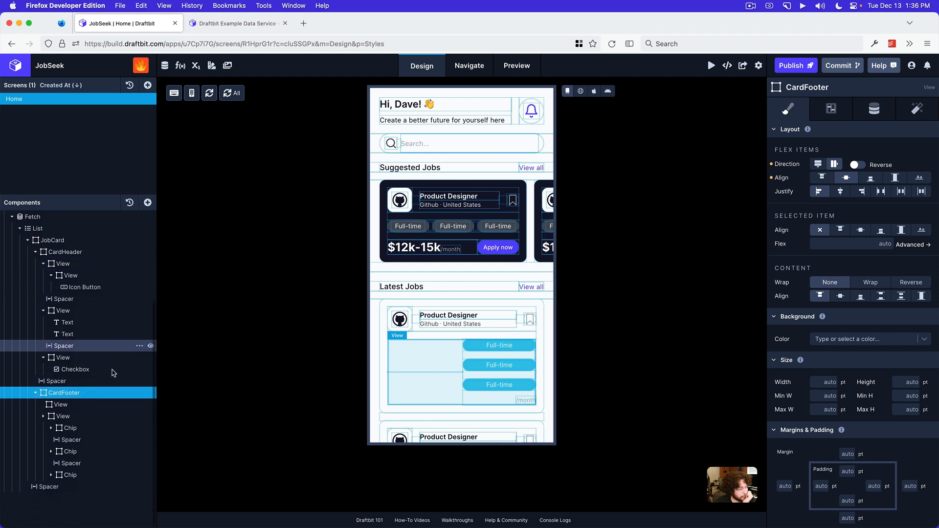
pyautogui.click(62, 405)
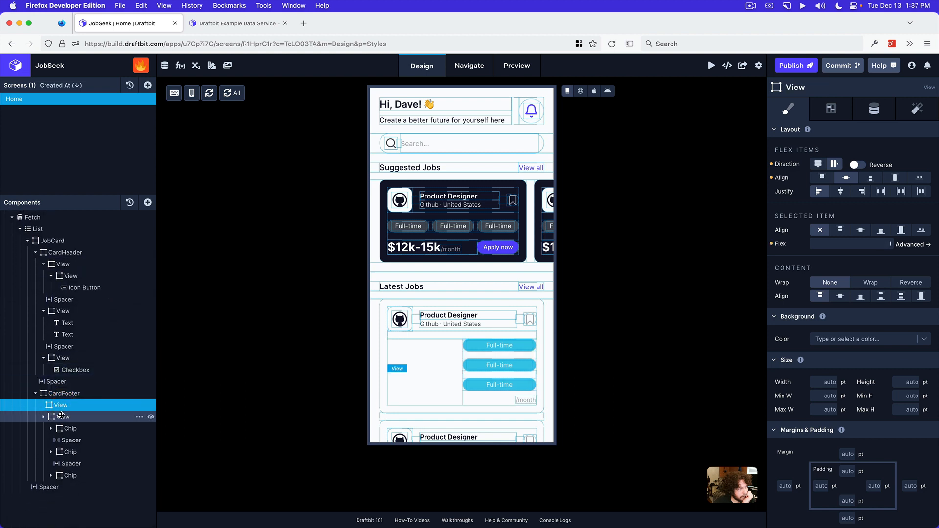
pyautogui.click(61, 417)
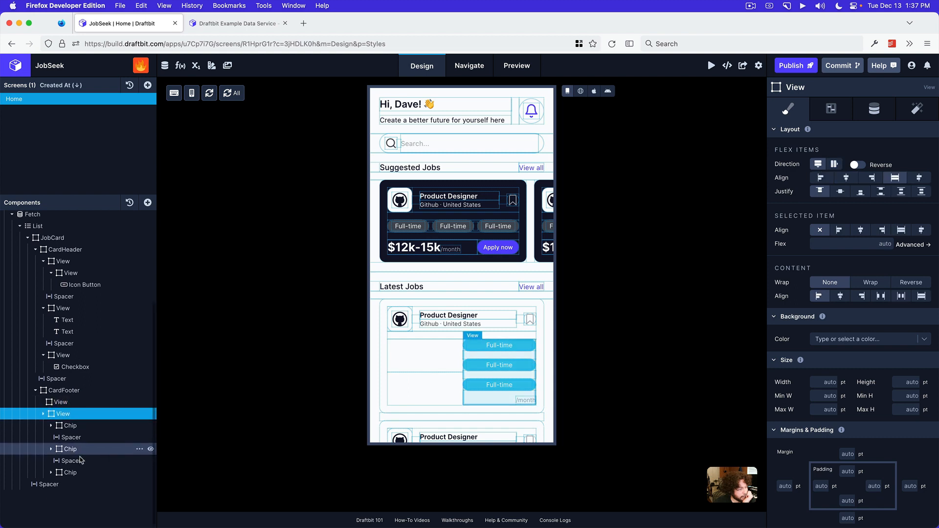
pyautogui.click(61, 488)
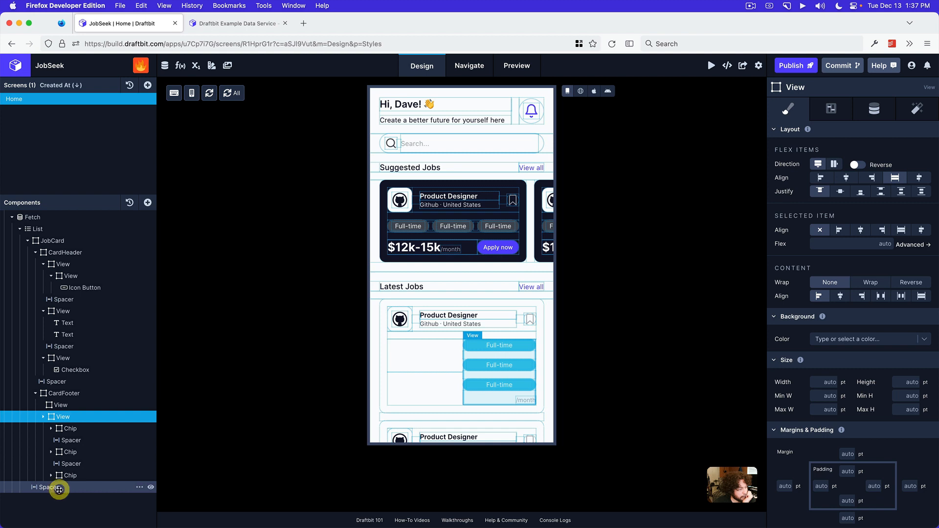
pyautogui.click(96, 475)
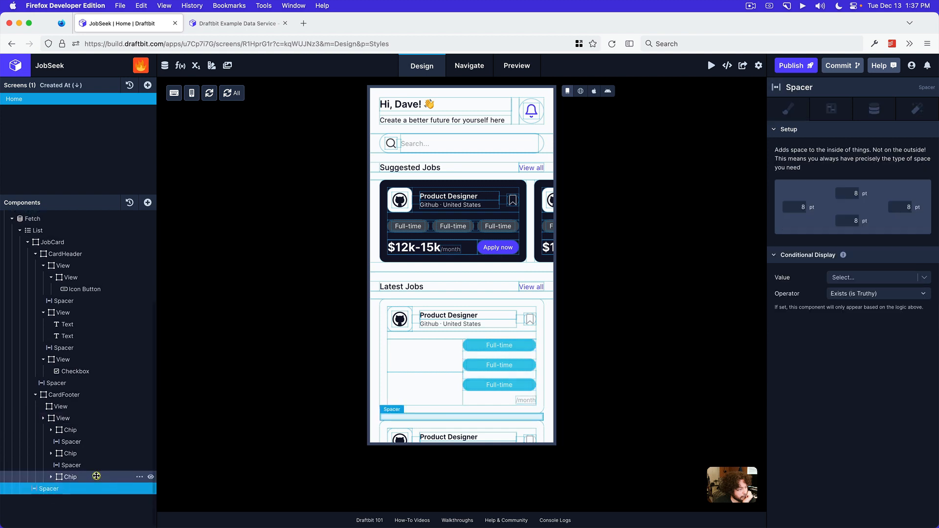
pyautogui.click(477, 401)
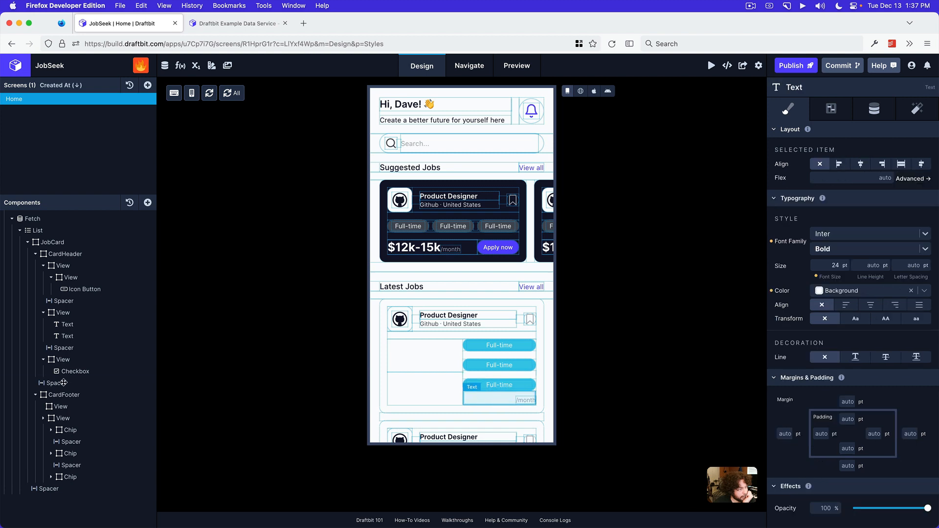
pyautogui.scroll(-2, 63, 382)
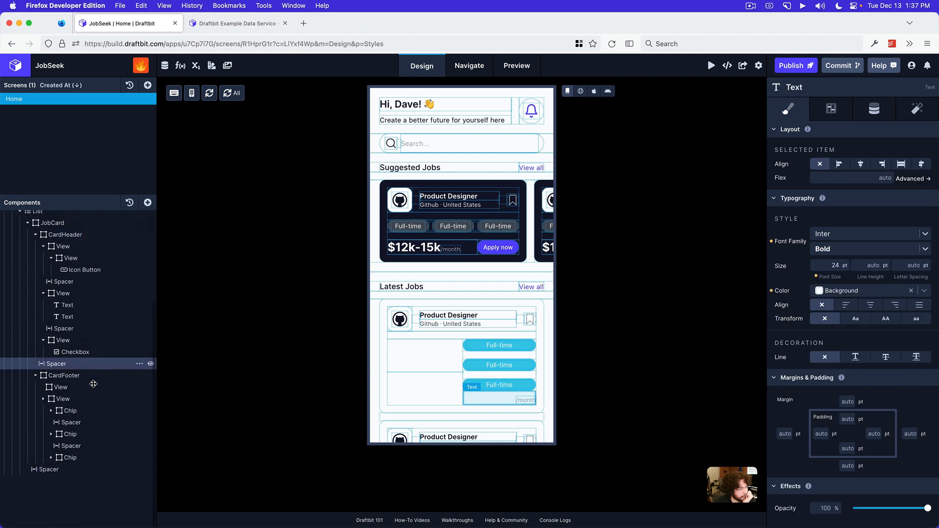
pyautogui.scroll(1, 94, 384)
# Move the three Chips and their separating Spacers from the CardFooter's second View into its empty first View, alternating Chip and Spacer
pyautogui.click(43, 417)
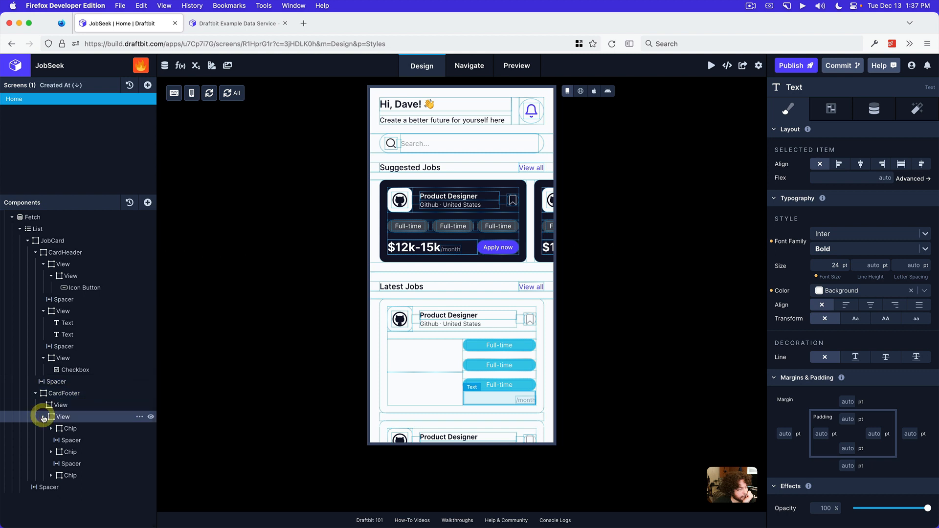
pyautogui.scroll(-2, 93, 436)
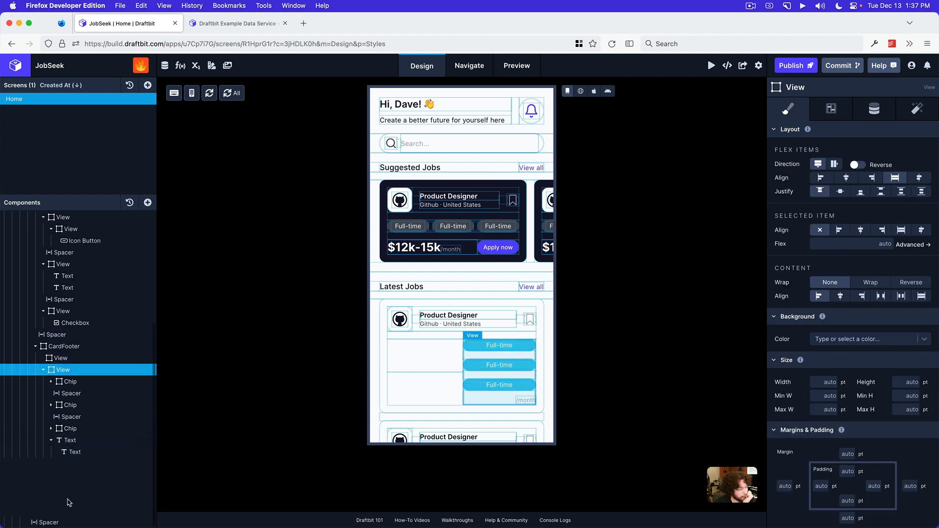
pyautogui.click(50, 442)
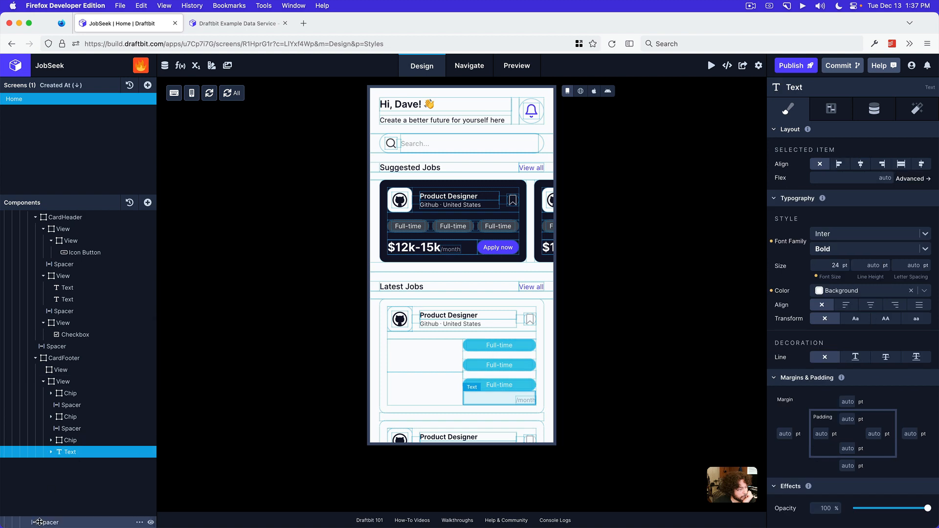
pyautogui.scroll(5, 78, 387)
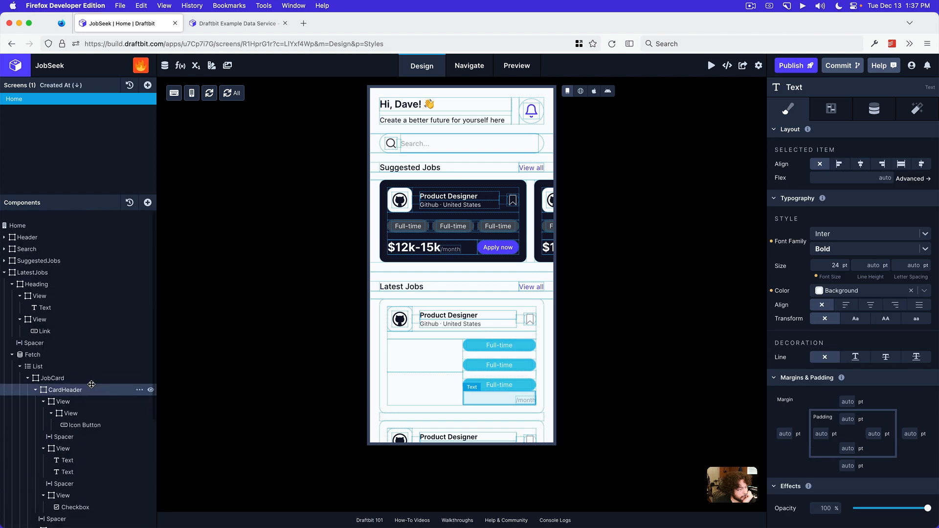
pyautogui.scroll(-5, 83, 431)
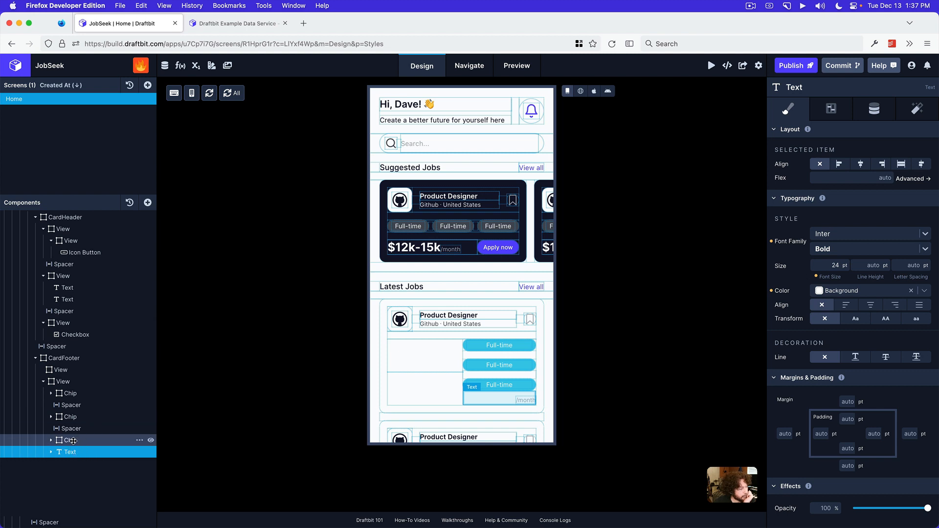
pyautogui.moveTo(73, 441); pyautogui.dragTo(70, 371)
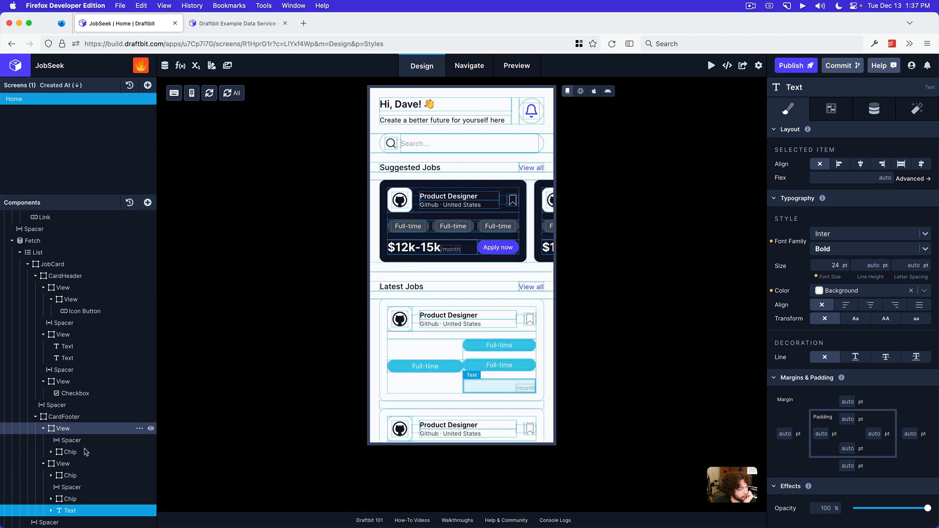
pyautogui.moveTo(80, 483); pyautogui.dragTo(79, 432)
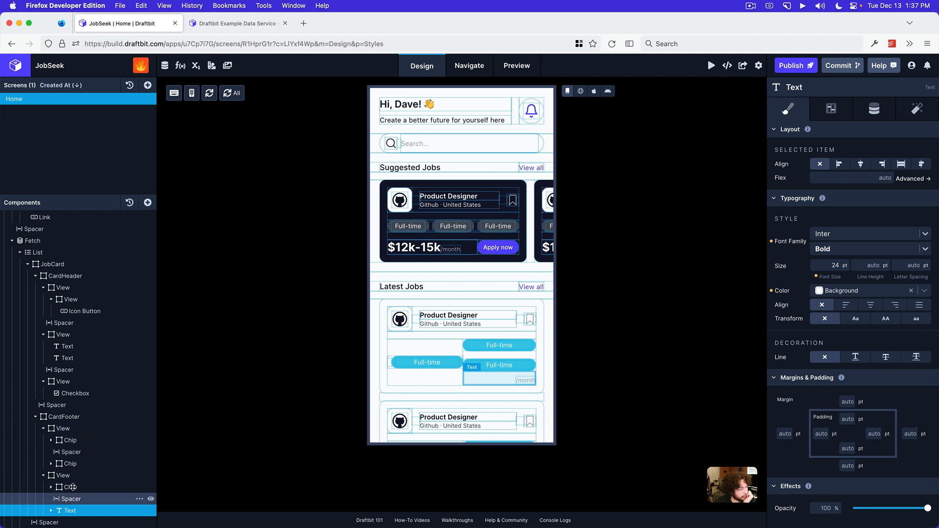
pyautogui.moveTo(73, 487); pyautogui.dragTo(76, 432)
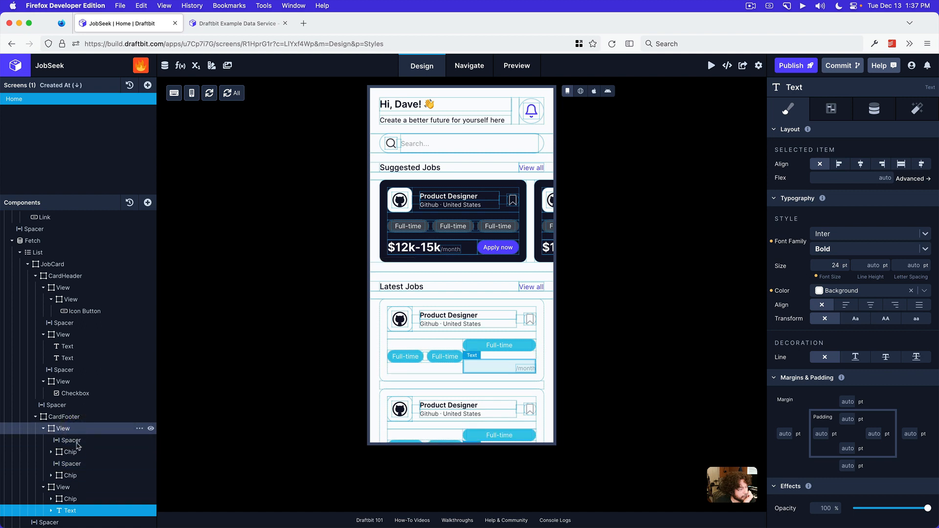
pyautogui.moveTo(73, 498); pyautogui.dragTo(81, 432)
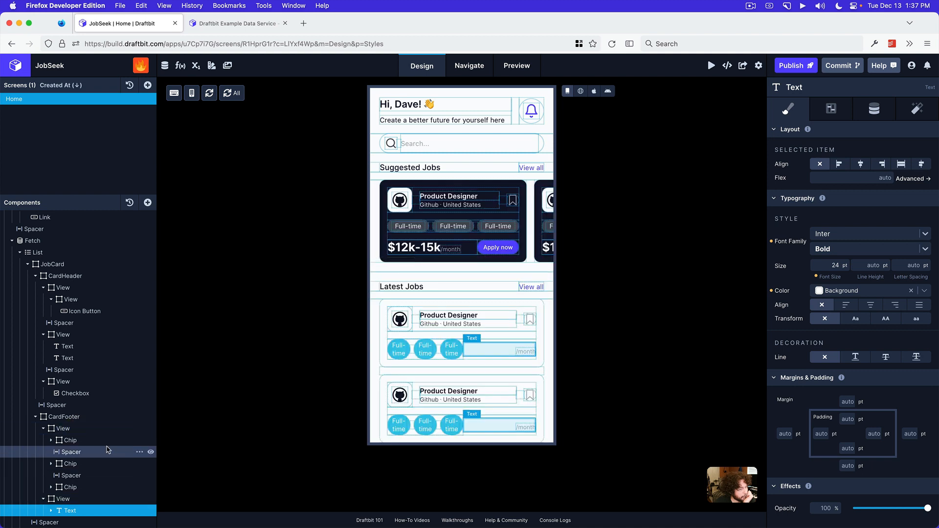
# Set the font size of the salary text in the CardFooter's second View to 18 pt
pyautogui.click(83, 499)
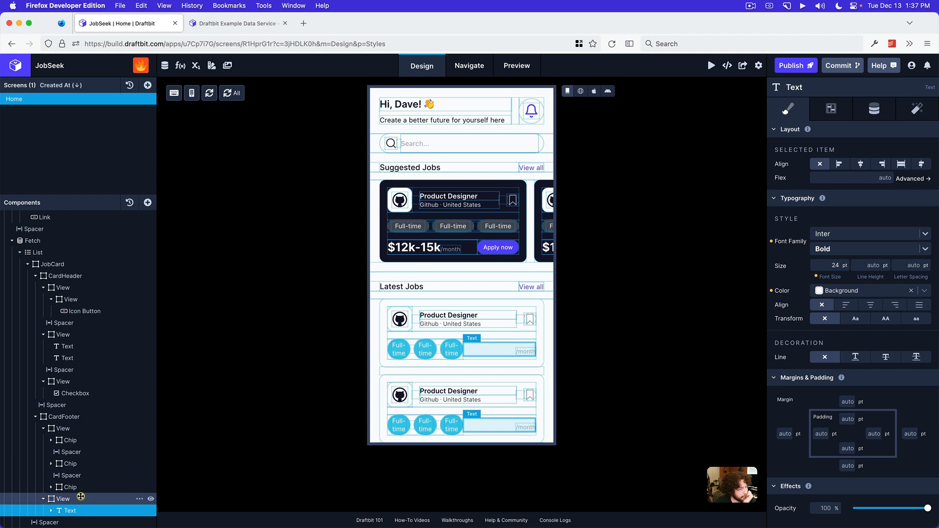
pyautogui.click(95, 429)
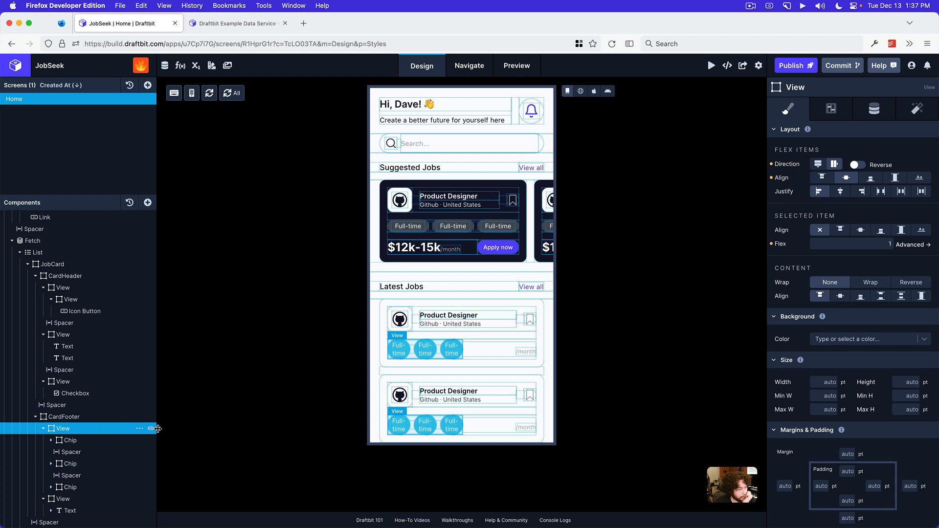
pyautogui.click(80, 499)
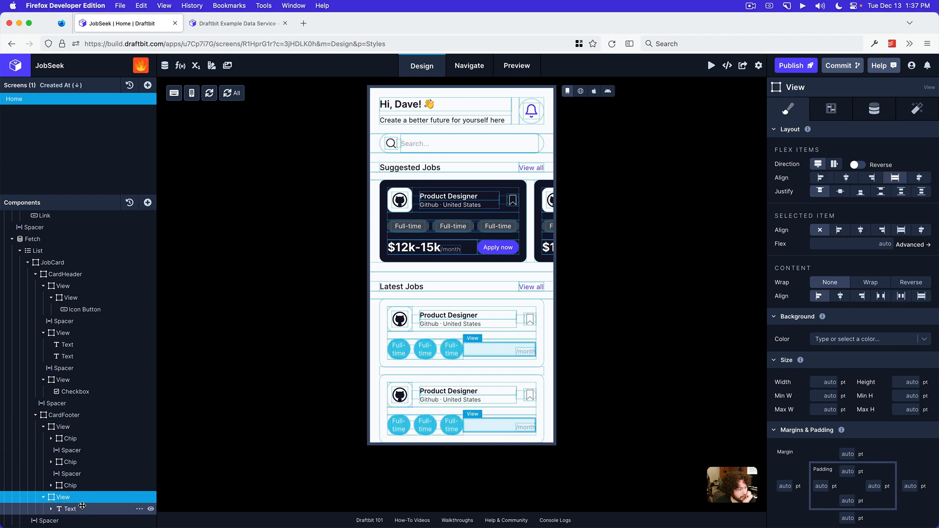
pyautogui.scroll(1, 81, 506)
pyautogui.click(52, 512)
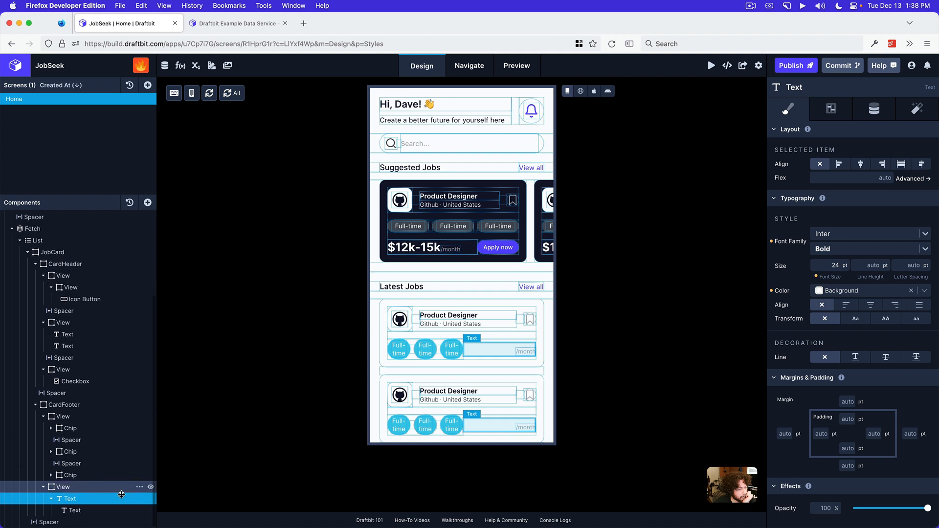
pyautogui.click(830, 268)
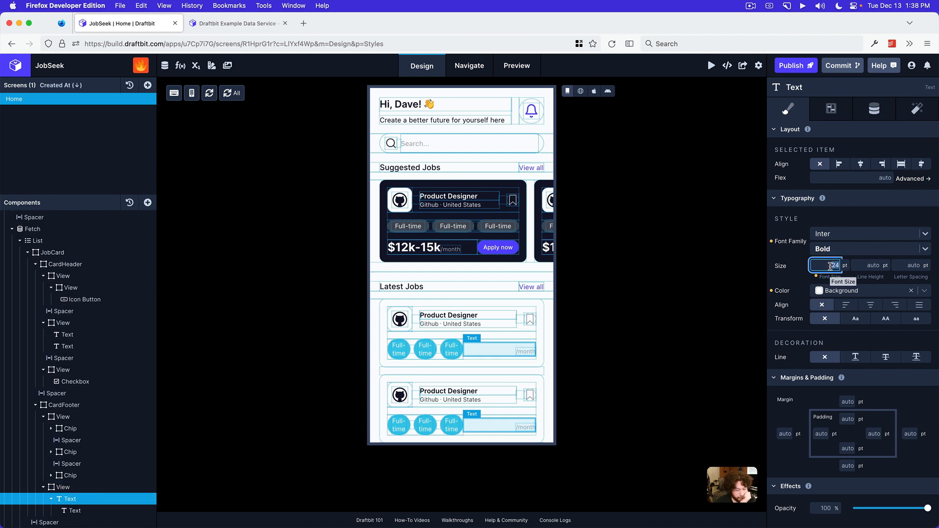
pyautogui.write('18')
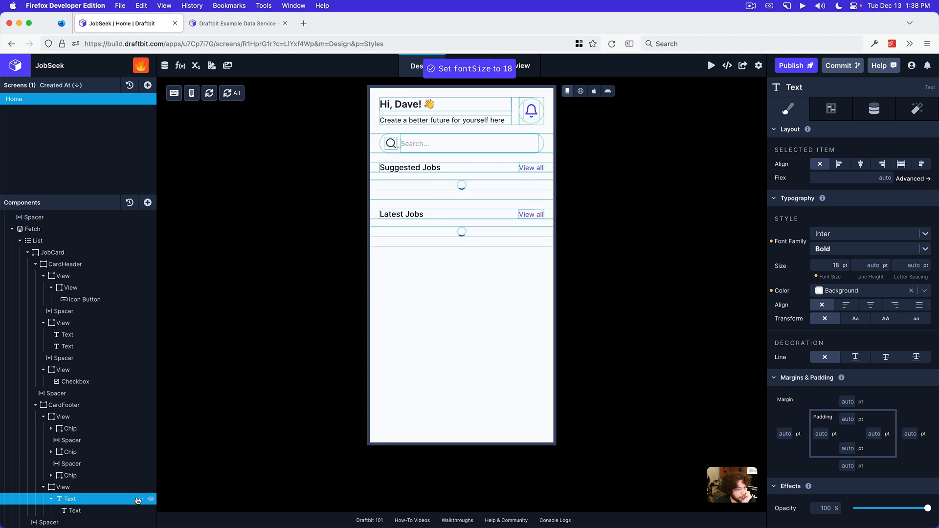
# Set the font size of the /month text nested in the Latest Jobs salary text to 10 pt
pyautogui.click(96, 510)
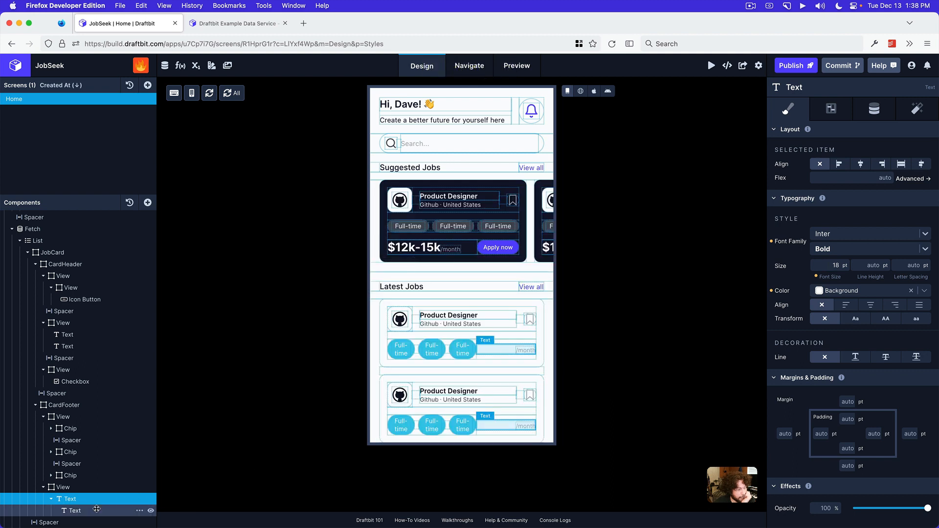
pyautogui.click(830, 264)
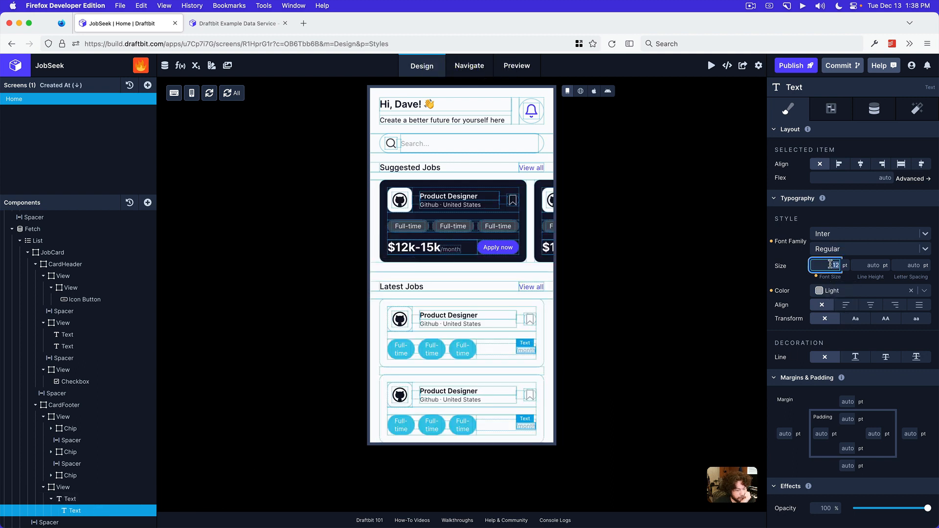
pyautogui.write('1')
pyautogui.press('Return')
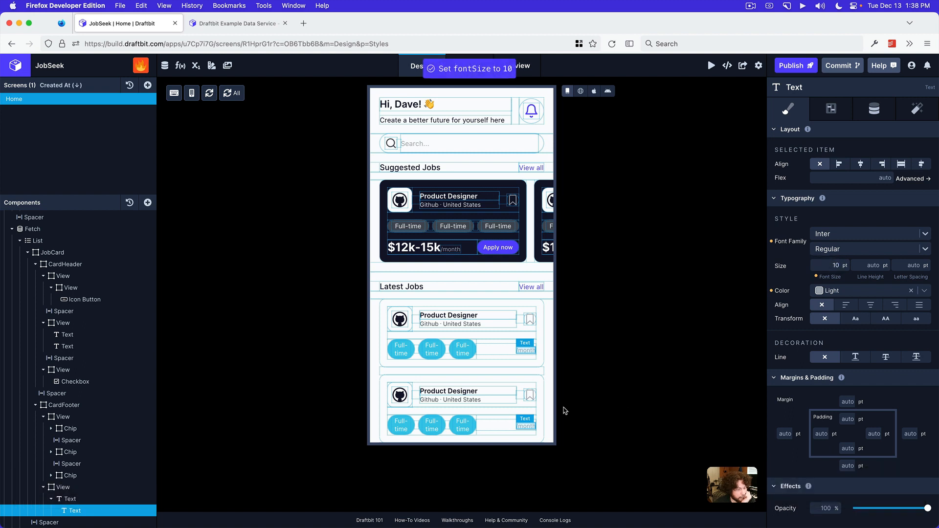
# Check the salary colour in the reference design, set the Latest Jobs salary text's colour to Primary, and show the screen in Web Preview
pyautogui.click(97, 496)
pyautogui.click(837, 292)
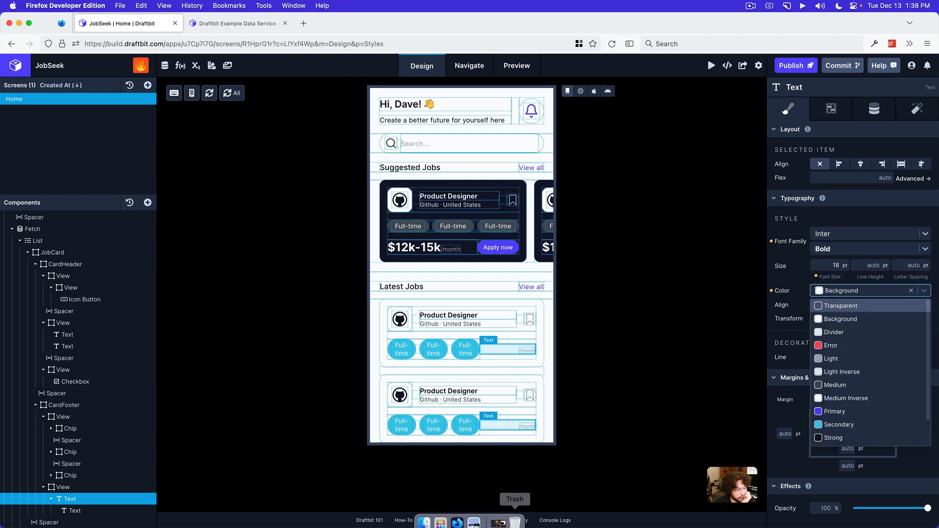
pyautogui.click(474, 522)
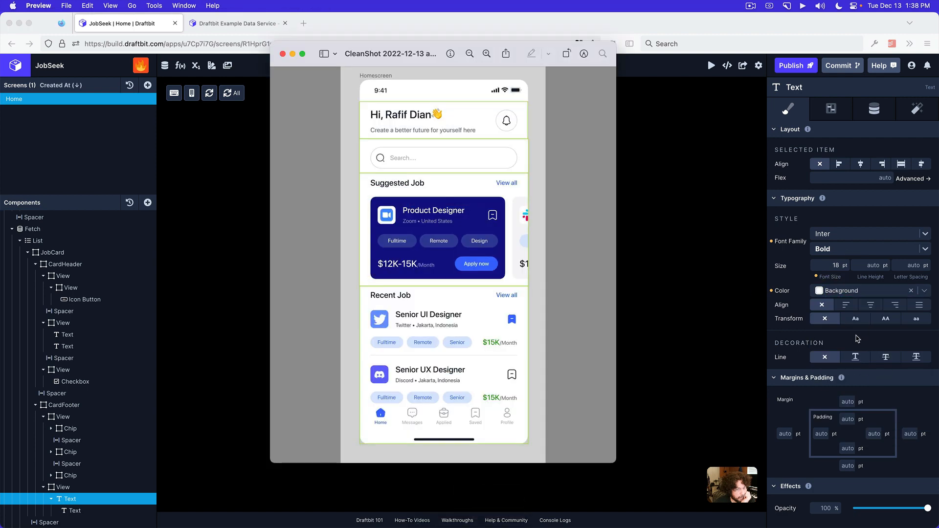
pyautogui.click(858, 338)
pyautogui.click(843, 294)
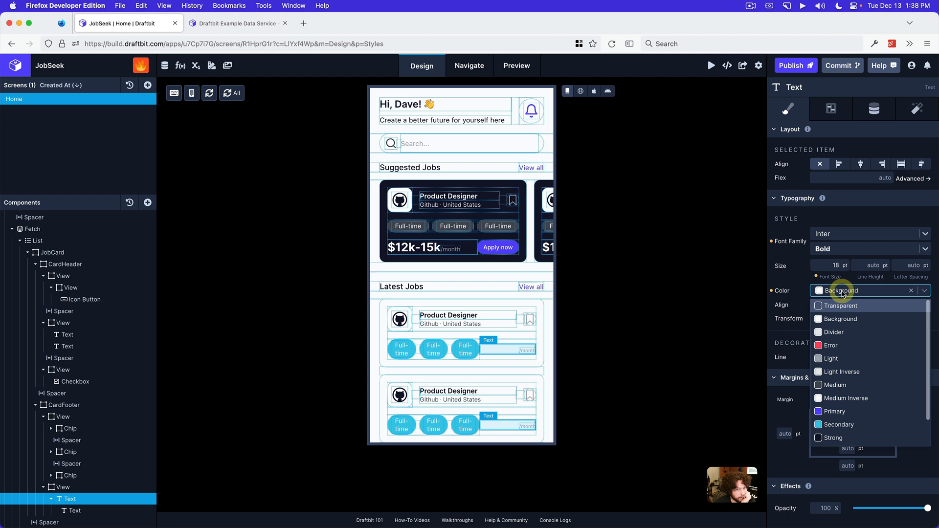
pyautogui.click(837, 411)
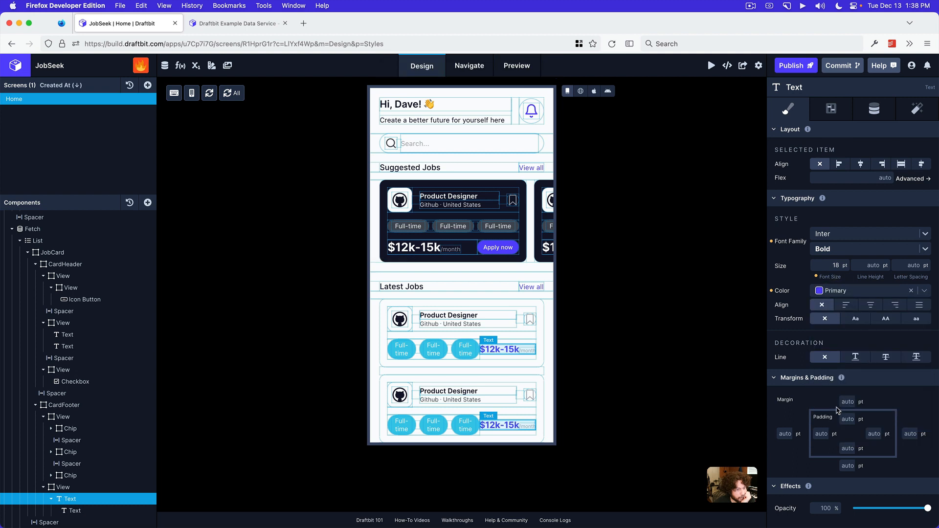
pyautogui.click(579, 91)
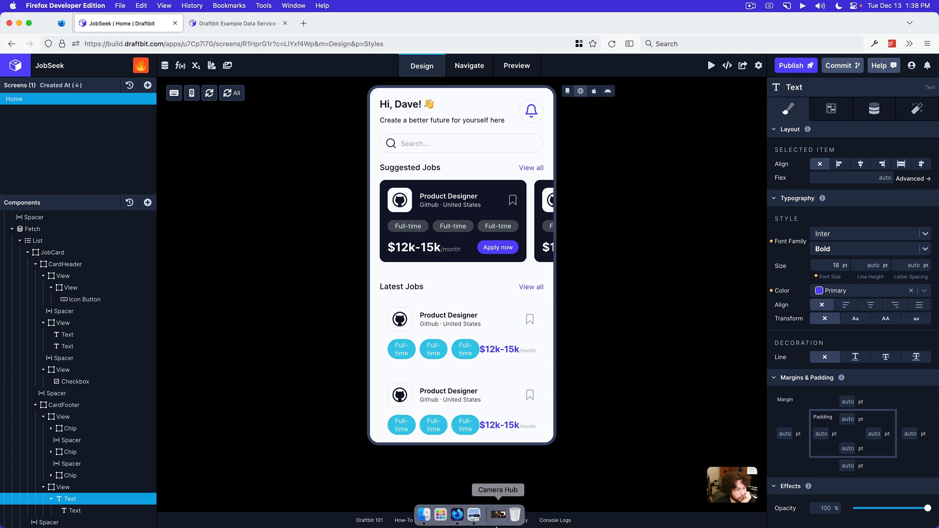
# Set the font size of the first Chip's text in the Latest Jobs CardFooter to 10 pt
pyautogui.click(71, 429)
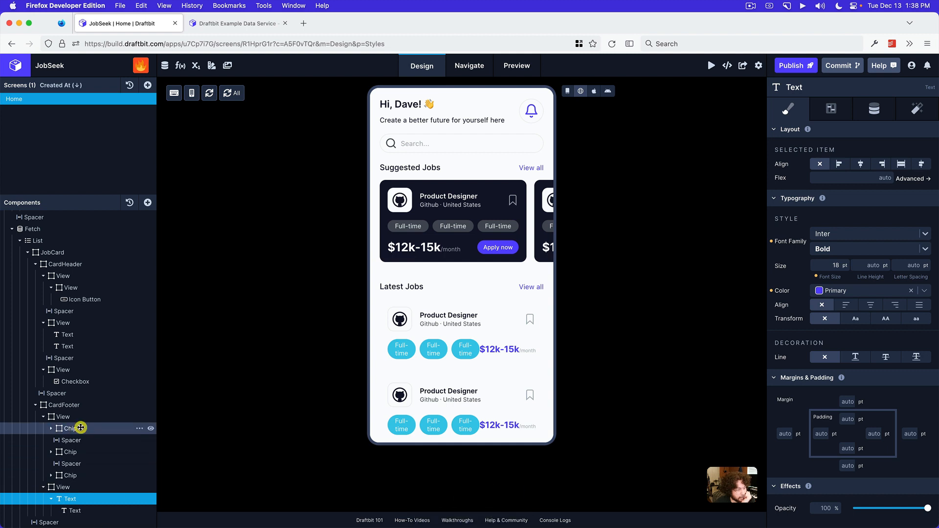
pyautogui.click(52, 429)
pyautogui.click(73, 440)
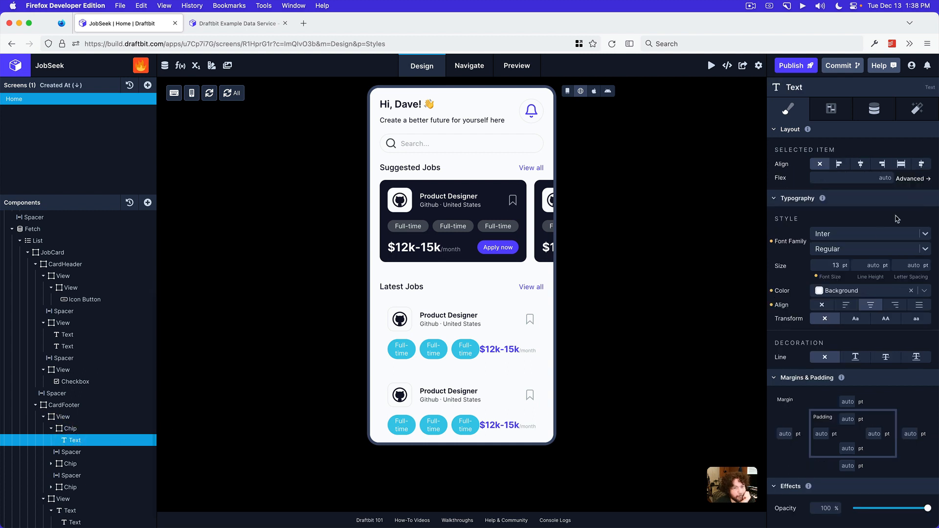
pyautogui.click(837, 264)
pyautogui.write('10')
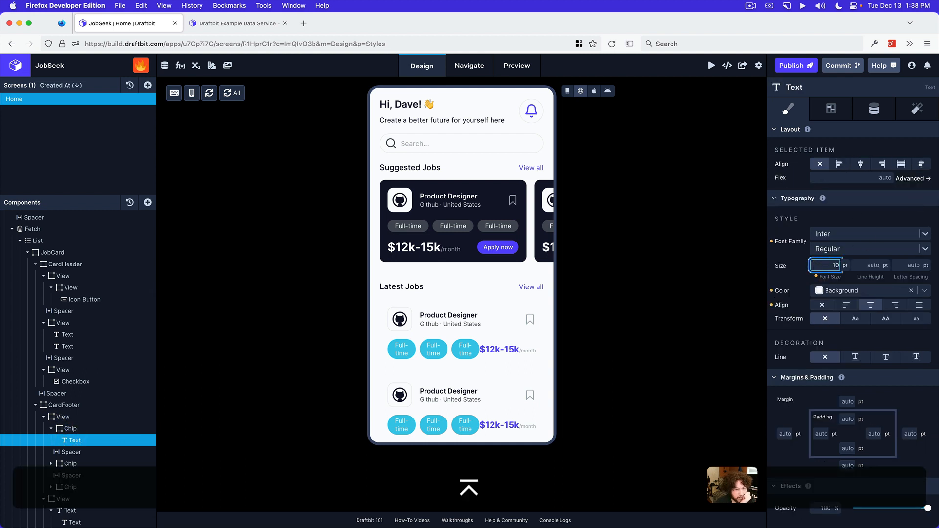
pyautogui.press('Return')
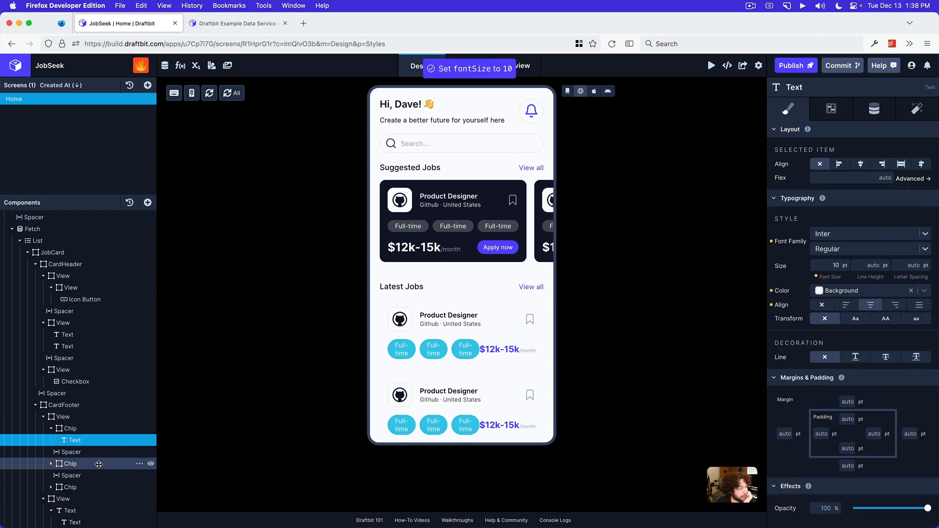
# Set the font size of the second Chip's text in the Latest Jobs CardFooter to 10 pt
pyautogui.click(55, 465)
pyautogui.click(51, 464)
pyautogui.click(85, 475)
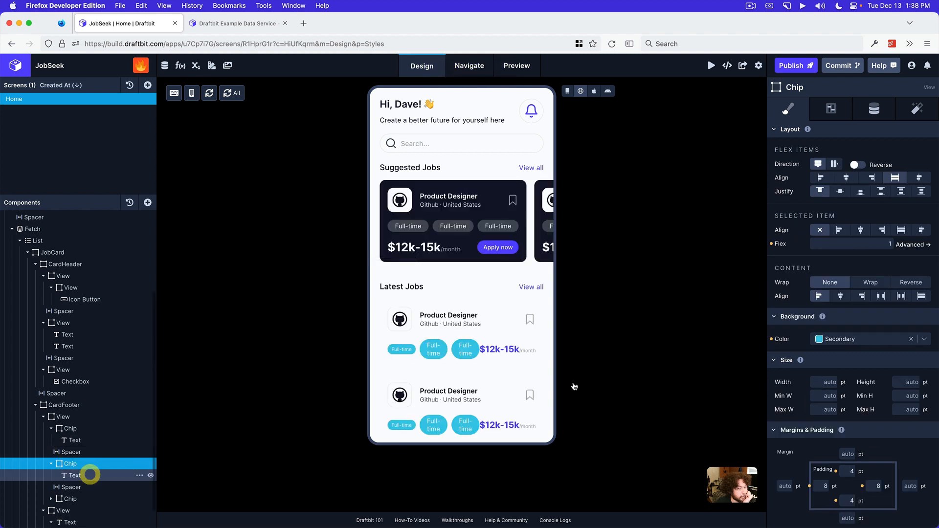
pyautogui.click(835, 266)
pyautogui.write('10')
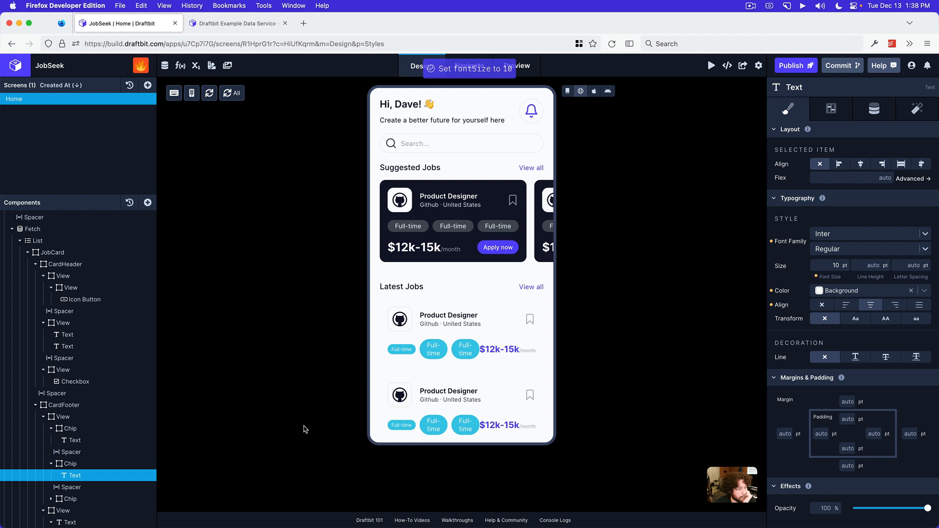
pyautogui.press('Return')
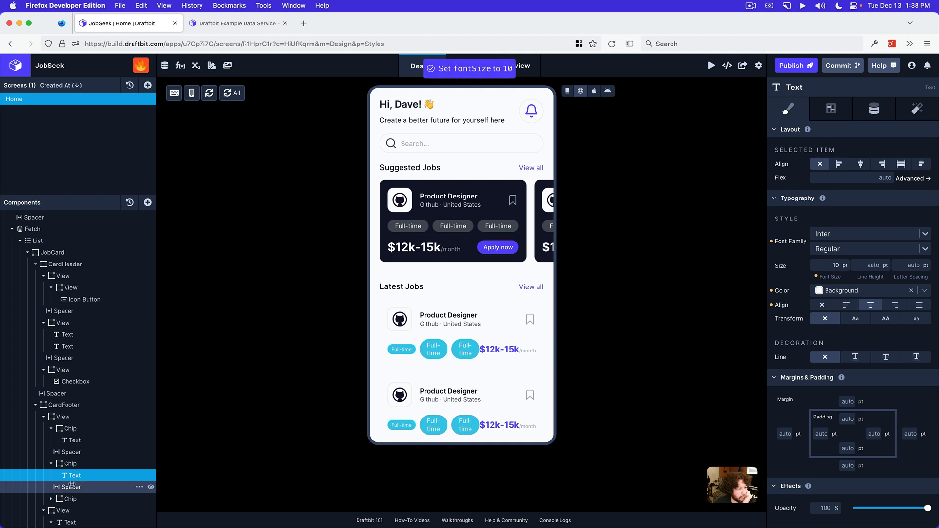
# Set the font size of the third Chip's text in the Latest Jobs CardFooter to 10 pt
pyautogui.click(53, 499)
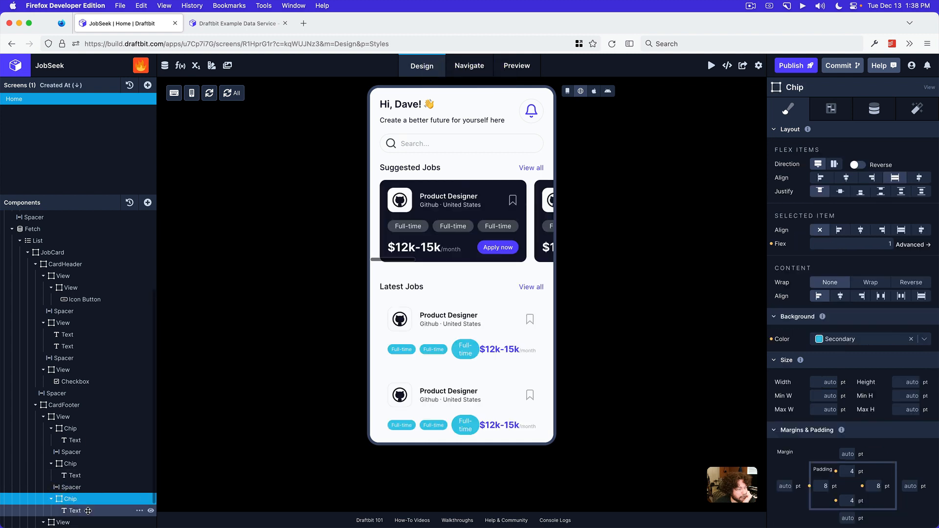
pyautogui.click(51, 499)
pyautogui.click(75, 511)
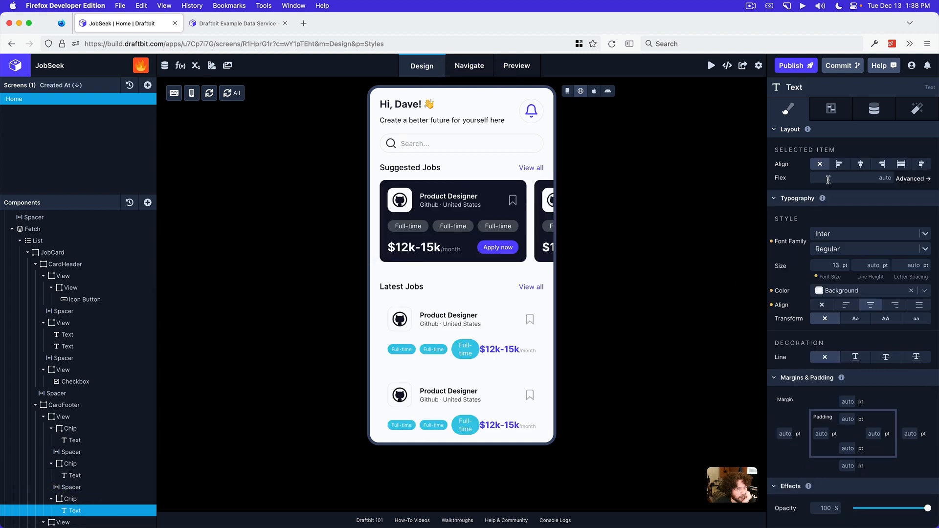
pyautogui.click(826, 262)
pyautogui.write('10')
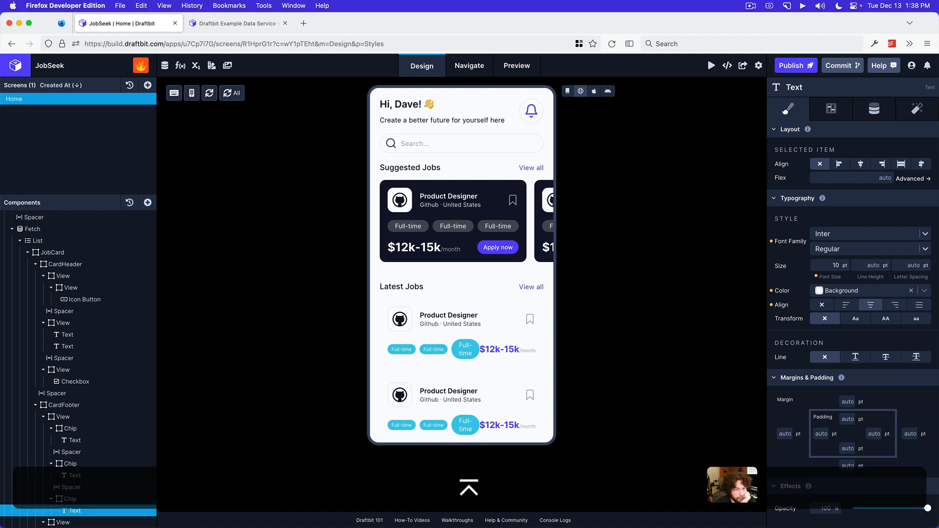
pyautogui.press('Return')
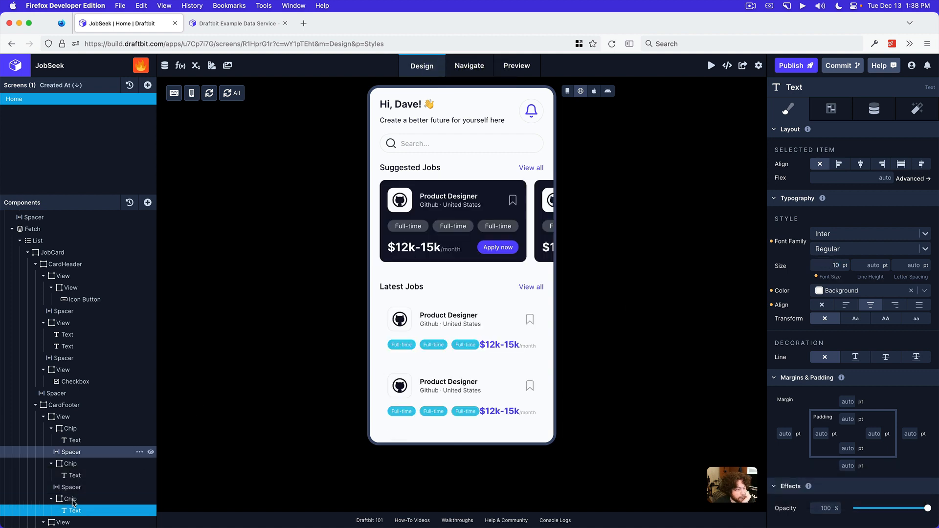
# Set the left and right spacing of the Spacer between the first and second Chips to 2 pt
pyautogui.click(80, 455)
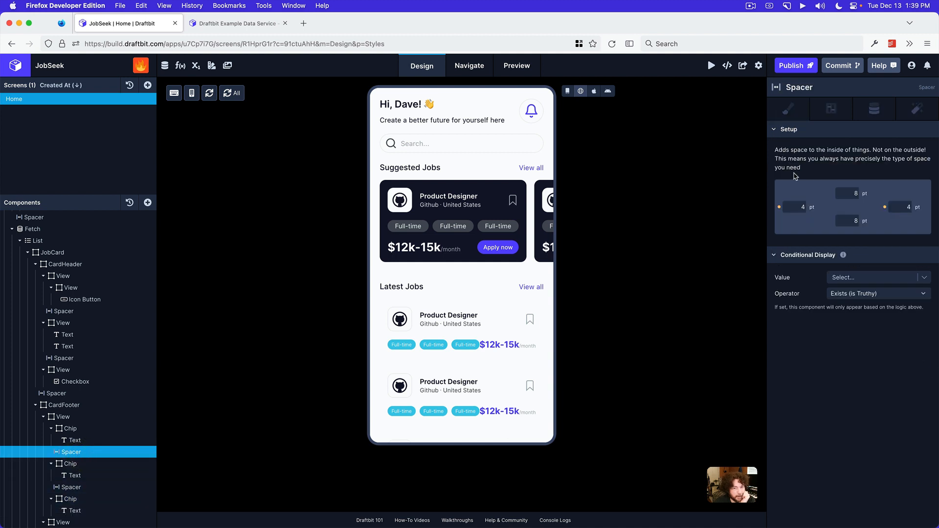
pyautogui.click(798, 206)
pyautogui.write('2')
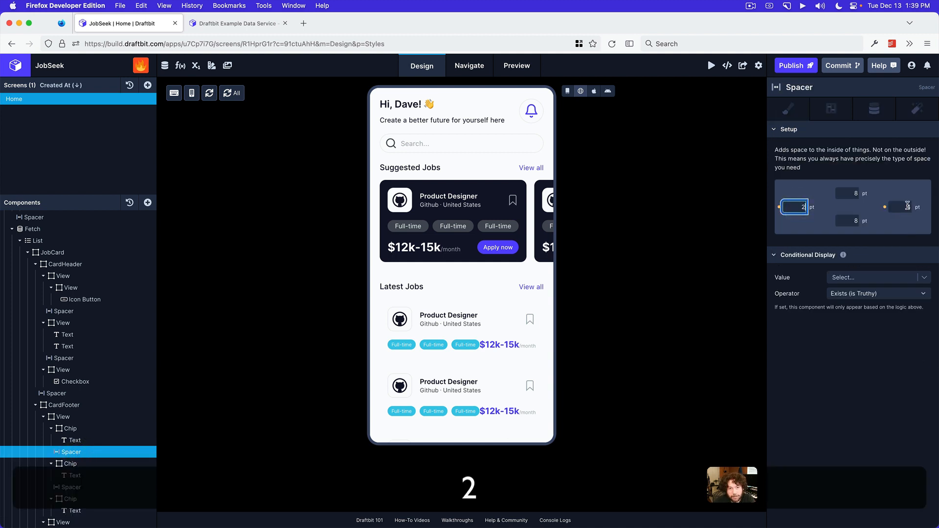
pyautogui.click(905, 205)
pyautogui.write('2')
# Set the left and right spacing of the Spacer between the second and third Chips to 2 pt
pyautogui.moveTo(83, 477); pyautogui.dragTo(78, 484)
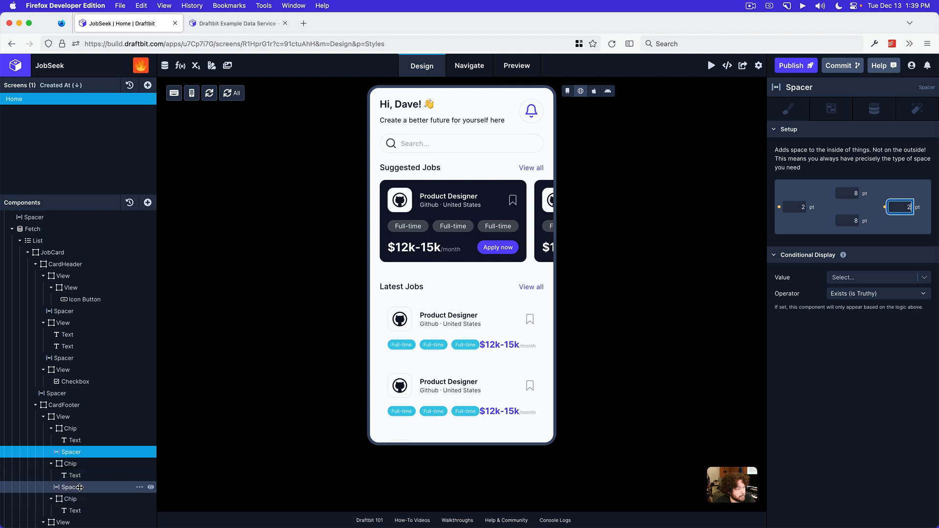
pyautogui.click(796, 208)
pyautogui.write('42')
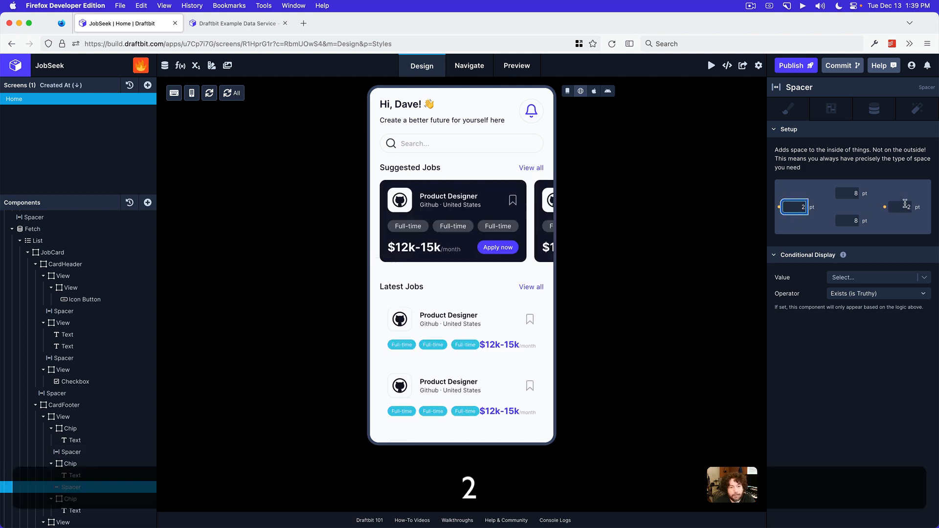
pyautogui.click(904, 204)
pyautogui.click(885, 430)
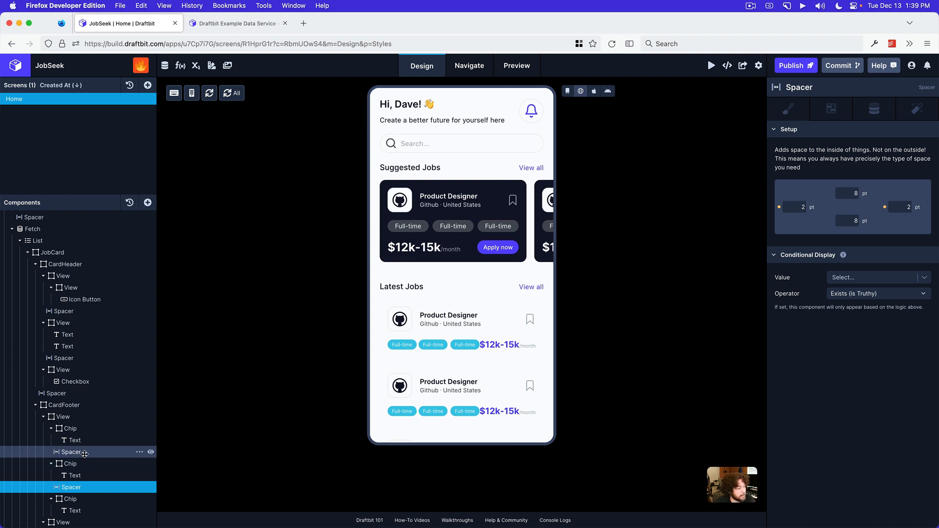
pyautogui.click(84, 452)
pyautogui.click(83, 487)
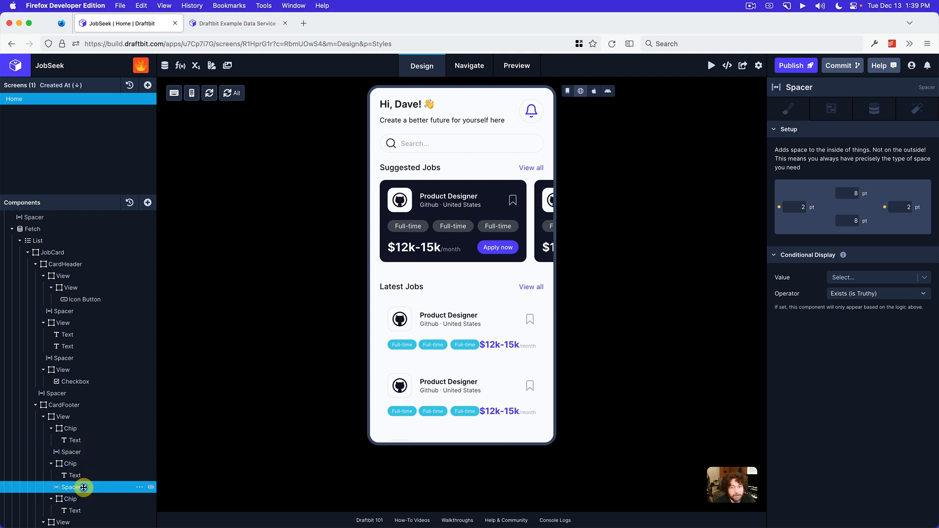
pyautogui.click(900, 207)
pyautogui.write('2')
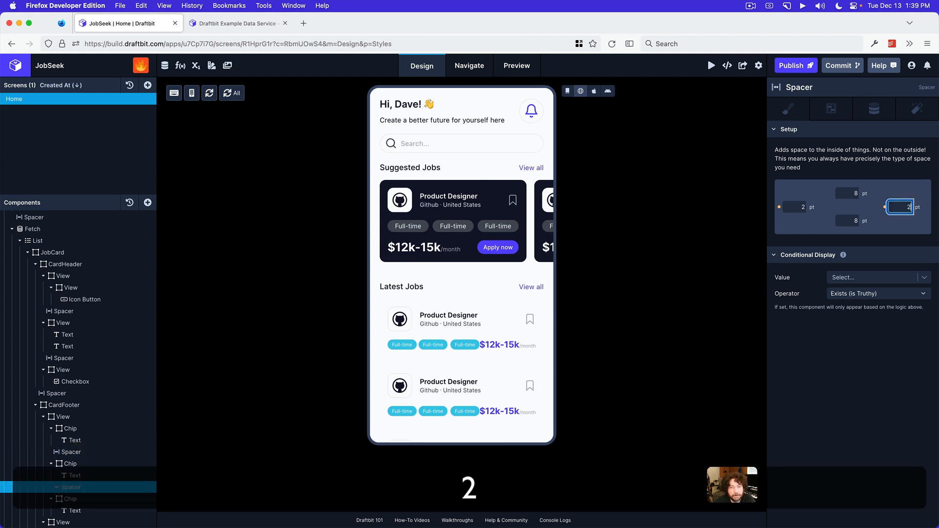
pyautogui.click(903, 344)
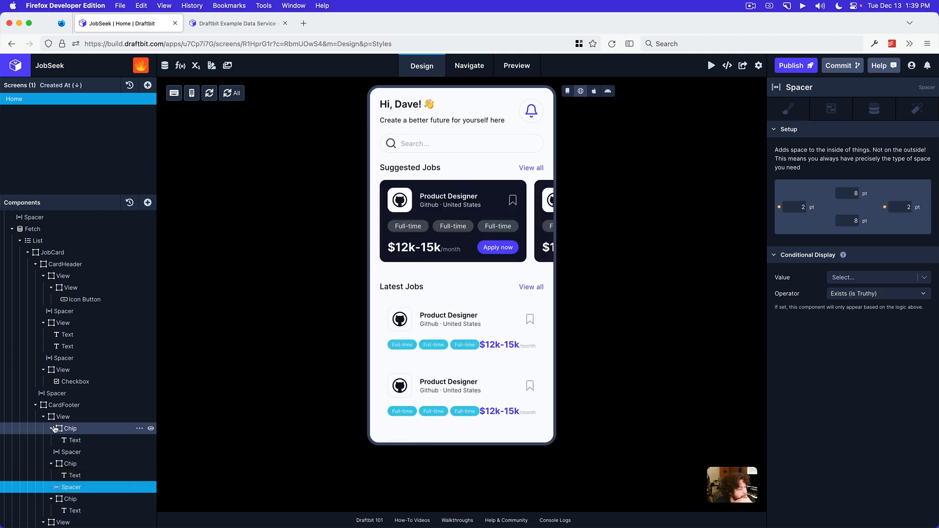
# Collapse both Views inside the CardFooter, select the CardFooter, and switch the canvas to Draft View
pyautogui.click(43, 417)
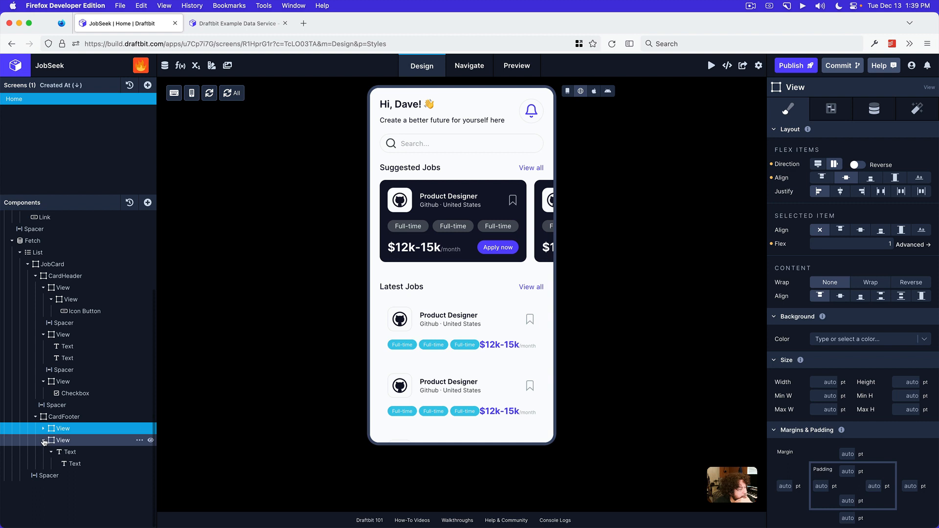
pyautogui.click(44, 440)
pyautogui.click(63, 417)
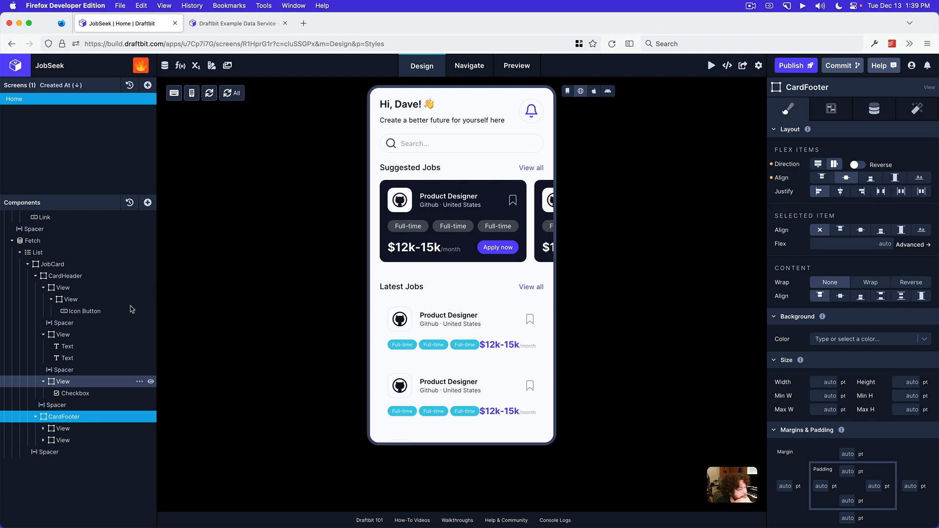
pyautogui.click(148, 203)
pyautogui.click(631, 92)
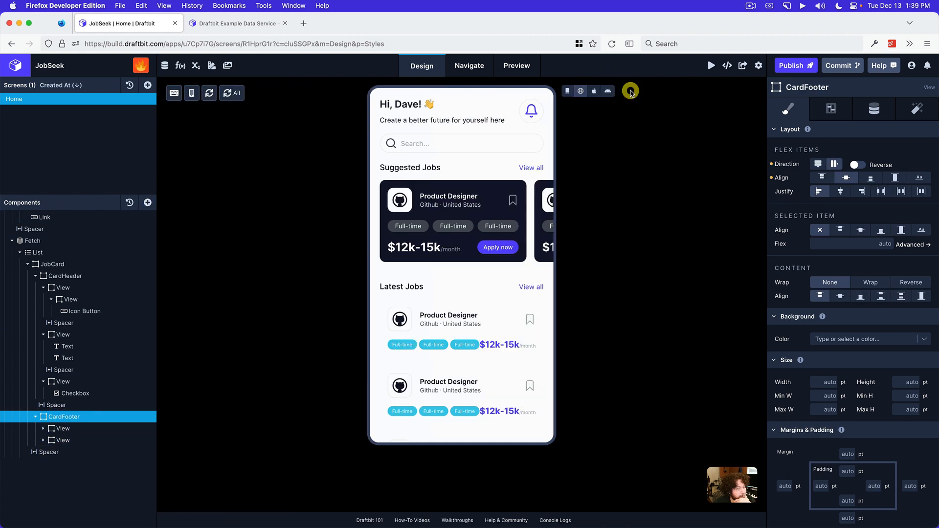
pyautogui.click(568, 91)
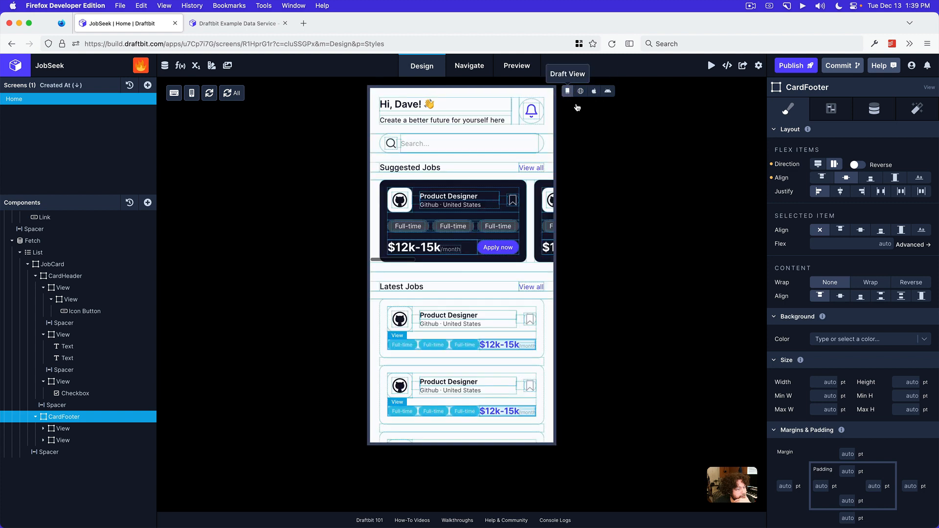
# Insert a Spacer between the CardFooter's two Views and show the screen in Web Preview
pyautogui.click(148, 202)
pyautogui.click(196, 121)
pyautogui.write('s')
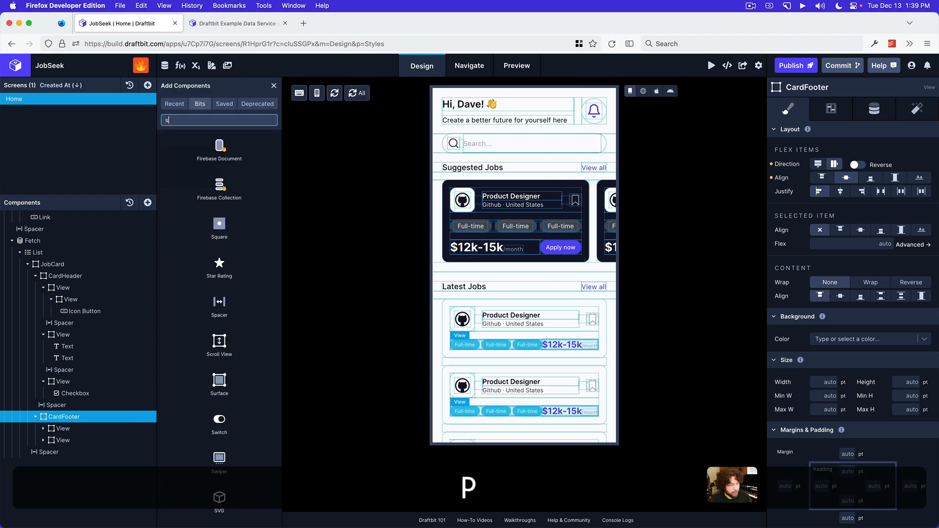
pyautogui.write('pacer')
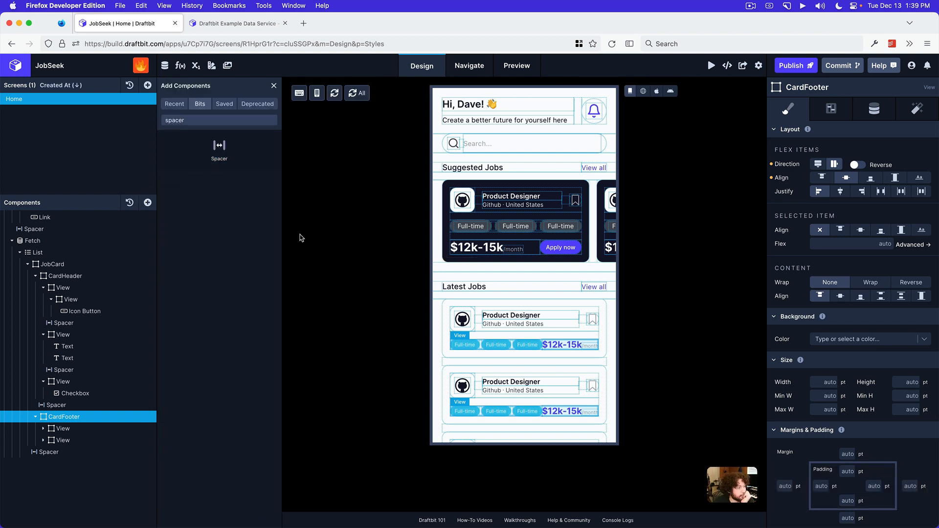
pyautogui.moveTo(164, 434); pyautogui.dragTo(82, 438)
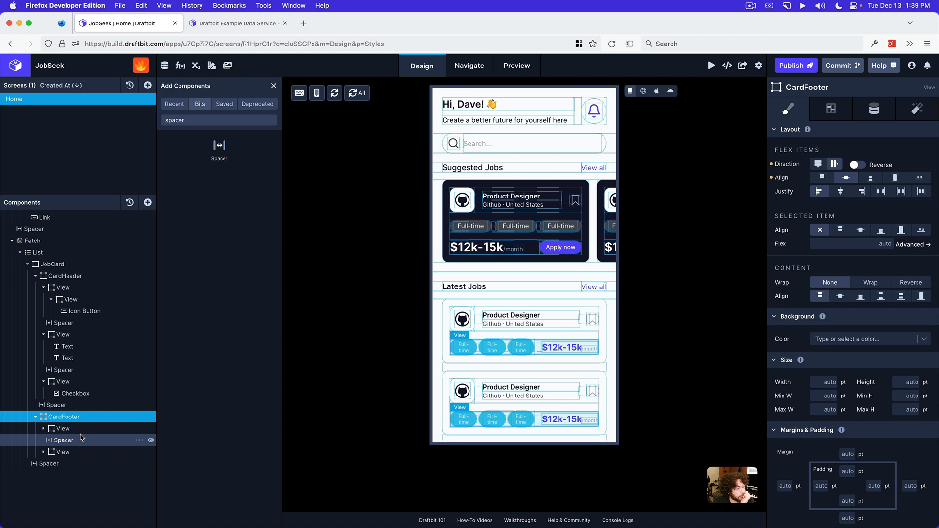
pyautogui.click(641, 92)
pyautogui.click(581, 91)
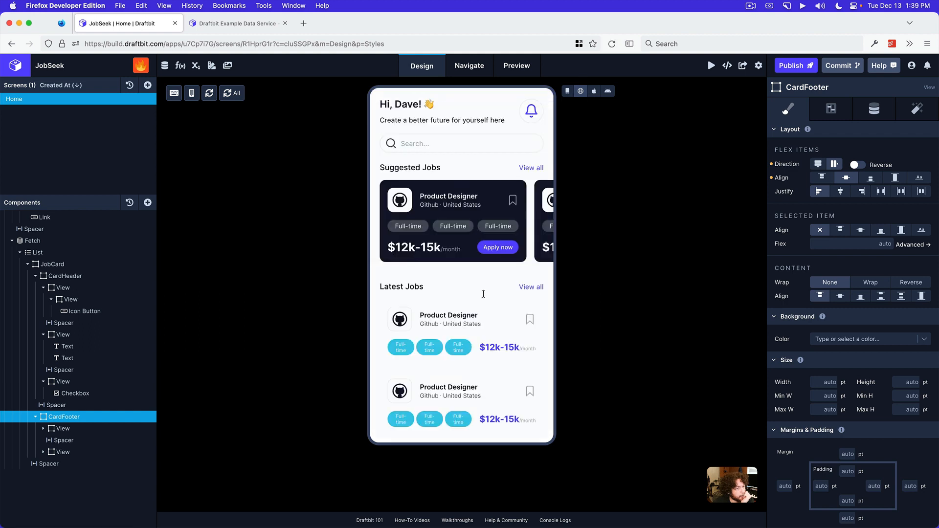
# Clear the padding on all four sides of the Latest Jobs JobCard, using Draft View, and return to Web Preview
pyautogui.click(567, 91)
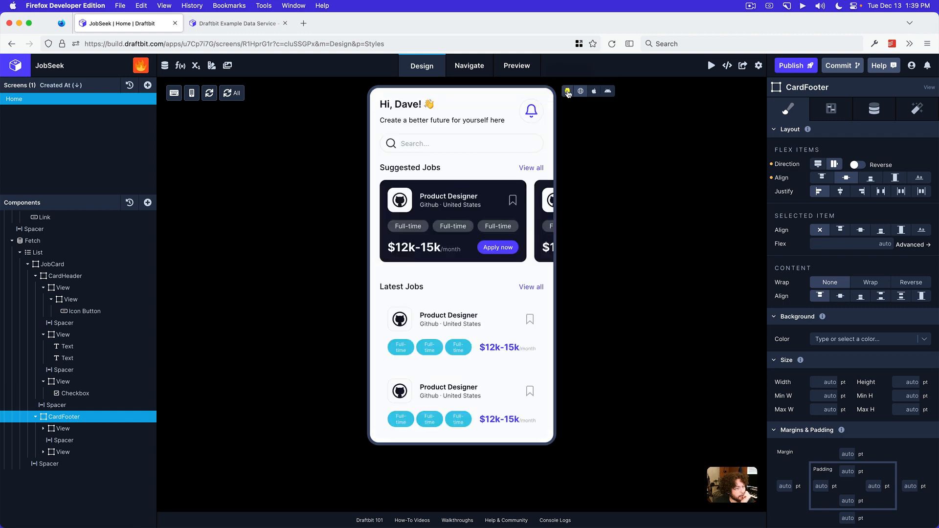
pyautogui.click(443, 307)
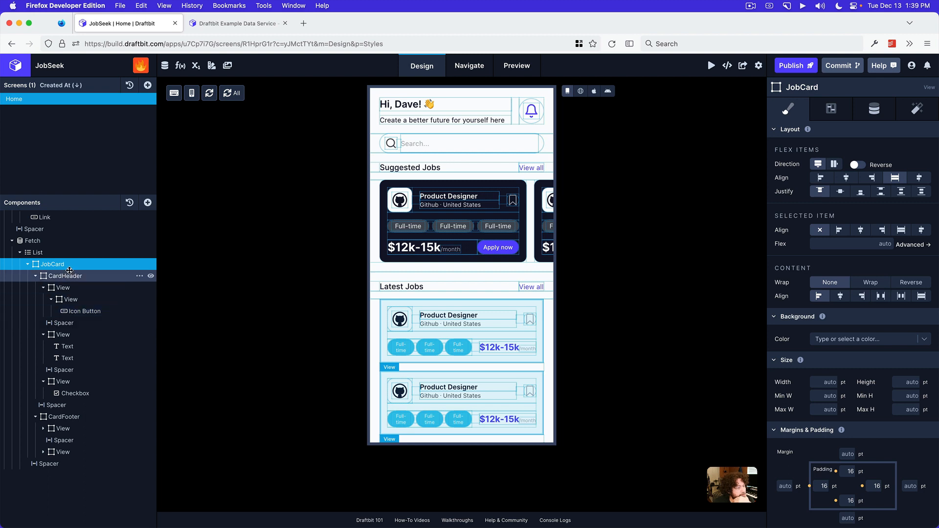
pyautogui.click(836, 471)
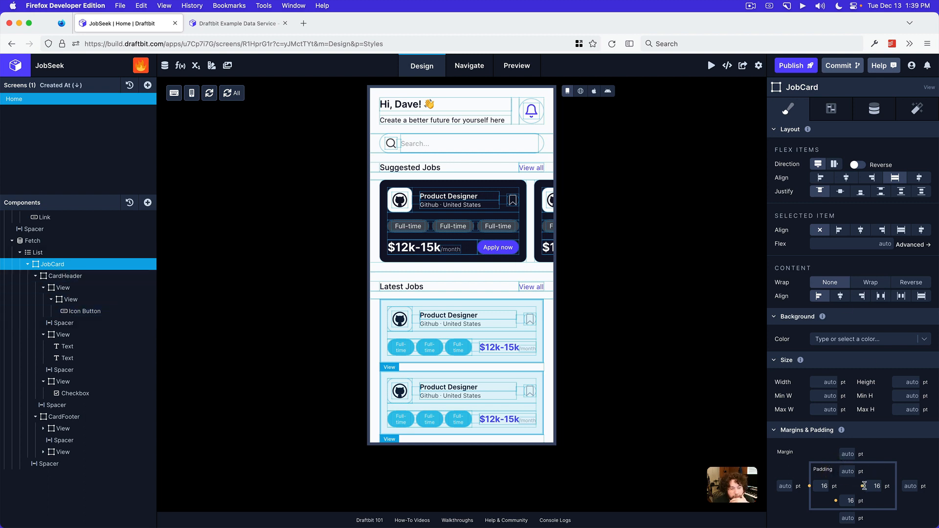
pyautogui.click(862, 487)
pyautogui.click(837, 501)
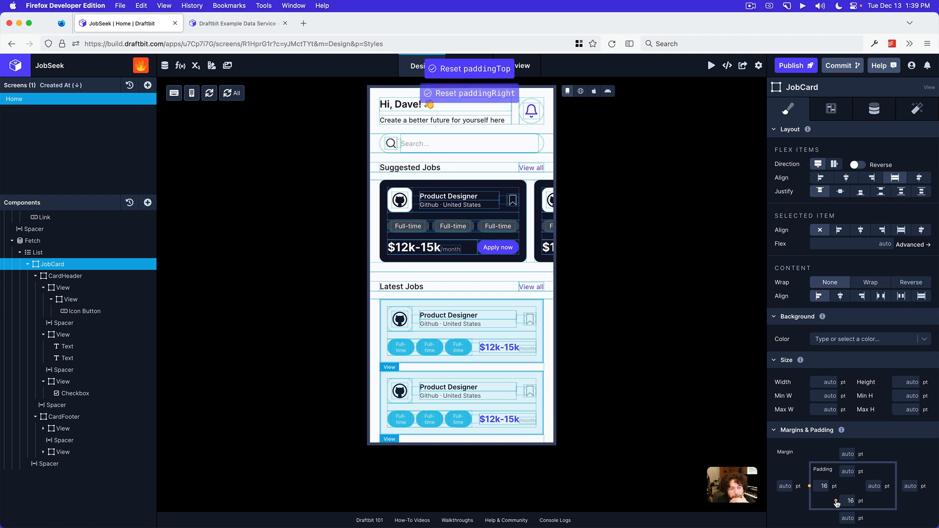
pyautogui.click(810, 487)
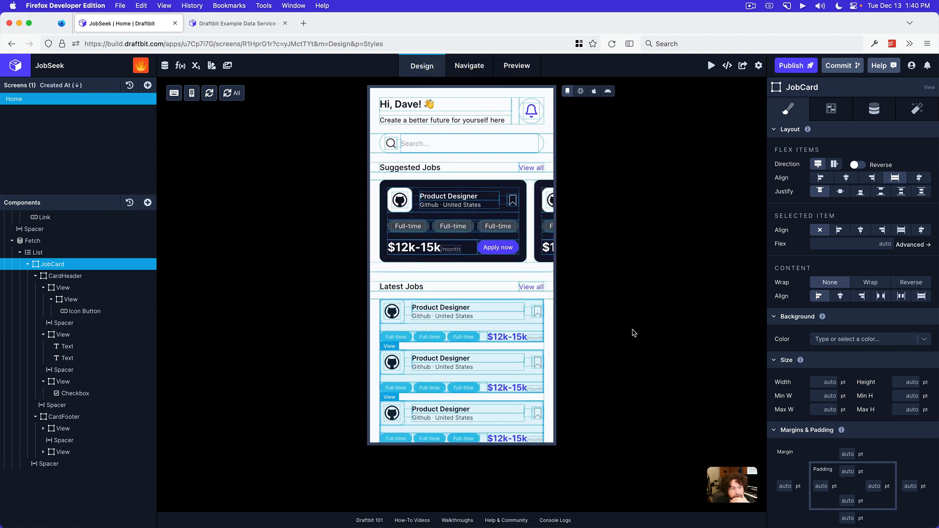
pyautogui.click(581, 91)
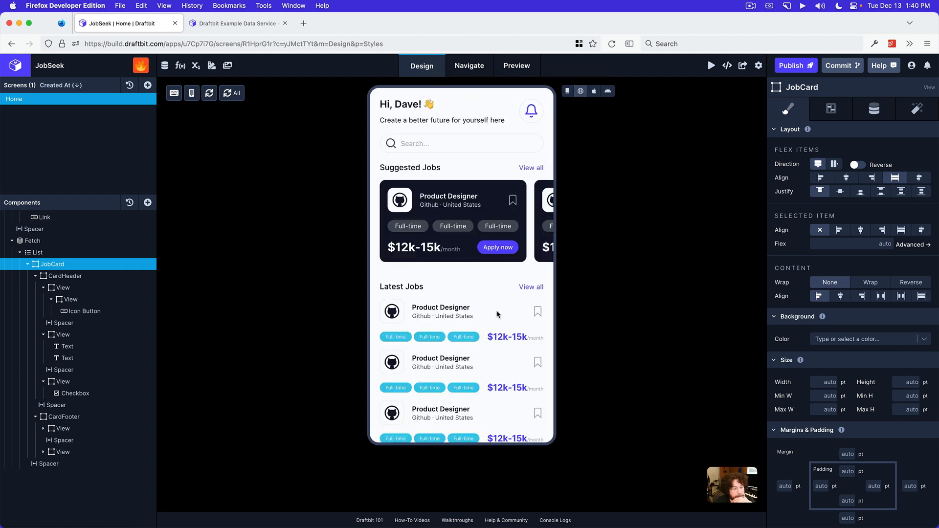
# Check the reference design, collapse the JobCard, and add a Divider to the Latest Jobs List
pyautogui.click(476, 515)
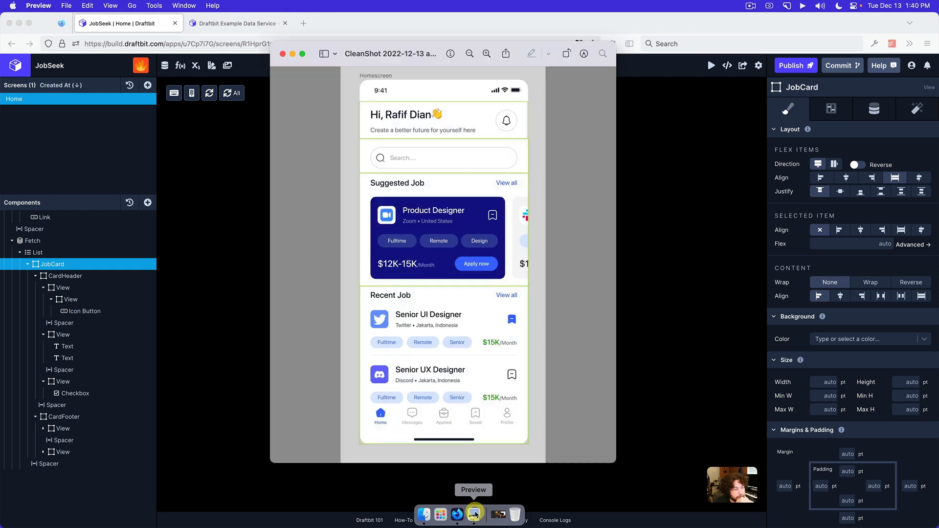
pyautogui.click(672, 335)
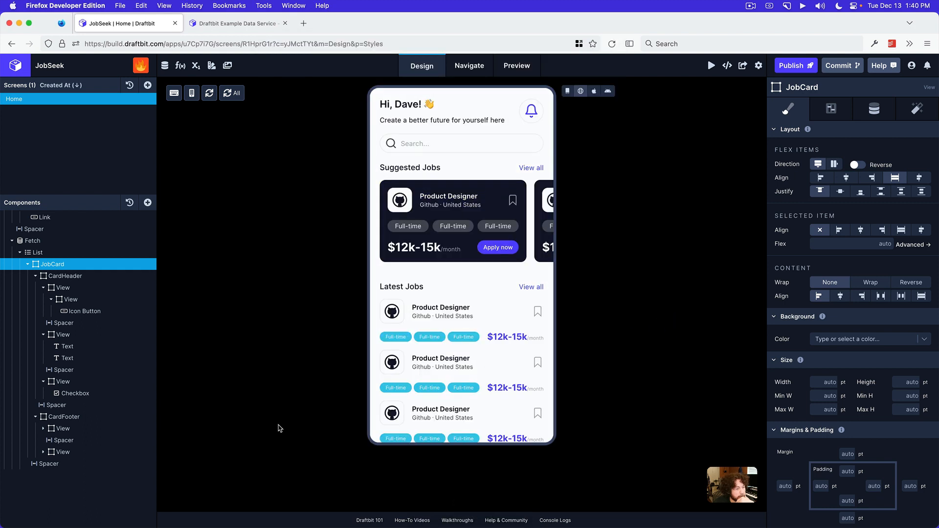
pyautogui.click(28, 265)
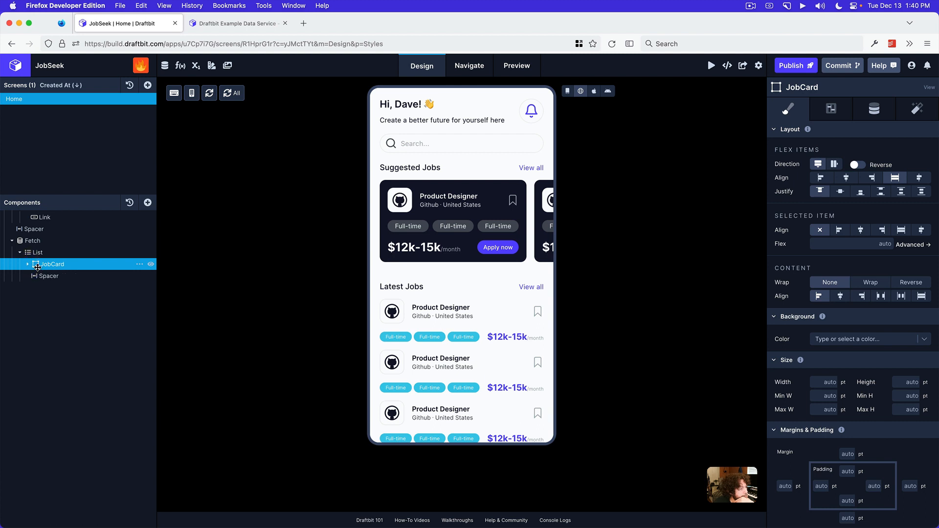
pyautogui.click(37, 252)
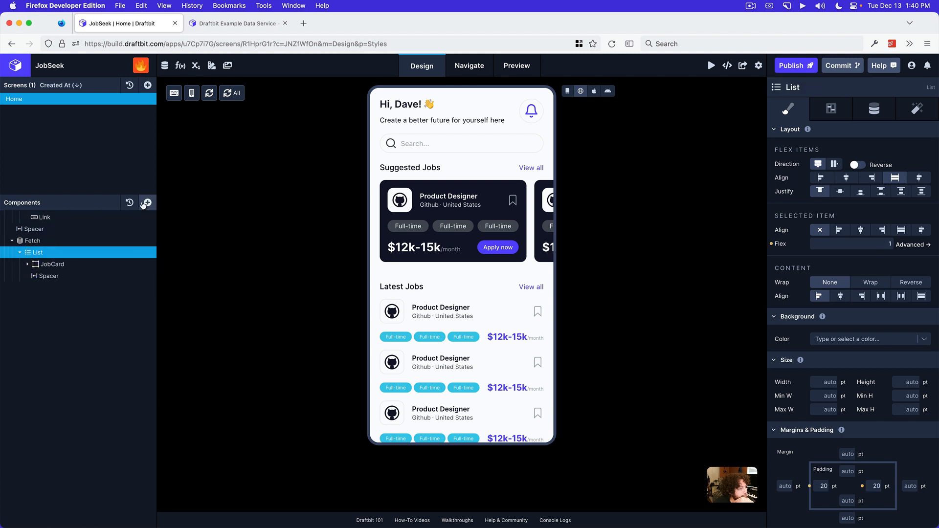
pyautogui.click(146, 203)
pyautogui.click(216, 120)
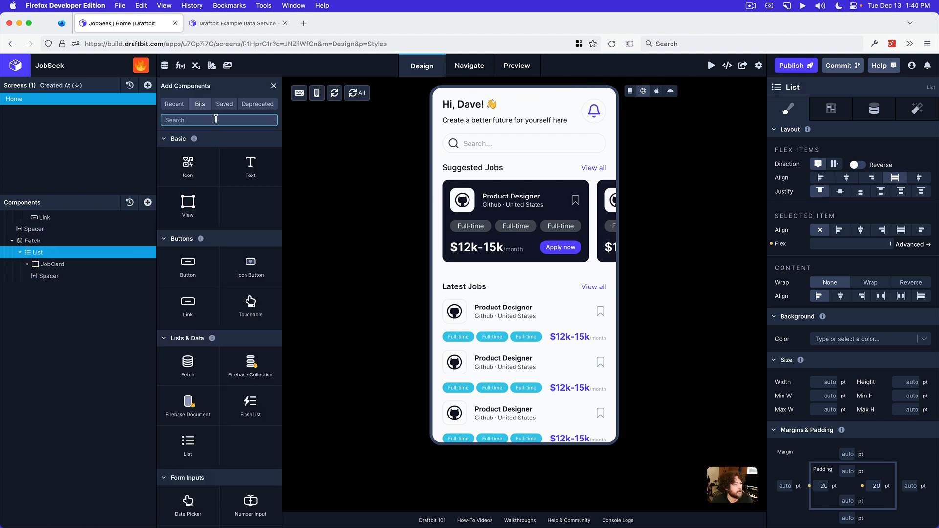
pyautogui.write('divid')
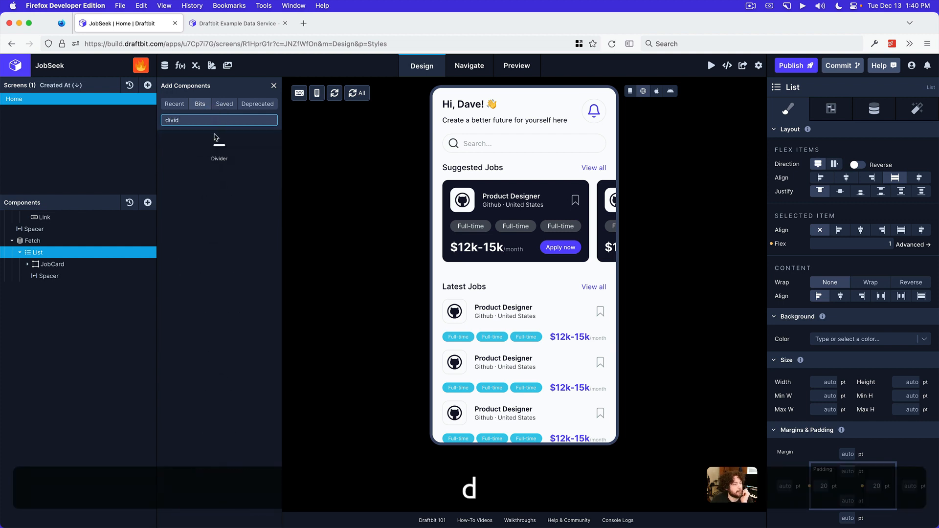
pyautogui.click(210, 164)
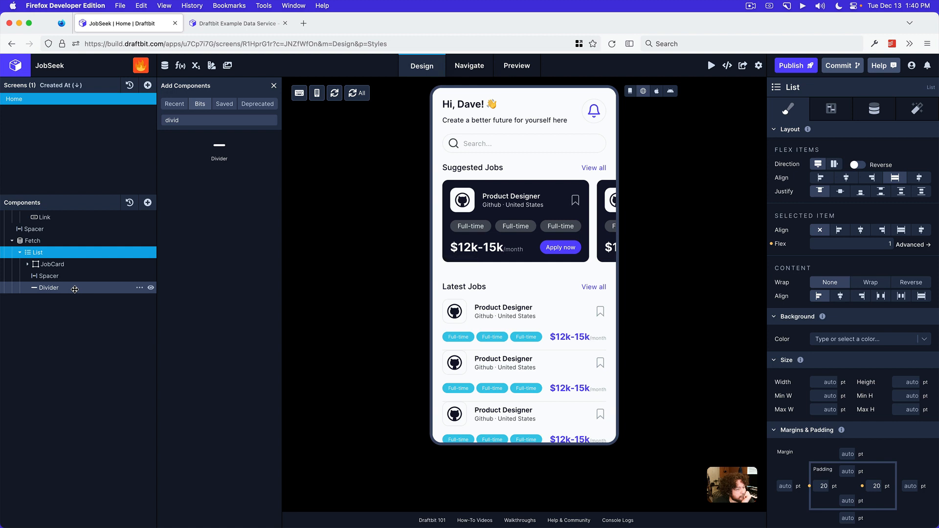
# Move the Divider below the JobCard and duplicate the List's Spacer so one sits above and one below the Divider
pyautogui.moveTo(75, 290); pyautogui.dragTo(82, 274)
pyautogui.click(140, 288)
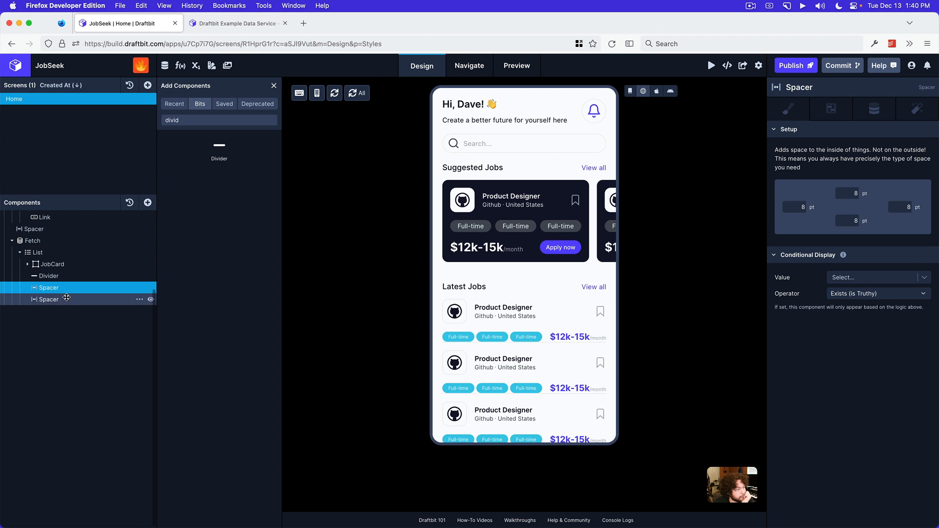
pyautogui.moveTo(68, 285); pyautogui.dragTo(74, 273)
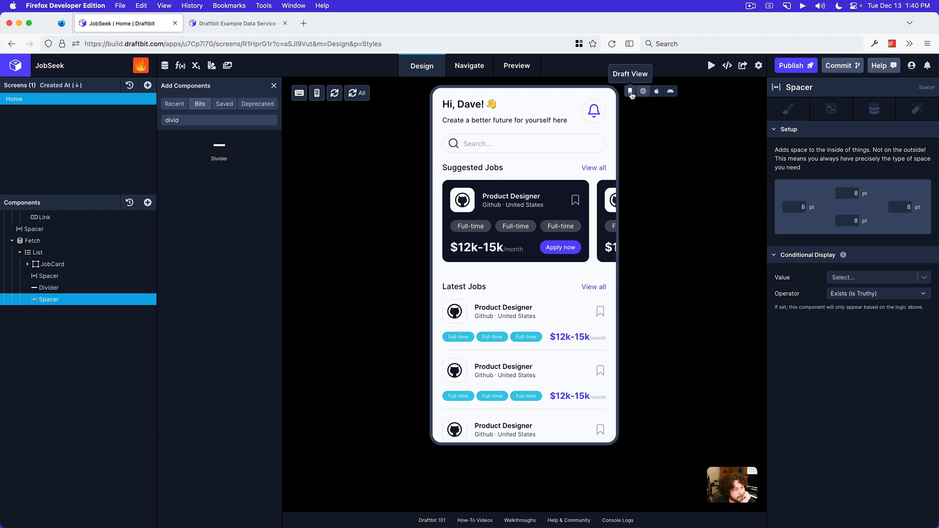
# Reset the Flex value of the List inside the LatestJobs Fetch
pyautogui.scroll(5, 98, 296)
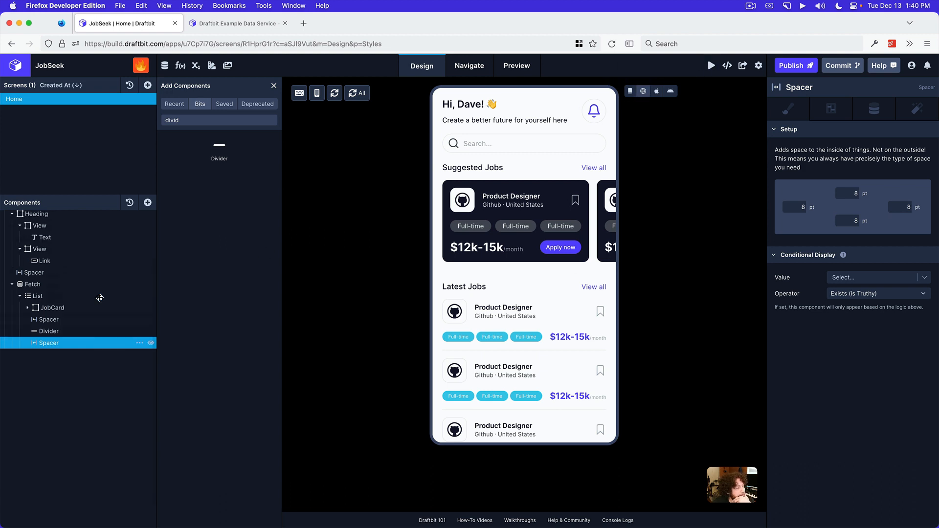
pyautogui.click(4, 263)
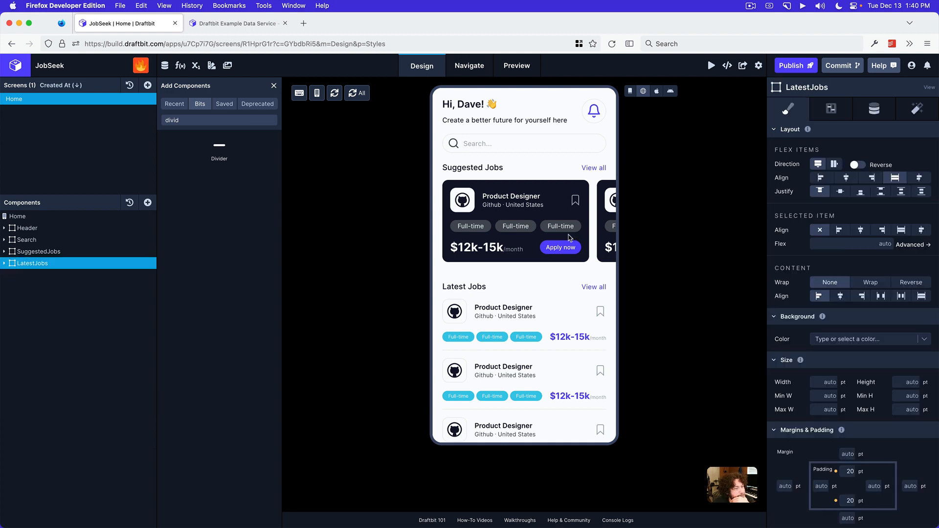
pyautogui.hscroll(5, 570, 239)
pyautogui.hscroll(-5, 567, 230)
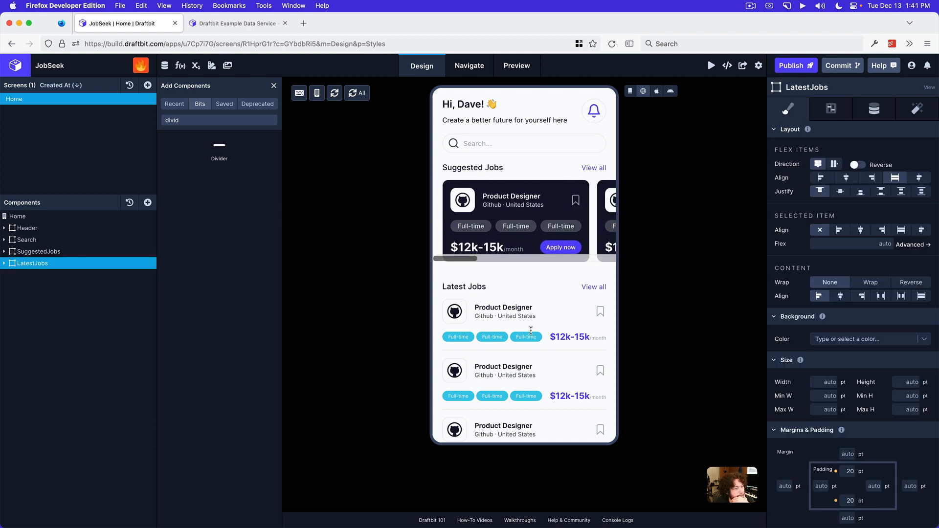
pyautogui.click(4, 263)
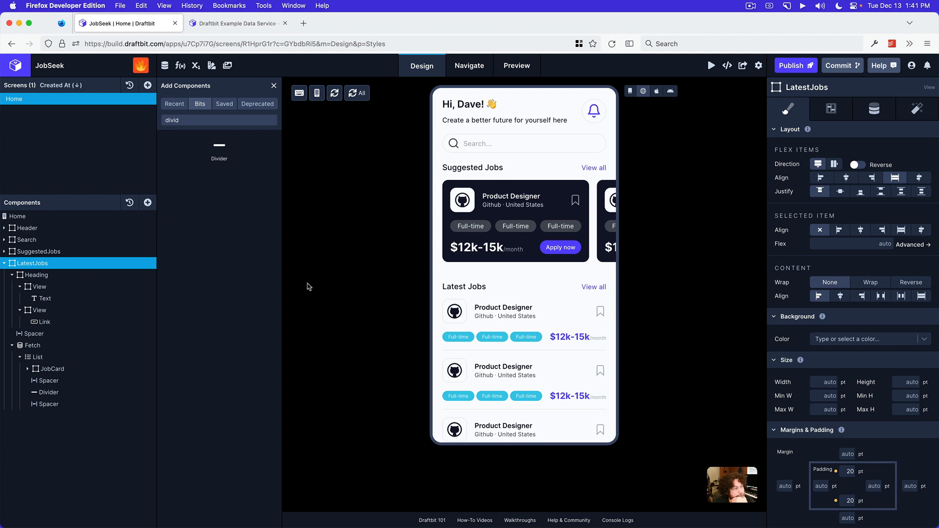
pyautogui.click(66, 274)
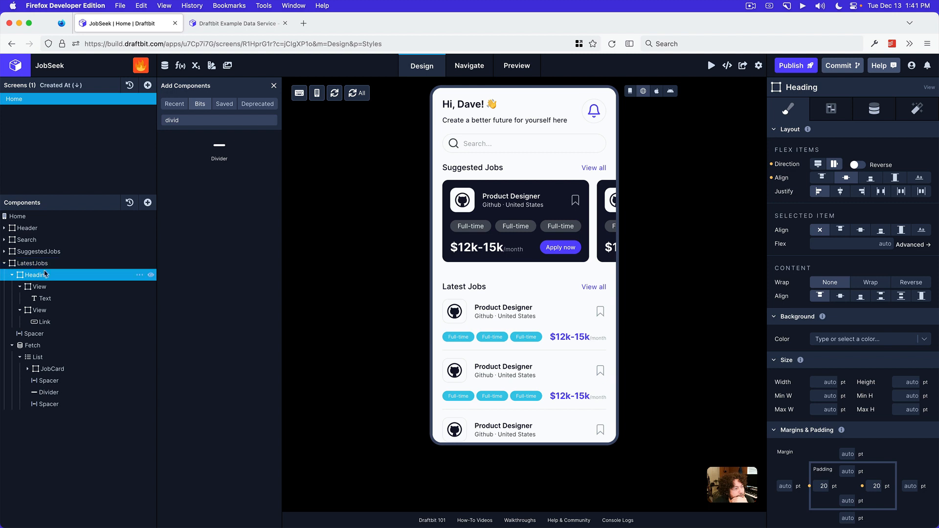
pyautogui.click(38, 345)
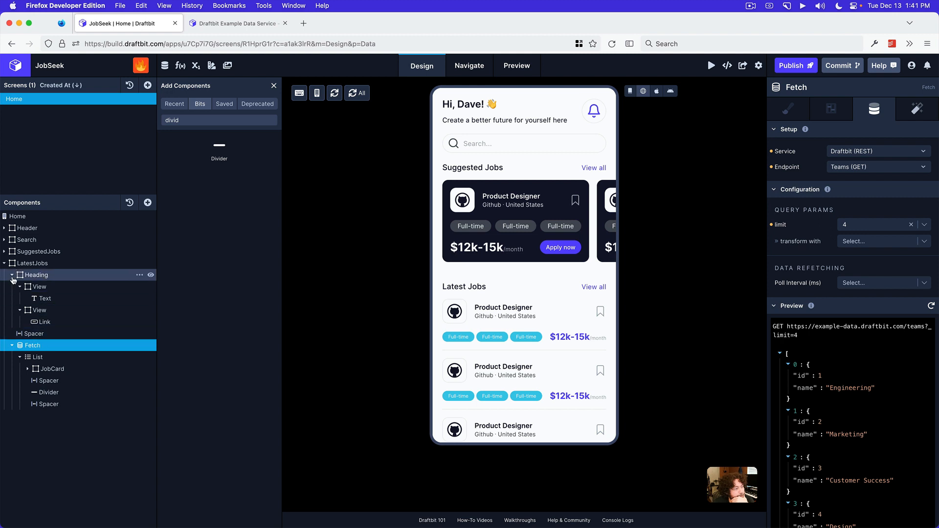
pyautogui.click(53, 358)
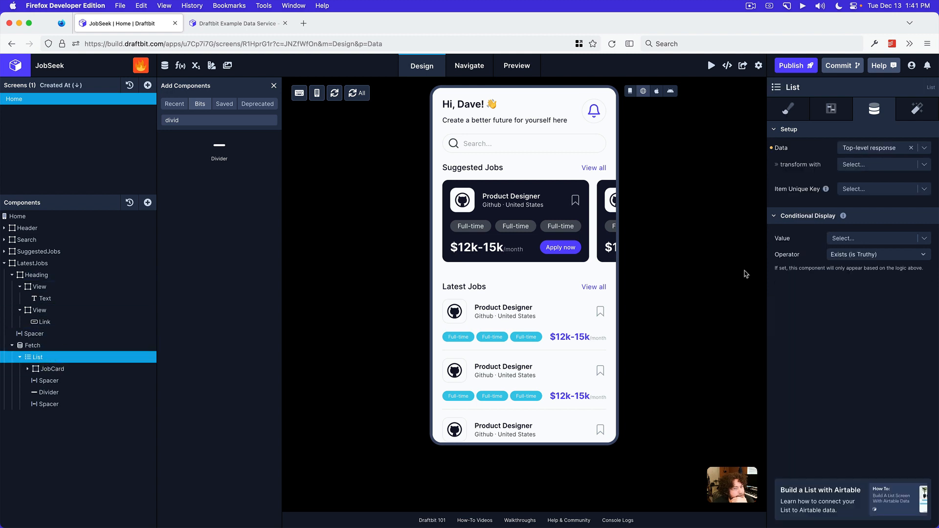
pyautogui.click(788, 111)
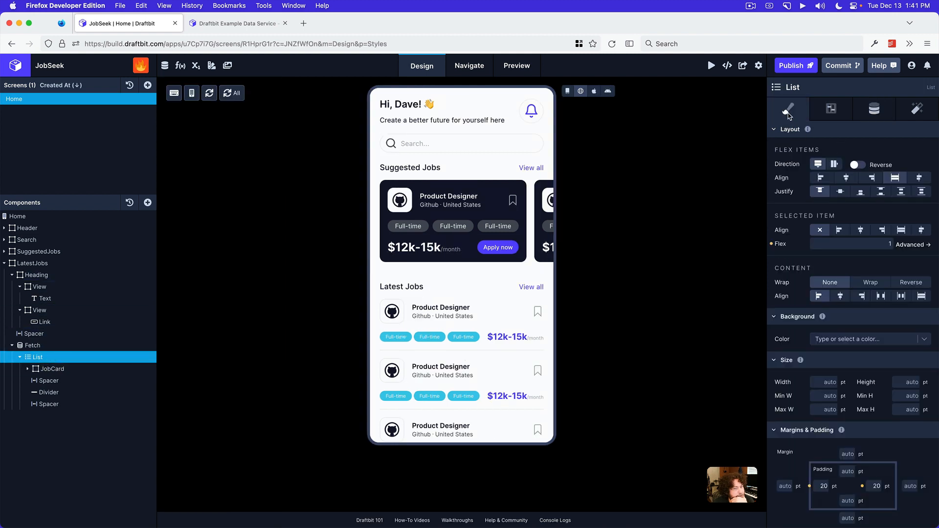
pyautogui.click(773, 244)
# Make the Home screen scrollable and test scrolling through the Latest Jobs cards
pyautogui.moveTo(499, 308); pyautogui.dragTo(497, 269)
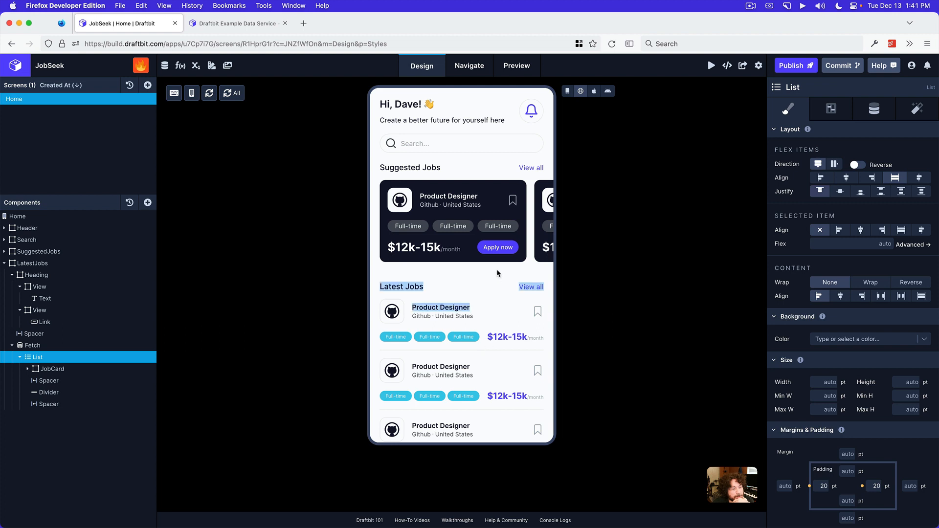
pyautogui.click(505, 279)
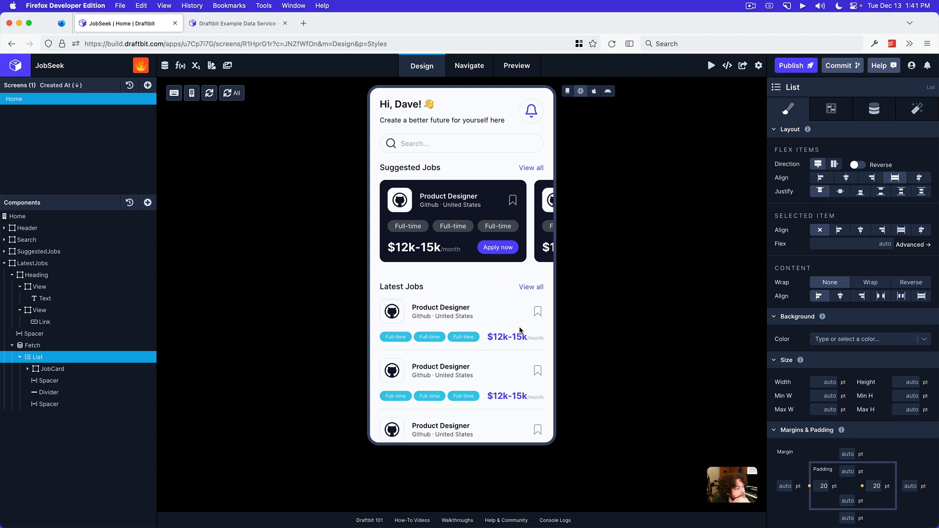
pyautogui.click(55, 216)
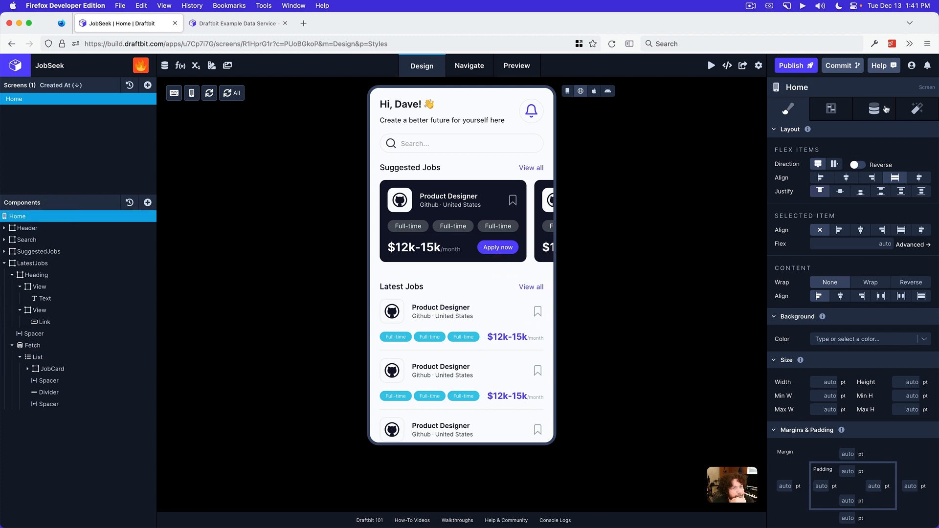
pyautogui.click(838, 112)
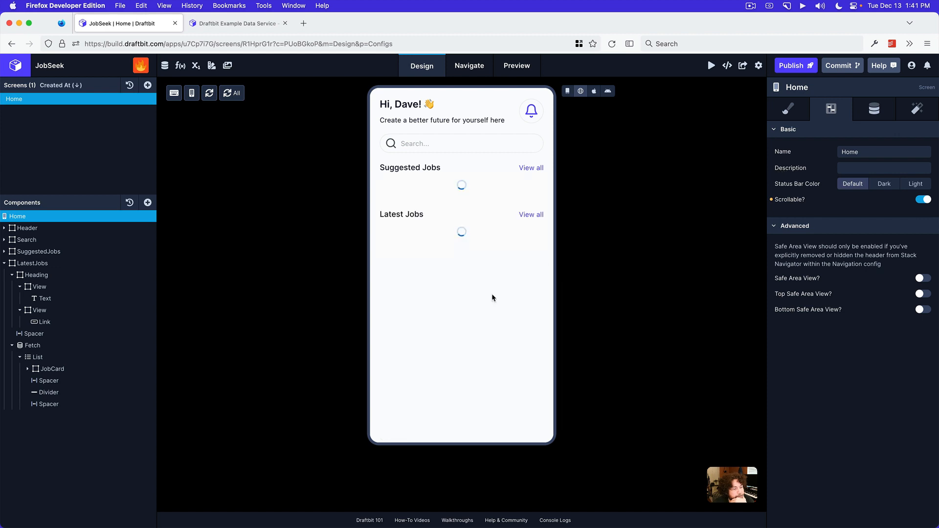
pyautogui.scroll(-3, 495, 306)
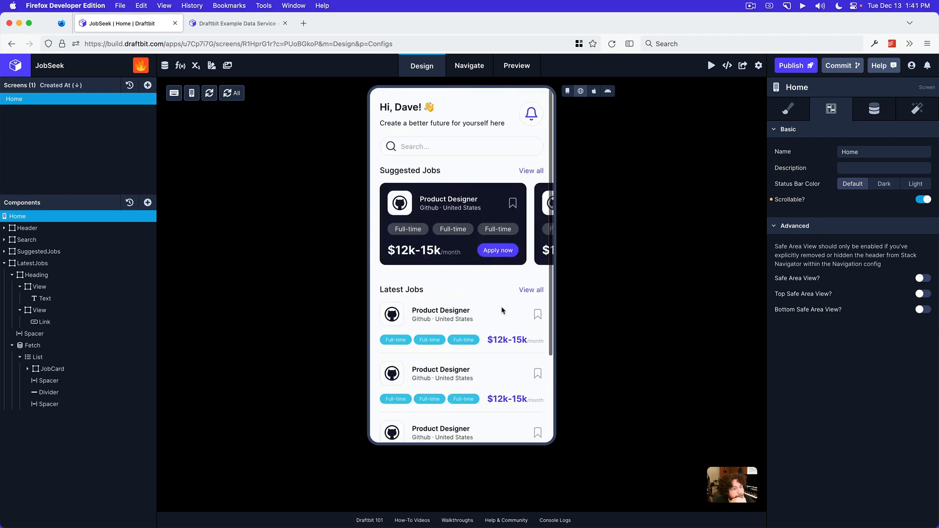
pyautogui.scroll(-3, 501, 306)
pyautogui.scroll(5, 501, 306)
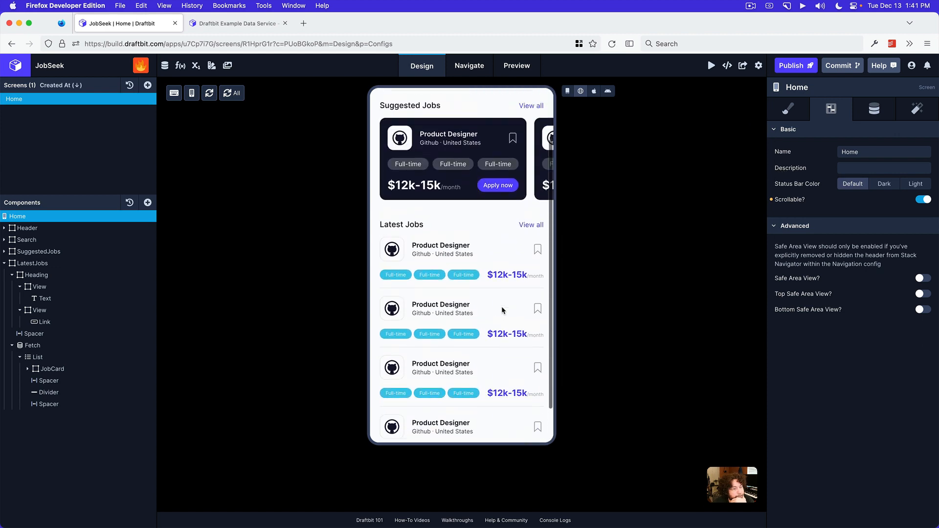
pyautogui.scroll(-2, 501, 306)
pyautogui.scroll(-2, 502, 307)
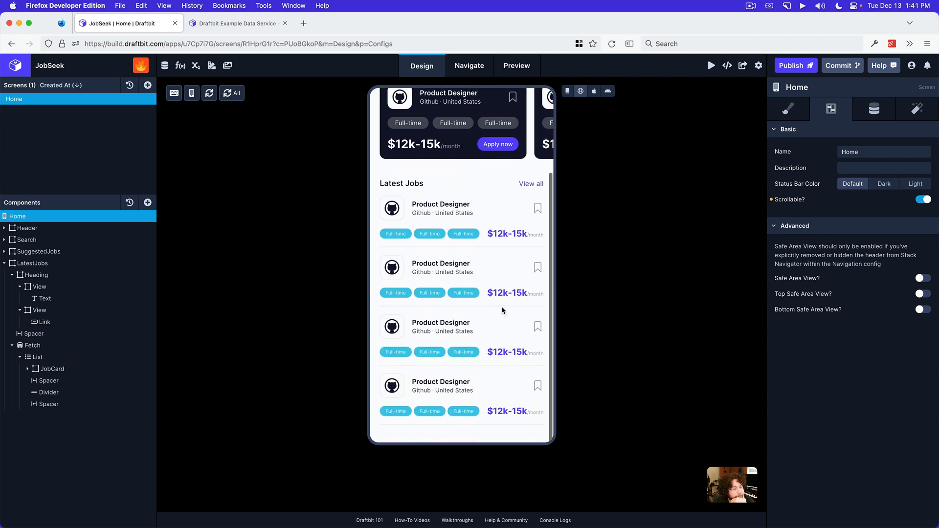
pyautogui.scroll(4, 502, 308)
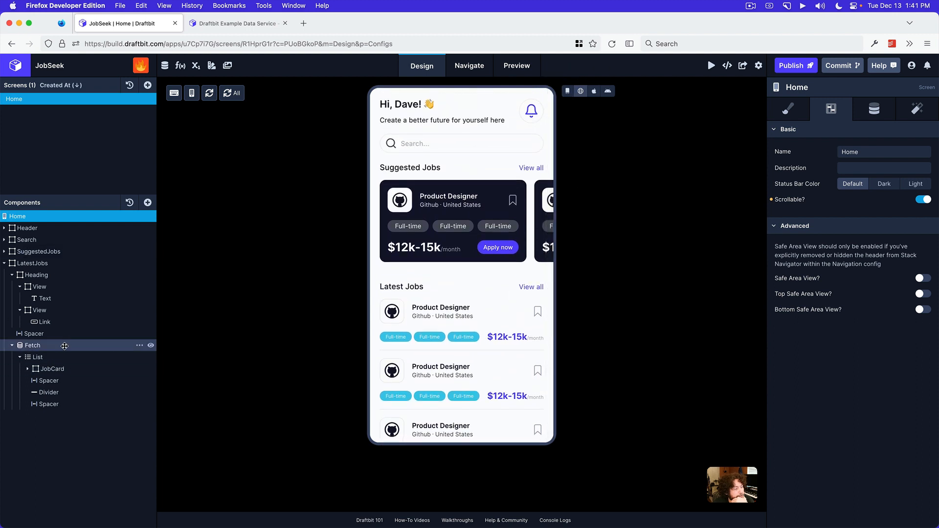
# Review the List's styles, launch the Android and iOS previews, and scroll the Suggested Jobs cards in the Web preview
pyautogui.click(54, 357)
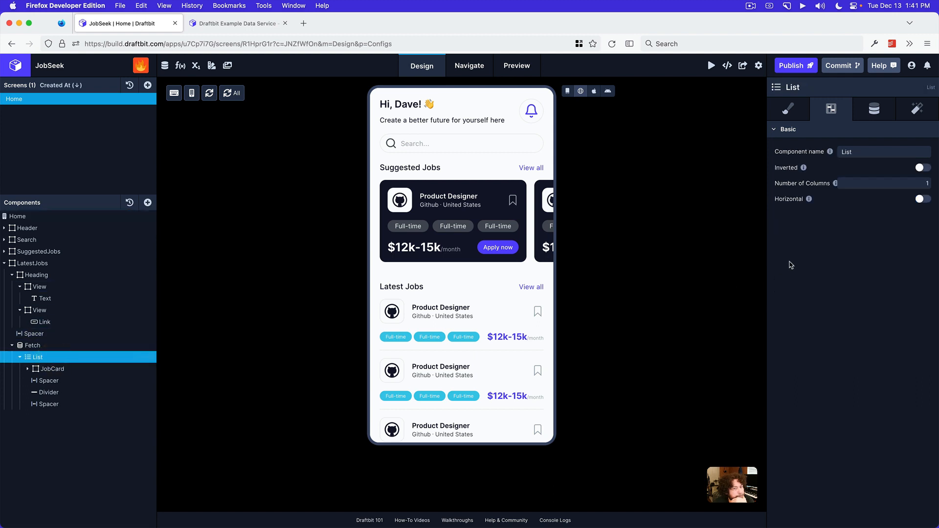
pyautogui.click(788, 112)
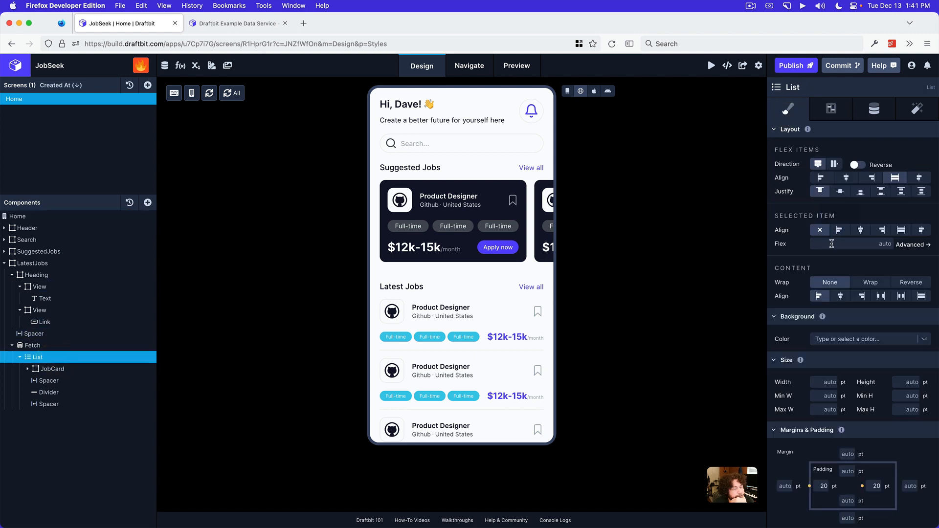
pyautogui.click(517, 67)
pyautogui.click(471, 180)
pyautogui.click(157, 180)
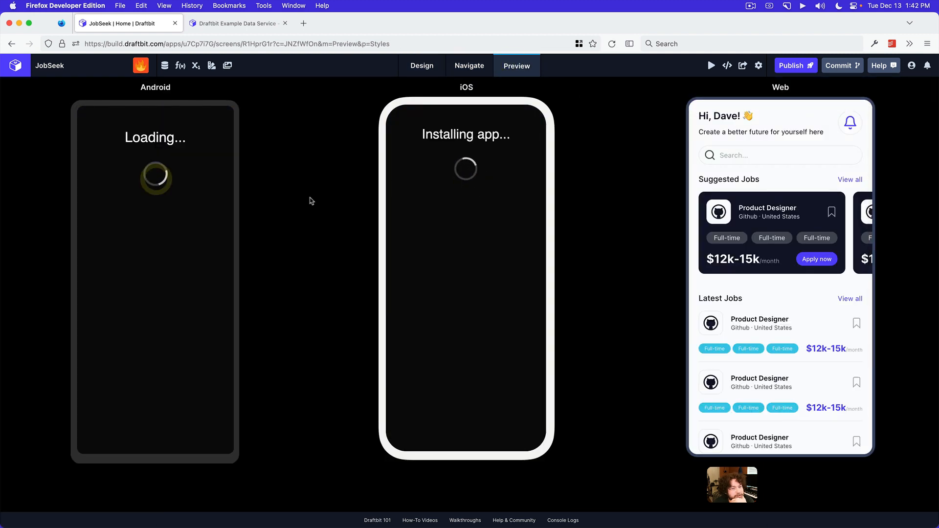
pyautogui.hscroll(5, 824, 258)
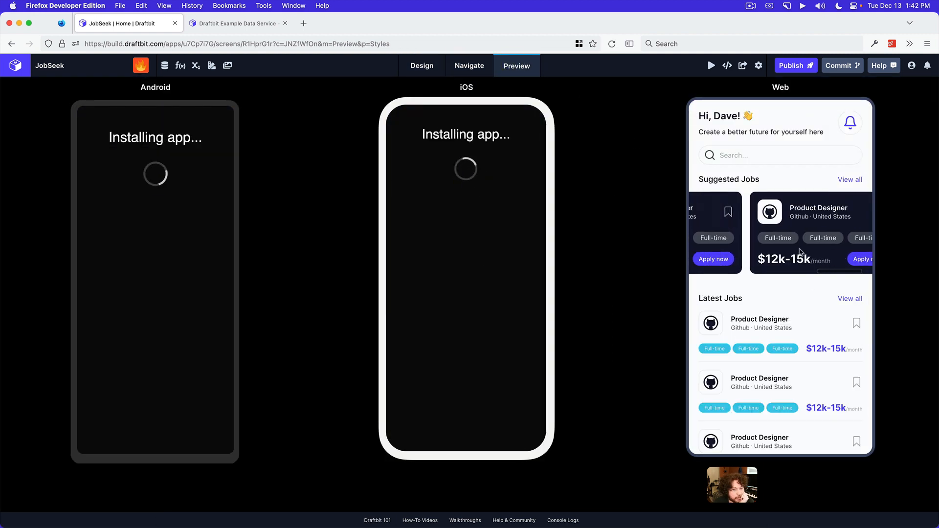
# Test vertical scrolling in the Web preview and try swiping the Suggested Jobs cards in the iOS preview
pyautogui.hscroll(-5, 803, 255)
pyautogui.scroll(-3, 798, 316)
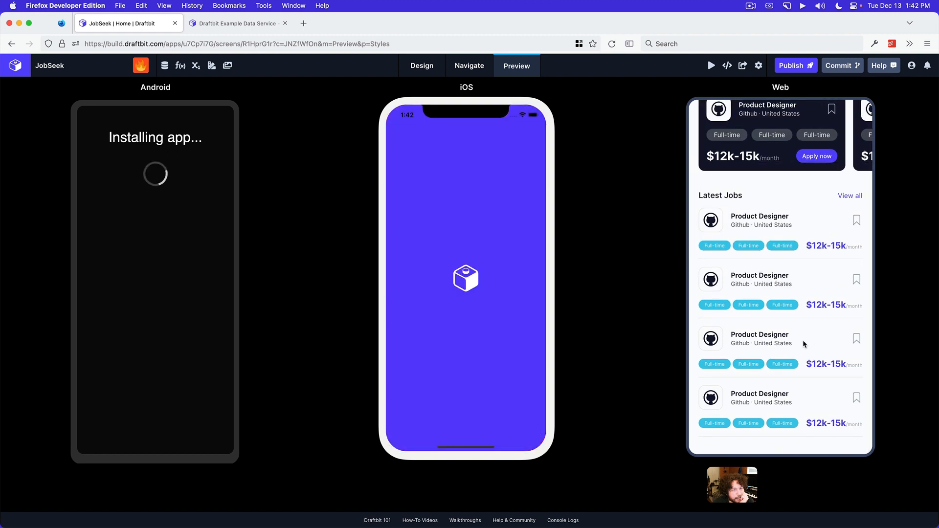
pyautogui.scroll(3, 803, 340)
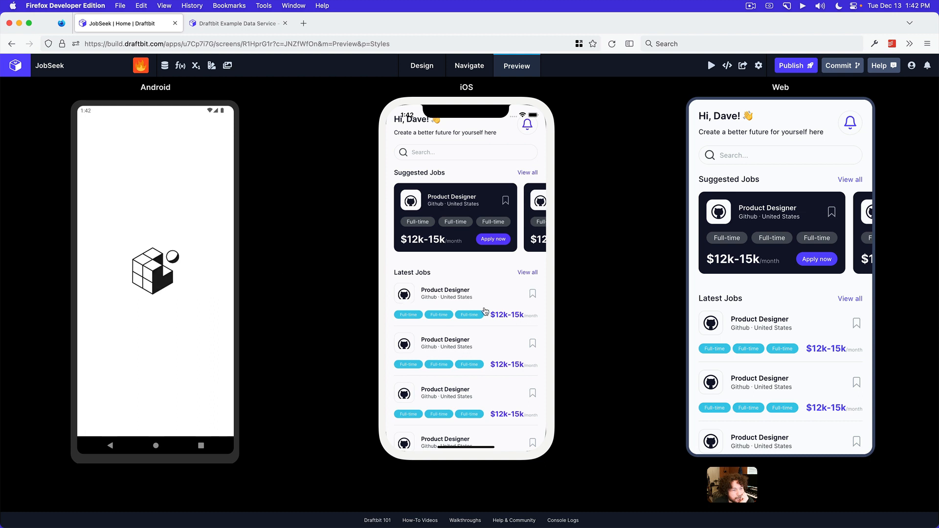
pyautogui.moveTo(488, 237); pyautogui.dragTo(451, 235)
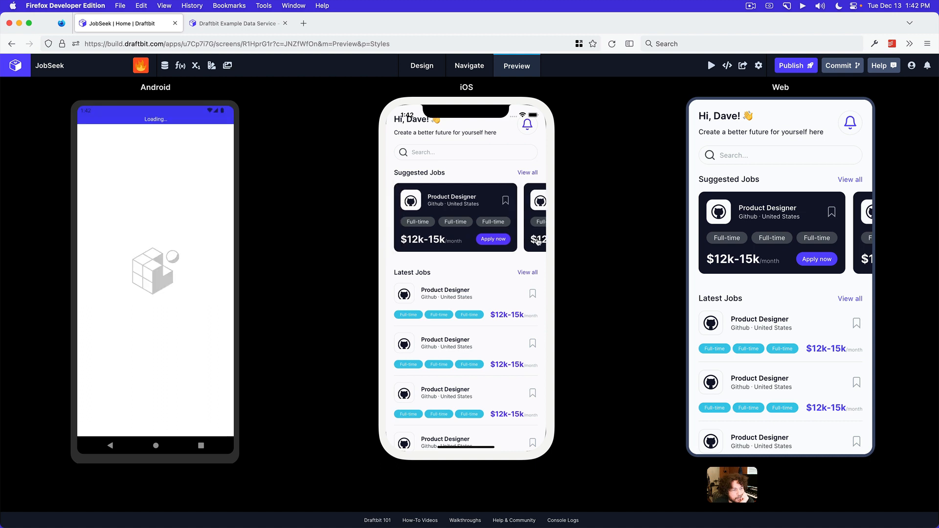
pyautogui.moveTo(538, 241); pyautogui.dragTo(457, 239)
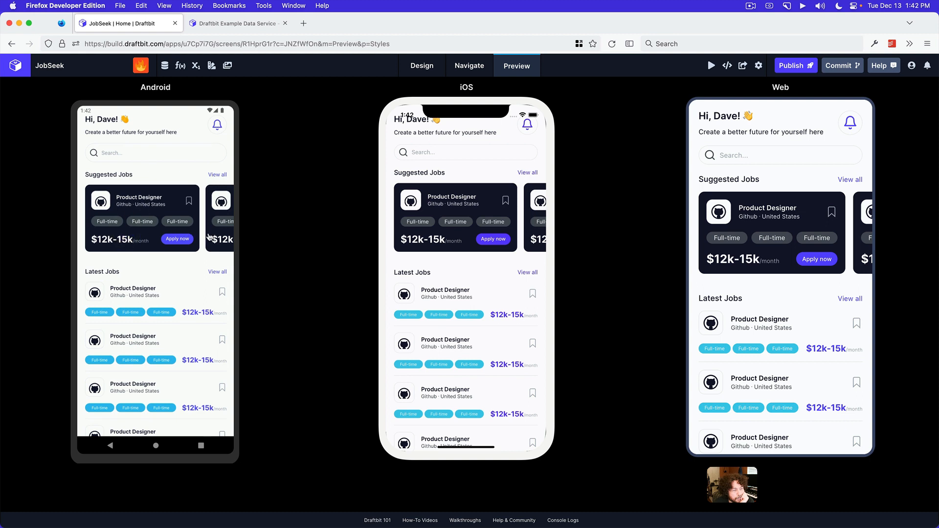
# Test scrolling the Home screen down through Latest Jobs and back up in the Android preview
pyautogui.scroll(-2, 190, 212)
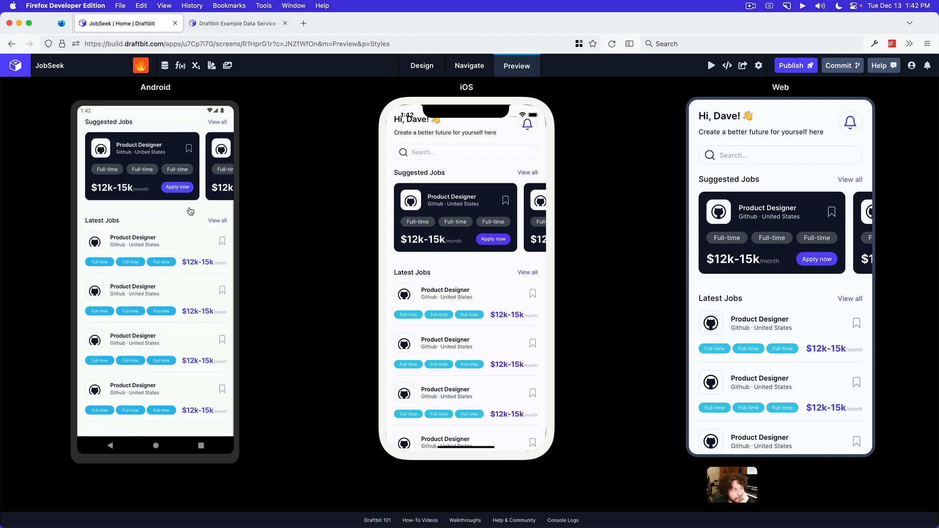
pyautogui.scroll(1, 187, 332)
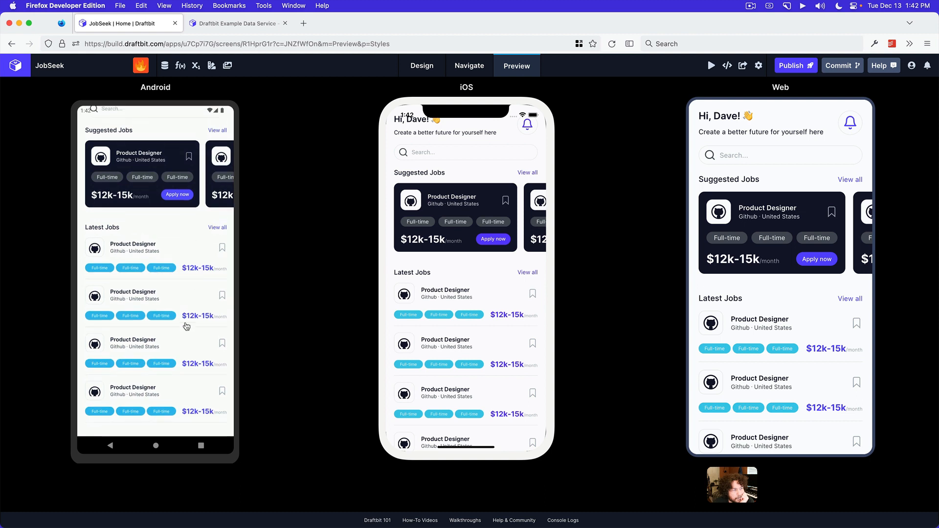
pyautogui.moveTo(185, 326); pyautogui.dragTo(181, 200)
pyautogui.scroll(2, 182, 257)
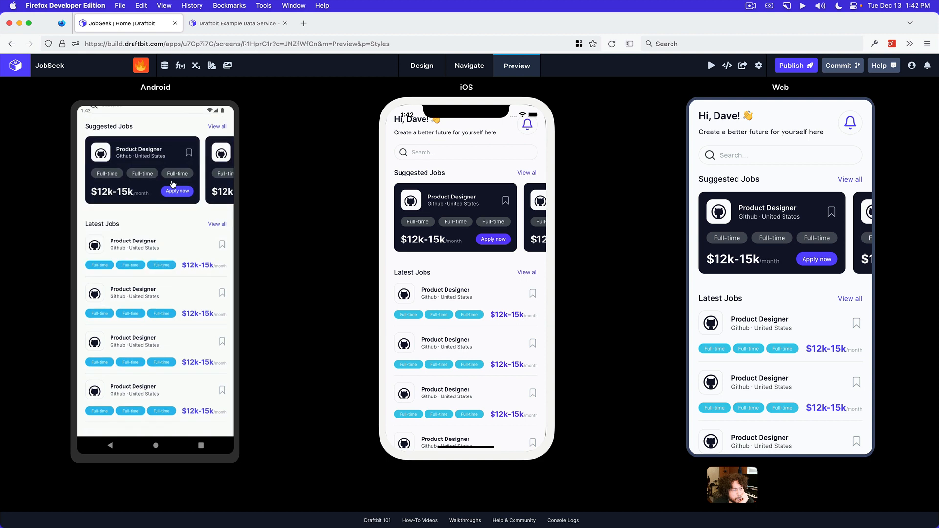
pyautogui.moveTo(172, 184); pyautogui.dragTo(172, 371)
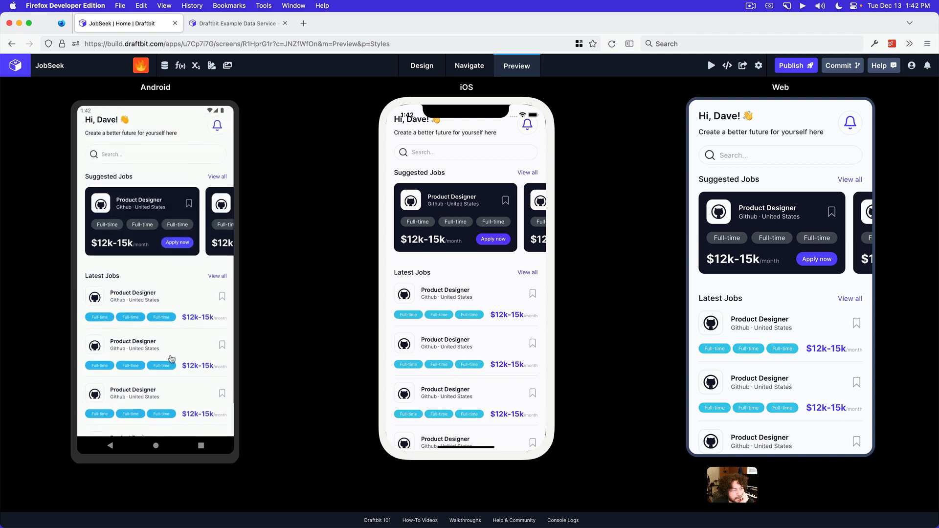
pyautogui.scroll(-2, 181, 240)
pyautogui.scroll(2, 178, 390)
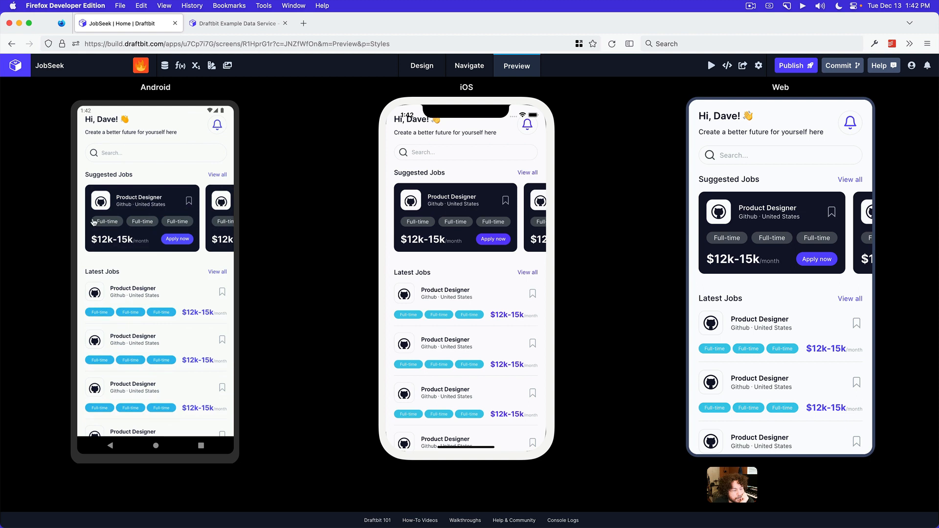
# Try swiping the iOS Suggested Jobs cards in both directions, and show the Live Preview QR code
pyautogui.moveTo(475, 223); pyautogui.dragTo(503, 226)
pyautogui.moveTo(433, 229); pyautogui.dragTo(386, 226)
pyautogui.moveTo(386, 226); pyautogui.dragTo(507, 234)
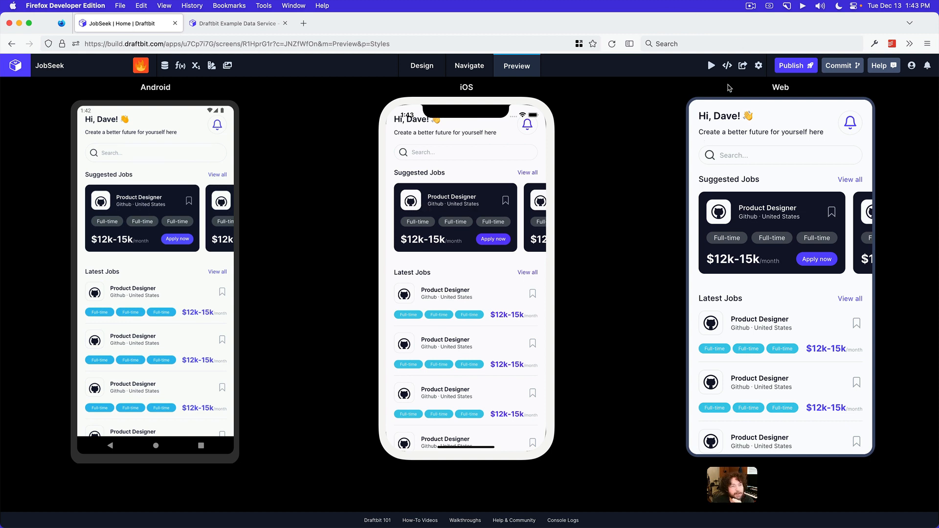
pyautogui.click(712, 66)
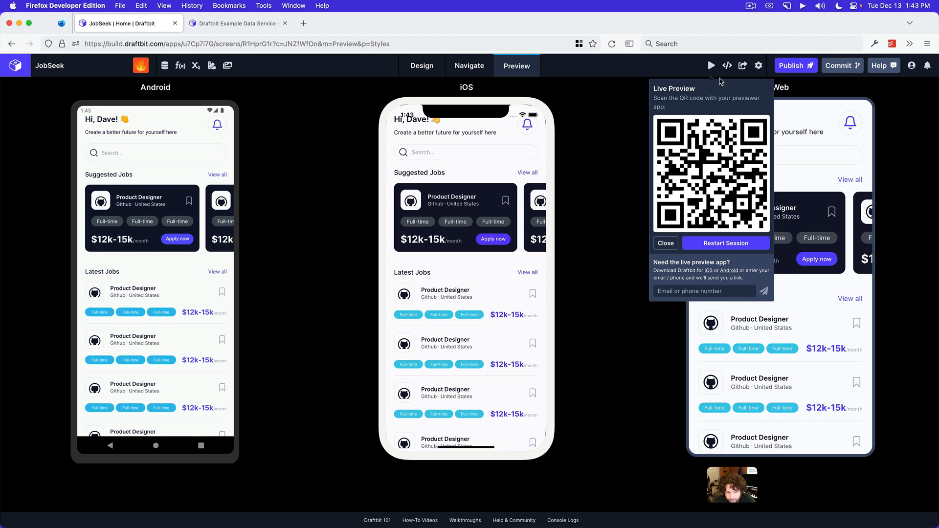
# Return to the design view and enable Top Safe Area View for the Home screen
pyautogui.click(418, 68)
pyautogui.click(55, 216)
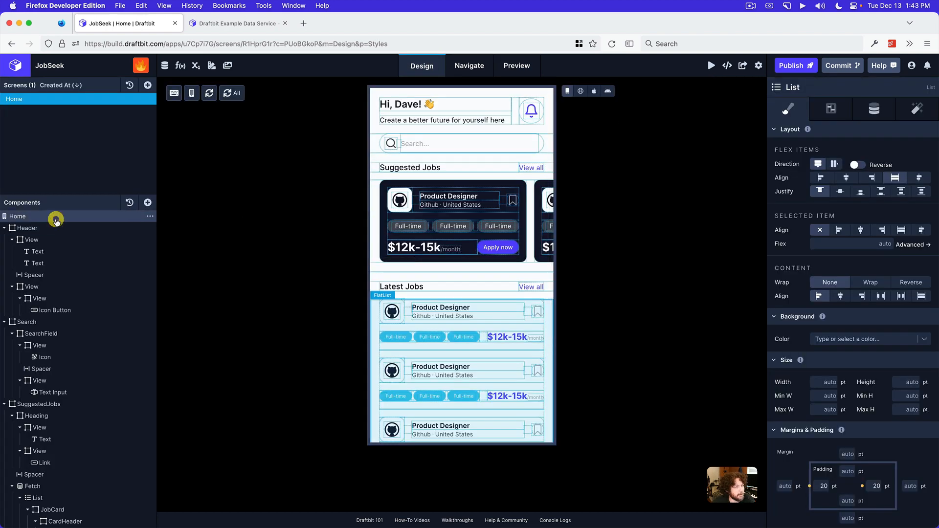
pyautogui.click(832, 112)
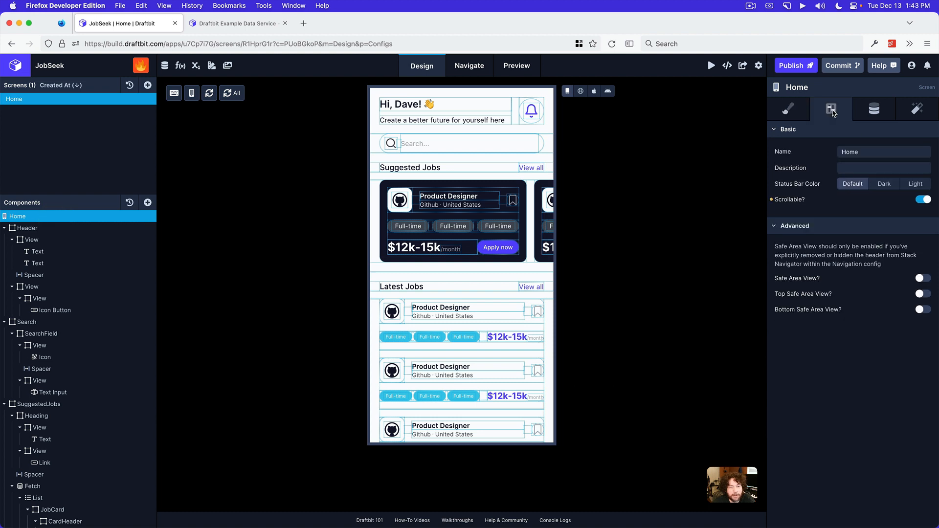
pyautogui.click(923, 294)
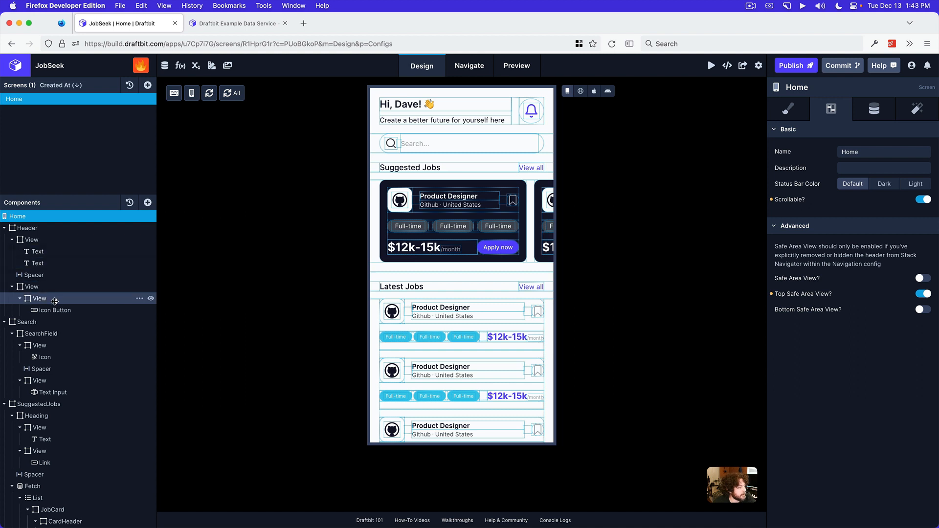
# Reset the Flex value of the horizontal List inside the SuggestedJobs Fetch
pyautogui.click(372, 194)
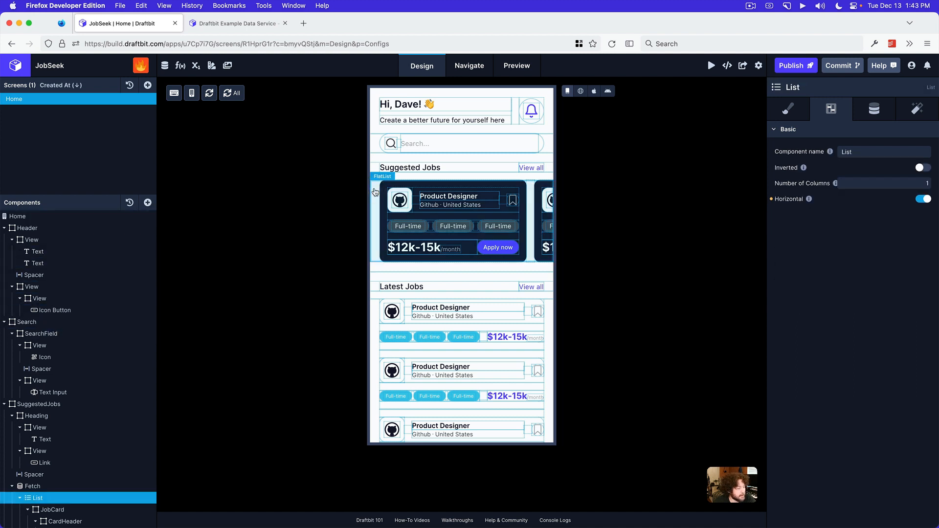
pyautogui.scroll(-3, 107, 406)
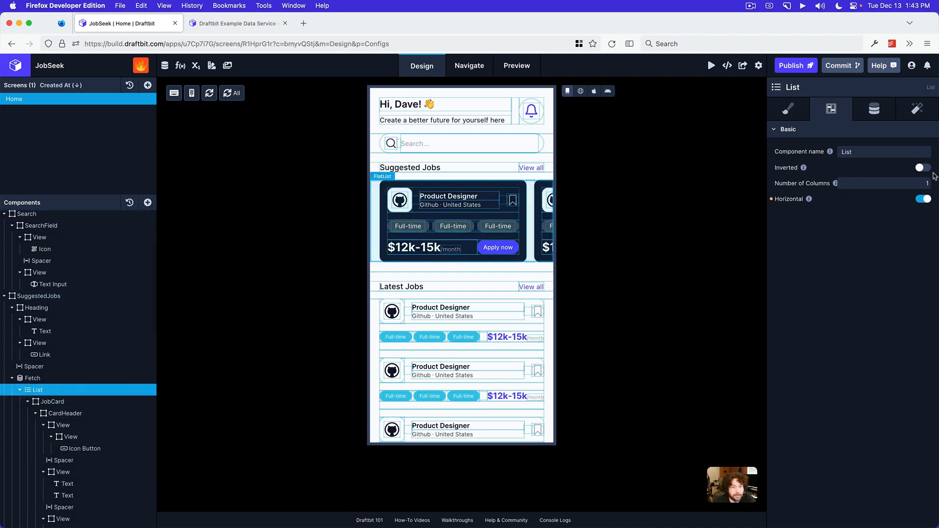
pyautogui.click(778, 115)
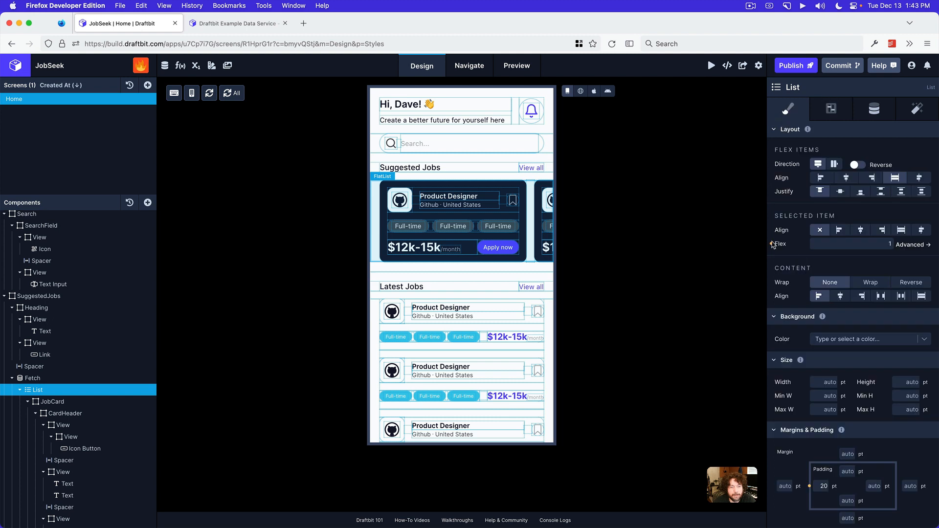
pyautogui.click(772, 244)
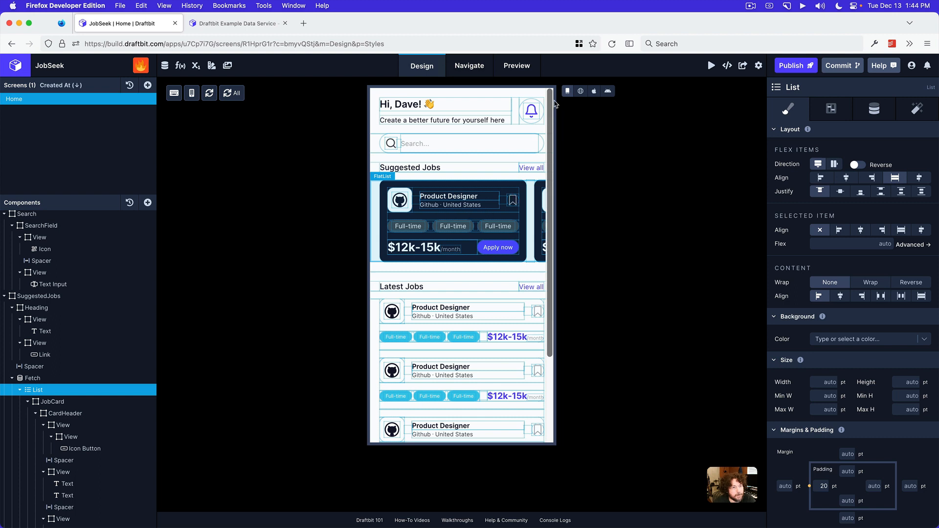
# Switch the design canvas to the web rendering and test sideways scrolling of the Suggested Jobs cards
pyautogui.click(581, 91)
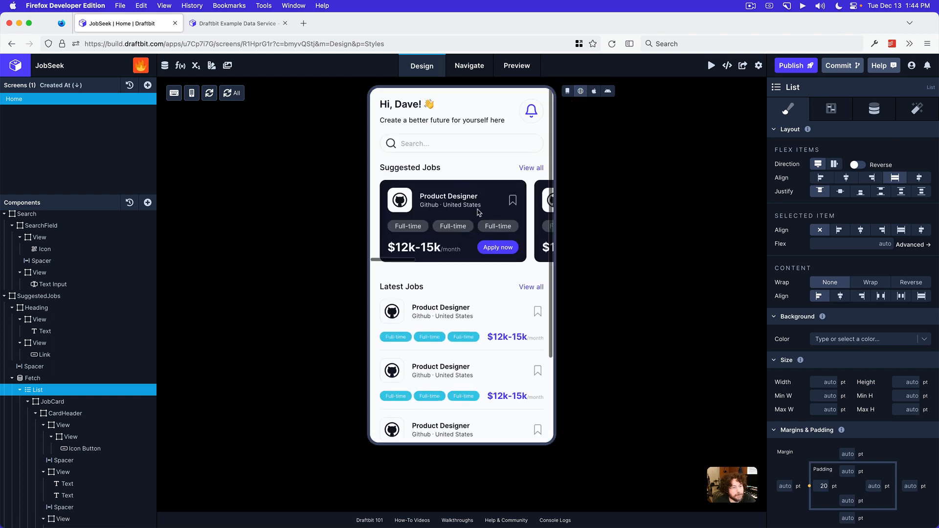
pyautogui.hscroll(5, 480, 214)
pyautogui.hscroll(-5, 480, 214)
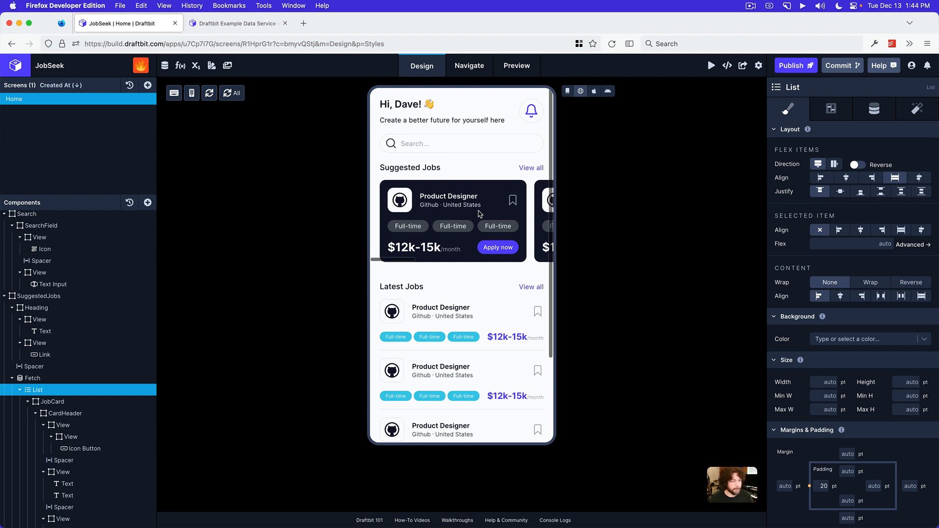
# Launch fresh Android and iOS previews and test horizontal and vertical scrolling in the Web preview
pyautogui.click(516, 66)
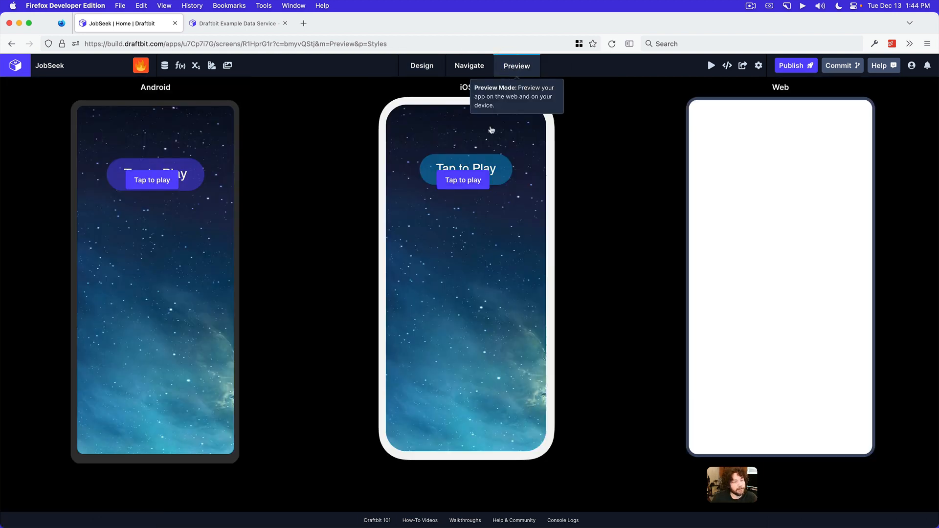
pyautogui.click(464, 181)
pyautogui.click(169, 183)
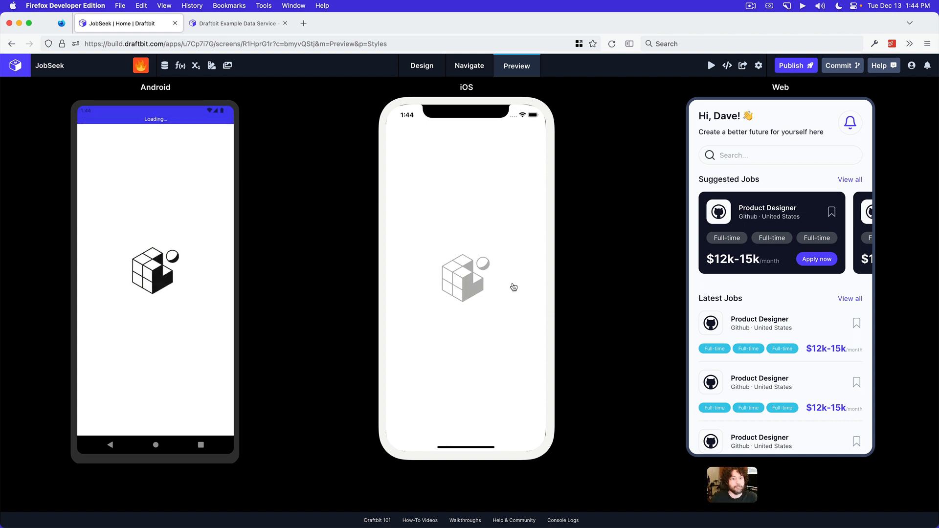
pyautogui.hscroll(3, 783, 220)
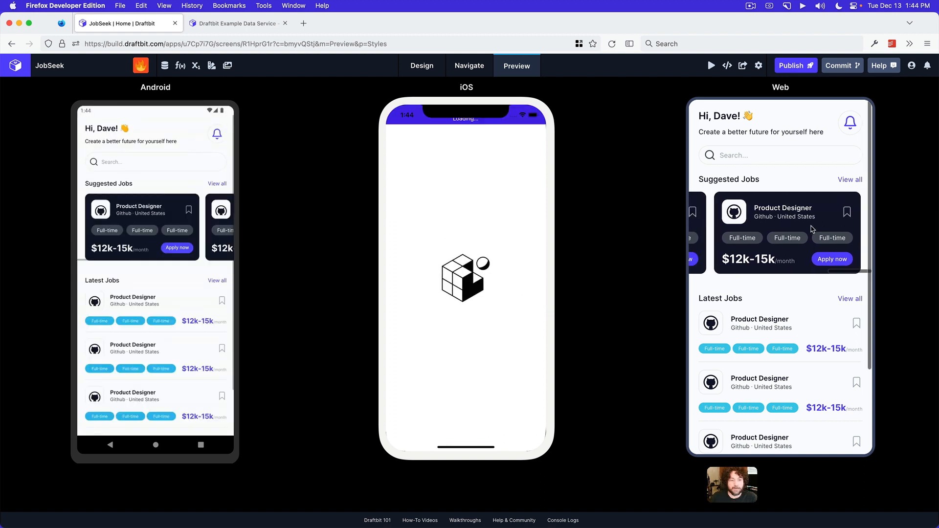
pyautogui.scroll(-3, 794, 323)
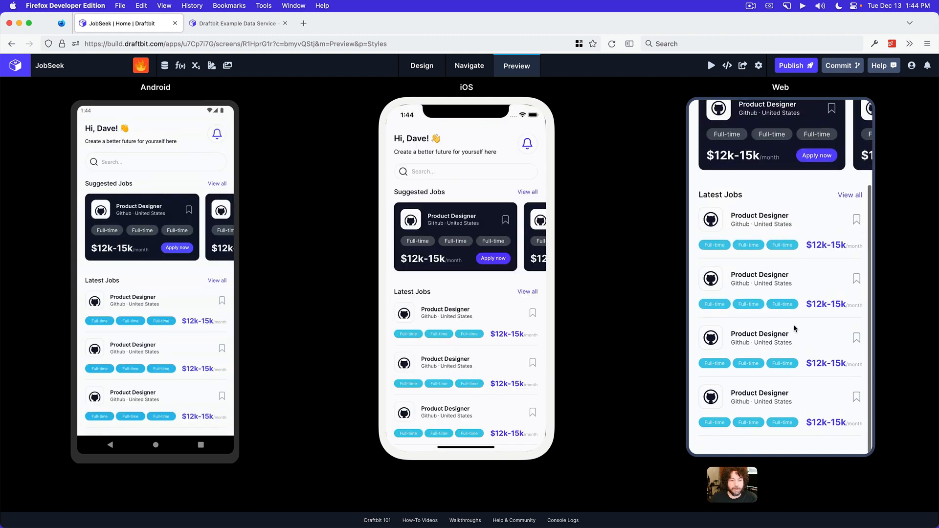
pyautogui.scroll(3, 794, 325)
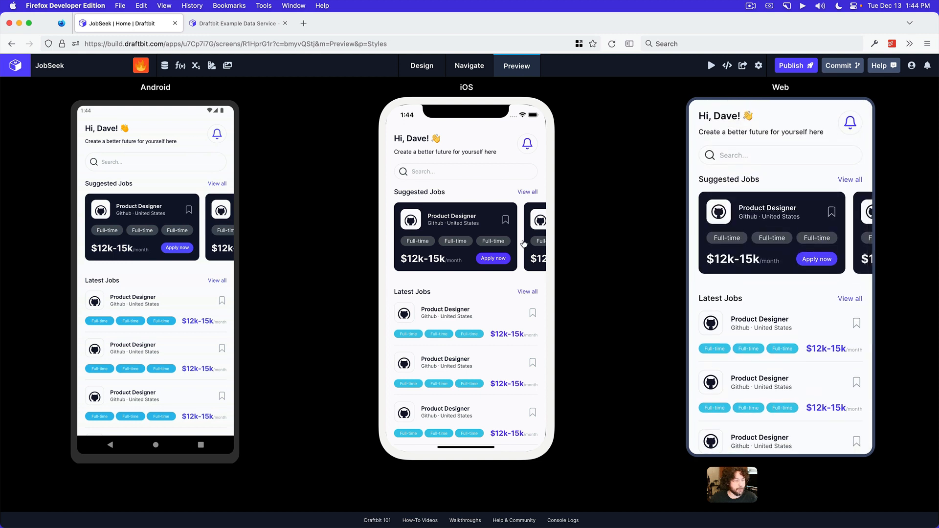
# Test swiping the Suggested Jobs cards and scrolling the Home screen vertically in the iOS and Android previews
pyautogui.hscroll(5, 396, 239)
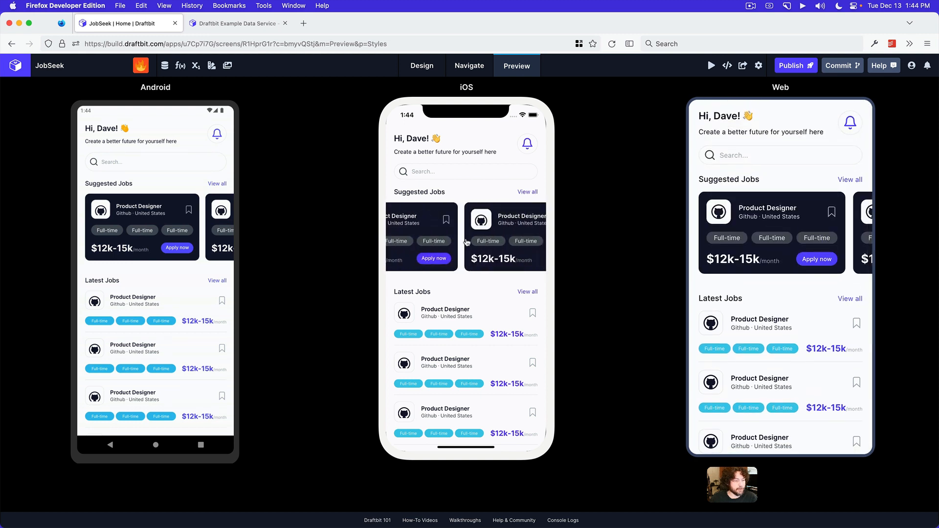
pyautogui.moveTo(426, 237); pyautogui.dragTo(614, 241)
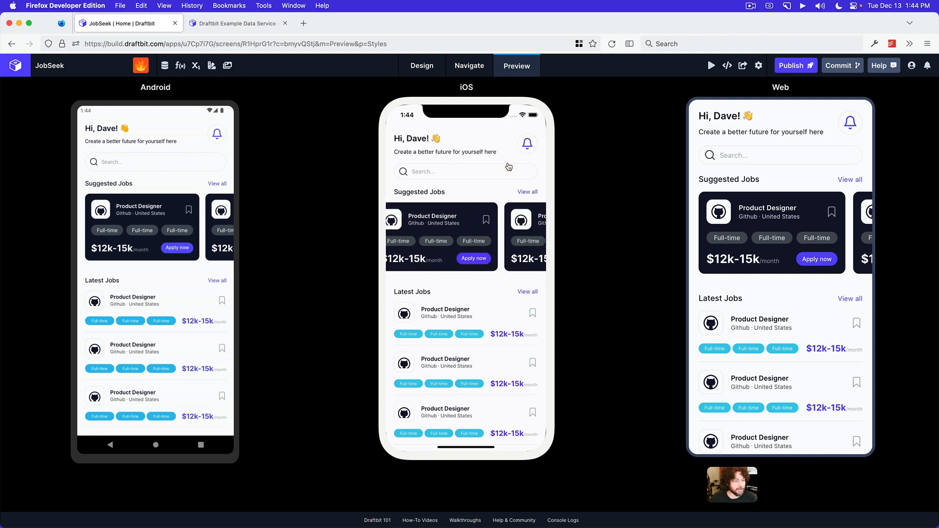
pyautogui.scroll(-3, 491, 350)
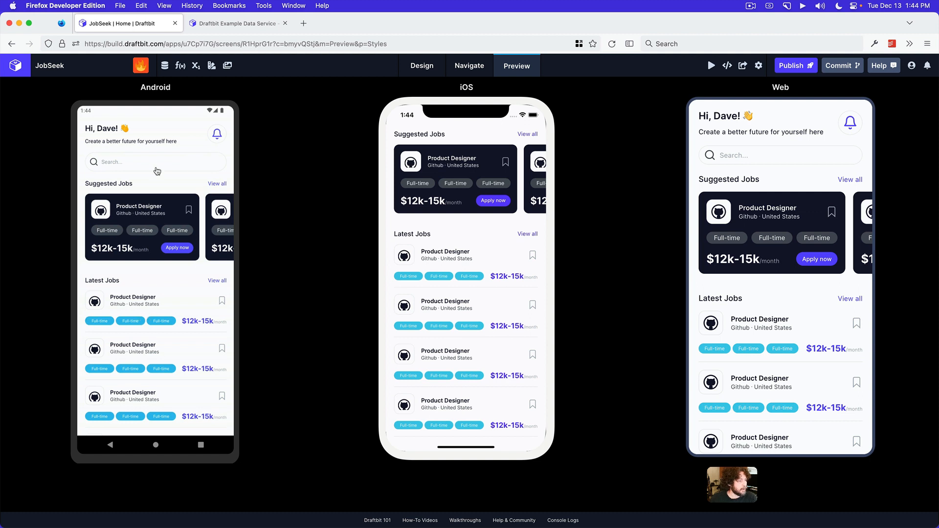
pyautogui.hscroll(5, 132, 220)
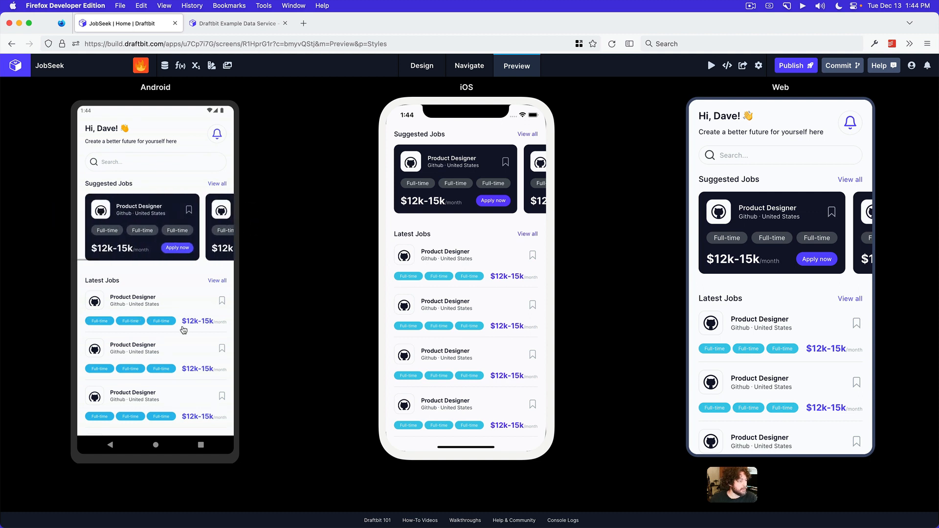
pyautogui.scroll(-4, 190, 202)
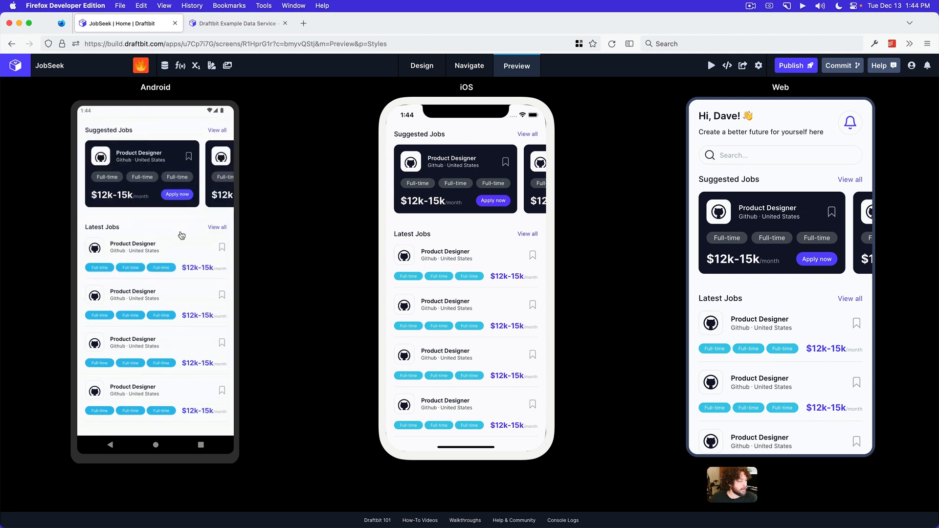
pyautogui.scroll(4, 190, 300)
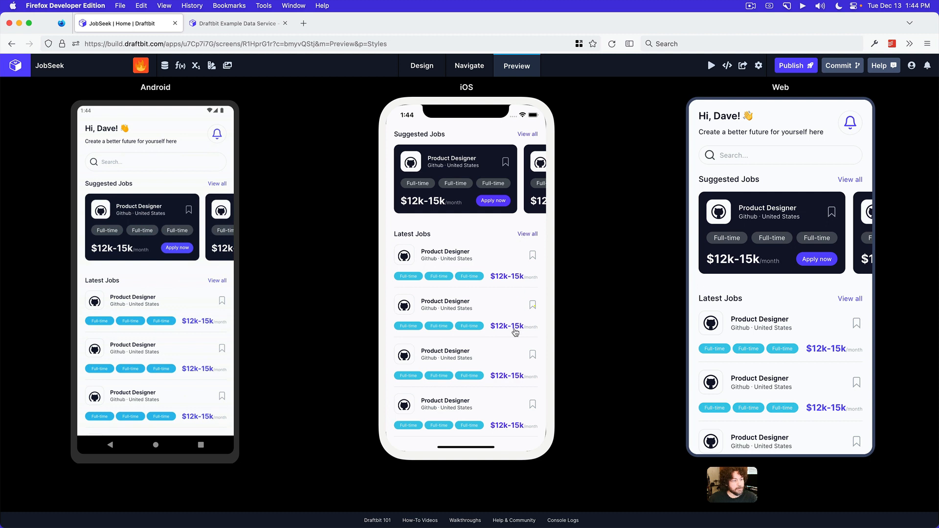
pyautogui.scroll(3, 514, 329)
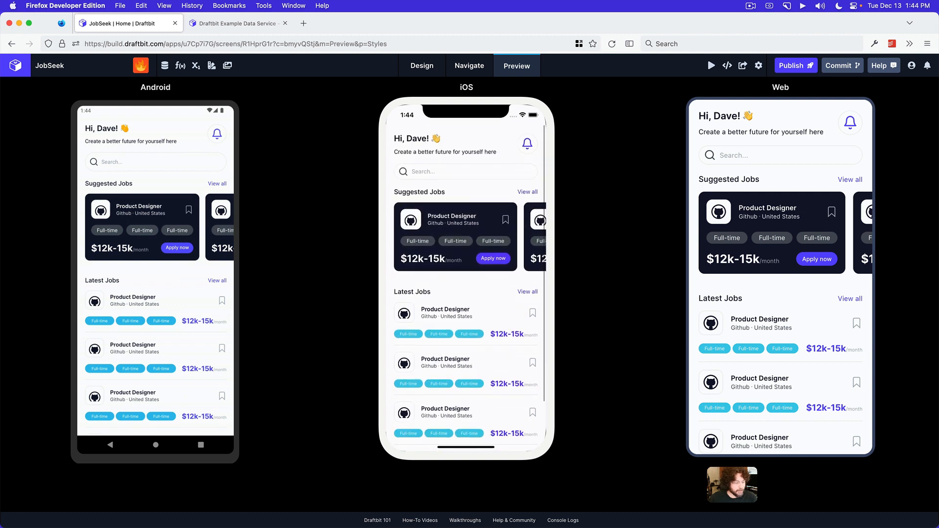